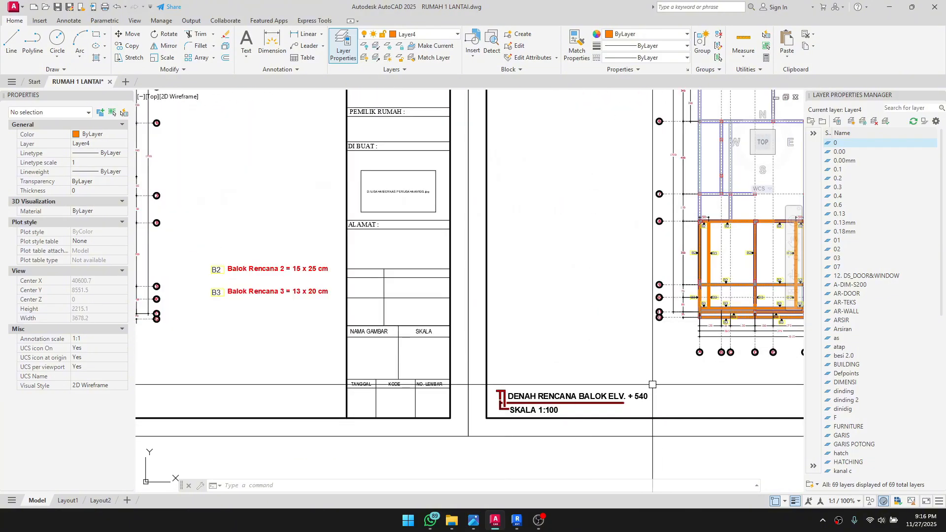
Step: Examine the column and beam plan sheets in the house drawing, including the beam plans at elevations +300, +540 and +590
scroll(652, 384, "up", 2)
scroll(680, 397, "down", 8)
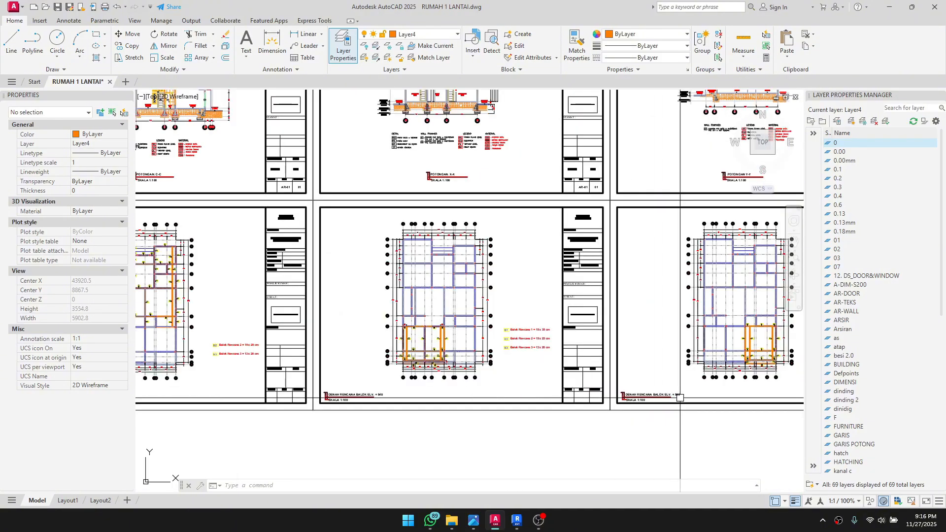
scroll(680, 398, "up", 5)
scroll(546, 406, "down", 3)
scroll(530, 303, "up", 3)
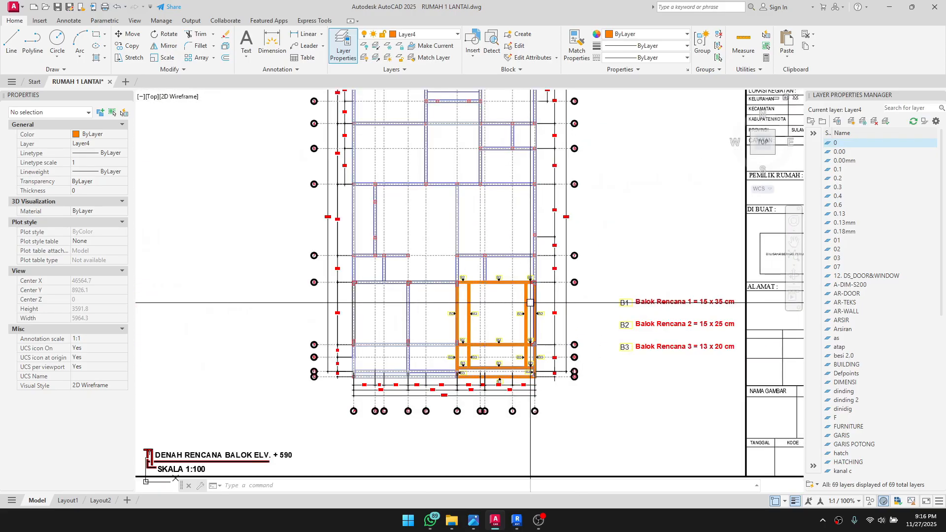
scroll(530, 302, "down", 4)
scroll(280, 315, "up", 4)
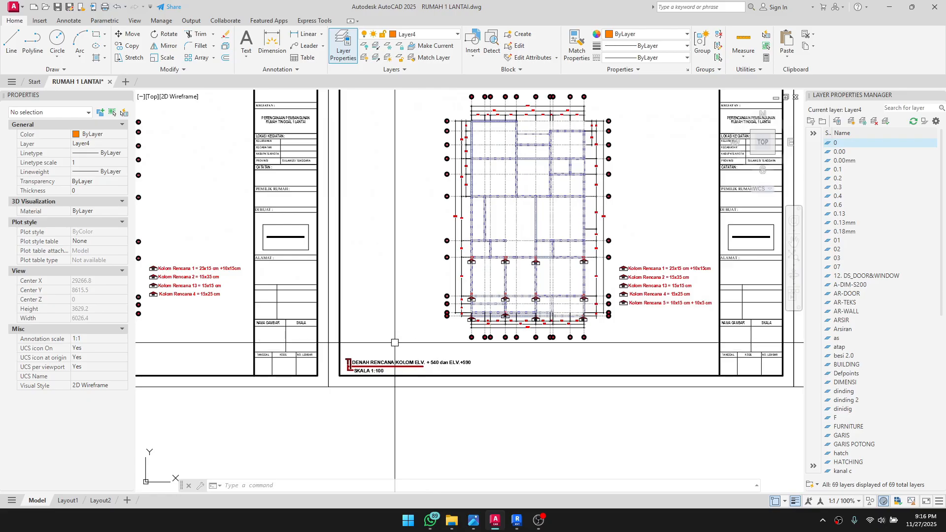
mouse_move(394, 342)
middle_mouse_down()
mouse_move(501, 342)
mouse_move(415, 342)
mouse_move(444, 356)
mouse_move(613, 356)
middle_mouse_up()
scroll(247, 401, "up", 2)
middle_click_drag(543, 363, 202, 353)
middle_click_drag(734, 368, 142, 369)
middle_click_drag(544, 370, 187, 389)
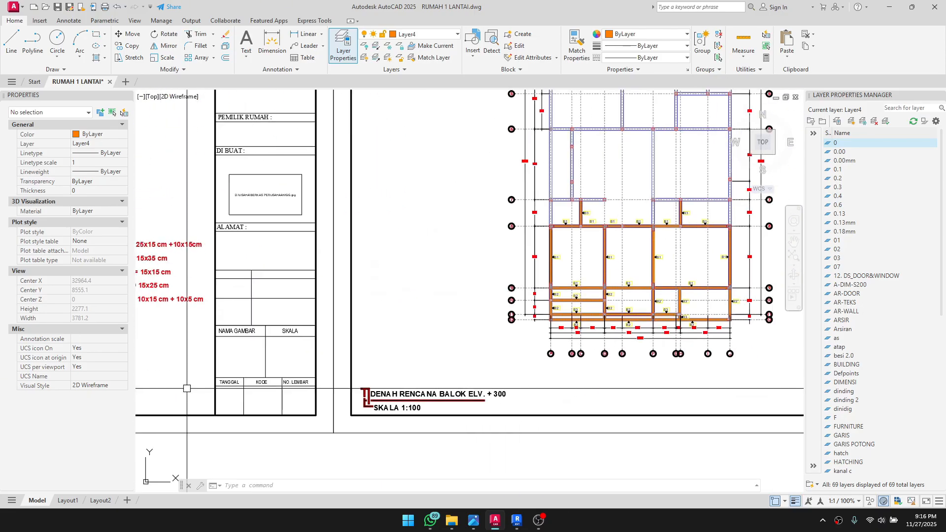
scroll(530, 389, "up", 2)
scroll(456, 400, "down", 2)
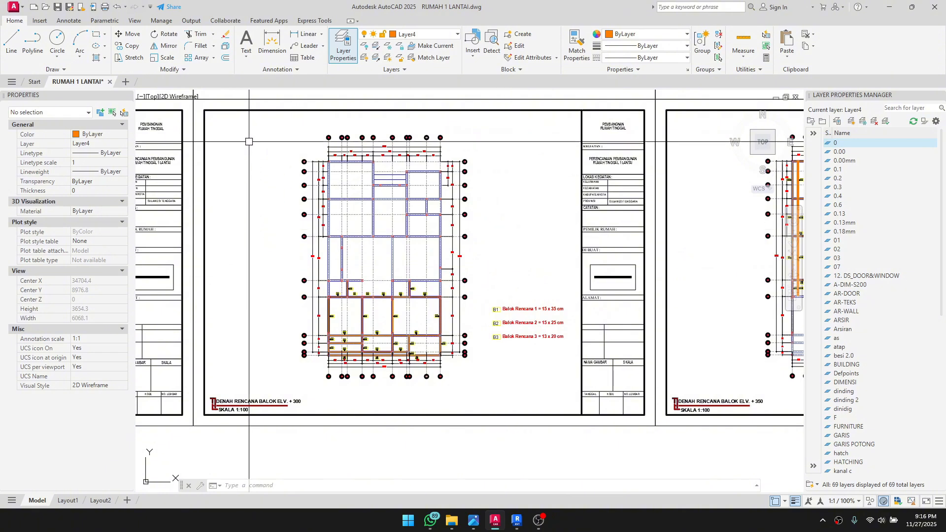
Step: Copy the complete beam plan for elevation +300 to the clipboard, with its grids and dimensions but without the sheet title and legend
left_click(267, 123)
left_click(485, 395)
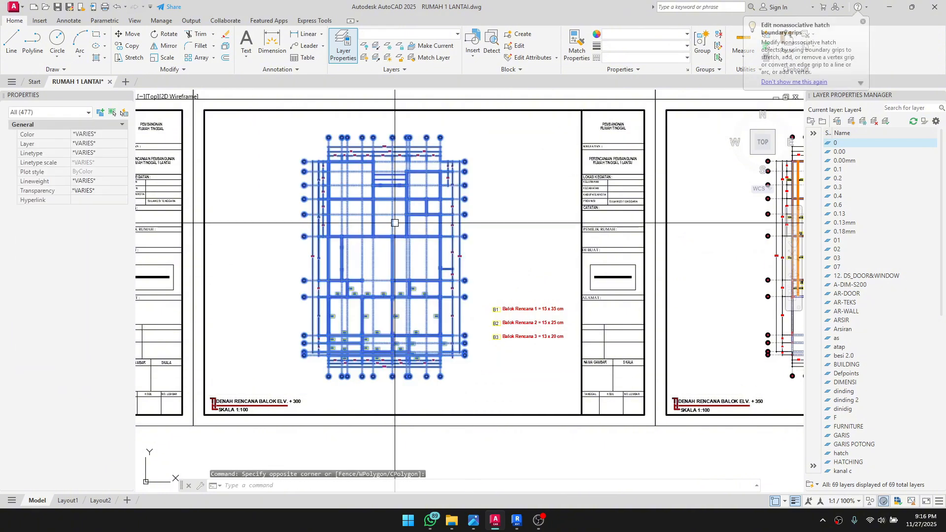
middle_click_drag(396, 231, 415, 247)
key("ctrl+c")
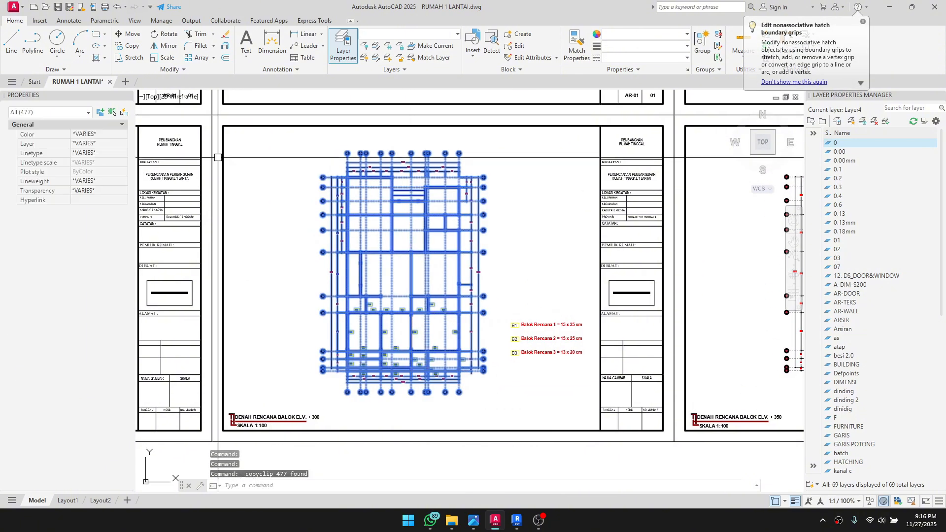
Step: Create a new drawing and paste the copied beam plan with its insertion point near the origin
left_click(123, 82)
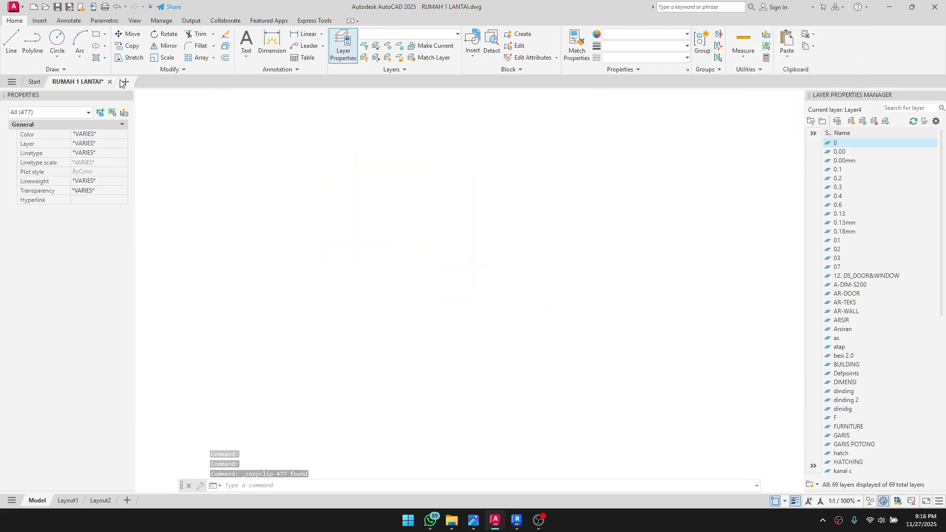
middle_click_drag(263, 416, 338, 338)
middle_click_drag(237, 376, 312, 352)
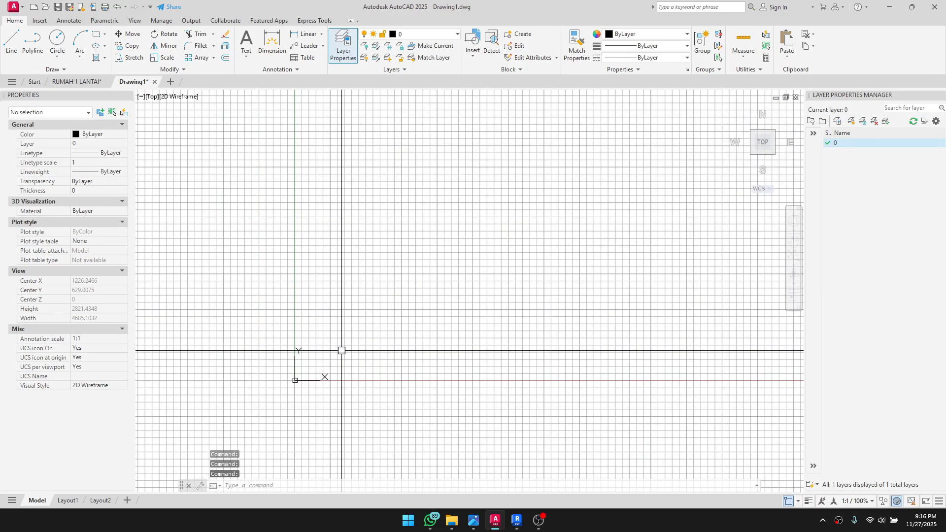
key("ctrl+v")
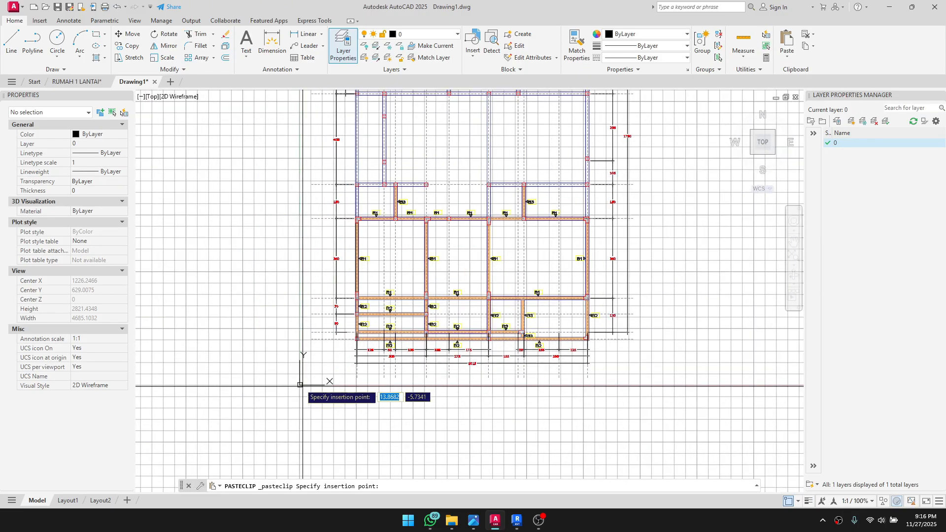
scroll(300, 385, "up", 2)
left_click(301, 381)
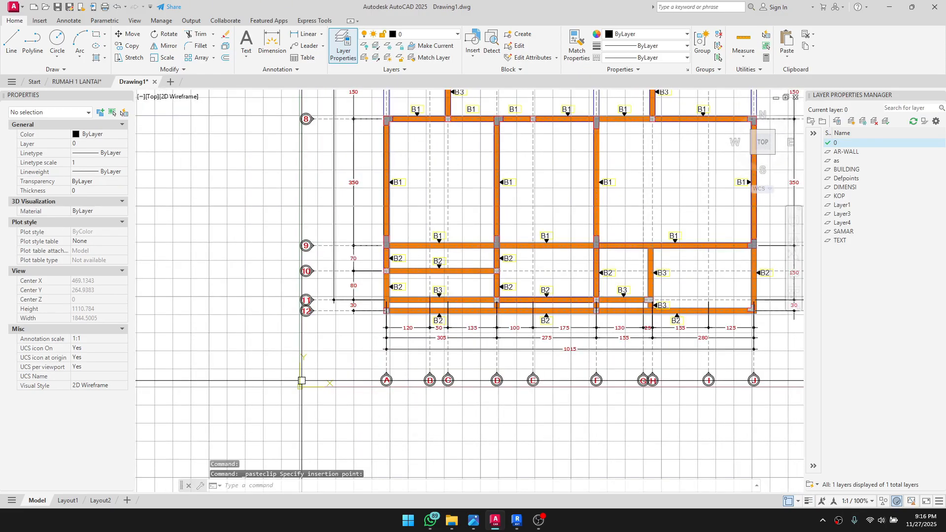
scroll(331, 348, "down", 2)
key("Escape")
Step: Review the pasted beam plan and compare it with the sheets in the RUMAH 1 LANTAI drawing
scroll(443, 279, "down", 2)
middle_click_drag(444, 279, 413, 371)
scroll(414, 372, "down", 2)
scroll(427, 246, "up", 4)
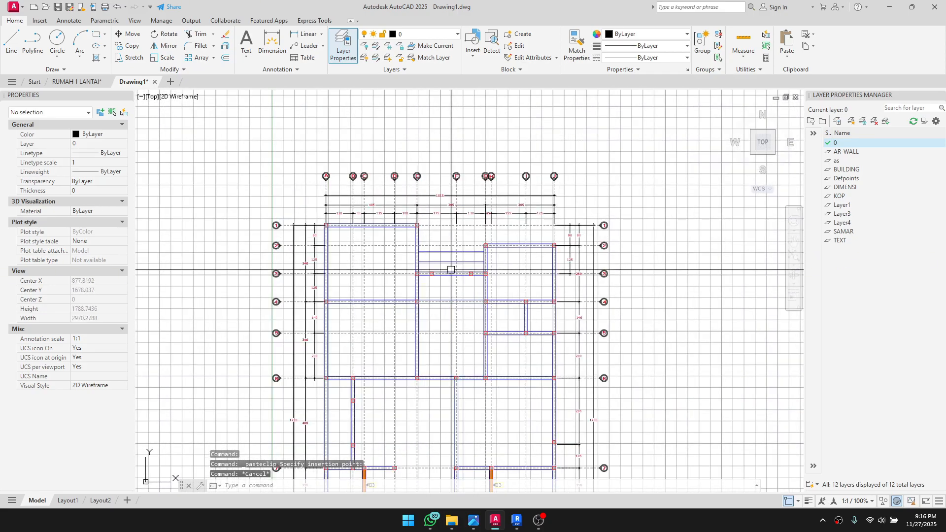
scroll(451, 270, "down", 2)
left_click(77, 81)
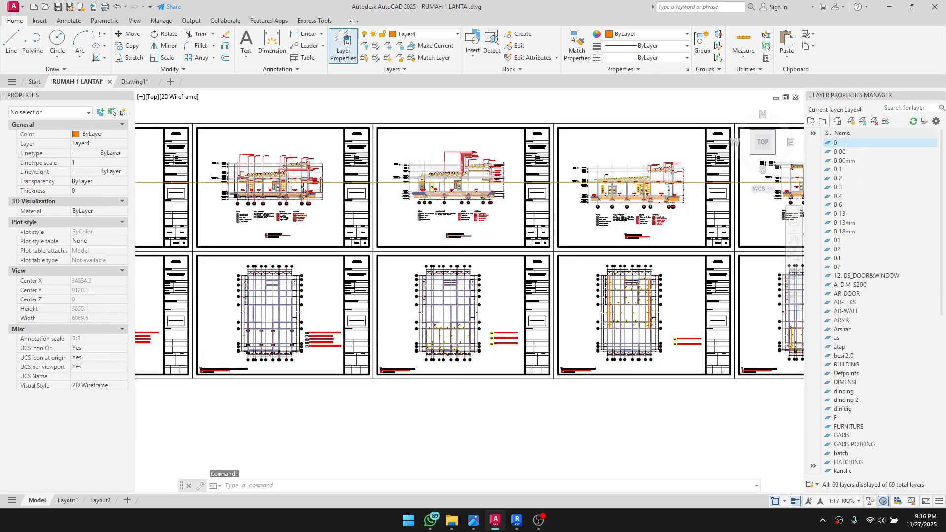
scroll(547, 339, "up", 2)
middle_click_drag(547, 339, 522, 354)
left_click(141, 83)
middle_click_drag(393, 365, 416, 259)
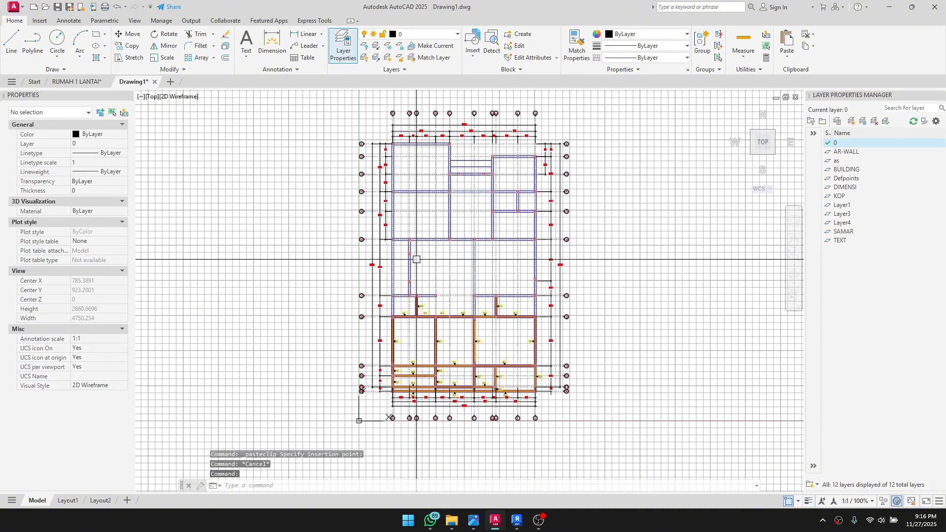
Step: Save the new drawing as REF BALOK ELV 300 in the RUMAH 1 LANTAI folder
middle_click_drag(502, 317, 498, 327)
key("ctrl+s")
type("REF BALOK ELV 300")
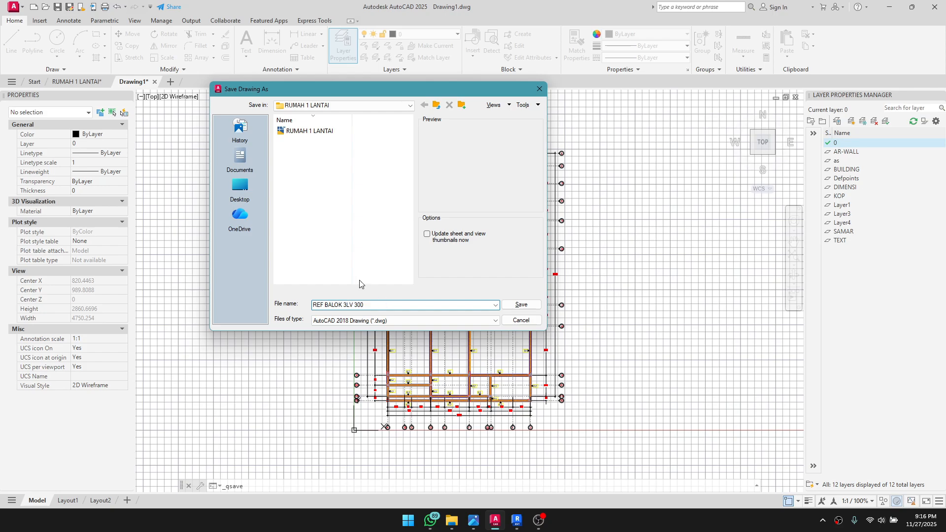
left_click(519, 305)
scroll(430, 283, "down", 3)
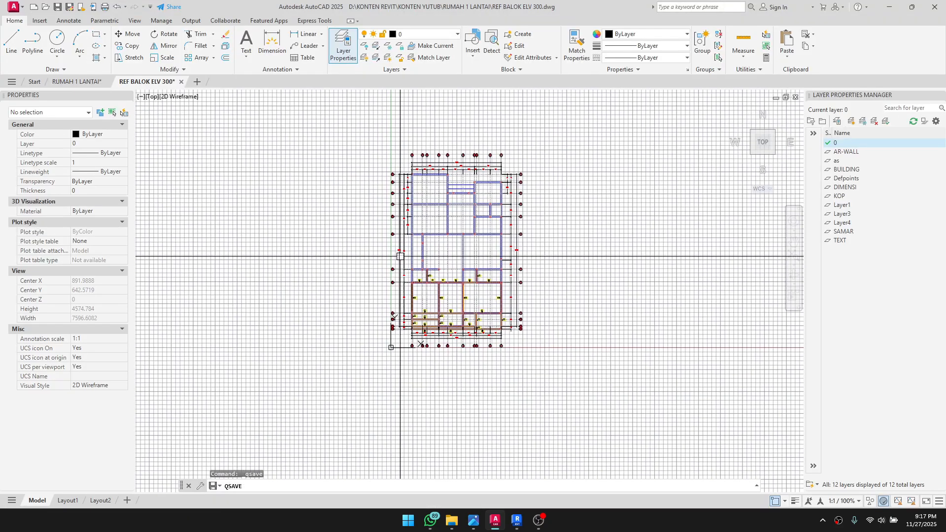
middle_click_drag(429, 283, 400, 335)
Step: Switch to Revit and inspect the foundation and columns of the house model from several angles in 3D
left_click(516, 522)
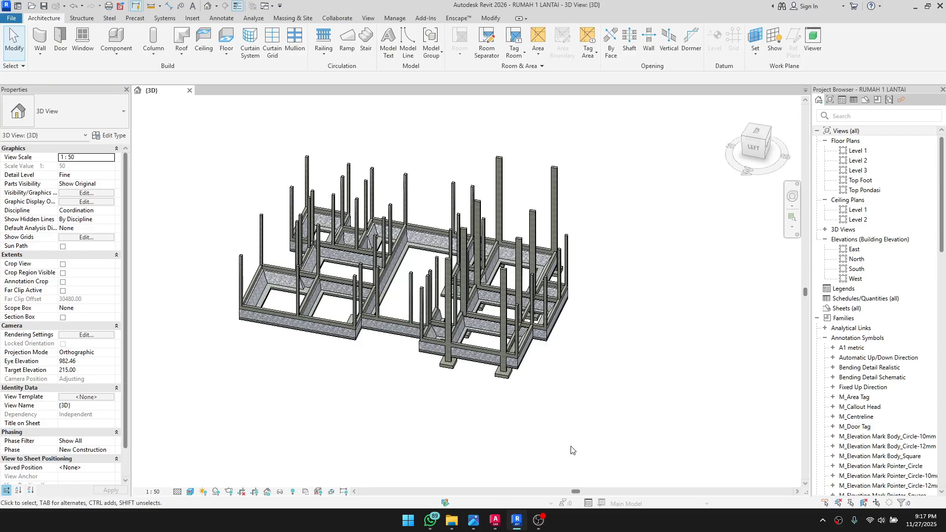
scroll(377, 290, "up", 3)
middle_click_drag(641, 340, 508, 345, "shift")
scroll(443, 351, "down", 3)
middle_click_drag(428, 353, 447, 290, "shift")
middle_click_drag(292, 333, 458, 320, "shift")
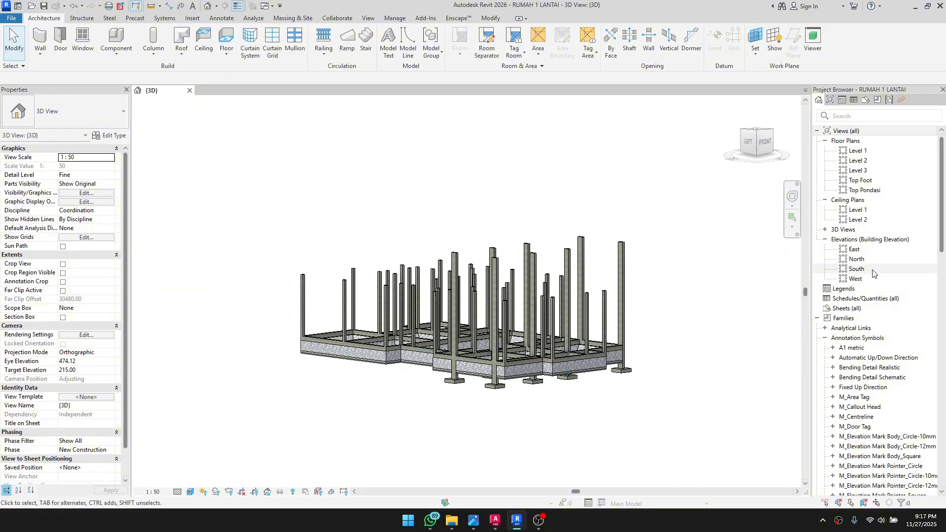
Step: Open the South elevation and bring its level lines into view
left_click(872, 270)
double_click(865, 271)
scroll(620, 369, "up", 2)
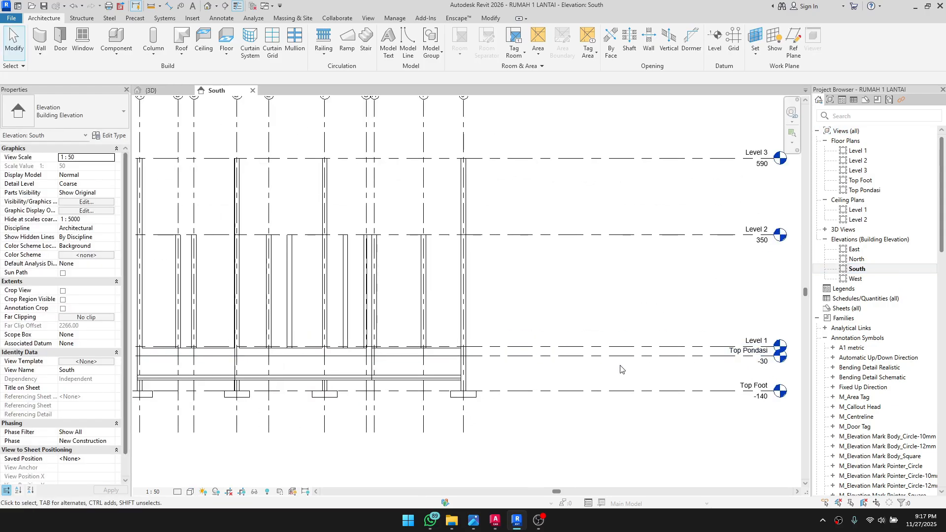
scroll(642, 286, "down", 2)
middle_click_drag(642, 286, 577, 320)
scroll(397, 271, "up", 2)
scroll(552, 387, "down", 1)
scroll(661, 278, "up", 1)
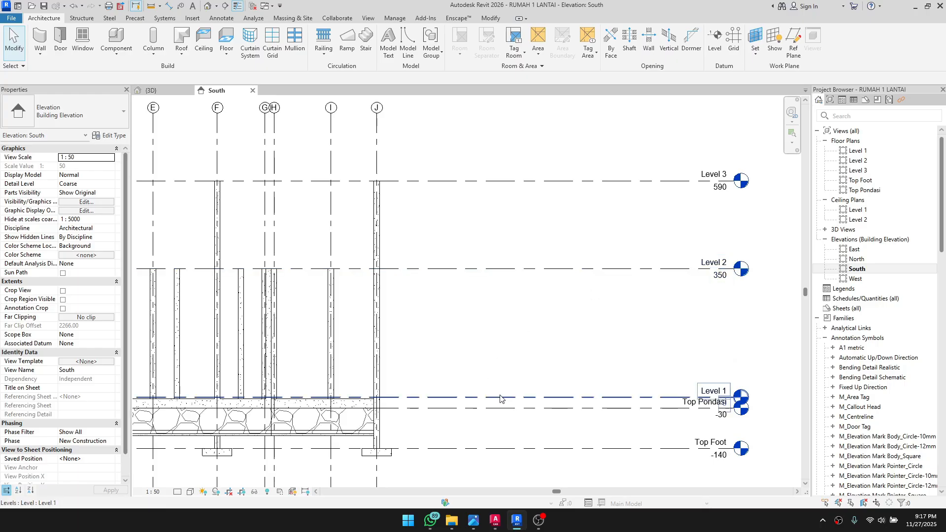
middle_click_drag(521, 355, 529, 320)
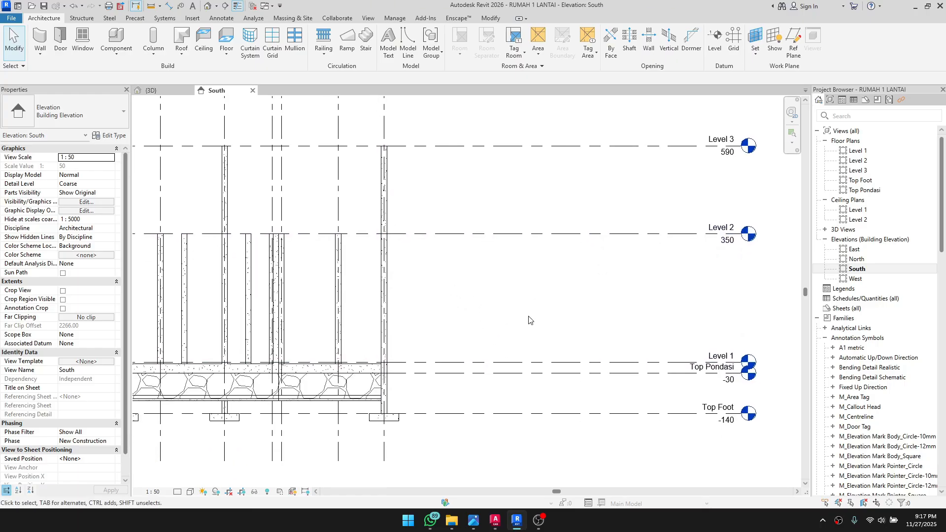
Step: Copy Level 1 straight up by 300 to create a new level below Level 2
left_click(542, 365)
middle_click_drag(547, 353, 562, 326)
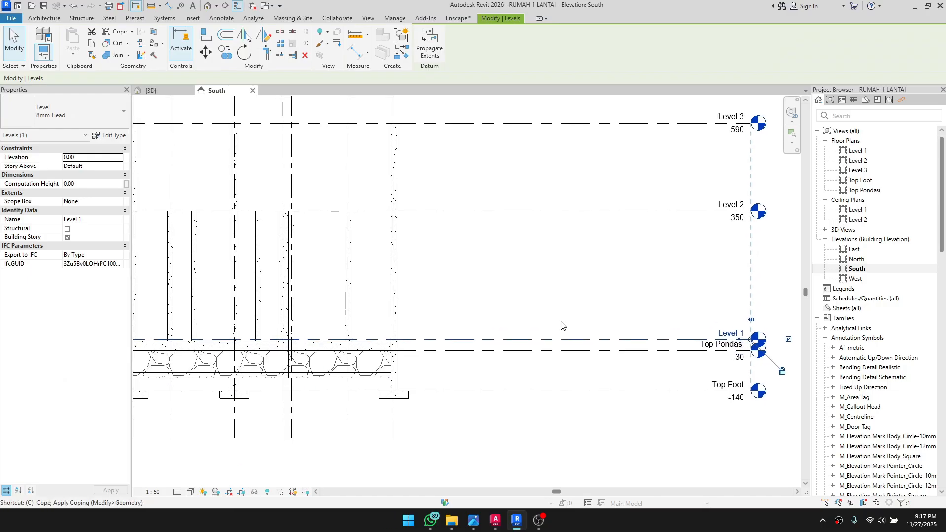
key("c")
key("o")
left_click(567, 344)
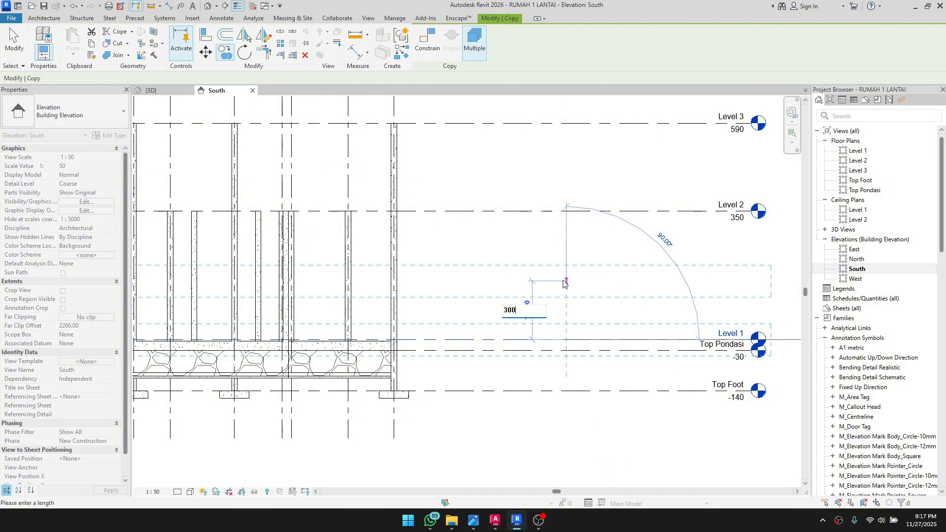
type("300")
key("Return")
key("Escape")
Step: Rename the copied level at elevation 300 as 2
scroll(256, 236, "up", 1)
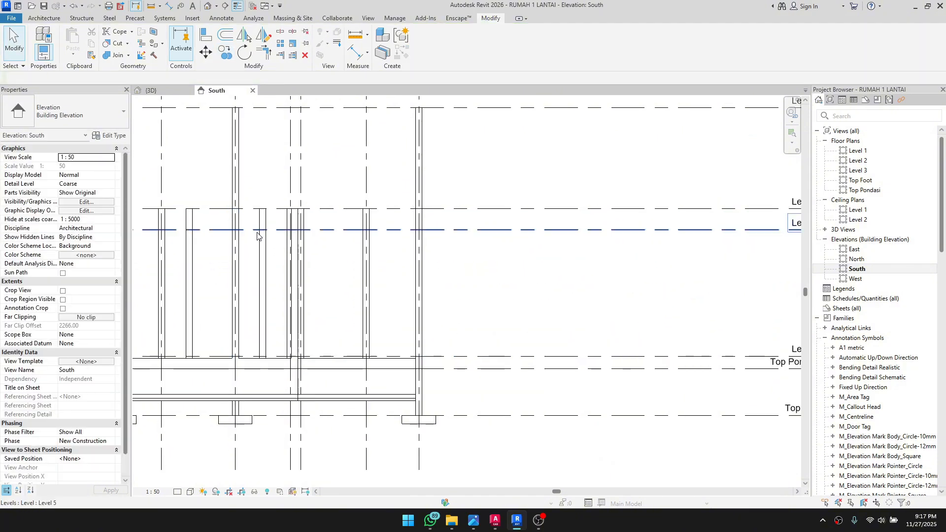
middle_click_drag(530, 293, 259, 333)
scroll(518, 255, "up", 2)
scroll(523, 189, "down", 1)
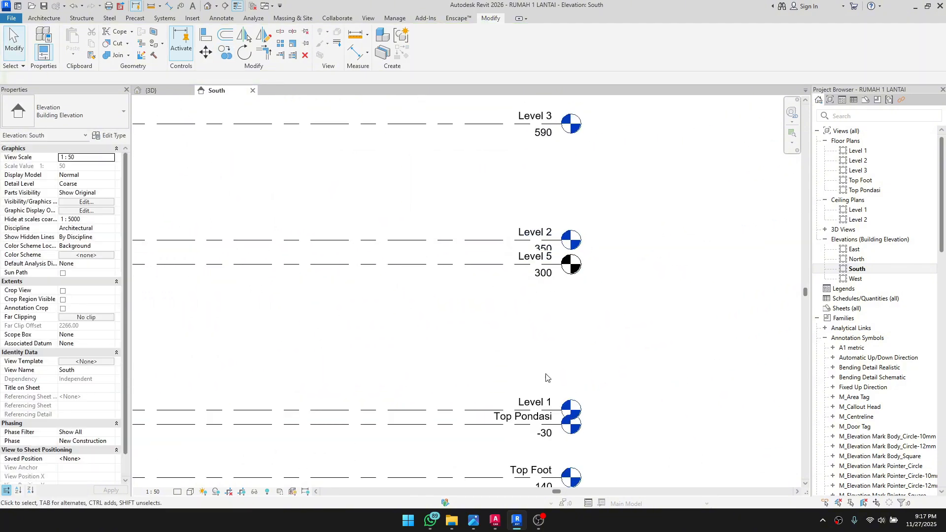
middle_click_drag(509, 376, 545, 332)
scroll(533, 359, "up", 2)
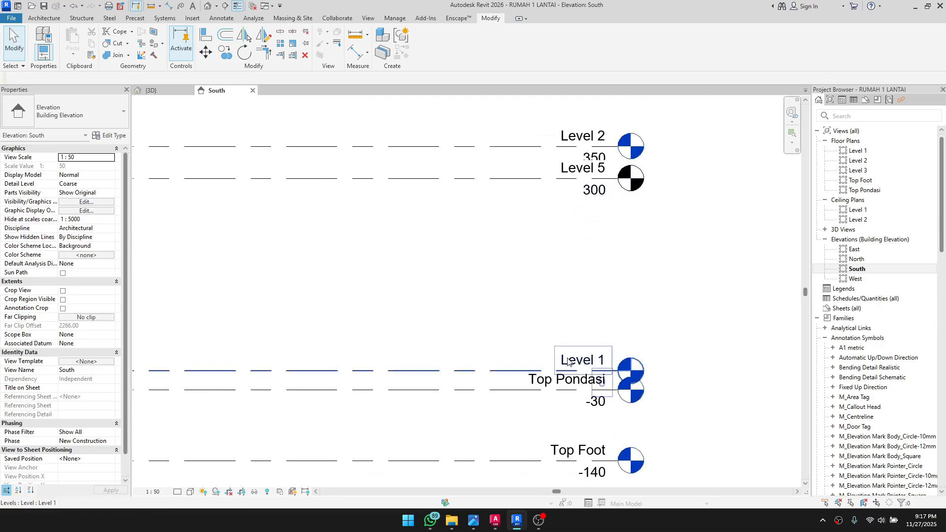
middle_click_drag(460, 260, 454, 304)
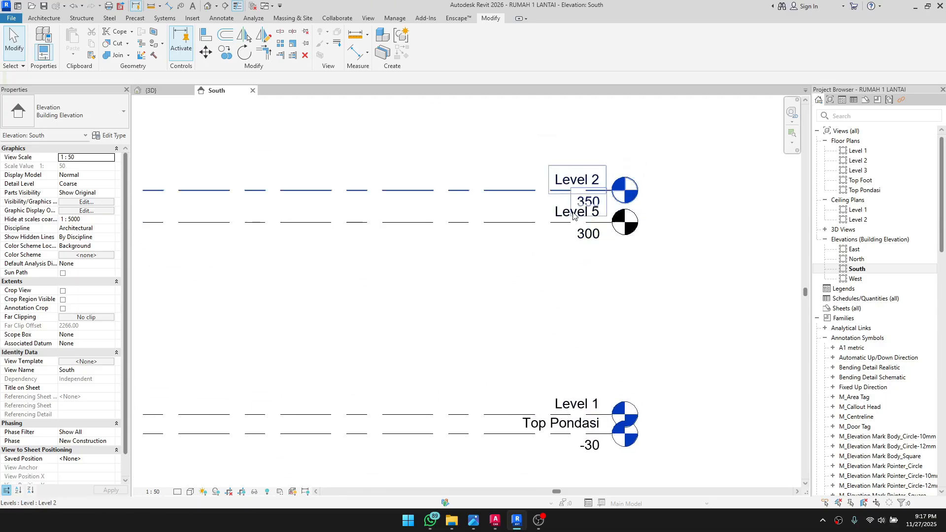
middle_click_drag(506, 256, 495, 336)
scroll(485, 364, "down", 1)
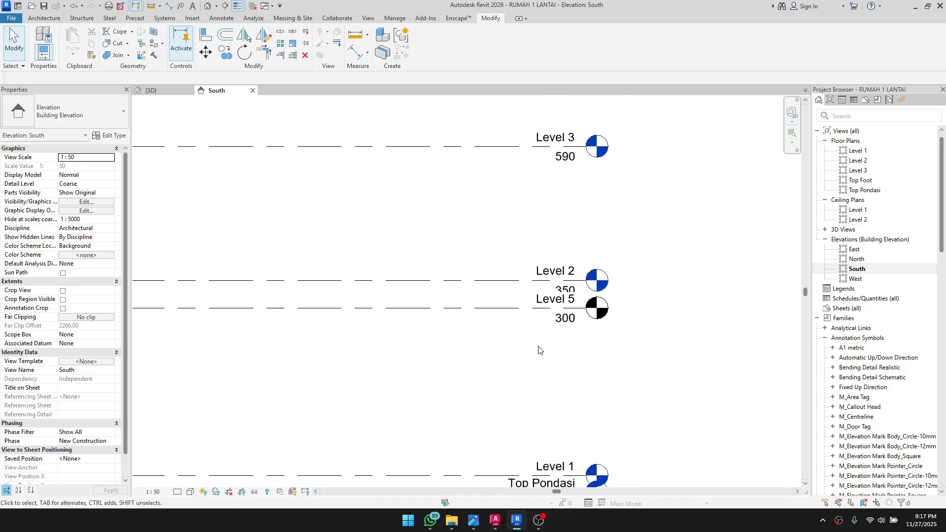
left_click(560, 301)
scroll(560, 301, "up", 1)
left_click(560, 301)
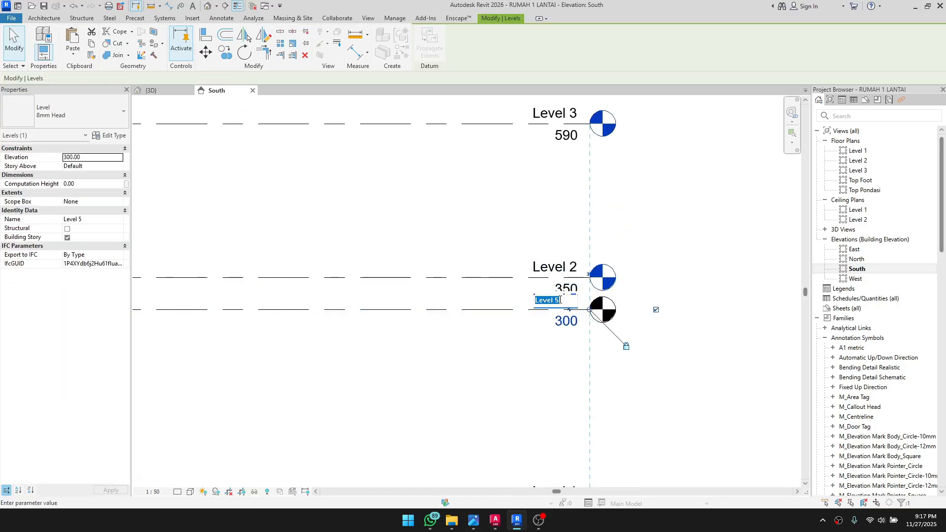
type("2")
left_click(500, 362)
Step: Rename Level 2 at elevation 350 as 3, including its corresponding views
scroll(498, 364, "down", 3)
middle_click_drag(499, 366, 505, 277)
scroll(513, 222, "up", 2)
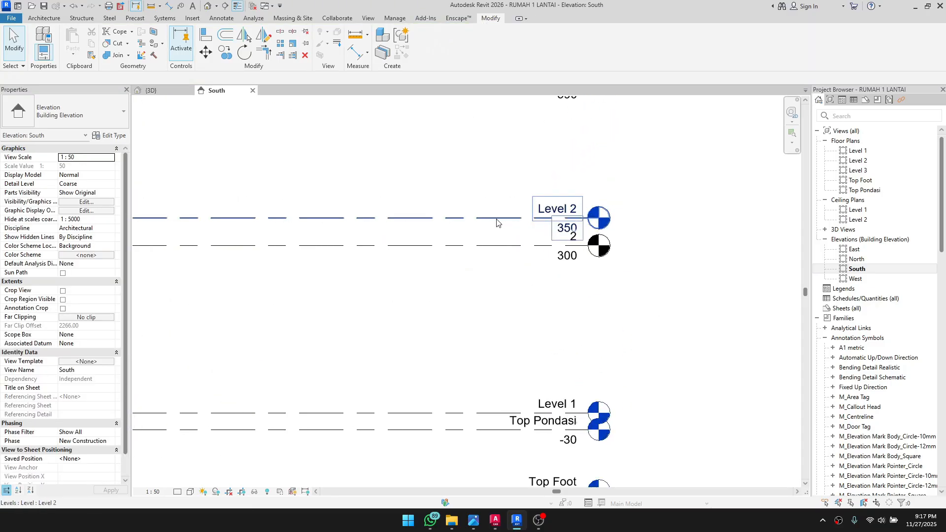
left_click(498, 219)
scroll(478, 305, "down", 2)
scroll(547, 237, "up", 2)
scroll(540, 233, "down", 1)
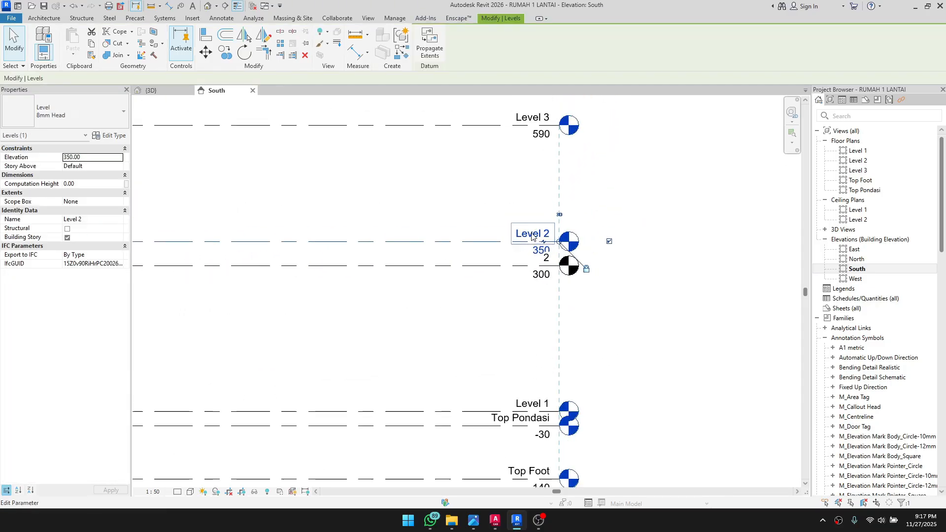
scroll(538, 232, "up", 2)
left_click(538, 231)
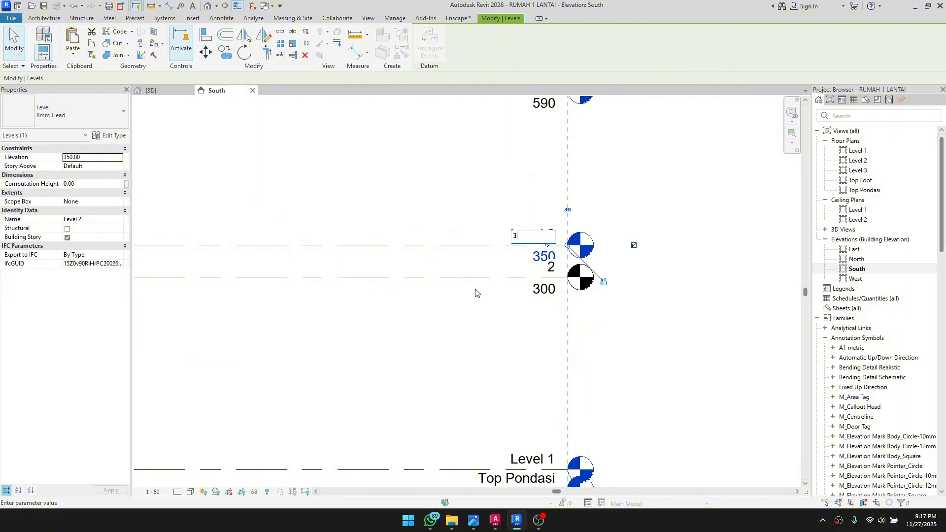
type("3")
key("Return")
left_click(512, 262)
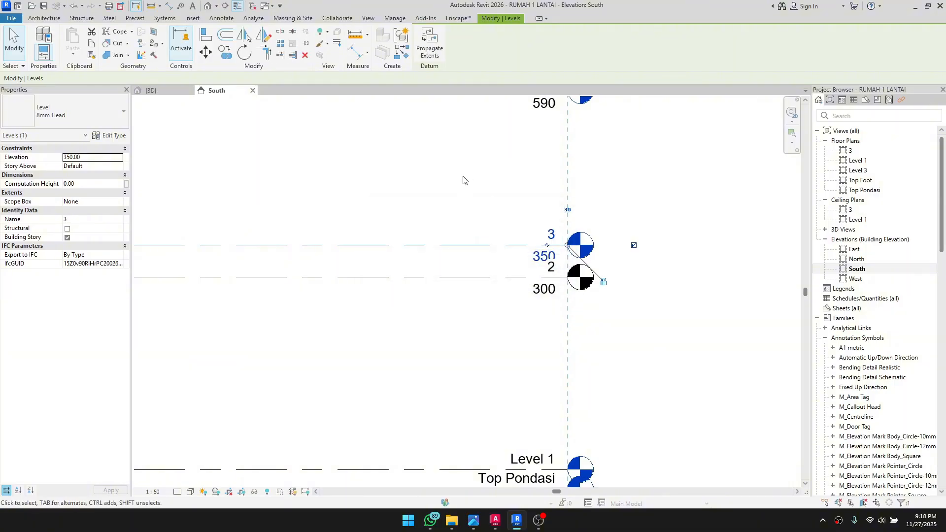
Step: Rename the level at elevation 590 as 4, including its corresponding views
middle_click_drag(465, 178, 464, 247)
left_click(472, 160)
left_click(527, 156)
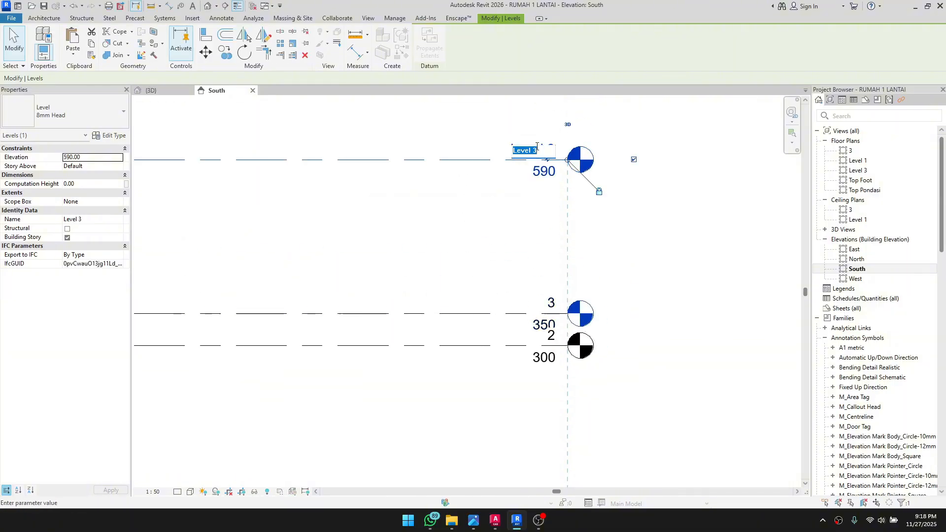
type("4")
key("Return")
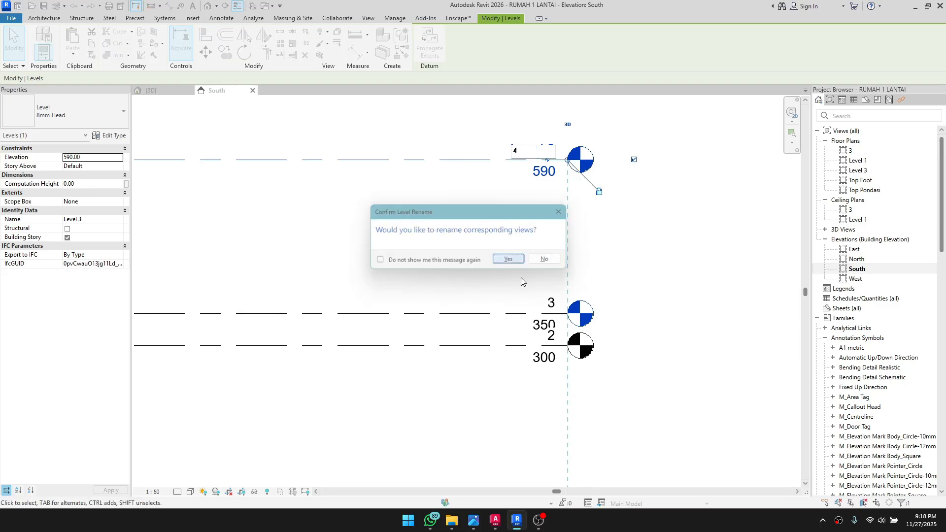
left_click(510, 259)
Step: Rename the levels at elevations 300 and 350 as Level 2 and Level 3, including the corresponding views
left_click(552, 339)
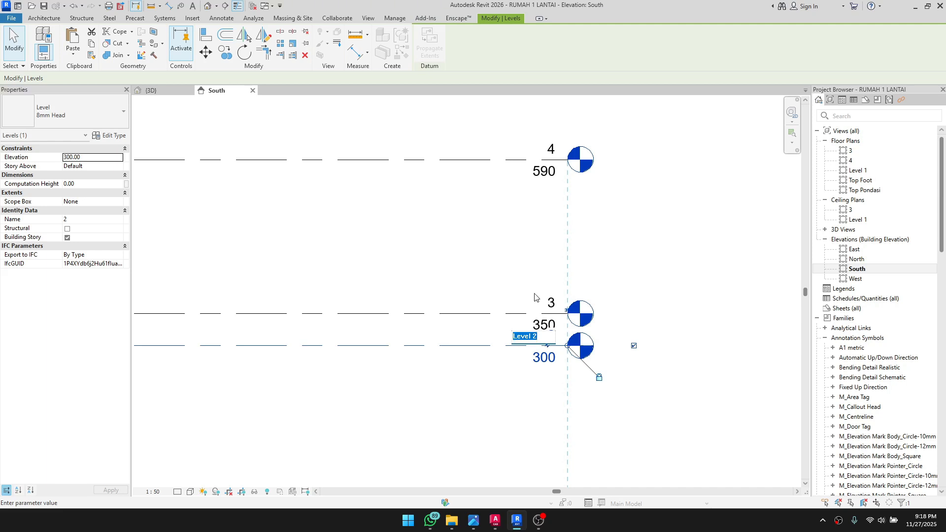
left_click(545, 305)
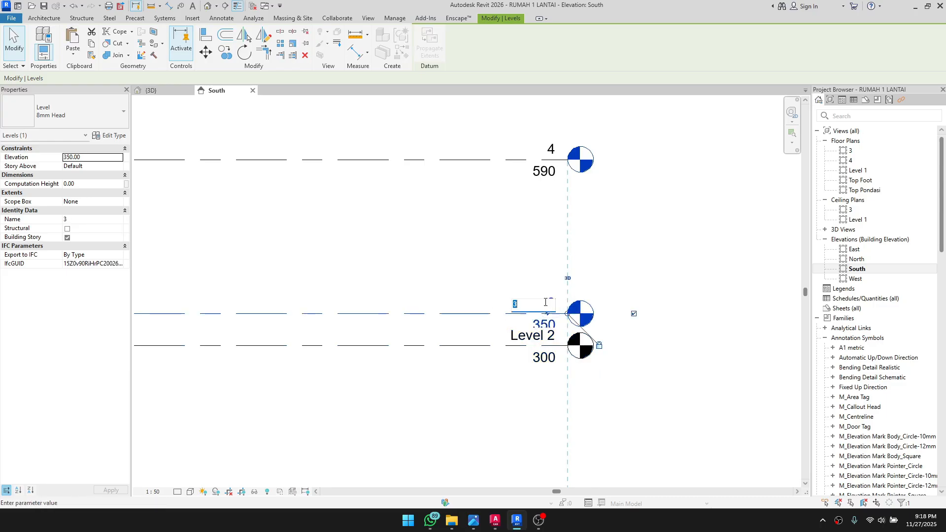
type("Level 3")
key("Return")
left_click(510, 260)
Step: Rename the level at elevation 590 as Level 4, including its corresponding views
left_click(550, 149)
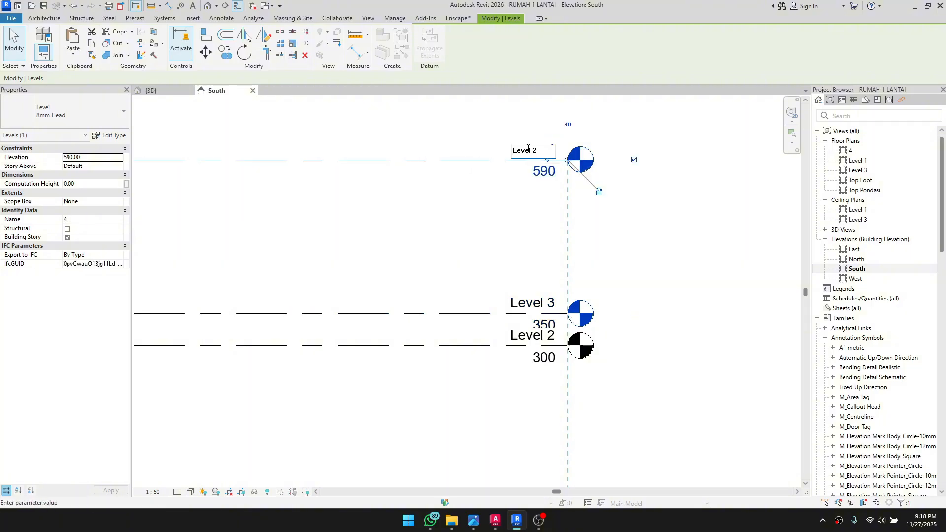
key("Return")
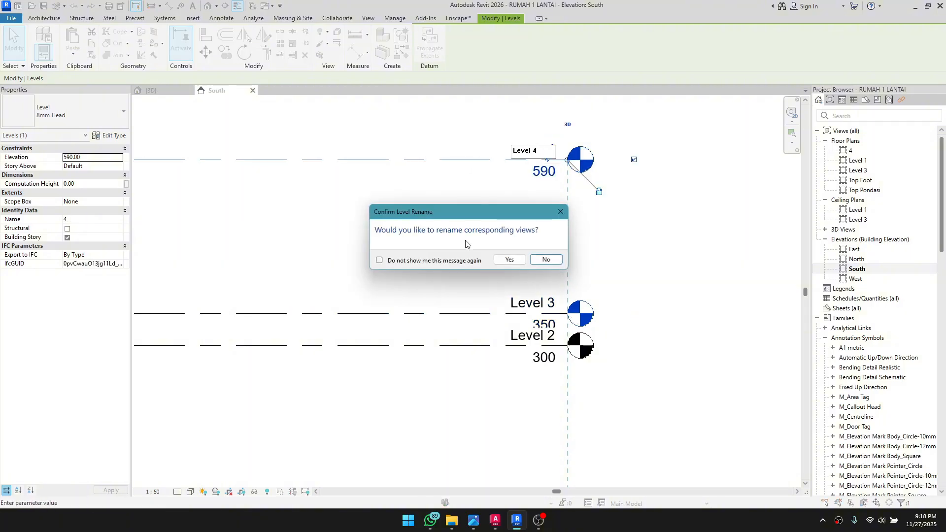
left_click(509, 260)
left_click(389, 245)
Step: Examine Level 2's height against the columns in the South elevation and check whether it has a floor plan view
scroll(389, 244, "down", 2)
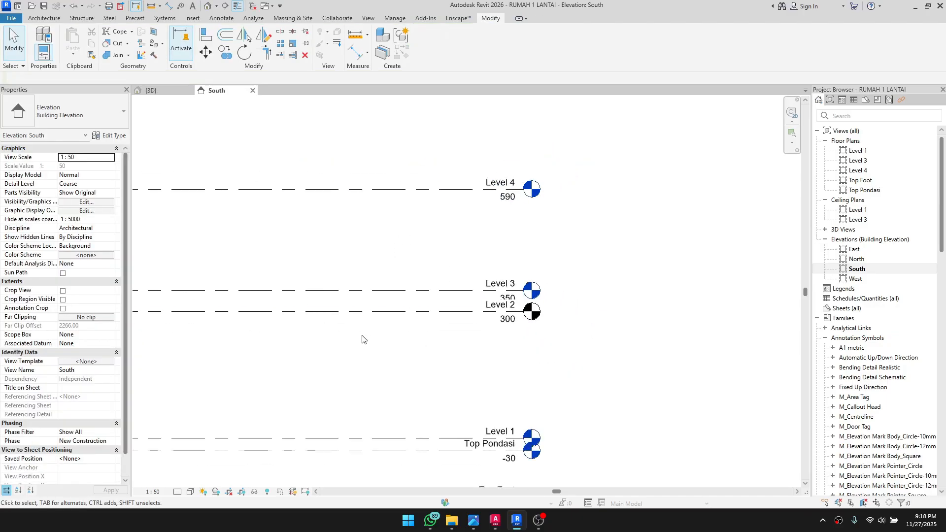
scroll(497, 314, "up", 1)
scroll(463, 304, "down", 2)
middle_click_drag(437, 315, 679, 318)
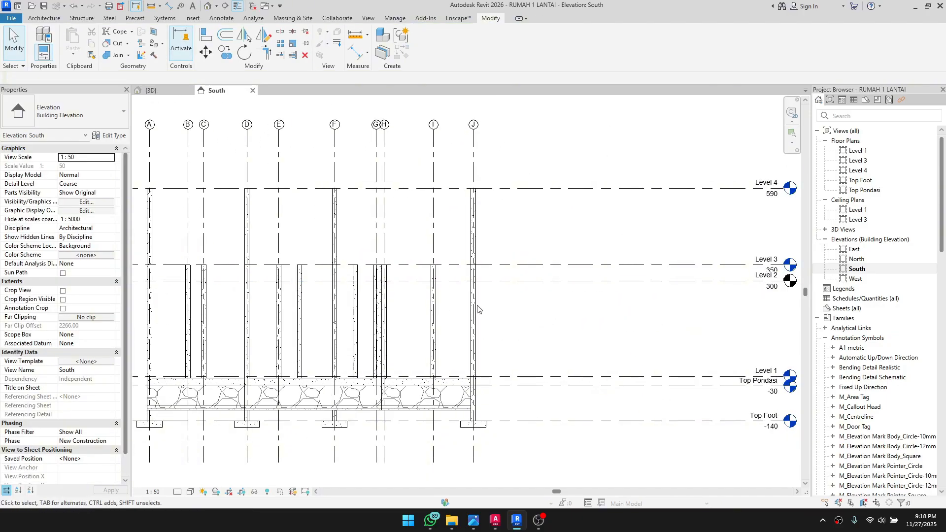
middle_click_drag(567, 309, 501, 305)
scroll(537, 279, "up", 2)
left_click(412, 258)
scroll(321, 306, "down", 1)
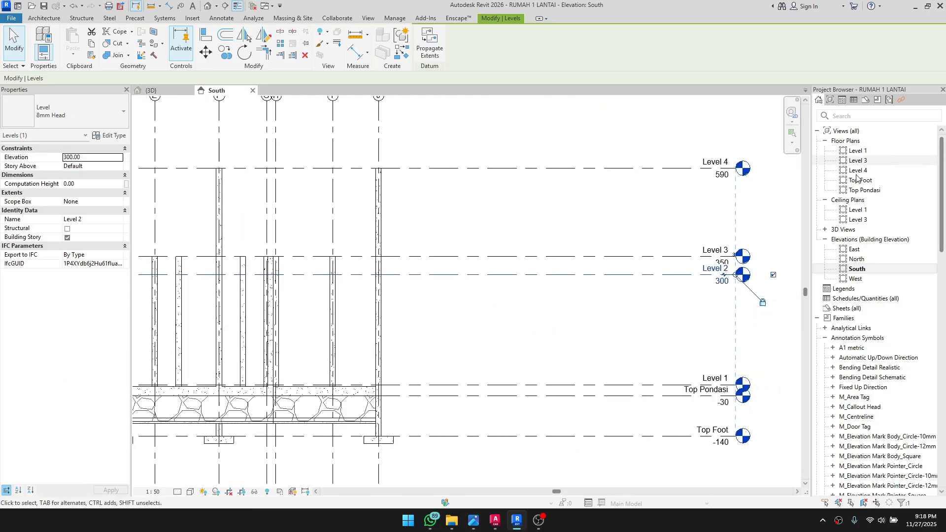
left_click(559, 227)
middle_click_drag(582, 216, 559, 262)
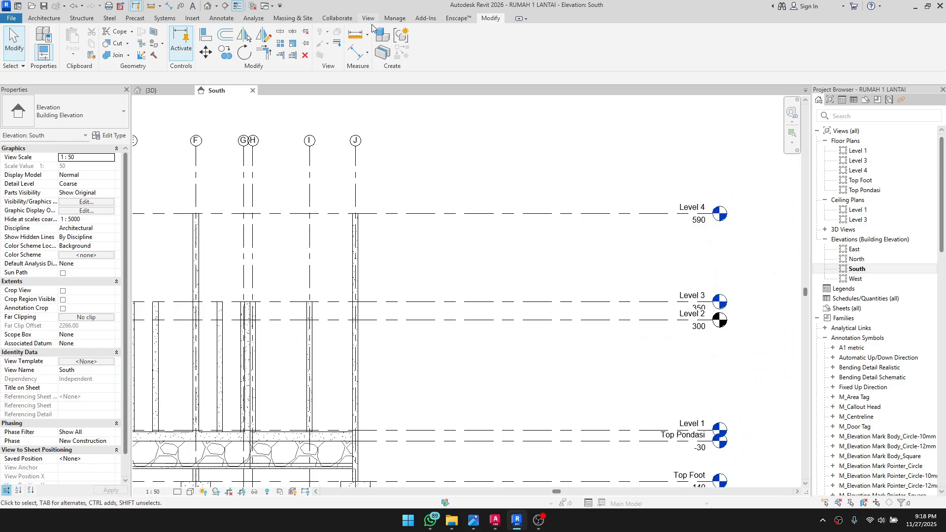
Step: Create a floor plan view for Level 2
left_click(369, 18)
left_click(414, 58)
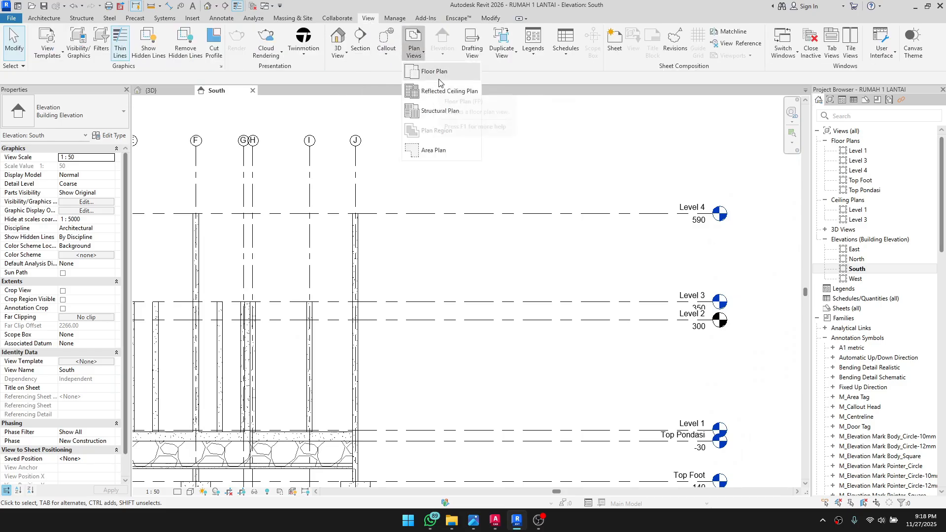
left_click(439, 76)
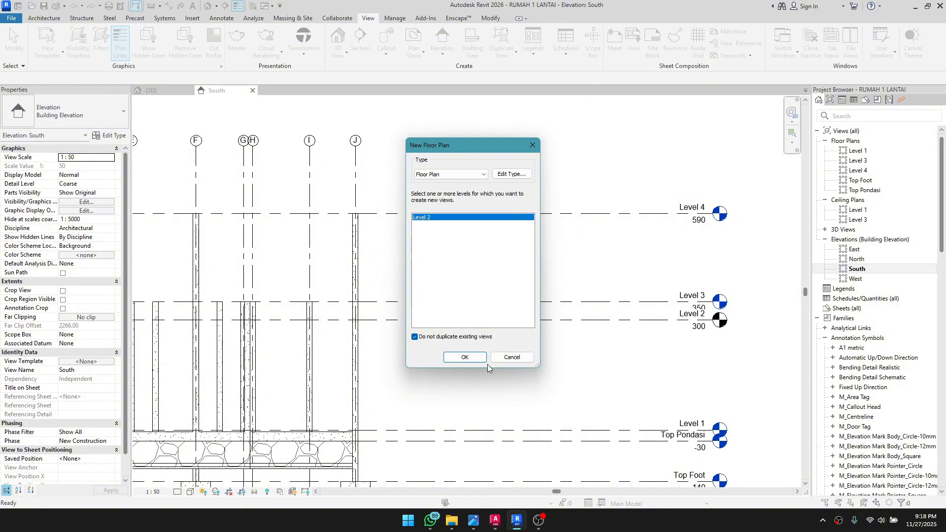
left_click(466, 358)
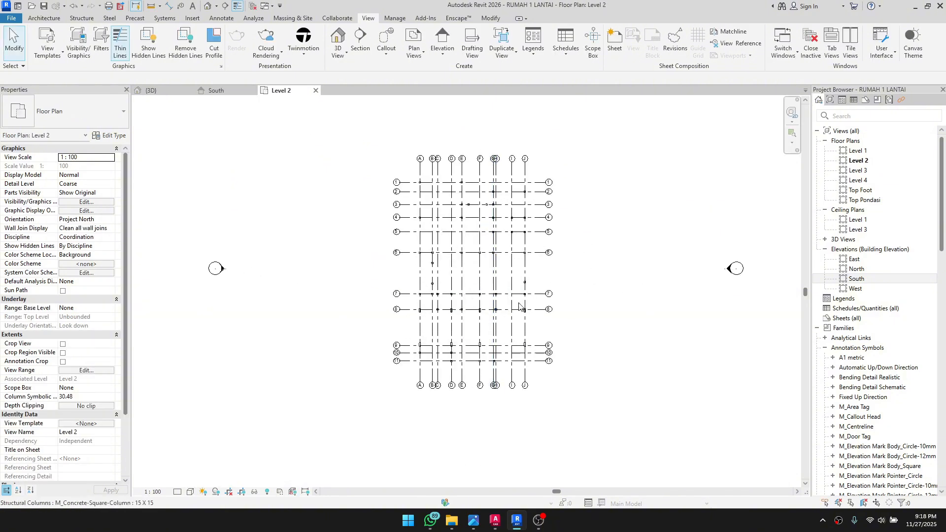
Step: Review the columns and grids in the Level 2 floor plan, and return to the South elevation to check the levels
scroll(449, 309, "up", 3)
scroll(489, 205, "down", 3)
middle_click_drag(542, 221, 445, 271)
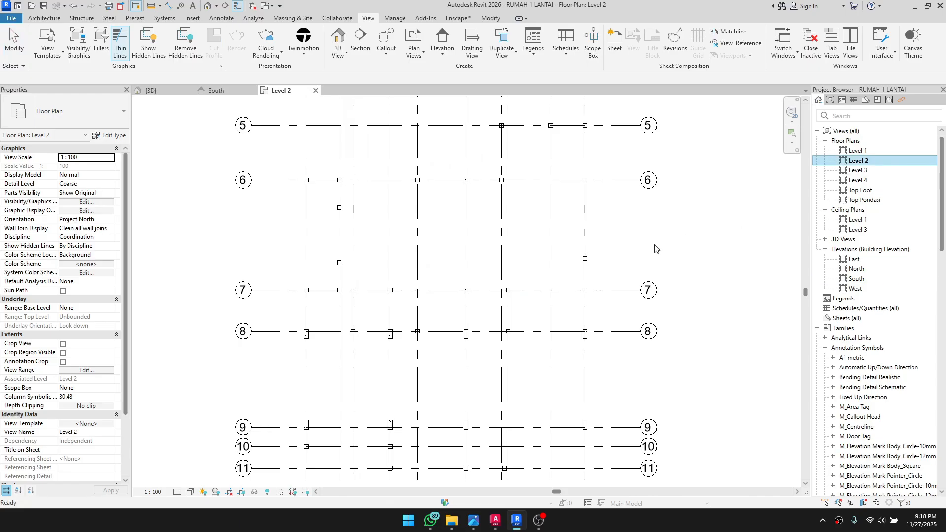
scroll(663, 253, "down", 2)
middle_click_drag(648, 273, 514, 303)
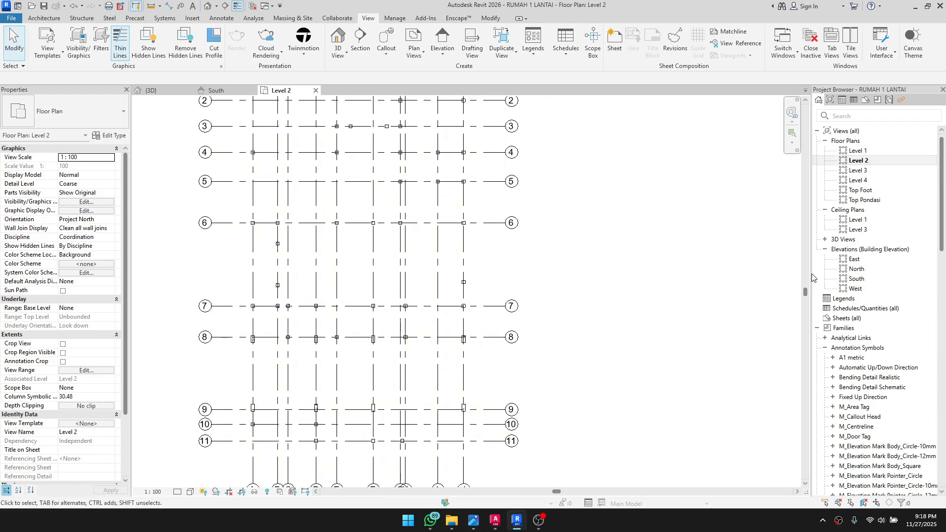
double_click(869, 282)
scroll(274, 282, "down", 3)
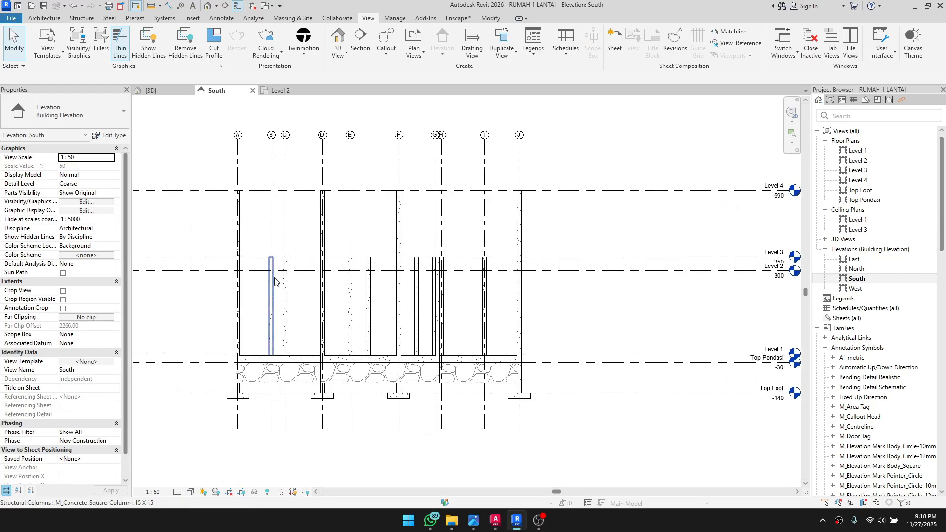
scroll(573, 350, "down", 1)
Step: Switch to AutoCAD's RUMAH 1 LANTAI drawing and examine the beam plan at elevation +300
left_click(496, 520)
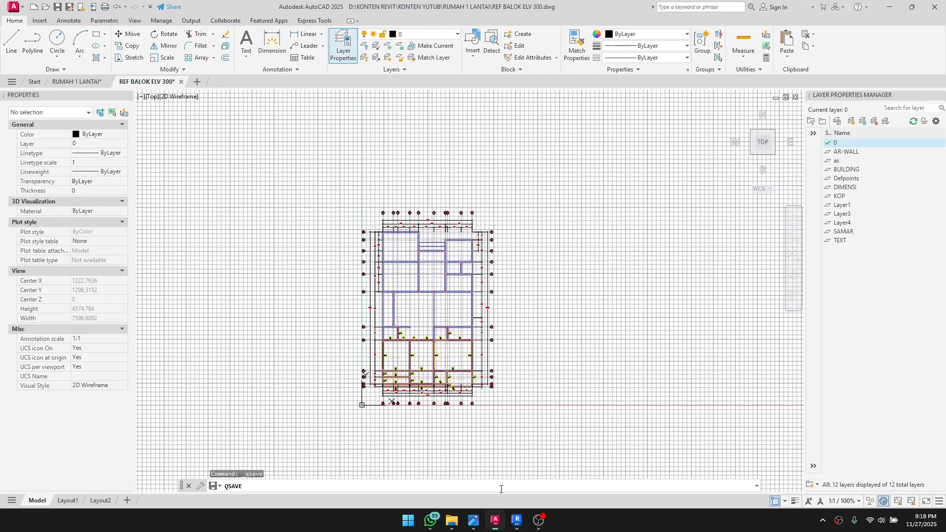
left_click(74, 82)
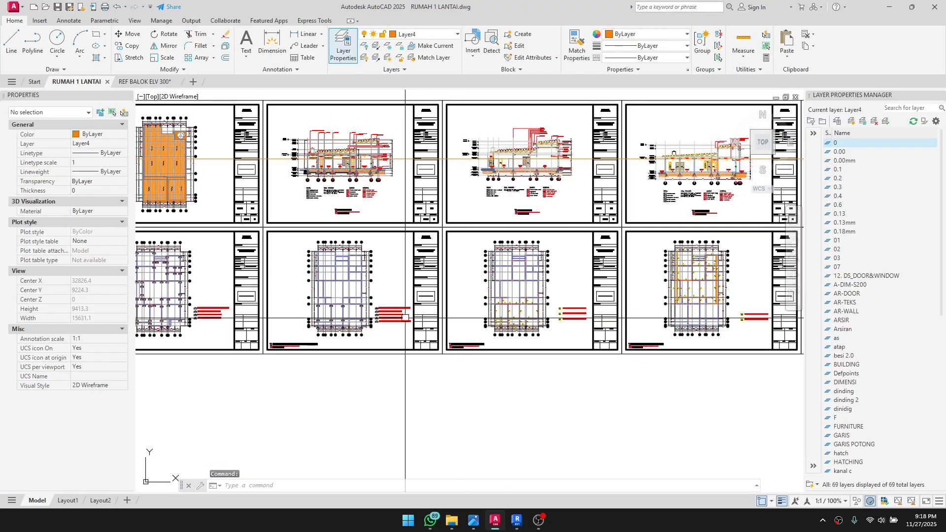
scroll(409, 345, "up", 8)
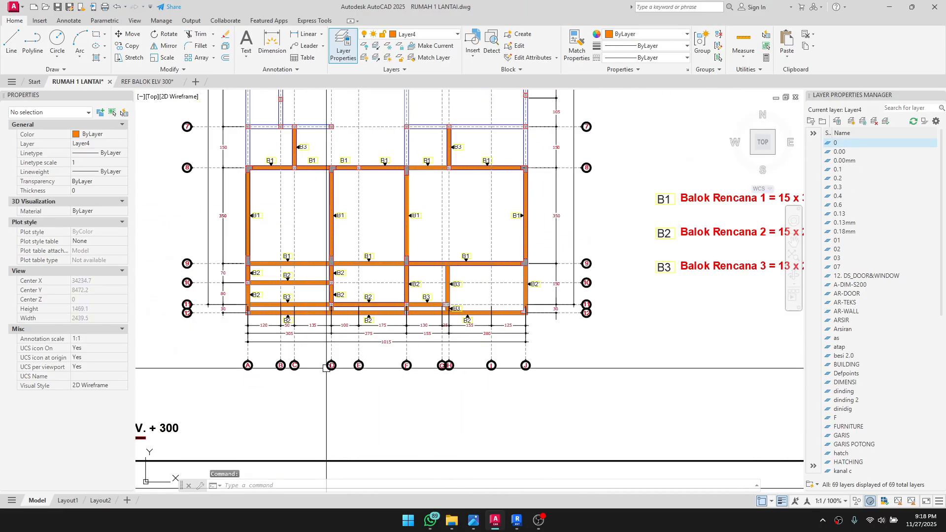
scroll(414, 372, "down", 6)
Step: Examine the building section's elevation marks and the heights of the beams in it
scroll(418, 286, "up", 4)
scroll(418, 286, "up", 4)
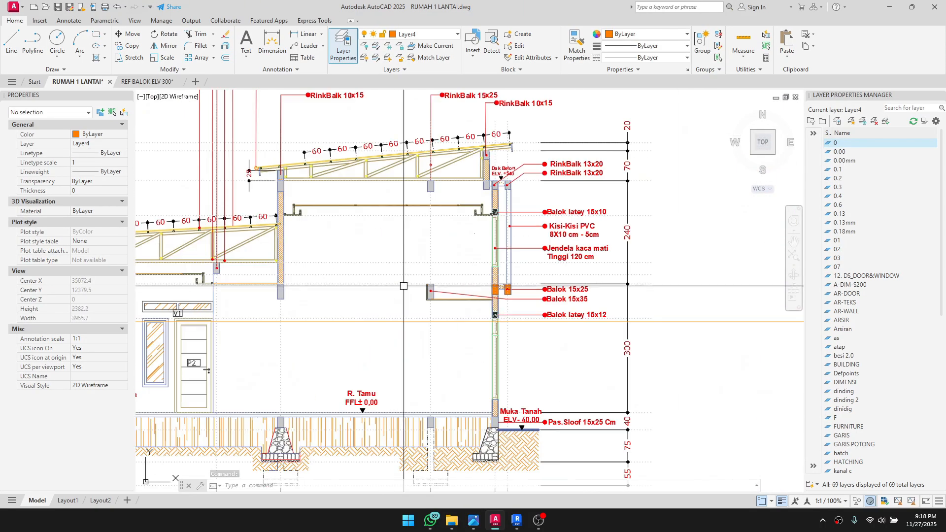
scroll(485, 257, "up", 4)
mouse_move(337, 290)
middle_mouse_down()
mouse_move(444, 283)
mouse_move(647, 312)
middle_mouse_up()
scroll(502, 302, "down", 4)
middle_click_drag(286, 289, 585, 295)
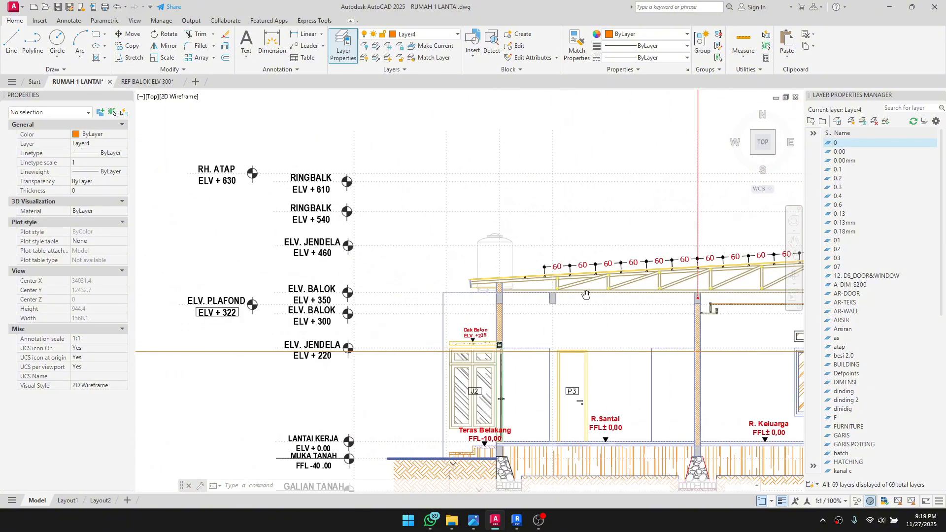
scroll(344, 318, "up", 4)
scroll(339, 315, "down", 8)
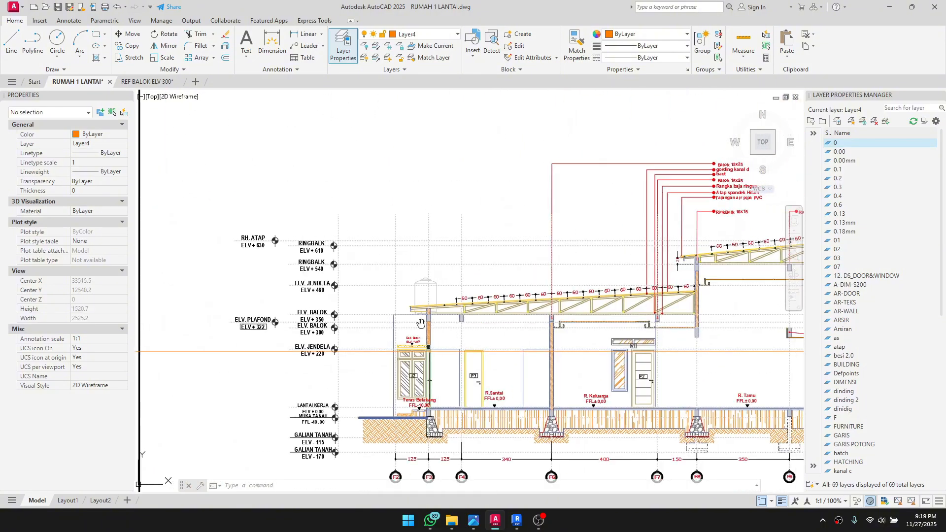
scroll(334, 314, "up", 6)
scroll(333, 314, "up", 2)
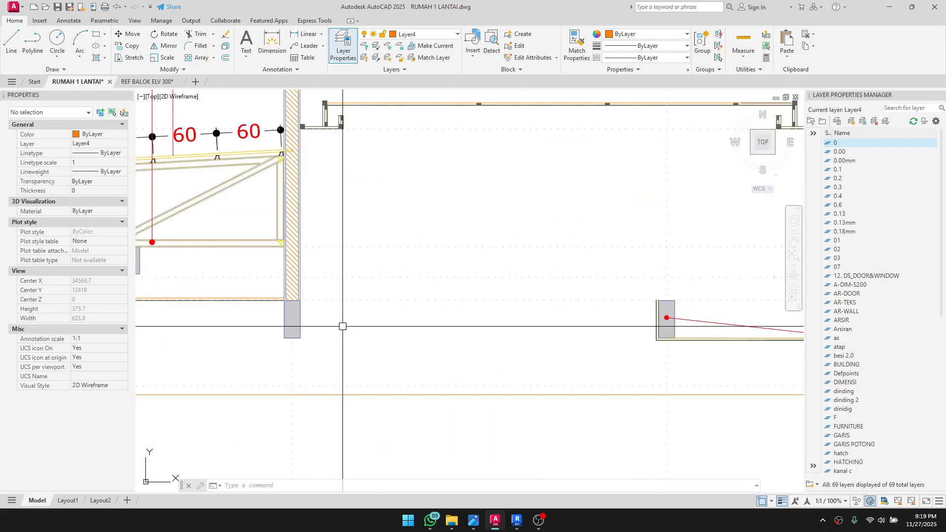
Step: Measure the depth of the grey Balok 15x35 beam in the section with the DIM command, without placing a dimension
scroll(342, 326, "down", 6)
scroll(409, 325, "up", 4)
scroll(527, 342, "up", 4)
middle_click_drag(357, 330, 404, 330)
type("di")
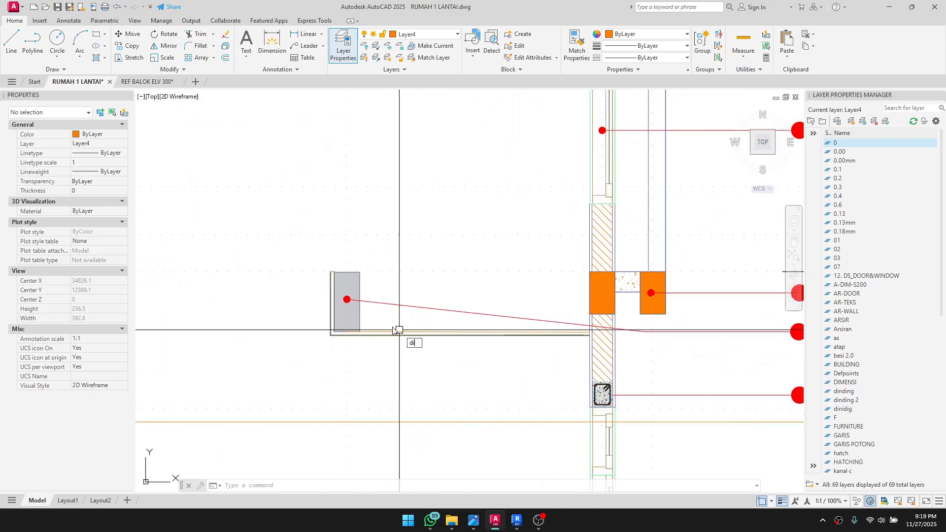
type("m")
key("Return")
left_click(360, 272)
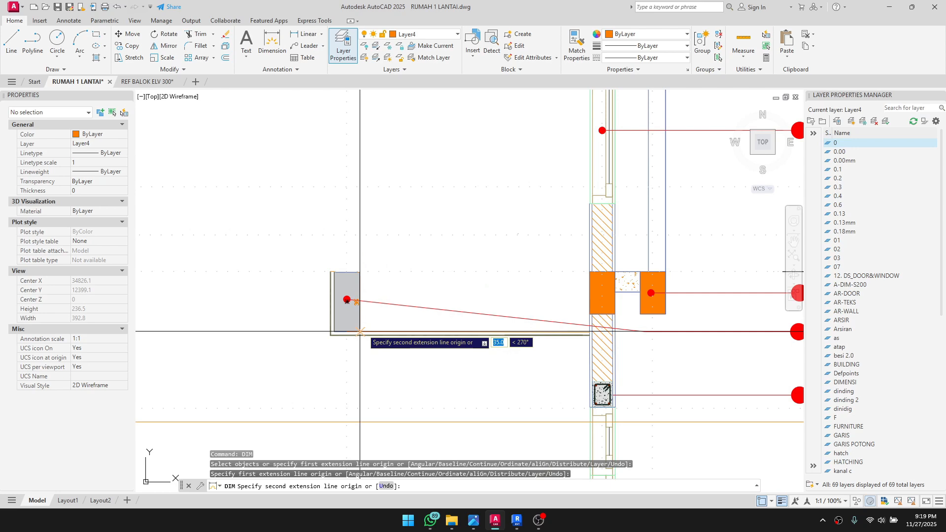
key("Escape")
Step: Measure the depth of the orange beam inside the hatched wall, without placing a dimension
scroll(578, 282, "up", 3)
middle_click_drag(602, 283, 564, 280)
key("space")
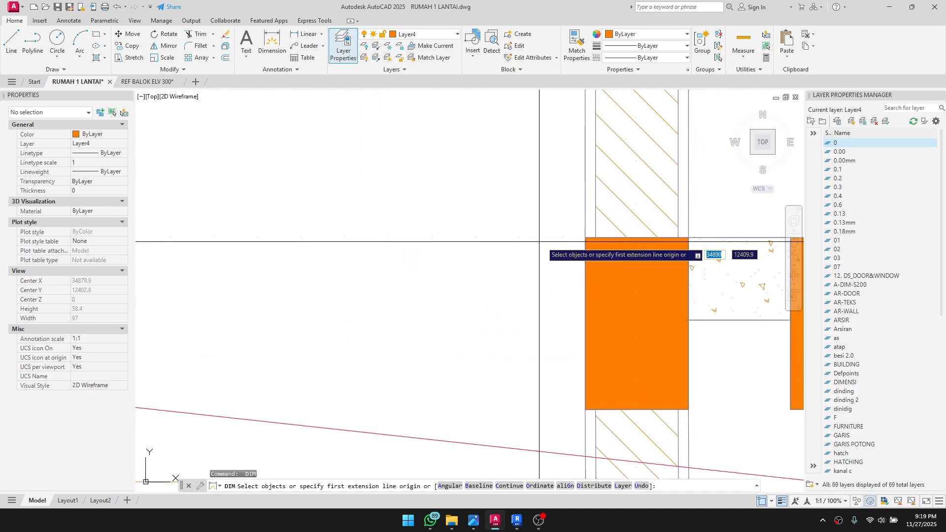
scroll(543, 240, "down", 1)
left_click(564, 238)
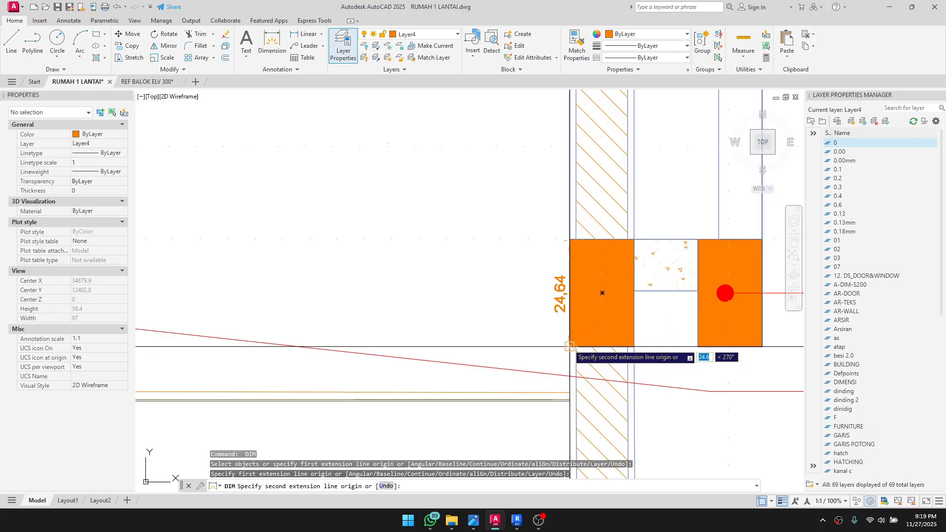
left_click(569, 347)
key("Escape")
Step: Measure the depth of the outer orange Balok 15x25 beam beside the wall, without placing a dimension
middle_click_drag(517, 332, 361, 321)
key("space")
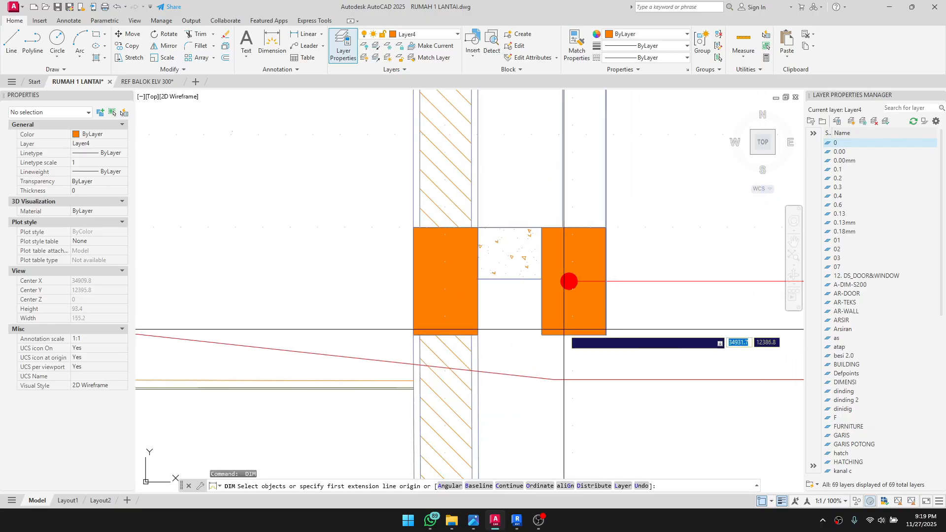
left_click(542, 335)
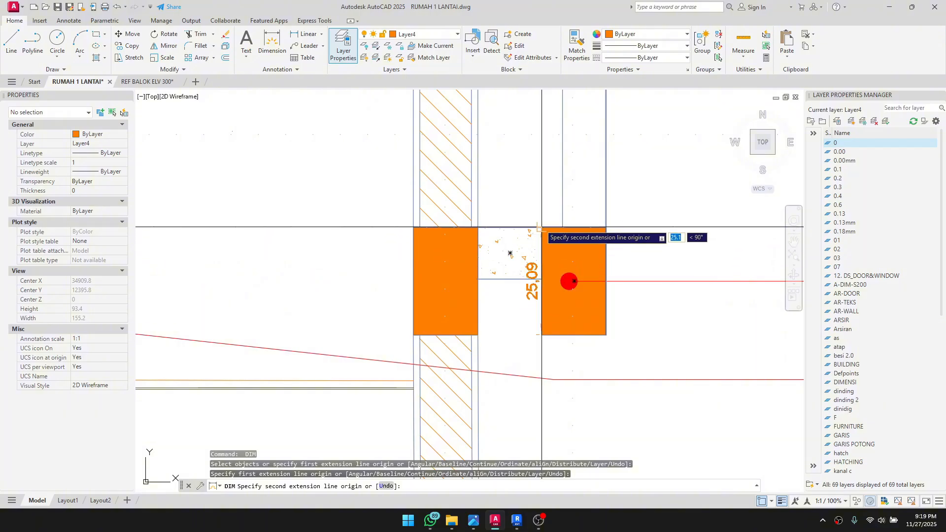
left_click(542, 228)
scroll(542, 227, "down", 5)
scroll(507, 250, "up", 3)
key("Escape")
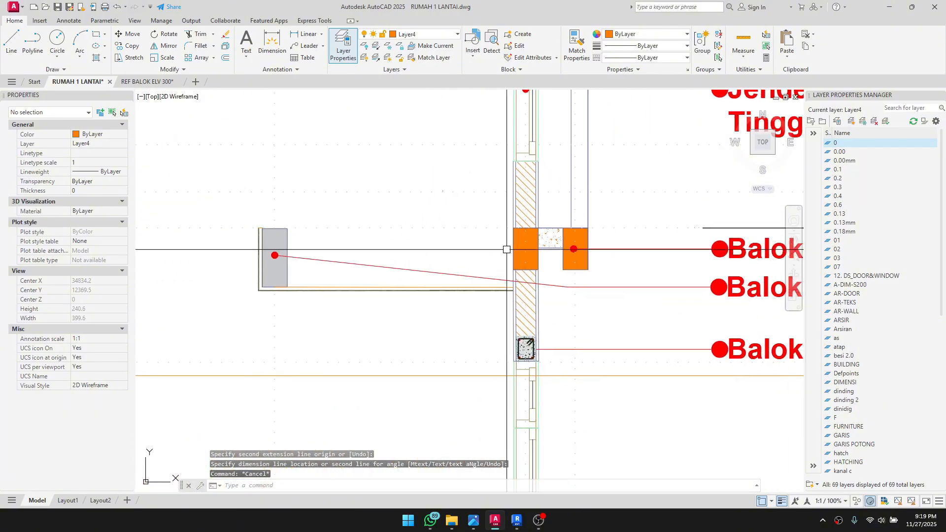
left_click(571, 248)
key("Escape")
Step: Examine the section's beam labels and compare the beam positions across the whole building
scroll(415, 291, "down", 3)
scroll(237, 294, "down", 2)
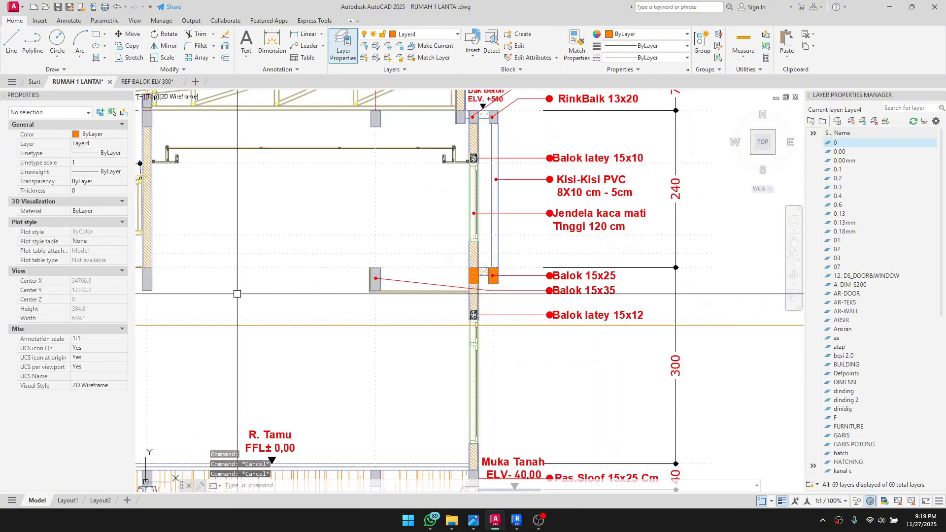
middle_click_drag(181, 279, 361, 271)
scroll(272, 271, "up", 2)
middle_click_drag(272, 271, 399, 271)
scroll(399, 271, "down", 4)
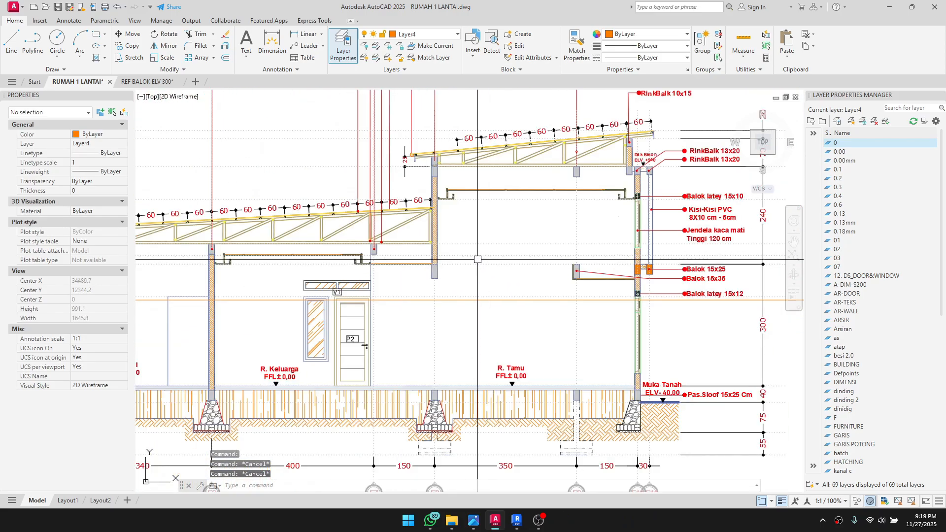
scroll(483, 260, "down", 2)
mouse_move(494, 262)
middle_mouse_down()
mouse_move(525, 255)
mouse_move(537, 228)
mouse_move(524, 236)
middle_mouse_up()
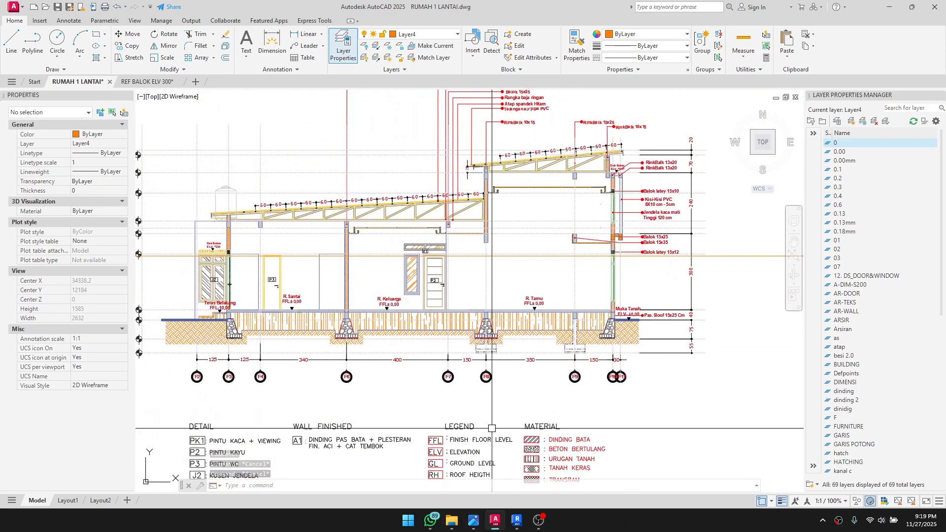
Step: Switch to Revit and open the Level 2 floor plan
left_click(516, 519)
scroll(486, 248, "up", 3)
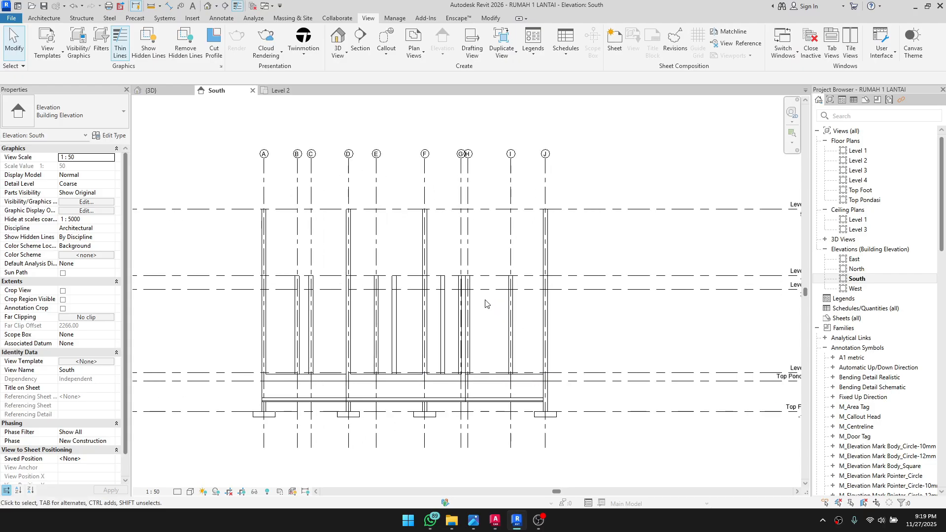
double_click(897, 160)
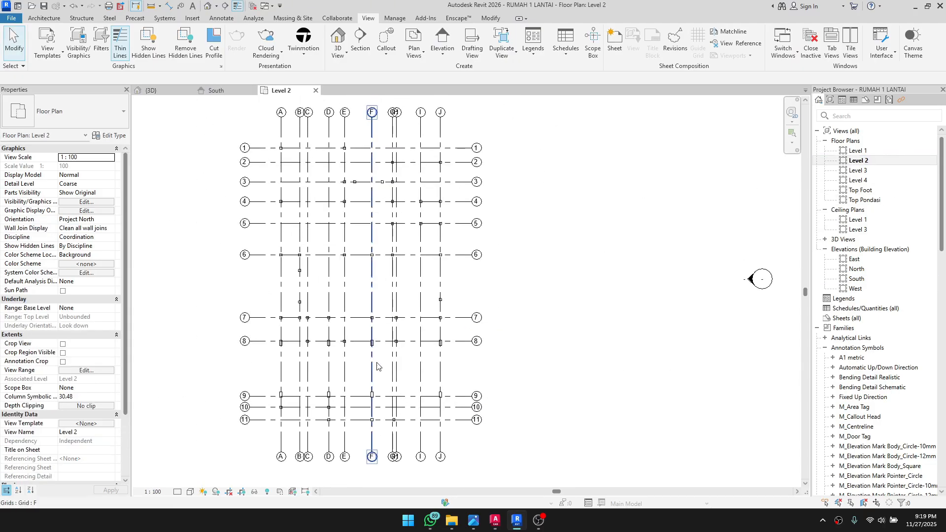
Step: Close all inactive views, keeping only the Level 2 floor plan open
left_click(252, 7)
scroll(487, 368, "up", 2)
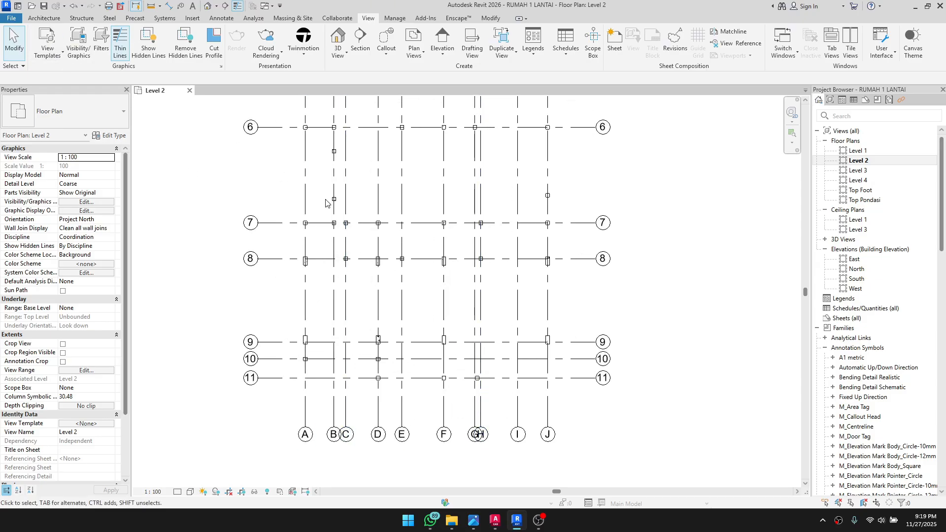
middle_click_drag(389, 309, 371, 341)
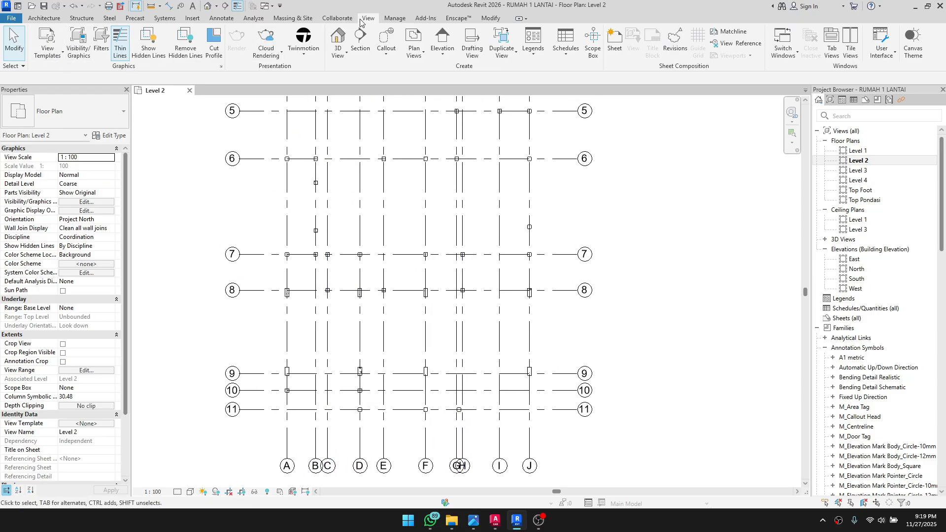
Step: Start linking a CAD file and select REF BALOK ELV 300.dwg from the RUMAH 1 LANTAI folder inside KONTEN REVIT, KONTEN YUTUB on drive D
left_click(192, 18)
left_click(101, 49)
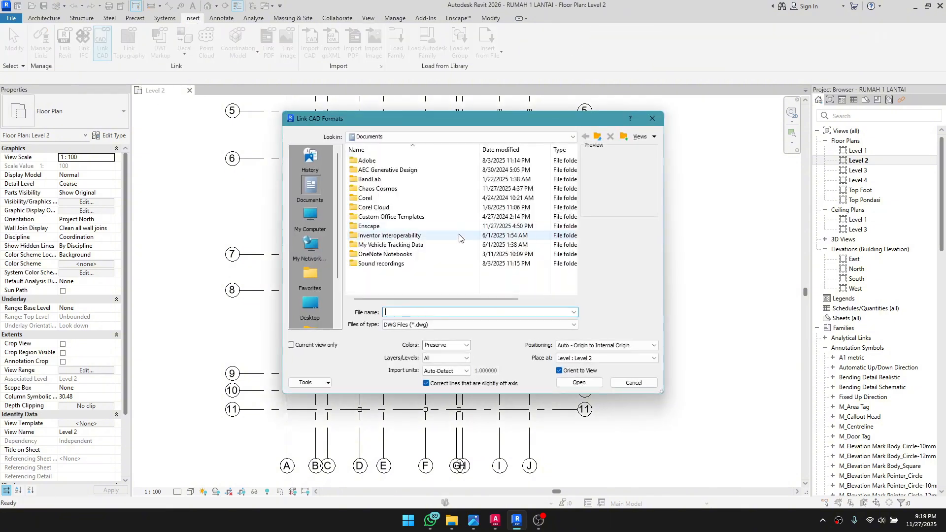
left_click(316, 285)
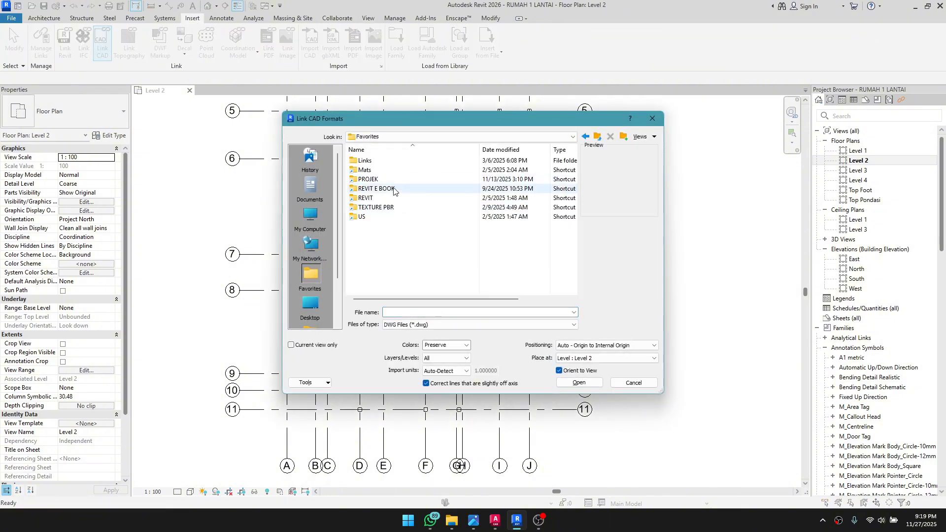
scroll(312, 298, "down", 2)
left_click(317, 242)
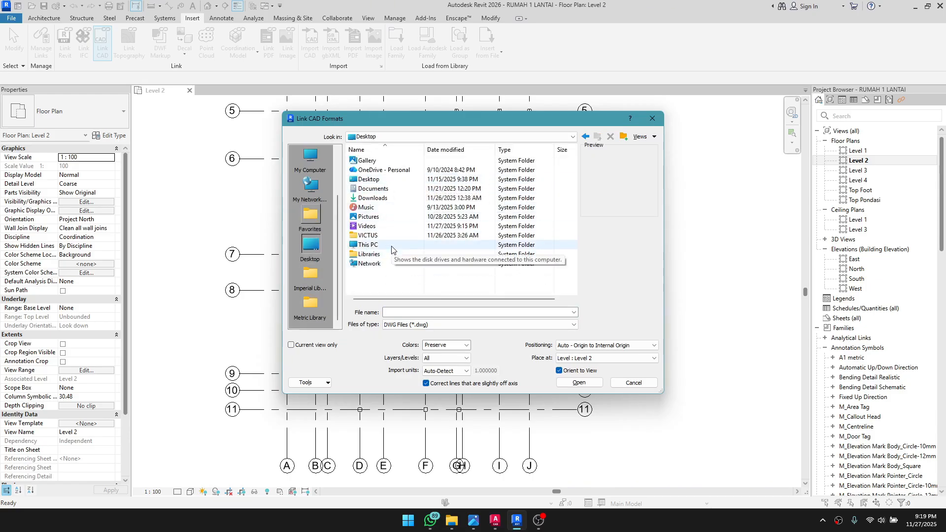
double_click(391, 245)
double_click(399, 181)
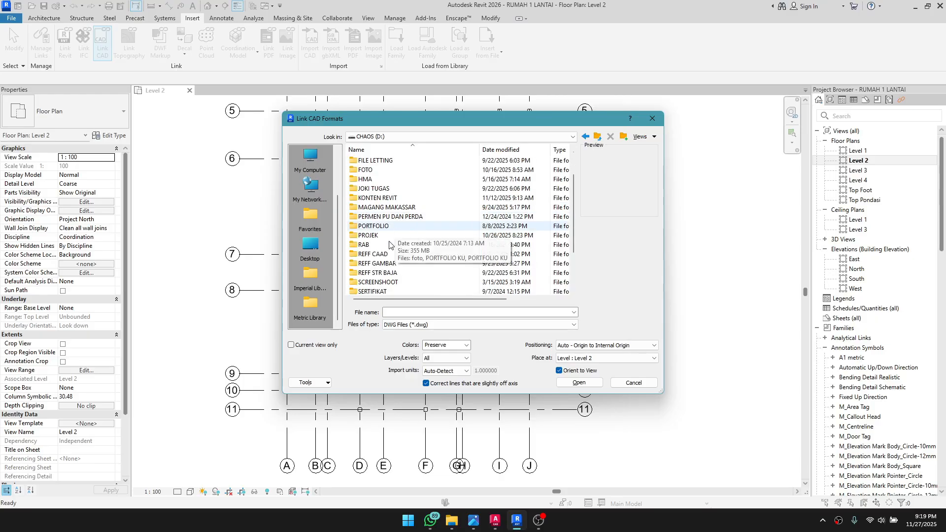
double_click(388, 234)
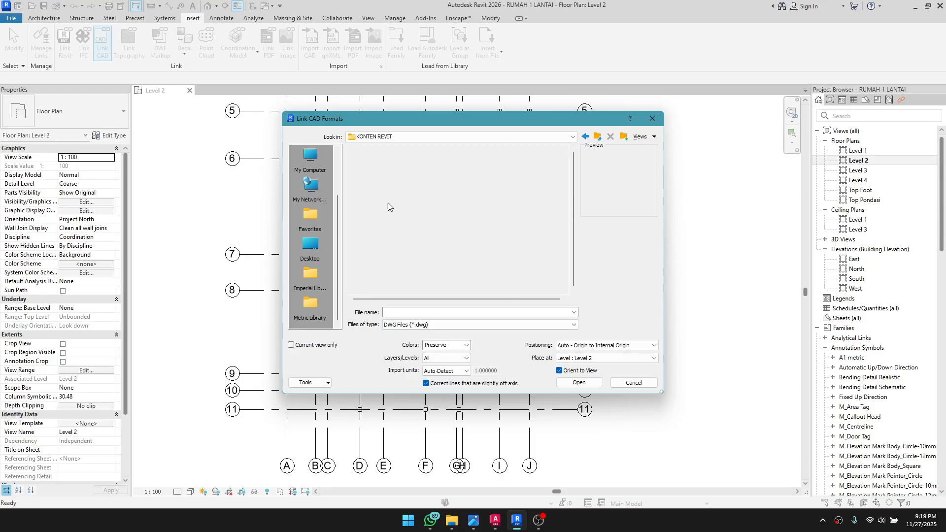
double_click(395, 171)
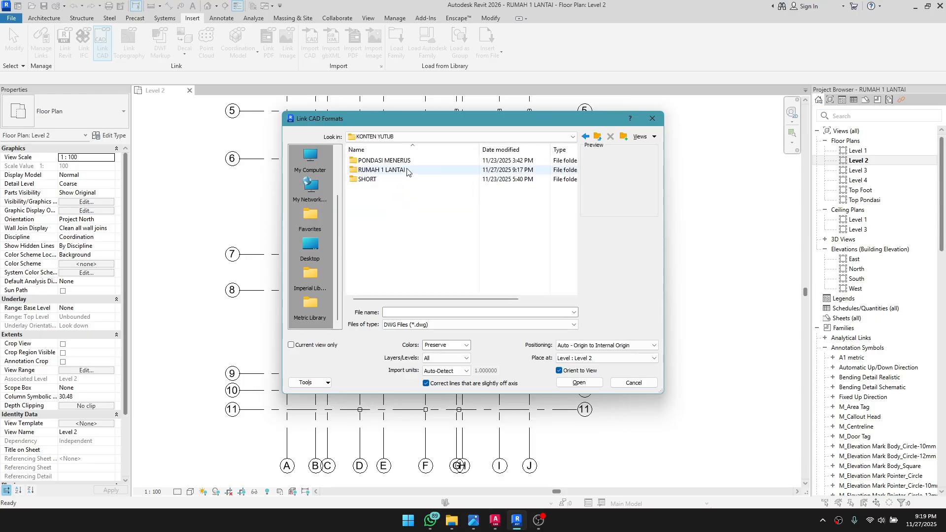
double_click(394, 169)
left_click(387, 161)
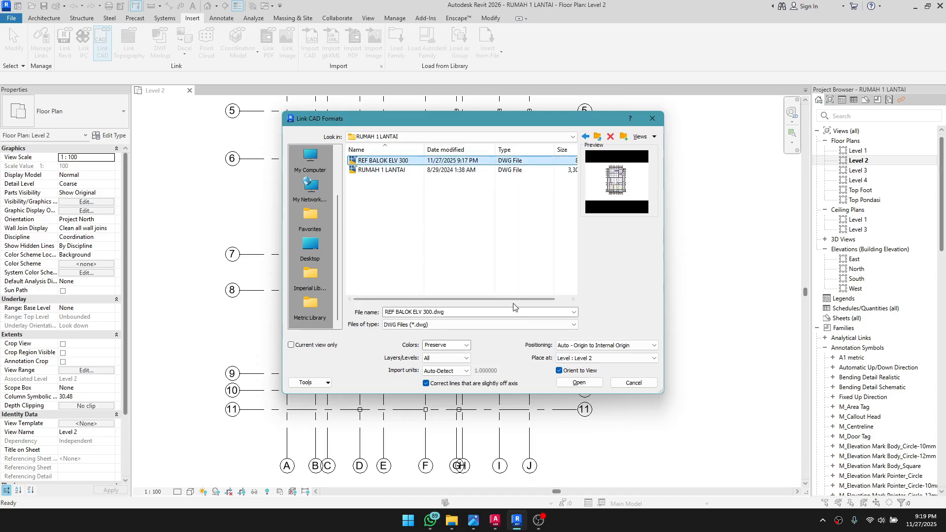
Step: Link the drawing at Level 2 with preserved colors, centimeter units and Auto - Center to Center positioning
left_click(466, 345)
left_click(442, 361)
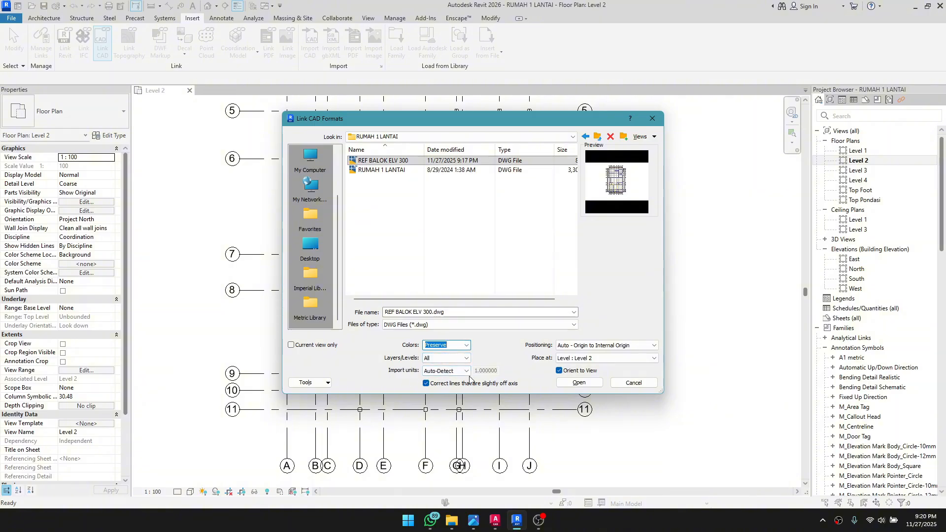
left_click(467, 372)
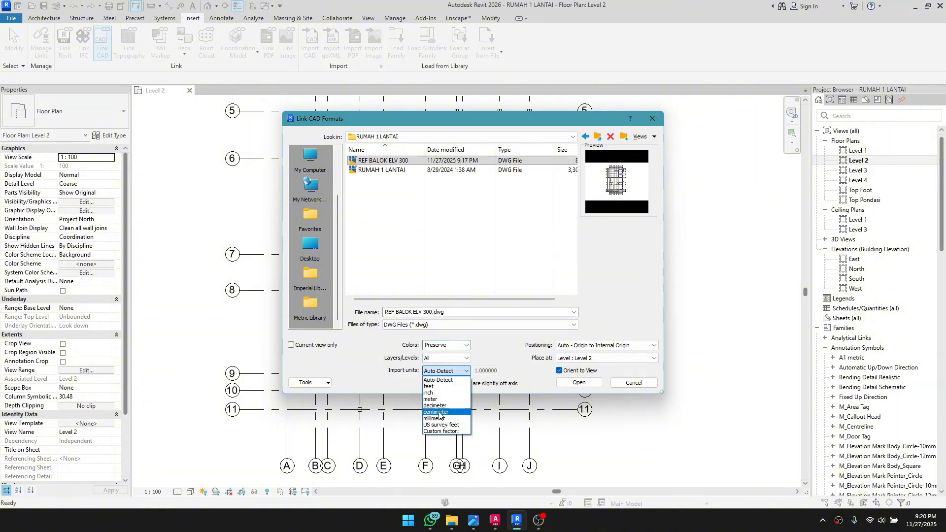
left_click(439, 413)
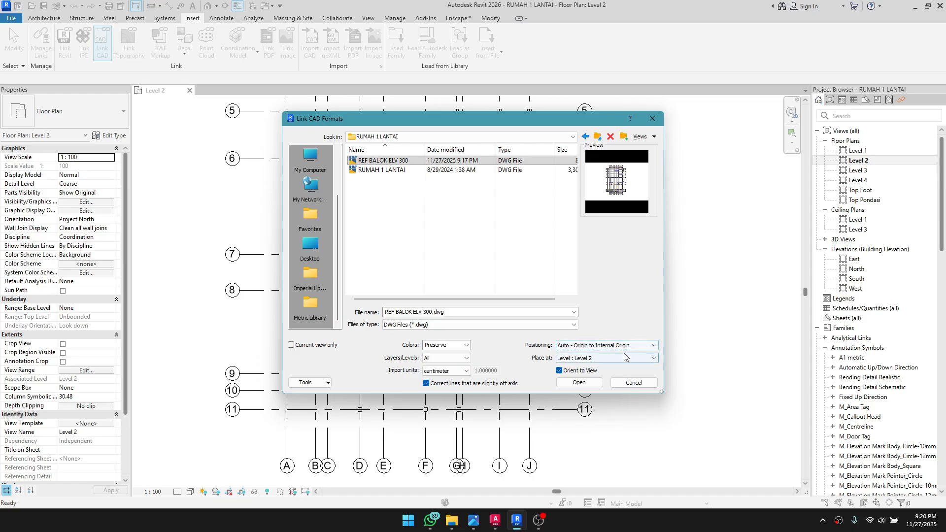
left_click(581, 347)
left_click(613, 354)
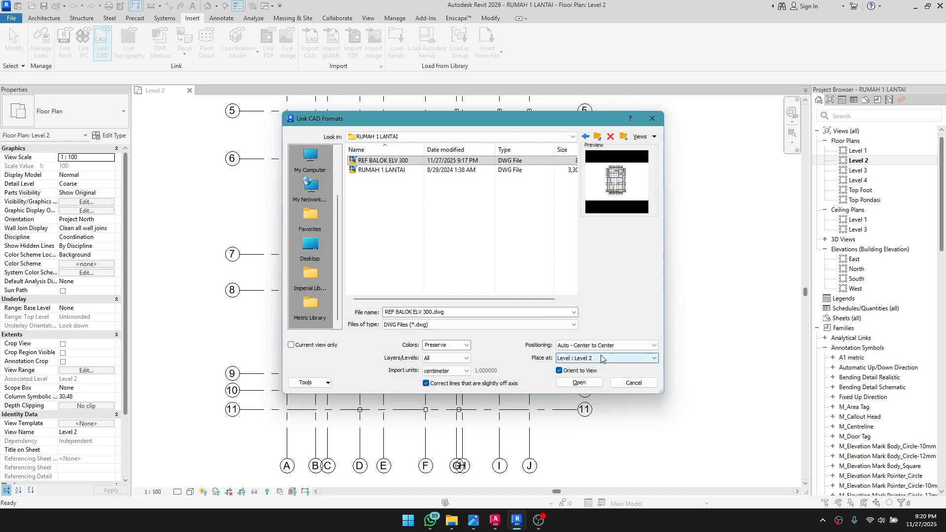
left_click(577, 383)
Step: Examine how the linked beam plan aligns with the grids, especially around grid A and axes 9 to 12
scroll(493, 403, "up", 5)
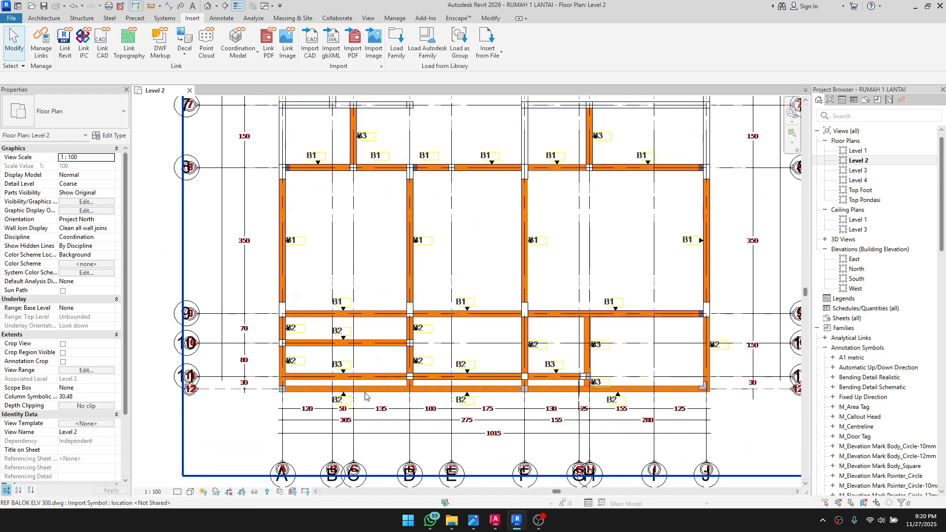
scroll(493, 403, "down", 1)
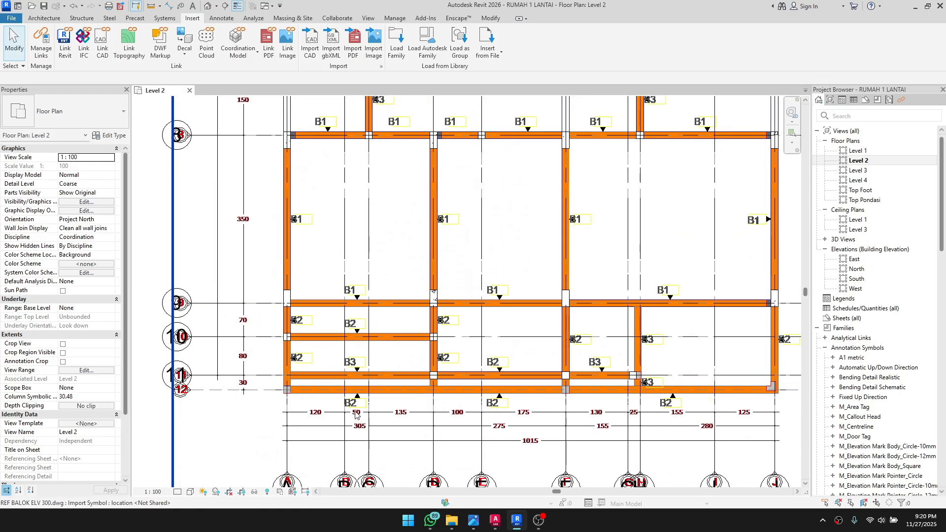
scroll(356, 414, "up", 2)
scroll(356, 415, "down", 2)
middle_click_drag(355, 415, 349, 375)
scroll(348, 372, "down", 3)
scroll(307, 360, "up", 4)
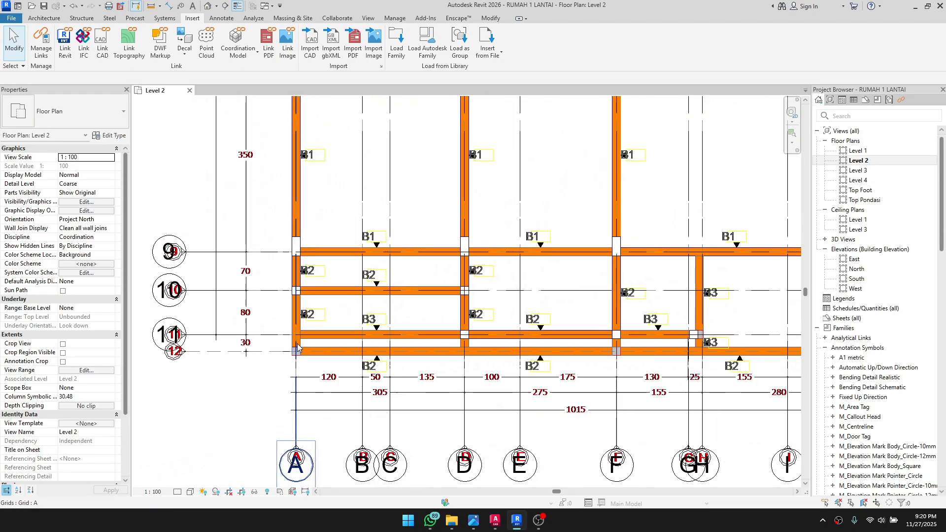
scroll(300, 347, "down", 1)
scroll(304, 353, "up", 1)
scroll(308, 355, "up", 1)
scroll(308, 355, "down", 1)
scroll(309, 356, "down", 1)
middle_click_drag(309, 355, 348, 322)
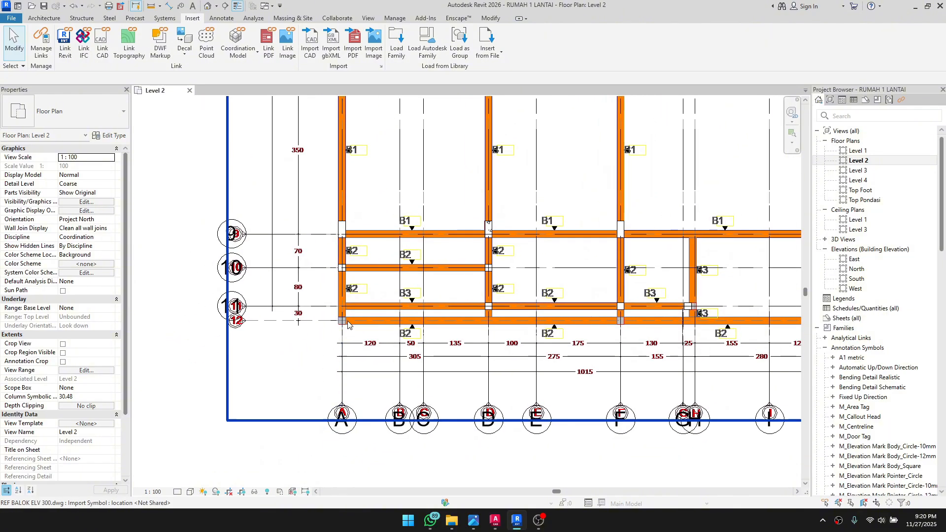
scroll(345, 321, "up", 1)
scroll(335, 322, "down", 2)
scroll(315, 321, "up", 3)
scroll(296, 321, "up", 1)
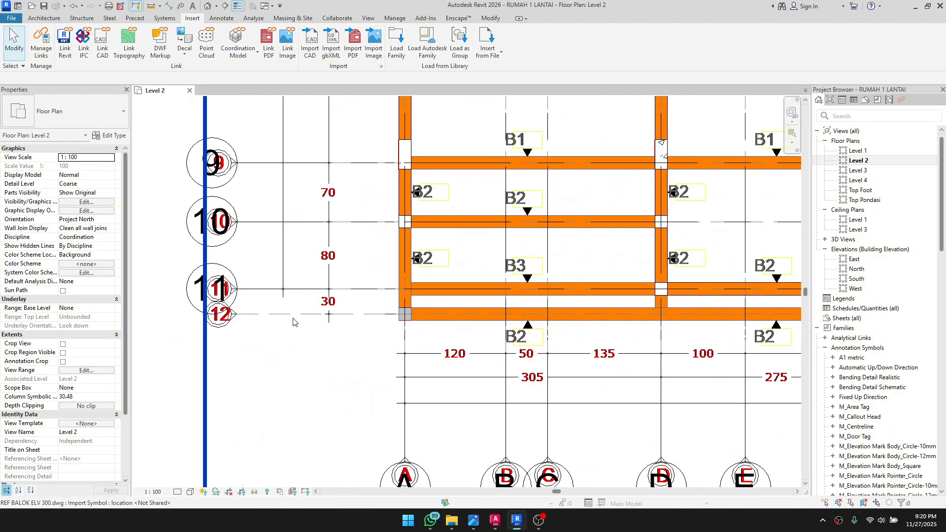
scroll(295, 322, "down", 1)
scroll(340, 318, "up", 1)
scroll(369, 333, "down", 2)
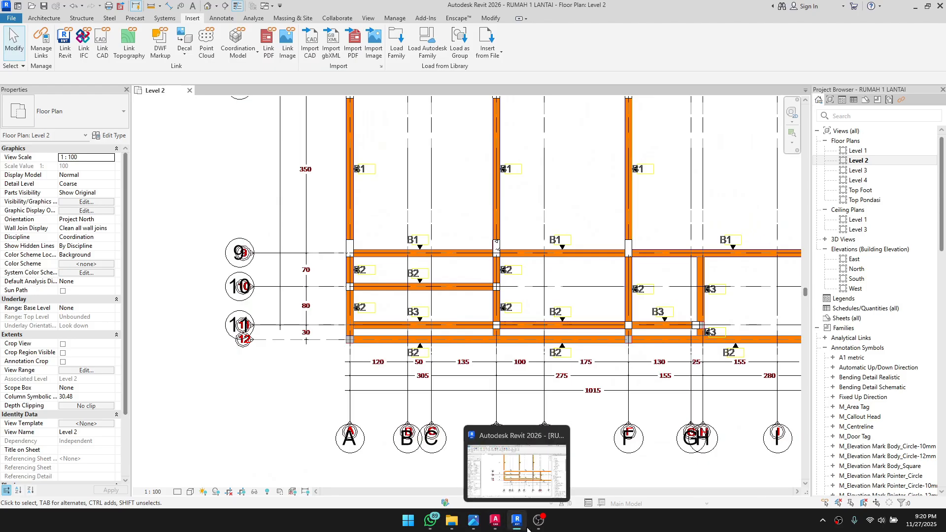
Step: Switch to AutoCAD and examine the two orange Balok 15x25 beams at the front wall of the section
left_click(394, 446)
middle_click_drag(592, 233, 477, 340)
scroll(477, 340, "up", 6)
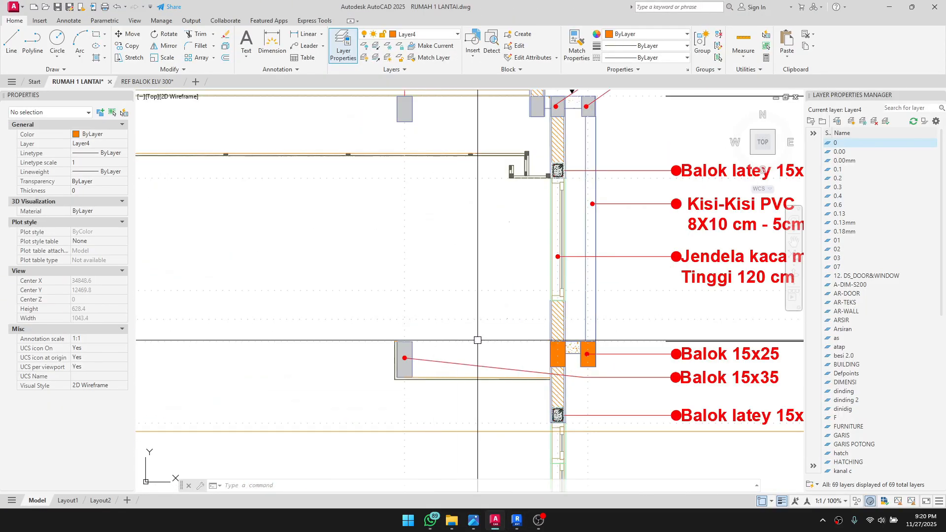
middle_click_drag(552, 335, 468, 295)
scroll(468, 295, "down", 4)
scroll(478, 317, "up", 6)
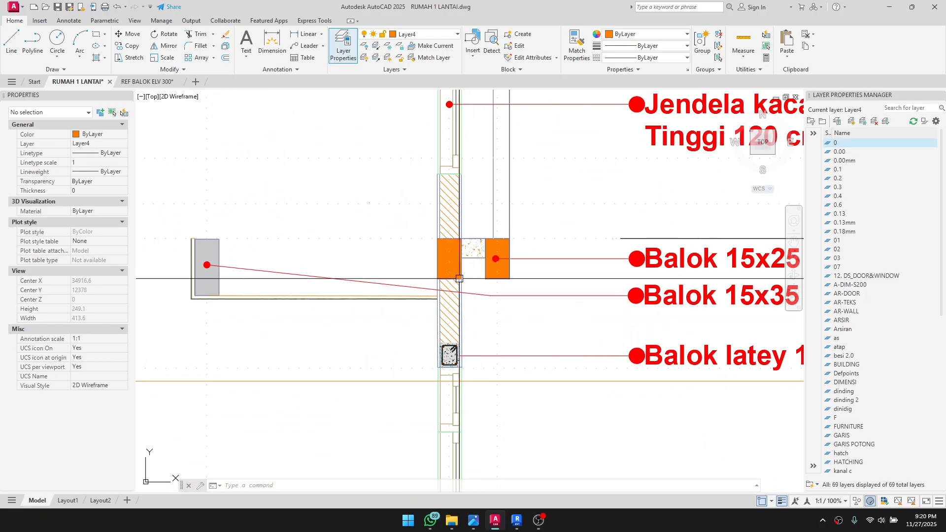
scroll(494, 286, "down", 4)
middle_click_drag(497, 337, 483, 377)
scroll(501, 306, "up", 4)
scroll(484, 340, "down", 4)
scroll(485, 226, "down", 4)
middle_click_drag(416, 332, 451, 309)
scroll(451, 309, "down", 2)
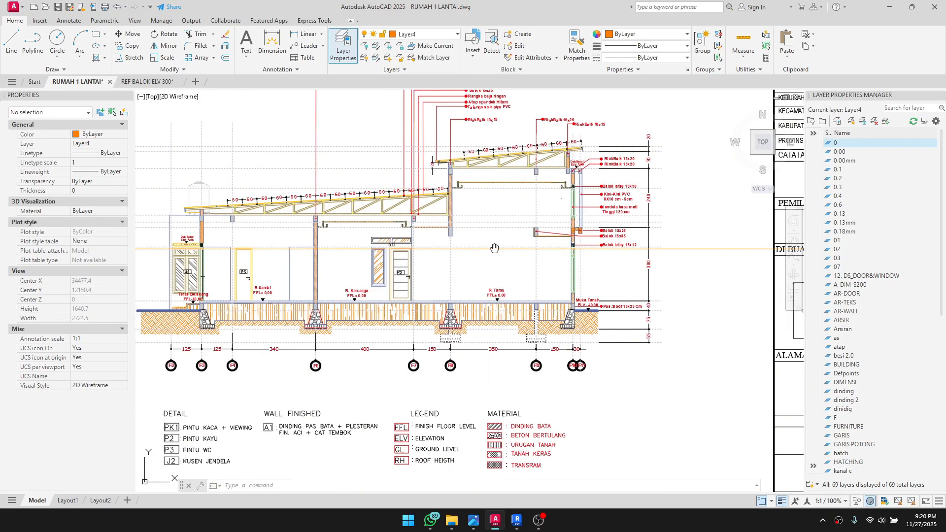
Step: Trace the outer Balok 15x25 beam down to the axis bubbles below section B-B and check its grid position
scroll(493, 289, "up", 4)
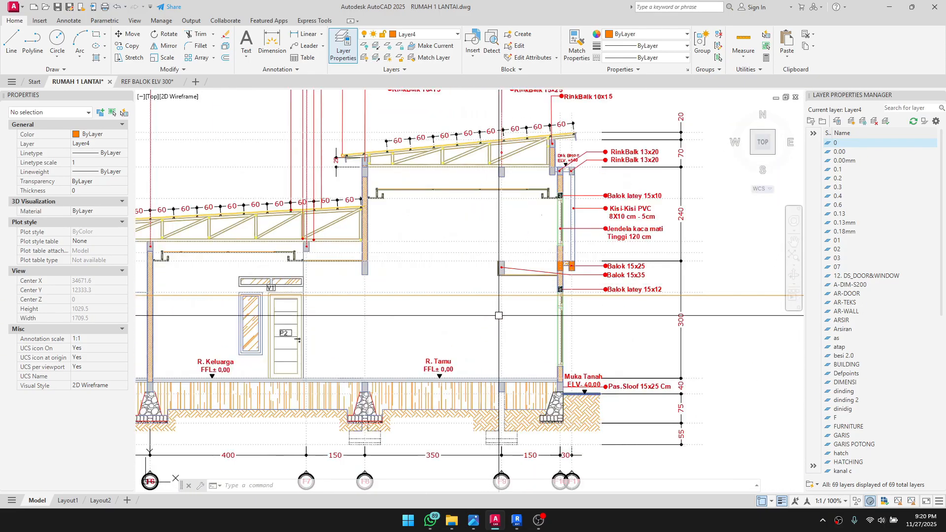
scroll(569, 268, "up", 4)
scroll(542, 246, "down", 2)
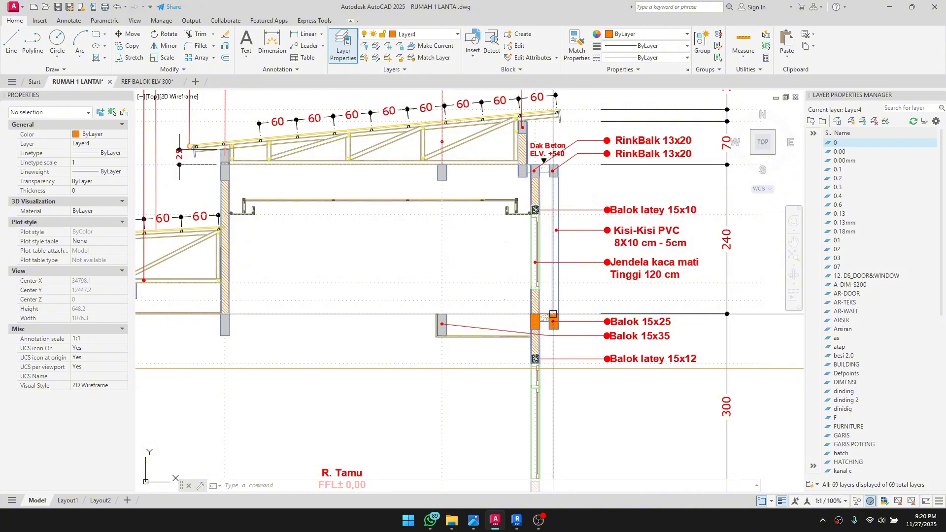
scroll(546, 319, "down", 3)
middle_click_drag(545, 320, 542, 129)
scroll(545, 342, "up", 3)
scroll(545, 342, "up", 3)
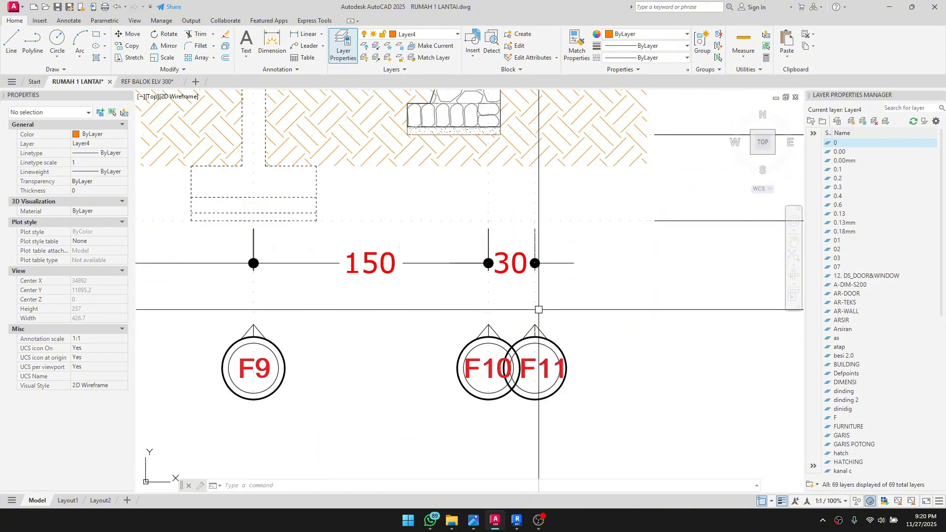
scroll(542, 296, "down", 6)
scroll(538, 227, "up", 3)
scroll(538, 227, "down", 5)
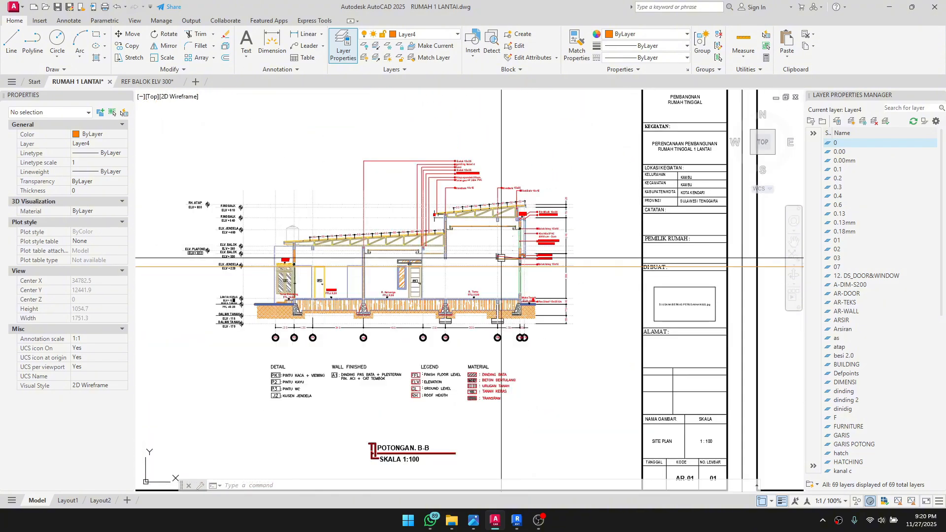
Step: Return to Revit and turn on halftone for the imported REF BALOK ELV 300.dwg in the Level 2 view's visibility overrides
left_click(517, 520)
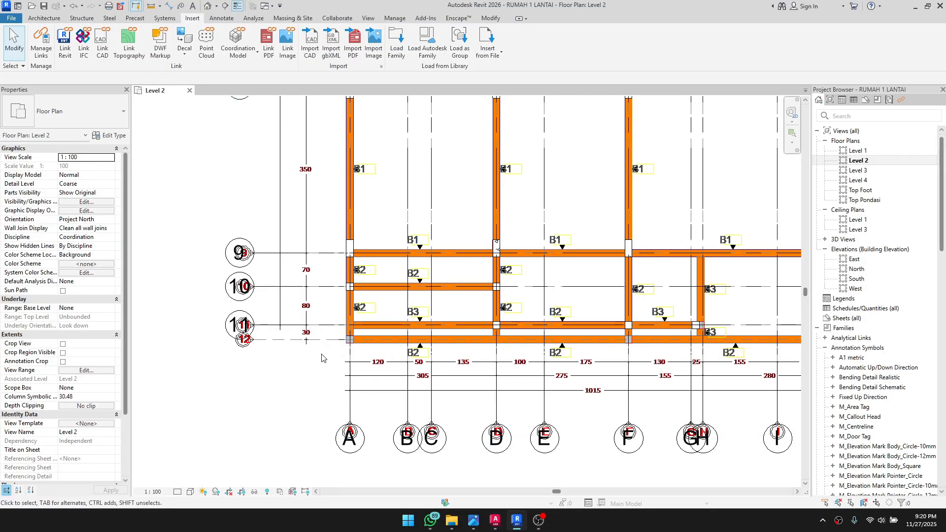
scroll(267, 341, "up", 2)
left_click(267, 341)
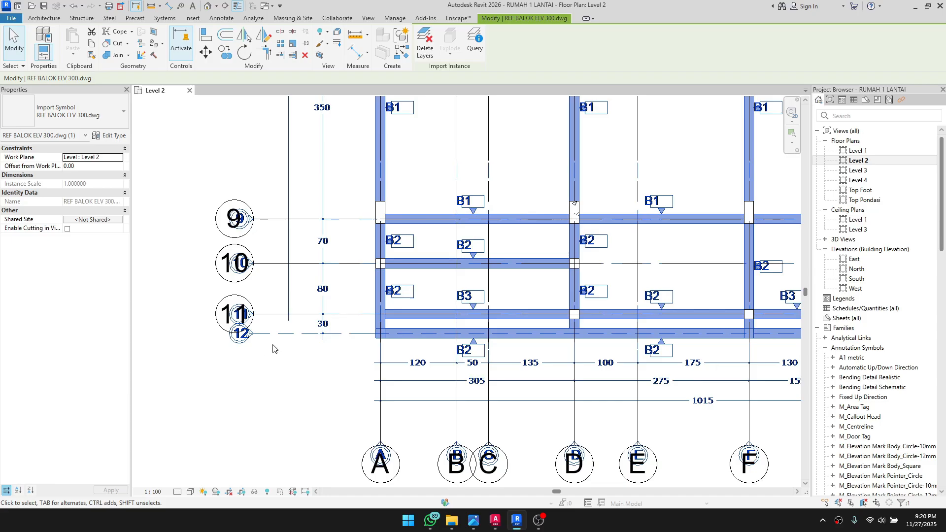
key("v")
key("g")
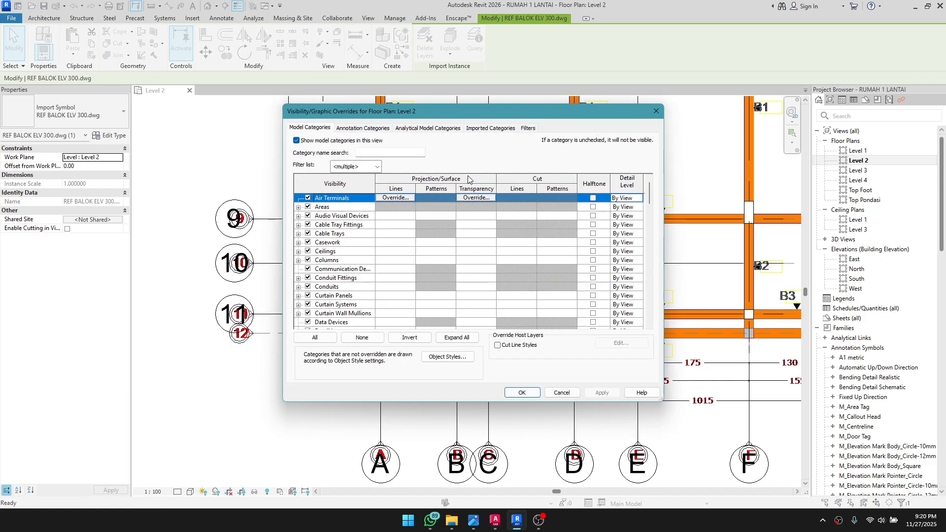
left_click(491, 128)
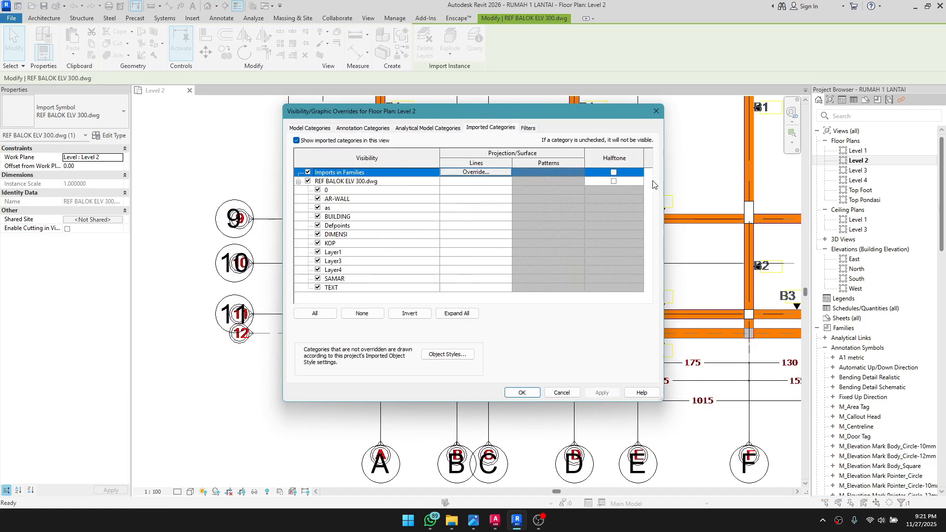
left_click(613, 183)
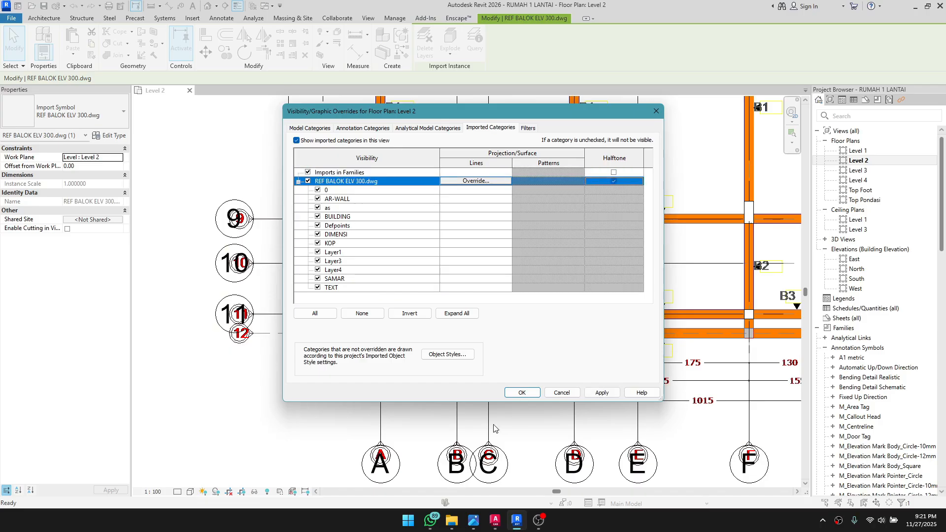
left_click(523, 392)
Step: Review the halftone beam layout and its labels across the Level 2 grid
scroll(404, 256, "up", 2)
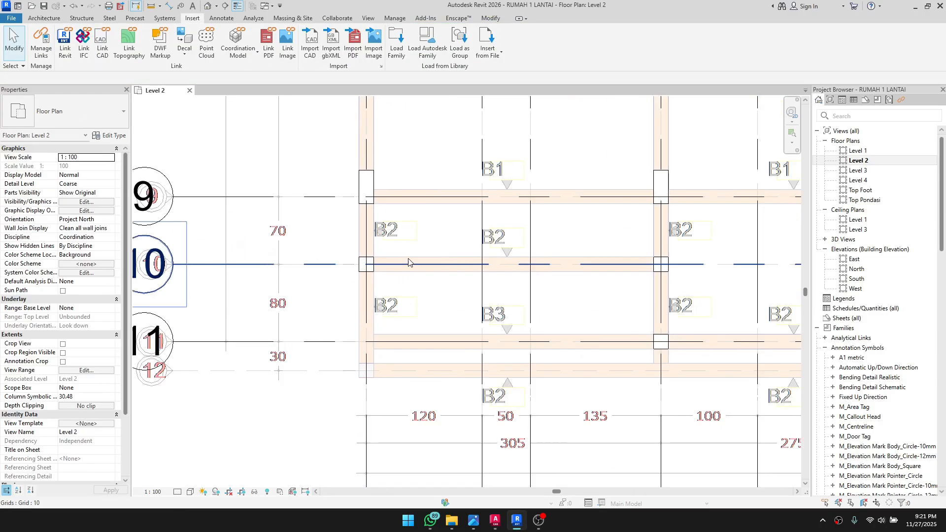
scroll(453, 359, "down", 4)
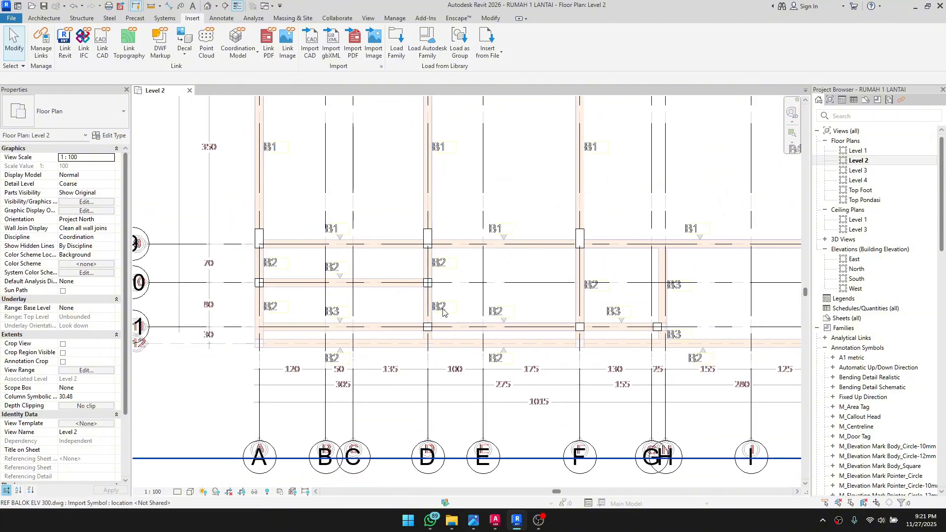
scroll(319, 294, "up", 1)
scroll(319, 294, "down", 4)
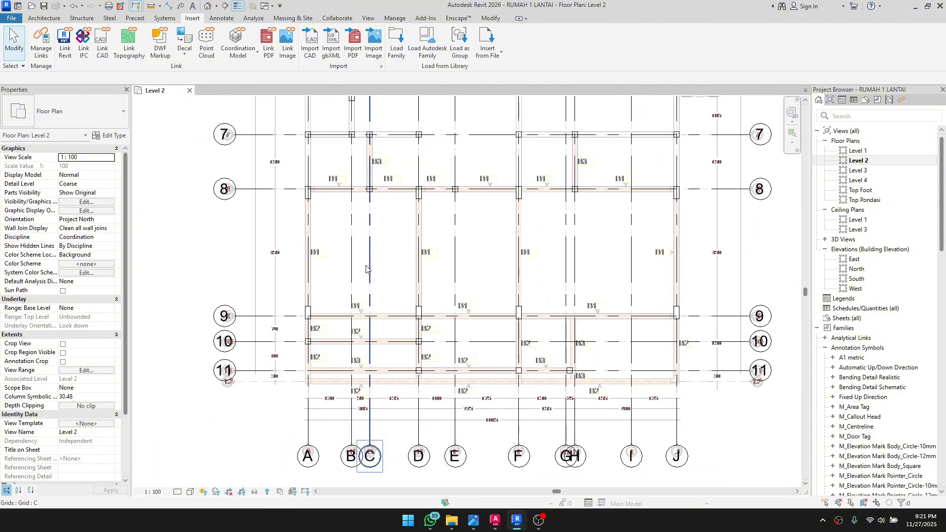
middle_click_drag(298, 282, 476, 420)
scroll(424, 362, "down", 1)
middle_click_drag(426, 371, 323, 314)
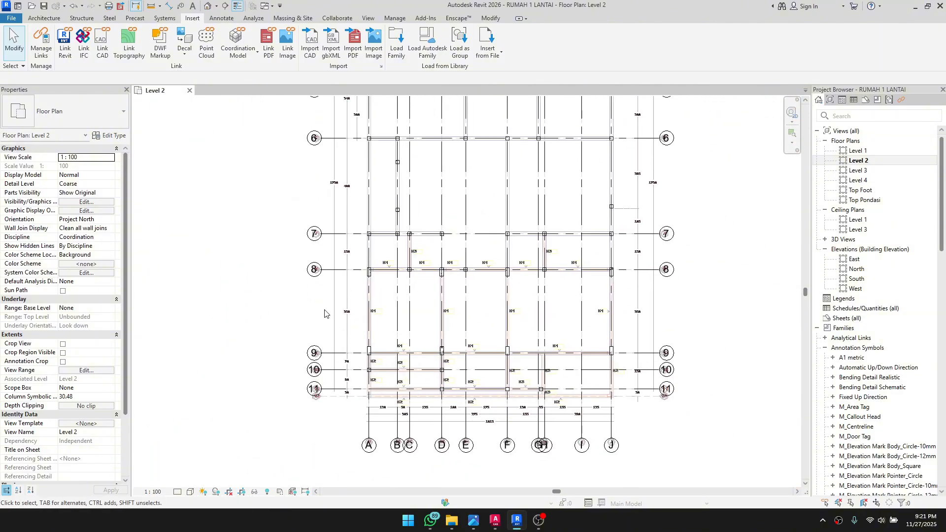
Step: Start placing a structural beam on Level 2 with the M_Concrete-Rectangular Beam 25 X 15 type
scroll(279, 323, "down", 1)
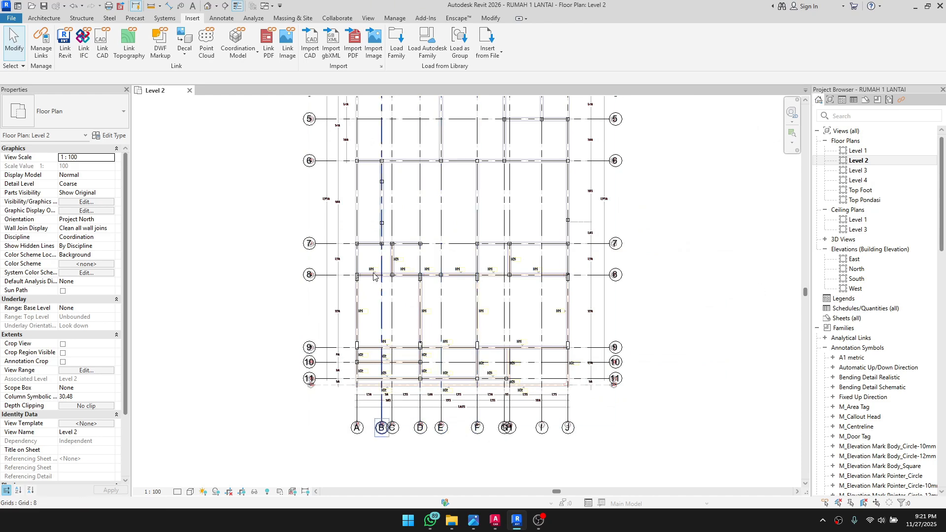
scroll(365, 308, "up", 2)
scroll(325, 318, "up", 4)
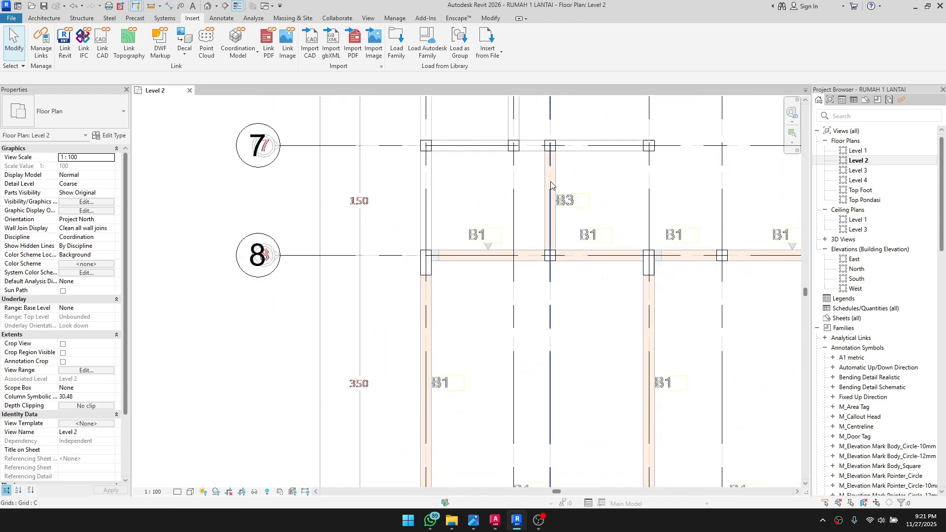
scroll(392, 313, "down", 2)
middle_click_drag(367, 307, 389, 276)
left_click(79, 18)
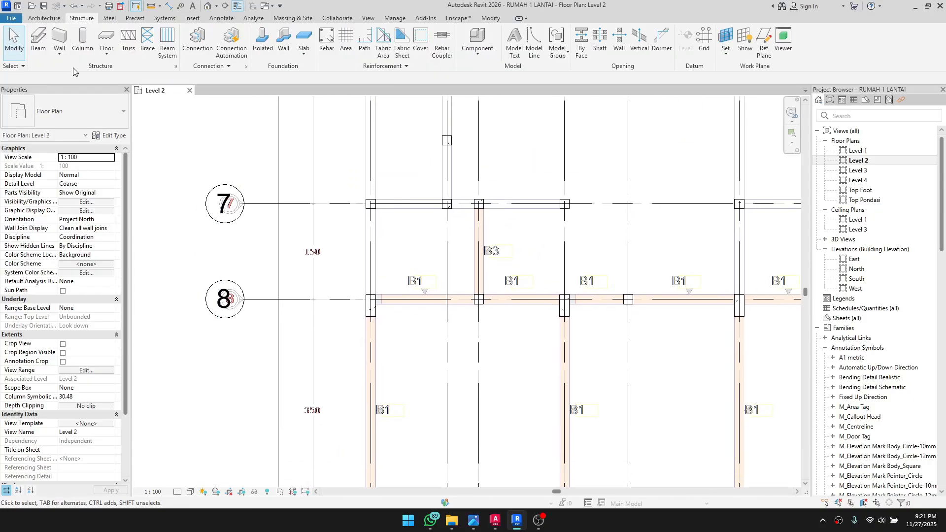
left_click(42, 49)
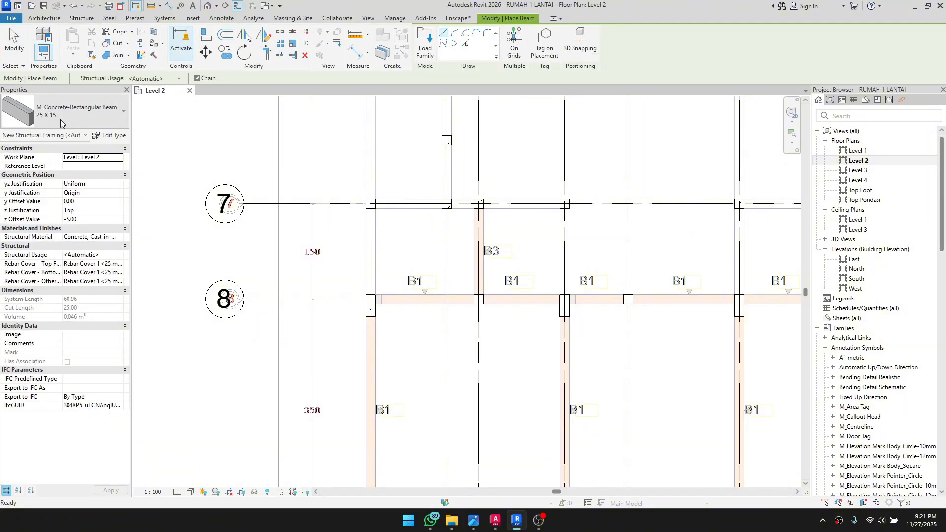
left_click(81, 120)
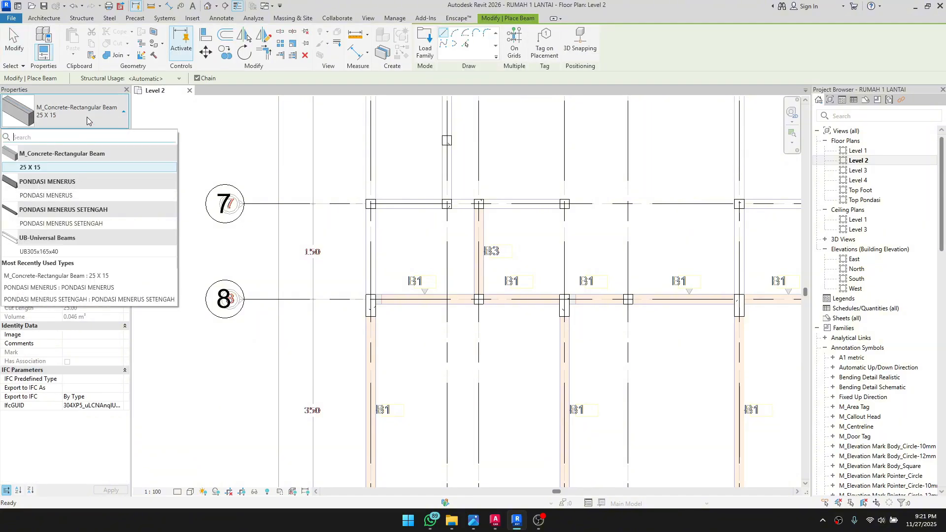
scroll(418, 327, "down", 1)
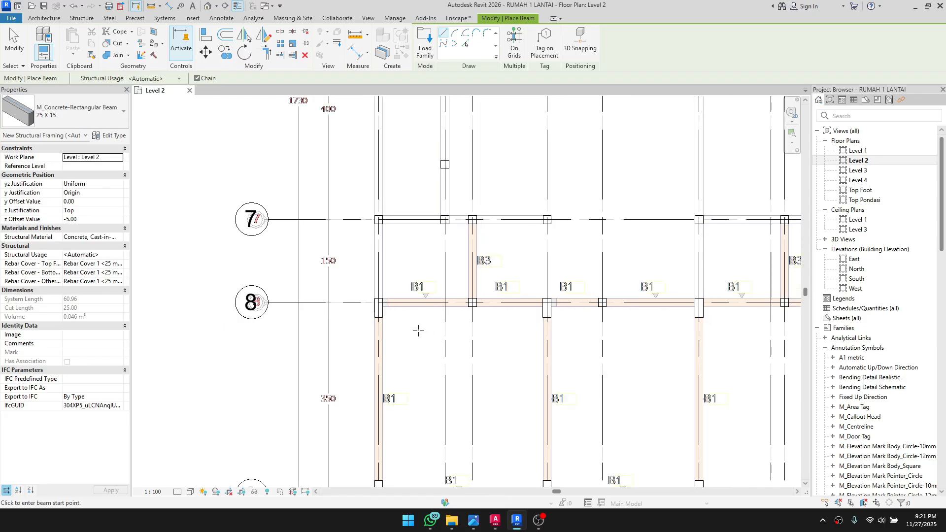
left_click(88, 113)
Step: Draw the B3 beam along grid C from the column at grid 7 to the column at grid 8
scroll(501, 323, "up", 1)
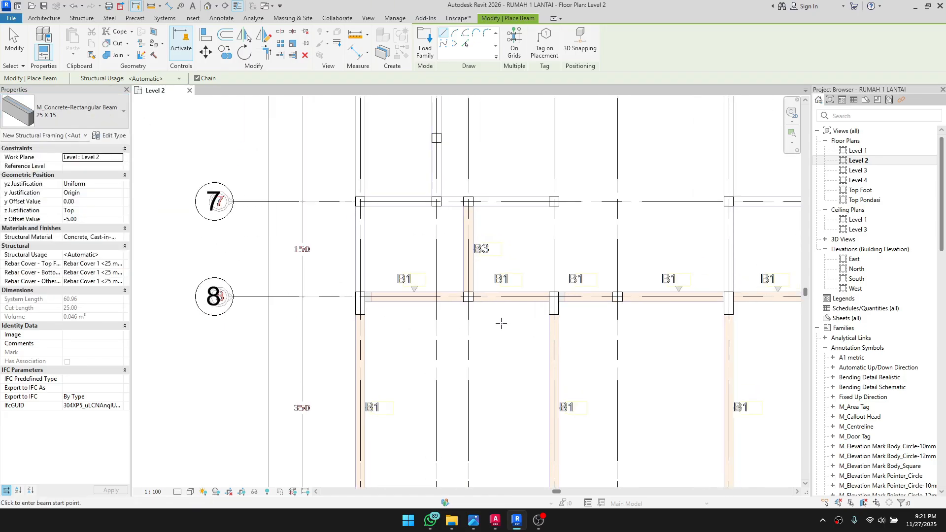
scroll(501, 323, "up", 1)
middle_click_drag(482, 312, 449, 375)
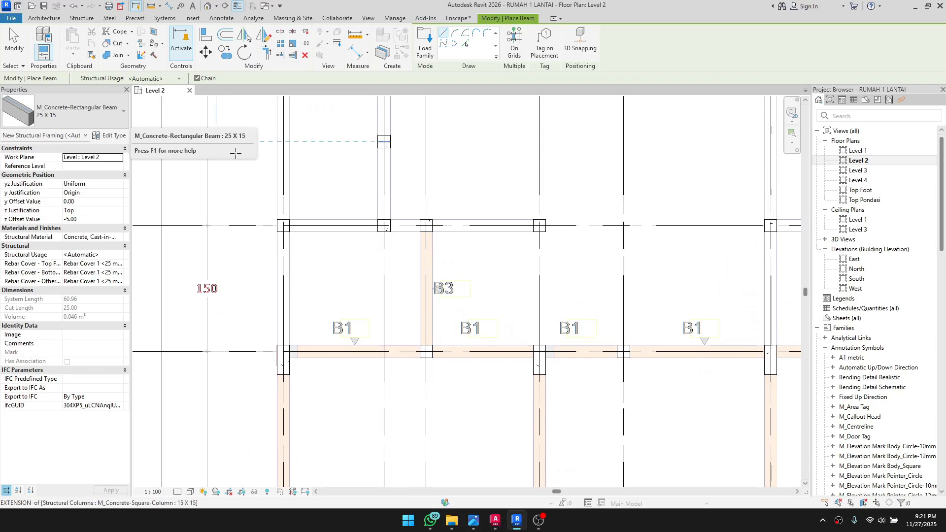
scroll(434, 231, "up", 2)
left_click(417, 235)
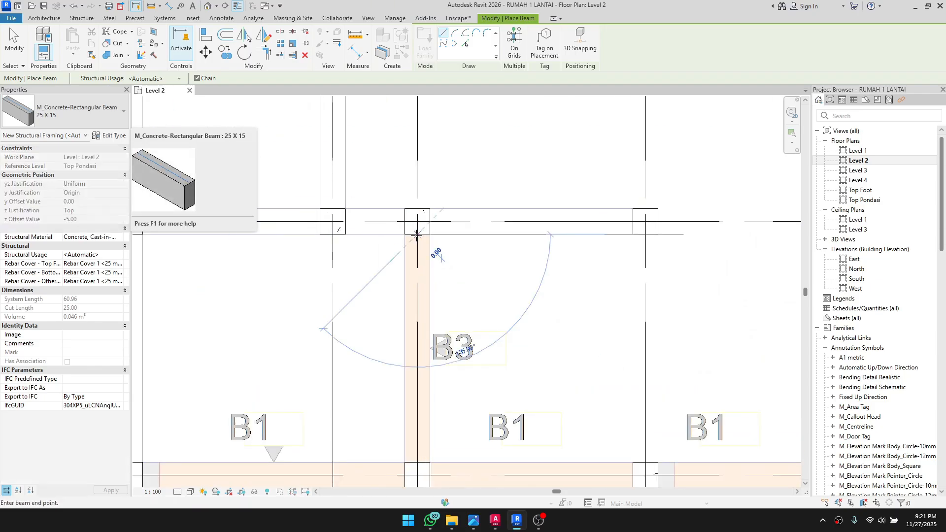
middle_click_drag(416, 345, 423, 243)
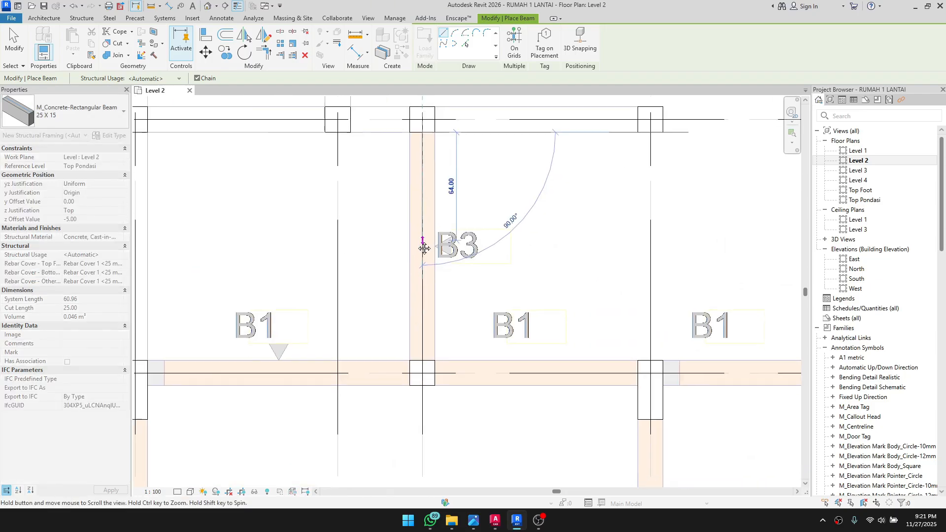
left_click(423, 360)
scroll(414, 281, "down", 1)
key("Escape")
key("Escape")
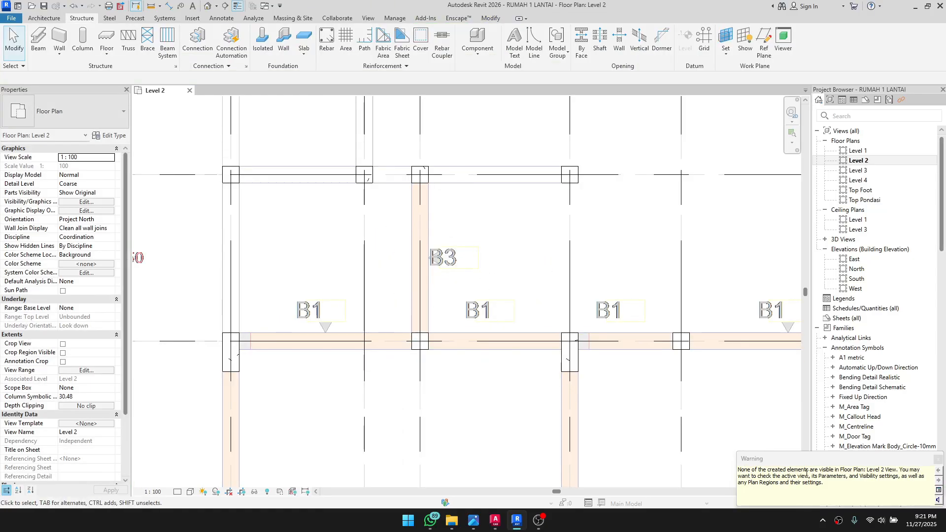
Step: Set the Level 2 view range's bottom offset and view depth offset to -10
scroll(655, 380, "down", 1)
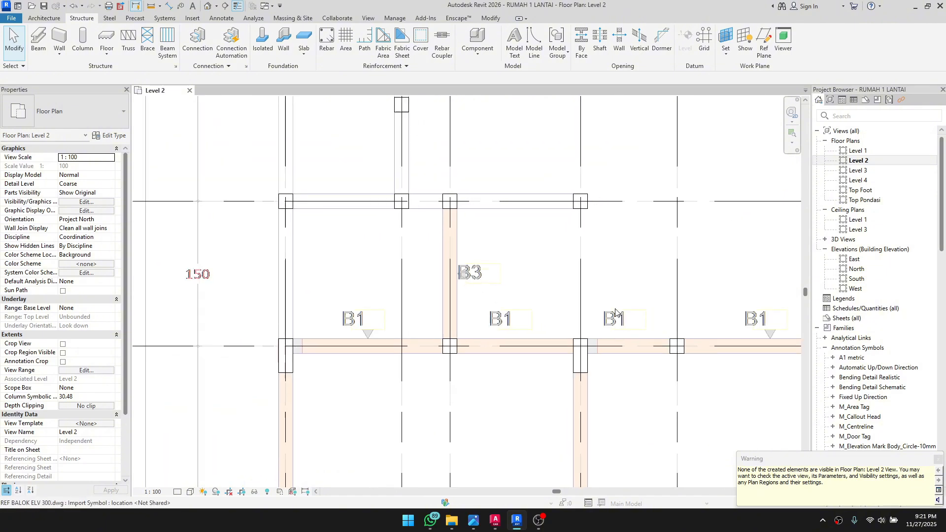
scroll(68, 425, "down", 1)
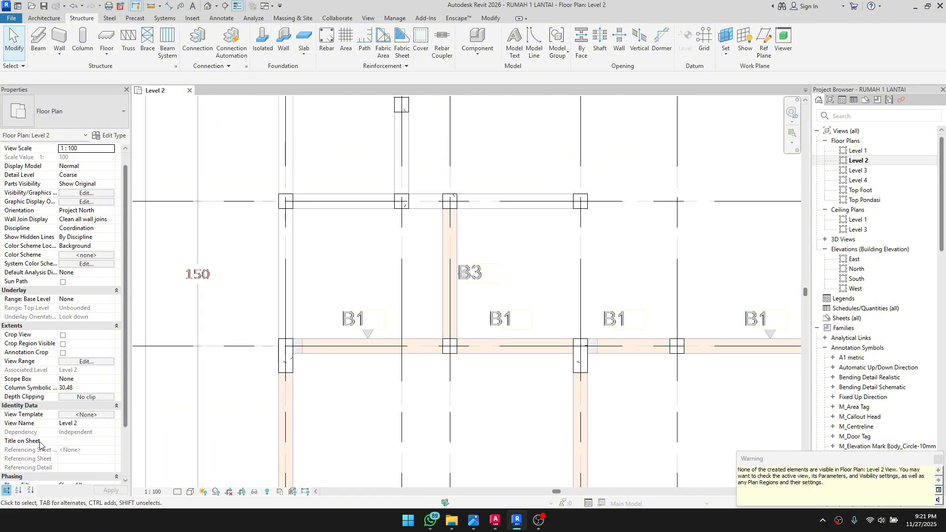
scroll(80, 422, "down", 2)
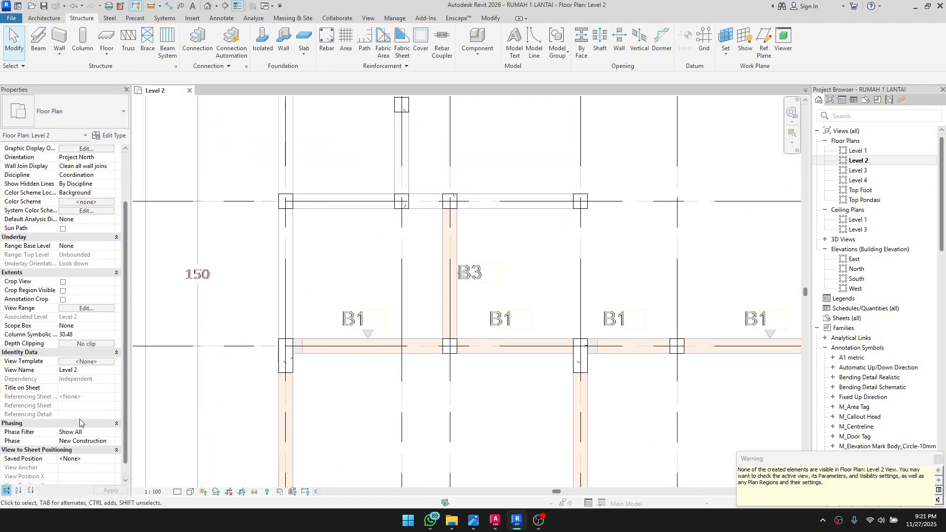
scroll(74, 374, "up", 3)
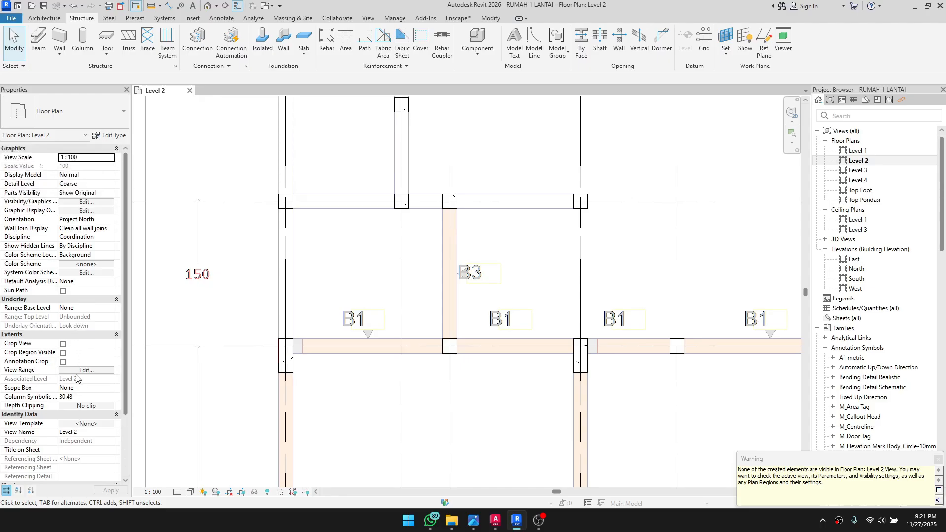
left_click(82, 370)
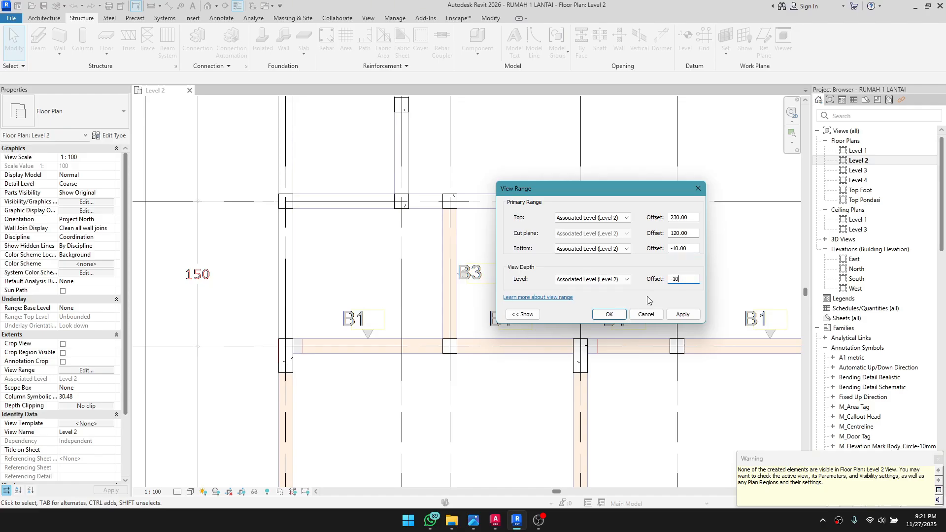
left_click(607, 314)
scroll(439, 305, "up", 2)
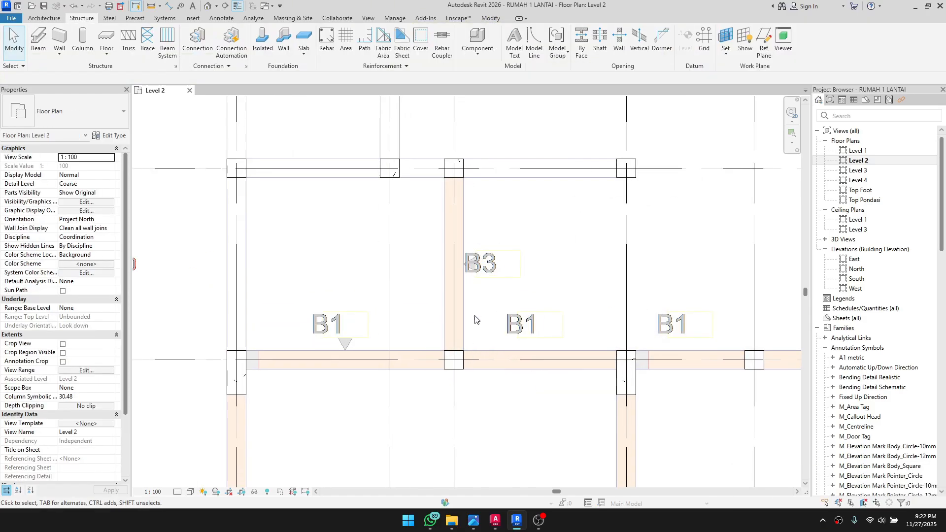
scroll(290, 269, "down", 1)
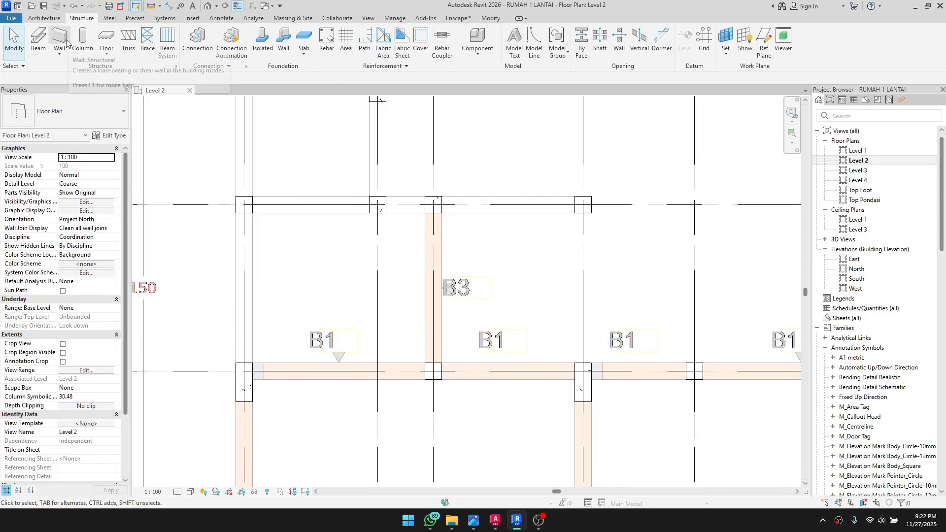
middle_click_drag(494, 408, 494, 389)
key("v")
key("v")
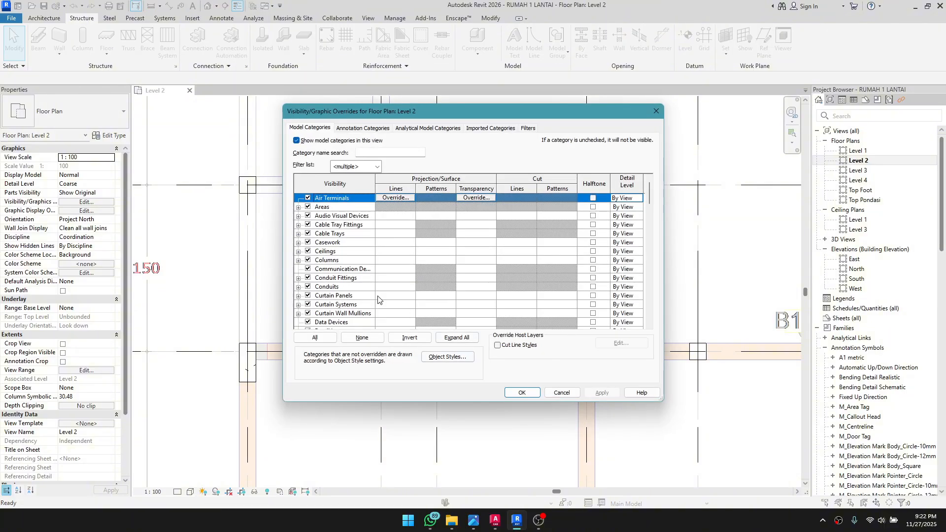
key("Escape")
Step: Find the Structural Framing category in the Level 2 visibility overrides and set its projection foreground pattern to solid fill
left_click(368, 18)
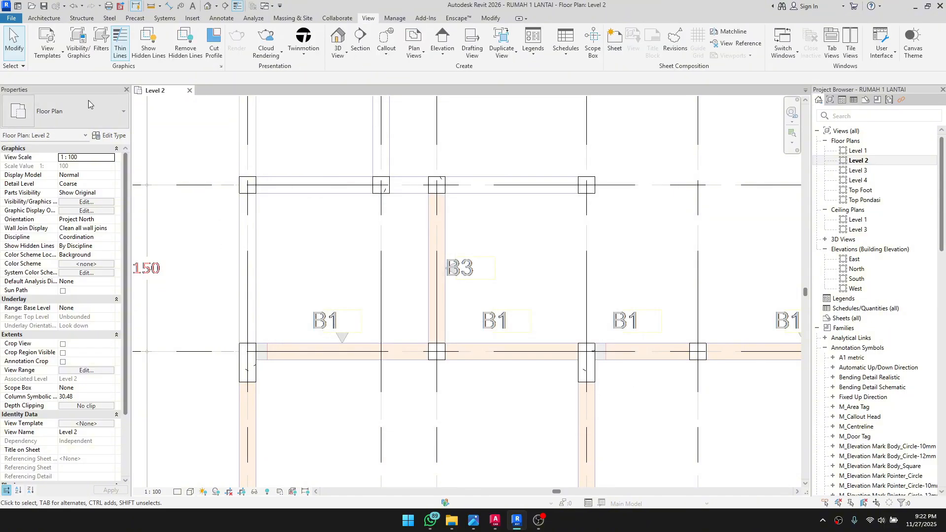
left_click(77, 45)
left_click(396, 152)
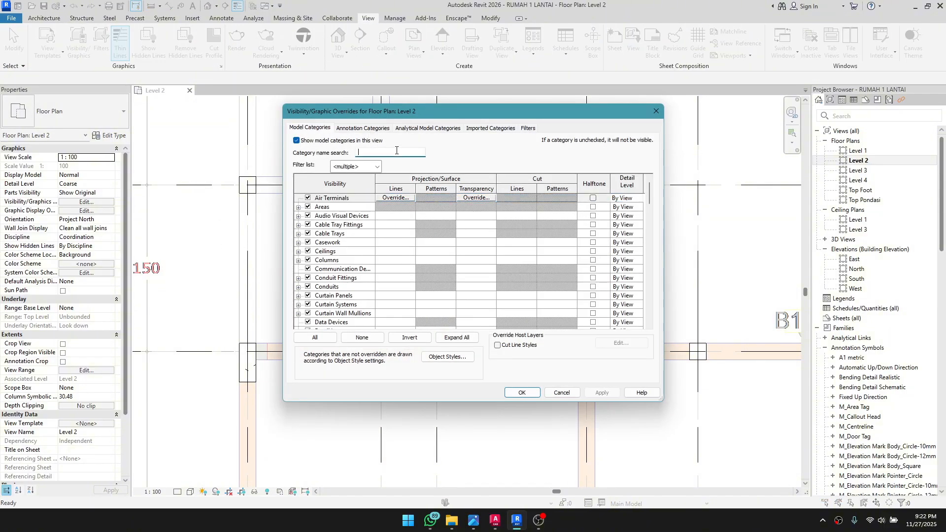
type("framin")
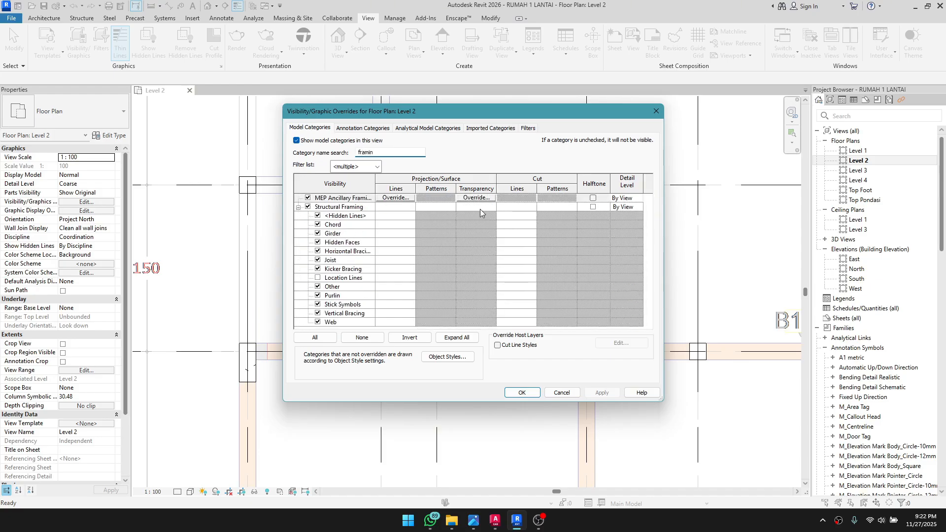
left_click(432, 207)
left_click(438, 206)
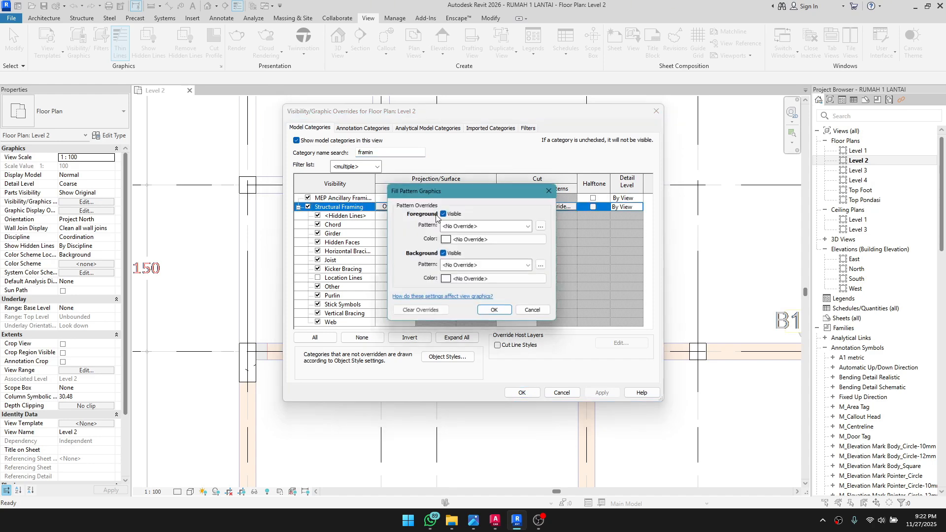
left_click(475, 227)
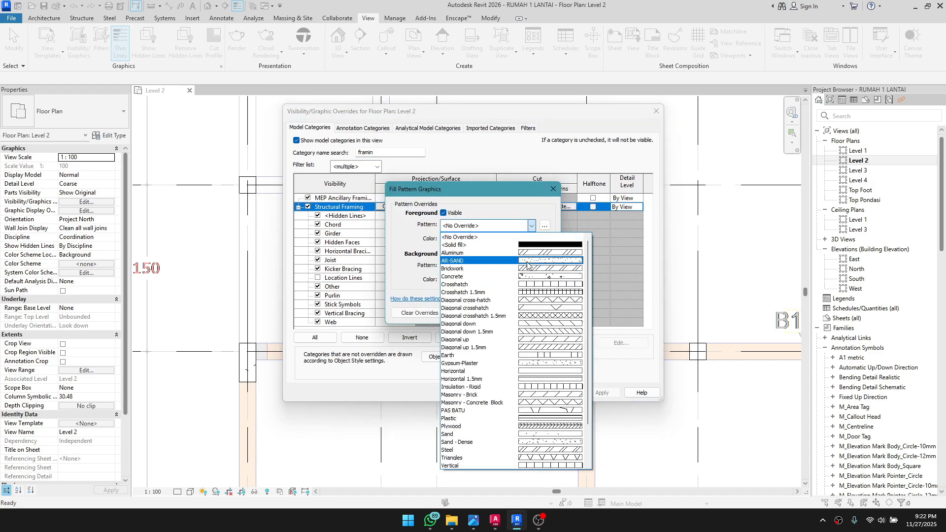
left_click(548, 244)
Step: Set the Structural Framing foreground pattern colour to yellow RAL 1026 and apply the view overrides
left_click(469, 239)
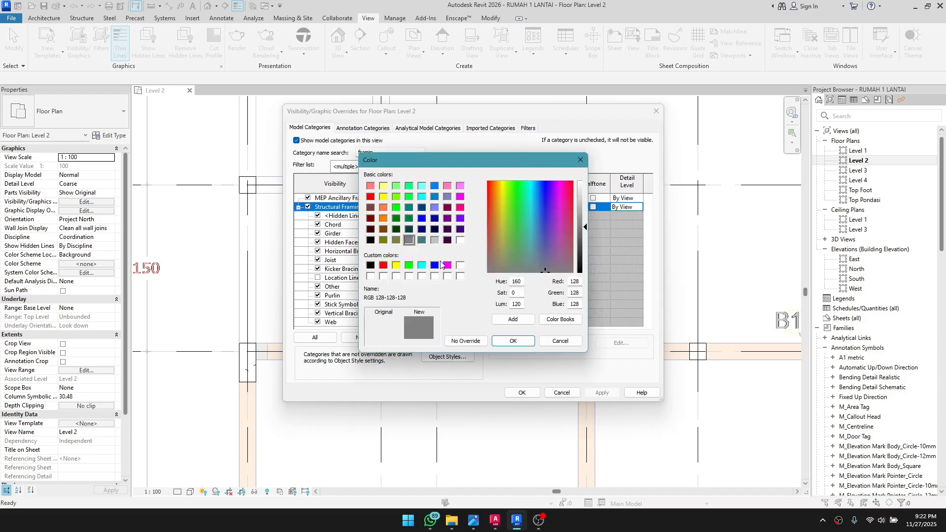
left_click(399, 266)
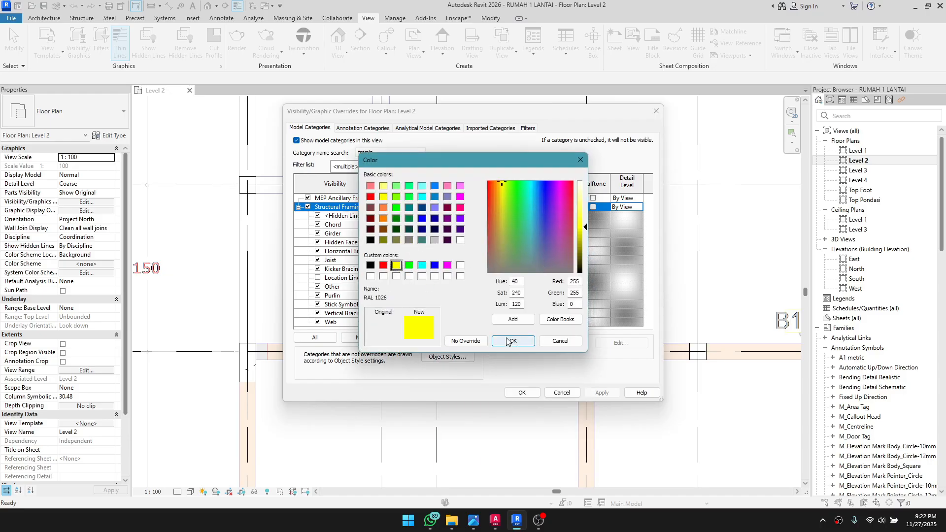
left_click(507, 341)
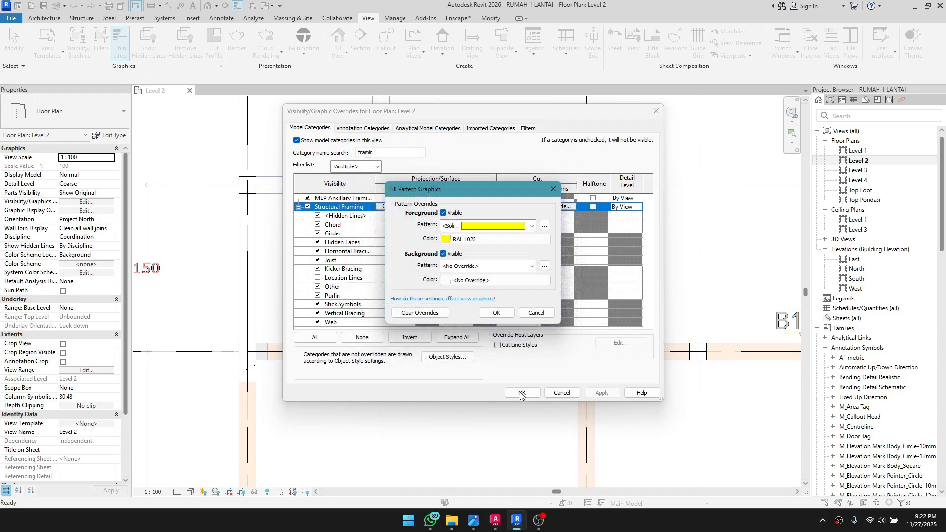
left_click(495, 313)
left_click(522, 392)
Step: Select the B3 beam on grid C and check its properties and how its fill displays in the plan
scroll(446, 232, "up", 3)
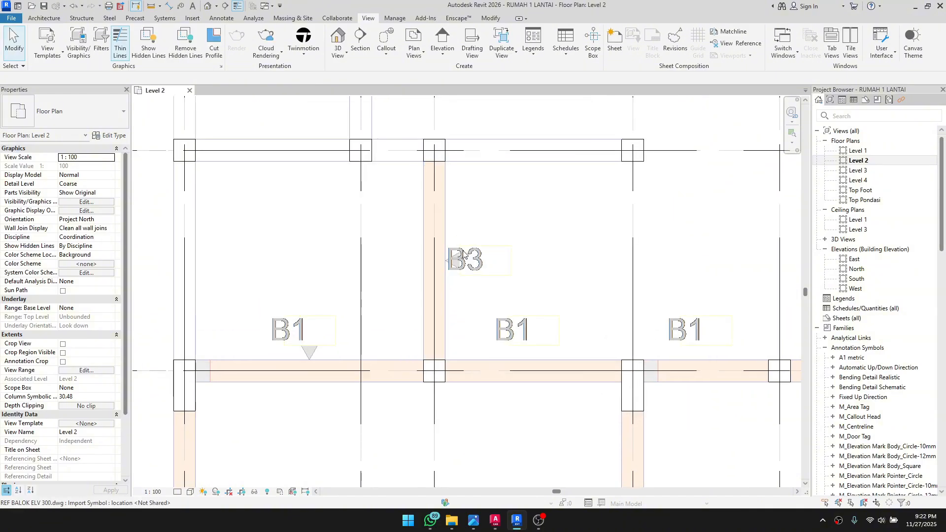
left_click(445, 208)
scroll(442, 228, "down", 1)
scroll(443, 203, "up", 2)
key("Escape")
left_click(445, 211)
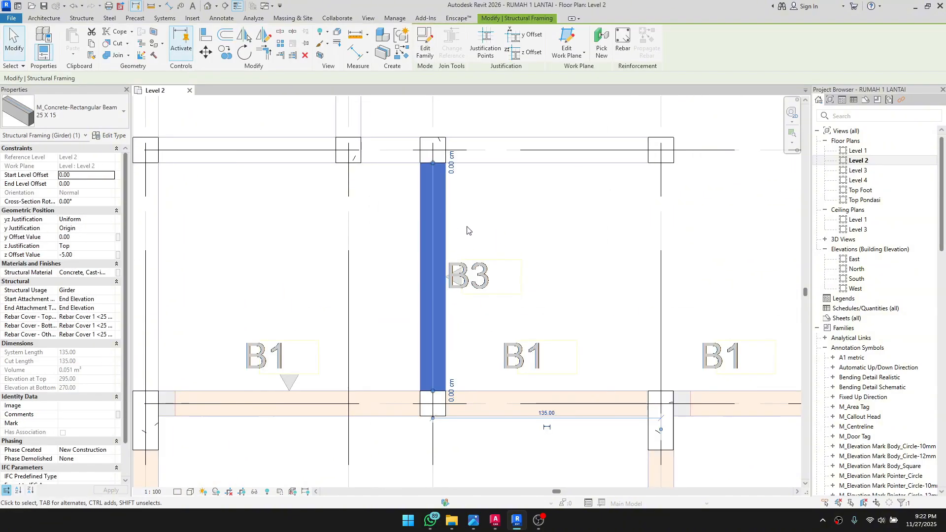
key("Escape")
scroll(450, 296, "down", 1)
scroll(449, 287, "up", 1)
left_click(432, 259)
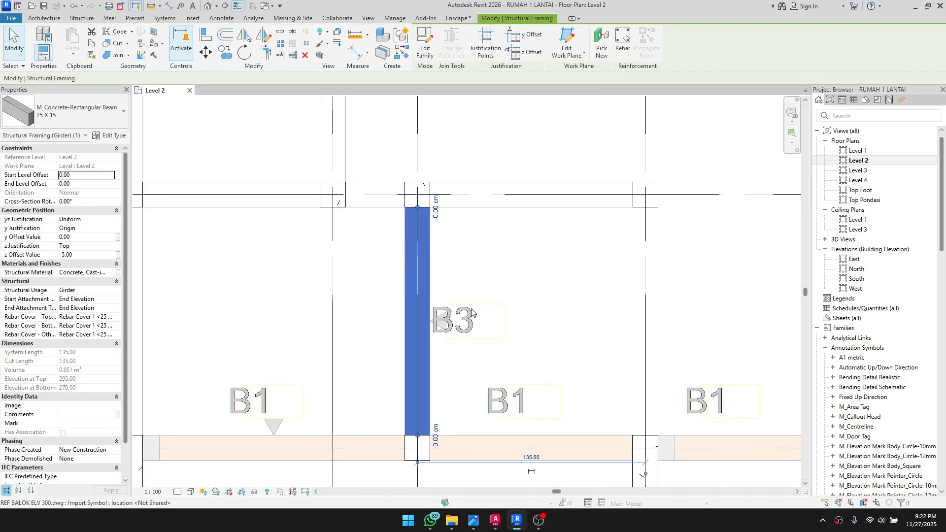
key("Escape")
scroll(469, 314, "down", 1)
middle_click_drag(469, 314, 468, 282)
left_click(384, 383)
key("Escape")
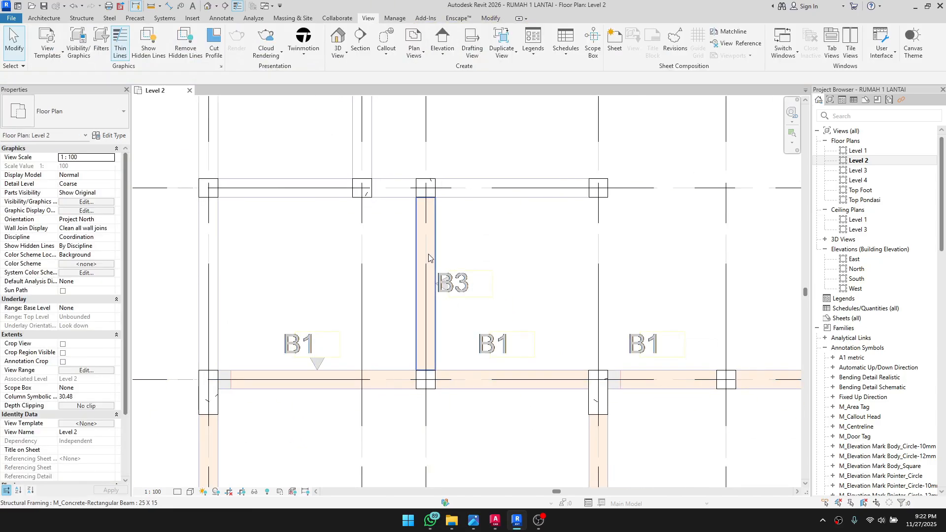
Step: Find the Structural Framing category in the Level 2 visibility overrides and clear its projection pattern override
key("v")
key("g")
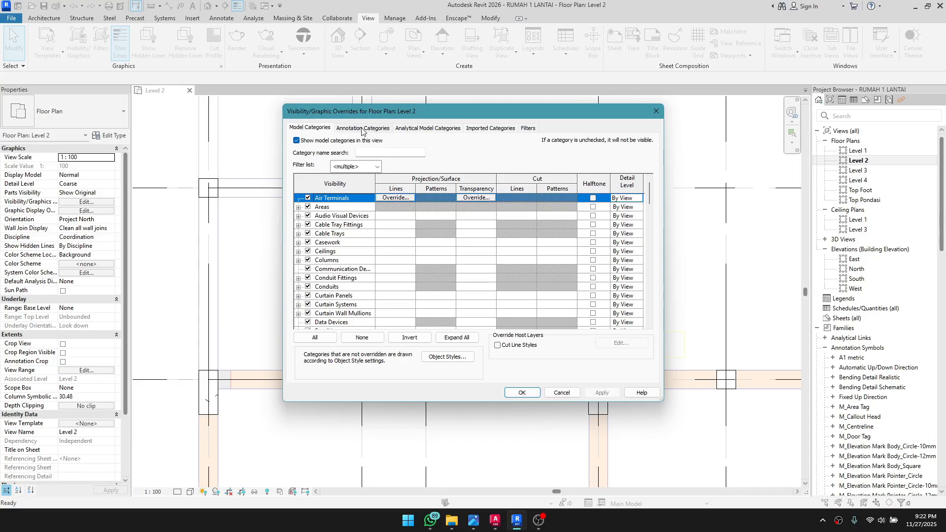
left_click(386, 154)
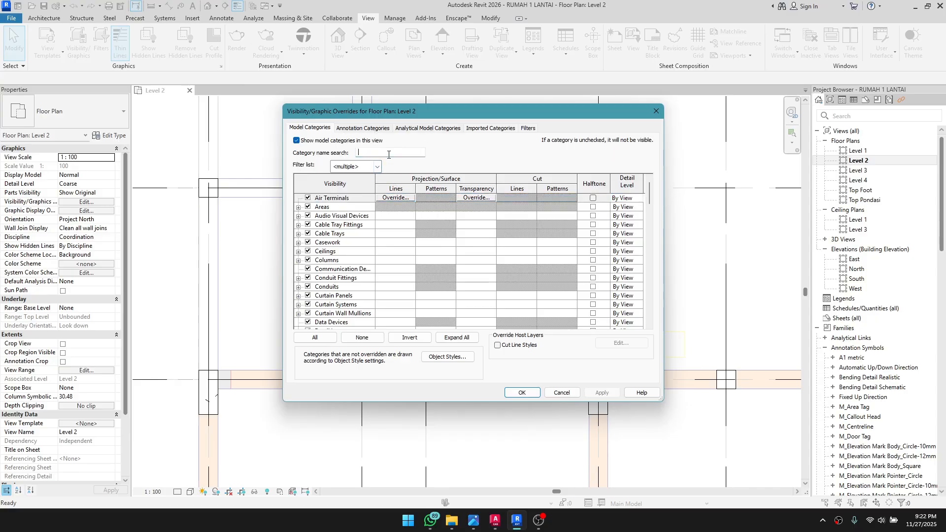
type("fram")
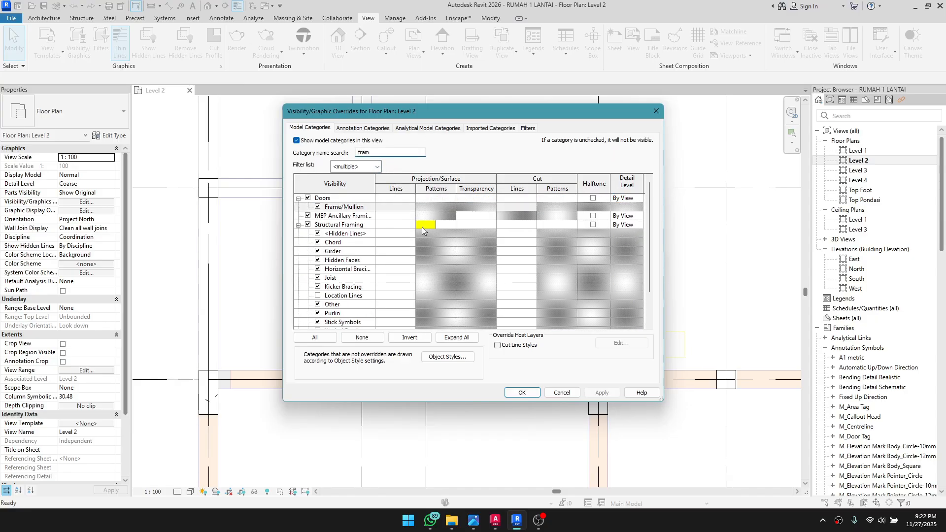
left_click(427, 226)
left_click(428, 225)
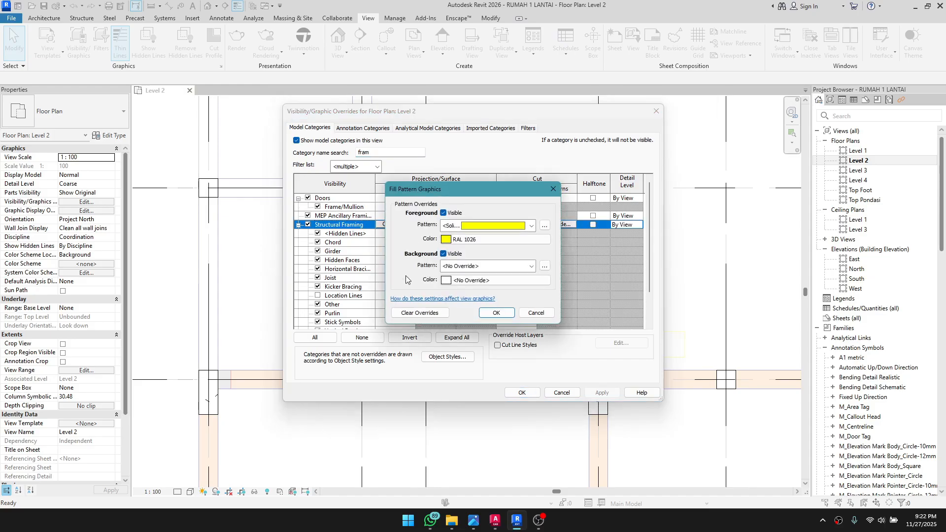
left_click(430, 314)
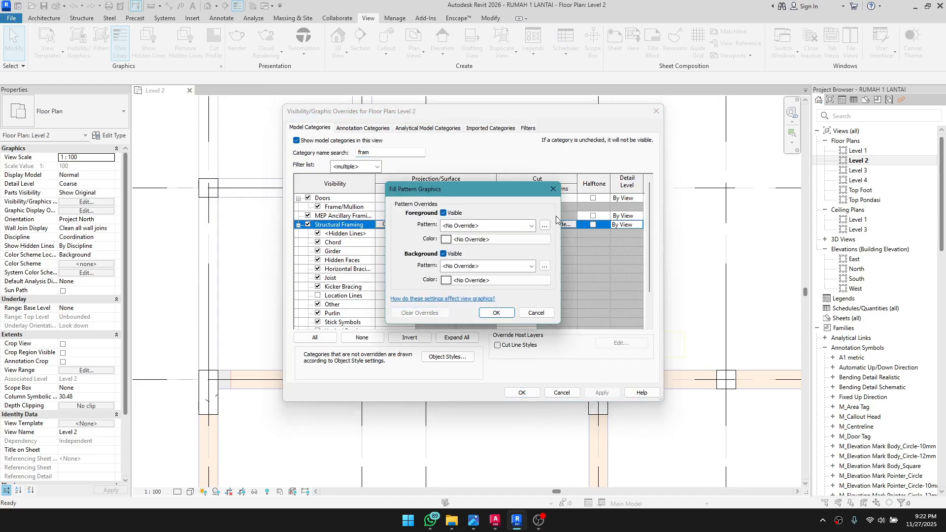
left_click(496, 313)
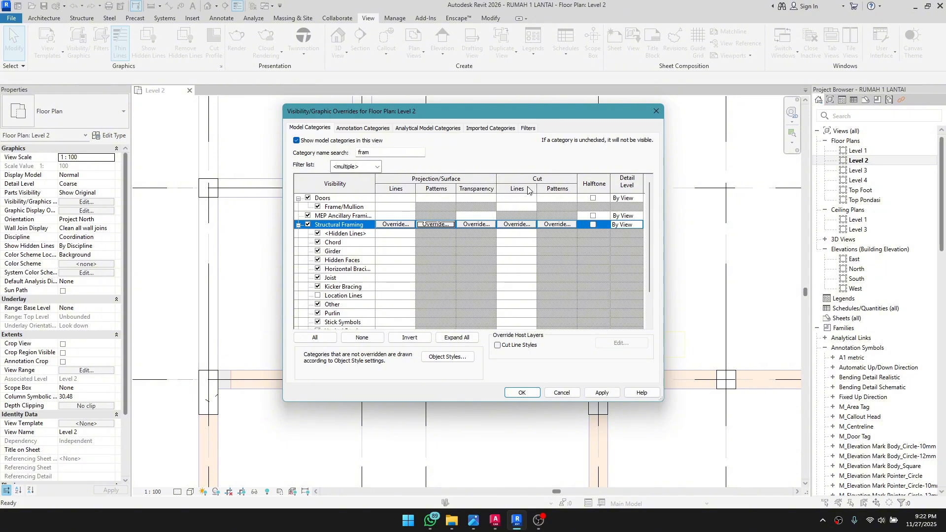
Step: Set the Structural Framing cut foreground pattern to solid fill in yellow RAL 1026 and apply the view overrides
left_click(554, 225)
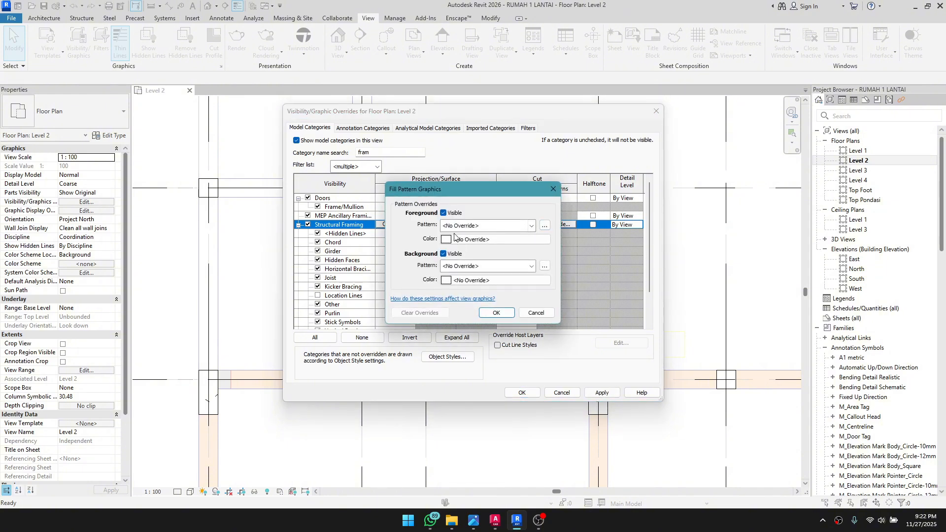
left_click(492, 226)
left_click(530, 245)
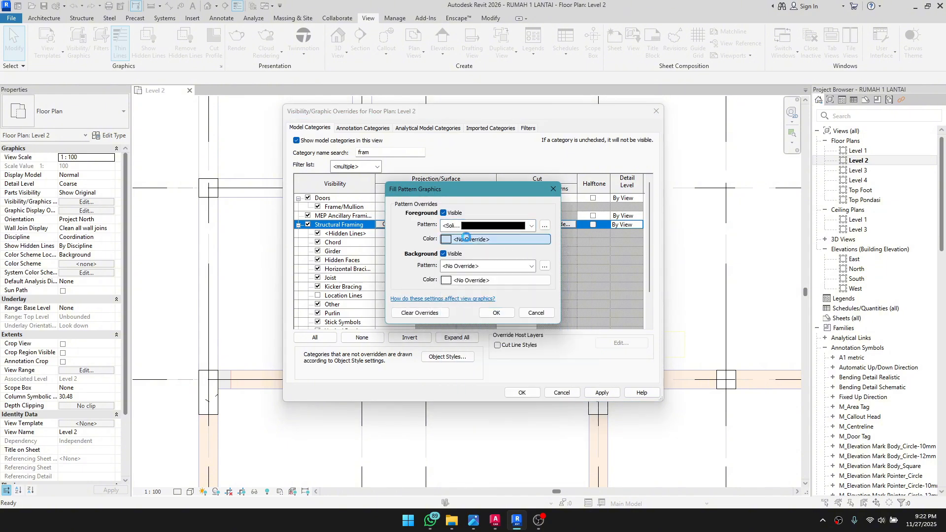
left_click(458, 238)
left_click(396, 265)
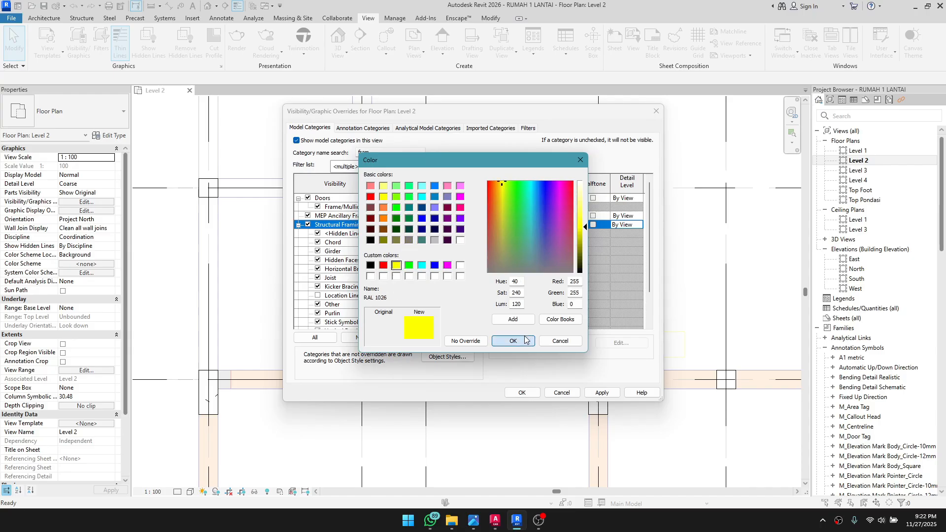
left_click(525, 340)
left_click(496, 313)
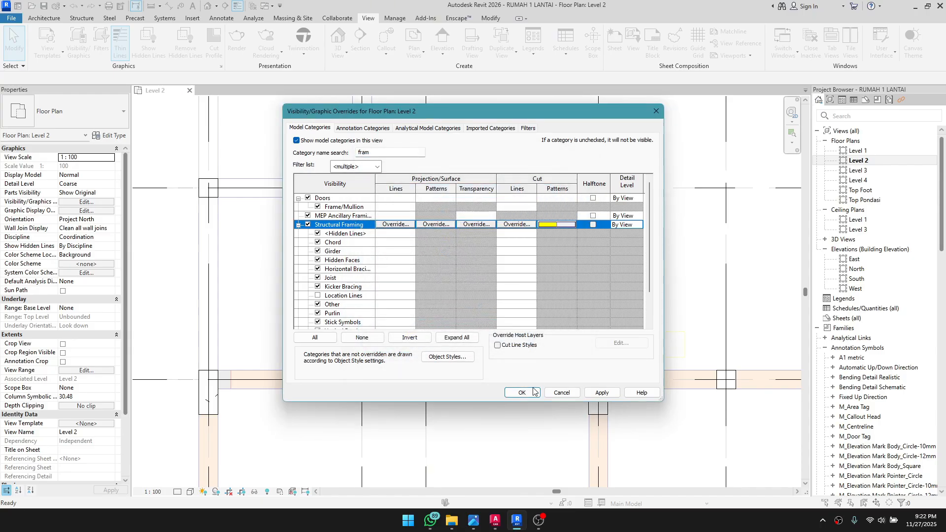
left_click(522, 393)
Step: Hide the imported REF BALOK ELV 300.dwg in the view and inspect the B3 beam without it
scroll(450, 262, "down", 3)
left_click(438, 275)
key("Escape")
scroll(437, 268, "up", 5)
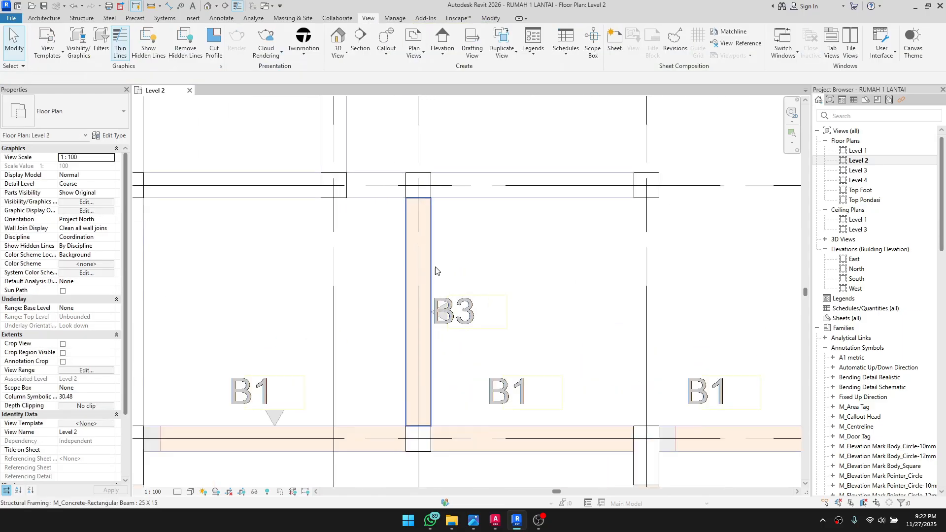
left_click(363, 428)
scroll(372, 391, "down", 1)
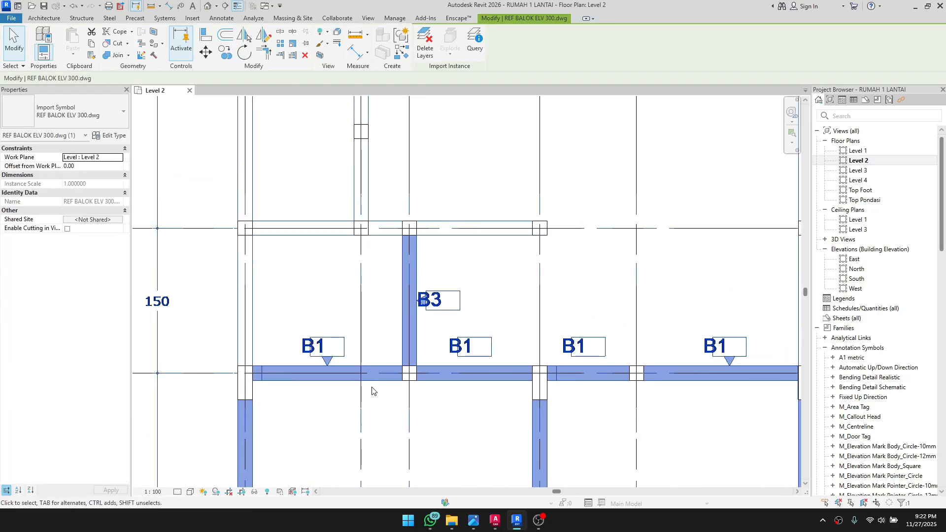
key("h")
scroll(386, 300, "up", 2)
scroll(400, 306, "down", 1)
left_click(428, 313)
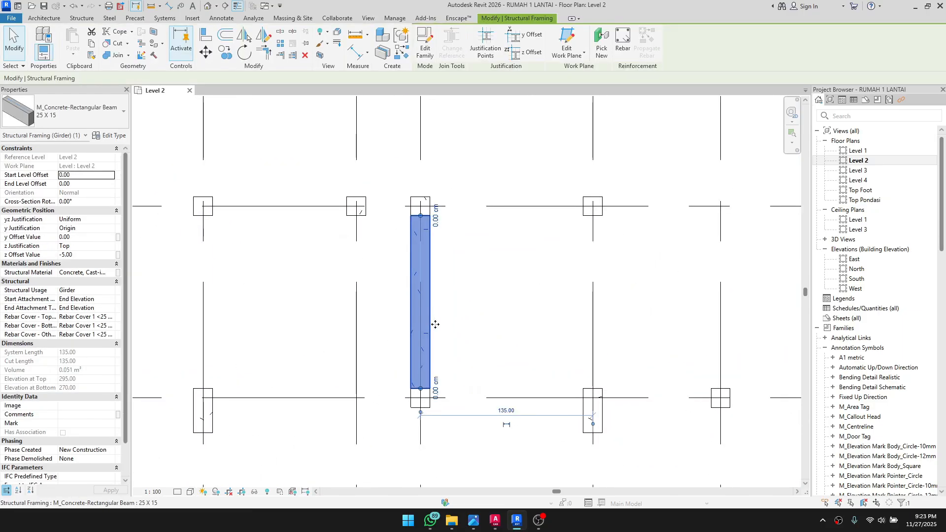
middle_click_drag(452, 336, 472, 298)
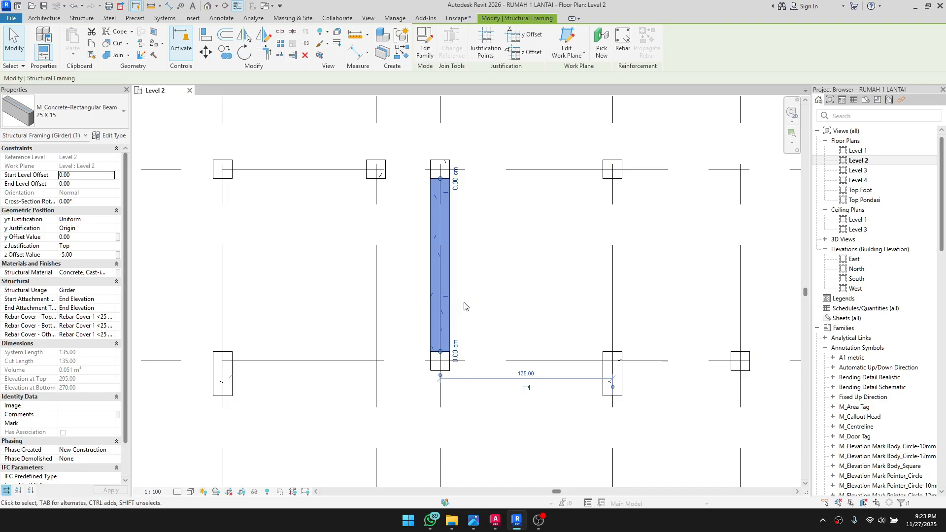
scroll(464, 306, "down", 1)
scroll(426, 363, "up", 1)
Step: Undo hiding the imported beam plan and look at the B3 beam beneath it
key("ctrl+z")
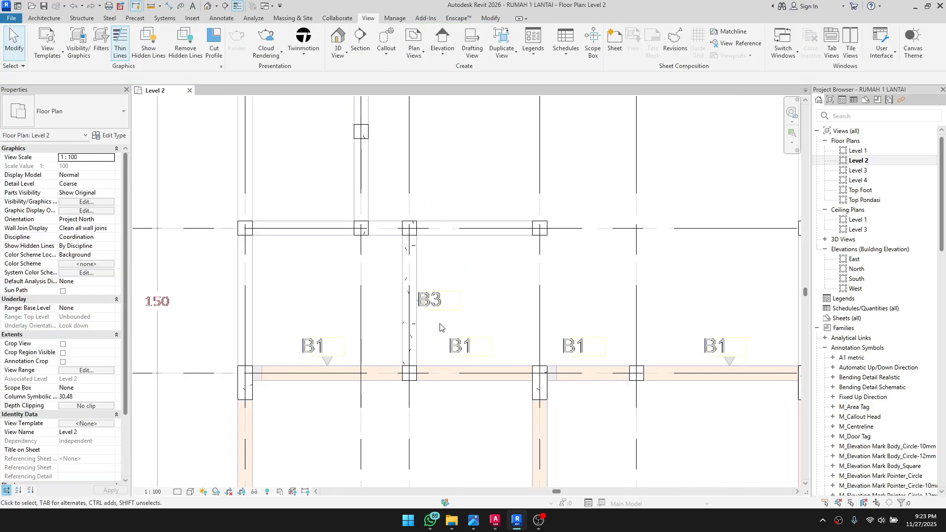
left_click(432, 380)
key("Escape")
scroll(394, 392, "down", 1)
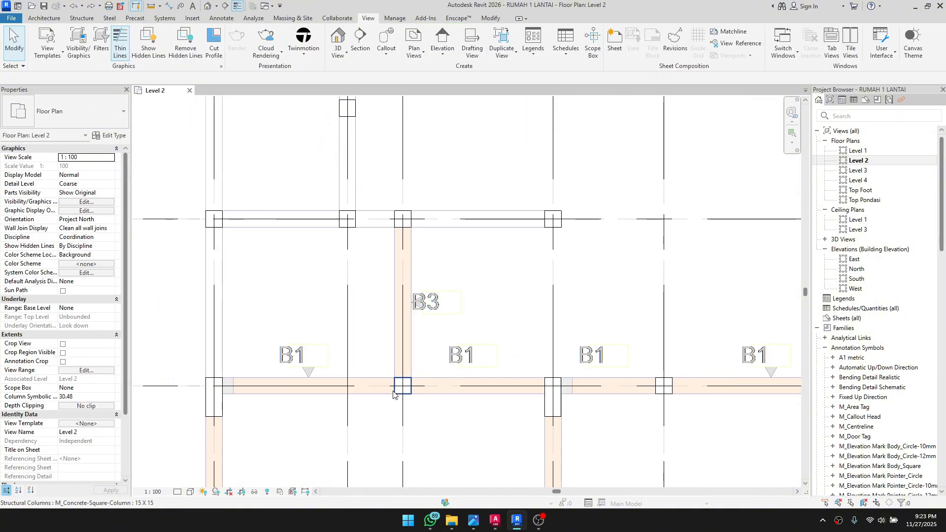
Step: Set the Structural Framing projection foreground pattern back to solid fill in yellow RAL 1026 and apply the Level 2 visibility overrides
middle_click_drag(394, 395, 417, 362)
key("v")
key("v")
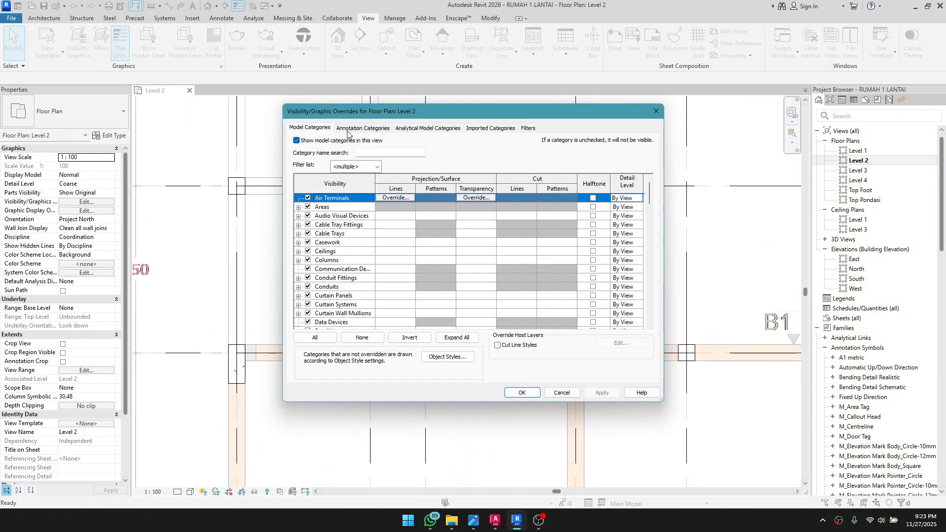
type("frami")
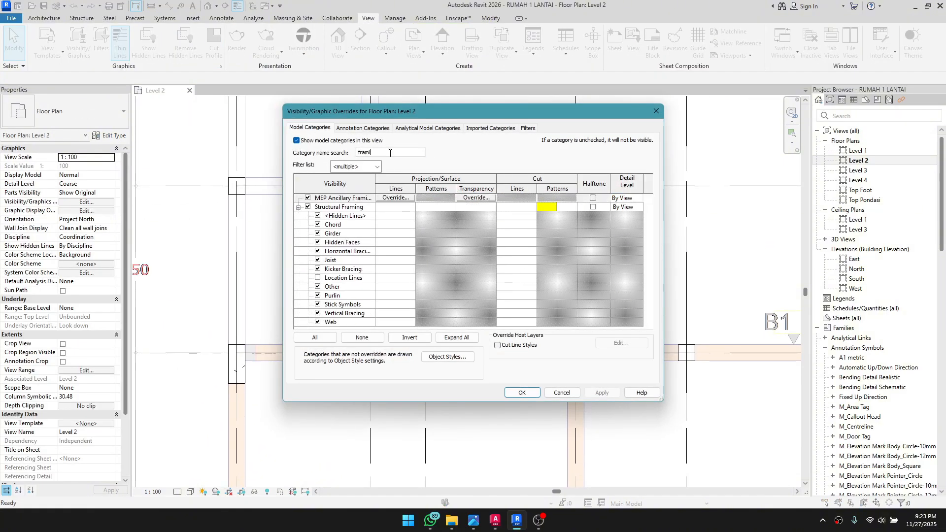
left_click(436, 208)
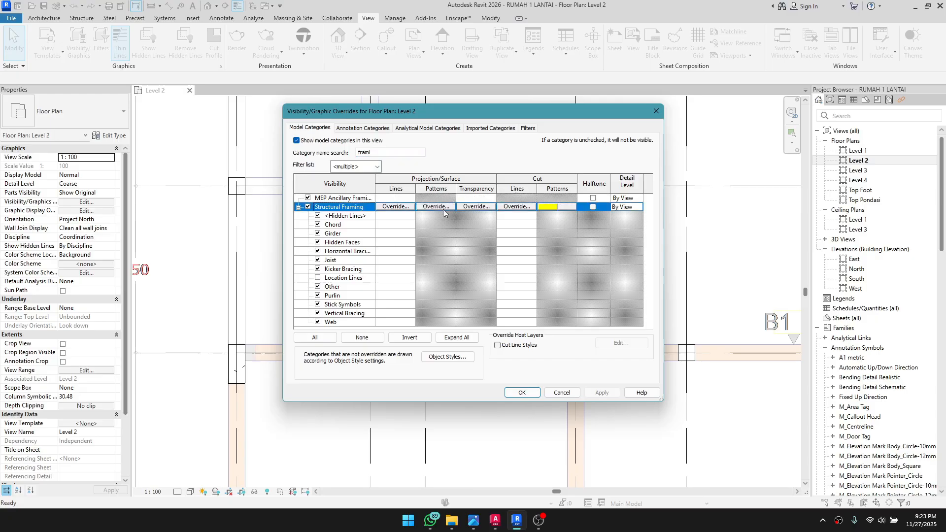
left_click(446, 207)
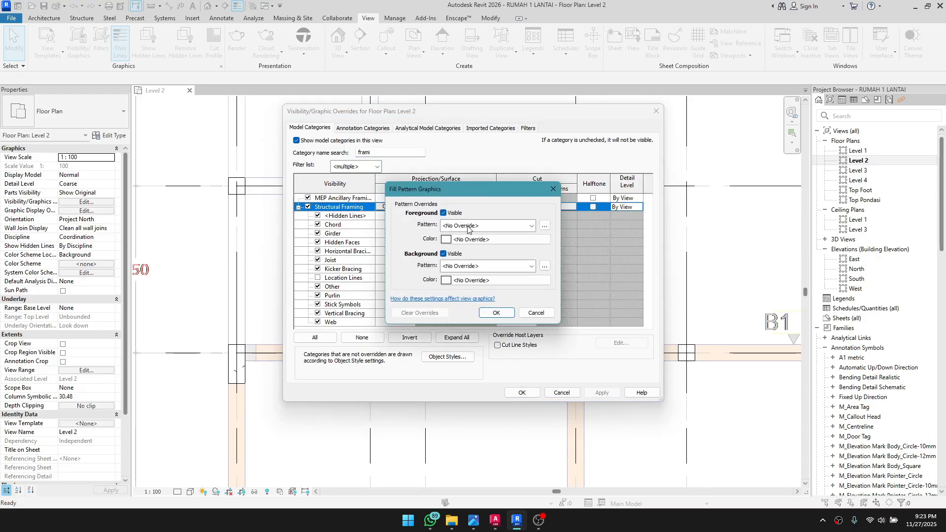
left_click(530, 226)
left_click(526, 245)
left_click(476, 239)
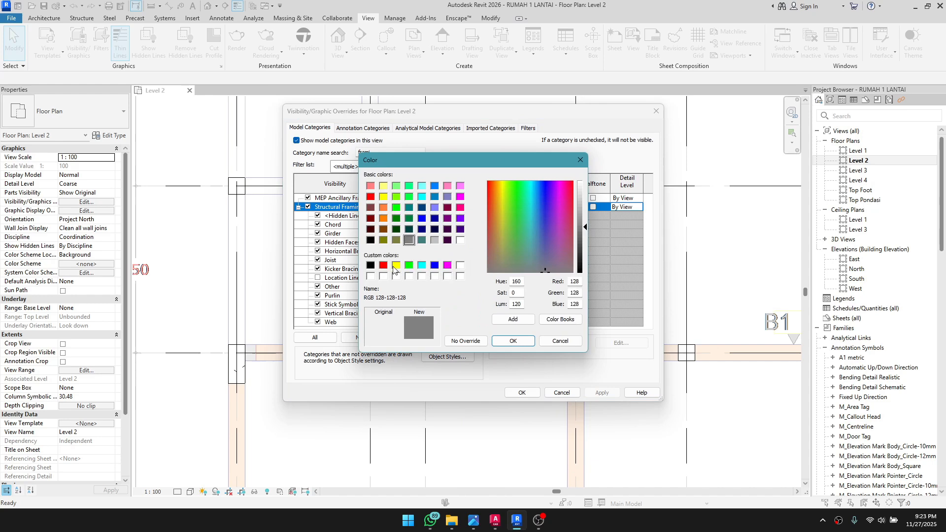
key("Return")
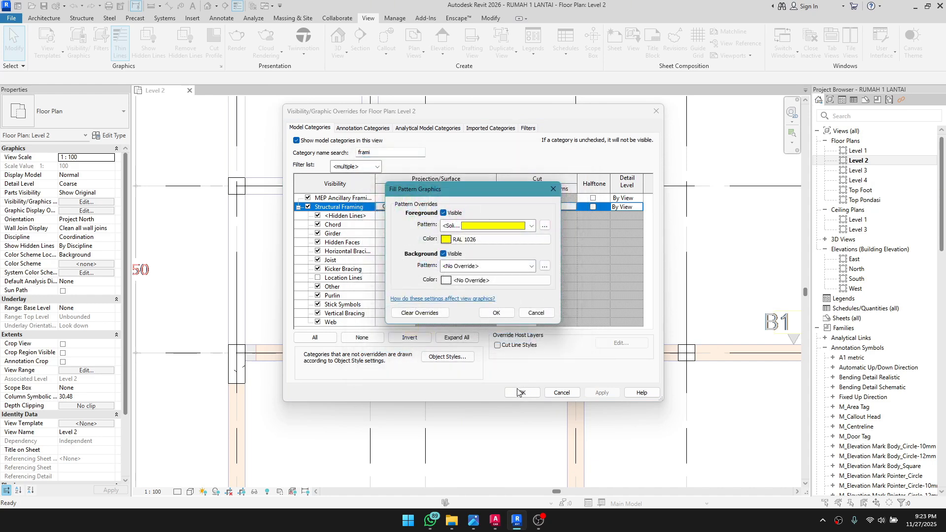
left_click(485, 314)
left_click(520, 392)
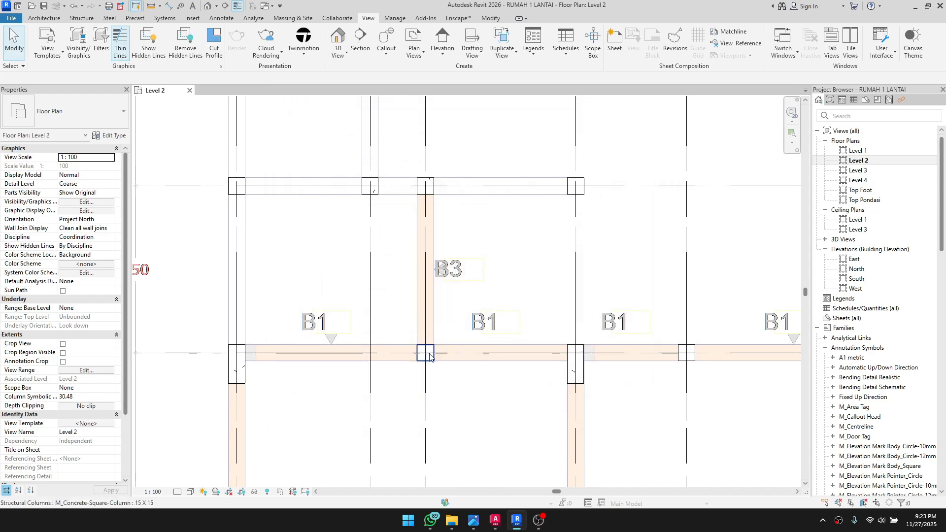
Step: Hide the imported beam plan in the view again and check the B3 beam's fill between grids 7 and 8
left_click(387, 361)
middle_click_drag(390, 369, 390, 353)
key("e")
key("h")
scroll(394, 346, "up", 3)
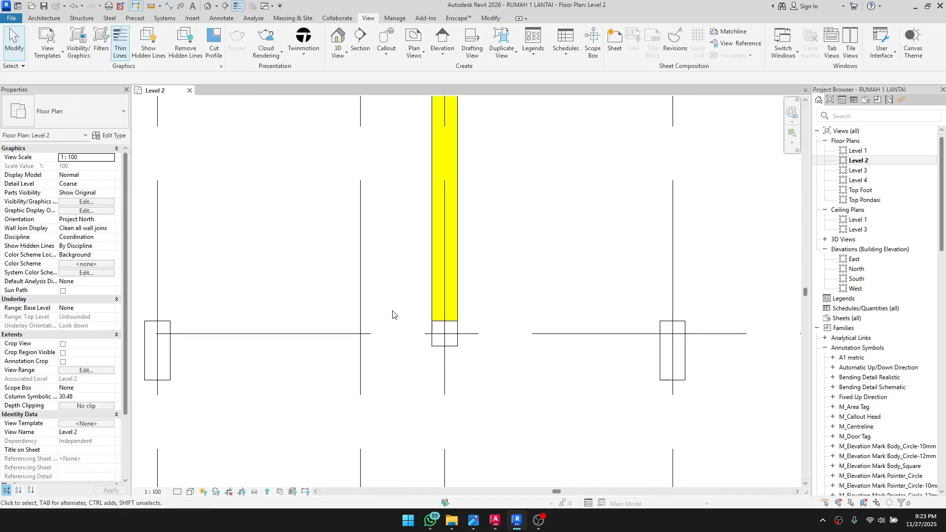
scroll(437, 295, "down", 7)
scroll(488, 308, "up", 1)
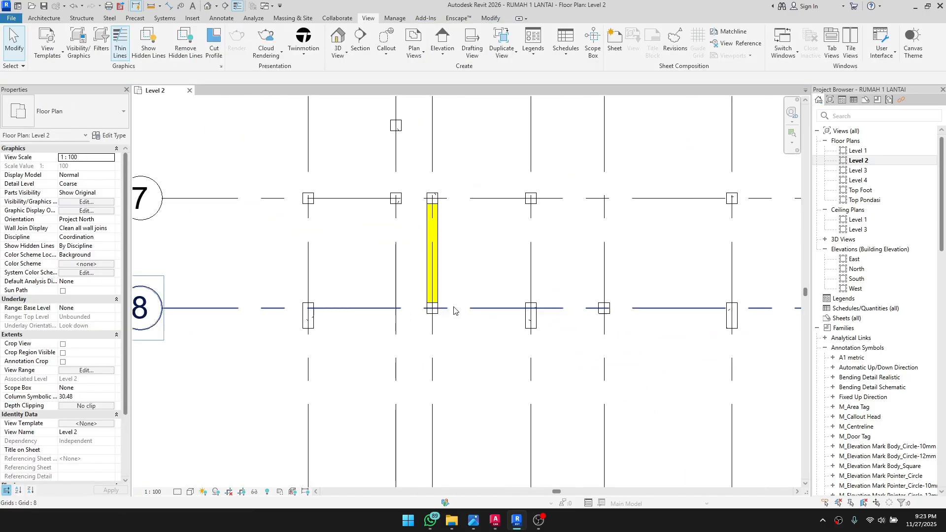
Step: Undo hiding the imported beam plan and select it to check how it overlaps the B3 beam
scroll(440, 282, "up", 2)
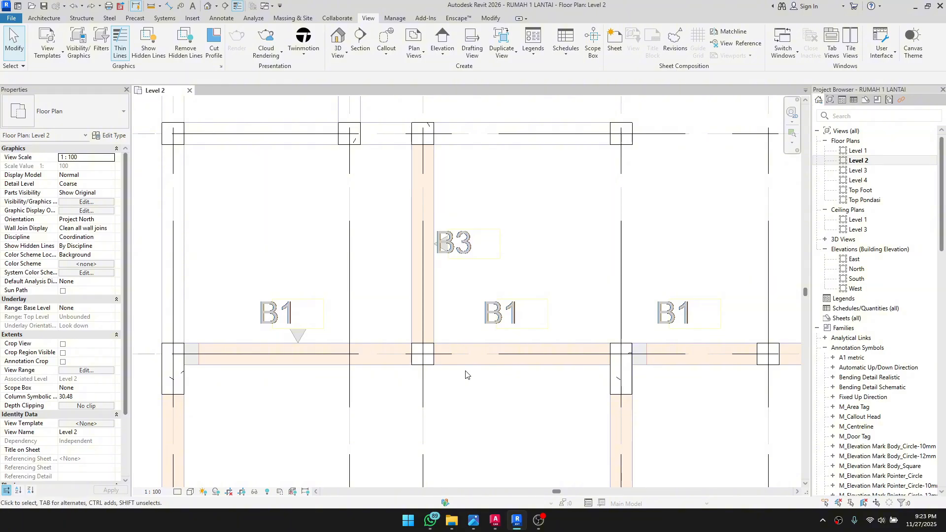
scroll(465, 366, "down", 1)
left_click(463, 364)
scroll(463, 365, "down", 1)
middle_click_drag(463, 364, 454, 279)
scroll(555, 277, "up", 1)
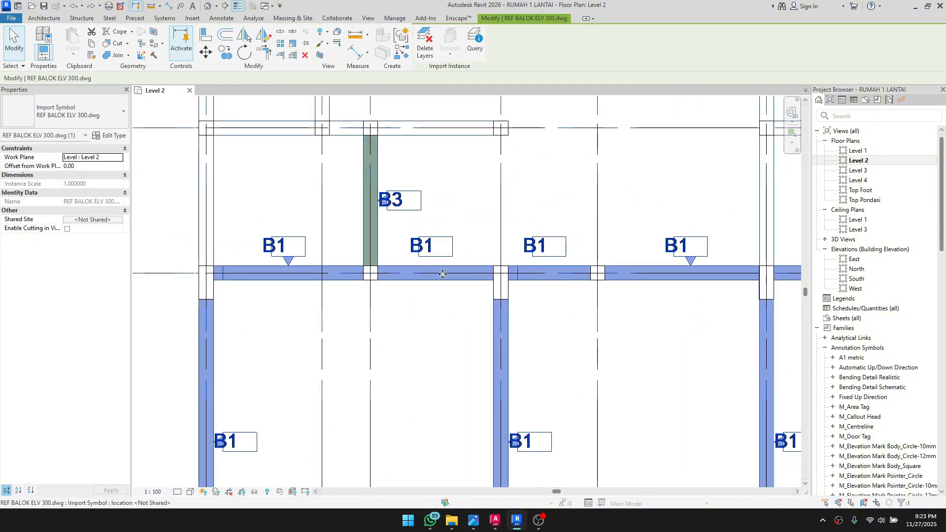
scroll(442, 274, "up", 1)
middle_click_drag(341, 329, 430, 338)
left_click(430, 338)
scroll(427, 231, "up", 1)
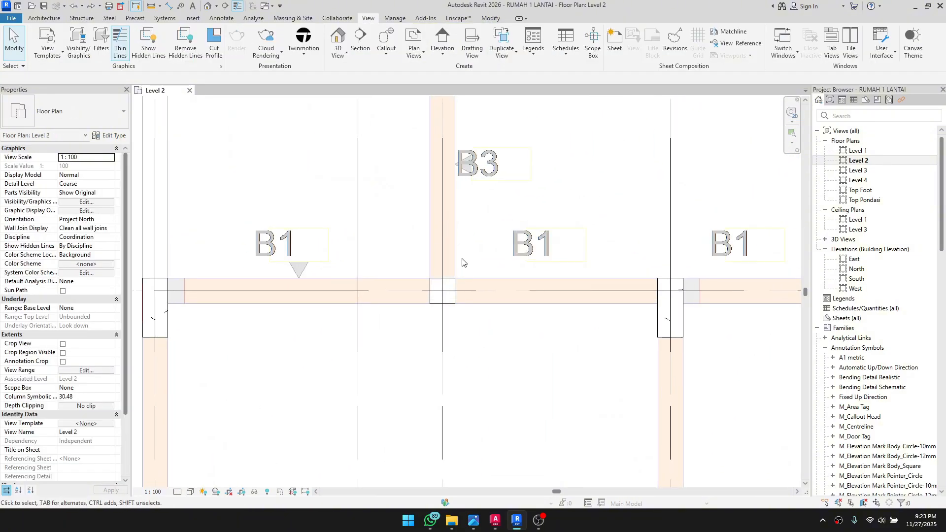
Step: Select the B3 beam and check its properties and display against the imported plan
left_click(454, 227)
middle_click_drag(471, 226, 458, 304)
left_click(458, 304)
left_click(439, 181)
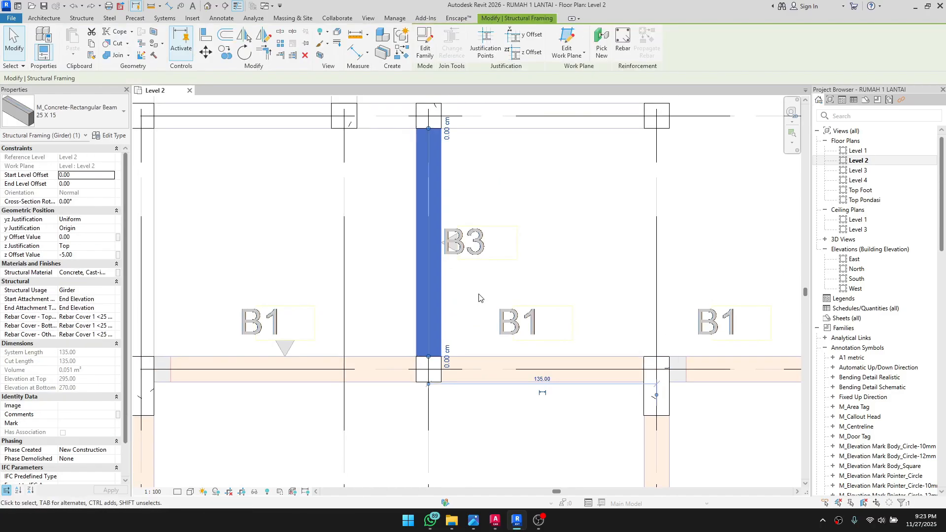
left_click(480, 295)
middle_click_drag(409, 372, 541, 281)
scroll(448, 272, "down", 2)
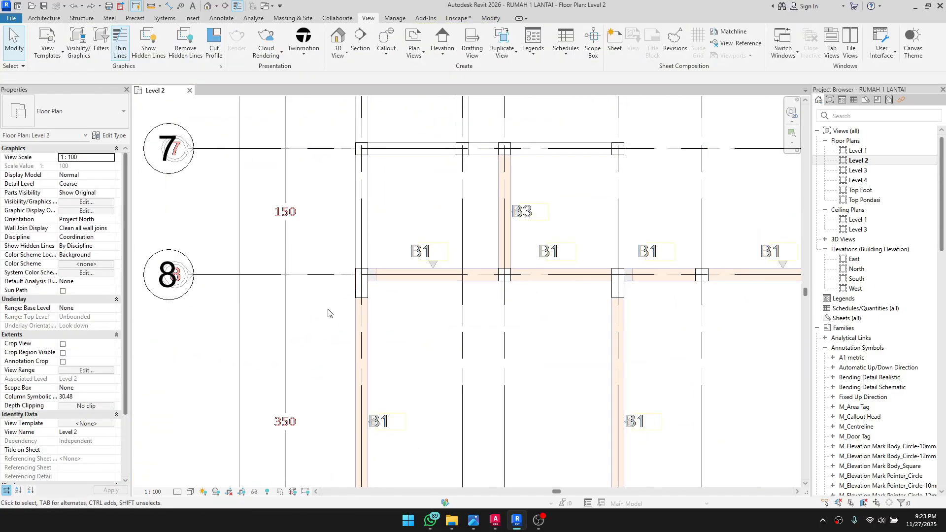
Step: Set the imported beam plan's offset from its work plane to -1
left_click(409, 286)
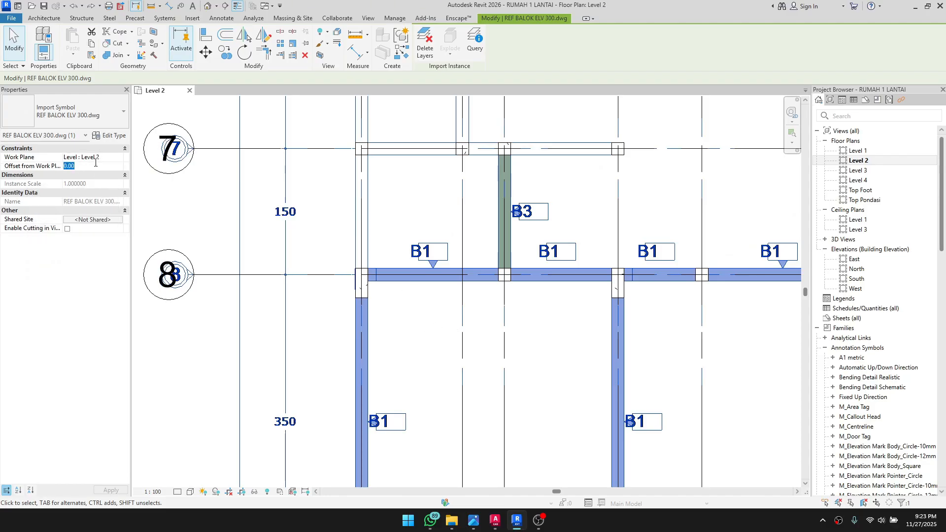
left_click(519, 304)
scroll(517, 276, "up", 3)
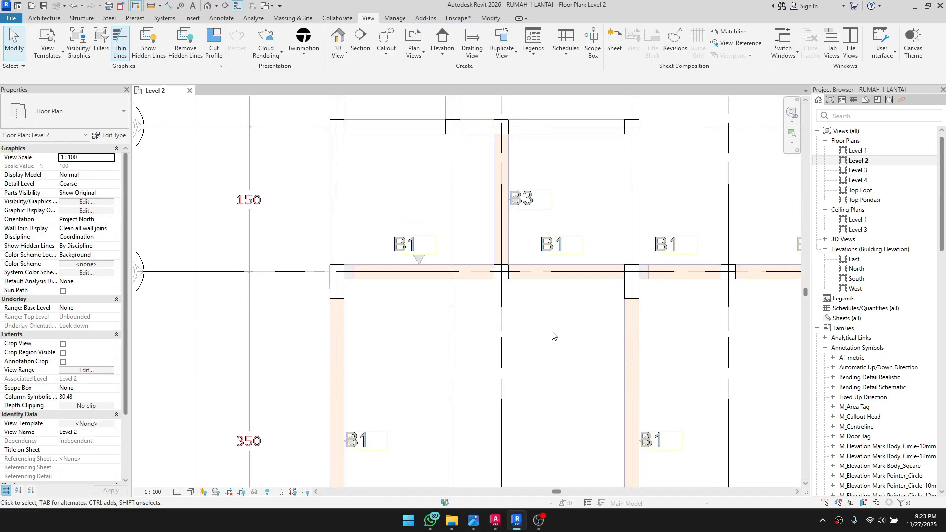
Step: Set the offset from work plane of the imported REF BALOK ELV 300.dwg to -10
left_click(506, 304)
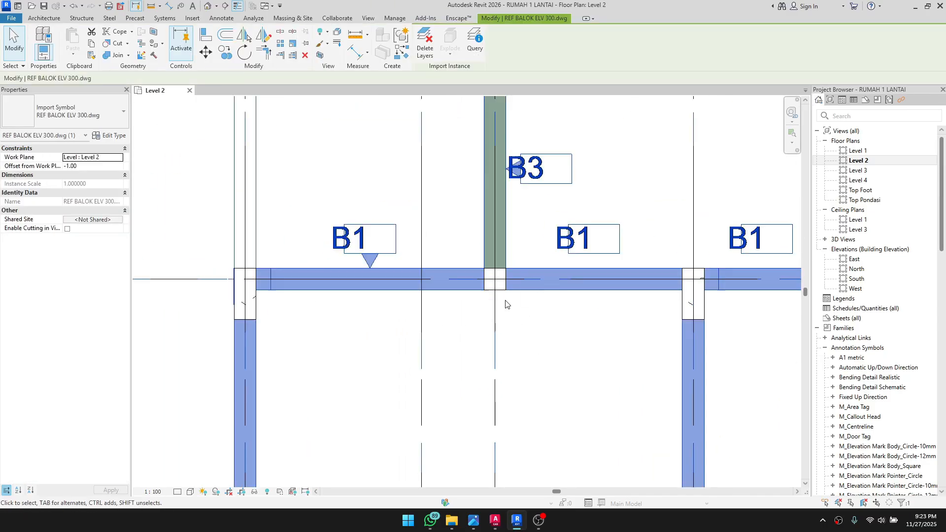
left_click(107, 166)
type("-10")
left_click(521, 336)
scroll(520, 335, "down", 2)
Step: Select the B3 beam and check whether its fill displays over the lowered beam plan
left_click(508, 268)
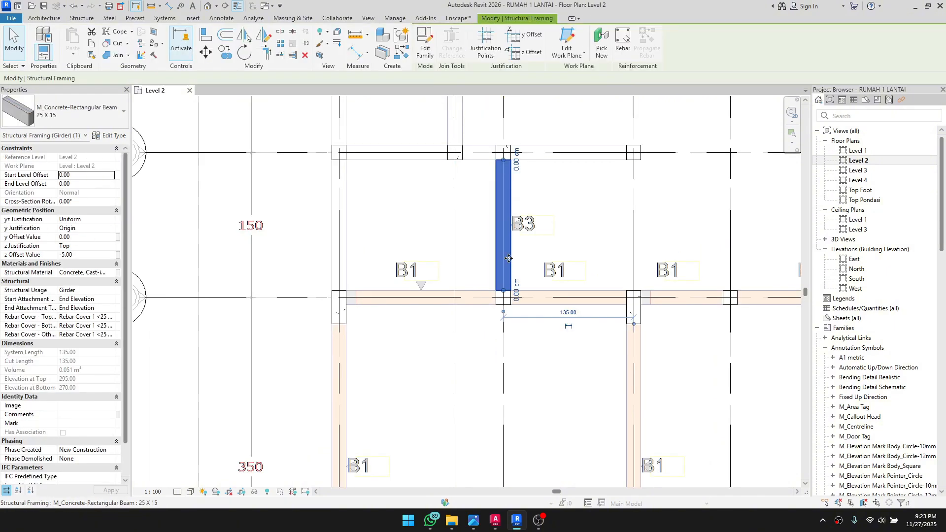
left_click(518, 266)
left_click(510, 264)
left_click(522, 284)
Step: Examine the Structural Framing cut pattern override in the Level 2 visibility/graphics settings, leaving the overrides as they are
middle_click_drag(523, 287, 482, 330)
key("v")
key("v")
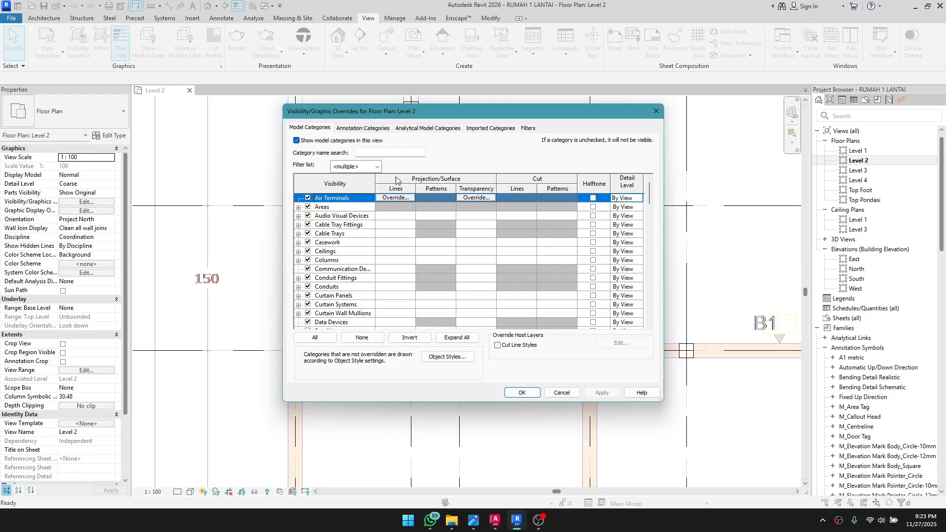
left_click(371, 153)
type("fra")
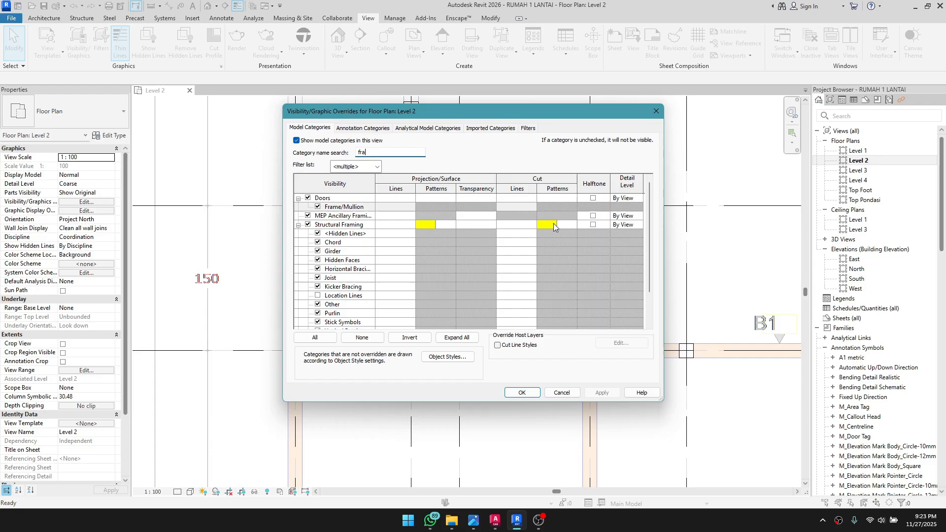
left_click(554, 227)
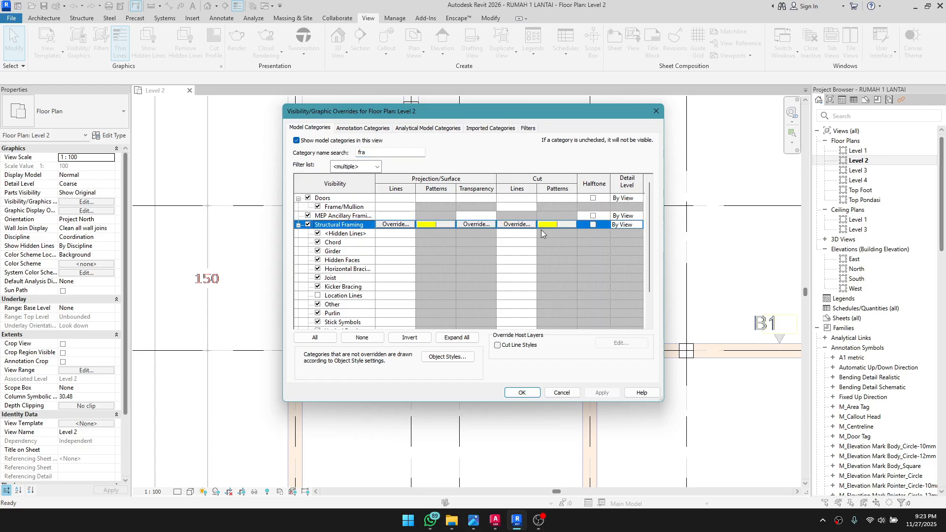
left_click(543, 228)
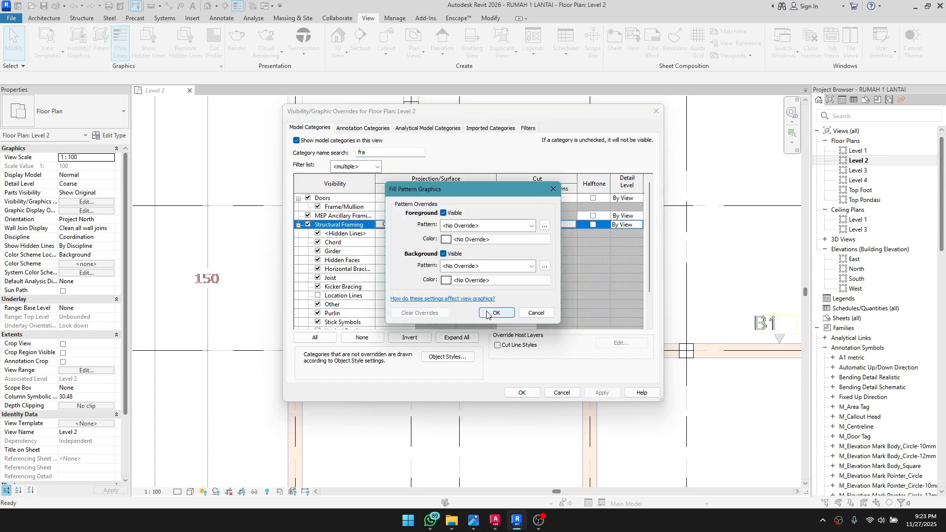
left_click(495, 313)
left_click(521, 393)
Step: Examine the existing B3 beam's fill and the surrounding B1 and B3 outlines on the imported beam plan
scroll(460, 286, "up", 1)
left_click(458, 248)
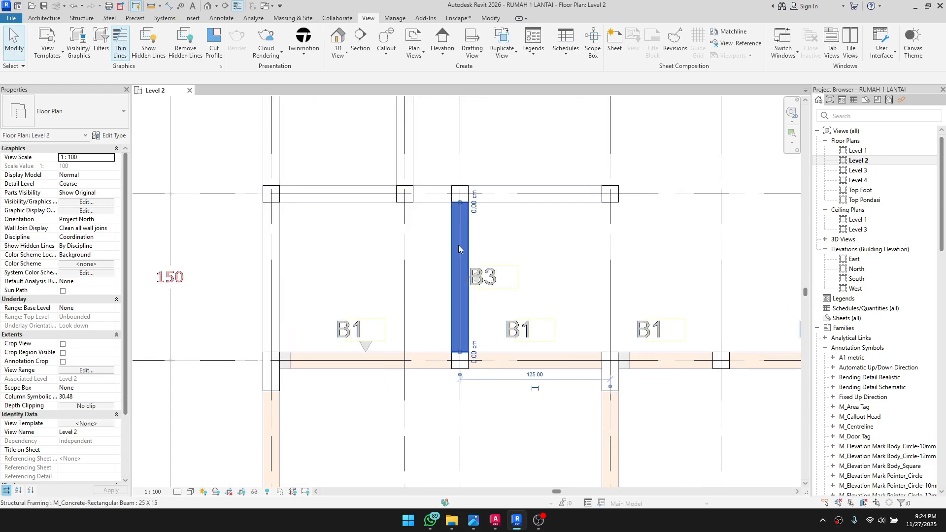
scroll(458, 248, "down", 2)
key("Escape")
middle_click_drag(454, 226, 438, 301)
scroll(509, 335, "down", 1)
middle_click_drag(510, 340, 364, 213)
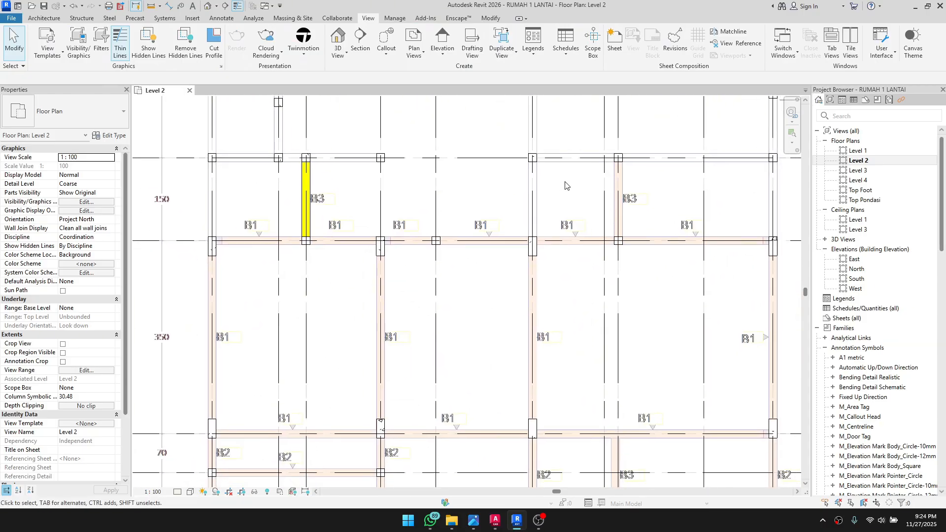
scroll(565, 183, "up", 1)
scroll(435, 310, "down", 1)
middle_click_drag(436, 311, 460, 352)
scroll(325, 287, "up", 2)
scroll(327, 270, "up", 1)
middle_click_drag(328, 270, 320, 278)
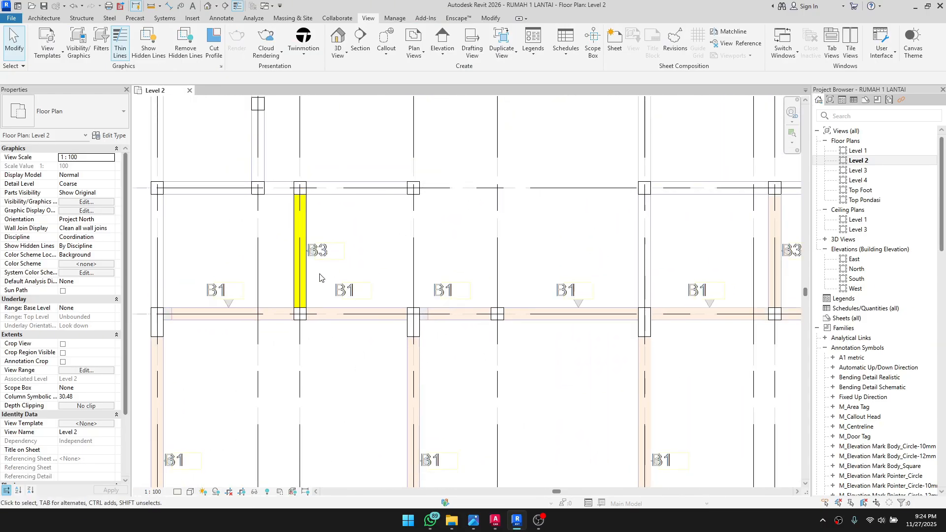
Step: Create a similar 25 x 15 beam about 1000 cm long along grid 8, spanning between the two outer columns
scroll(320, 278, "down", 2)
left_click(385, 135)
right_click(393, 145)
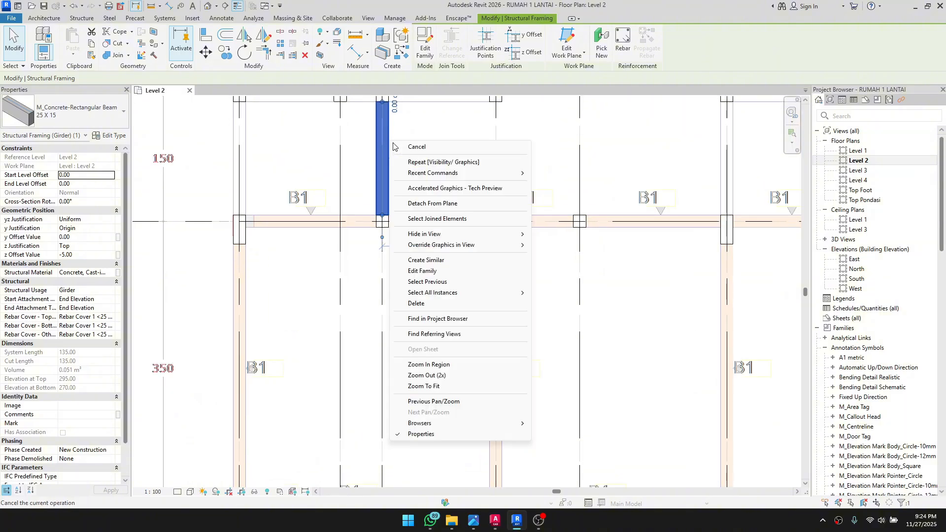
left_click(446, 266)
scroll(229, 220, "up", 3)
left_click(246, 221)
middle_click_drag(616, 232, 299, 247)
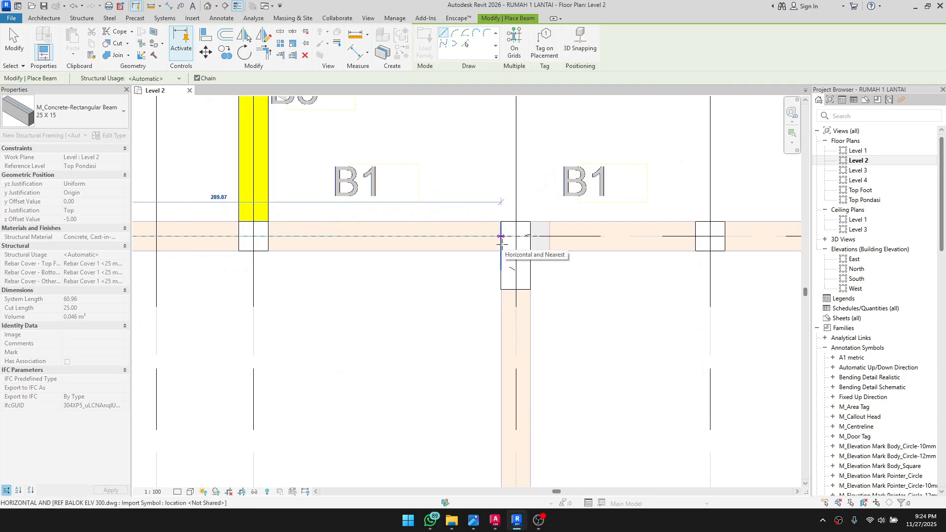
scroll(502, 243, "down", 1)
middle_click_drag(639, 257, 481, 289)
scroll(482, 289, "down", 2)
middle_click_drag(586, 292, 320, 313)
scroll(603, 296, "up", 1)
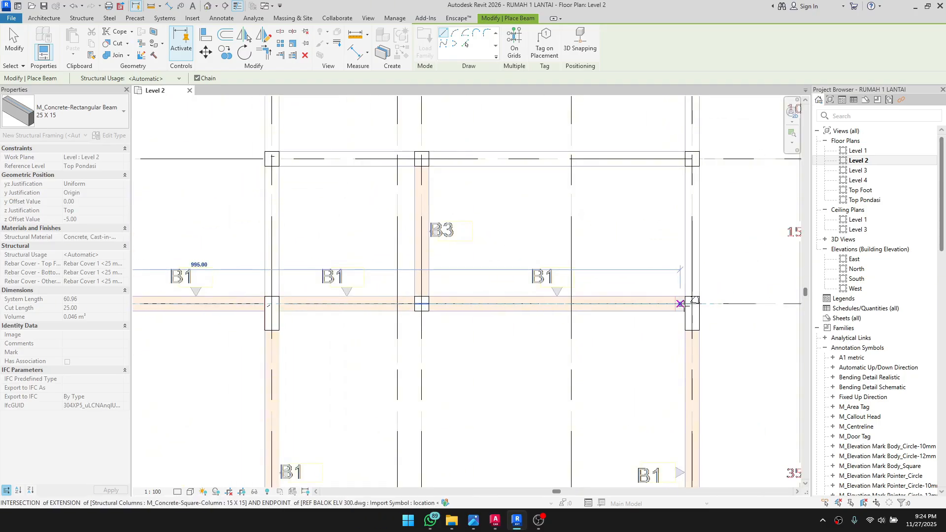
left_click(685, 303)
Step: Draw the second B3 beam with the 25 x 15 type, from the grid 7 column down to the grid 8 beam
scroll(423, 148, "up", 2)
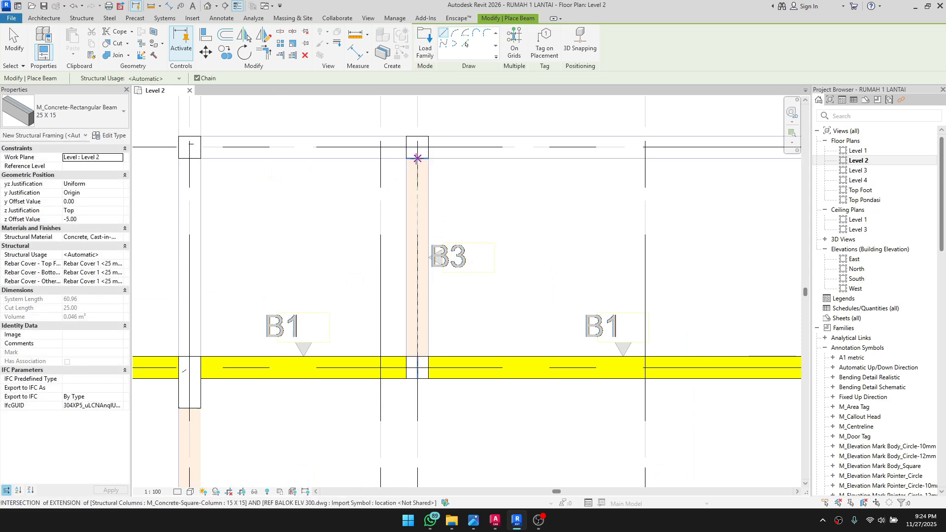
left_click(417, 159)
left_click(417, 361)
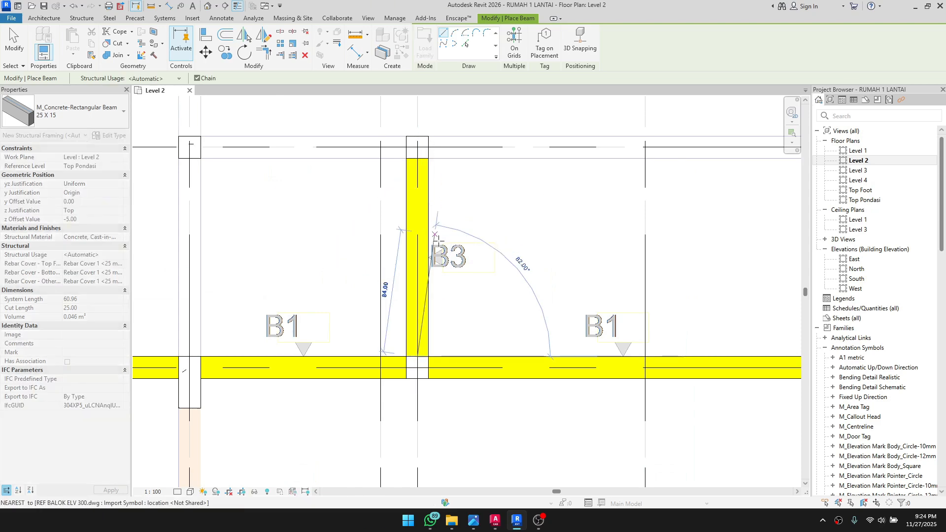
scroll(454, 265, "down", 3)
key("Escape")
key("Escape")
middle_click_drag(545, 306, 745, 295)
scroll(448, 252, "up", 1)
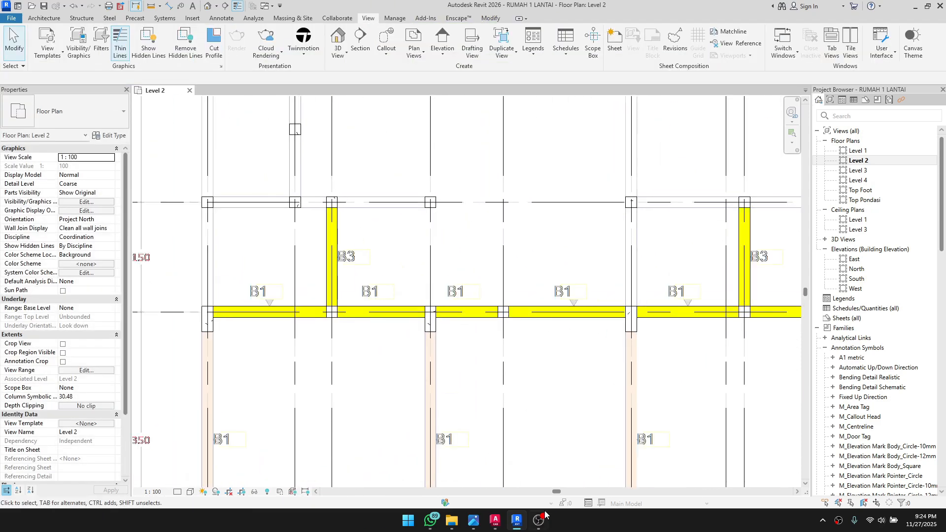
Step: Switch to AutoCAD and examine the B1 and B3 beams around grids 7 and 8 in RUMAH 1 LANTAI.dwg
left_click(500, 527)
scroll(446, 318, "down", 4)
middle_click_drag(517, 344, 409, 197)
scroll(556, 222, "up", 4)
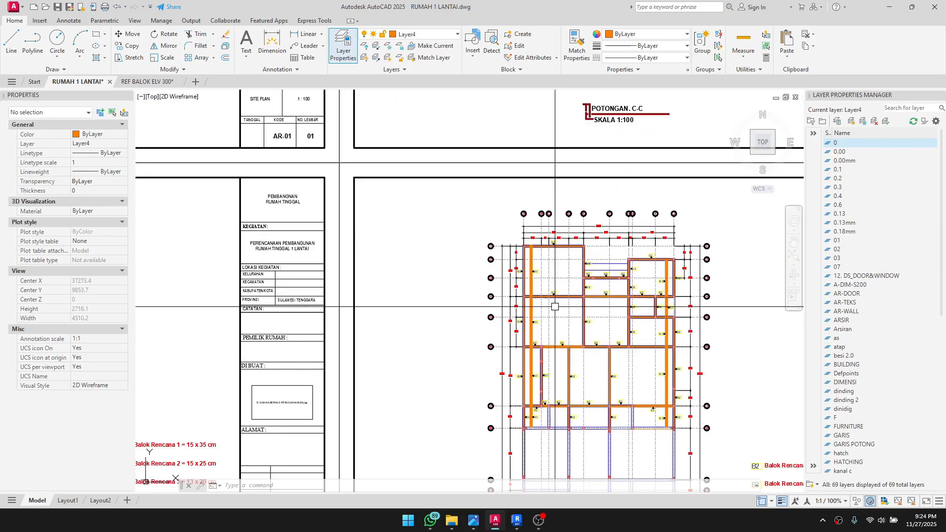
scroll(555, 306, "down", 4)
middle_click_drag(431, 318, 741, 248)
scroll(743, 257, "up", 4)
scroll(463, 285, "up", 6)
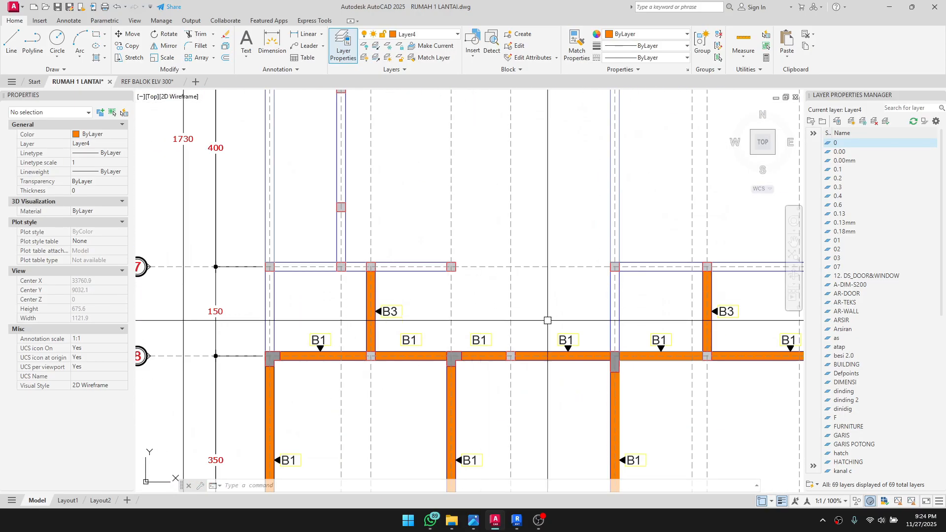
mouse_move(597, 308)
middle_mouse_down()
mouse_move(488, 261)
mouse_move(509, 255)
middle_mouse_up()
left_click(508, 250)
key("Escape")
key("Escape")
scroll(535, 287, "down", 2)
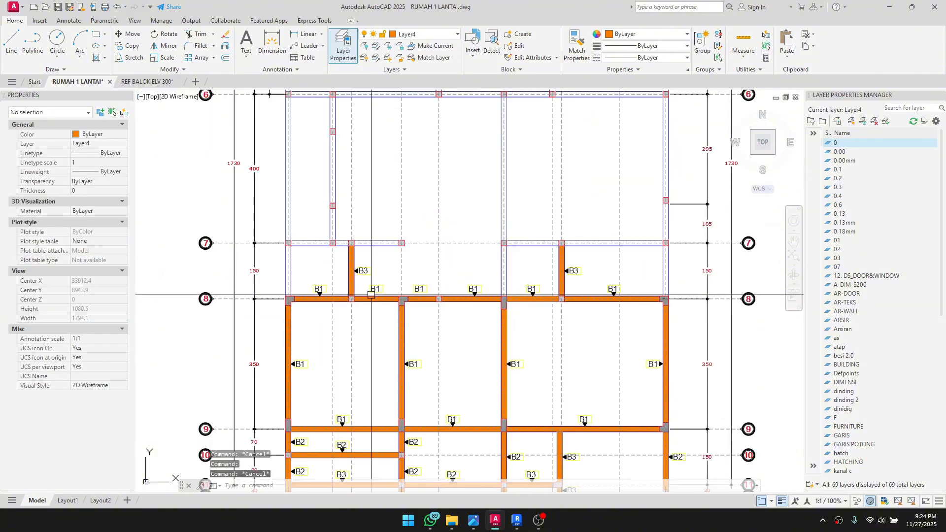
Step: Switch back to Revit and create a similar 25 x 15 beam along grid A, from grid 8 to the plan's lower corner
left_click(516, 526)
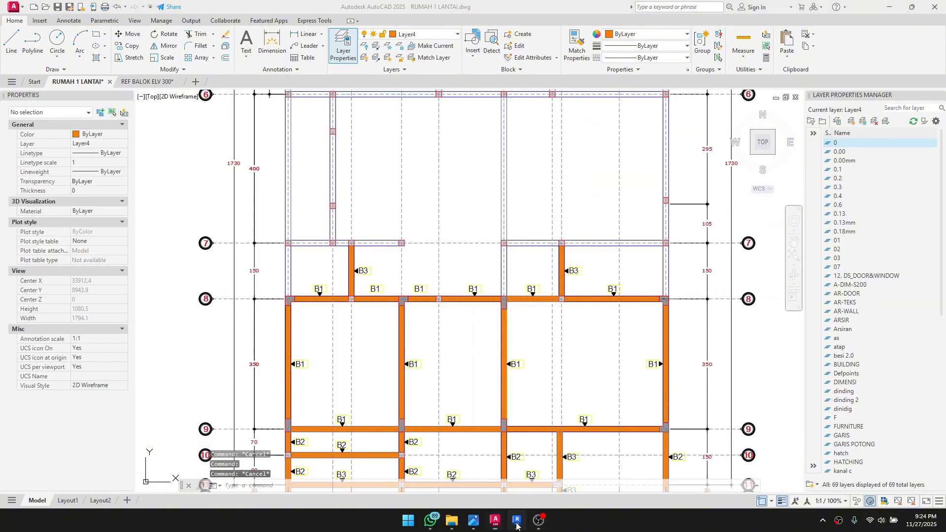
scroll(606, 300, "down", 1)
middle_click_drag(606, 300, 430, 282)
middle_click_drag(193, 312, 429, 247)
left_click(412, 230)
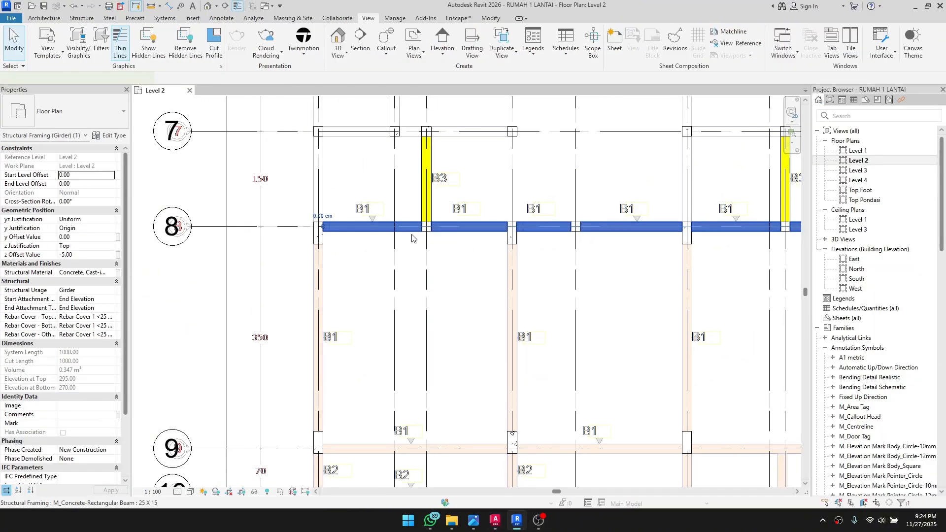
right_click(412, 239)
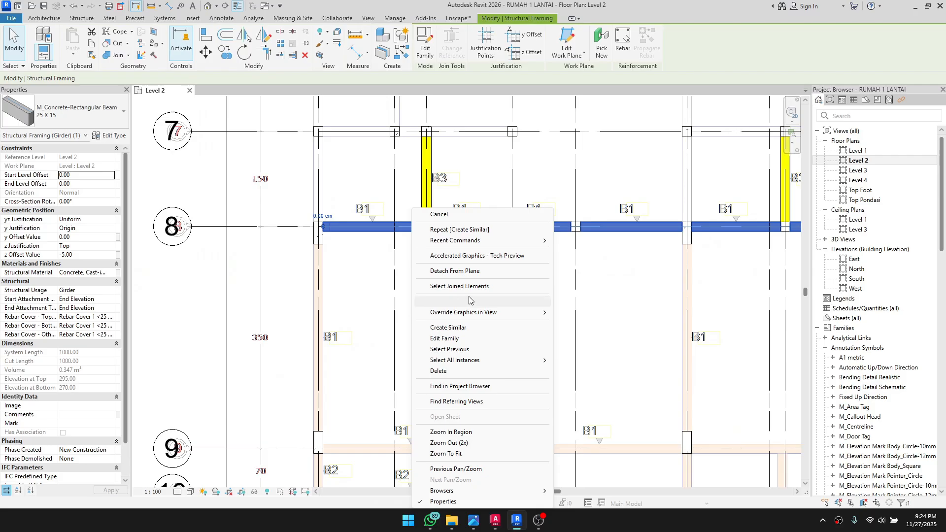
left_click(475, 332)
scroll(320, 232, "up", 4)
scroll(383, 339, "down", 3)
middle_click_drag(383, 339, 376, 106)
middle_click_drag(369, 295, 369, 179)
scroll(356, 302, "up", 2)
scroll(362, 338, "up", 1)
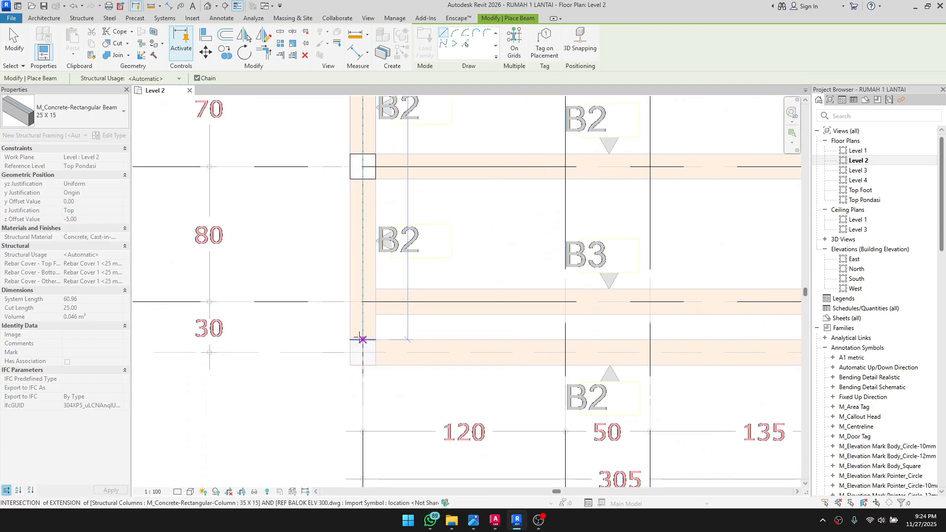
left_click(432, 352)
Step: Continue the beam chain along the lower B2 outline below grid 11, from grid A to the opposite outer corner
scroll(431, 351, "down", 4)
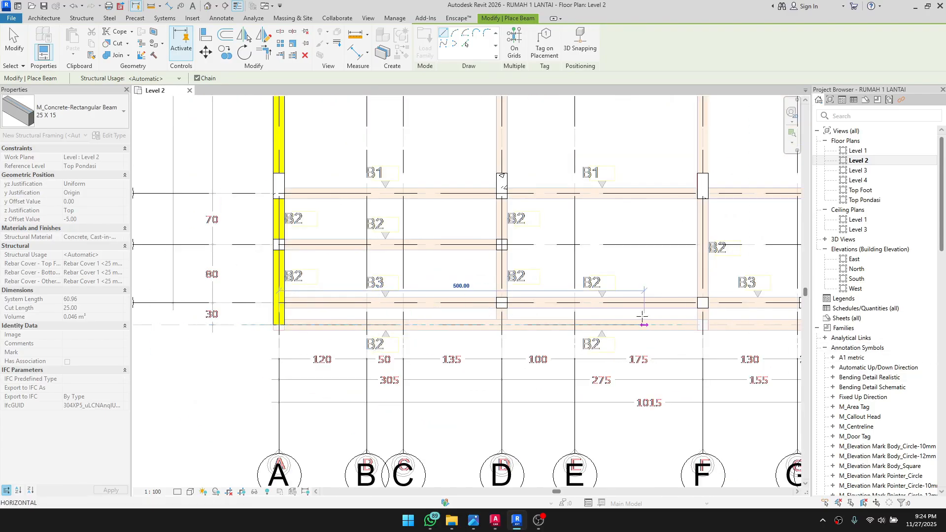
middle_click_drag(642, 316, 305, 316)
scroll(683, 325, "up", 3)
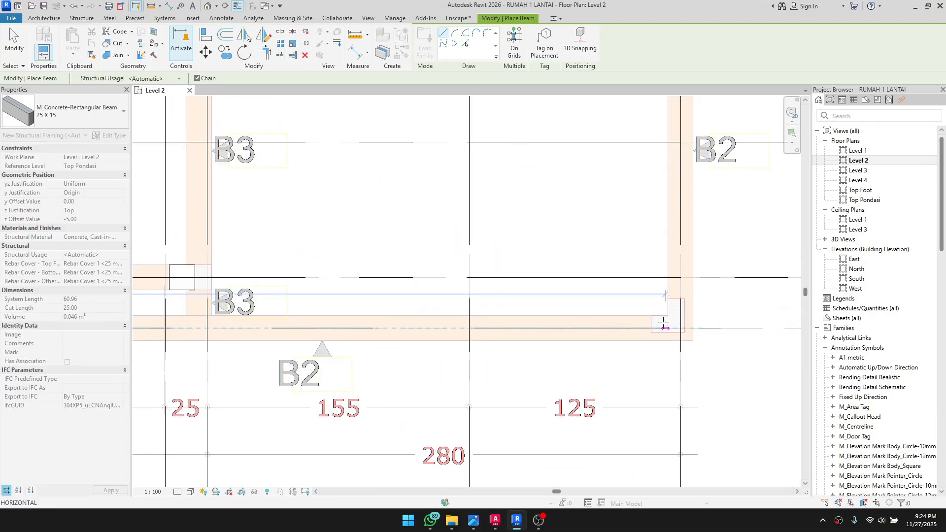
scroll(664, 325, "down", 1)
scroll(662, 328, "up", 2)
left_click(675, 328)
Step: Draw the outer beam opposite grid A, from the lower corner up to the grid 8 column, and finish the chain
scroll(682, 207, "down", 3)
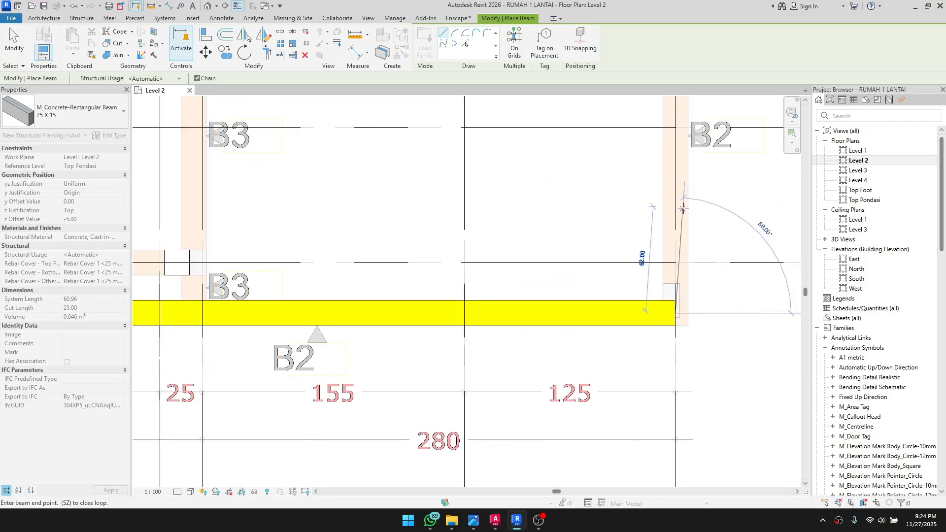
middle_click_drag(682, 114, 618, 374)
middle_click_drag(634, 216, 564, 202)
left_click(564, 224)
scroll(577, 206, "down", 3)
key("Escape")
key("Escape")
scroll(586, 204, "down", 2)
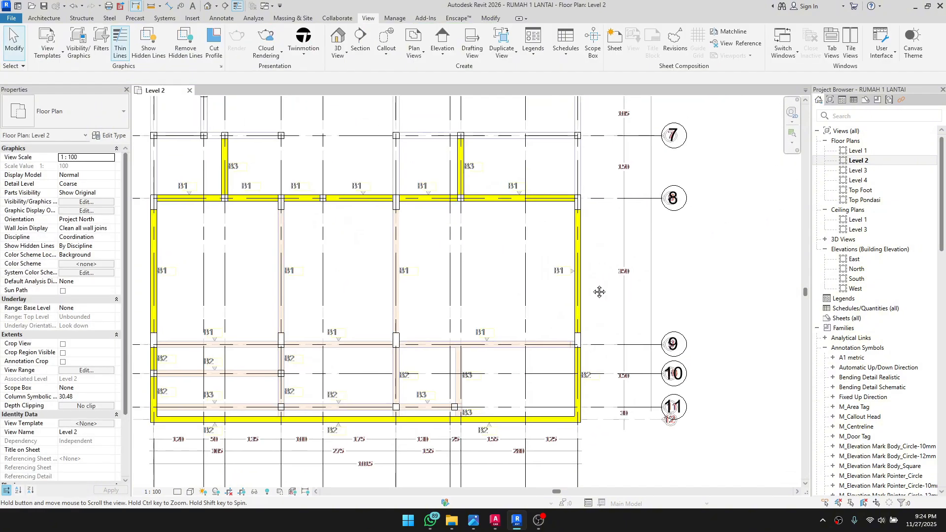
Step: Draw a 25 x 15 beam about 720 cm long along grid 11, from the grid A beam to the last square column
middle_click_drag(597, 291, 609, 266)
scroll(353, 387, "up", 2)
middle_click_drag(179, 381, 311, 346)
scroll(315, 342, "up", 2)
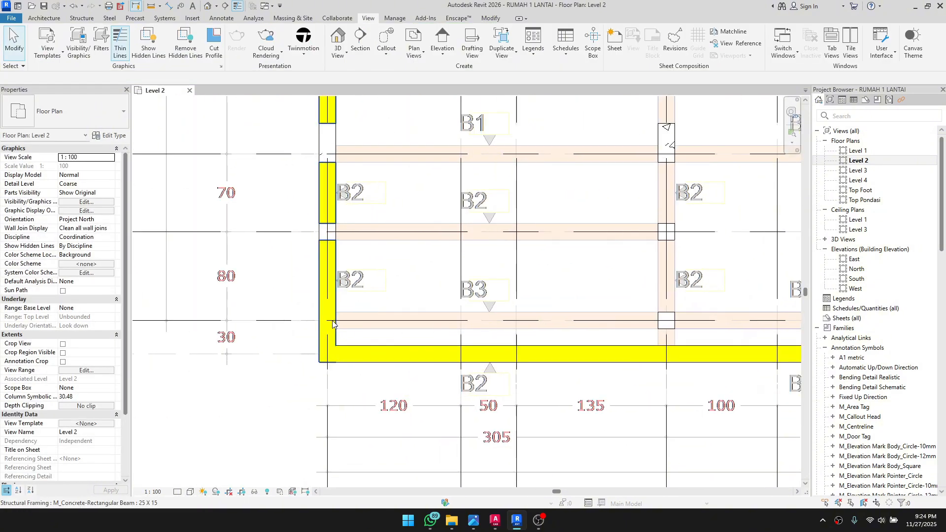
scroll(335, 325, "up", 1)
left_click(341, 316)
middle_click_drag(341, 317, 373, 298)
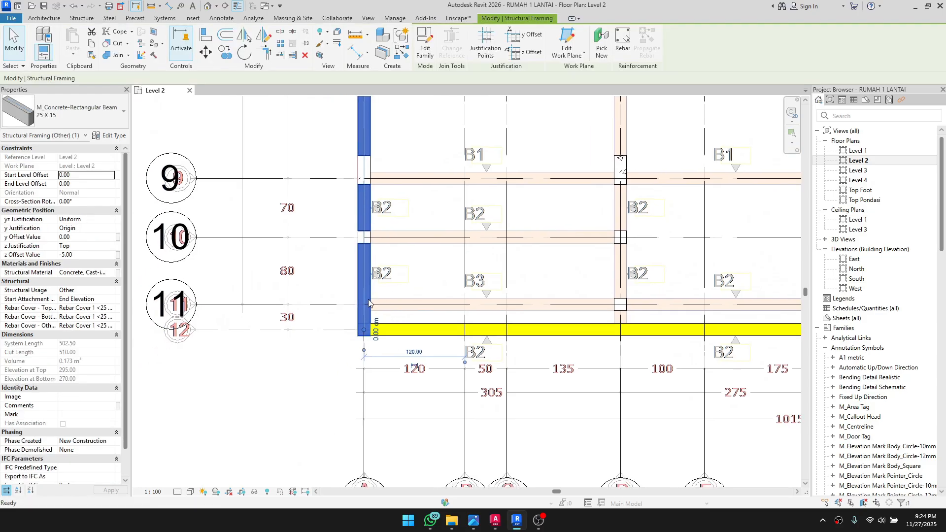
key("b")
key("m")
scroll(368, 303, "up", 2)
left_click(371, 307)
middle_click_drag(534, 308, 348, 307)
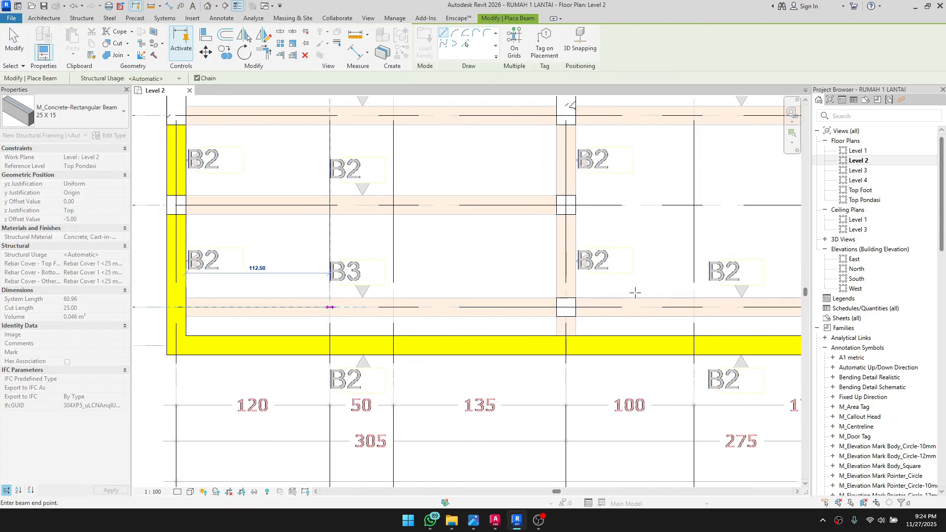
scroll(634, 293, "down", 2)
middle_click_drag(611, 296, 503, 309)
scroll(594, 308, "up", 3)
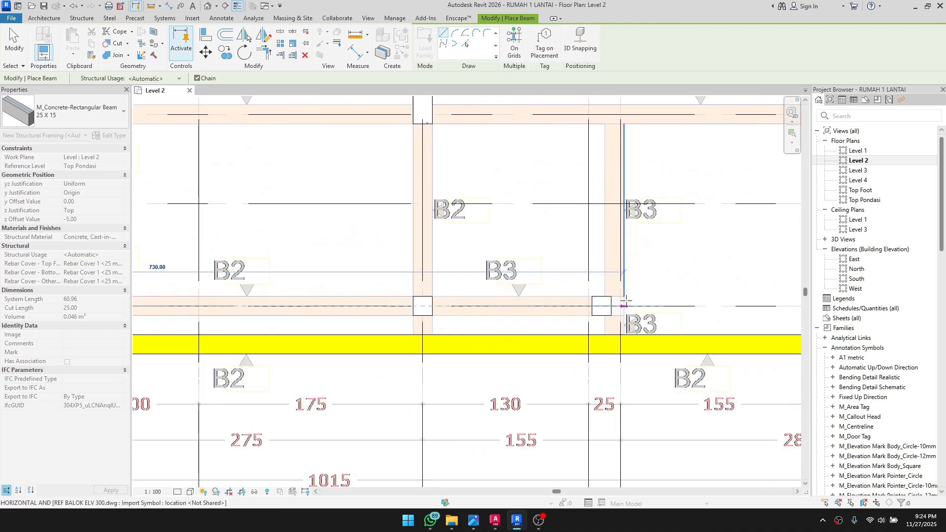
left_click(602, 308)
key("Escape")
key("Escape")
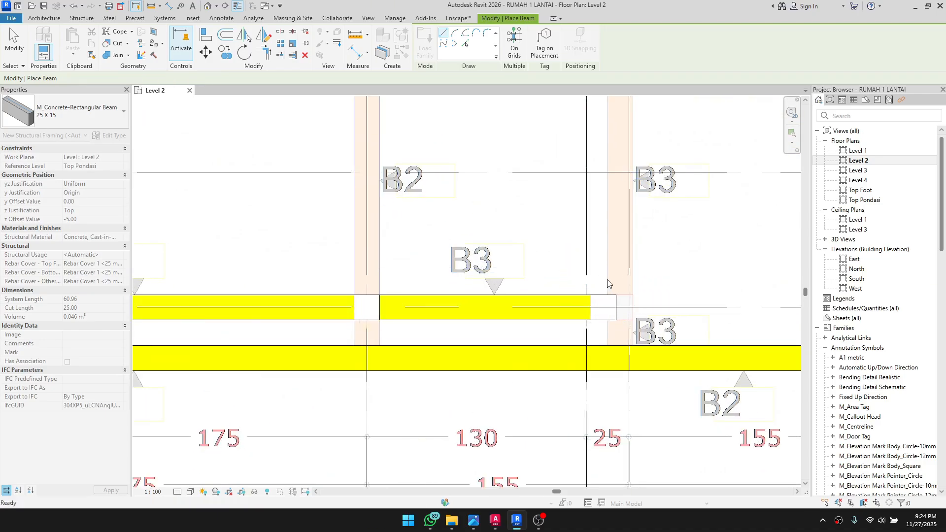
Step: Create a similar 25 x 15 beam from the last square column on grid 11 up to grid 9, beside the B3 outline
scroll(574, 339, "down", 1)
middle_click_drag(614, 281, 574, 339)
scroll(558, 223, "down", 1)
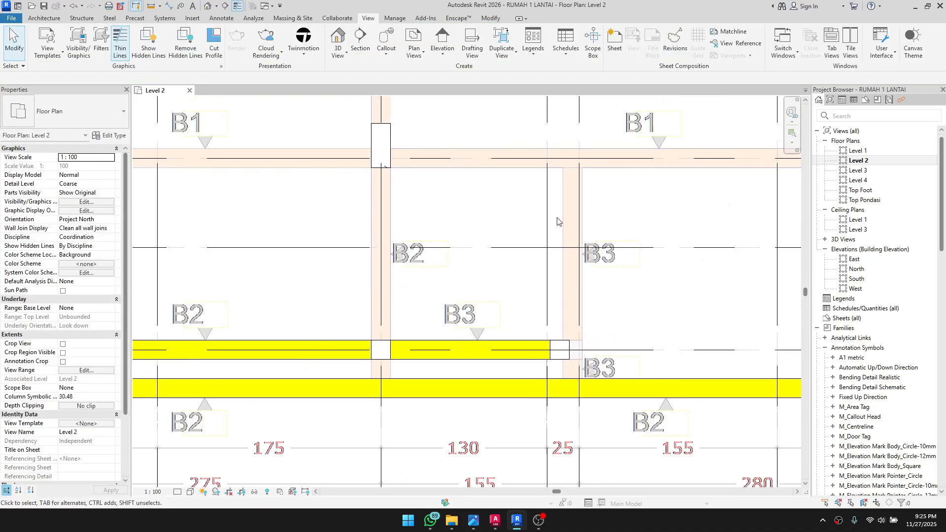
scroll(575, 210, "up", 3)
scroll(560, 242, "down", 3)
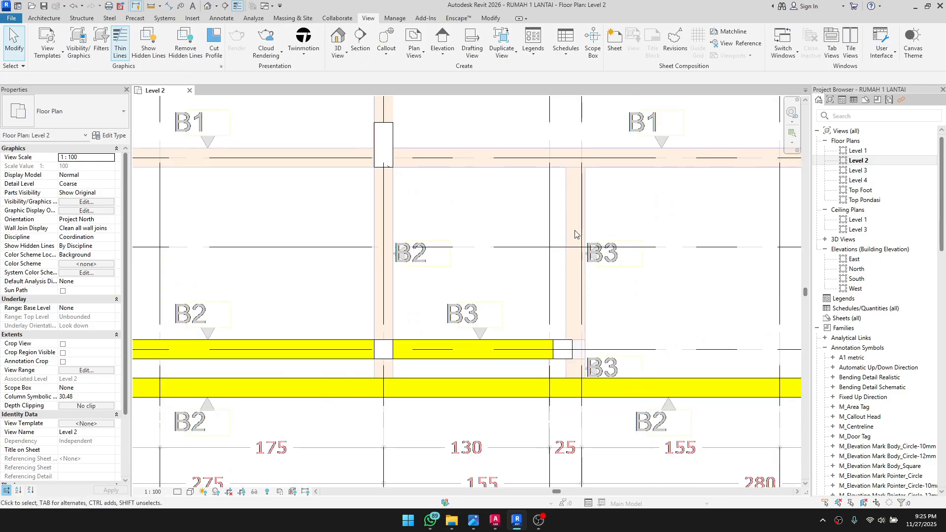
scroll(570, 291, "up", 3)
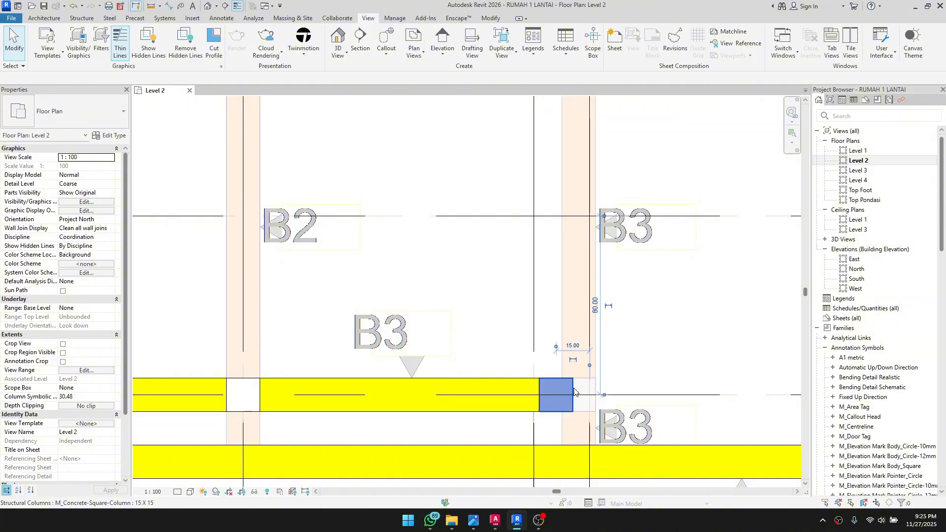
left_click(574, 391)
middle_click_drag(456, 397, 468, 331)
left_click(467, 331)
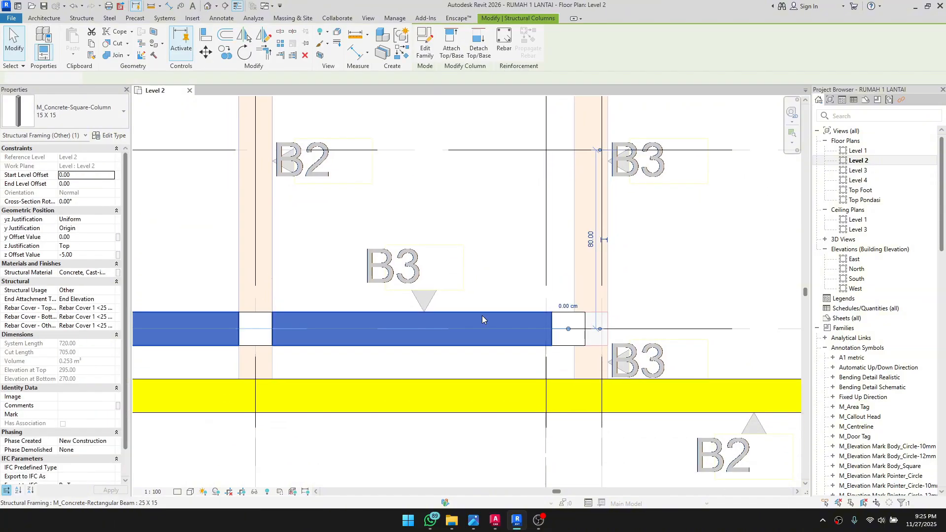
right_click(477, 318)
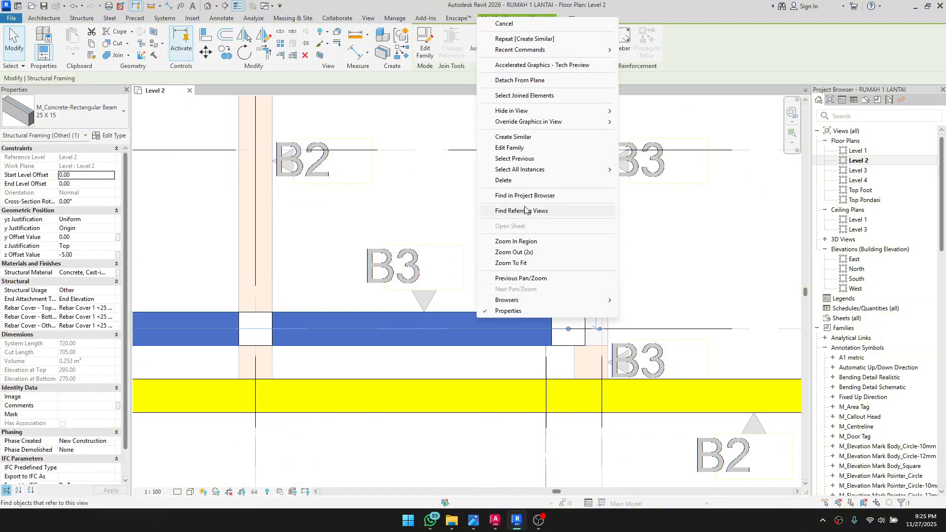
left_click(535, 137)
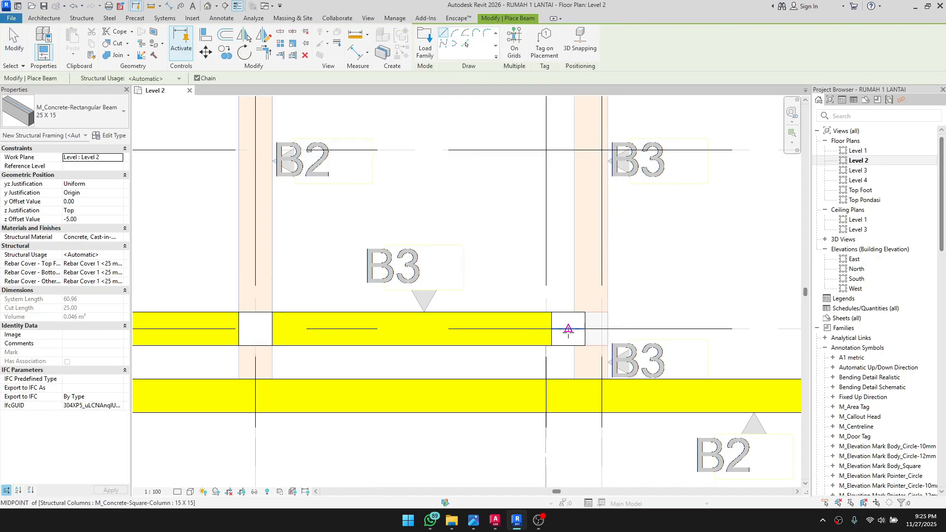
left_click(568, 332)
scroll(566, 184, "down", 1)
middle_click_drag(565, 170, 538, 372)
left_click(540, 242)
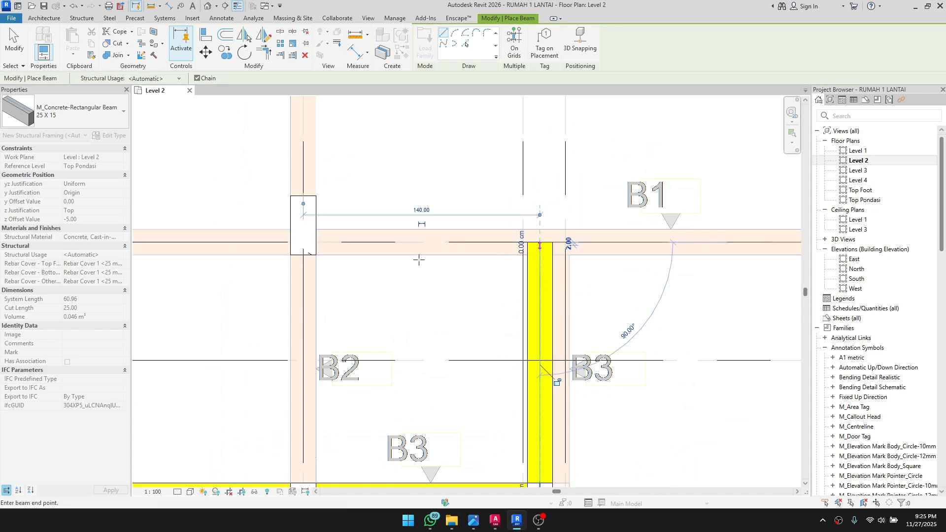
Step: Draw a 25 x 15 beam about 420 cm long along grid 9, from the grid F column to the grid J column
left_click(321, 243)
middle_click_drag(578, 243, 399, 261)
scroll(399, 261, "down", 1)
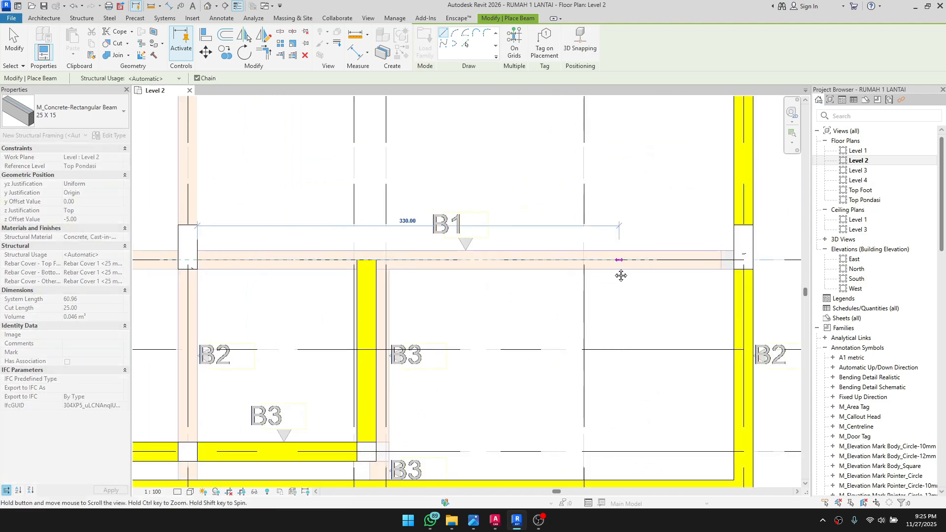
middle_click_drag(628, 276, 593, 279)
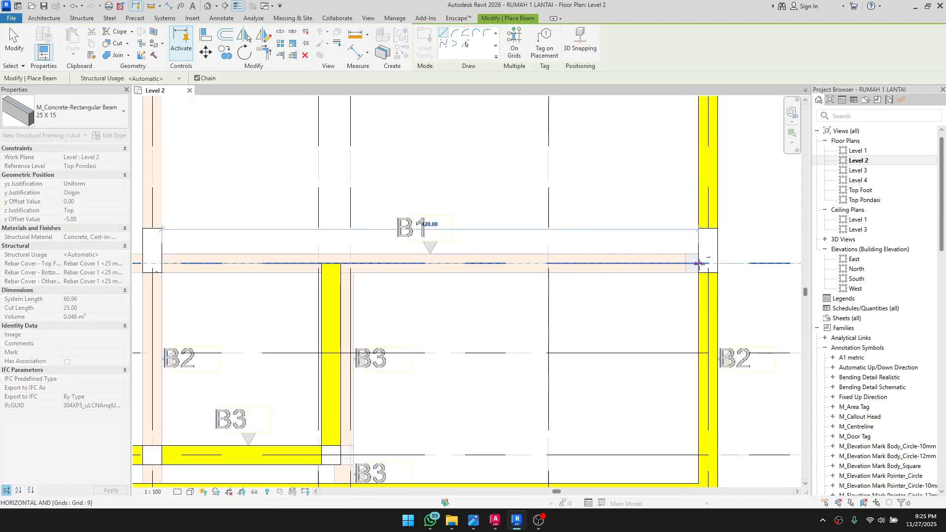
left_click(699, 264)
scroll(549, 324, "down", 1)
scroll(416, 268, "up", 2)
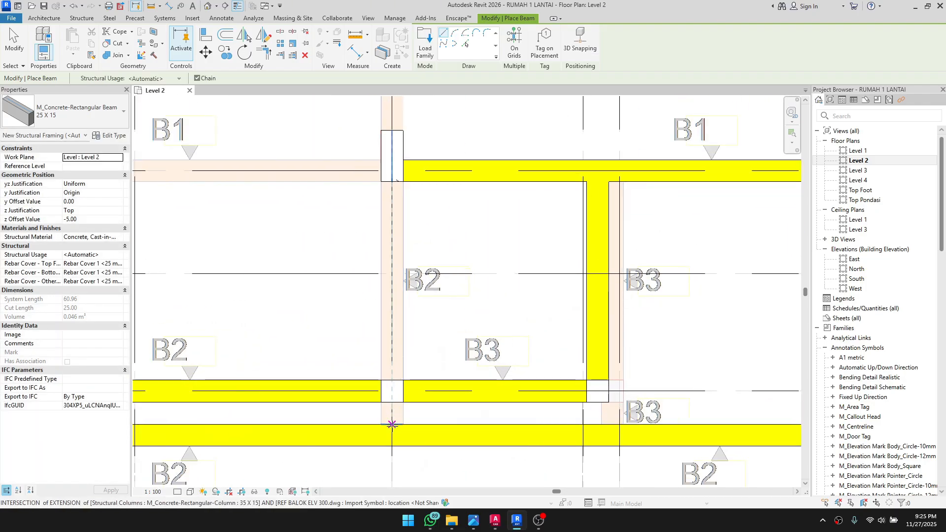
Step: Draw a beam about 495 cm long along grid F, from the lower B2 beam up to the grid 8 column
left_click(392, 425)
scroll(438, 204, "down", 1)
middle_click_drag(445, 211, 450, 396)
scroll(449, 396, "down", 1)
middle_click_drag(419, 163, 420, 251)
scroll(418, 217, "up", 1)
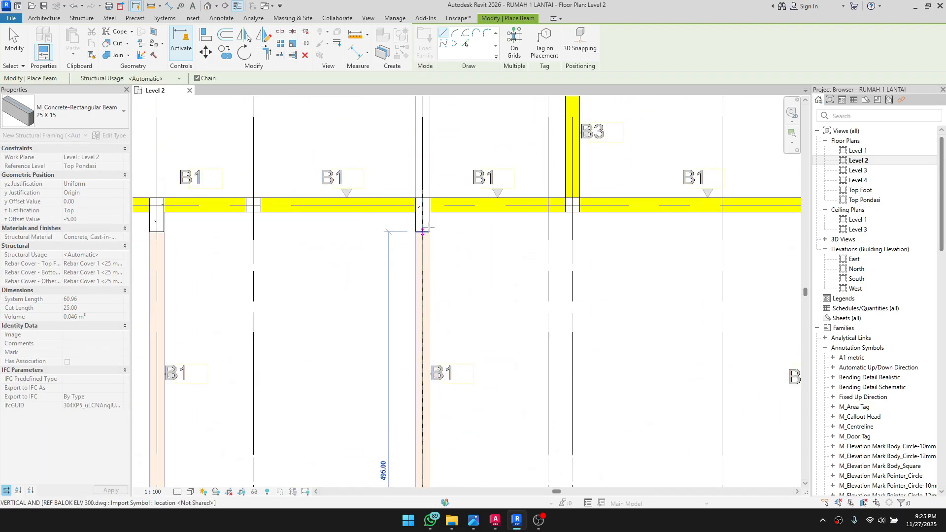
left_click(428, 227)
Step: Draw a beam along grid D from the grid 8 column down to the lower B2 beam, and finish placing beams
scroll(456, 292, "down", 2)
scroll(331, 184, "up", 2)
scroll(380, 142, "up", 1)
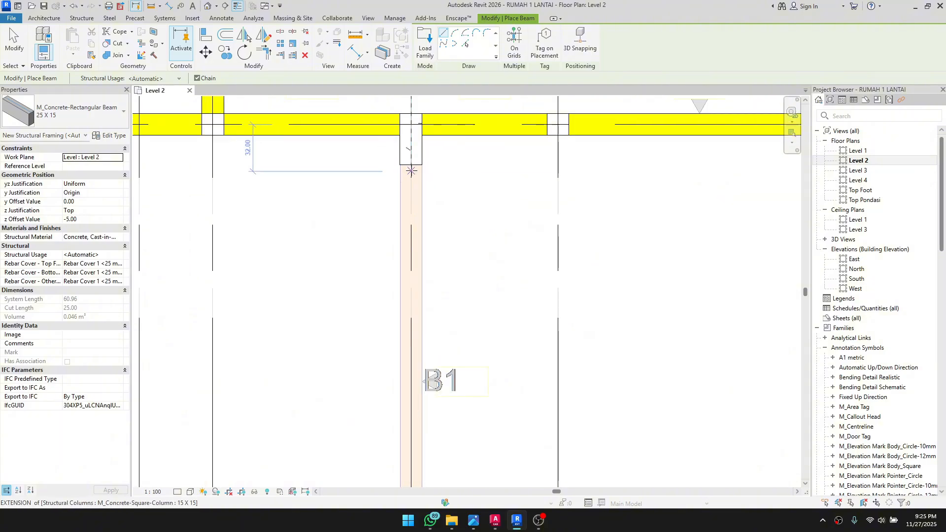
left_click(410, 164)
scroll(444, 243, "down", 1)
scroll(416, 328, "up", 1)
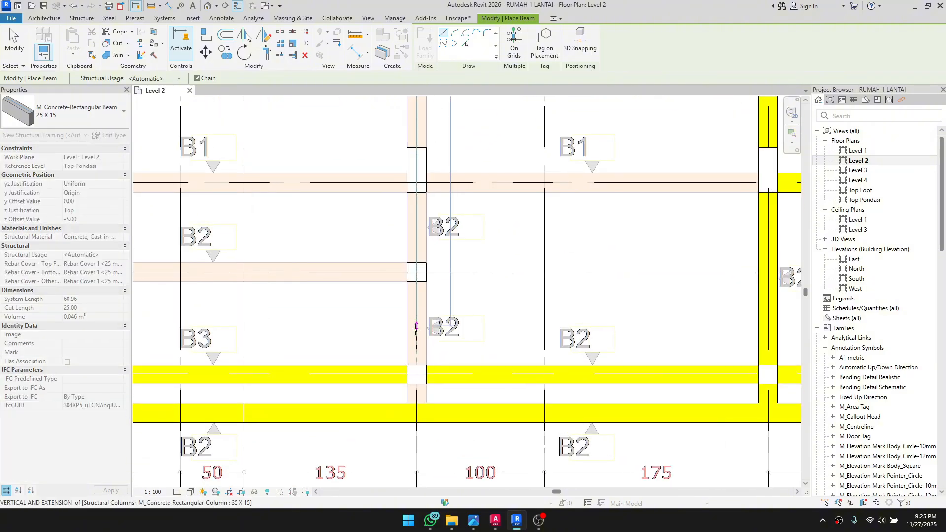
left_click(415, 404)
scroll(434, 325, "down", 3)
middle_click_drag(490, 221, 482, 424)
key("Escape")
key("Escape")
scroll(443, 173, "up", 2)
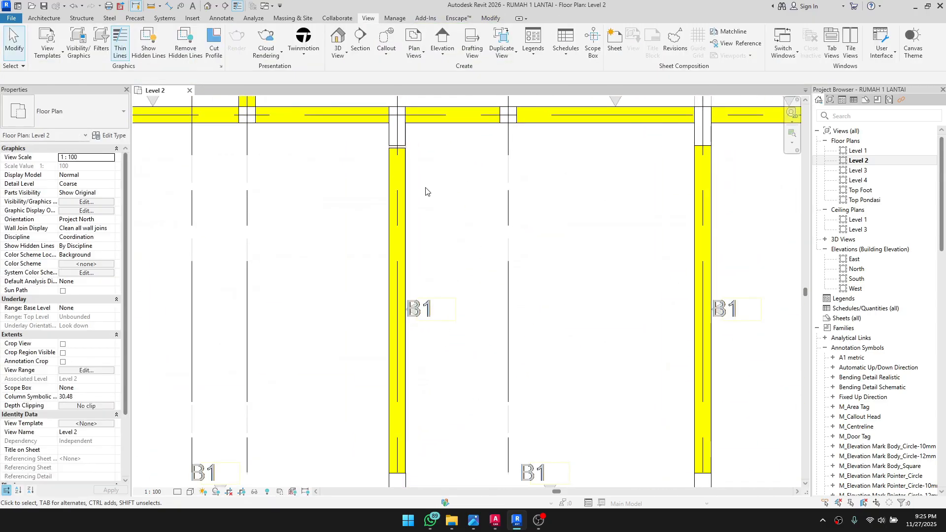
Step: Extend the upper end of the grid D beam to close the gap at the grid 8 column
left_click(401, 171)
scroll(400, 163, "up", 2)
key("Escape")
left_click(400, 160)
left_click_drag(396, 146, 397, 139)
scroll(402, 147, "down", 4)
key("Escape")
middle_click_drag(378, 270, 421, 226)
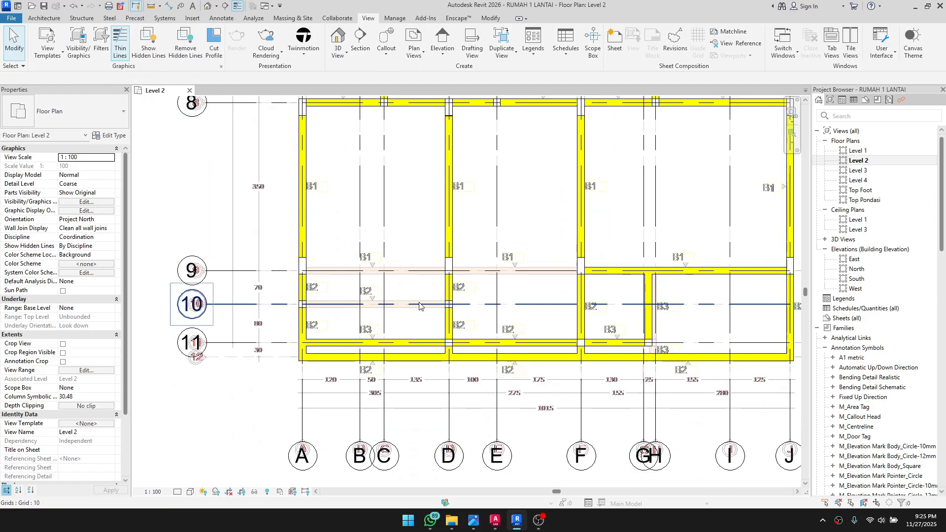
Step: Create a similar 25 x 15 beam about 565 cm long along grid 9, from the grid A column to the grid F column
scroll(419, 306, "up", 2)
left_click(453, 206)
right_click(453, 206)
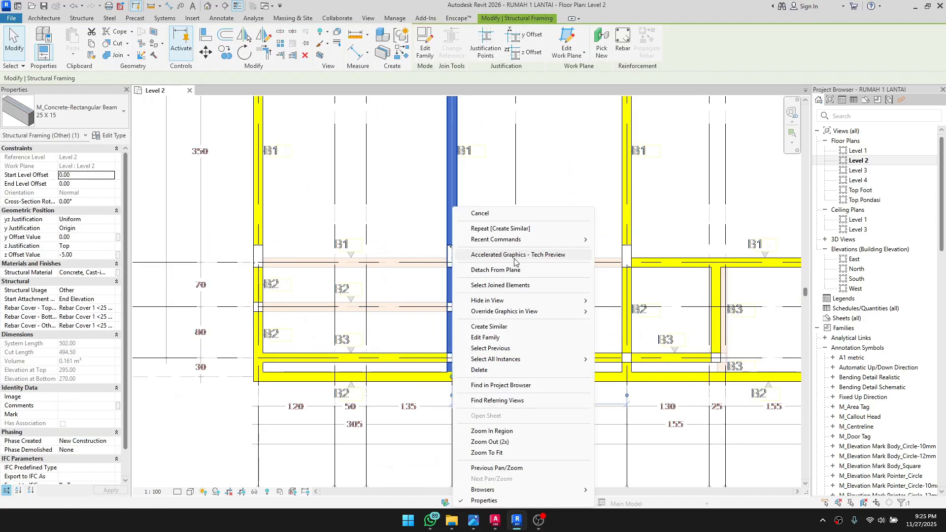
left_click(499, 327)
scroll(224, 258, "up", 3)
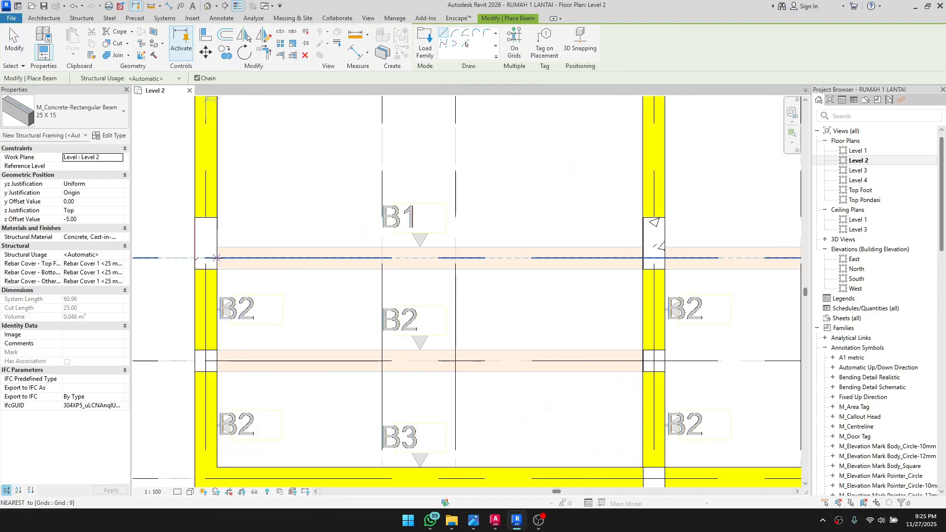
left_click(216, 258)
scroll(428, 268, "down", 3)
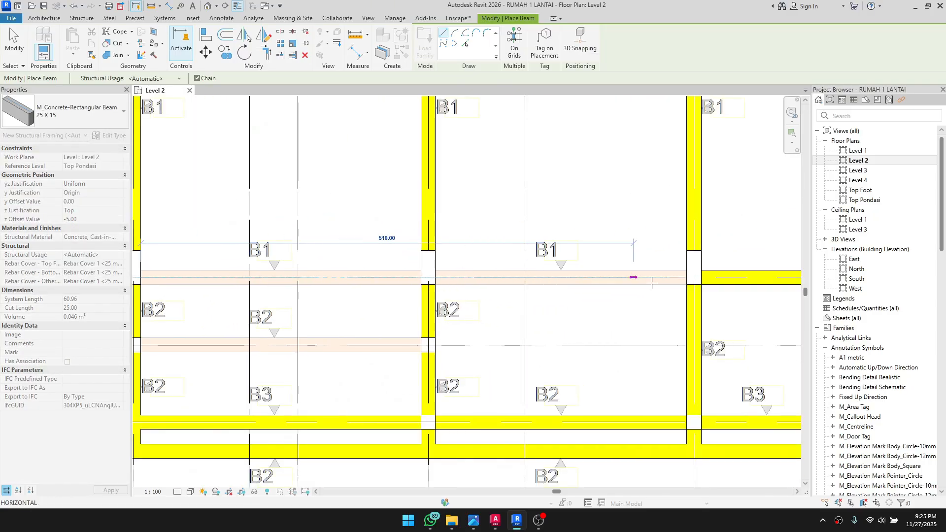
scroll(655, 281, "up", 2)
left_click(643, 267)
scroll(414, 311, "down", 3)
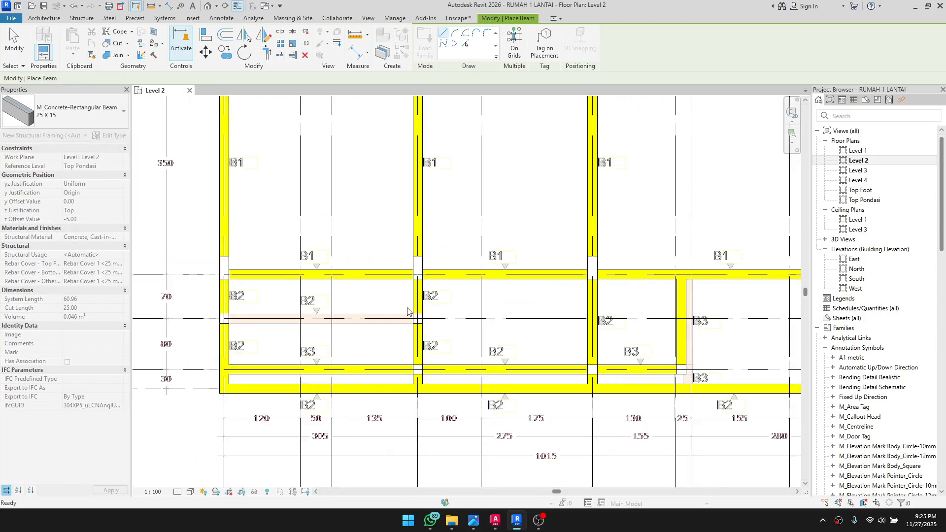
key("Escape")
key("Escape")
Step: Create a similar 25 x 15 beam over the B2 outline on grid 10, between the columns on grids A and D
scroll(226, 315, "up", 3)
right_click(269, 249)
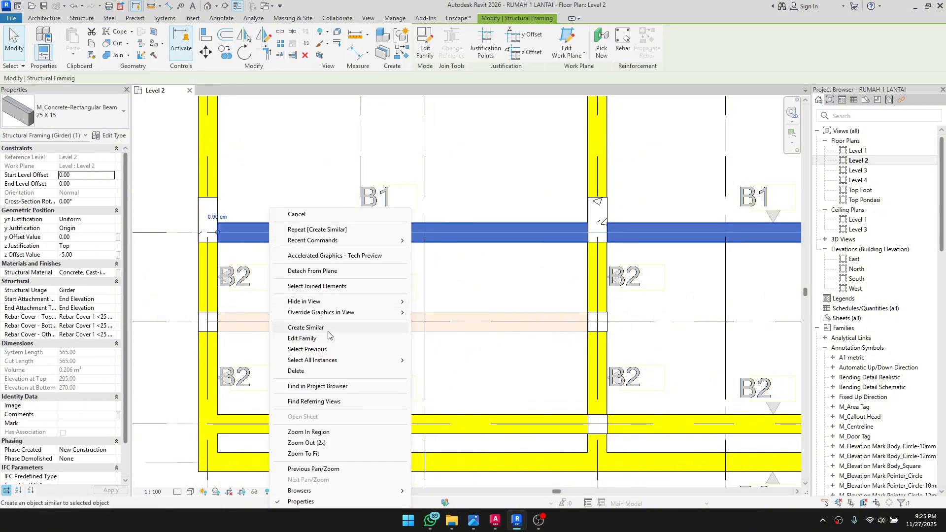
left_click(305, 328)
scroll(216, 300, "up", 2)
scroll(223, 317, "down", 1)
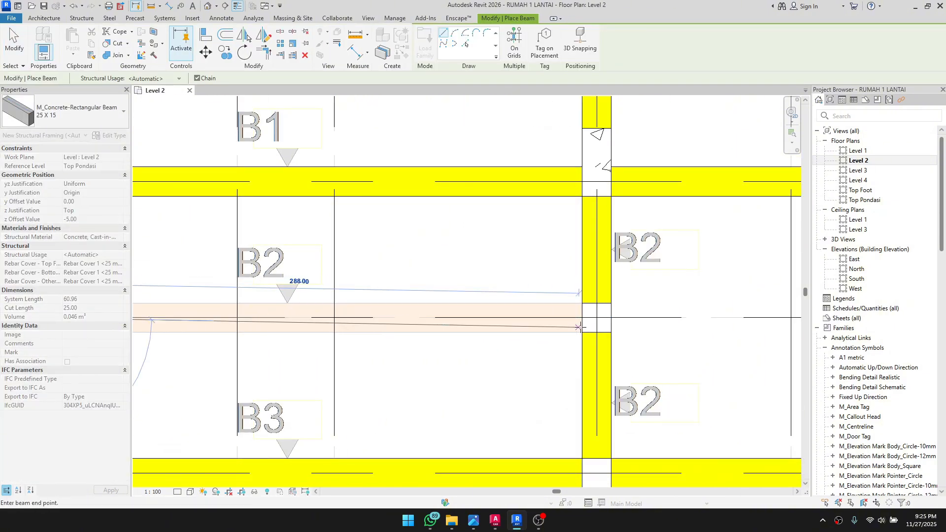
left_click(582, 319)
scroll(420, 318, "down", 3)
key("Escape")
key("Escape")
Step: Check the Level 2 beam layout against the imported plan from grid 7 to grid 11 for missing beams
scroll(434, 311, "down", 3)
middle_click_drag(439, 308, 348, 323)
scroll(348, 324, "down", 5)
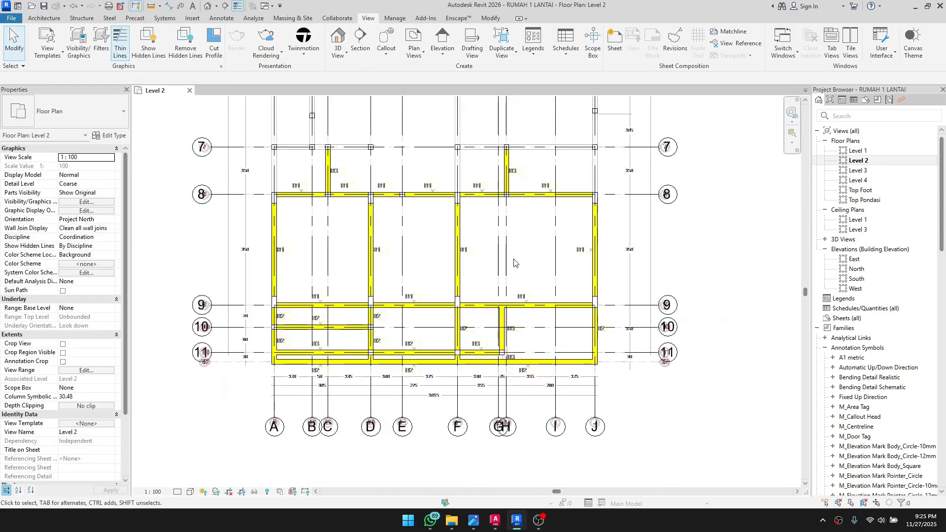
scroll(515, 321, "up", 4)
scroll(511, 348, "down", 2)
middle_click_drag(511, 348, 503, 423)
scroll(347, 231, "up", 2)
scroll(450, 352, "down", 3)
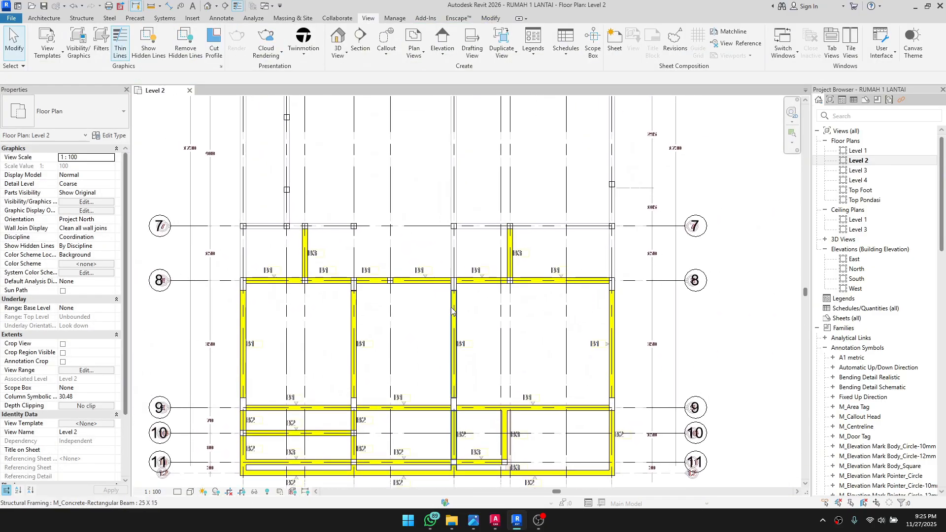
scroll(440, 307, "down", 2)
middle_click_drag(440, 306, 454, 253)
scroll(436, 301, "up", 1)
scroll(431, 316, "down", 1)
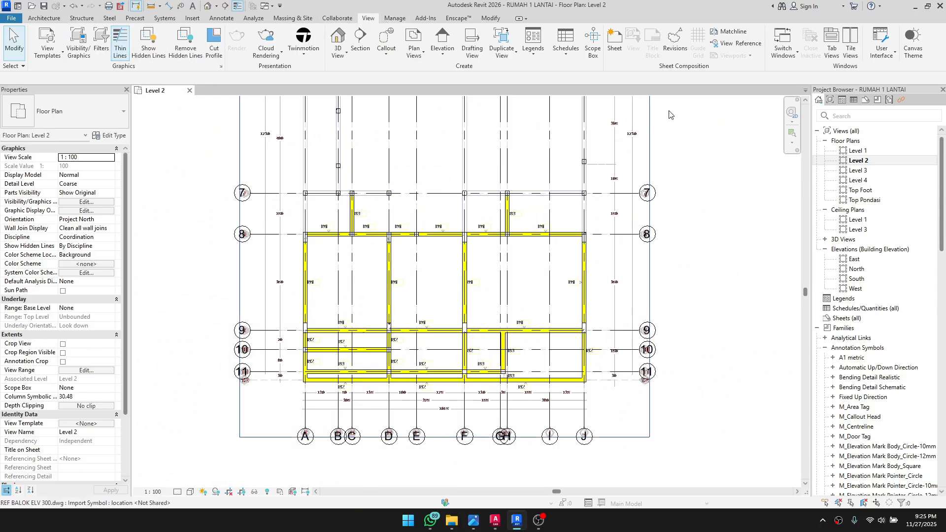
Step: Open the {3D} view and examine how the Level 2 beams meet the columns from the left side
left_click(825, 239)
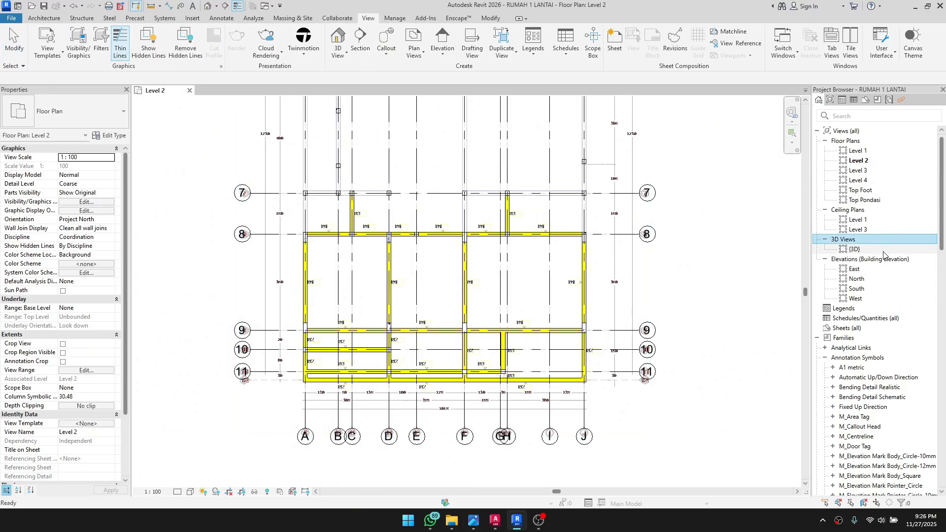
double_click(857, 249)
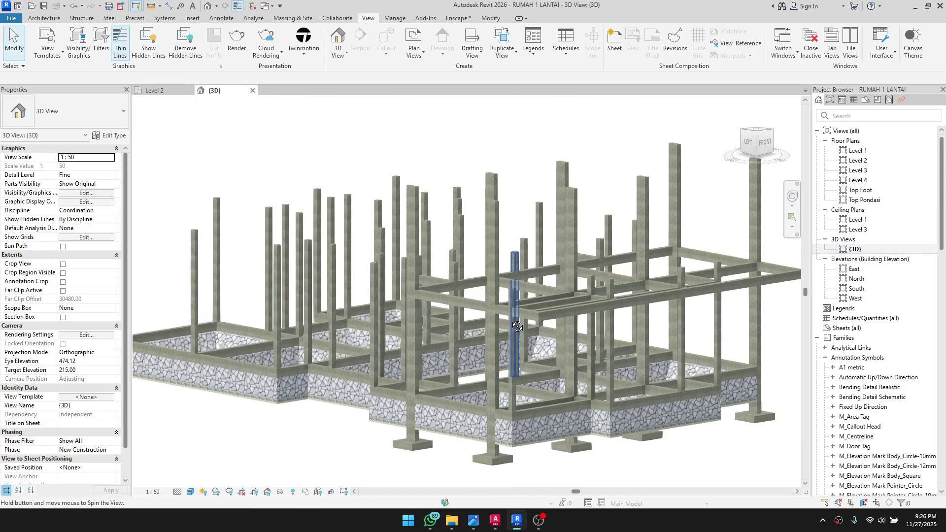
middle_click_drag(518, 327, 602, 323, "shift")
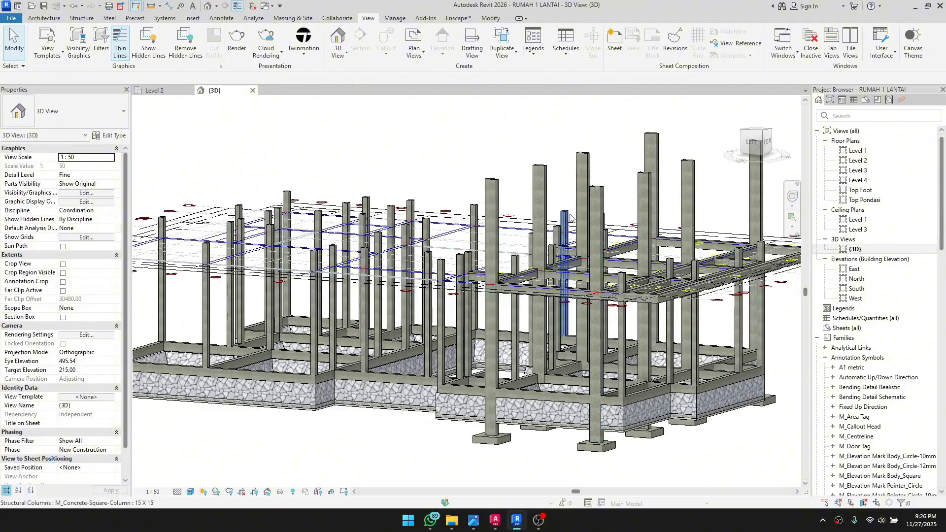
scroll(570, 219, "down", 1)
middle_click_drag(604, 268, 675, 288, "shift")
scroll(756, 354, "up", 2)
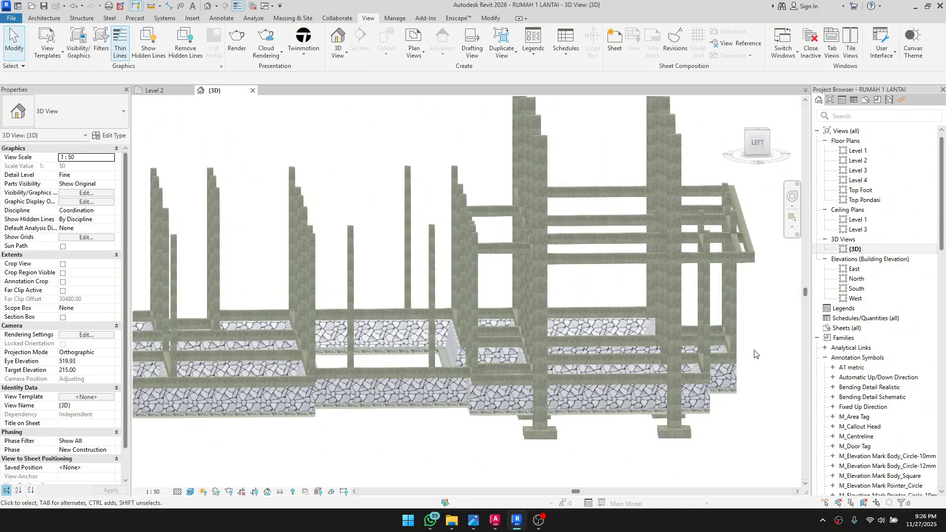
middle_click_drag(754, 354, 721, 338, "shift")
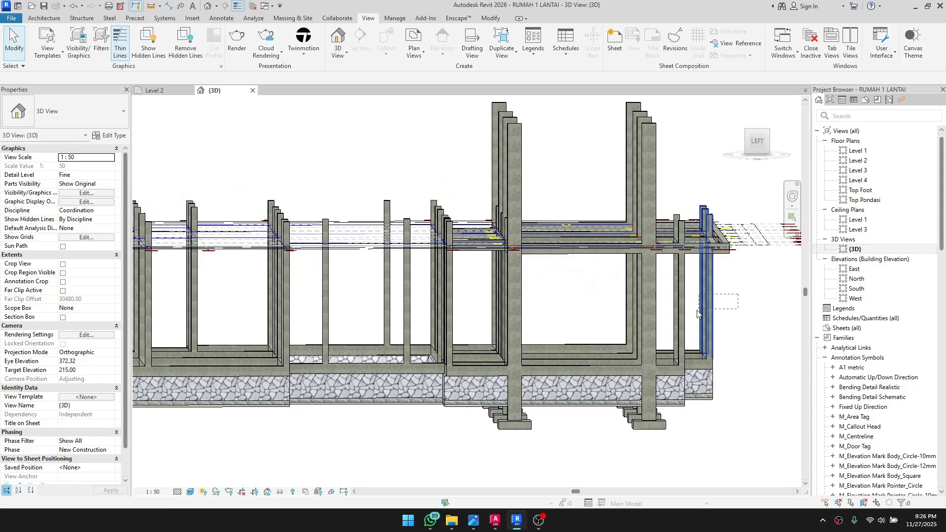
Step: Select the five 15 x 15 square columns on grids 10 and 11 and examine their height relative to the beams
left_click_drag(697, 313, 678, 323)
middle_click_drag(678, 323, 598, 357, "shift")
scroll(638, 401, "down", 3)
scroll(645, 393, "up", 2)
scroll(595, 325, "up", 1)
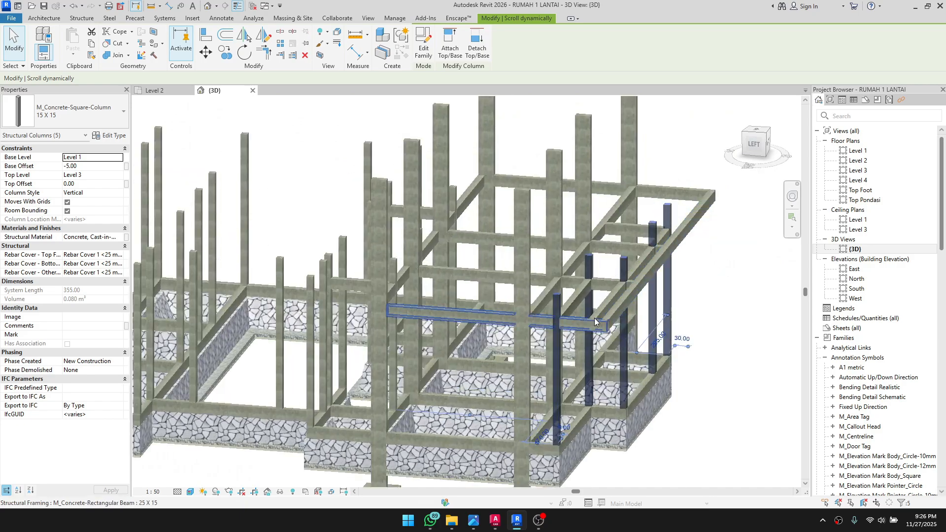
middle_click_drag(594, 320, 618, 294, "shift")
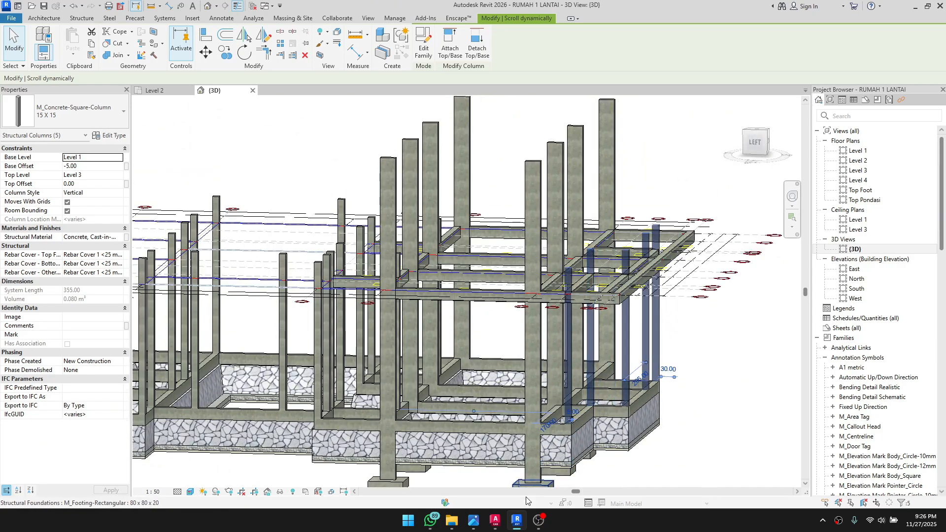
Step: Switch to AutoCAD's RUMAH 1 LANTAI drawing and examine the column and beam heights in sections A-A and B-B
left_click(495, 515)
left_click(440, 476)
scroll(557, 270, "down", 9)
scroll(574, 269, "up", 5)
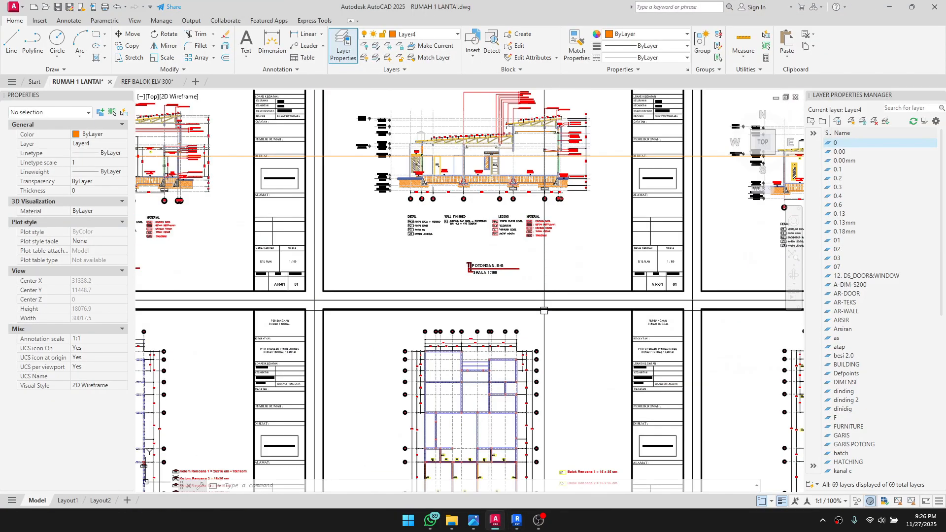
scroll(557, 184, "up", 5)
scroll(545, 176, "down", 8)
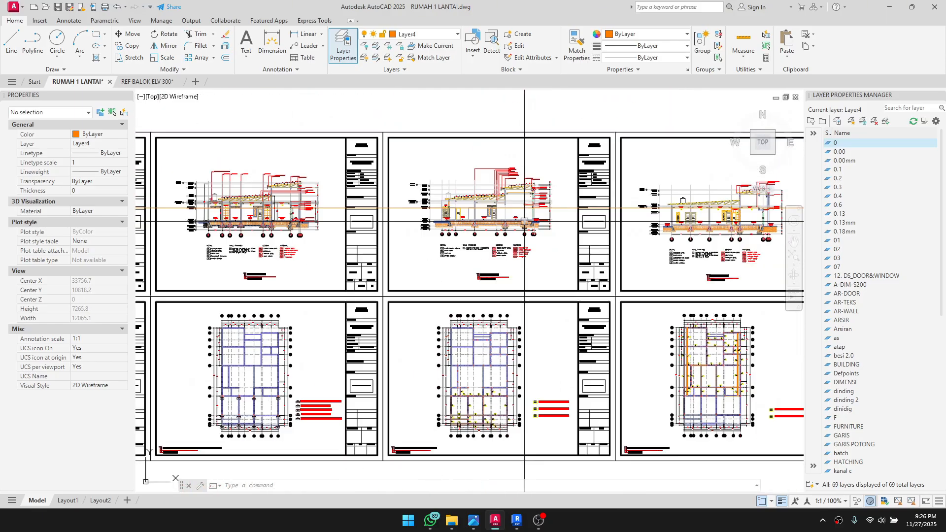
scroll(513, 196, "up", 2)
scroll(493, 261, "up", 7)
scroll(375, 210, "down", 2)
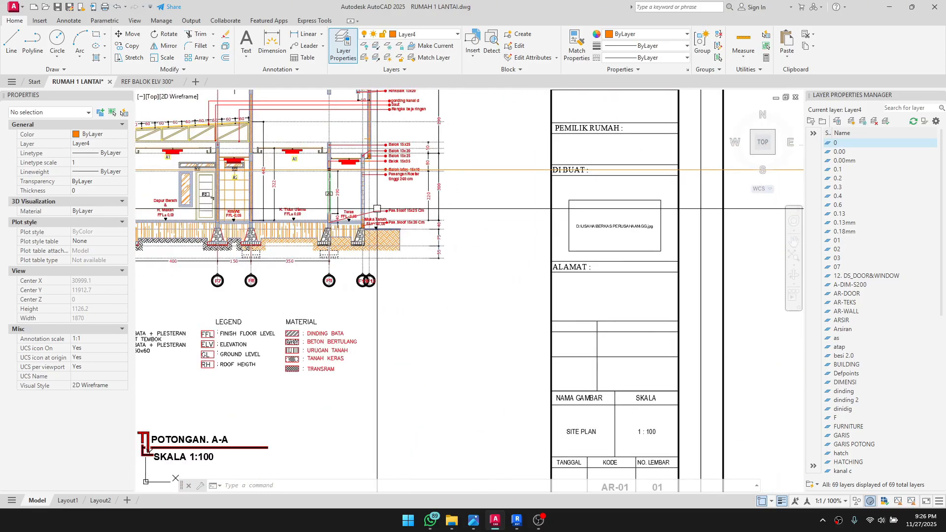
middle_click_drag(750, 229, 538, 255)
middle_click_drag(615, 228, 286, 252)
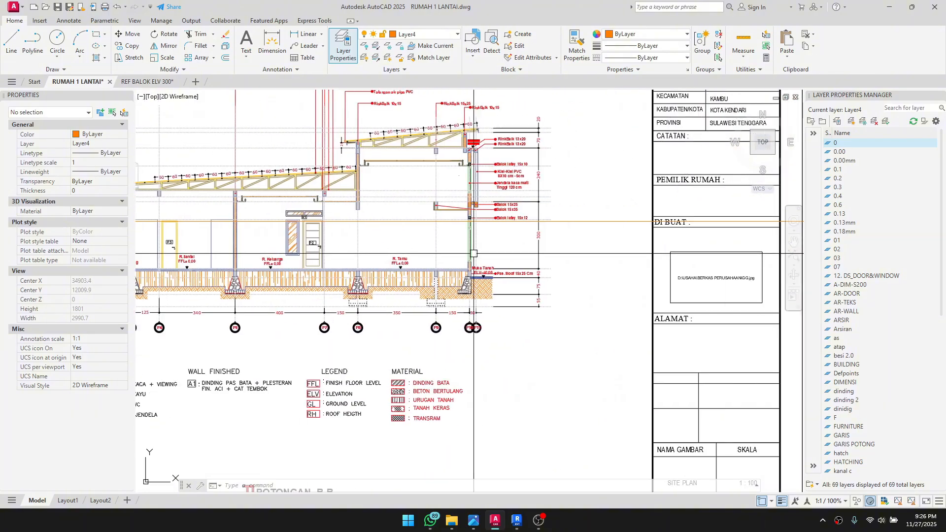
Step: Examine the beam and column heights around Kamar Tidur in the section beside B-B
scroll(441, 216, "up", 2)
scroll(534, 238, "down", 6)
middle_click_drag(534, 239, 263, 239)
scroll(535, 231, "up", 10)
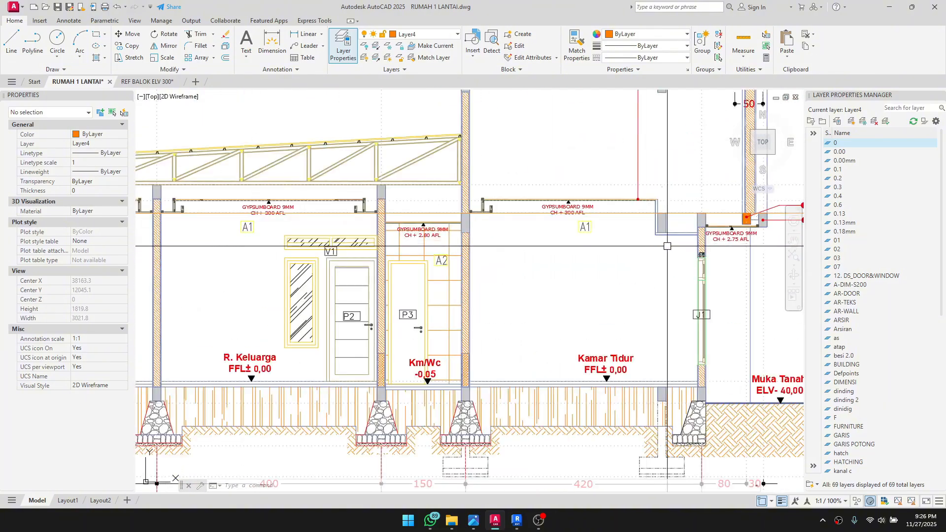
scroll(489, 249, "down", 4)
scroll(489, 250, "down", 6)
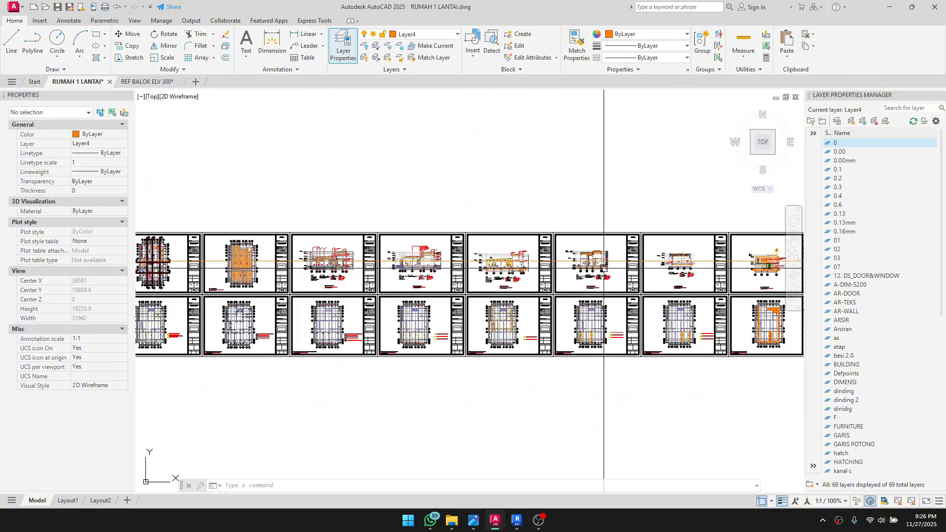
scroll(612, 253, "up", 5)
scroll(460, 256, "down", 5)
scroll(418, 258, "up", 4)
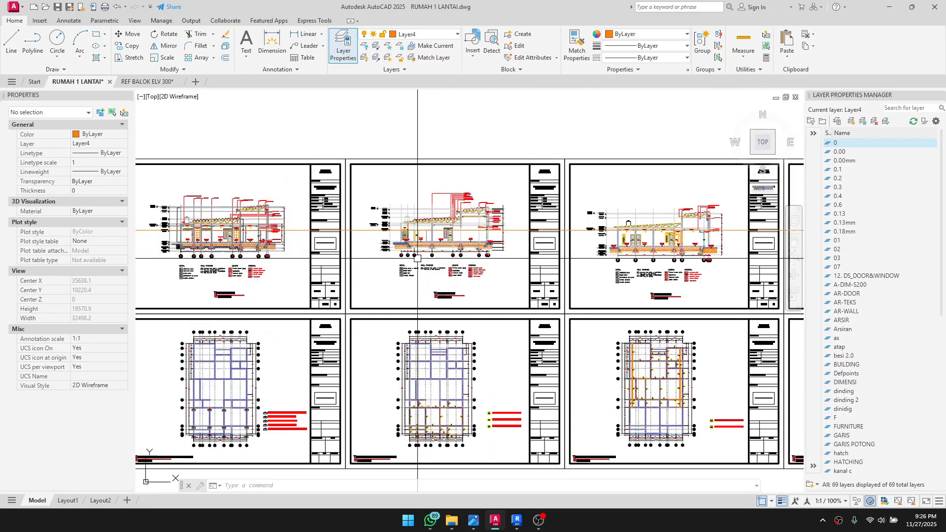
Step: Examine the beam labels and height dimensions around K. Tidur Utama and Teras in section A-A
scroll(437, 202, "up", 12)
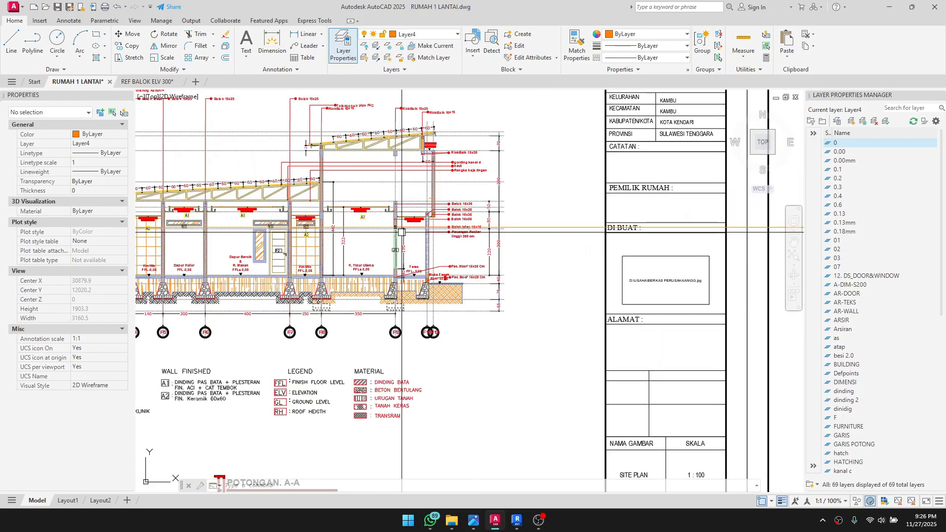
scroll(443, 207, "down", 4)
scroll(472, 212, "up", 3)
scroll(517, 219, "down", 3)
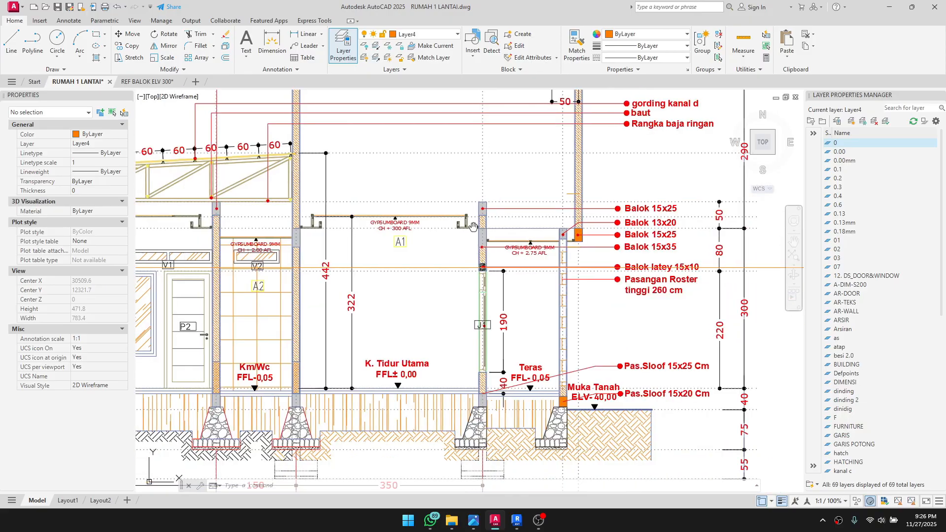
scroll(553, 225, "up", 1)
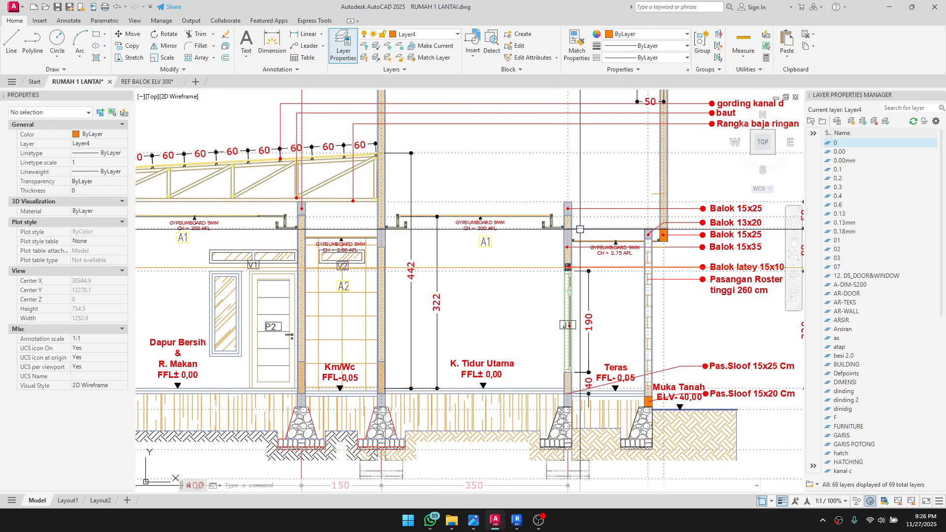
middle_click_drag(580, 229, 417, 245)
scroll(458, 245, "down", 2)
scroll(417, 262, "down", 2)
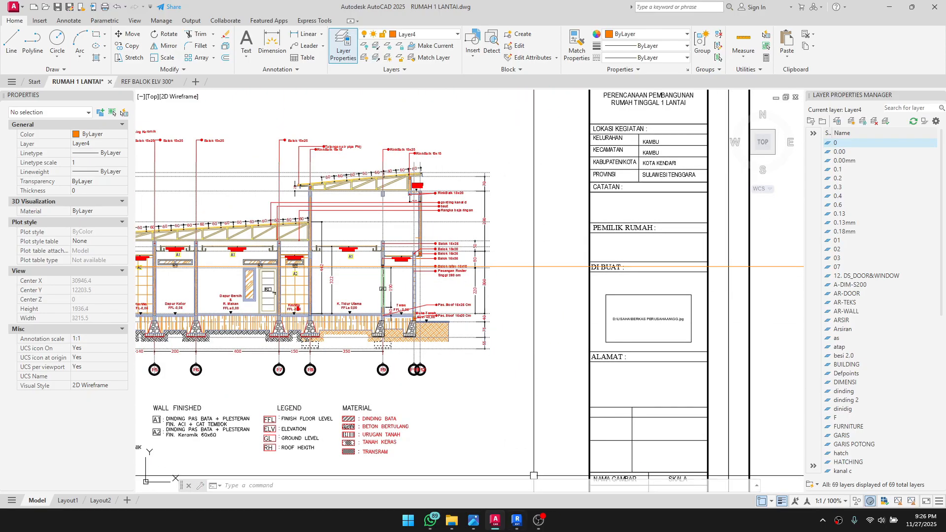
Step: Switch to Revit and set the top level of the five 15 x 15 columns on grids 10 and 11 to Level 2
left_click(515, 524)
scroll(521, 401, "down", 2)
middle_click_drag(522, 401, 633, 353, "shift")
scroll(675, 372, "up", 3)
left_click_drag(581, 355, 570, 362)
middle_click_drag(571, 362, 582, 400, "shift")
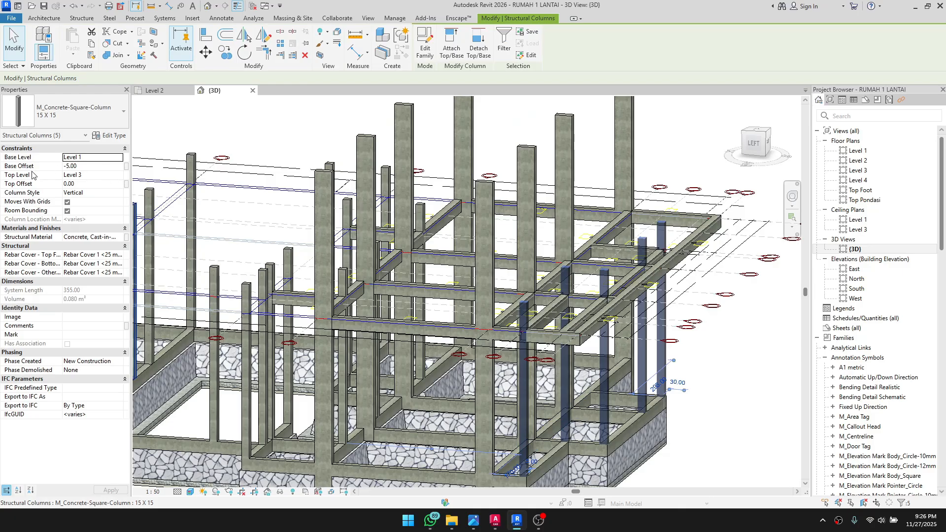
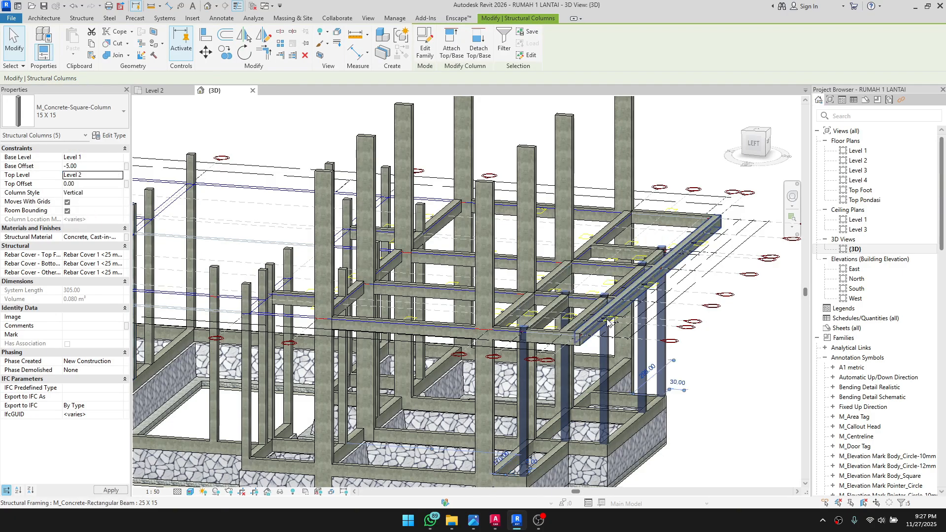
key("Escape")
Step: Examine the junctions between the five 15 x 15 columns and the Level 2 edge beams in the 3D view
scroll(591, 298, "up", 6)
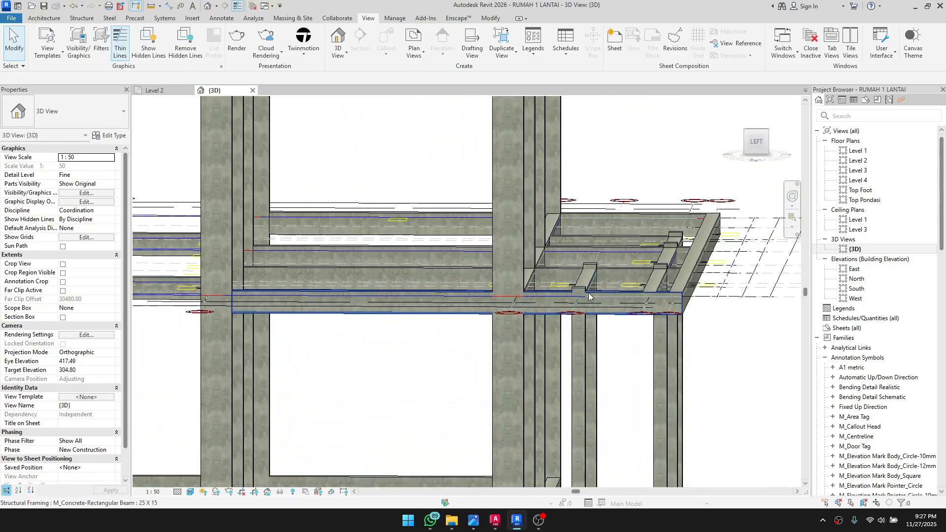
scroll(589, 296, "down", 3)
middle_click_drag(589, 296, 589, 347, "shift")
left_click(493, 316)
left_click(664, 438)
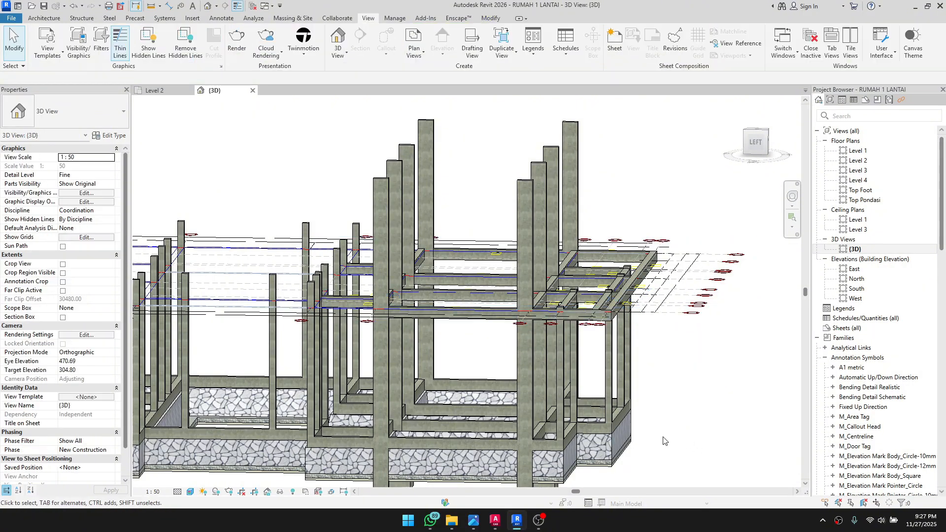
Step: Select the five 15 x 15 columns on grids 10 and 11 and compare their tops with the beams from the left side
middle_click_drag(663, 440, 580, 382, "shift")
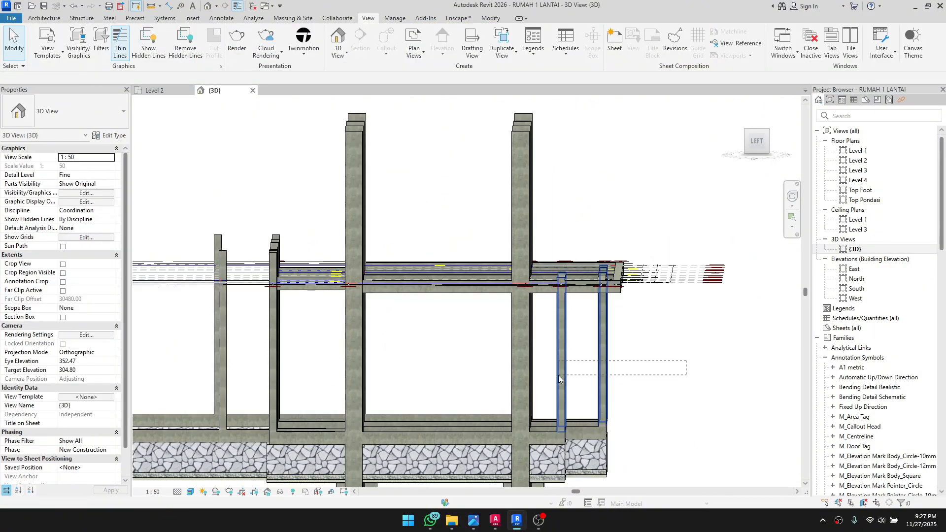
left_click_drag(559, 375, 559, 376)
scroll(564, 243, "up", 4)
middle_click_drag(564, 244, 512, 288, "shift")
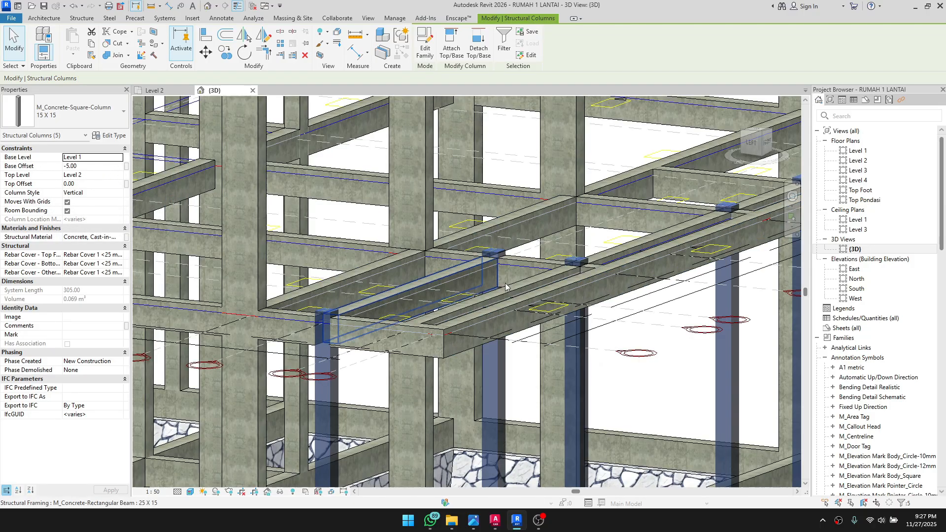
scroll(492, 302, "down", 3)
scroll(429, 311, "up", 4)
key("Escape")
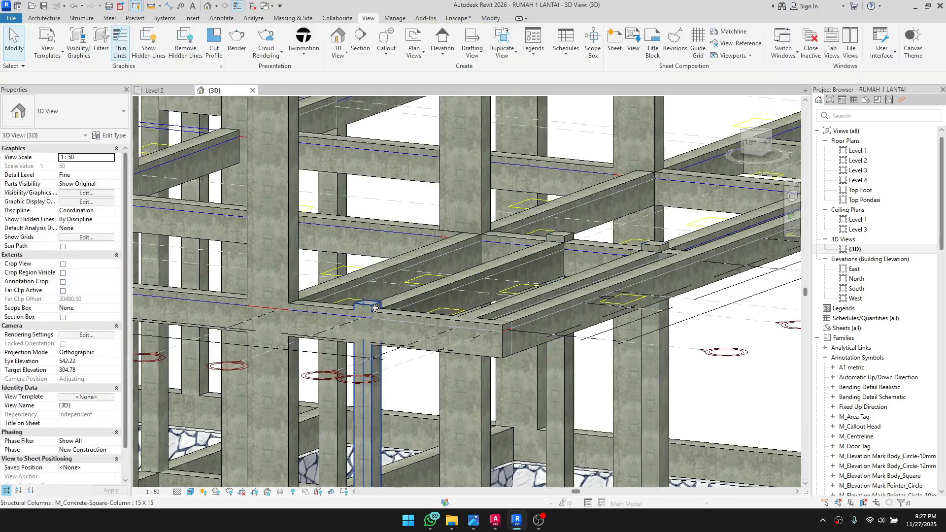
scroll(376, 309, "down", 4)
middle_click_drag(401, 332, 456, 279, "shift")
scroll(449, 275, "up", 5)
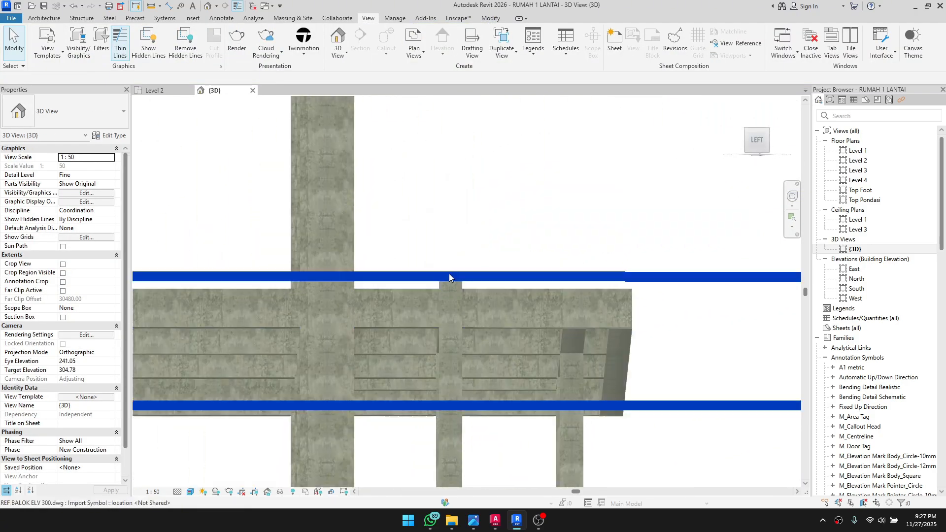
scroll(453, 291, "down", 6)
middle_click_drag(473, 326, 526, 403, "shift")
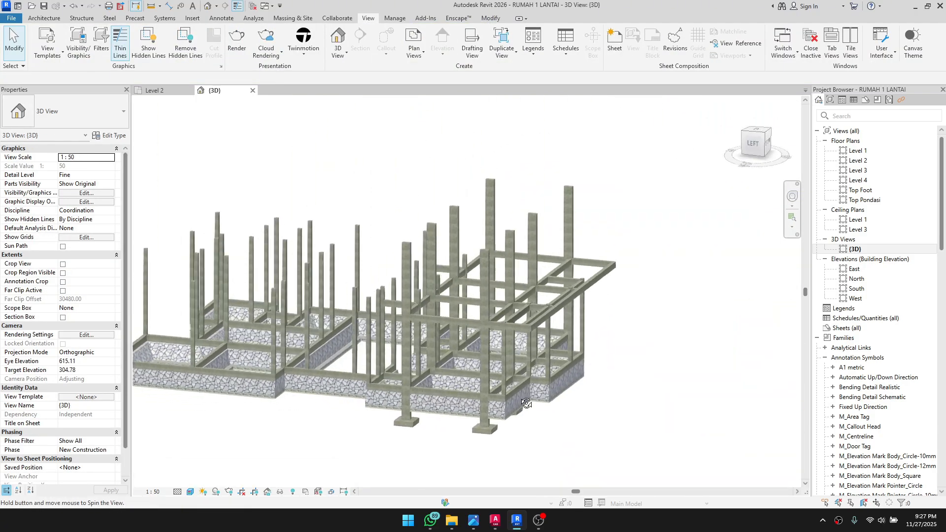
Step: Select the 25 x 15 edge beam on the building's left side and check its level offsets and z offset
scroll(493, 315, "up", 4)
left_click(453, 308)
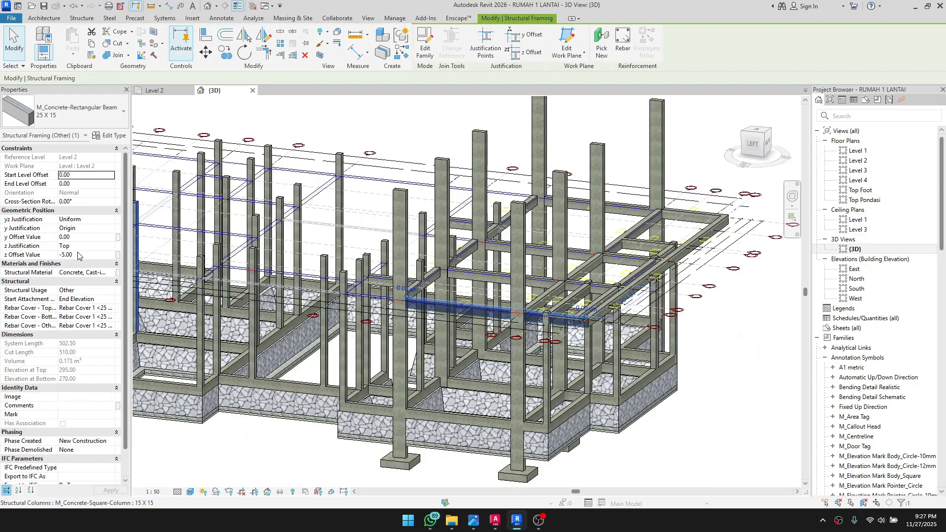
scroll(497, 323, "up", 2)
middle_click_drag(493, 340, 534, 311, "shift")
scroll(529, 308, "down", 1)
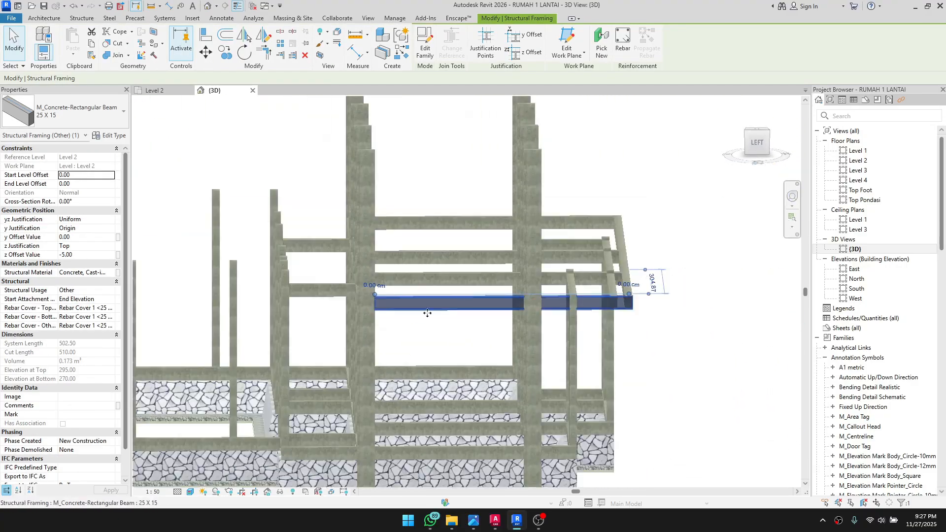
scroll(427, 312, "down", 1)
middle_click_drag(427, 313, 484, 354, "shift")
scroll(438, 301, "up", 4)
scroll(481, 316, "up", 2)
key("Escape")
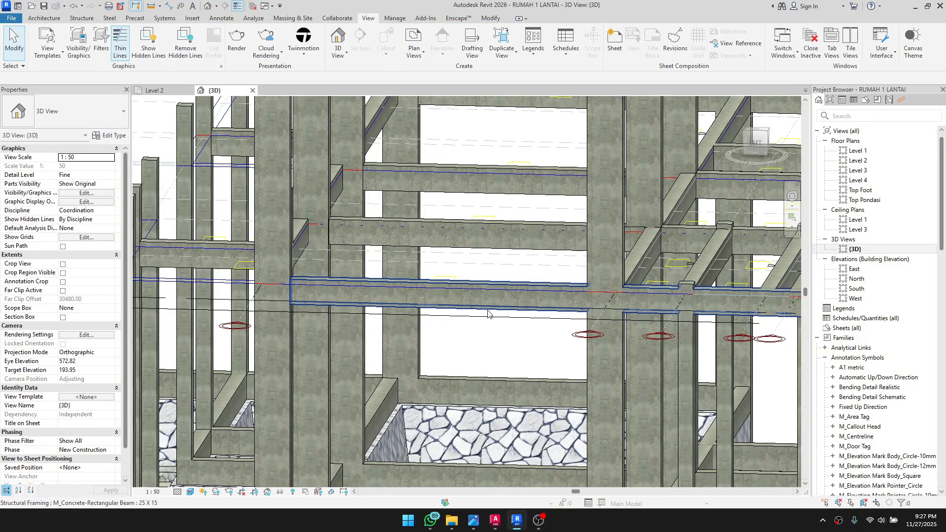
Step: Reselect the left edge beam and examine its position relative to the columns it meets
left_click(487, 313)
scroll(369, 315, "down", 2)
middle_click_drag(369, 316, 370, 295, "shift")
scroll(372, 311, "up", 1)
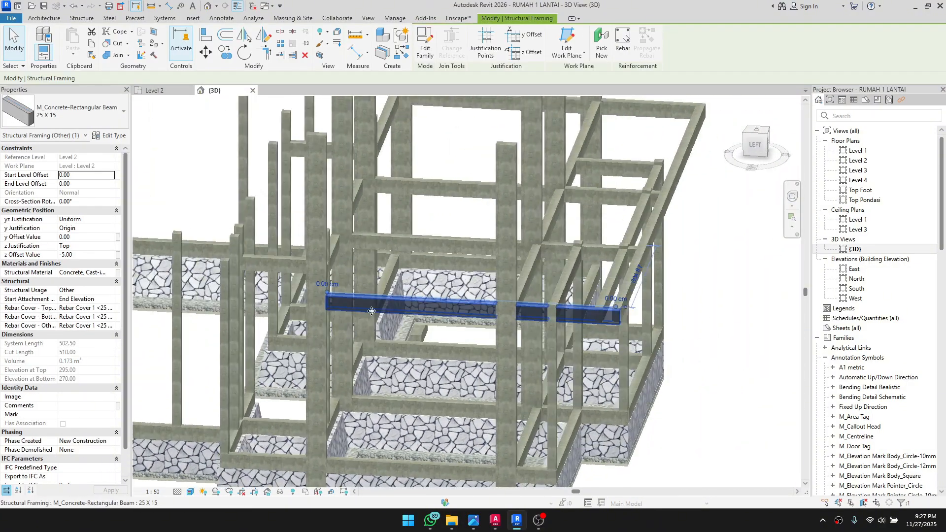
scroll(76, 267, "down", 1)
scroll(76, 266, "up", 1)
scroll(143, 290, "up", 1)
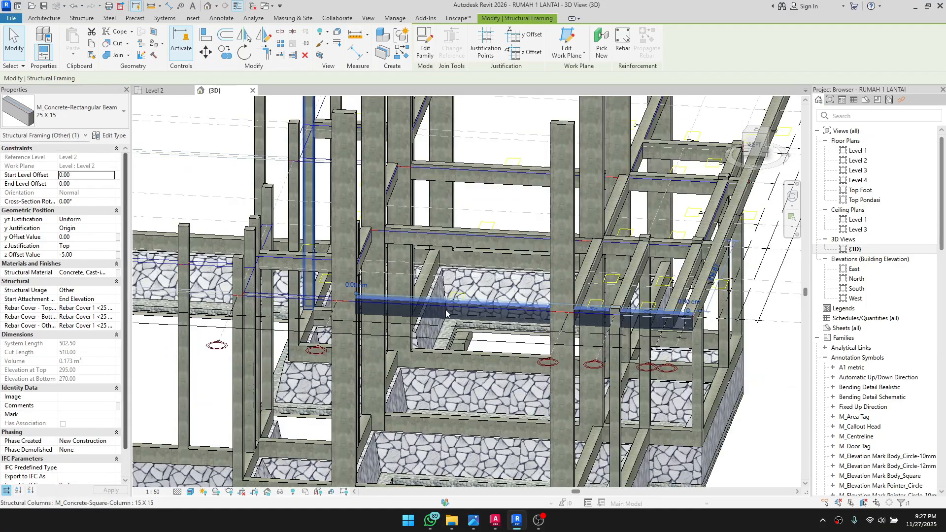
scroll(526, 337, "down", 2)
middle_click_drag(528, 338, 548, 309, "shift")
Step: Select all thirteen Level 2 25 x 15 beams and open their z offset value for editing
key("Escape")
scroll(464, 320, "up", 2)
scroll(465, 320, "down", 1)
middle_click_drag(466, 319, 381, 277, "shift")
scroll(467, 272, "down", 3)
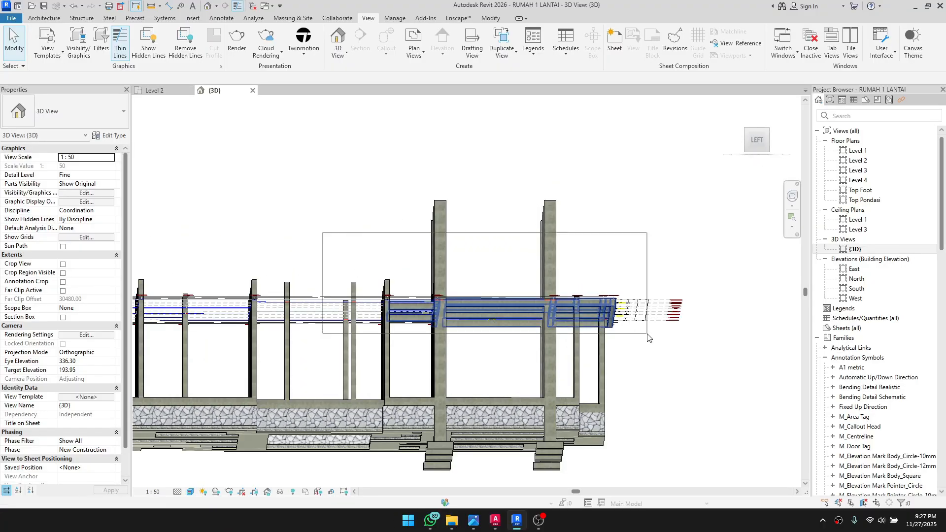
left_click_drag(651, 349, 652, 350)
middle_click_drag(652, 350, 424, 374, "shift")
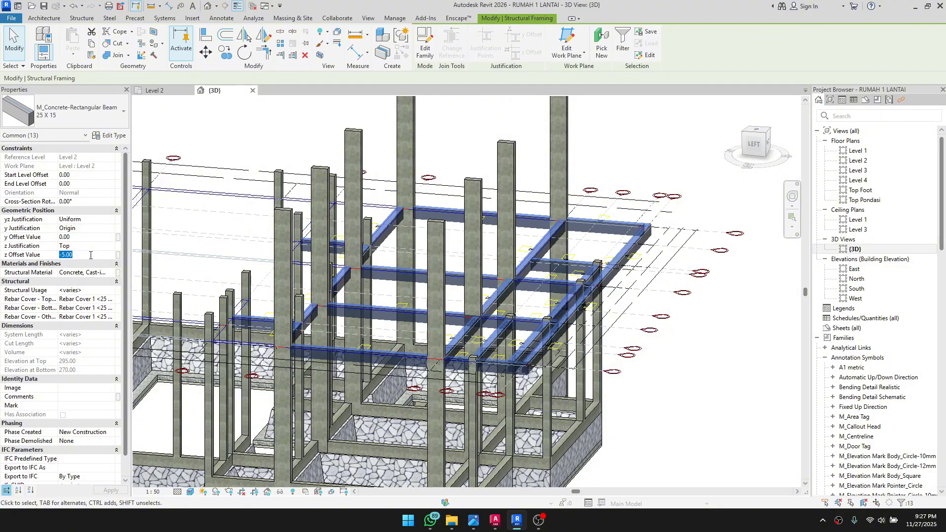
left_click(701, 376)
scroll(546, 320, "up", 2)
scroll(458, 322, "down", 4)
middle_click_drag(458, 322, 589, 480, "shift")
Step: Switch to AutoCAD and compare the beam sizes and heights between grids F7 and F12 in section A-A
left_click(496, 520)
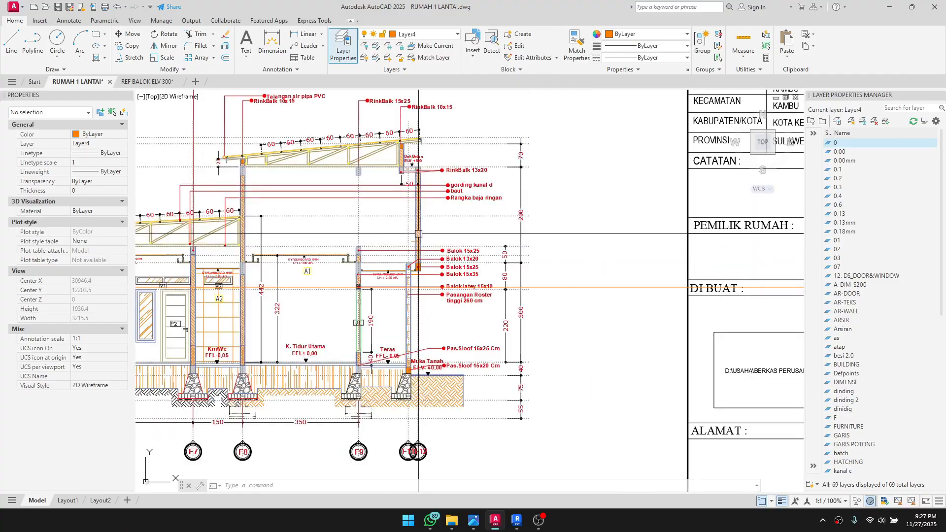
scroll(394, 270, "up", 2)
scroll(425, 271, "down", 4)
scroll(472, 344, "up", 2)
middle_click_drag(398, 316, 497, 460)
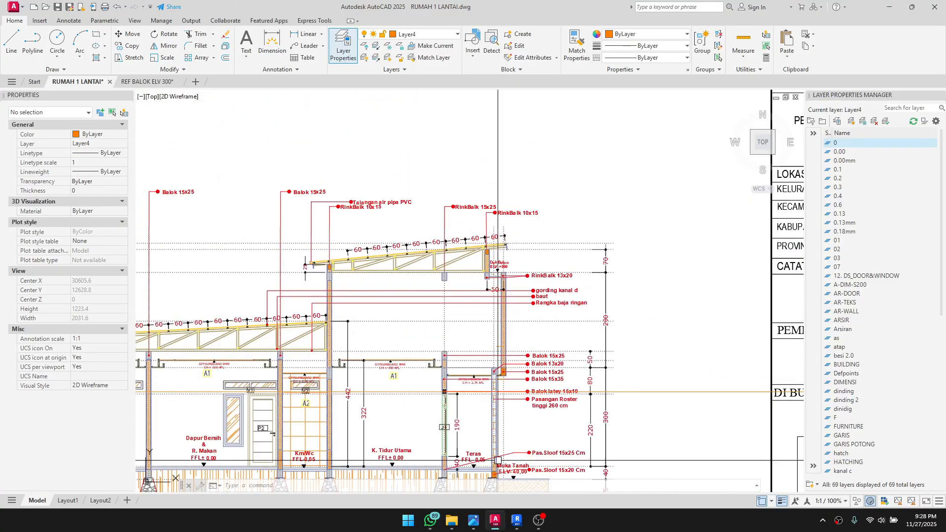
scroll(508, 340, "up", 4)
scroll(485, 199, "down", 4)
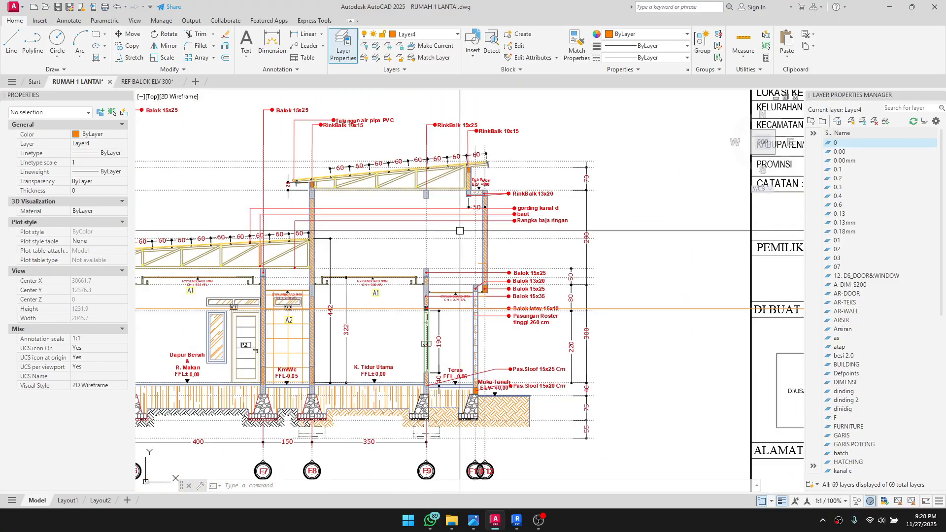
scroll(457, 251, "up", 2)
middle_click_drag(508, 362, 488, 279)
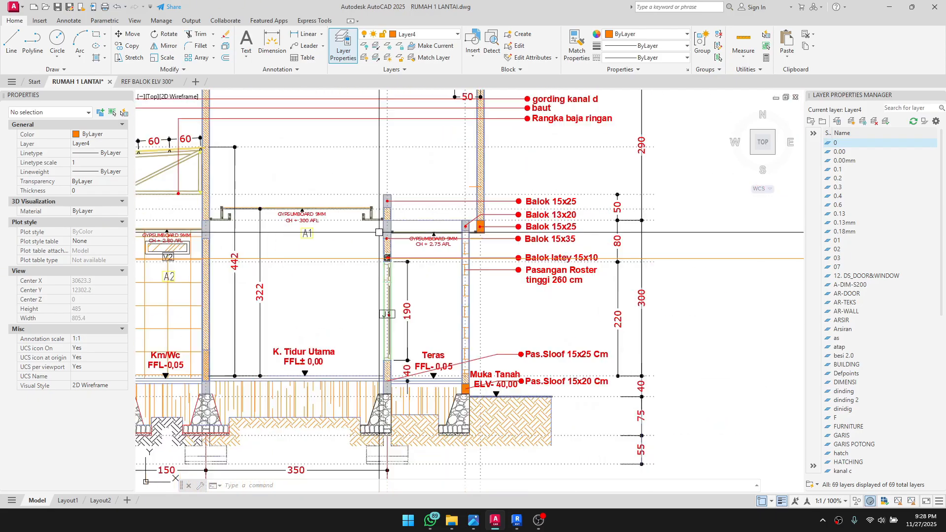
mouse_move(379, 232)
middle_mouse_down()
mouse_move(401, 296)
mouse_move(498, 284)
middle_mouse_up()
scroll(449, 241, "down", 3)
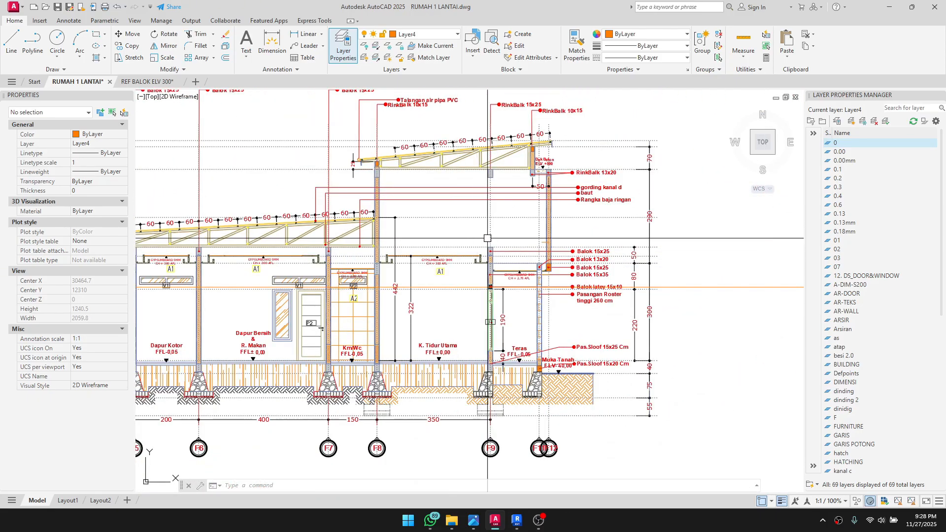
scroll(509, 289, "up", 3)
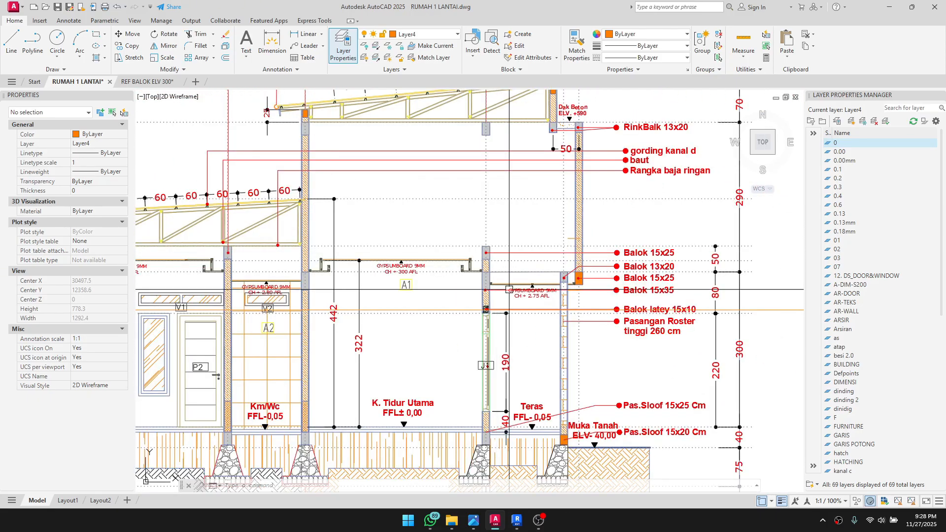
Step: Switch to Revit and examine the Level 2 beams and columns in the 3D view
left_click(517, 527)
scroll(412, 391, "up", 5)
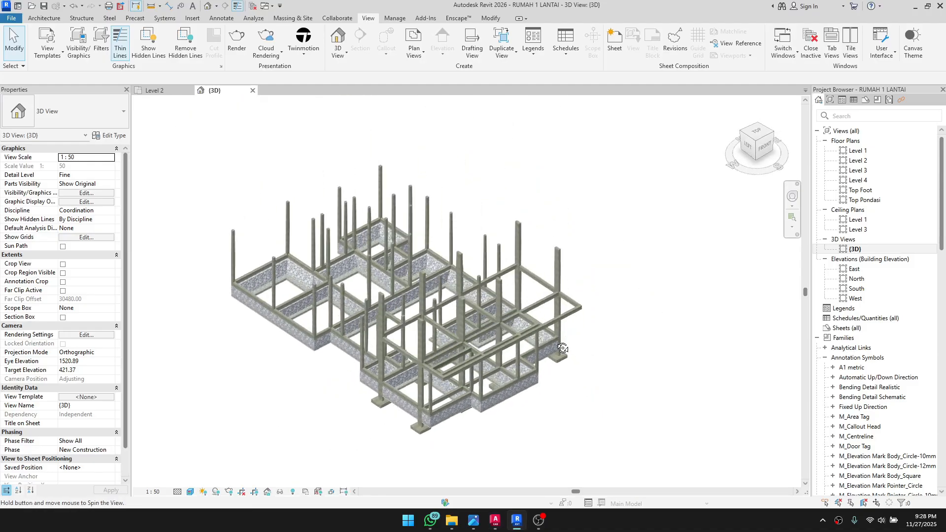
scroll(413, 391, "up", 2)
scroll(436, 341, "down", 3)
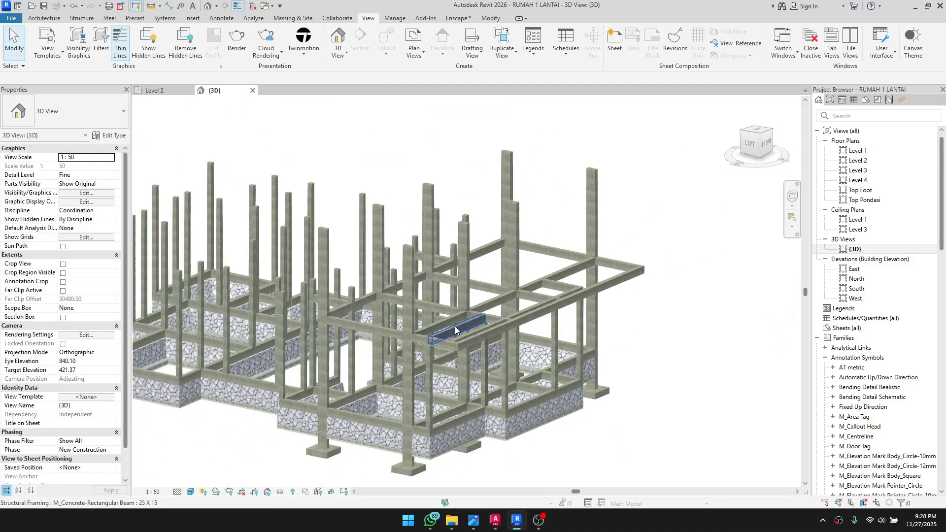
middle_click_drag(435, 335, 438, 408, "shift")
Step: Open the Level 2 floor plan and delete the imported REF BALOK ELV 300.dwg beam plan
double_click(887, 161)
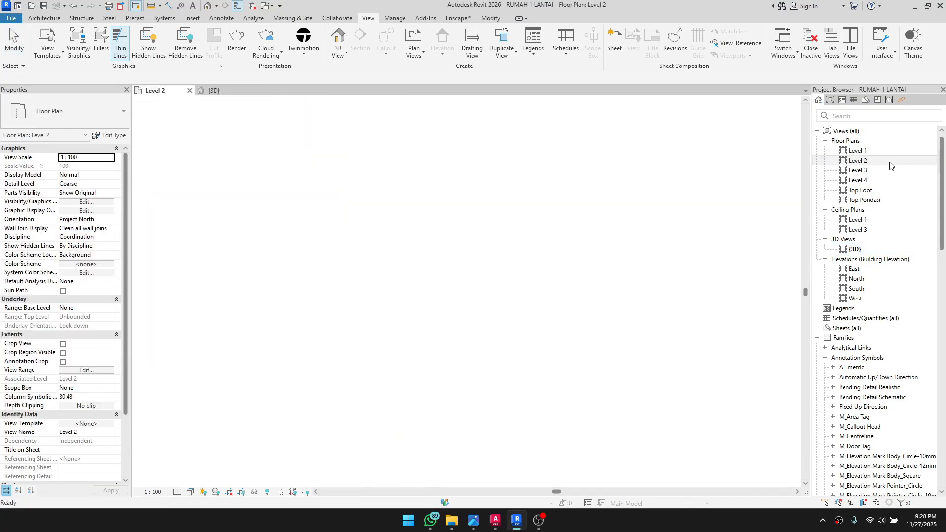
scroll(365, 443, "up", 3)
middle_click_drag(246, 474, 409, 385)
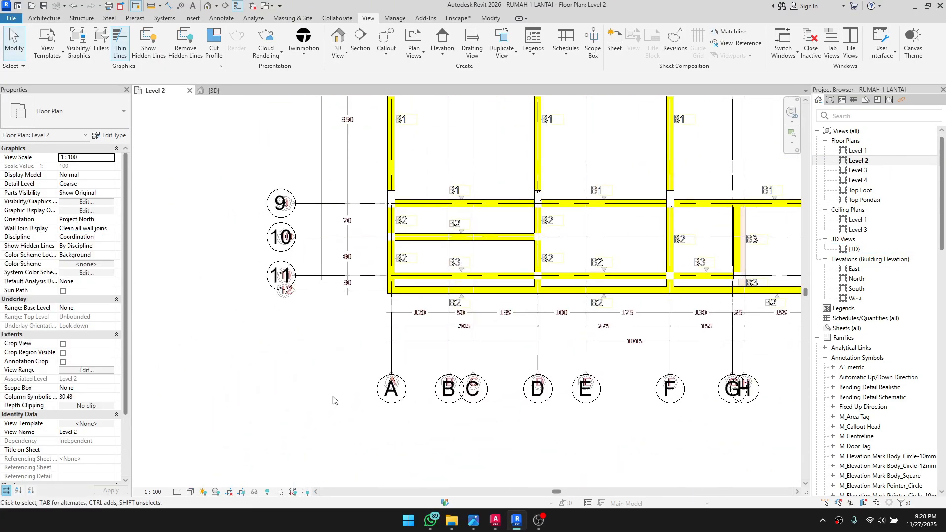
left_click(422, 351)
scroll(388, 446, "up", 5)
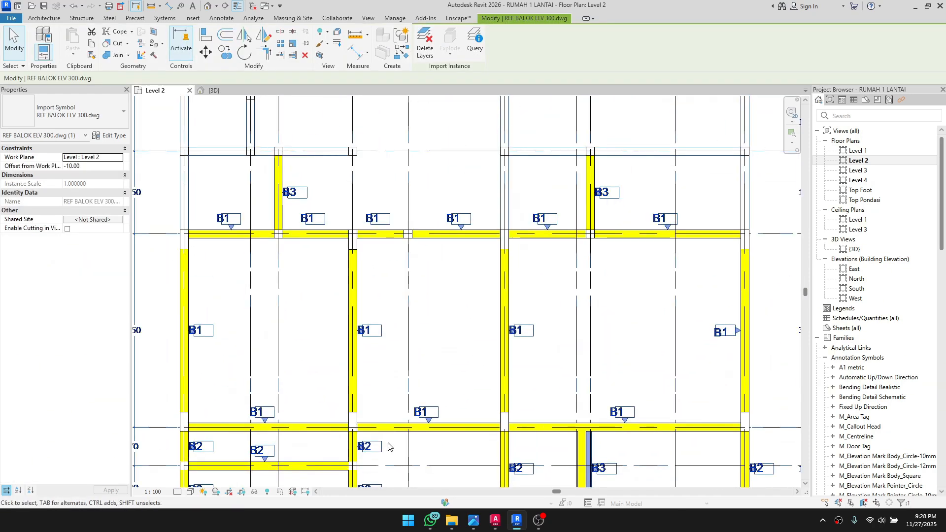
key("Delete")
scroll(355, 255, "up", 8)
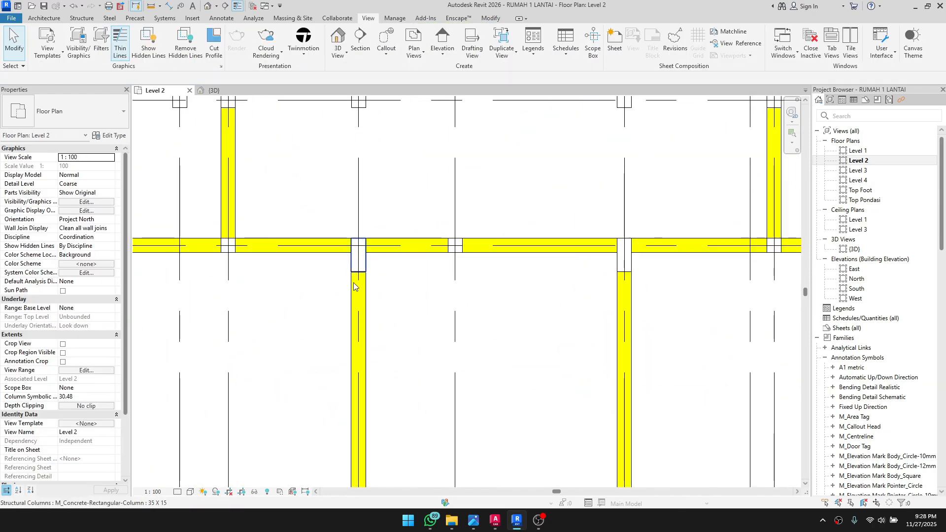
Step: Extend the end of the grid D beam below grid 8 to meet the column face
left_click(337, 230)
scroll(337, 230, "up", 1)
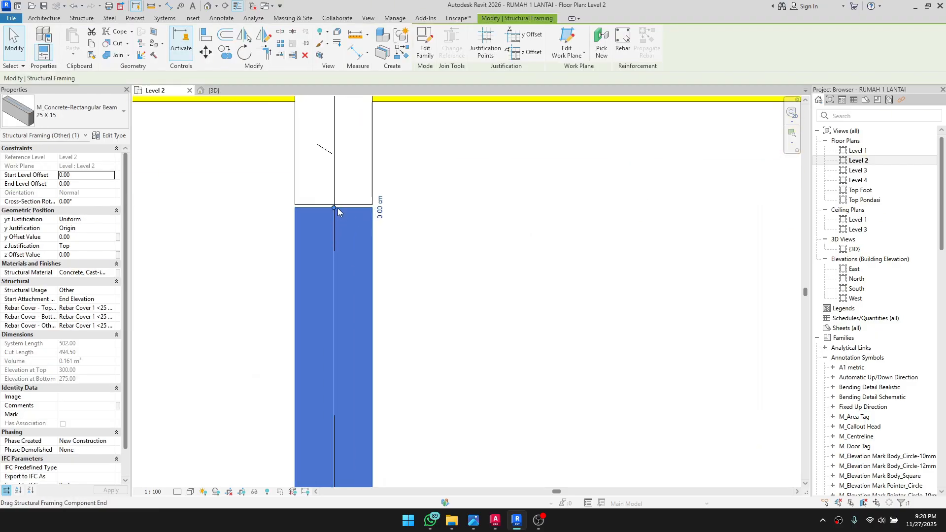
mouse_move(334, 207)
left_mouse_down()
mouse_move(334, 186)
mouse_move(334, 204)
left_mouse_up()
key("Escape")
scroll(338, 199, "up", 4)
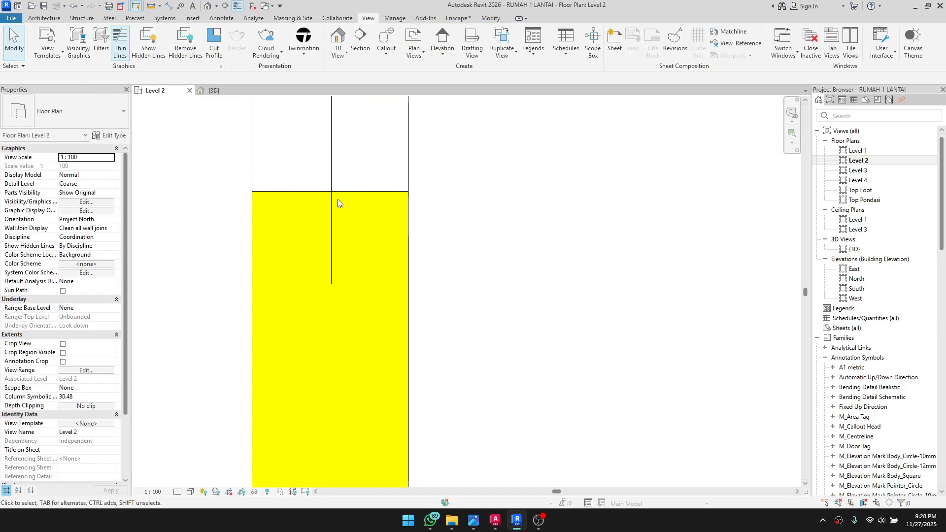
scroll(433, 252, "down", 11)
scroll(482, 353, "down", 5)
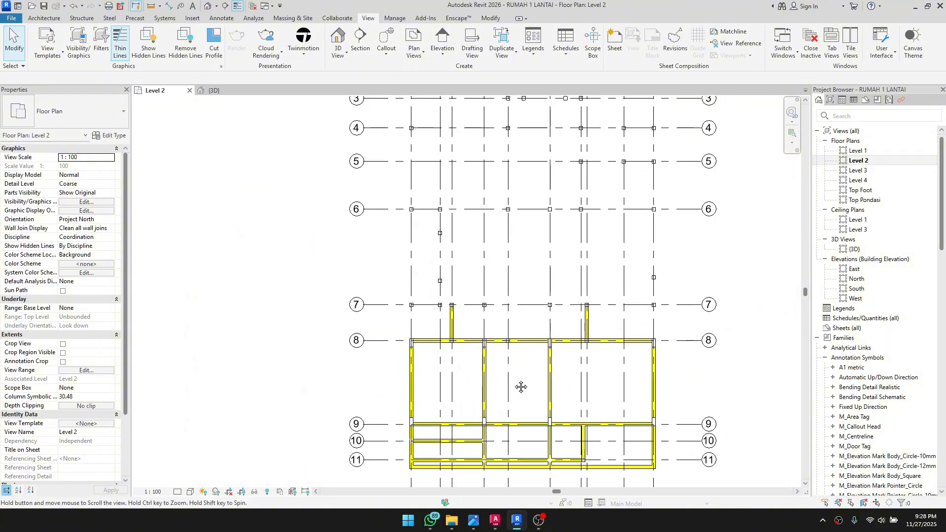
Step: Switch to the 3D view and inspect the Level 2 beams around the columns
key("ctrl+Tab")
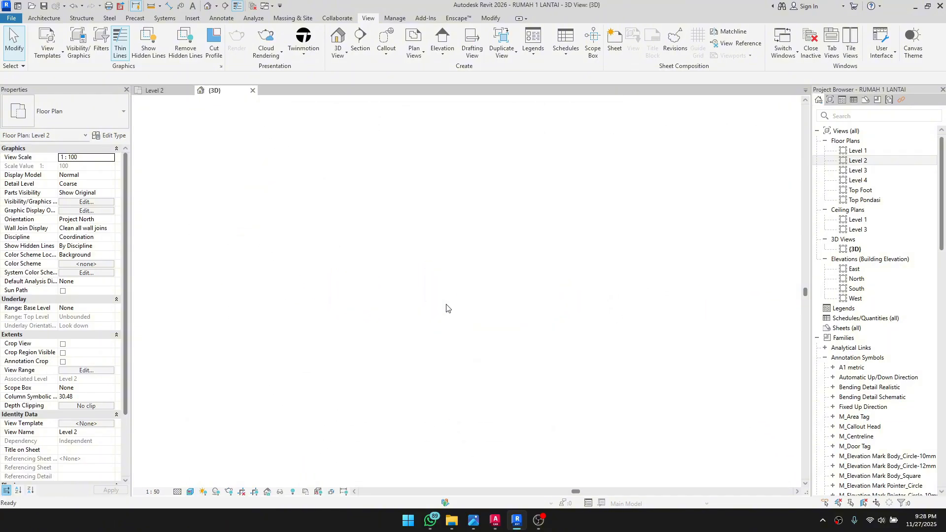
middle_click_drag(462, 357, 526, 304, "shift")
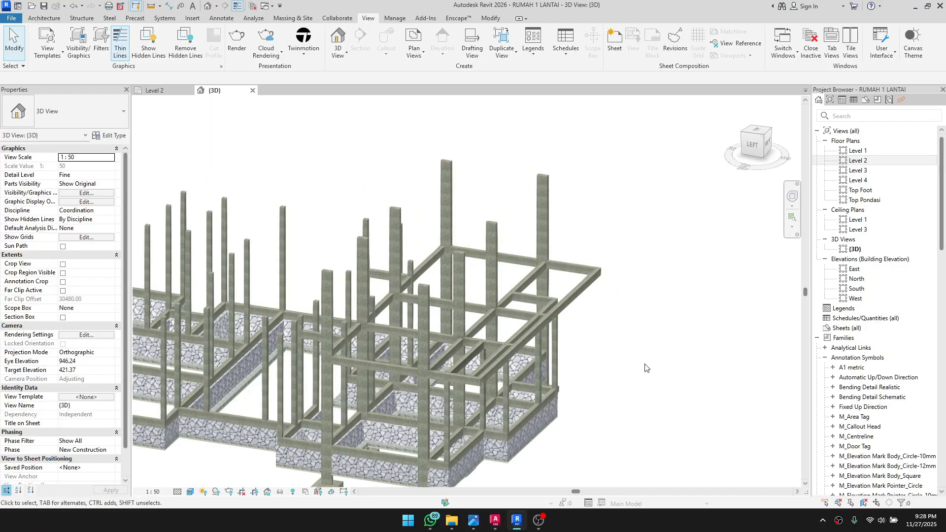
middle_click_drag(644, 370, 561, 484, "shift")
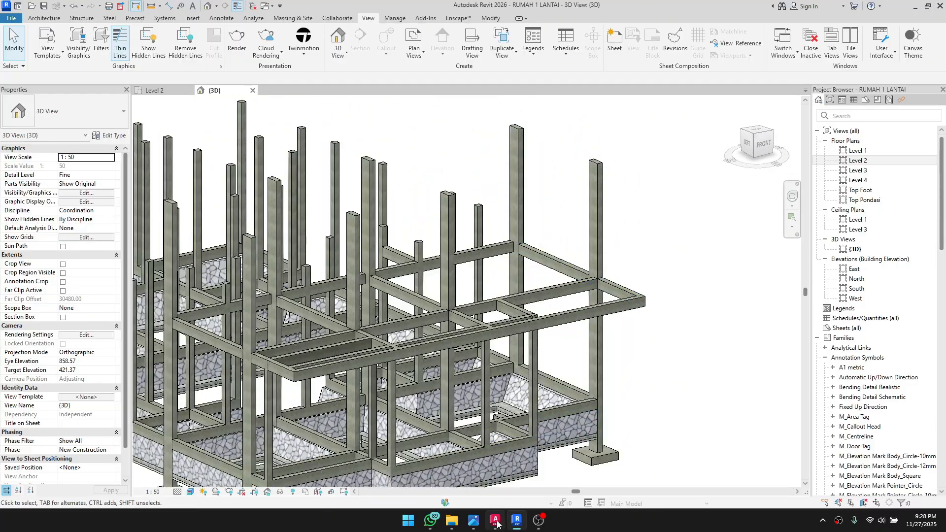
Step: Switch to AutoCAD and examine the column plan and the beam plans, including the B2 and B3 beam sizes for elevation +350
left_click(441, 470)
scroll(542, 291, "down", 5)
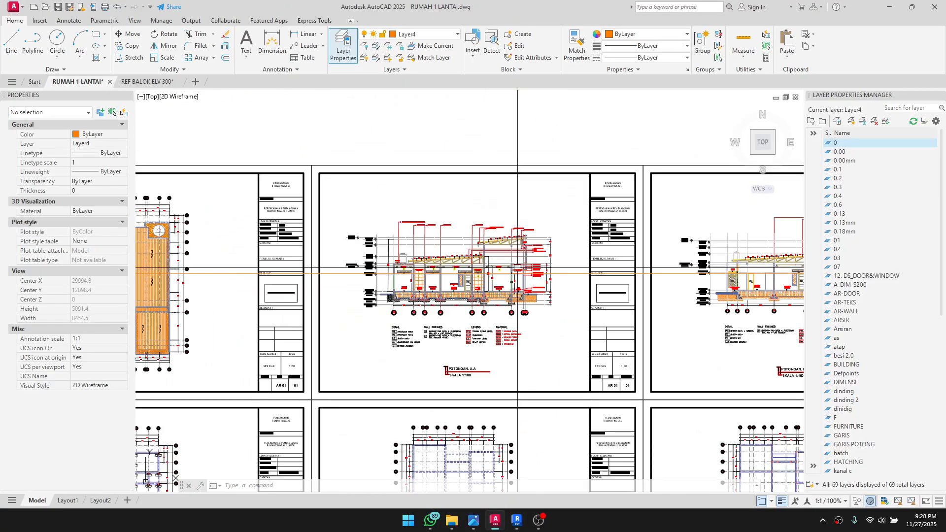
scroll(416, 363, "up", 4)
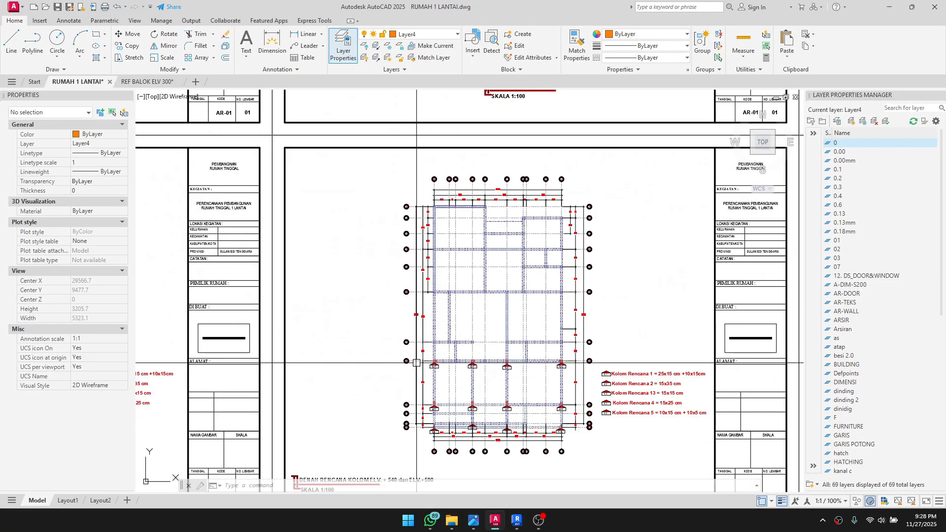
middle_click_drag(426, 443, 444, 308)
scroll(354, 368, "down", 2)
mouse_move(384, 376)
middle_mouse_down()
mouse_move(591, 382)
mouse_move(219, 334)
middle_mouse_up()
scroll(620, 306, "up", 6)
scroll(589, 329, "down", 4)
middle_click_drag(621, 329, 292, 335)
middle_click_drag(685, 343, 451, 290)
scroll(250, 306, "up", 6)
scroll(416, 315, "down", 6)
scroll(495, 182, "up", 4)
middle_click_drag(495, 181, 351, 402)
scroll(352, 402, "down", 2)
scroll(417, 234, "up", 4)
scroll(370, 300, "down", 6)
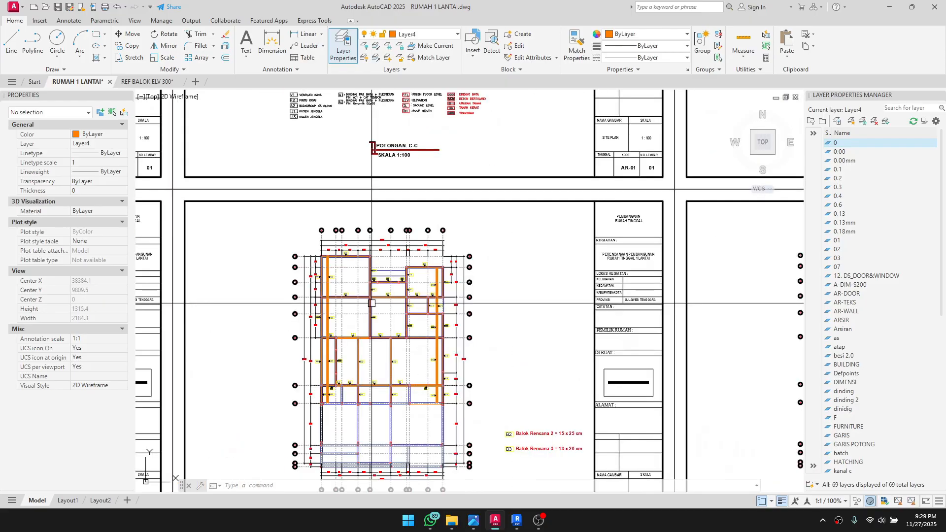
middle_click_drag(335, 353, 314, 324)
scroll(454, 275, "up", 4)
scroll(454, 275, "down", 6)
Step: Copy the elevation +350 beam plan and paste it into a new drawing near the origin
left_click(268, 241)
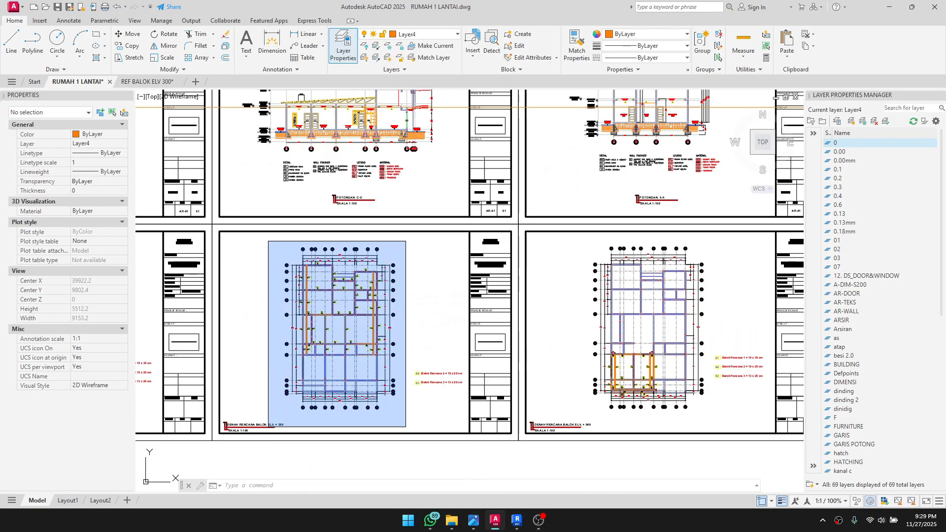
left_click(405, 427)
key("ctrl+c")
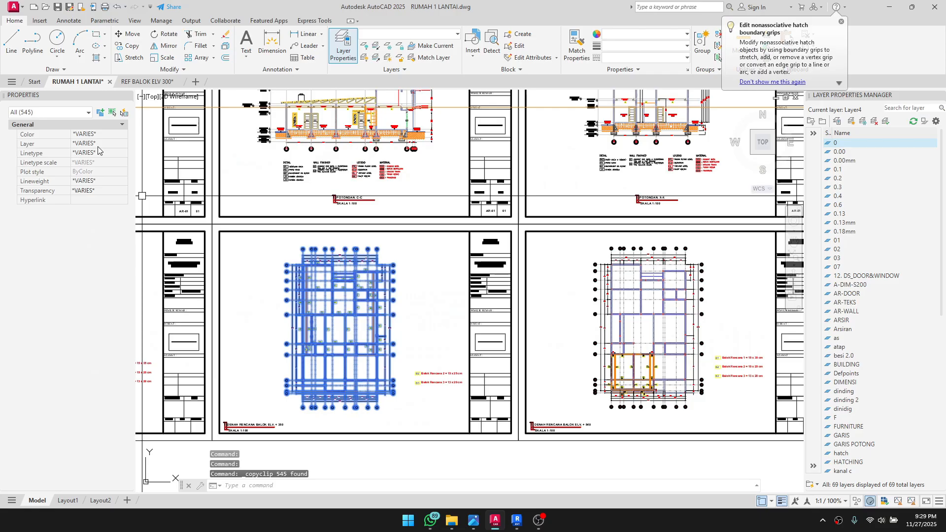
left_click(196, 82)
scroll(277, 342, "down", 3)
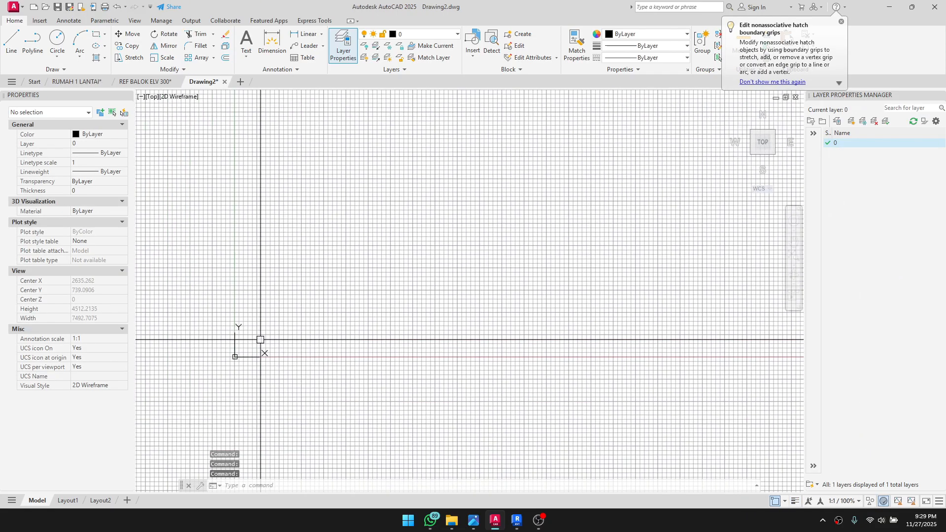
key("ctrl+v")
scroll(273, 368, "up", 4)
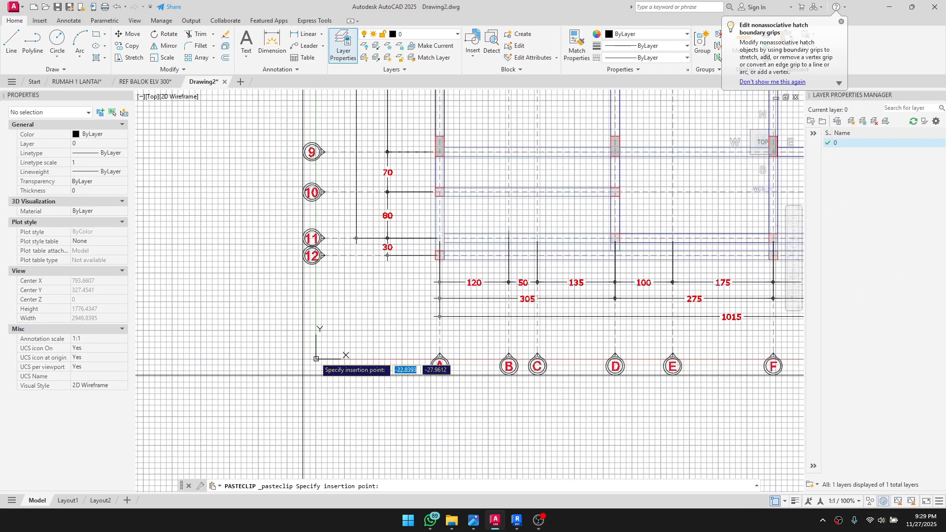
scroll(347, 270, "down", 4)
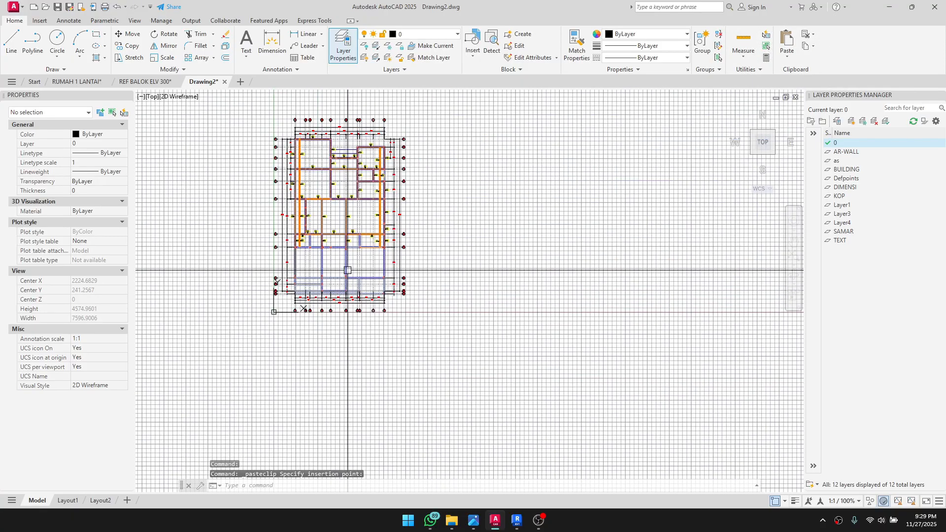
left_click(343, 253)
Step: Save the new drawing as REF BALOK ELV 350 in the RUMAH 1 LANTAI folder
key("ctrl+s")
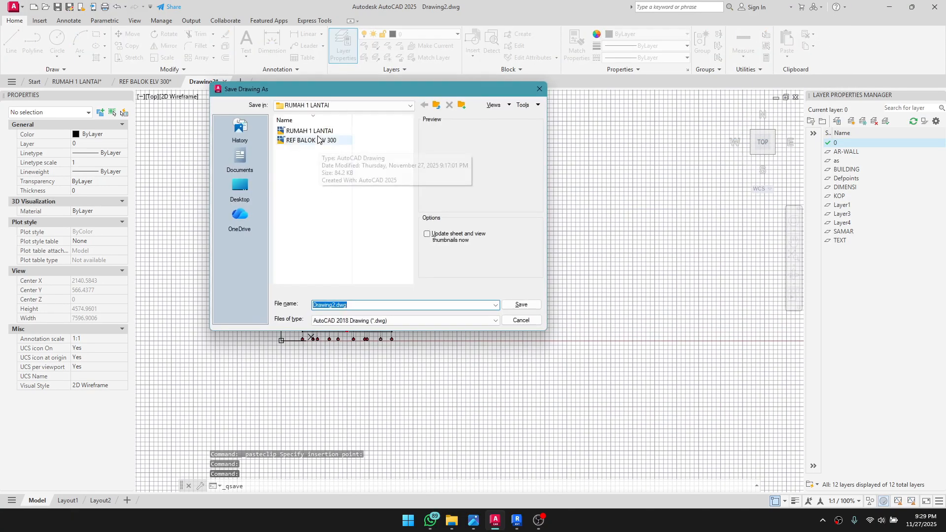
left_click(312, 142)
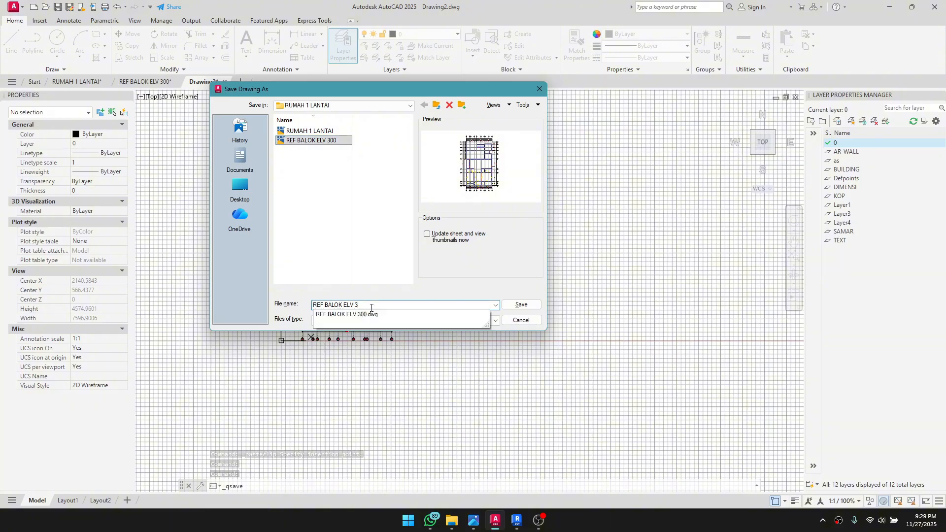
left_click(520, 305)
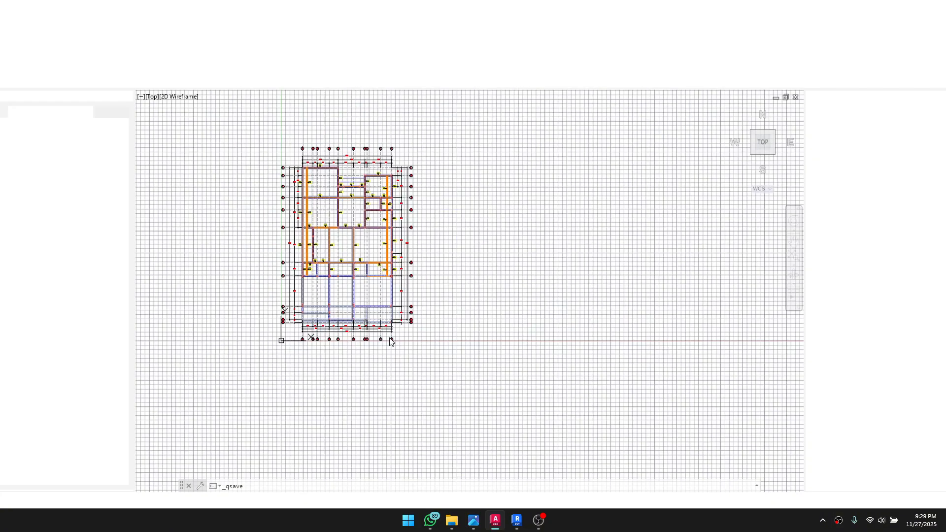
Step: Switch to Revit and check the Level 2 and Level 3 elevations in the South elevation view
key("alt+Tab")
scroll(377, 340, "up", 2)
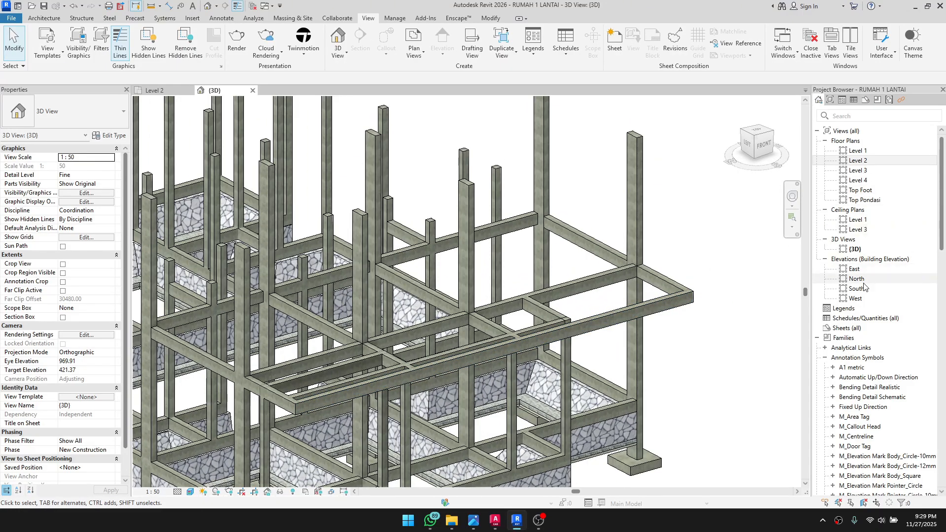
double_click(856, 288)
scroll(716, 276, "up", 4)
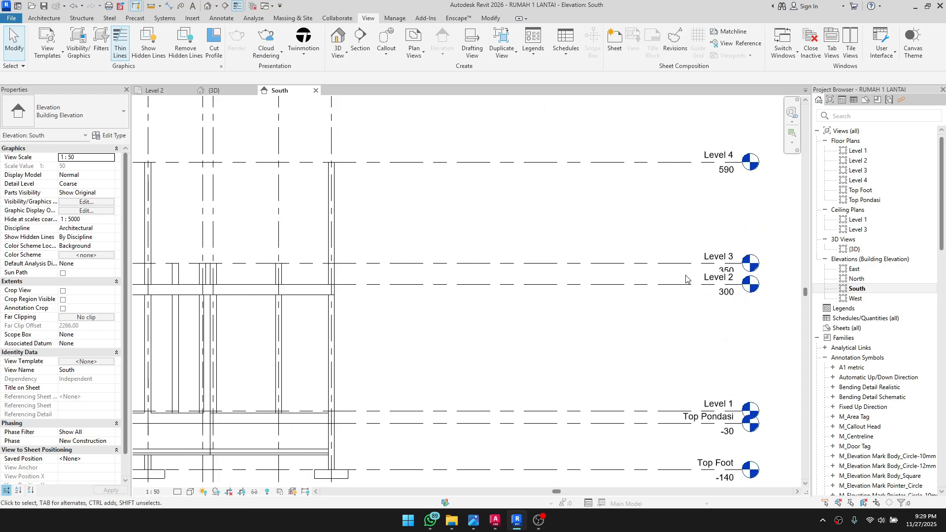
middle_click_drag(422, 323, 504, 297)
left_click(600, 248)
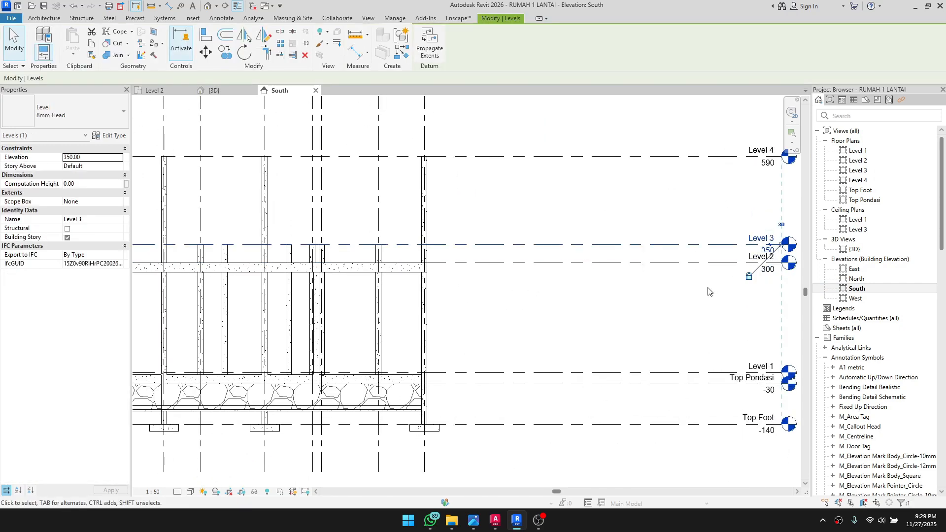
scroll(774, 288, "up", 2)
left_click(595, 300)
left_click(682, 222)
middle_click_drag(676, 260, 624, 286)
left_click(624, 286)
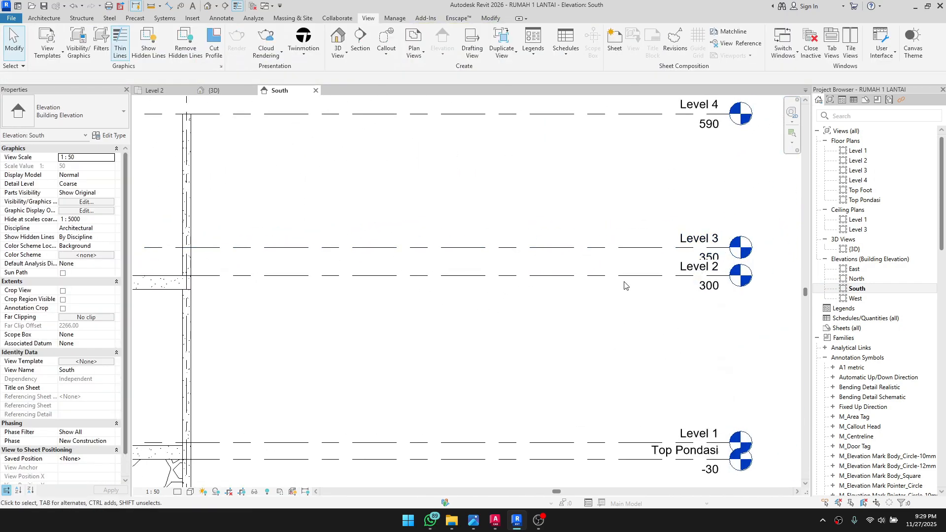
scroll(507, 331, "down", 1)
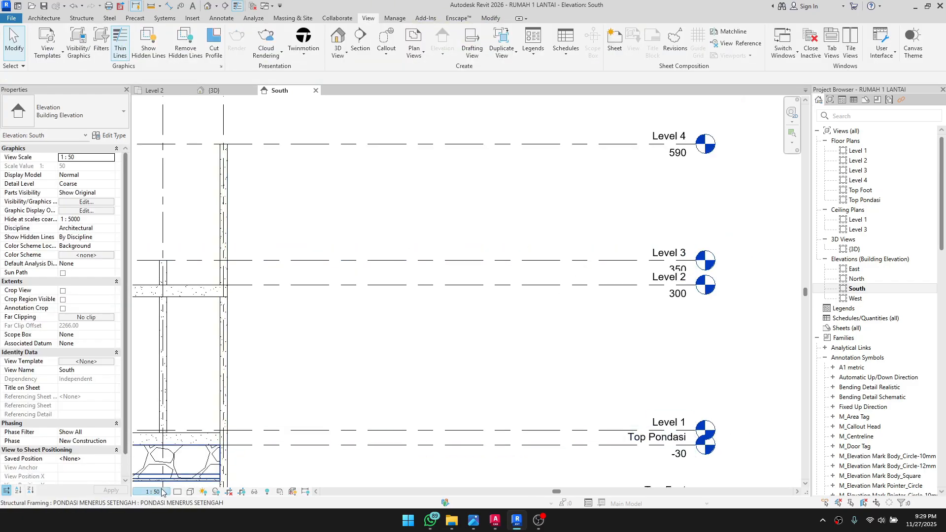
Step: Open the Level 3 floor plan and link REF BALOK ELV 350.dwg in centimetres, positioned Auto - Center to Center at Level 3
double_click(860, 170)
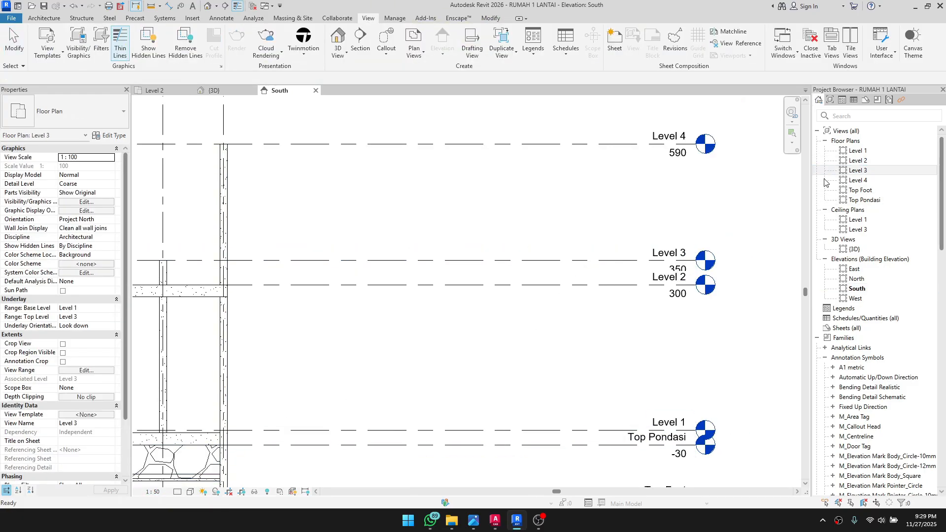
scroll(445, 238, "down", 3)
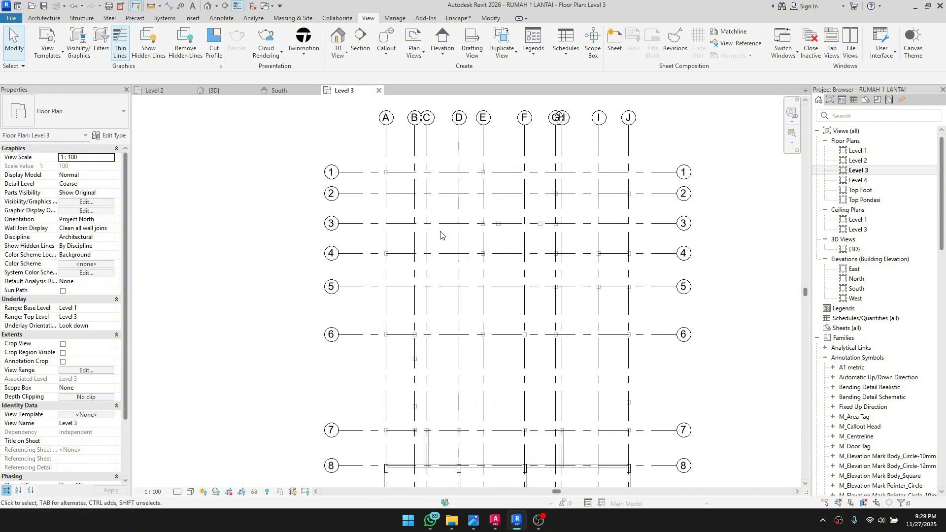
left_click(195, 20)
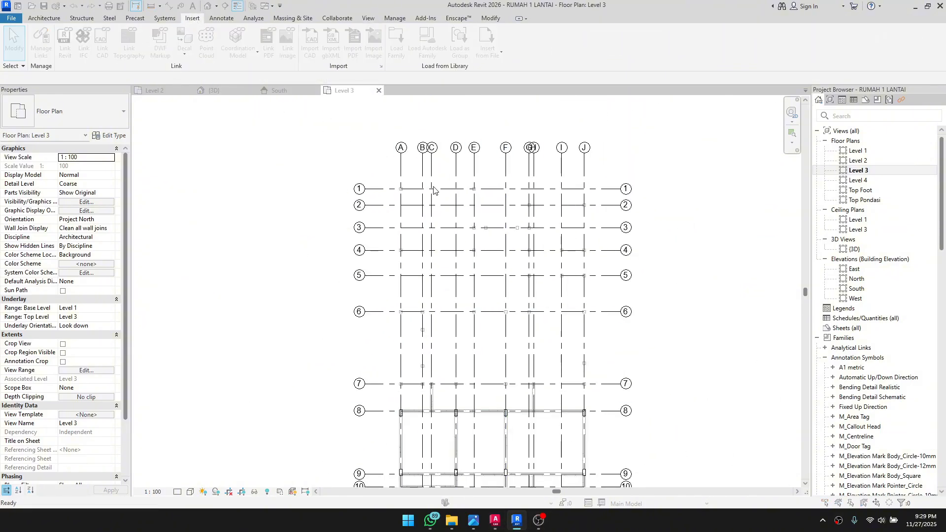
key("l")
key("c")
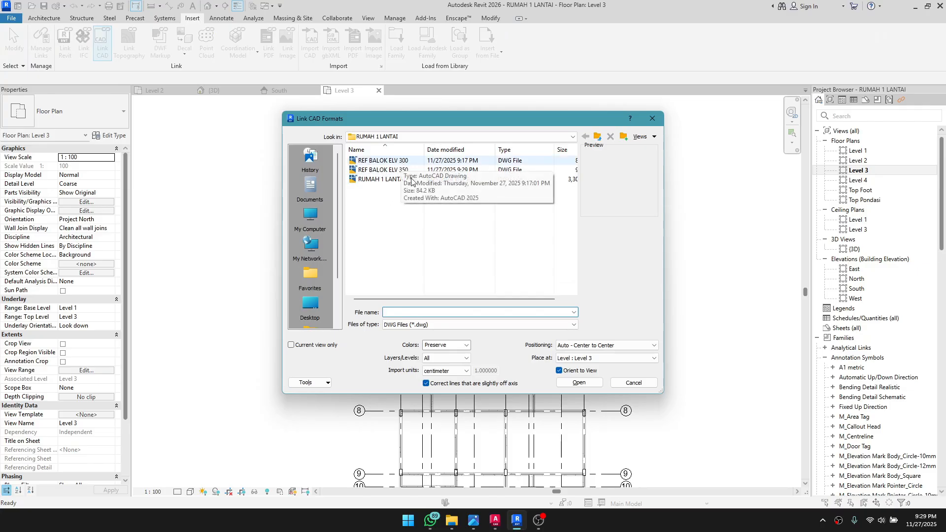
left_click(382, 170)
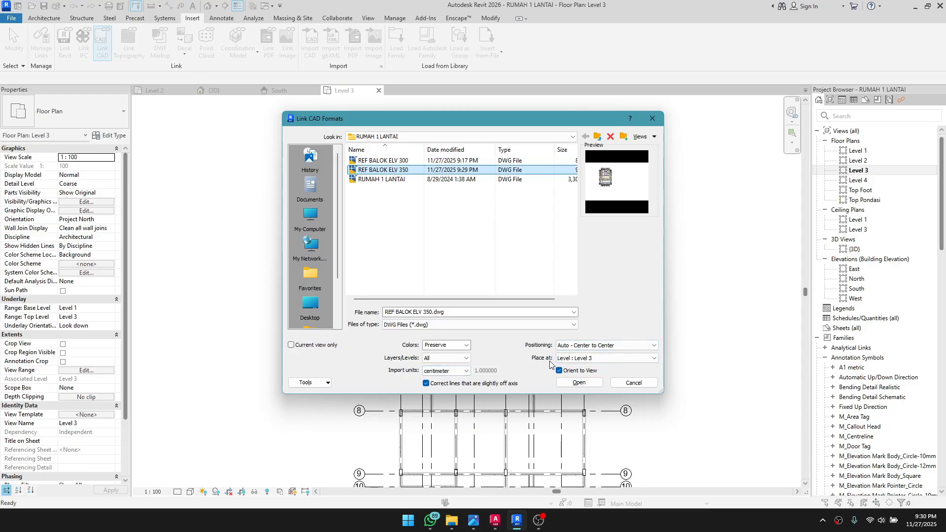
left_click(579, 383)
scroll(407, 216, "up", 5)
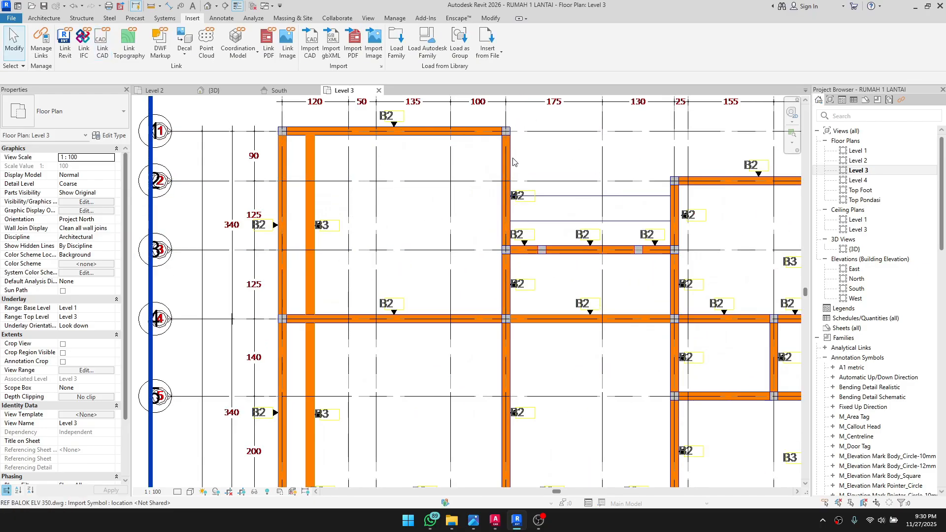
Step: Set the linked REF BALOK ELV 350.dwg to halftone in the Level 3 plan's visibility overrides
left_click(513, 162)
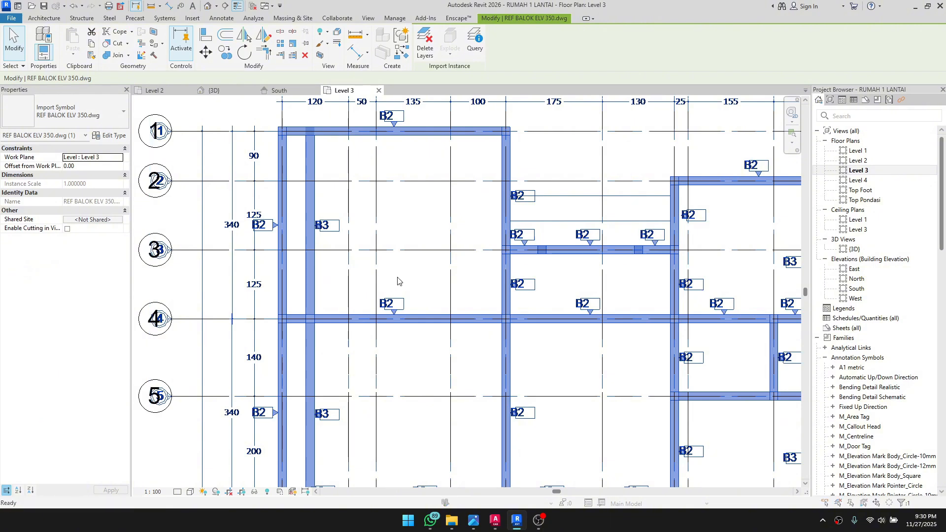
key("v")
key("v")
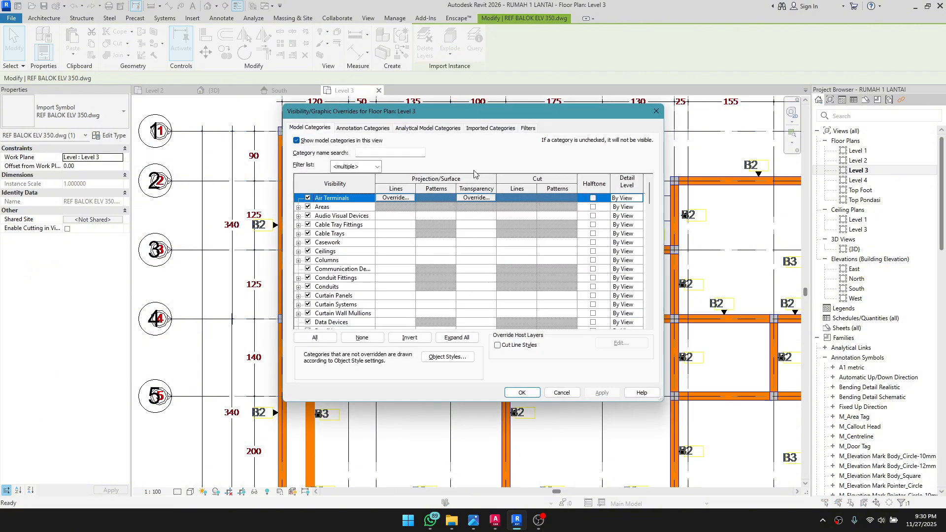
left_click(493, 128)
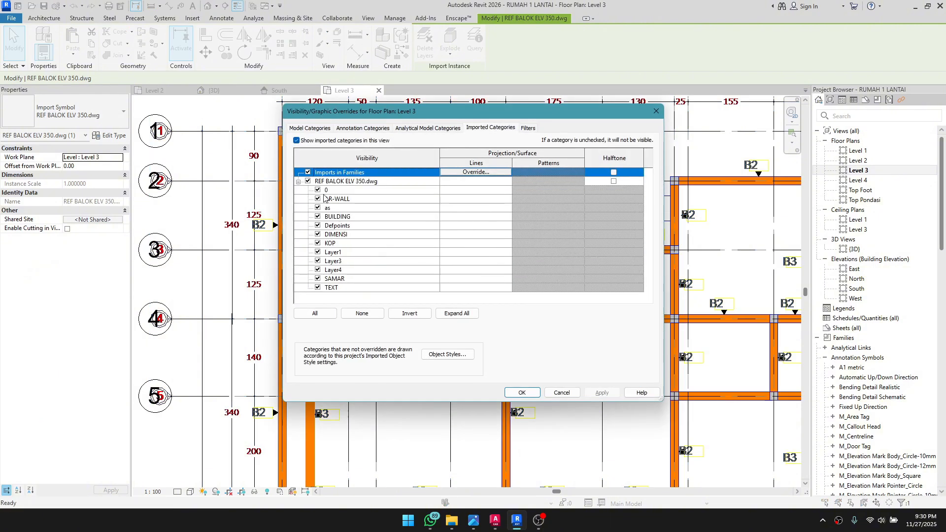
left_click(614, 181)
left_click(521, 393)
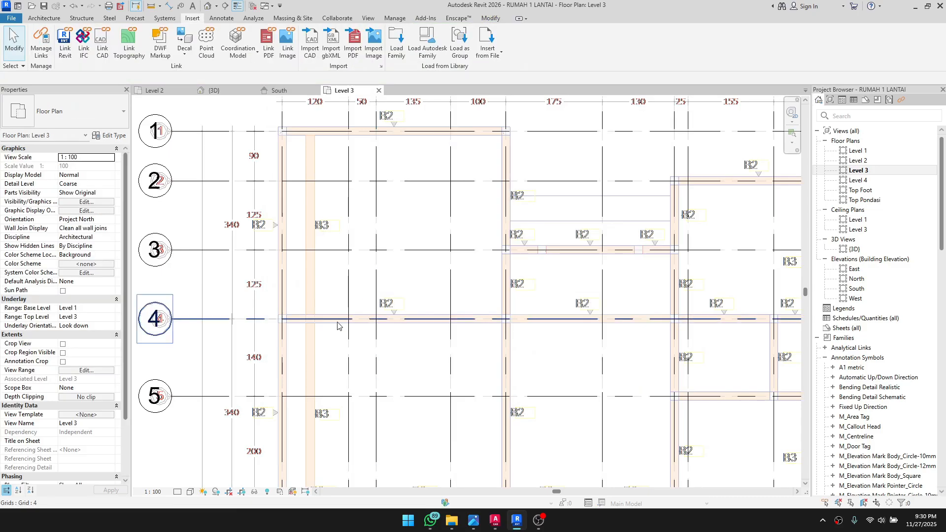
scroll(420, 265, "down", 2)
Step: Select the linked beam plan, open its offset from work plane for editing, and clear the selection
left_click(431, 284)
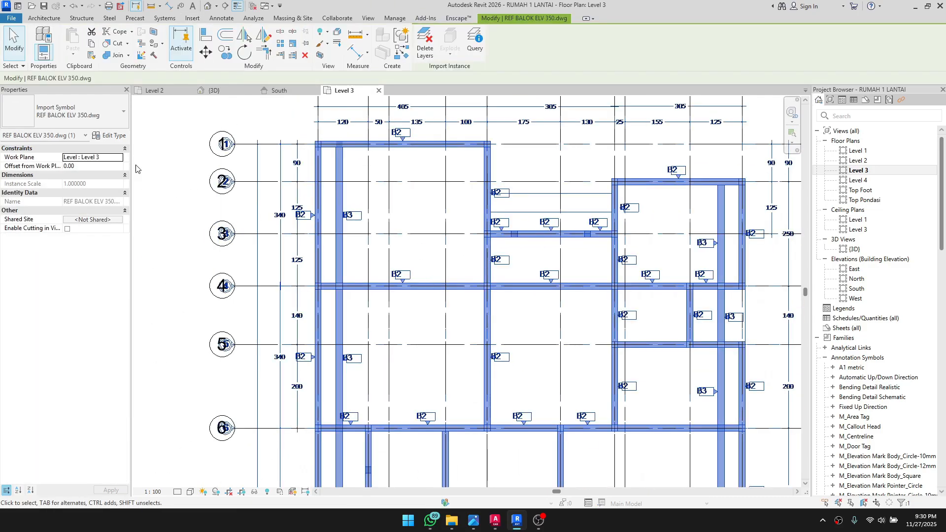
left_click(103, 167)
left_click(192, 185)
scroll(386, 195, "up", 1)
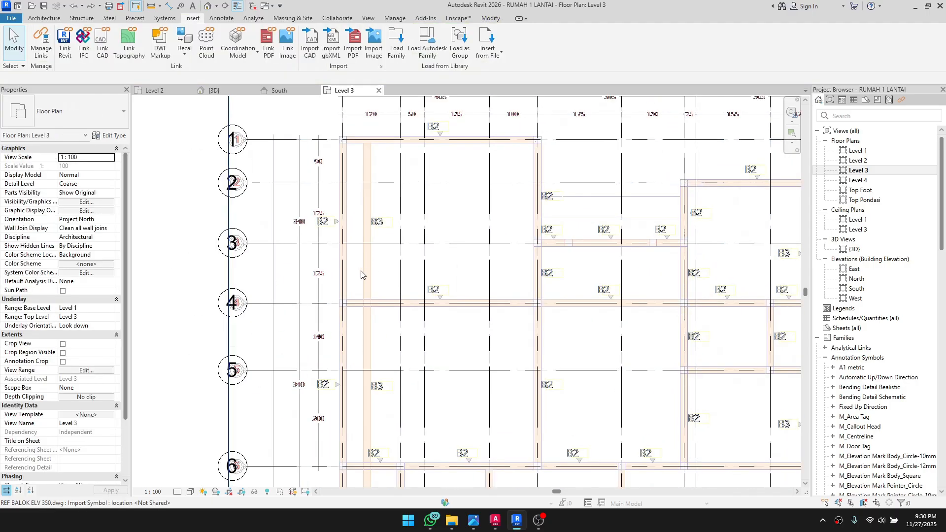
left_click(362, 274)
key("Escape")
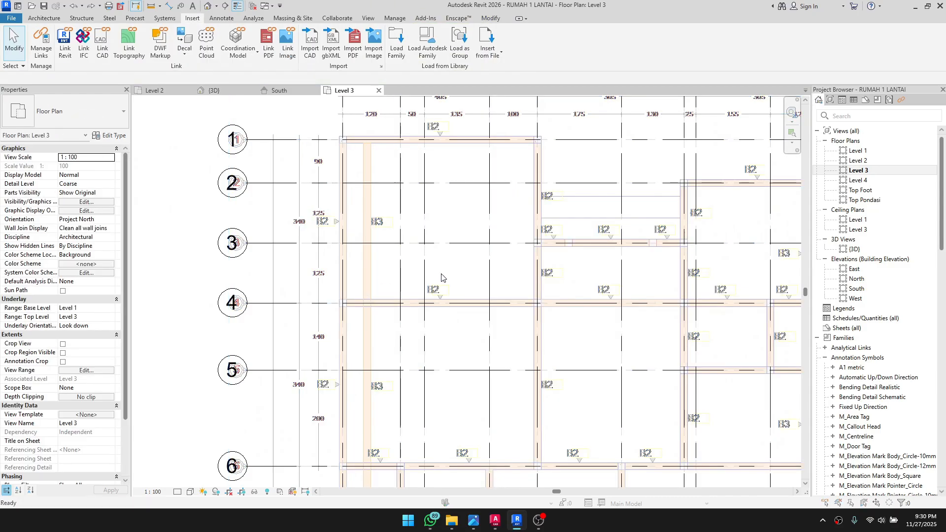
Step: Set the Level 3 plan's view range to a bottom offset of -20 and a negative view depth offset
key("v")
key("r")
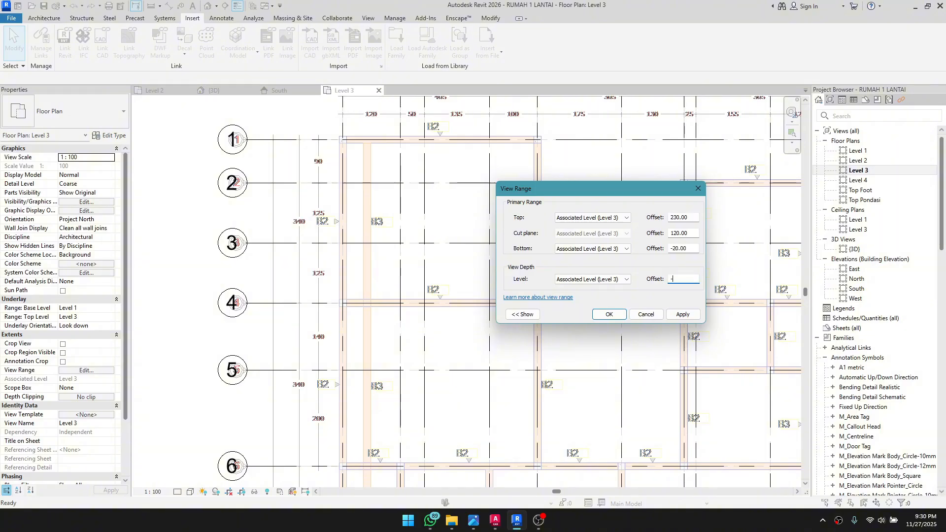
left_click(620, 319)
scroll(360, 259, "up", 2)
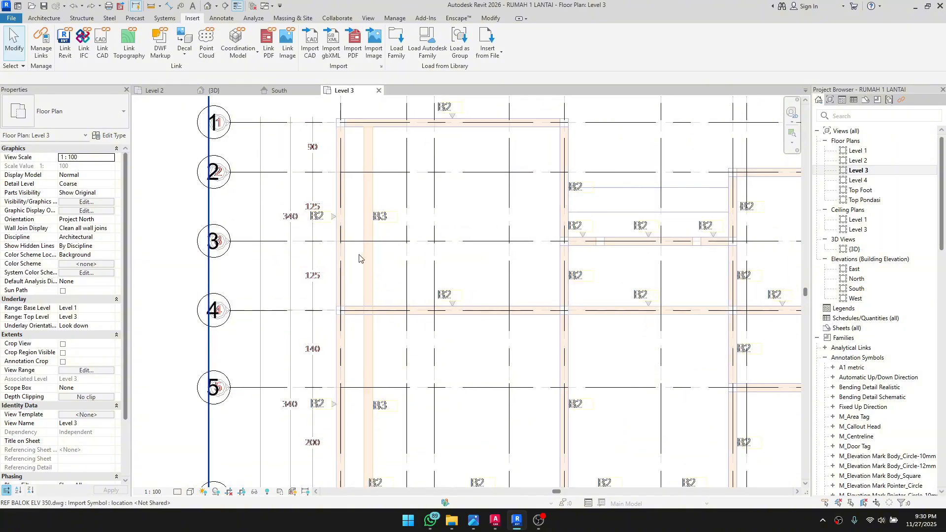
left_click(371, 258)
scroll(367, 266, "down", 3)
left_click(454, 202)
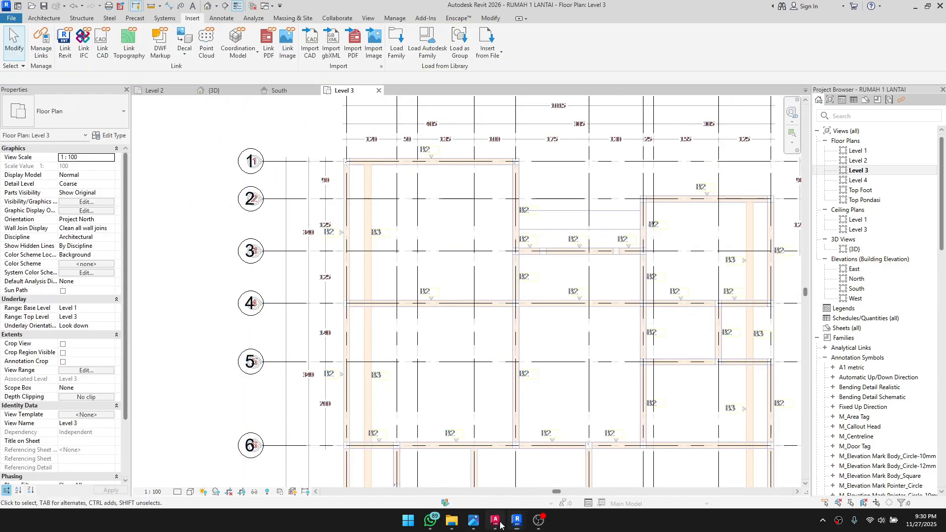
Step: Switch to AutoCAD and try to dimension the concrete beam above the outer wall in the house section
left_click(495, 521)
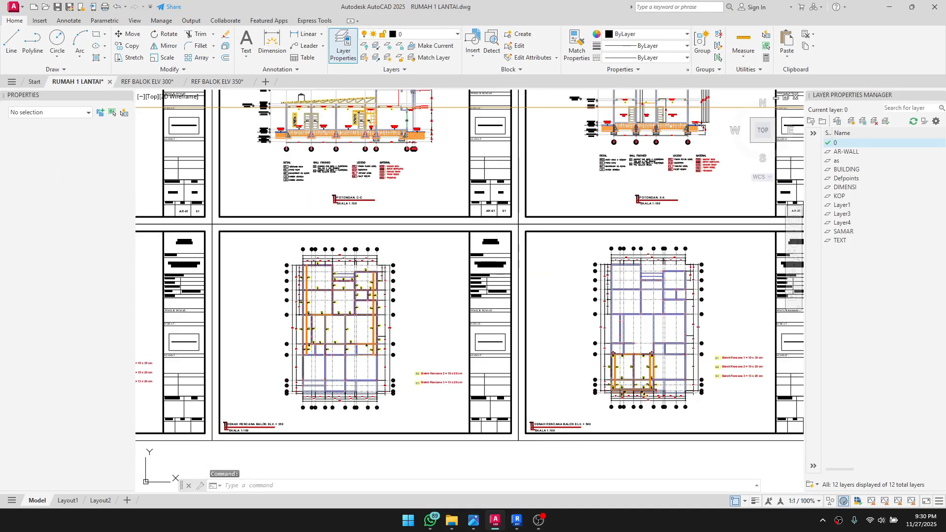
scroll(469, 163, "up", 6)
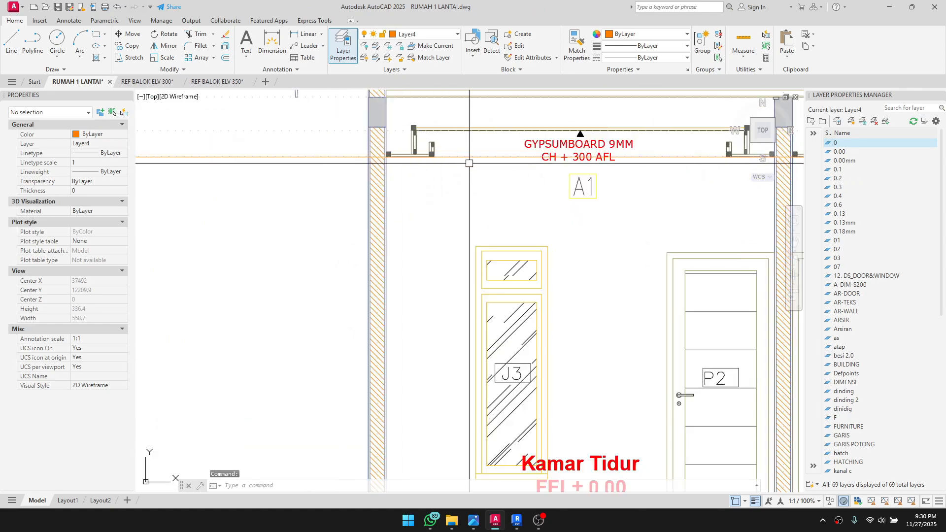
scroll(469, 163, "down", 3)
scroll(335, 296, "up", 6)
type("DIM")
key("Return")
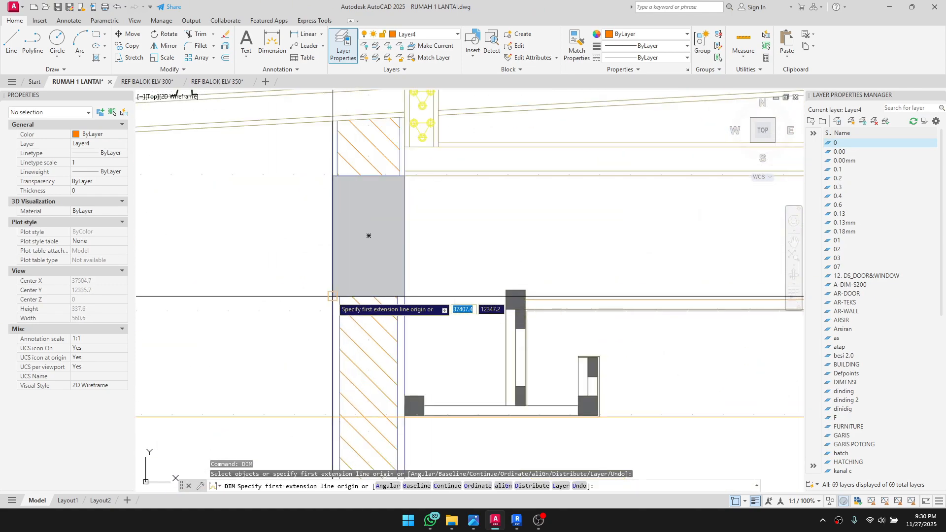
left_click(332, 295)
key("Escape")
Step: Examine the beam levels along the section, from the elevation labels across to the Kamar Tidur at the far end
scroll(466, 285, "down", 4)
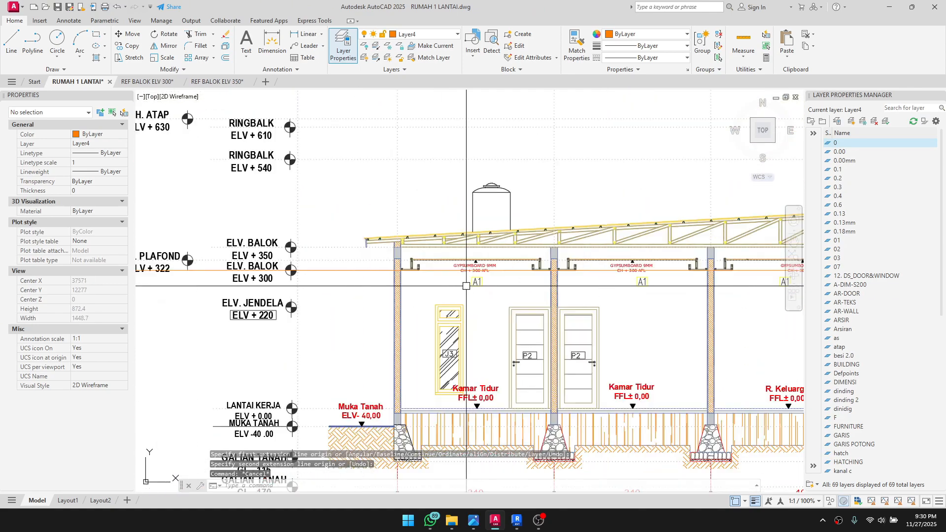
middle_click_drag(625, 271, 429, 272)
scroll(429, 272, "down", 2)
scroll(650, 269, "up", 6)
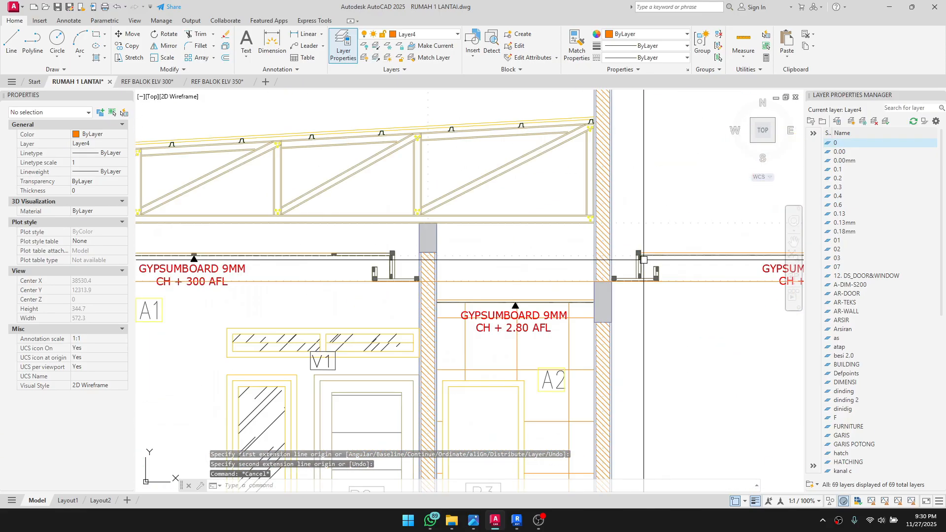
scroll(383, 263, "down", 4)
mouse_move(619, 299)
middle_mouse_down()
mouse_move(383, 263)
mouse_move(457, 256)
middle_mouse_up()
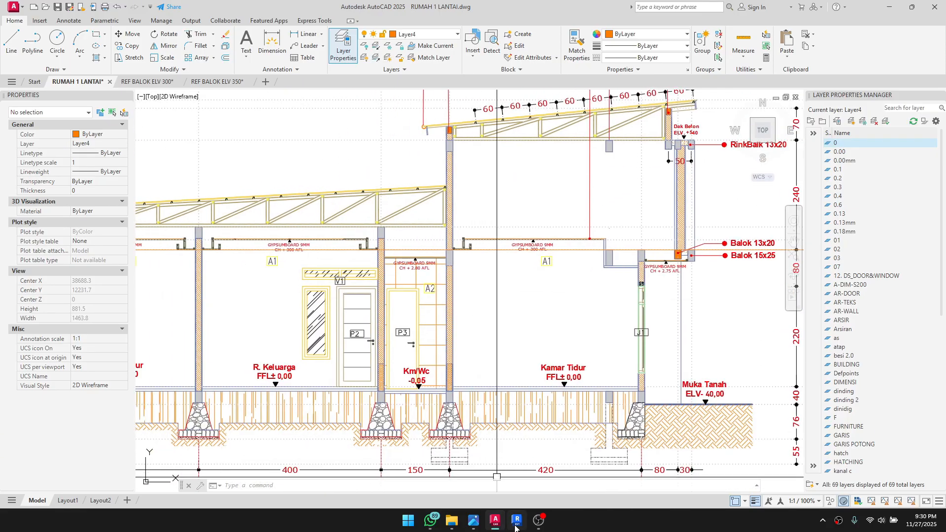
Step: Switch to Revit and draw a 25 X 15 concrete beam with z offset 0 along grid 1 from grid A to grid E
left_click(515, 520)
scroll(447, 302, "down", 3)
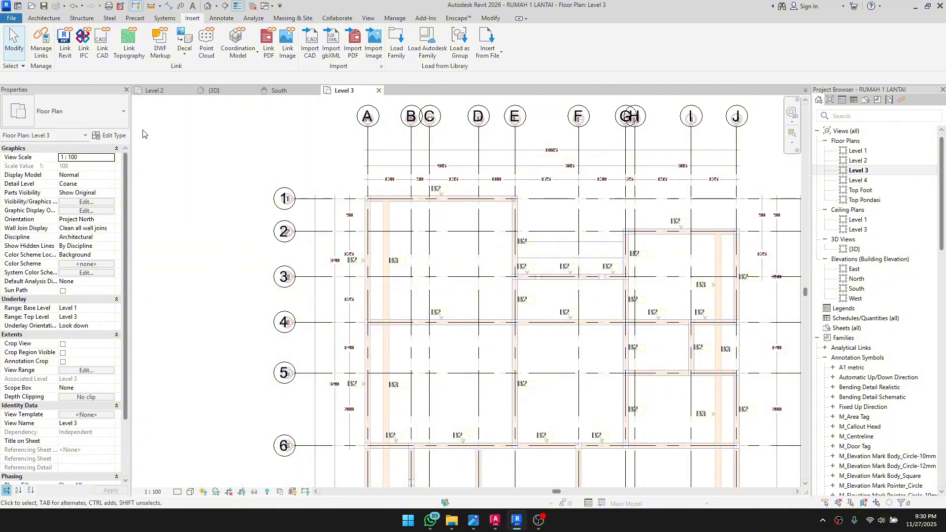
left_click(82, 19)
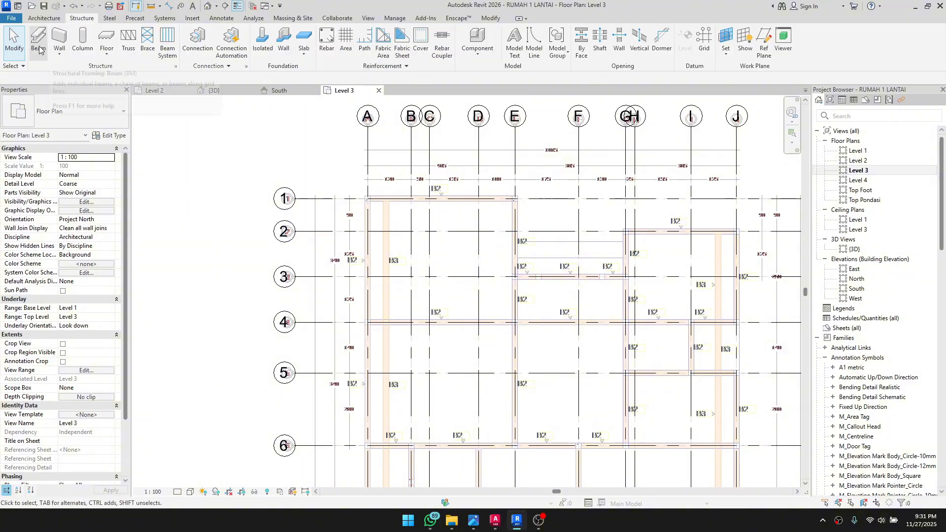
left_click(39, 49)
left_click(552, 174)
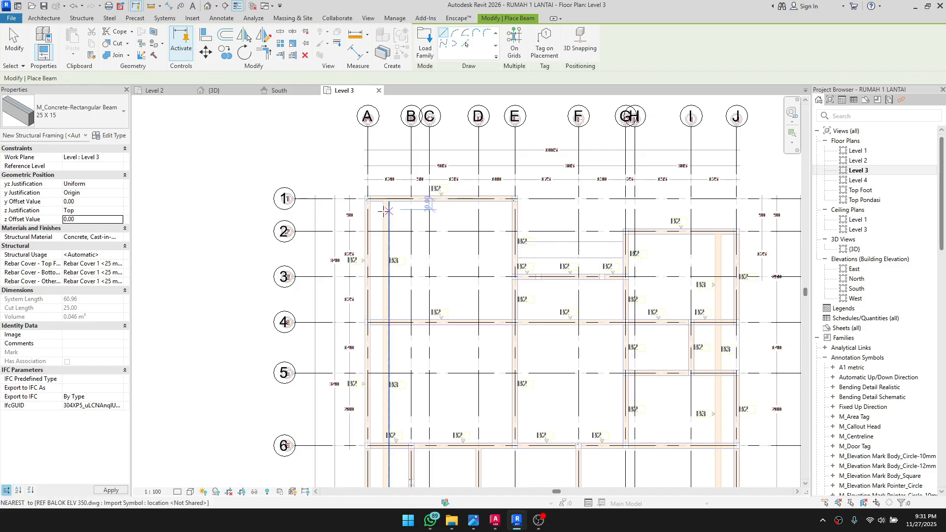
scroll(387, 211, "up", 6)
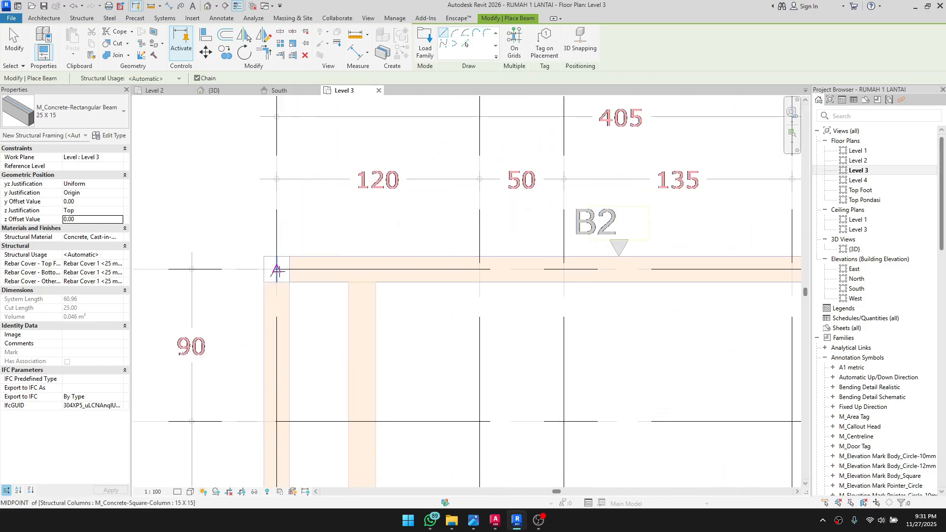
left_click(273, 272)
middle_click_drag(435, 340, 235, 283)
scroll(614, 269, "down", 1)
middle_click_drag(614, 269, 444, 291)
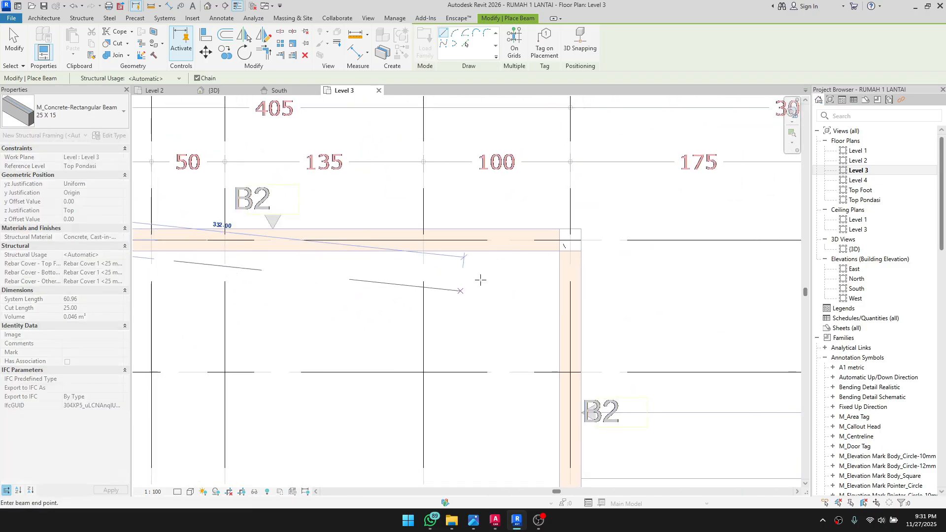
left_click(570, 241)
Step: Continue the 25 X 15 beam chain along grid E from grid 1 to grid 3 and end the chain
scroll(566, 355, "down", 1)
middle_click_drag(567, 354, 563, 261)
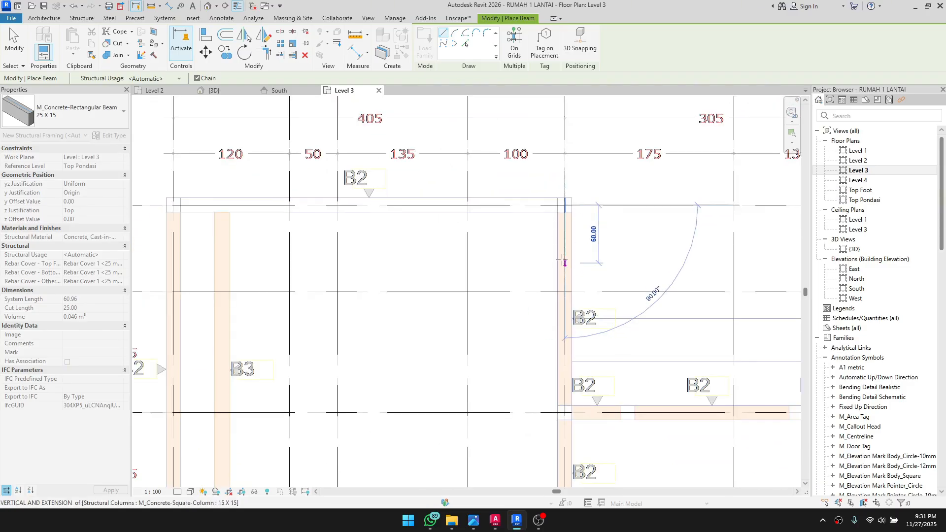
middle_click_drag(547, 404, 548, 113)
scroll(562, 217, "down", 1)
scroll(563, 276, "down", 4)
middle_click_drag(562, 315, 560, 239)
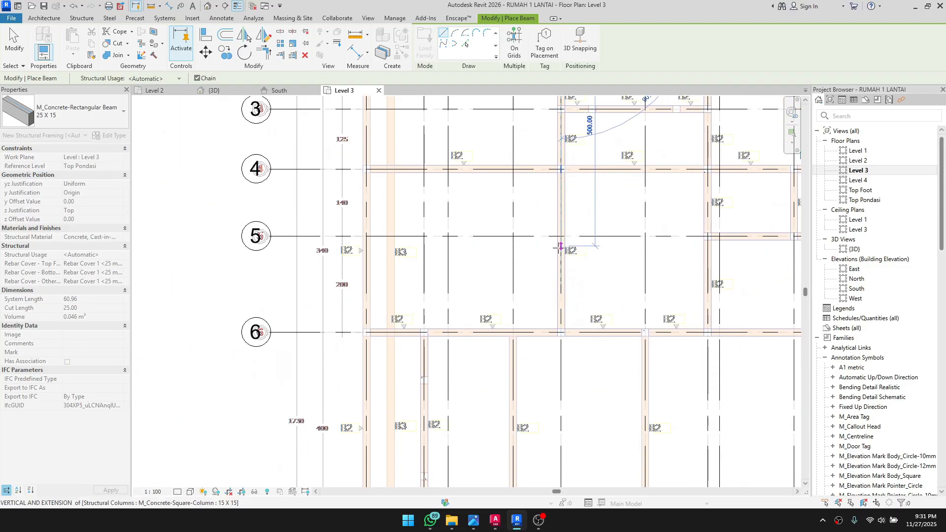
middle_click_drag(565, 207, 533, 430)
scroll(515, 197, "up", 2)
scroll(530, 326, "up", 1)
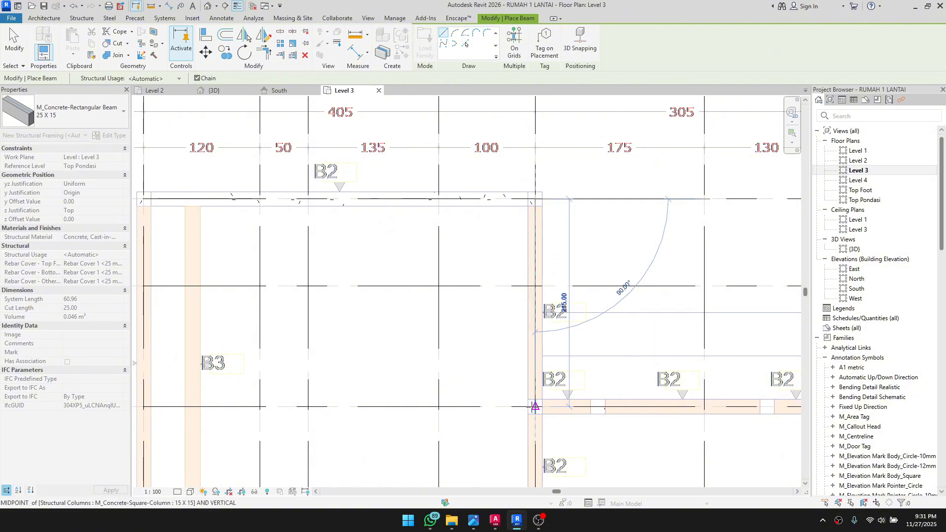
left_click(535, 407)
key("Escape")
Step: Draw a 25 X 15 beam along grid A from grid 1 to grid 6
middle_click_drag(306, 323, 463, 306)
scroll(343, 211, "up", 1)
left_click(293, 179)
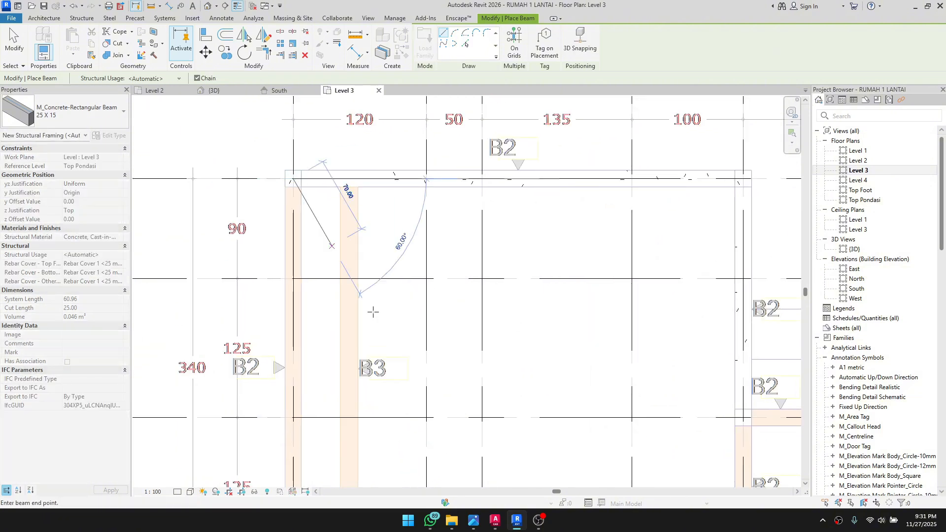
scroll(374, 330, "down", 1)
middle_click_drag(374, 340, 392, 111)
scroll(389, 118, "down", 2)
middle_click_drag(359, 436, 368, 292)
scroll(361, 327, "up", 1)
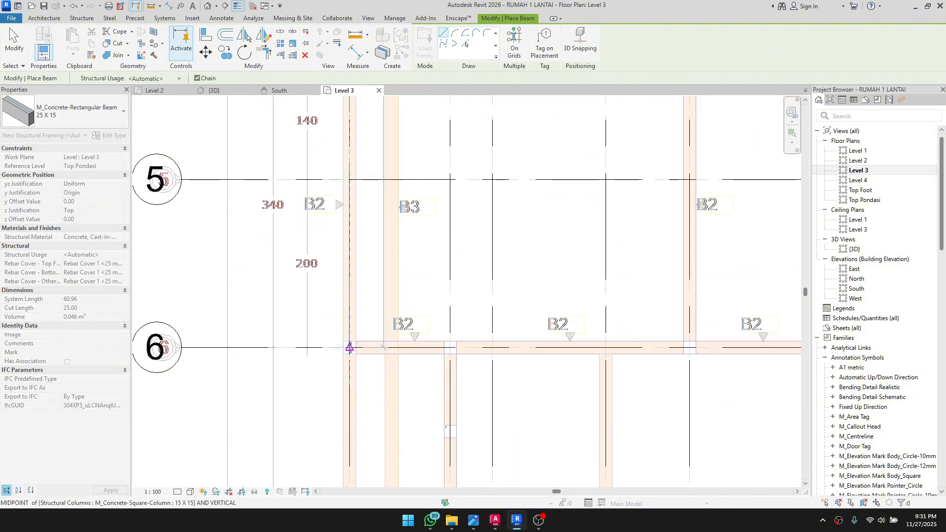
left_click(349, 348)
Step: Continue the beam chain along grid 6 from grid A to grid E, and up grid E to grid 3
middle_click_drag(675, 350, 602, 340)
scroll(615, 340, "up", 1)
left_click(614, 338)
scroll(584, 217, "down", 1)
middle_click_drag(583, 218, 528, 400)
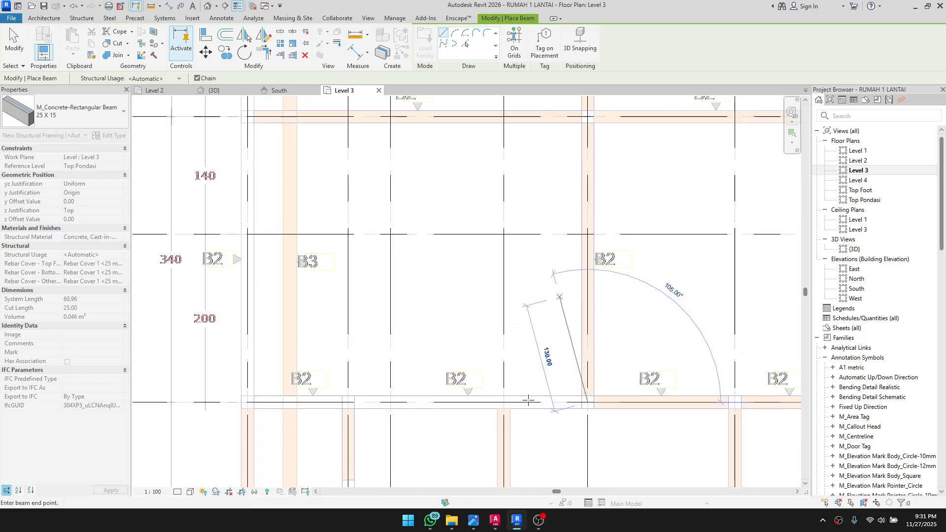
scroll(528, 400, "down", 2)
scroll(559, 363, "up", 2)
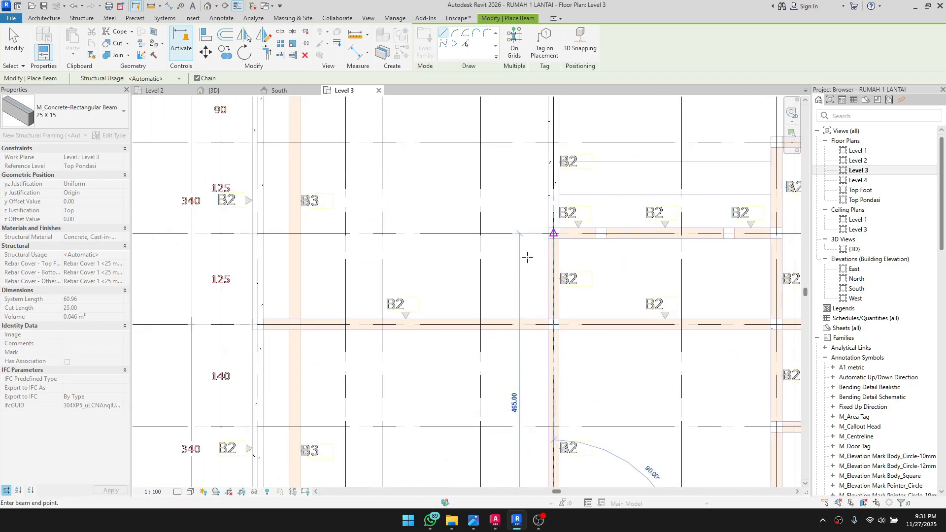
left_click(553, 233)
scroll(424, 305, "down", 1)
middle_click_drag(430, 299, 480, 167)
key("Escape")
Step: Draw a 25 X 15 beam along grid 4 from grid A to grid J
scroll(389, 404, "up", 1)
scroll(380, 379, "up", 2)
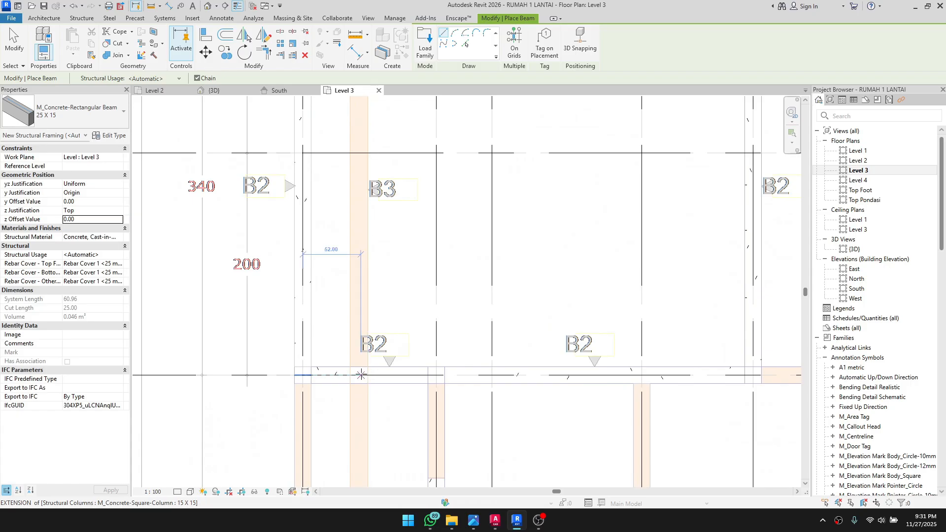
scroll(383, 316, "down", 2)
middle_click_drag(417, 209, 401, 363)
scroll(360, 368, "up", 1)
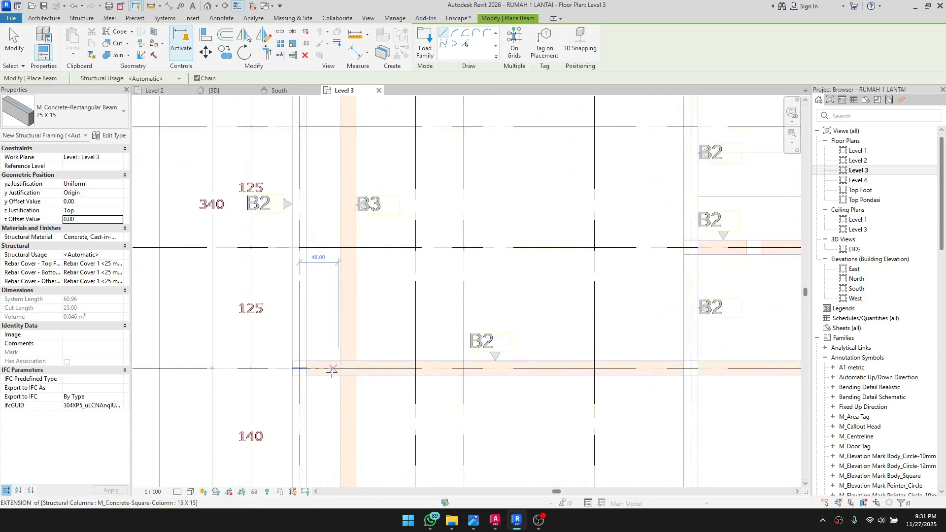
left_click(299, 368)
middle_click_drag(493, 364, 255, 359)
scroll(251, 363, "down", 1)
middle_click_drag(627, 374, 330, 365)
scroll(628, 359, "up", 2)
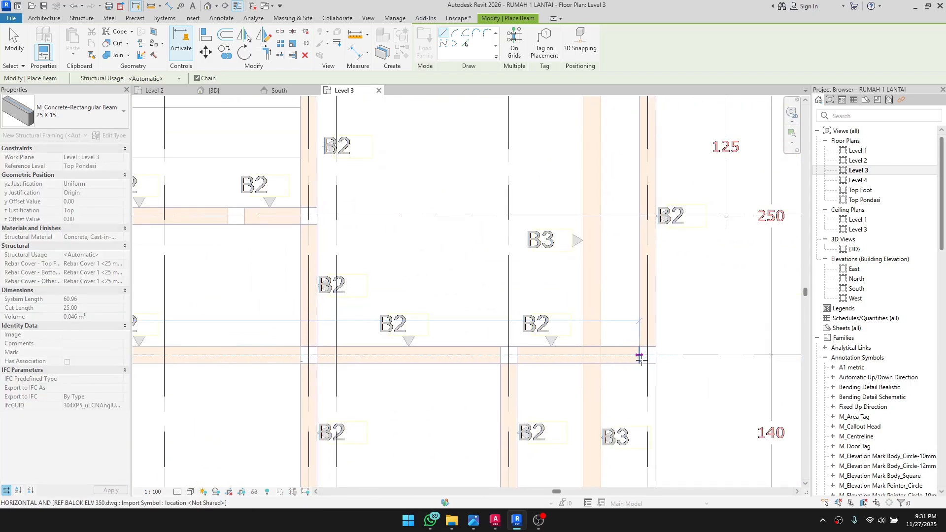
left_click(646, 355)
key("Escape")
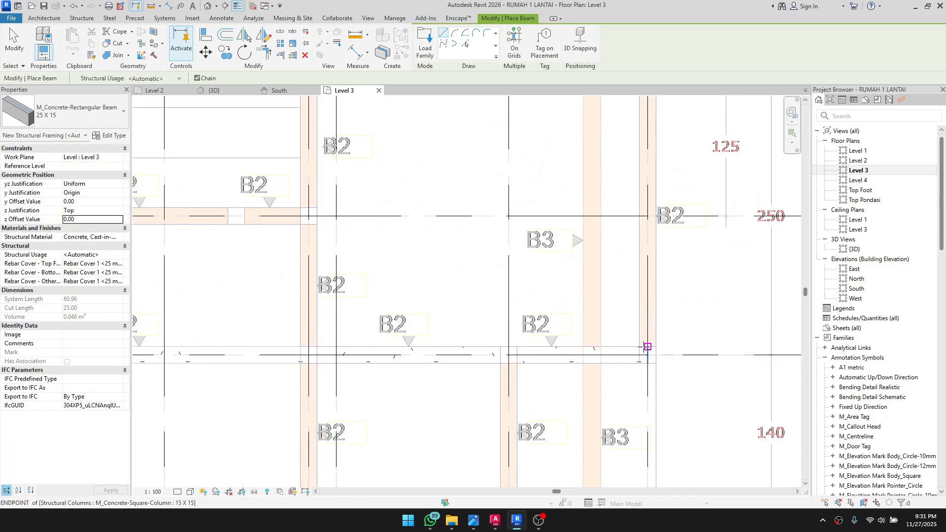
Step: Draw chained 25 X 15 beams along grid J from grid 4 to grid 2 and along grid 2 to grid G
left_click(644, 347)
middle_click_drag(647, 237, 635, 354)
left_click(635, 194)
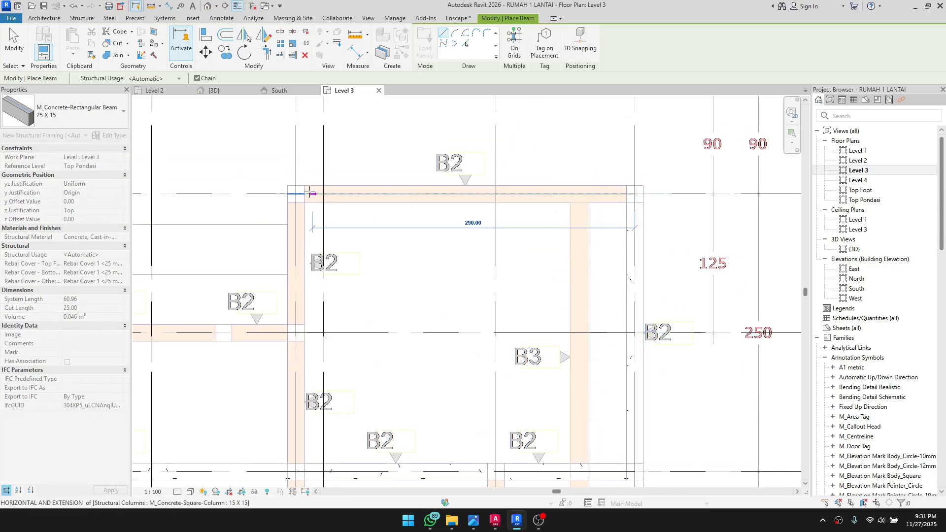
left_click(296, 194)
Step: Continue the beam chain along grid G from grid 2 to grid 6 and end the chain
middle_click_drag(308, 485, 367, 276)
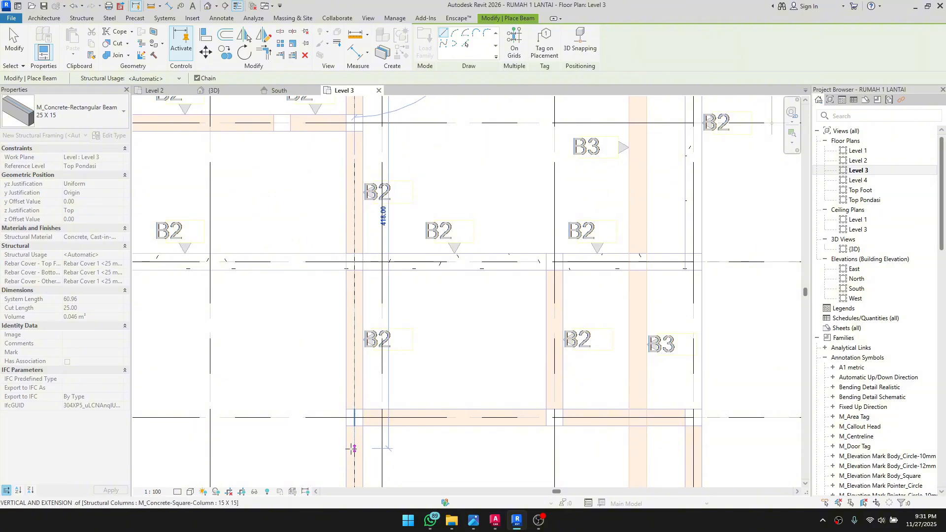
middle_click_drag(353, 448, 380, 215)
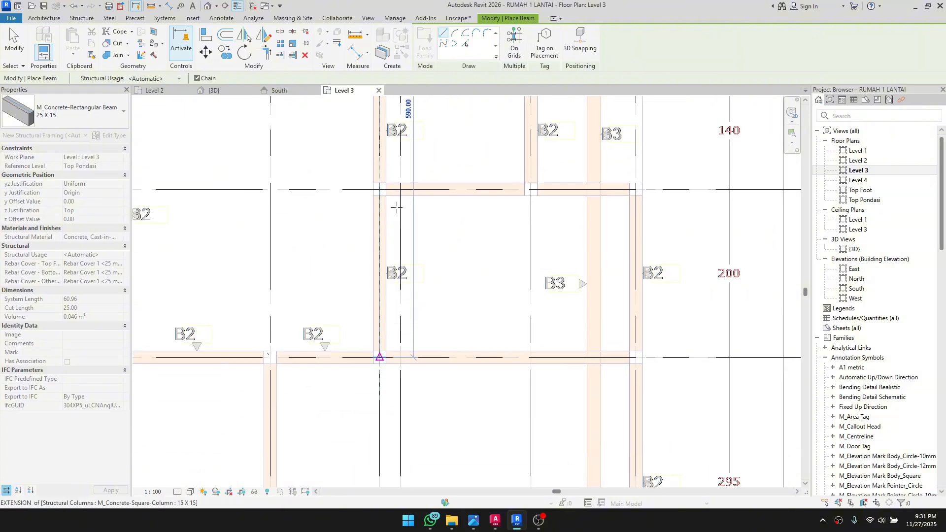
key("Escape")
Step: Draw 25 X 15 beams along grid 5 from grid G to grid J and along grid I from grid 5 to grid 4
scroll(391, 189, "up", 2)
left_click(378, 190)
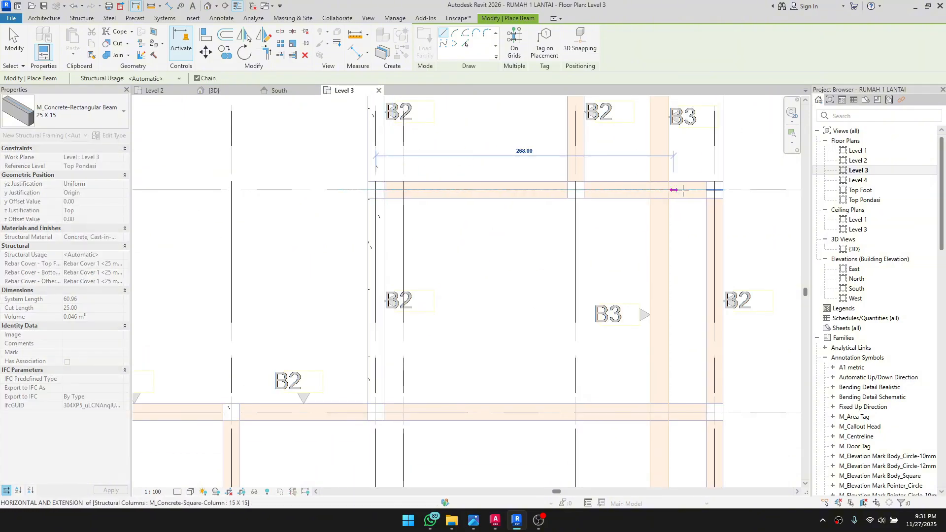
left_click(715, 191)
key("Escape")
left_click(575, 190)
middle_click_drag(579, 152, 522, 341)
key("Escape")
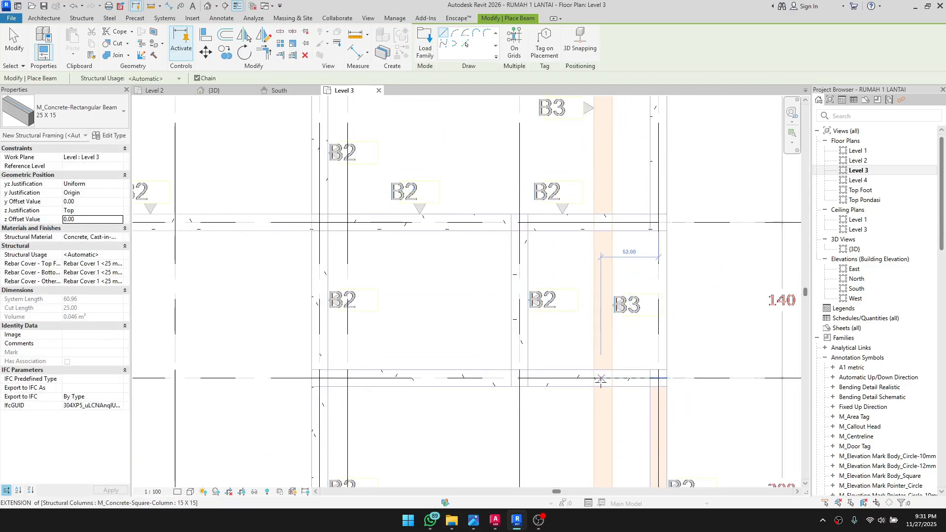
Step: Place a 25 X 15 concrete beam along grid 3 from grid E to grid G on Level 3
scroll(600, 378, "down", 2)
middle_click_drag(317, 168, 316, 266)
scroll(312, 266, "up", 3)
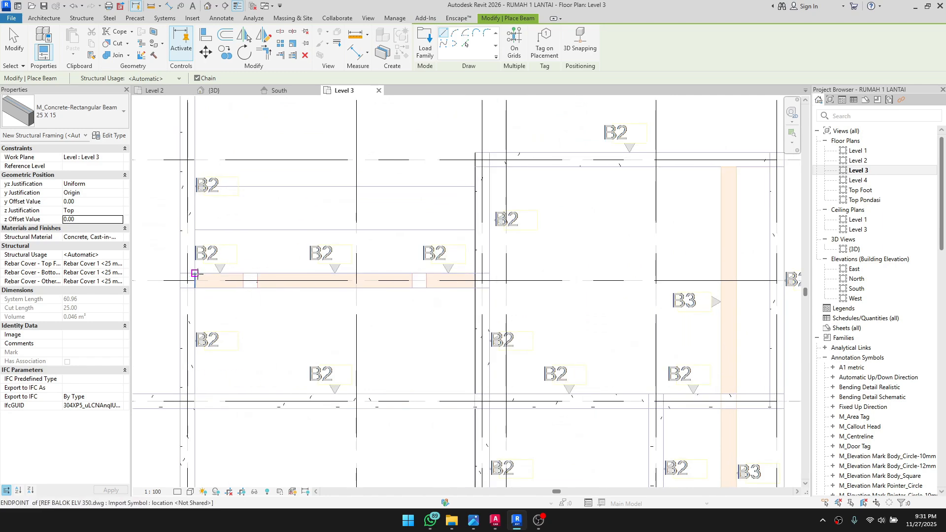
left_click(188, 281)
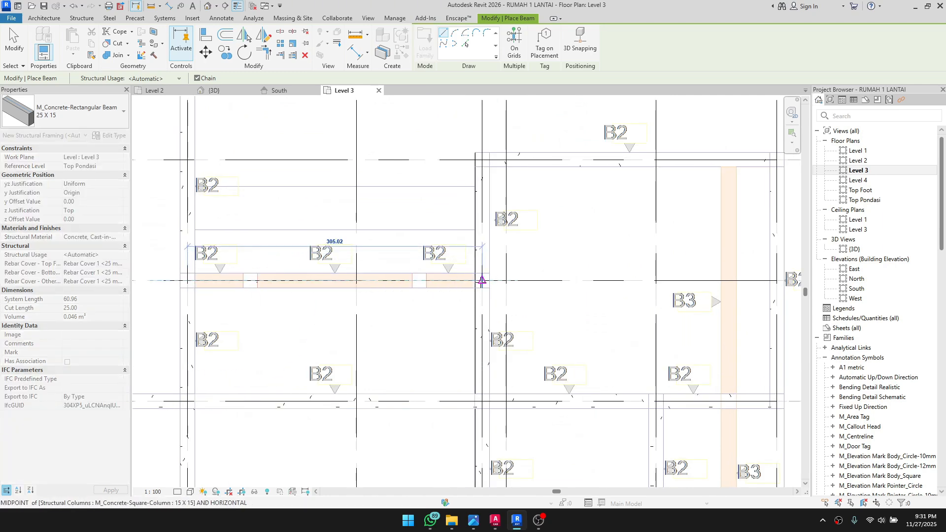
left_click(482, 281)
key("Escape")
Step: Place a 25 X 15 beam along grid A from the grid 8 column up to grid 6
scroll(528, 256, "down", 3)
middle_click_drag(533, 300, 544, 156)
middle_click_drag(299, 231, 470, 138)
middle_click_drag(452, 385, 446, 279)
scroll(392, 340, "up", 7)
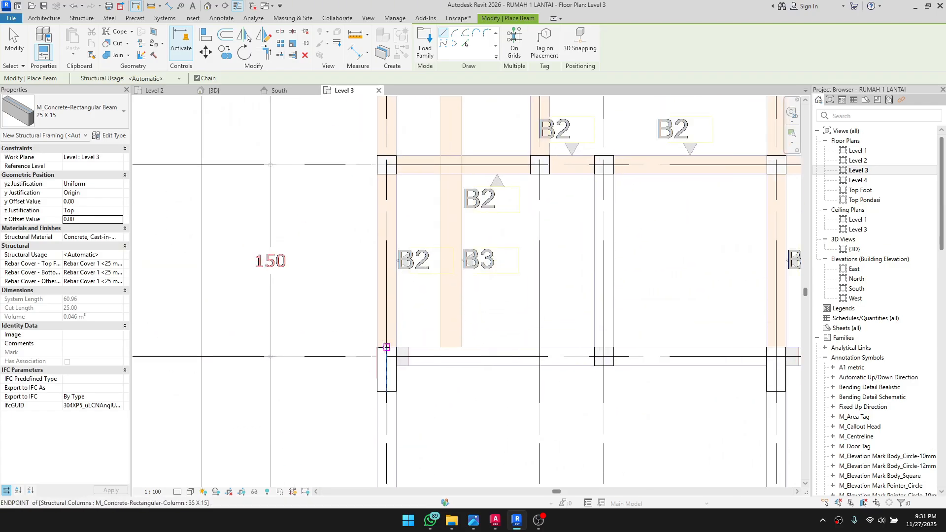
left_click(386, 348)
scroll(473, 147, "down", 2)
middle_click_drag(473, 148, 437, 382)
middle_click_drag(418, 228, 396, 380)
scroll(357, 190, "up", 3)
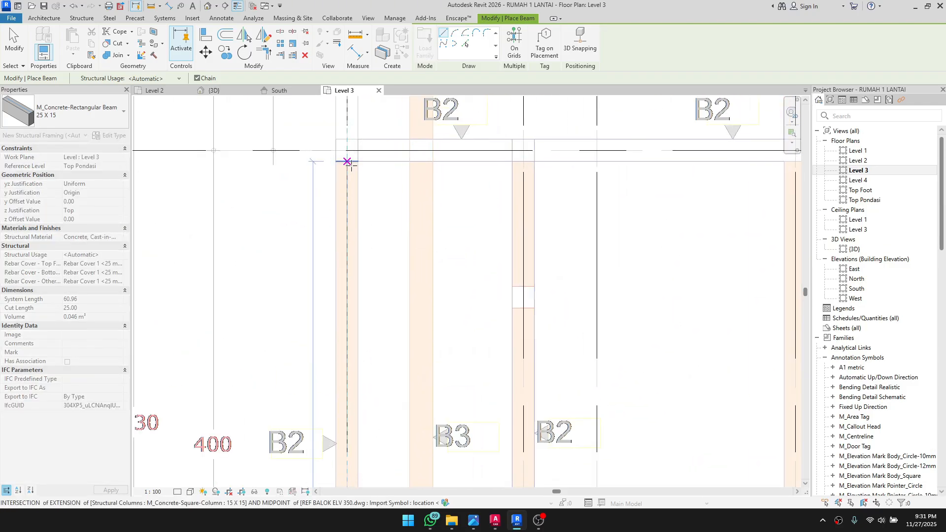
left_click(347, 150)
key("Escape")
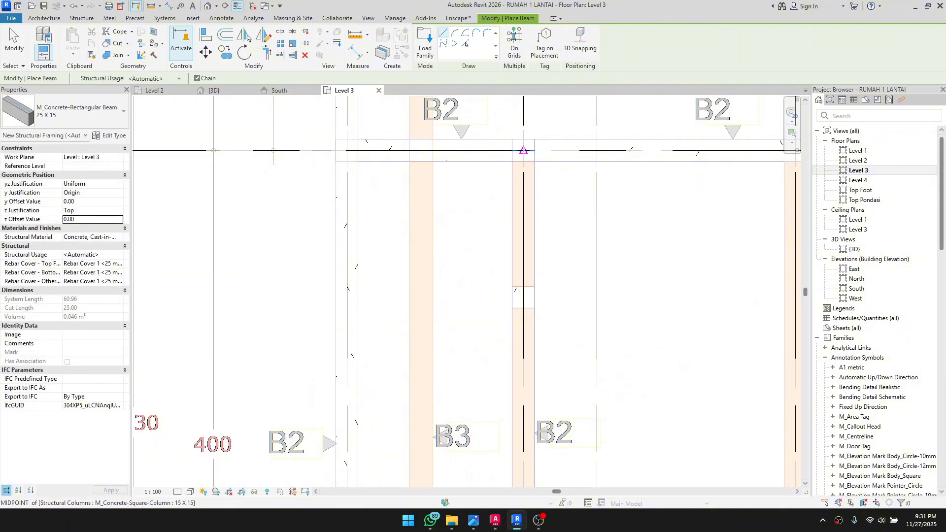
Step: Place a 25 X 15 beam along grid B from grid 6 down to grid 7
left_click(524, 150)
middle_click_drag(525, 212, 518, 148)
scroll(513, 192, "down", 1)
scroll(513, 193, "down", 2)
scroll(511, 269, "up", 3)
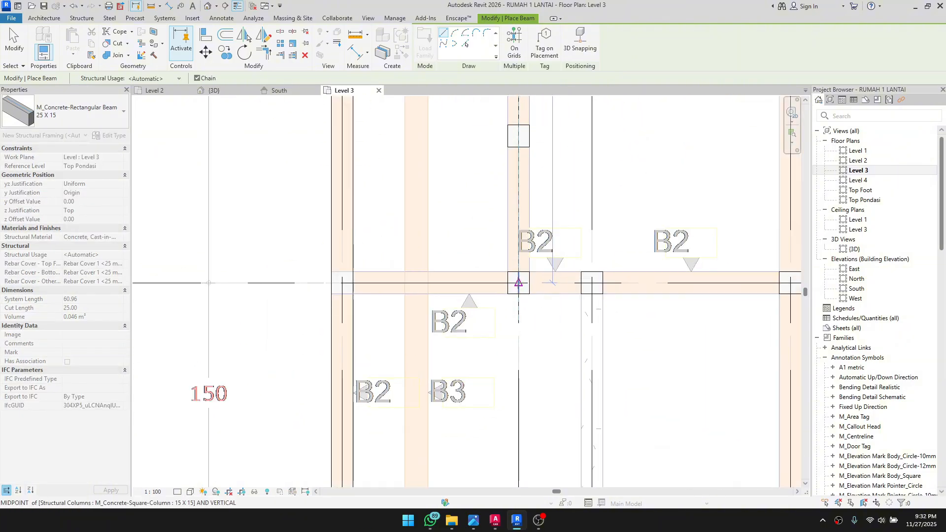
Step: Place a 25 X 15 beam along grid 7 from grid A across to grid J
scroll(362, 289, "down", 2)
left_click(344, 284)
middle_click_drag(622, 289, 414, 329)
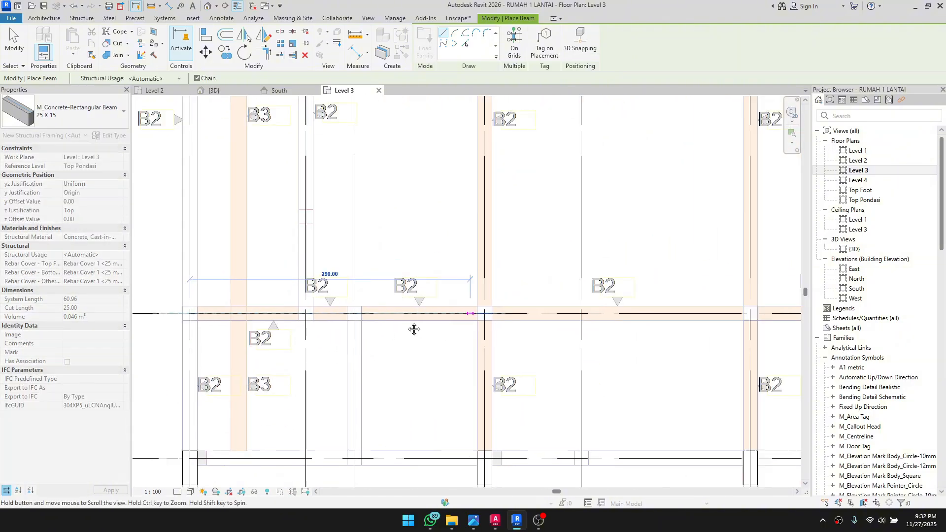
scroll(709, 352, "down", 1)
middle_click_drag(709, 353, 350, 343)
scroll(625, 291, "up", 1)
left_click(653, 317)
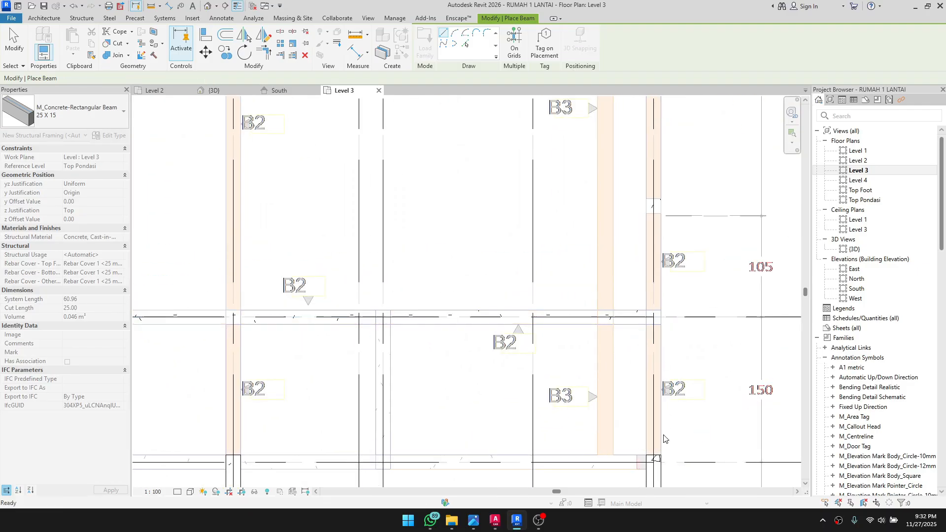
key("Escape")
Step: Place a 25 X 15 beam along grid J from the grid 8 column up to grid 5
left_click(653, 461)
middle_click_drag(671, 251, 633, 409)
scroll(633, 409, "down", 1)
middle_click_drag(630, 218, 619, 369)
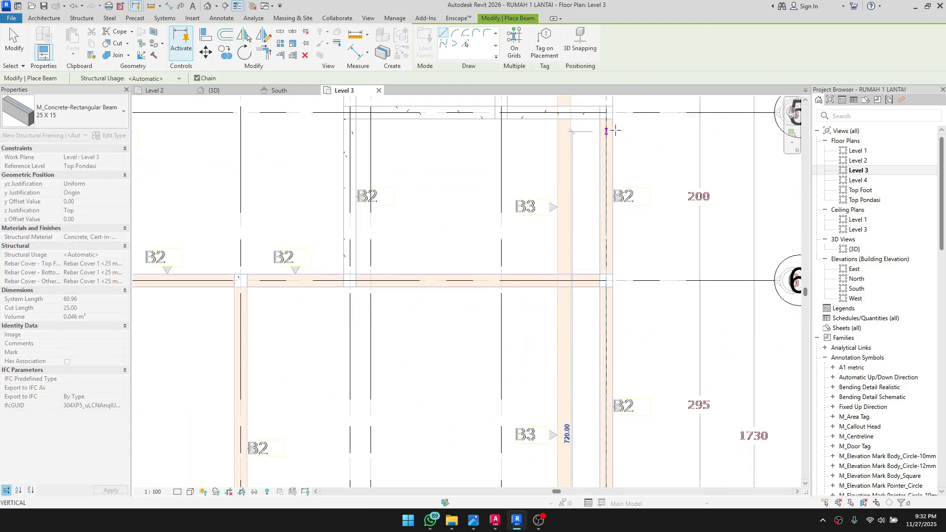
left_click(606, 119)
scroll(591, 130, "down", 2)
middle_click_drag(594, 143, 604, 205)
scroll(587, 207, "down", 1)
key("Escape")
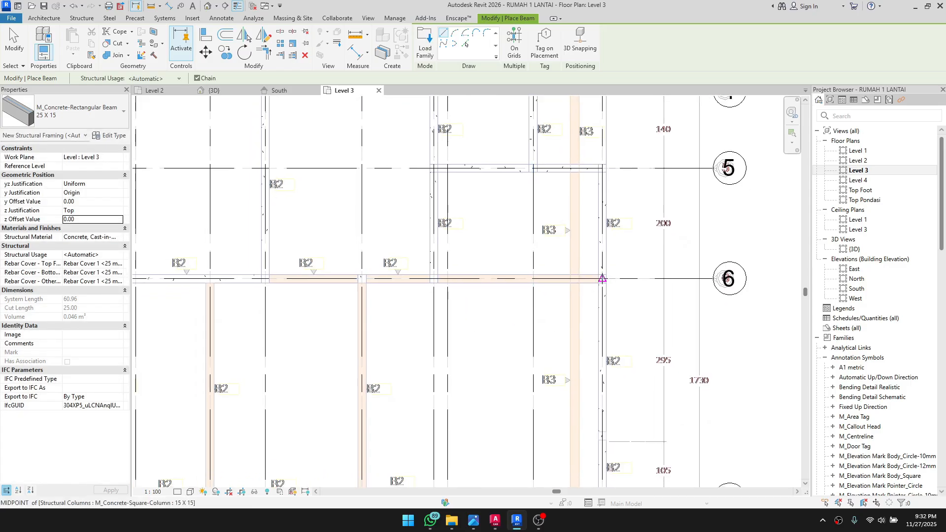
Step: Place a 25 X 15 beam along grid 6 from grid J to grid E
scroll(604, 277, "up", 2)
left_click(603, 276)
scroll(231, 273, "down", 3)
middle_click_drag(315, 276, 581, 250)
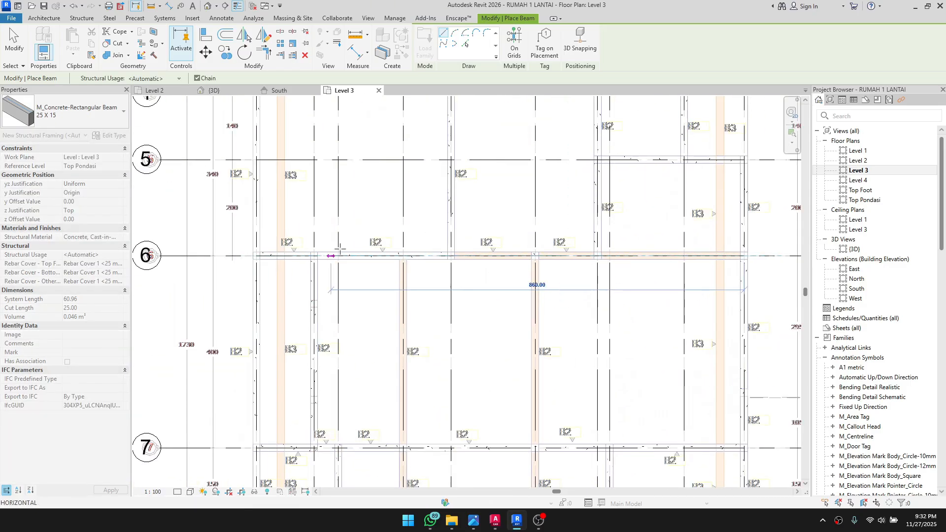
scroll(361, 249, "up", 2)
left_click(483, 259)
key("Escape")
Step: Place a 25 X 15 beam along grid D from grid 6 down to the grid 8 column
scroll(400, 283, "up", 3)
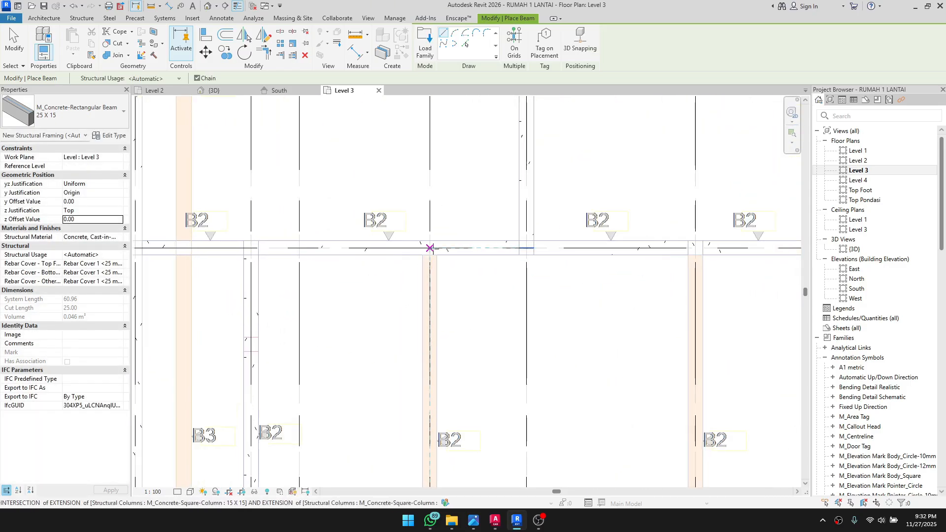
left_click(429, 248)
scroll(433, 360, "down", 3)
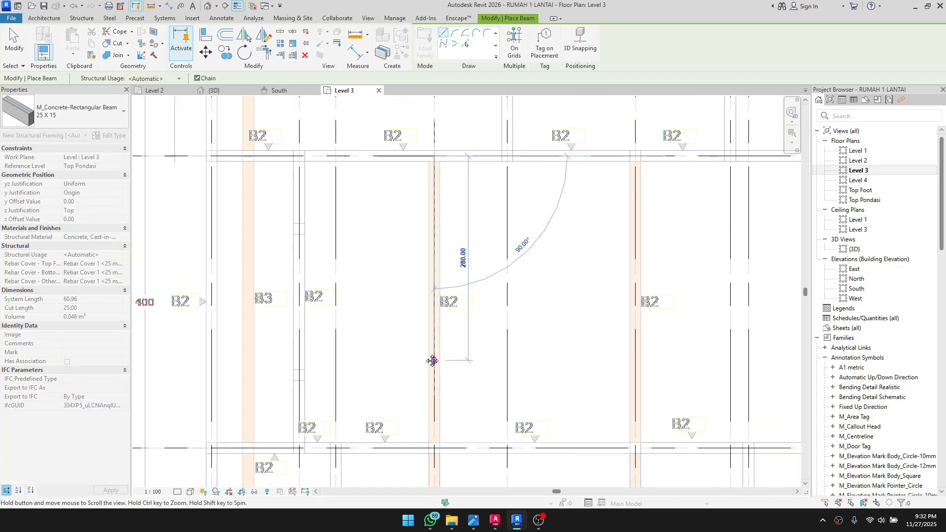
scroll(435, 388, "up", 2)
left_click(419, 377)
scroll(469, 343, "down", 1)
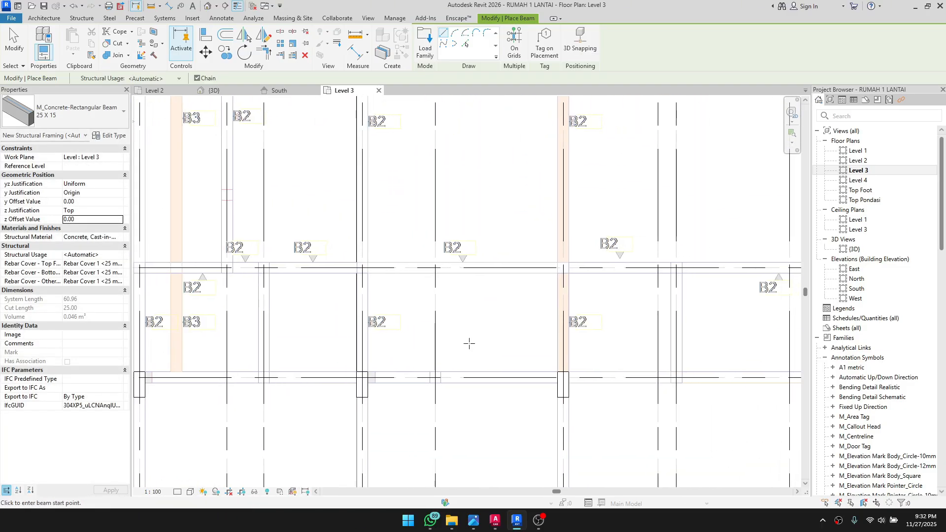
Step: Place a 25 X 15 beam along grid F from the grid 8 column up to grid 6
middle_click_drag(562, 355, 374, 364)
scroll(374, 365, "up", 1)
left_click(370, 378)
middle_click_drag(384, 259, 389, 476)
scroll(388, 142, "up", 1)
left_click(374, 146)
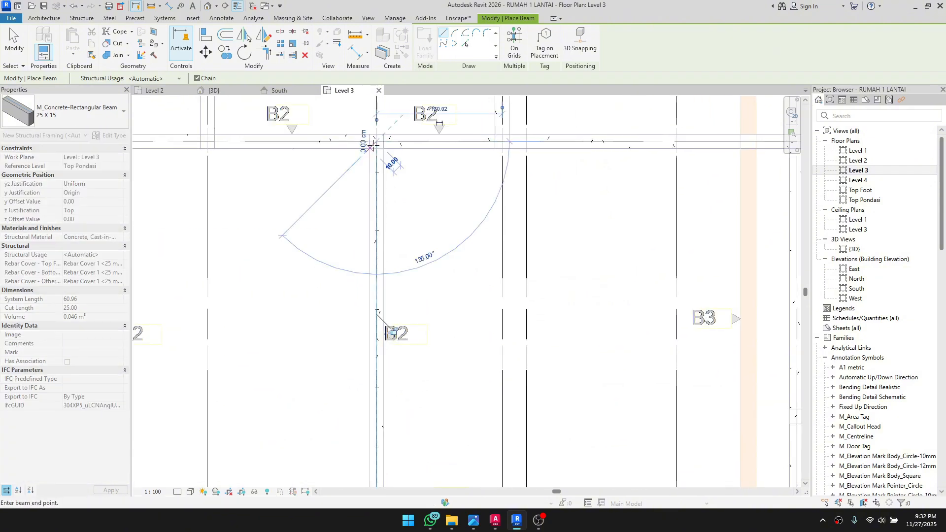
scroll(529, 315, "down", 1)
middle_click_drag(530, 315, 439, 207)
key("Escape")
Step: Place a 25 X 15 beam over the B3 strip between grids A and B, from grid 1 down to grid 8
scroll(505, 278, "down", 2)
scroll(371, 320, "down", 1)
middle_click_drag(364, 329, 425, 517)
scroll(338, 217, "up", 10)
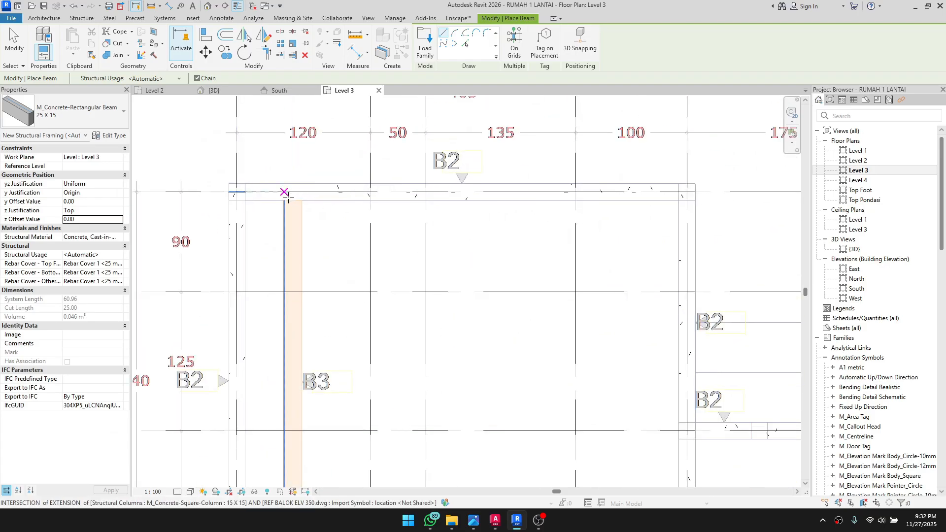
scroll(288, 198, "up", 1)
left_click(293, 201)
middle_click_drag(323, 340, 343, 203)
scroll(344, 203, "down", 5)
middle_click_drag(353, 433, 387, 194)
scroll(387, 195, "down", 2)
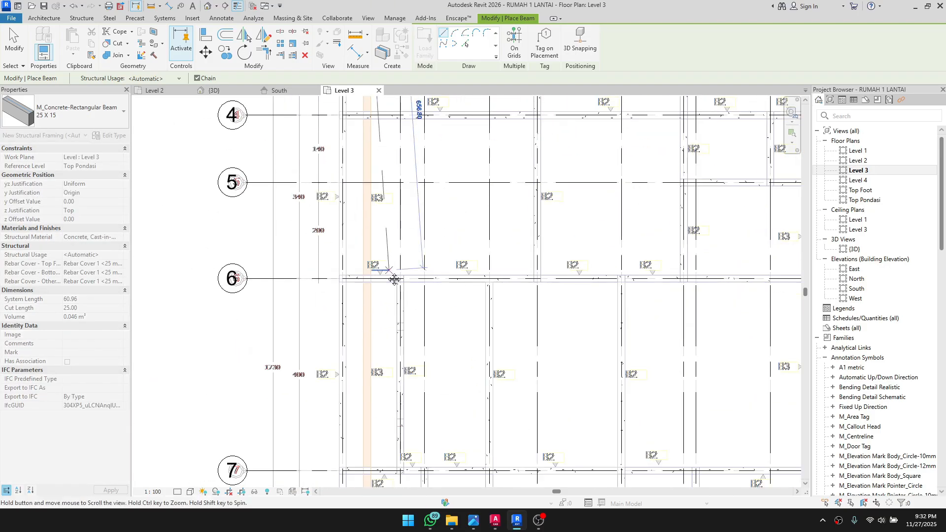
middle_click_drag(394, 279, 392, 142)
scroll(375, 367, "up", 3)
left_click(353, 441)
scroll(358, 356, "down", 3)
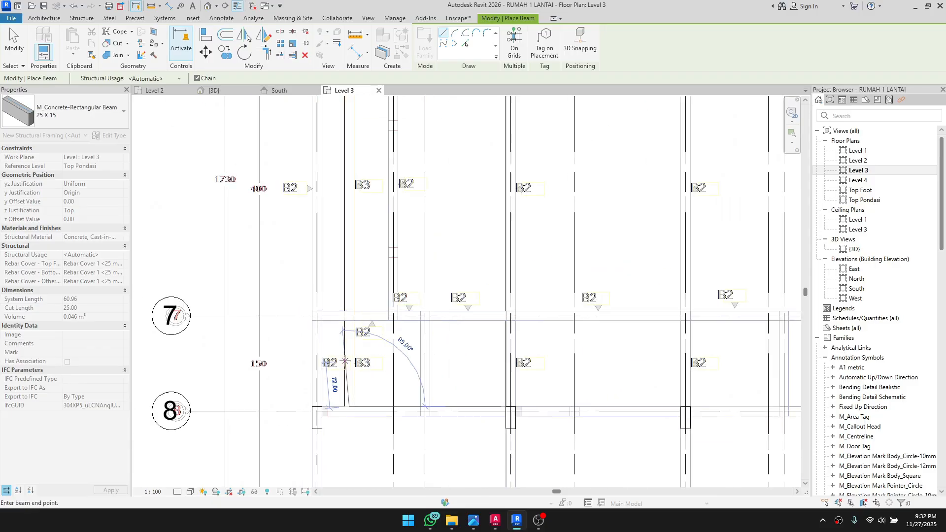
key("Escape")
Step: Place a 25 X 15 beam over the B3 strip between grids I and J, from grid 8 up to grid 2, and finish beam placement
scroll(362, 325, "down", 3)
scroll(388, 367, "up", 9)
scroll(275, 337, "up", 2)
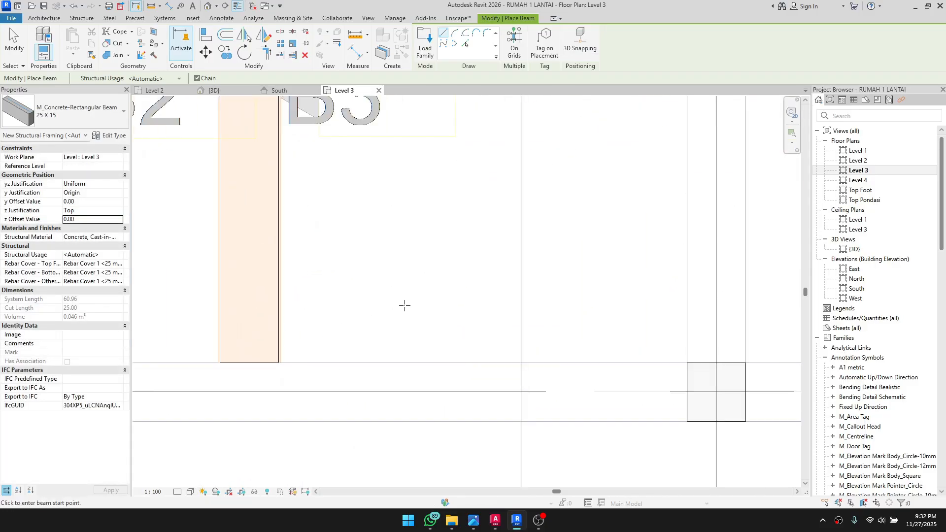
scroll(294, 286, "down", 3)
scroll(228, 259, "down", 3)
middle_click_drag(495, 287, 220, 340)
middle_click_drag(562, 346, 287, 355)
scroll(611, 354, "up", 4)
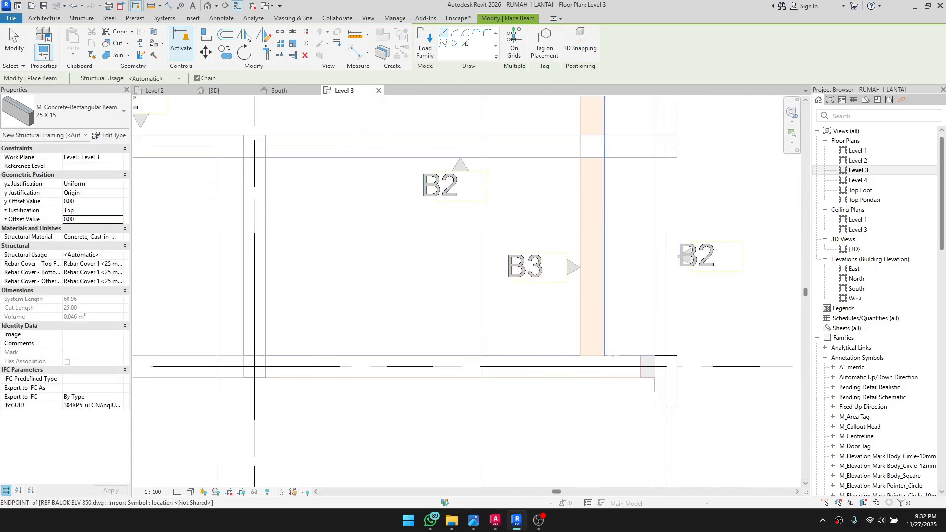
left_click(588, 355)
scroll(571, 237, "down", 4)
middle_click_drag(573, 216, 519, 419)
scroll(518, 428, "down", 4)
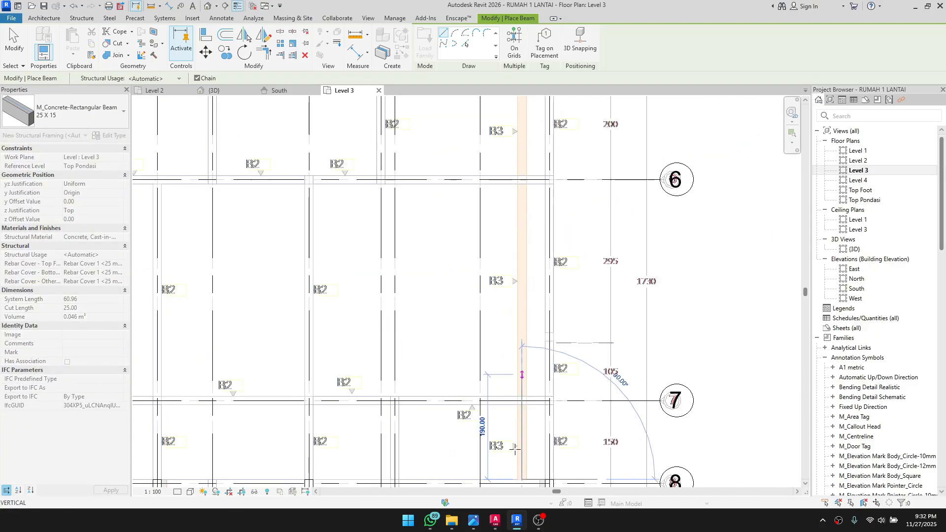
middle_click_drag(515, 285, 507, 429)
middle_click_drag(506, 182, 495, 439)
middle_click_drag(504, 248, 495, 346)
scroll(495, 347, "up", 3)
scroll(497, 345, "up", 2)
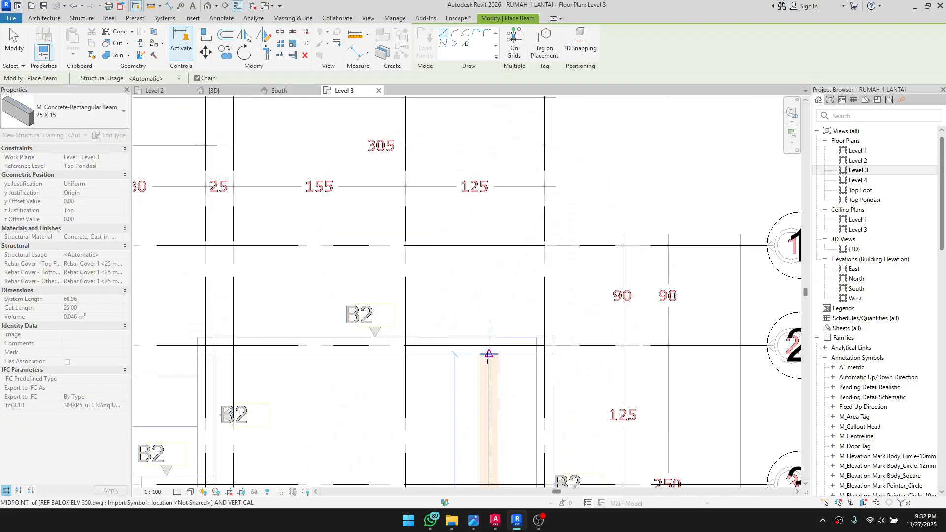
left_click(489, 346)
scroll(521, 266, "down", 3)
key("Escape")
key("Escape")
scroll(443, 335, "down", 4)
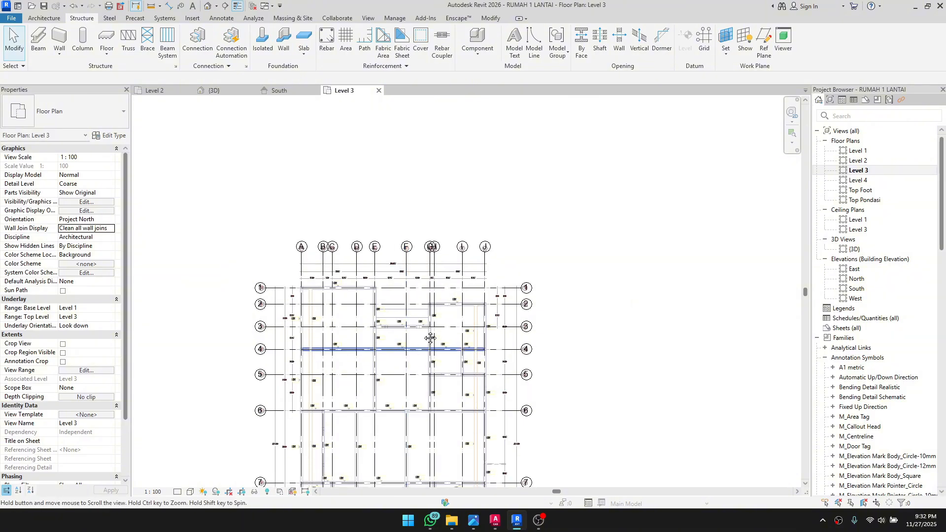
Step: Open the {3D} view and inspect the Level 3 beams and their column connections from several sides
middle_click_drag(431, 339, 462, 311)
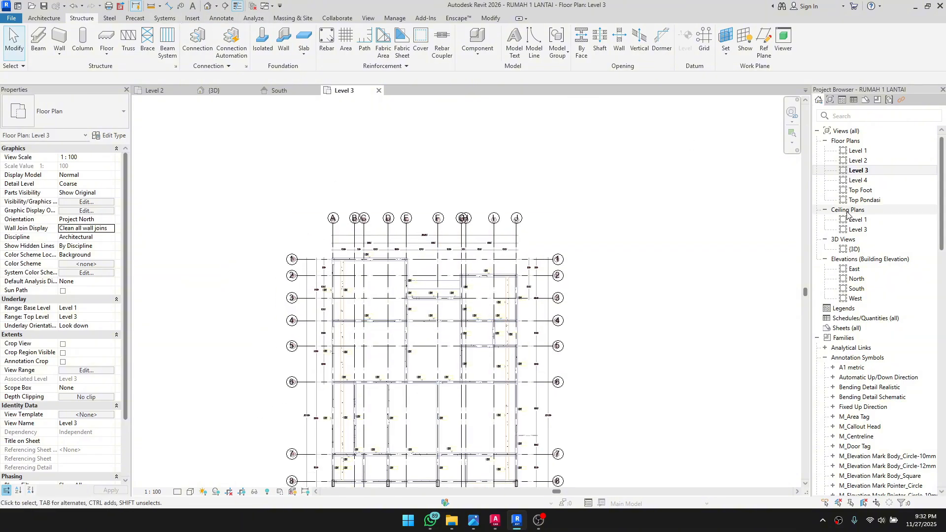
double_click(858, 250)
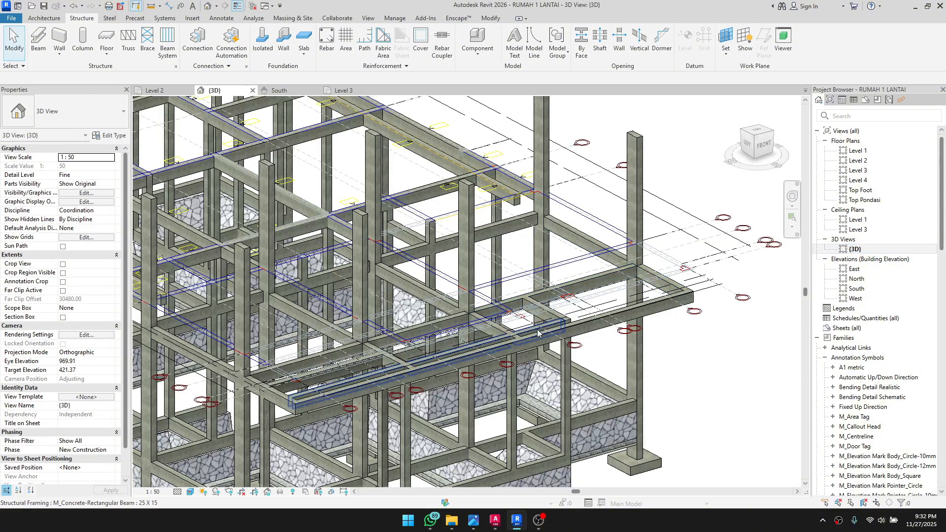
scroll(596, 271, "down", 4)
middle_click_drag(611, 275, 534, 288, "shift")
scroll(535, 289, "up", 4)
middle_click_drag(409, 335, 531, 353, "shift")
scroll(287, 269, "up", 5)
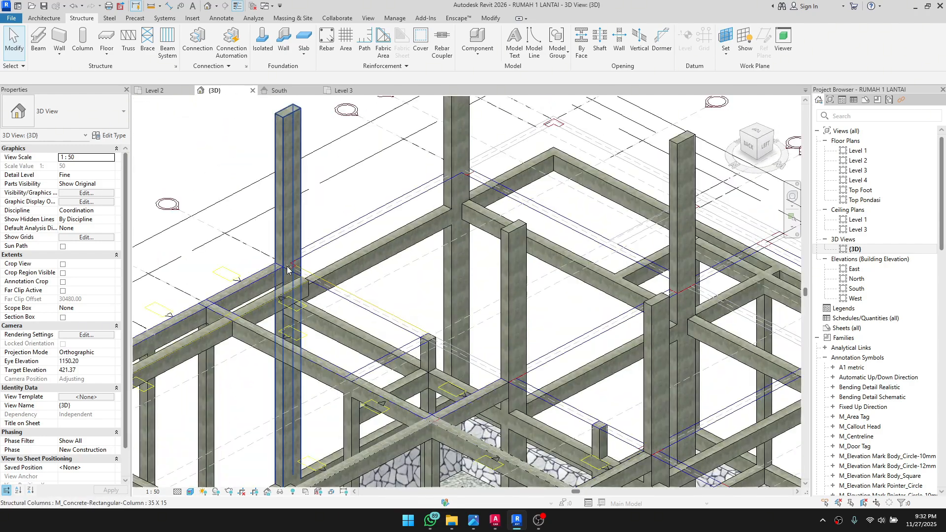
scroll(404, 340, "down", 5)
middle_click_drag(405, 340, 507, 322, "shift")
middle_click_drag(548, 470, 578, 464)
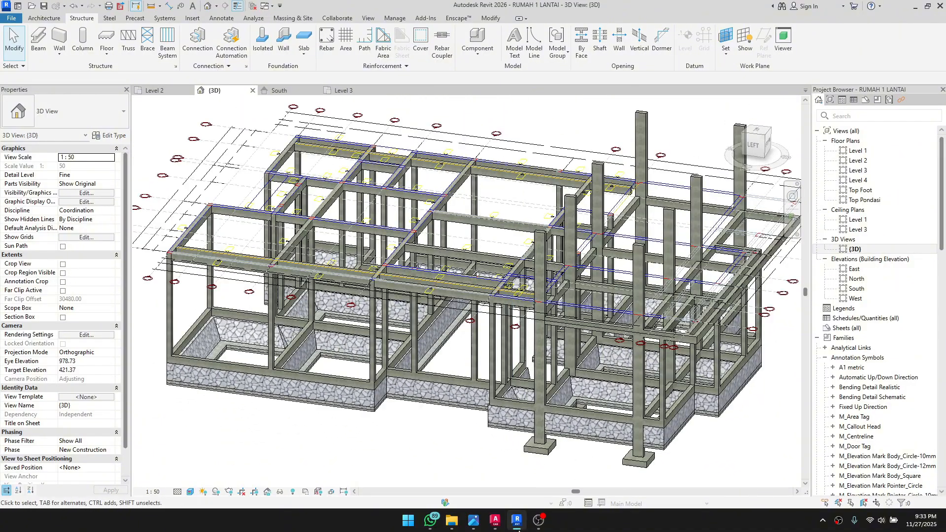
Step: Switch to AutoCAD and examine the building sections in RUMAH 1 LANTAI for beam sizes and heights
left_click(495, 520)
scroll(493, 222, "down", 2)
scroll(453, 222, "up", 5)
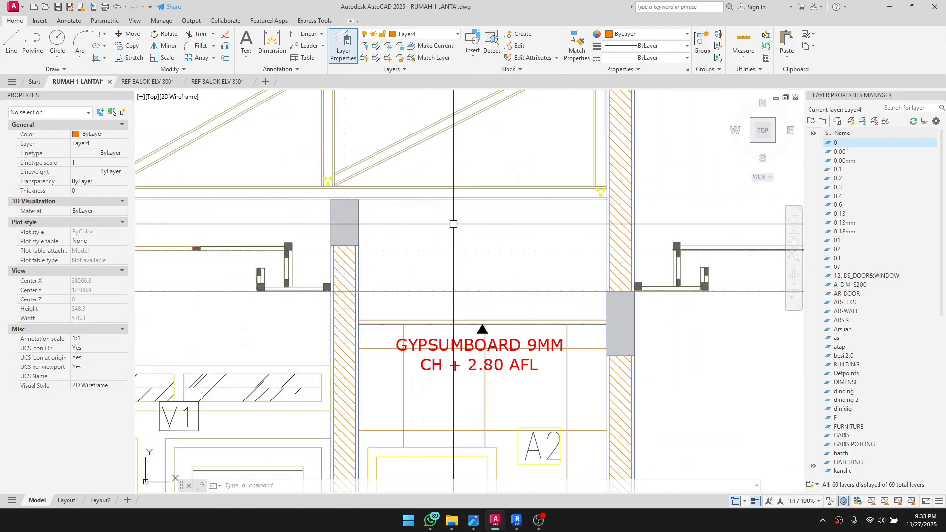
scroll(527, 220, "down", 4)
scroll(528, 220, "up", 4)
scroll(492, 236, "down", 10)
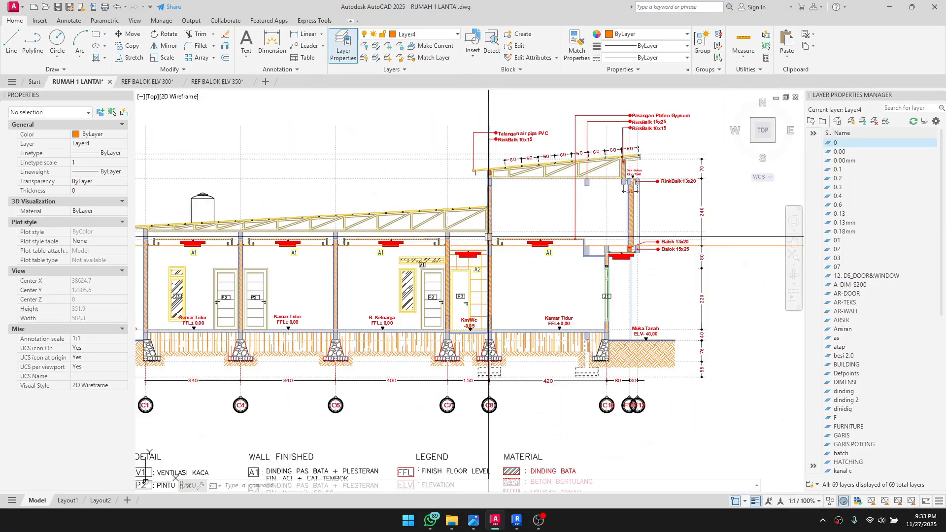
scroll(655, 247, "down", 4)
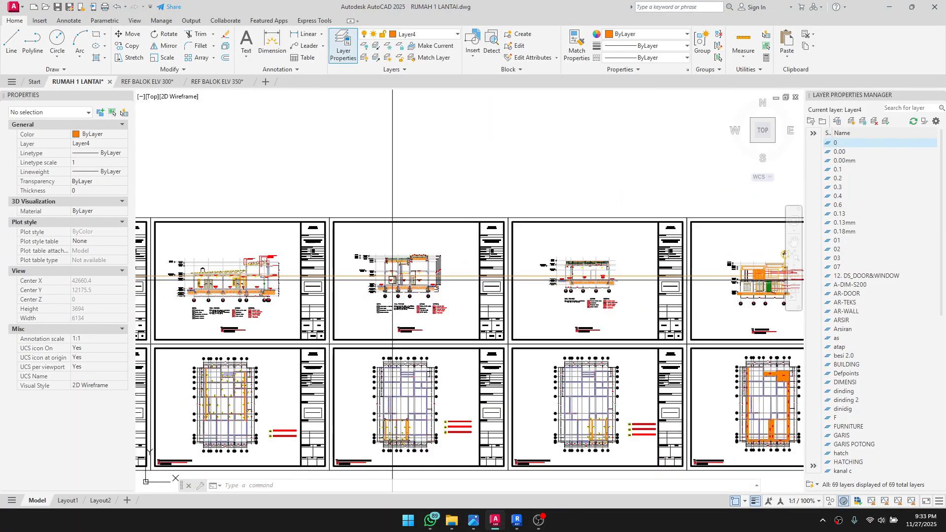
scroll(390, 295, "up", 4)
scroll(400, 291, "up", 6)
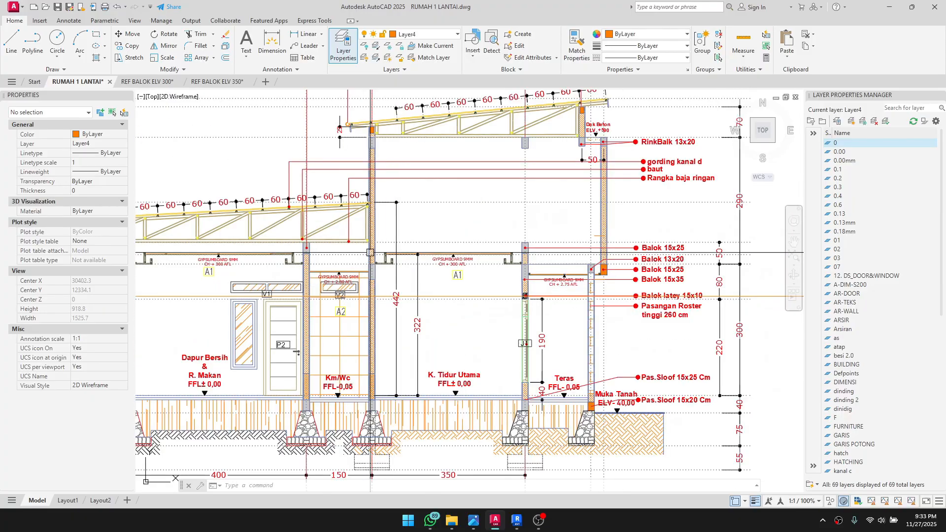
Step: Examine the remaining AutoCAD sections, including POTONGAN B-B, for beam sizes and elevations near the front of the house
mouse_move(367, 258)
middle_mouse_down()
mouse_move(577, 255)
mouse_move(734, 272)
middle_mouse_up()
scroll(734, 273, "down", 6)
middle_click_drag(312, 286, 418, 264)
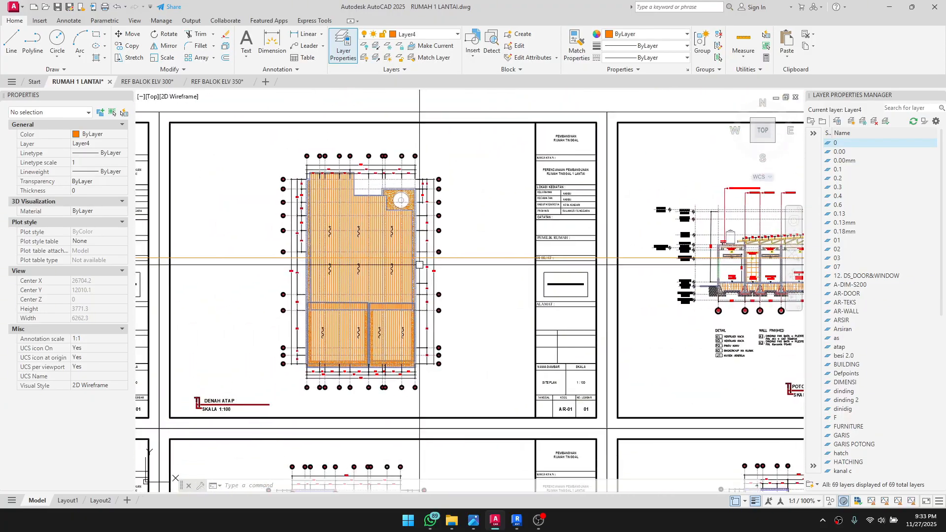
scroll(419, 264, "down", 2)
middle_click_drag(484, 284, 227, 301)
scroll(438, 285, "up", 4)
mouse_move(628, 284)
middle_mouse_down()
mouse_move(439, 286)
mouse_move(663, 299)
middle_mouse_up()
scroll(555, 277, "up", 5)
scroll(632, 210, "down", 4)
middle_click_drag(290, 235, 547, 272)
scroll(286, 231, "up", 1)
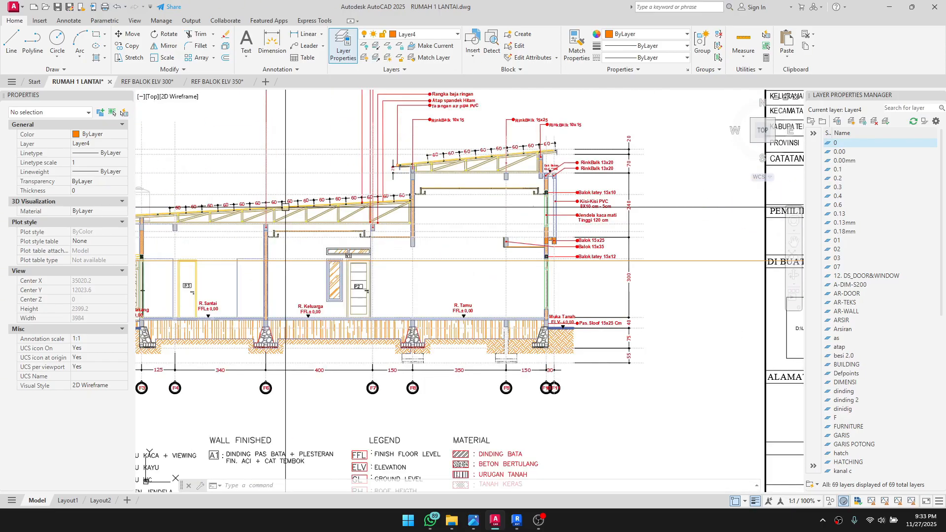
scroll(344, 230, "up", 2)
scroll(440, 225, "down", 3)
middle_click_drag(208, 242, 458, 243)
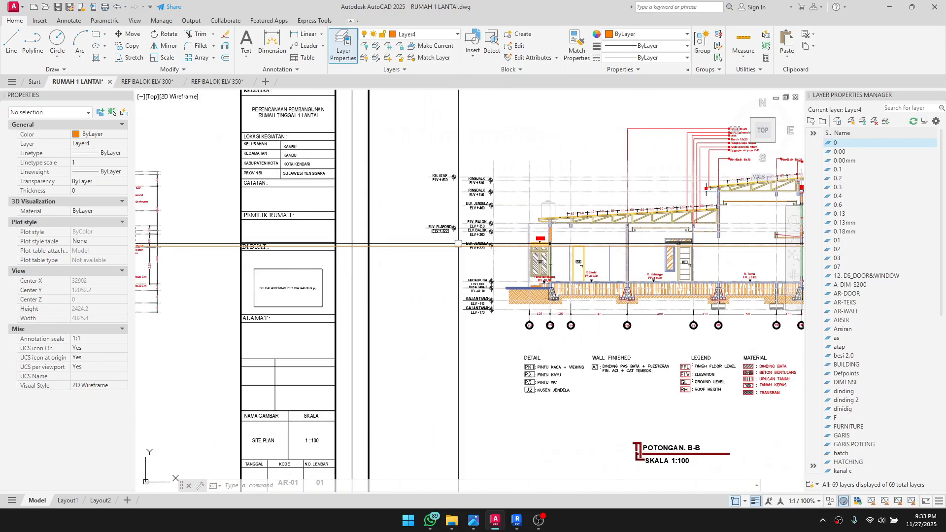
middle_click_drag(314, 249, 538, 249)
scroll(243, 219, "up", 1)
scroll(243, 219, "down", 10)
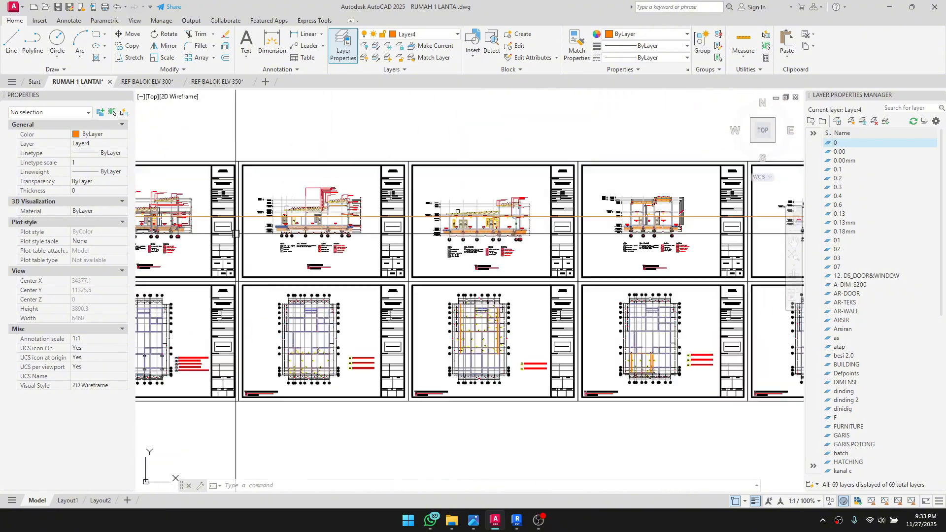
Step: Compare the beam plan sheets in AutoCAD and examine which beams and columns meet grid 8 in the plan with B2 and B3 beams
scroll(330, 240, "up", 5)
scroll(330, 241, "up", 5)
scroll(468, 315, "down", 5)
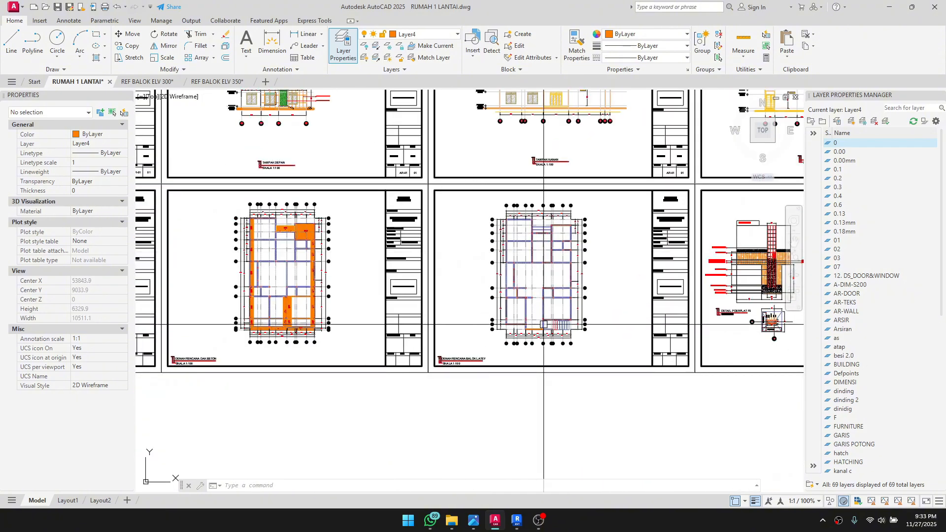
middle_click_drag(301, 350, 395, 285)
scroll(339, 278, "up", 4)
scroll(338, 279, "down", 4)
middle_click_drag(338, 279, 503, 309)
scroll(164, 326, "up", 2)
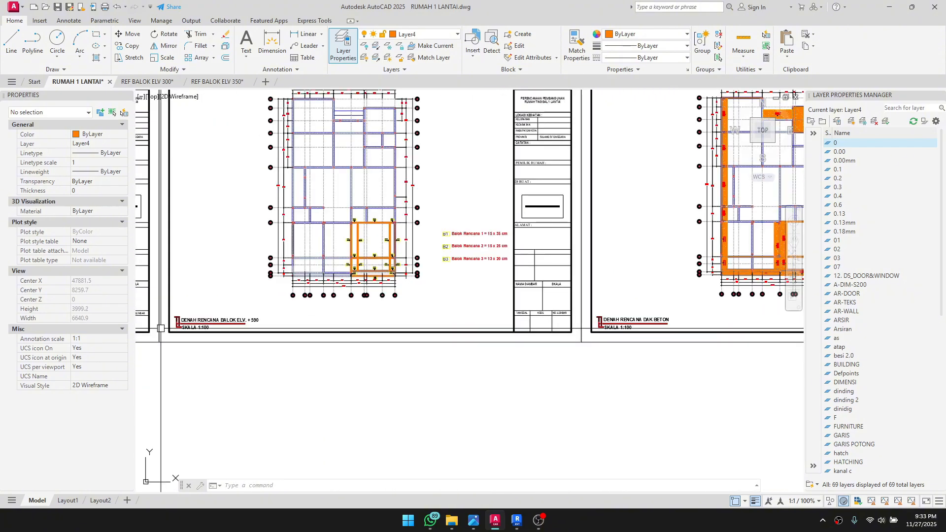
scroll(198, 323, "up", 4)
scroll(393, 276, "down", 4)
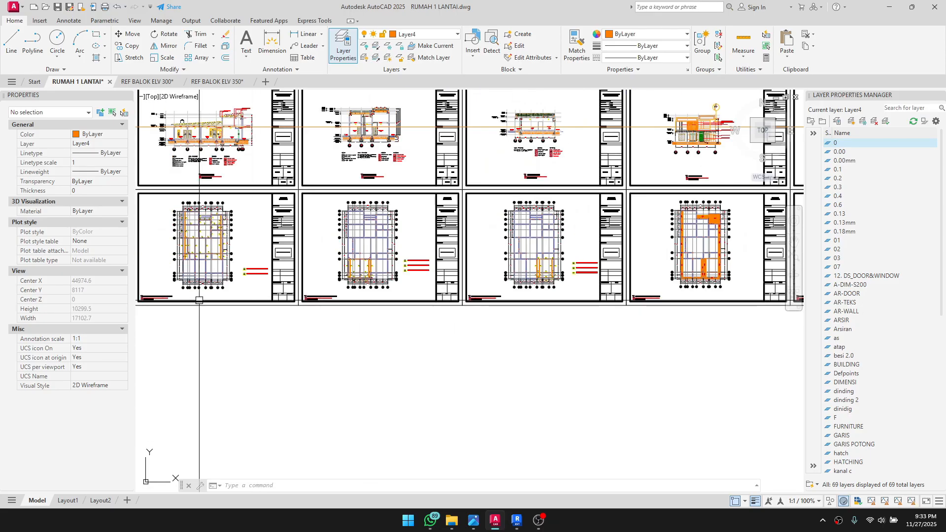
scroll(202, 300, "up", 12)
scroll(170, 286, "down", 7)
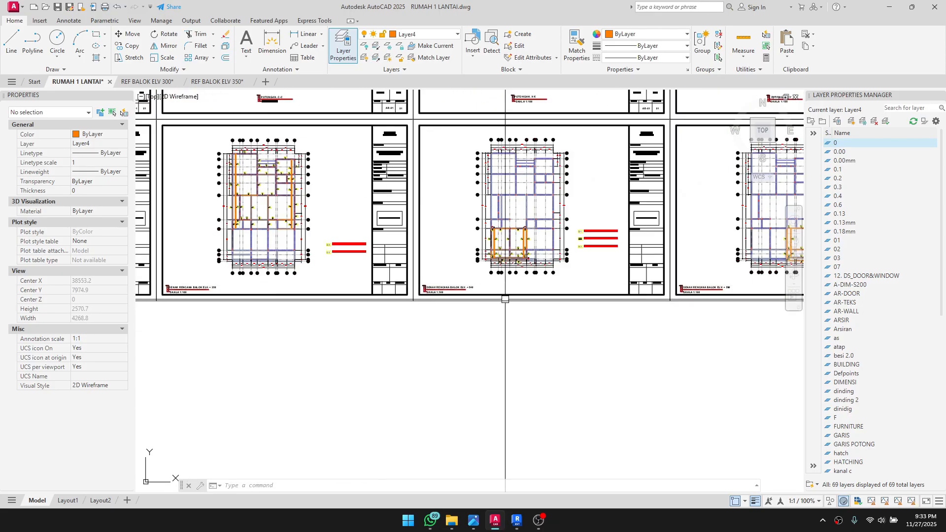
scroll(246, 222, "up", 8)
middle_click_drag(278, 276, 364, 278)
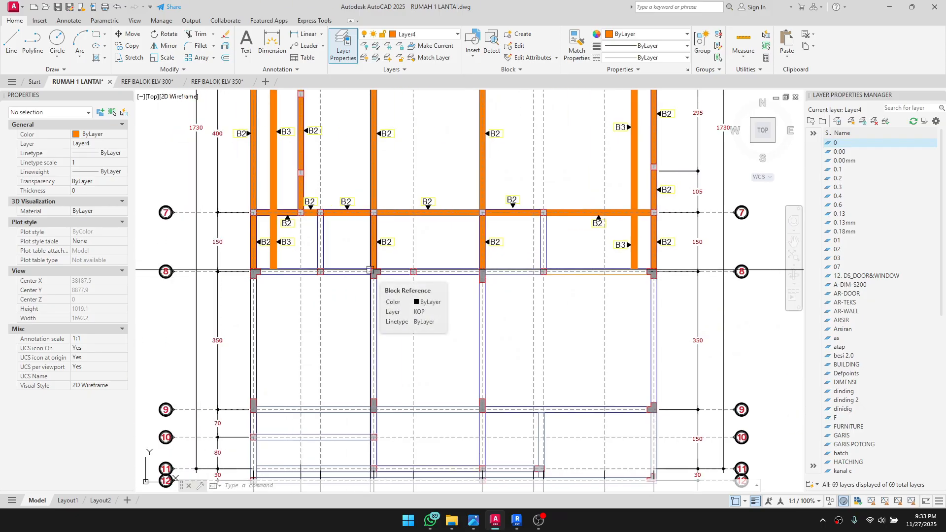
scroll(534, 272, "up", 2)
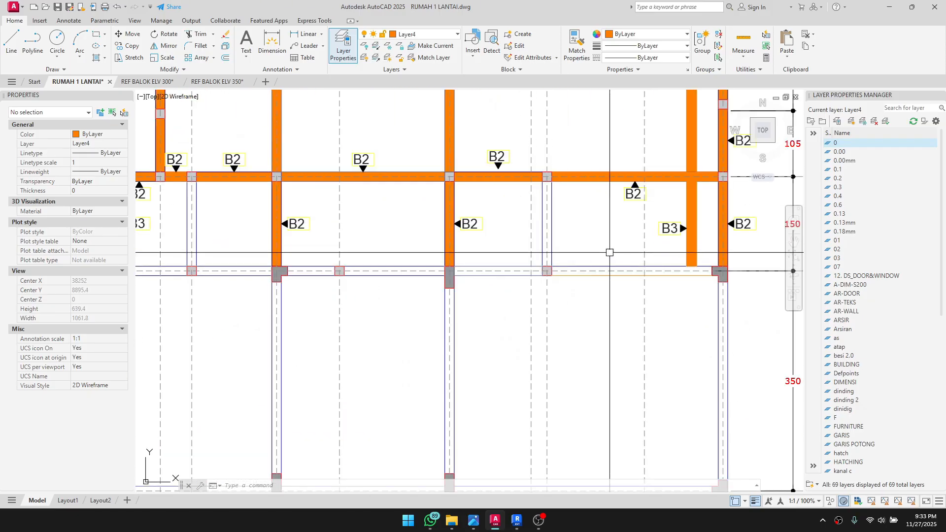
middle_click_drag(339, 271, 475, 279)
middle_click_drag(754, 251, 626, 274)
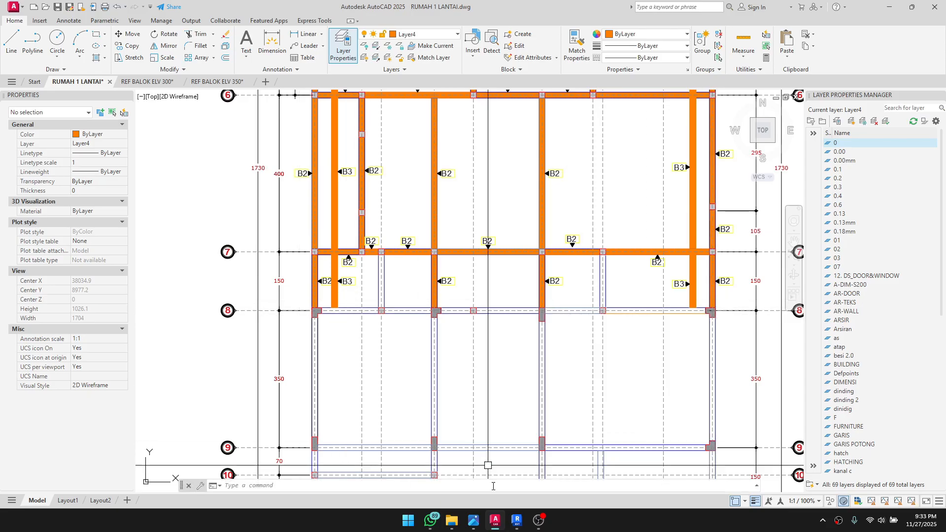
Step: Switch to Revit and inspect the Level 3 beam ends and the columns along grid 8 in the 3D view
left_click(516, 526)
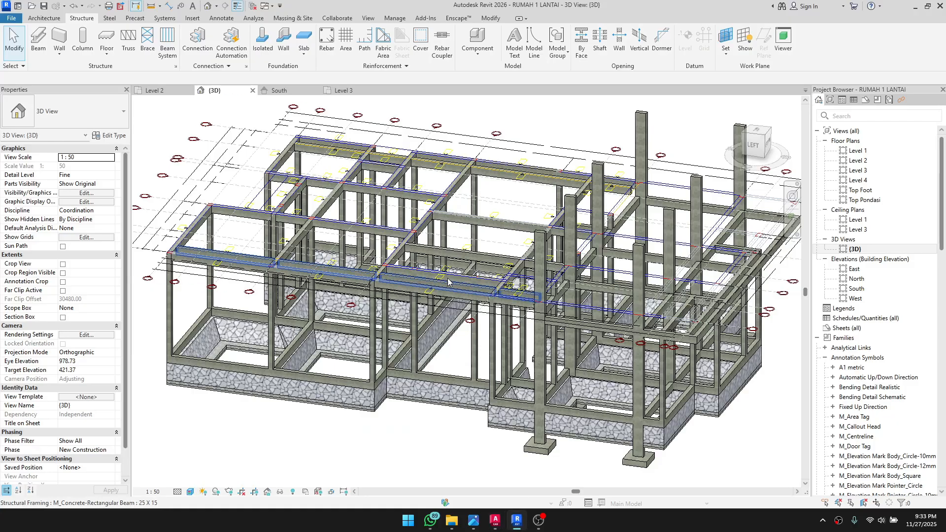
scroll(489, 274, "up", 3)
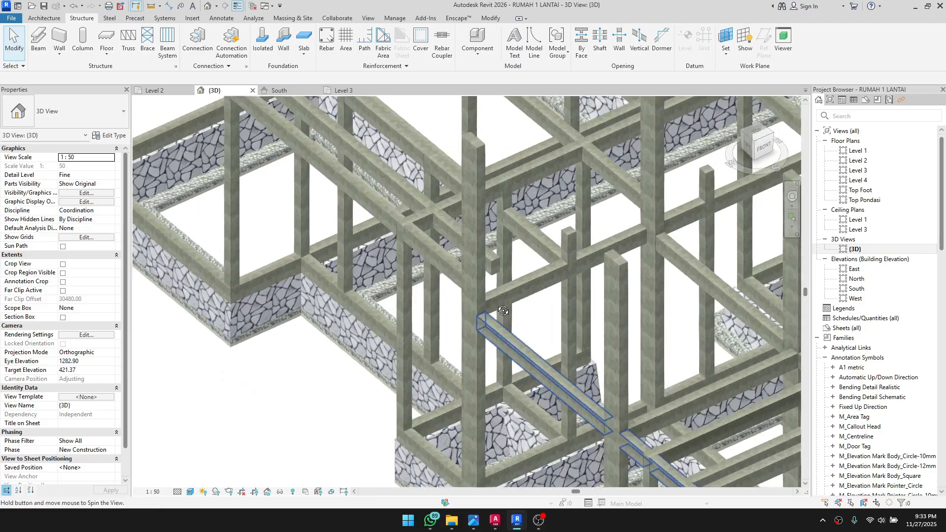
middle_click_drag(482, 321, 541, 290, "shift")
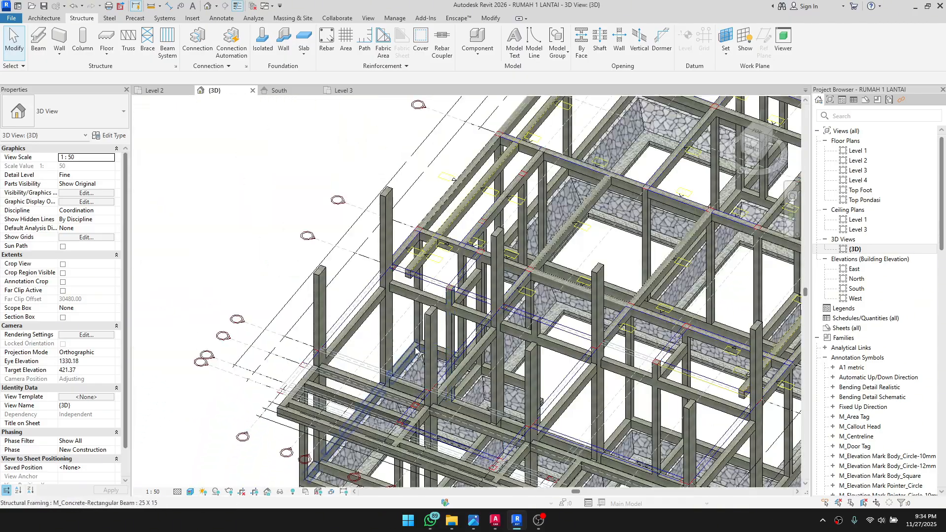
middle_click_drag(416, 351, 450, 367, "shift")
scroll(318, 362, "up", 5)
middle_click_drag(319, 362, 477, 232, "shift")
middle_click_drag(554, 204, 236, 315, "shift")
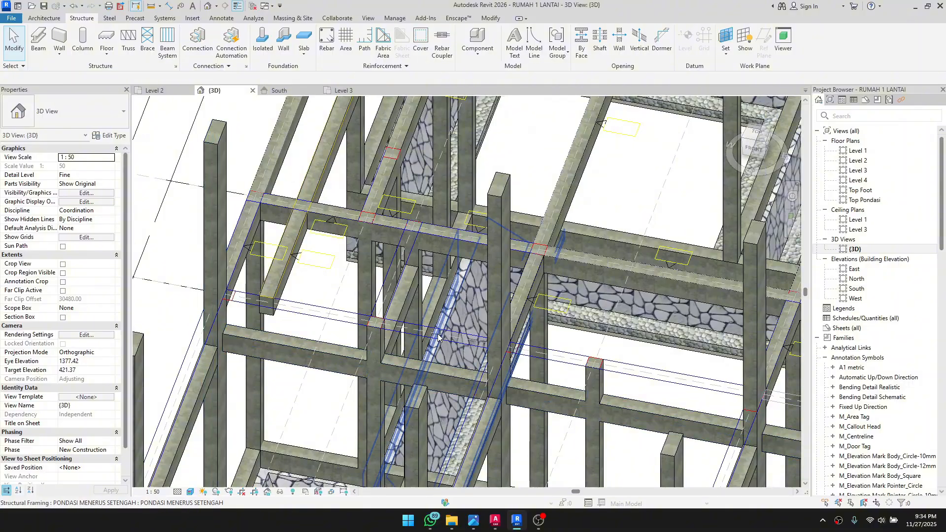
middle_click_drag(438, 337, 447, 480, "shift")
middle_click_drag(226, 298, 325, 409, "shift")
middle_click_drag(386, 407, 625, 377, "shift")
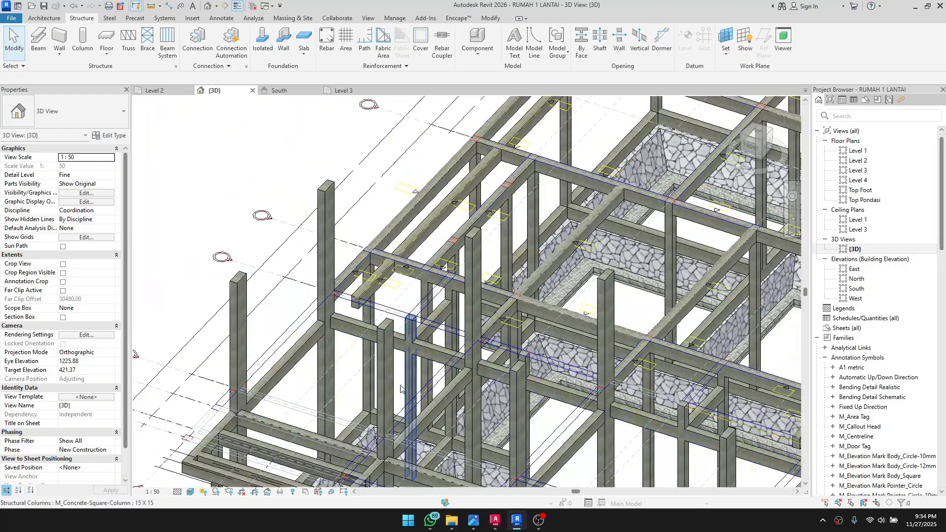
middle_click_drag(402, 389, 527, 419, "shift")
scroll(527, 419, "up", 2)
middle_click_drag(443, 375, 512, 300, "shift")
scroll(513, 300, "down", 6)
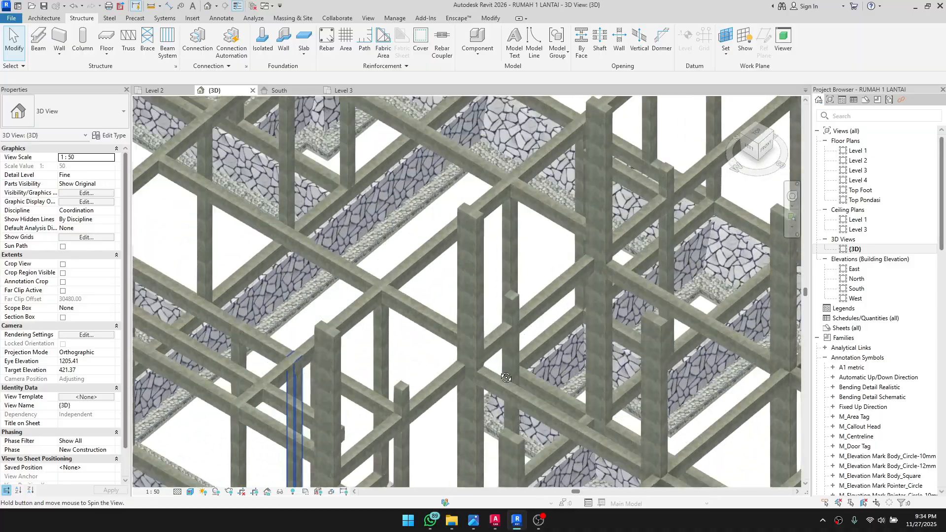
scroll(353, 362, "up", 3)
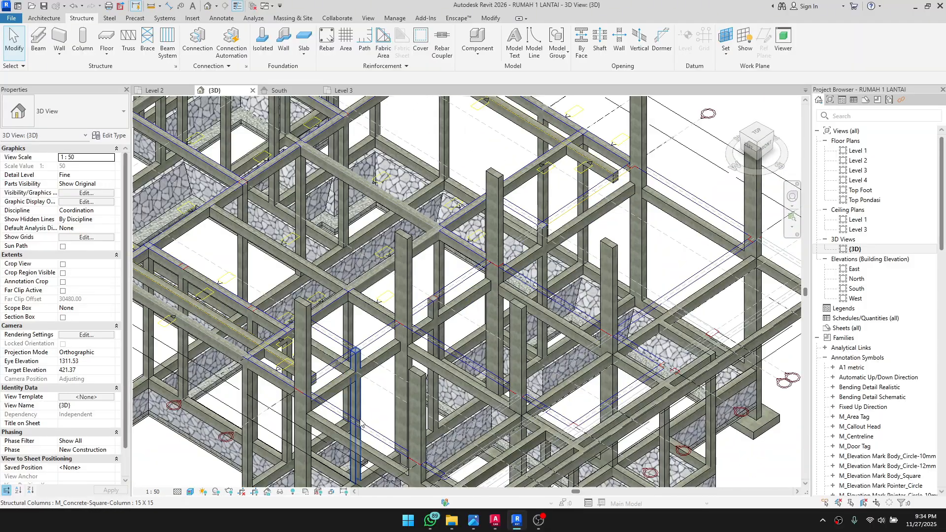
Step: Set the top level of the three 15 X 15 columns along grid 8 to Level 2
left_click(355, 389)
scroll(379, 364, "up", 2)
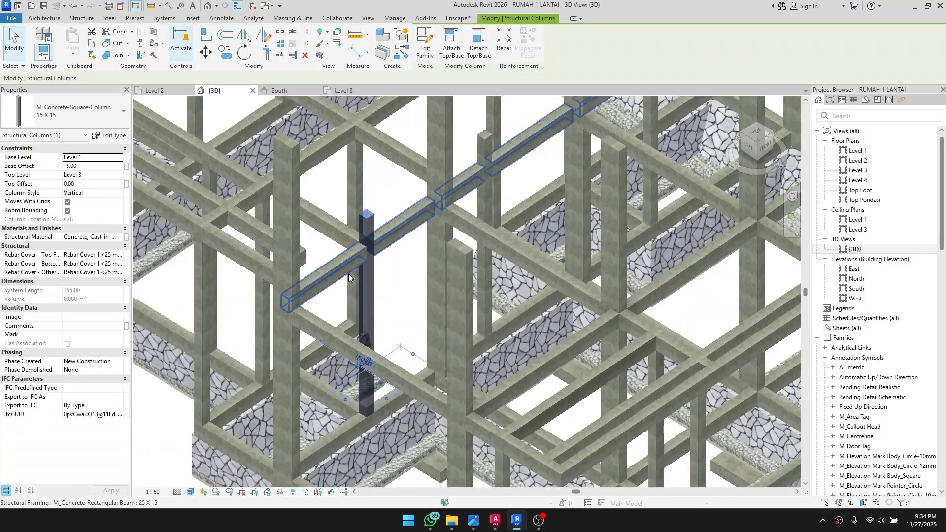
left_click(119, 175)
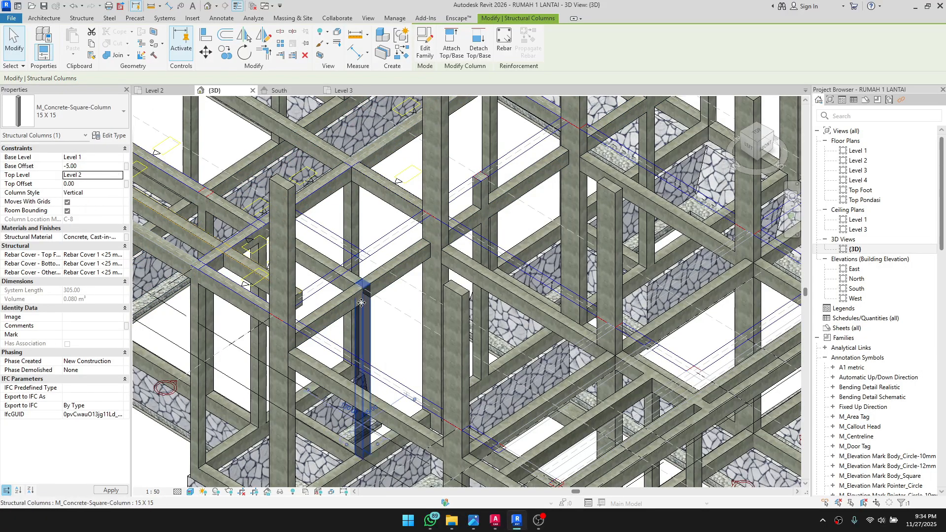
middle_click_drag(540, 231, 392, 359)
left_click(333, 361)
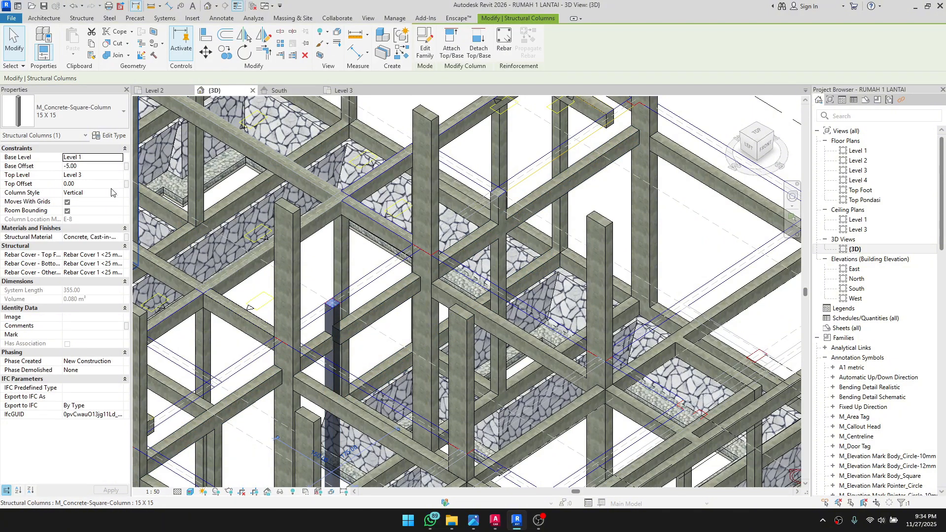
left_click(118, 175)
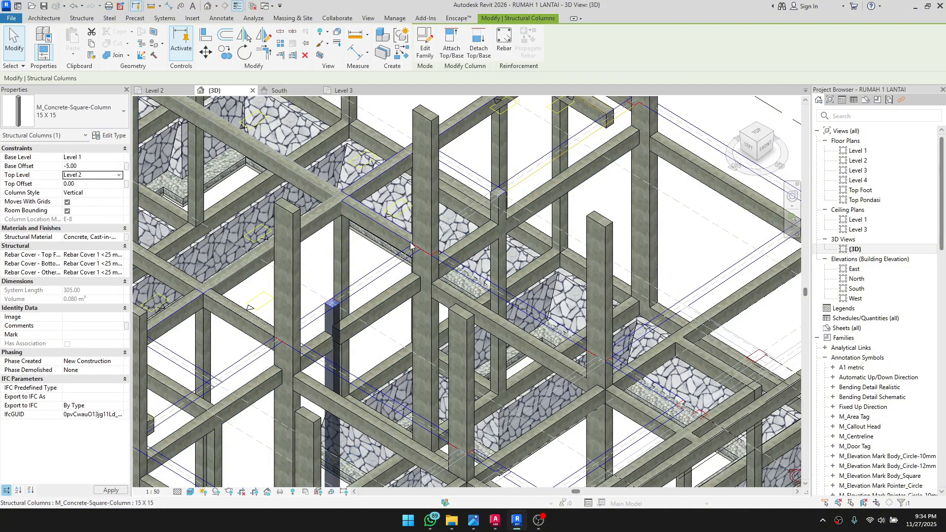
middle_click_drag(411, 245, 602, 347, "shift")
left_click(625, 374)
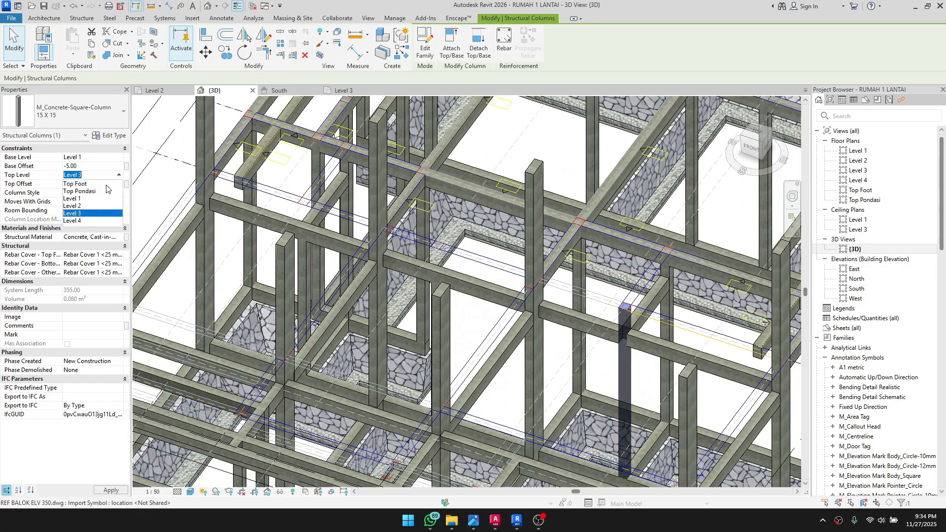
left_click(95, 209)
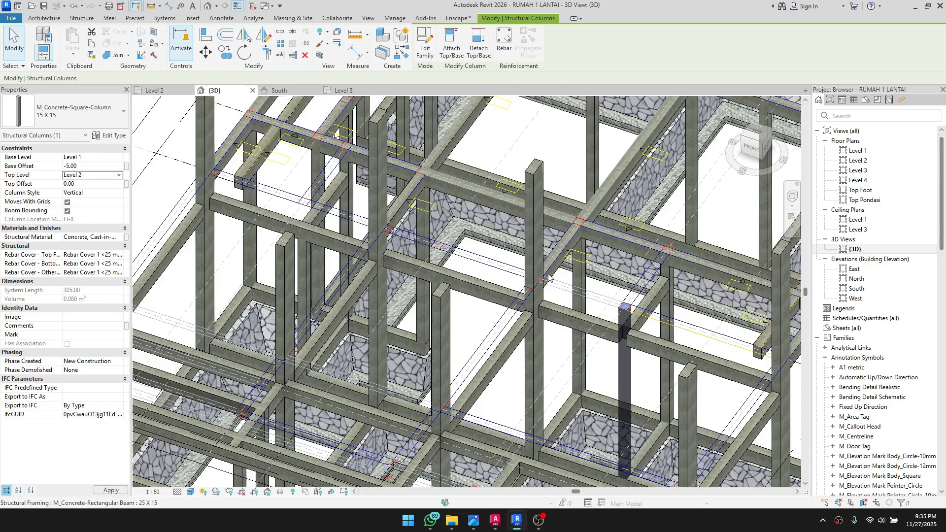
scroll(543, 321, "down", 3)
middle_click_drag(542, 321, 587, 315, "shift")
key("Escape")
Step: Open the Level 3 floor plan and delete the imported REF BALOK ELV 350.dwg drawing
scroll(356, 310, "up", 4)
middle_click_drag(355, 310, 389, 383, "shift")
middle_click_drag(438, 329, 542, 207, "shift")
double_click(858, 170)
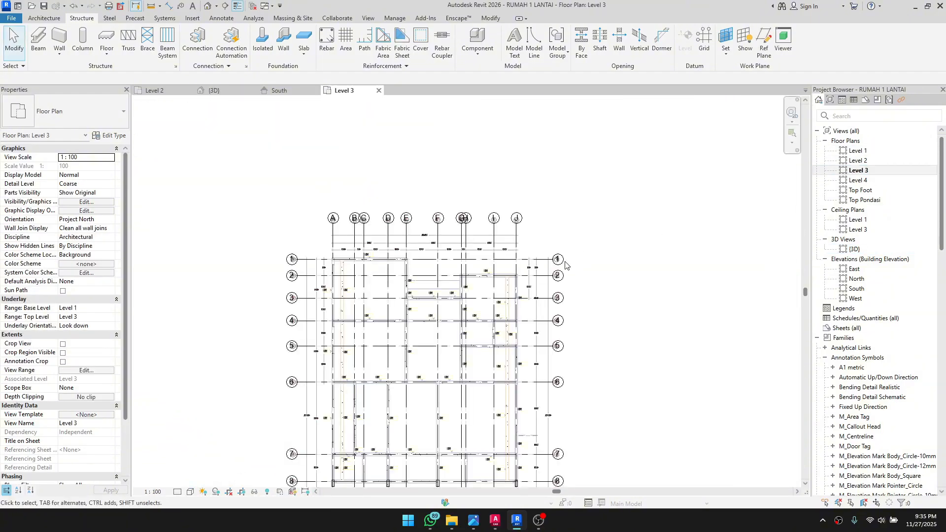
middle_click_drag(407, 384, 407, 285)
scroll(407, 285, "up", 5)
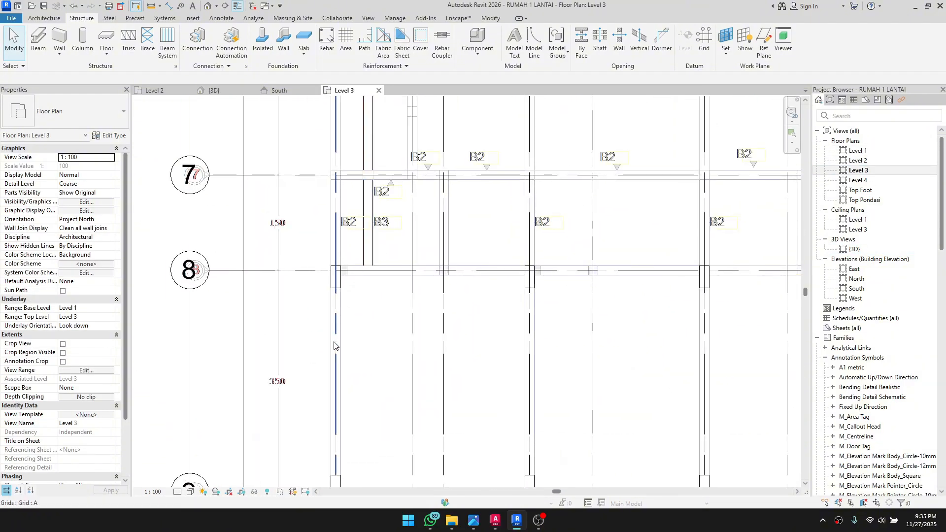
left_click(244, 303)
scroll(170, 220, "down", 4)
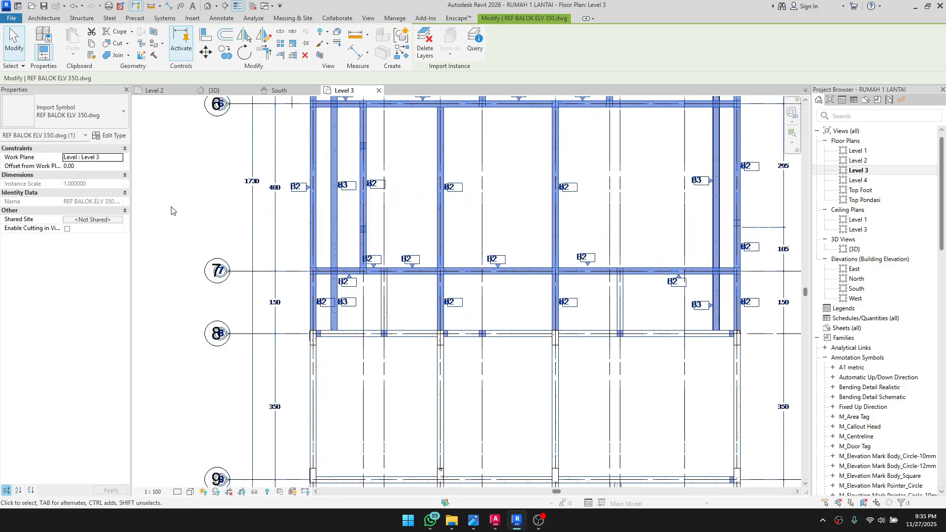
left_click(173, 211)
scroll(331, 360, "up", 2)
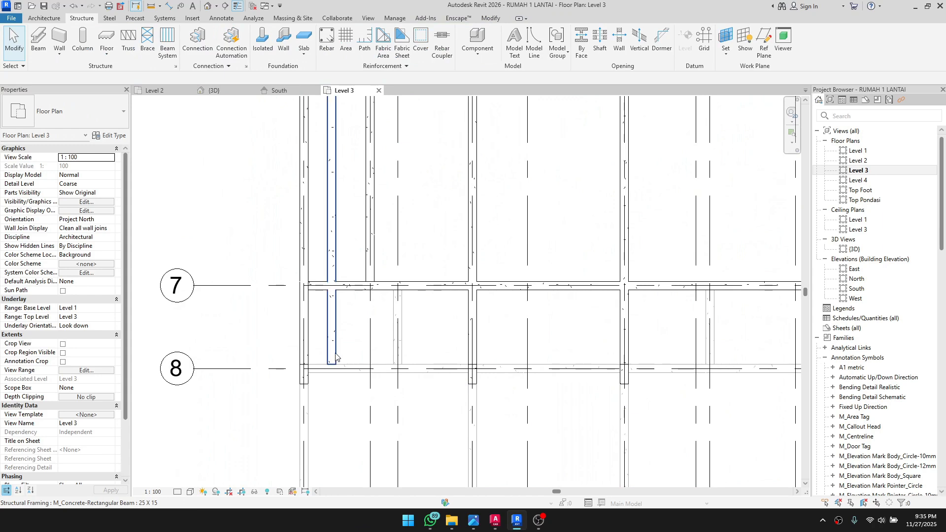
Step: Create a beam similar to the existing 25 X 15 one along grid 8, from the column at grid A to the column at grid D
left_click(336, 355)
scroll(349, 315, "up", 2)
right_click(341, 290)
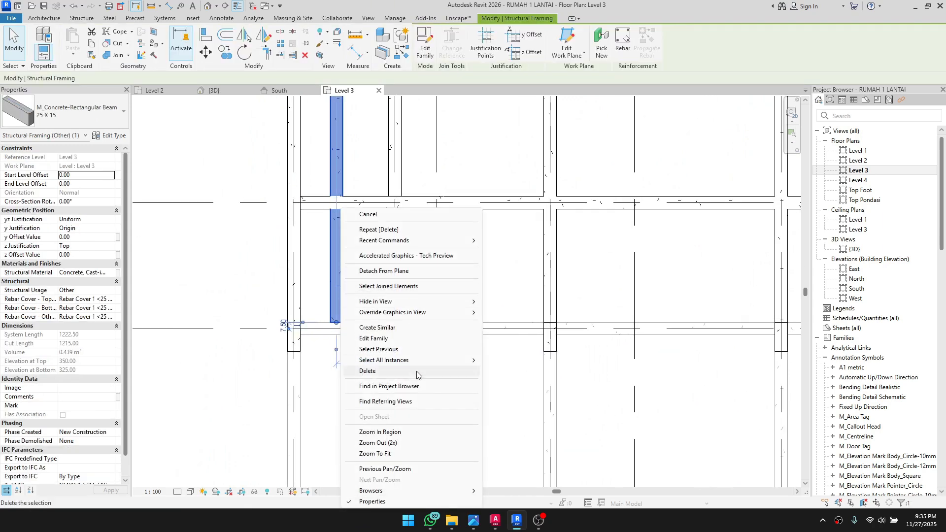
left_click(420, 328)
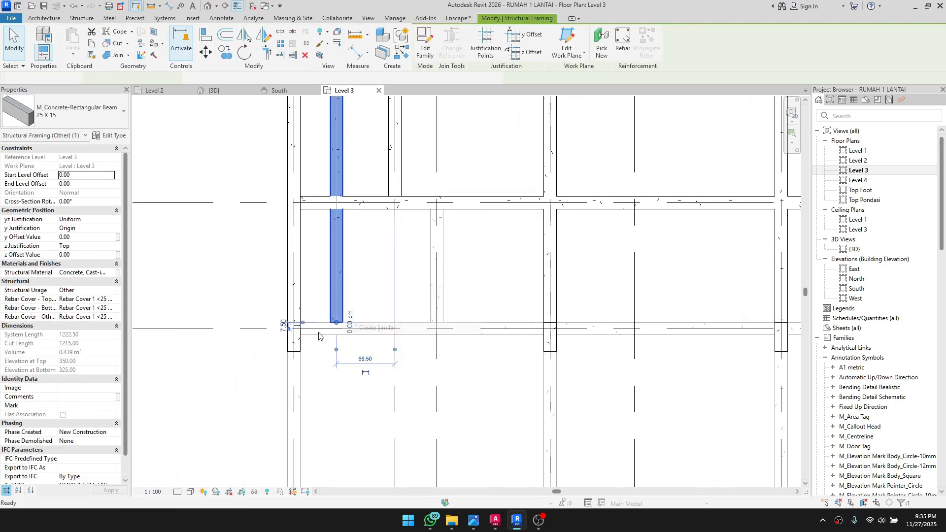
scroll(312, 333, "up", 4)
left_click(264, 323)
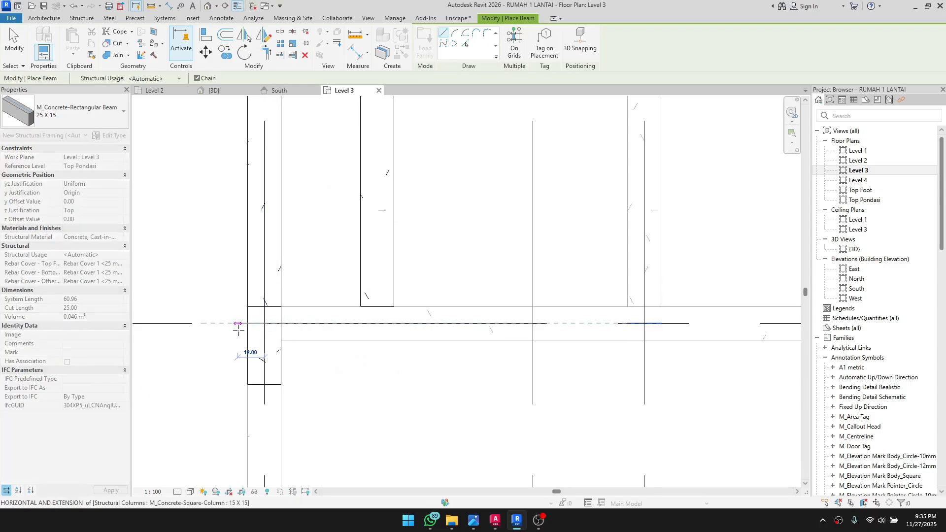
scroll(276, 335, "down", 3)
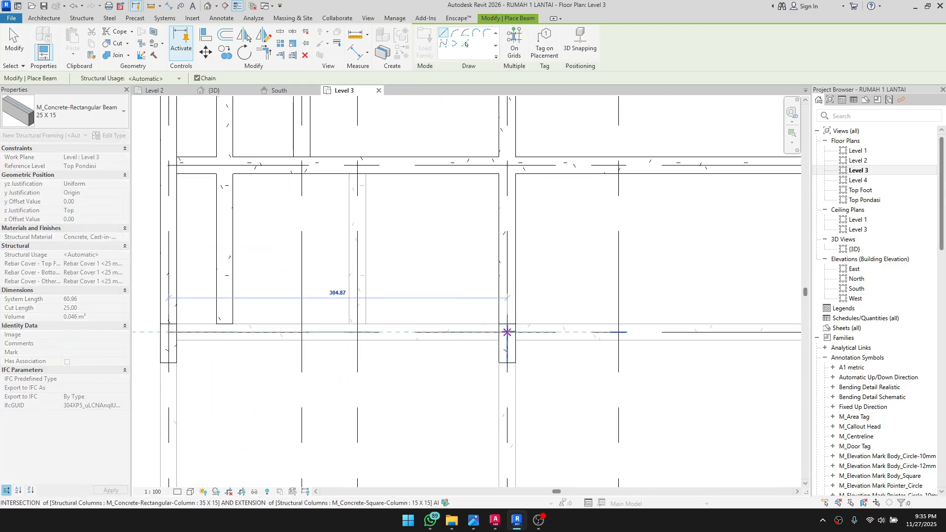
left_click(507, 332)
scroll(492, 333, "down", 3)
middle_click_drag(734, 380, 270, 382)
key("Escape")
scroll(492, 334, "up", 2)
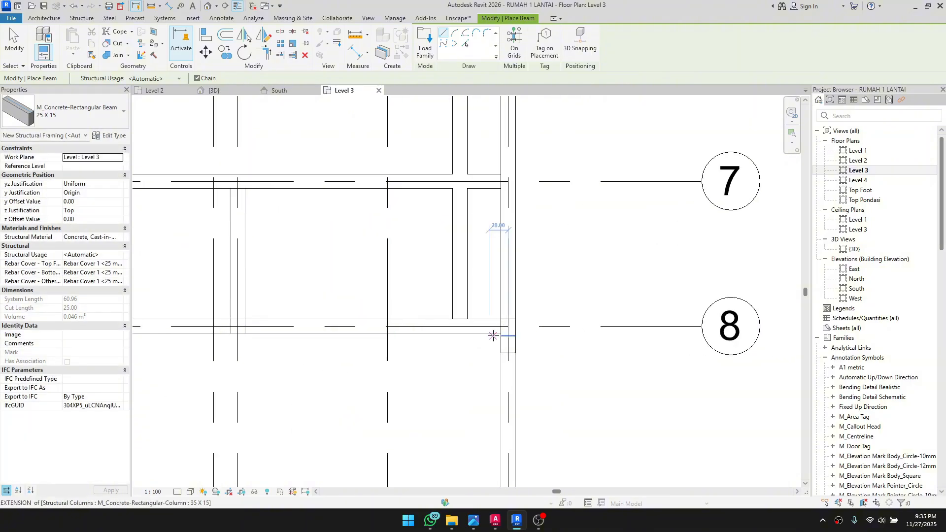
Step: Place another 25 X 15 beam along grid 8 from the column at grid J to the column at grid F, and finish beam placement
left_click(508, 326)
middle_click_drag(251, 318, 452, 323)
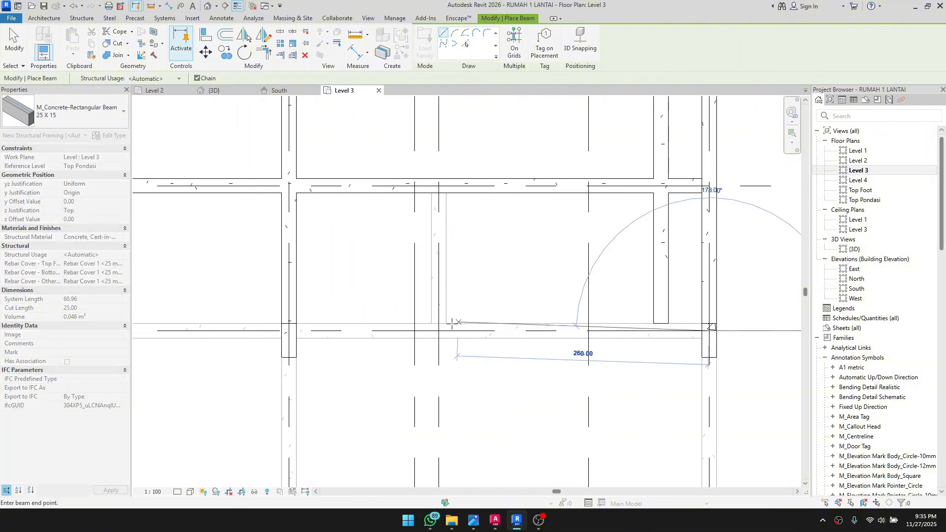
left_click(289, 330)
scroll(419, 335, "down", 3)
key("Escape")
key("Escape")
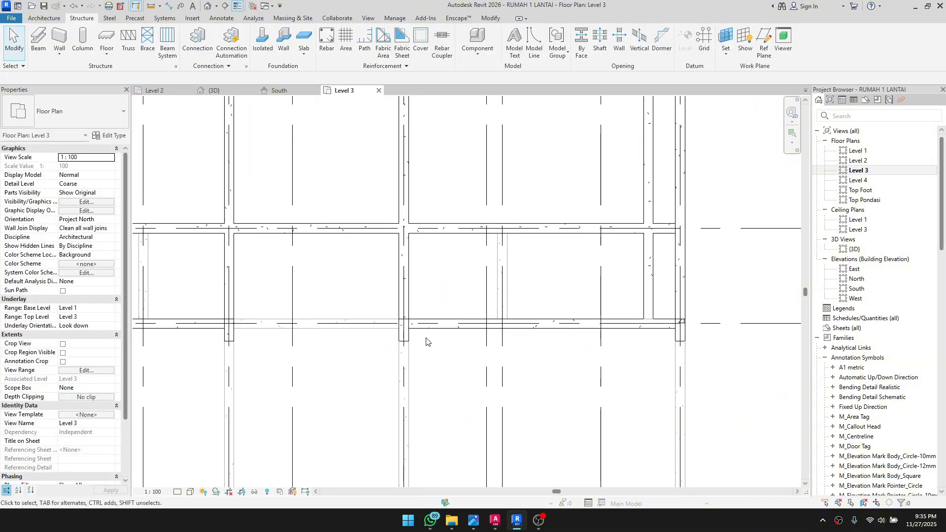
Step: Open the 3D view and inspect the new grid 8 beams and columns from several angles
double_click(862, 248)
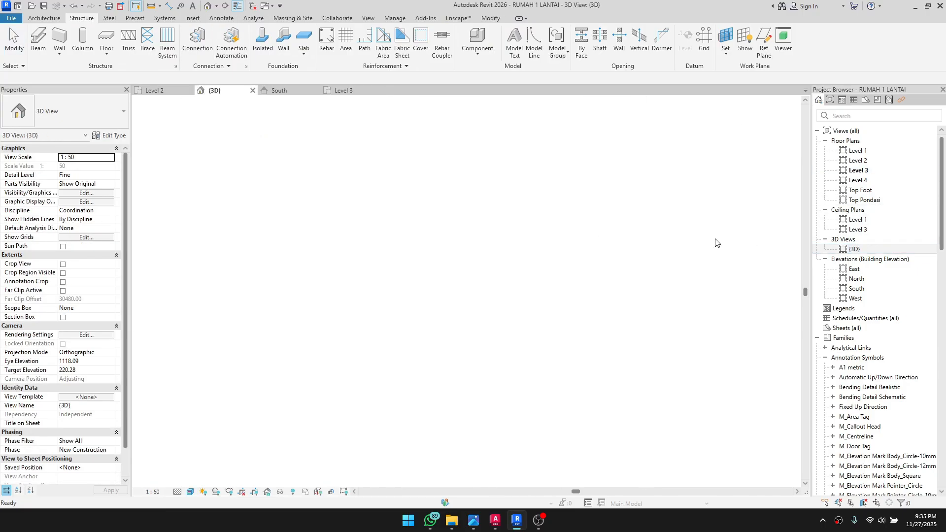
middle_click_drag(598, 296, 525, 334, "shift")
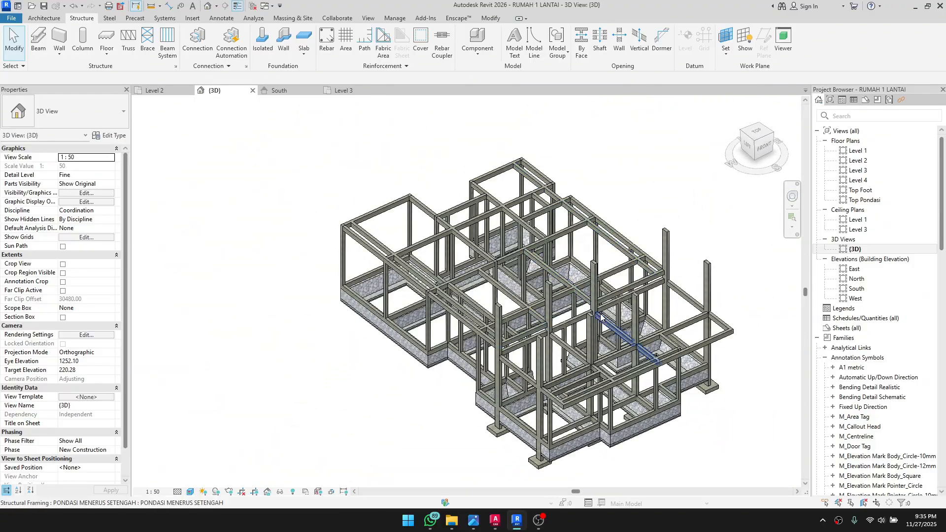
mouse_move(599, 316)
middle_mouse_down("shift")
mouse_move(653, 435)
mouse_move(639, 404)
mouse_move(319, 393)
middle_mouse_up("shift")
Step: Switch to AutoCAD and examine the beam plan DENAH RENCANA BALOK ELV. + 540 and its neighbouring sheets
left_click(494, 521)
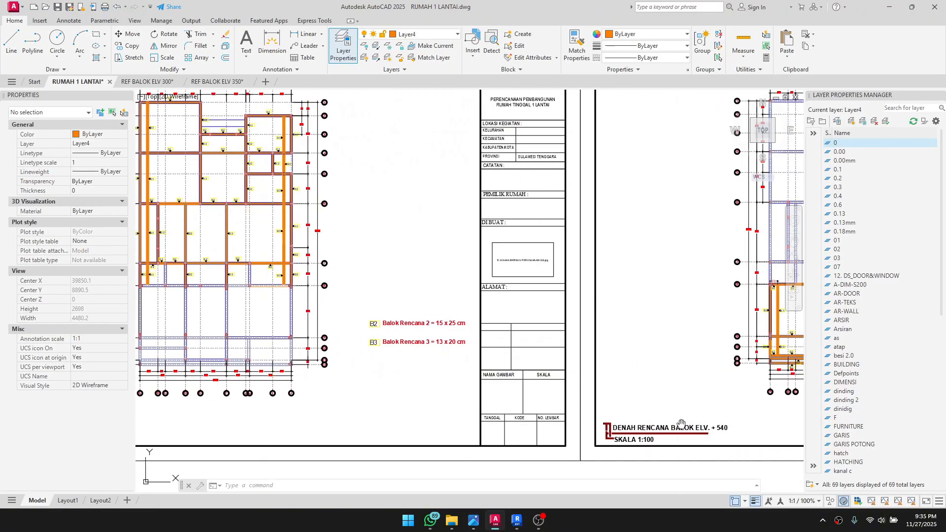
mouse_move(682, 425)
middle_mouse_down()
mouse_move(406, 370)
mouse_move(419, 288)
middle_mouse_up()
scroll(405, 370, "up", 4)
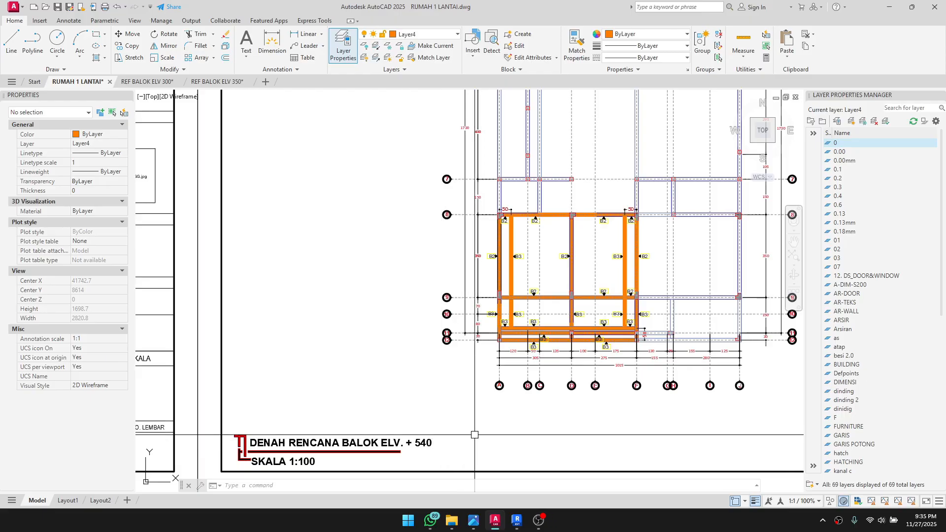
middle_click_drag(488, 435, 276, 444)
scroll(394, 434, "down", 2)
middle_click_drag(643, 422, 380, 371)
middle_click_drag(705, 350, 493, 398)
scroll(436, 403, "down", 4)
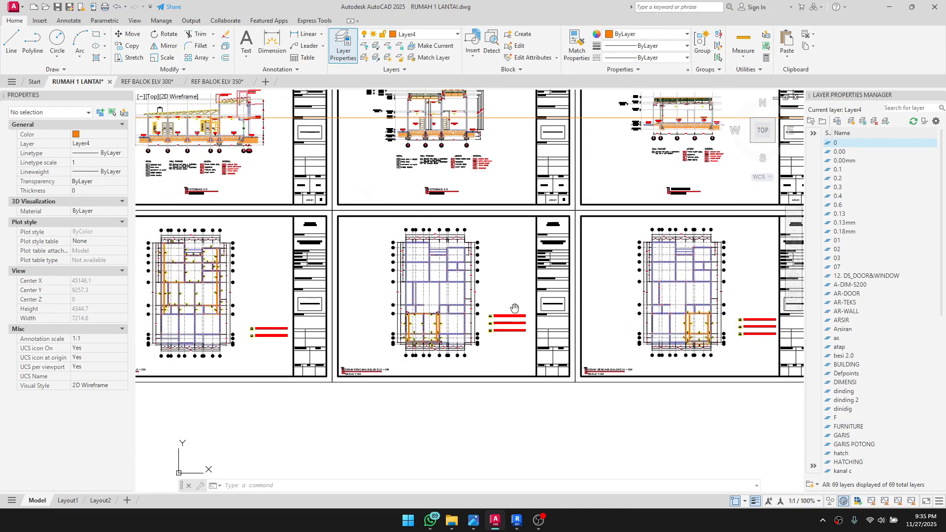
Step: Examine the beam elevation marks in section C-C and compare them with the ELV. + 540 beam plan
middle_click_drag(289, 257, 456, 312)
scroll(499, 172, "up", 10)
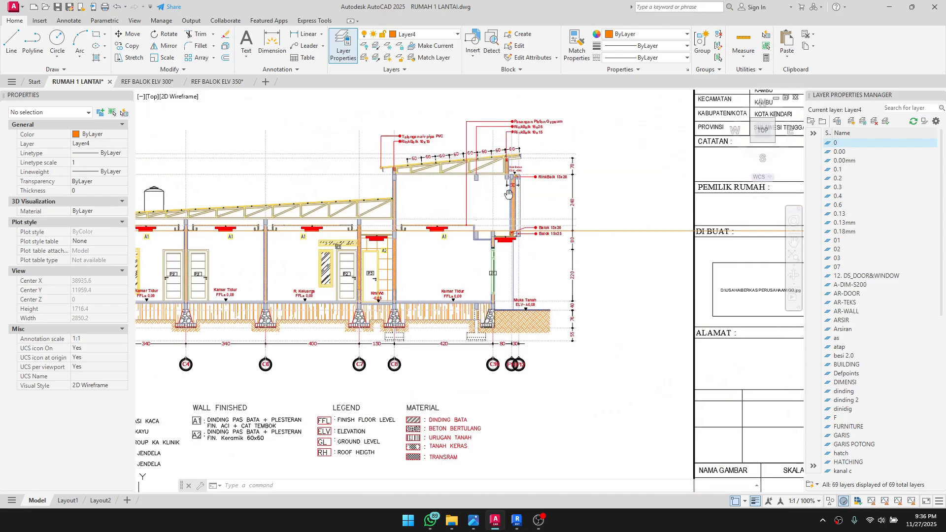
scroll(498, 173, "down", 4)
middle_click_drag(434, 180, 628, 206)
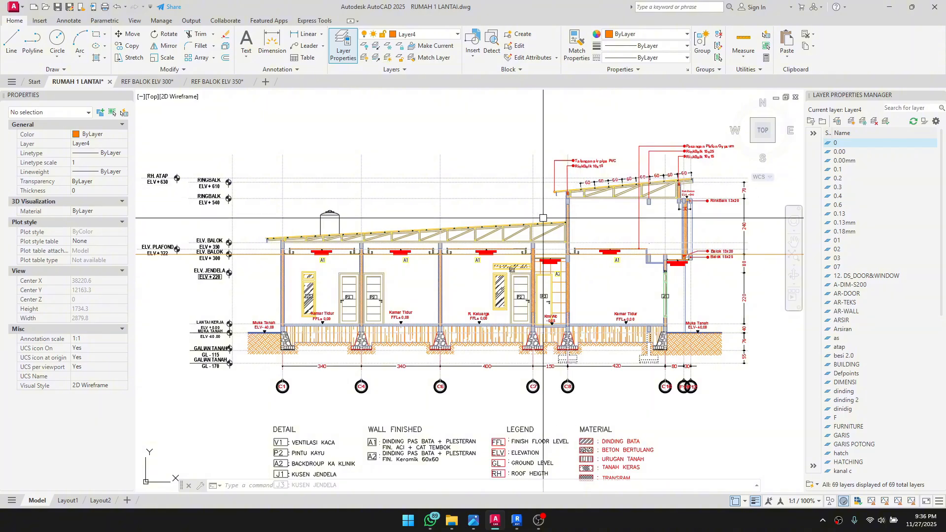
scroll(526, 198, "up", 2)
scroll(484, 223, "down", 2)
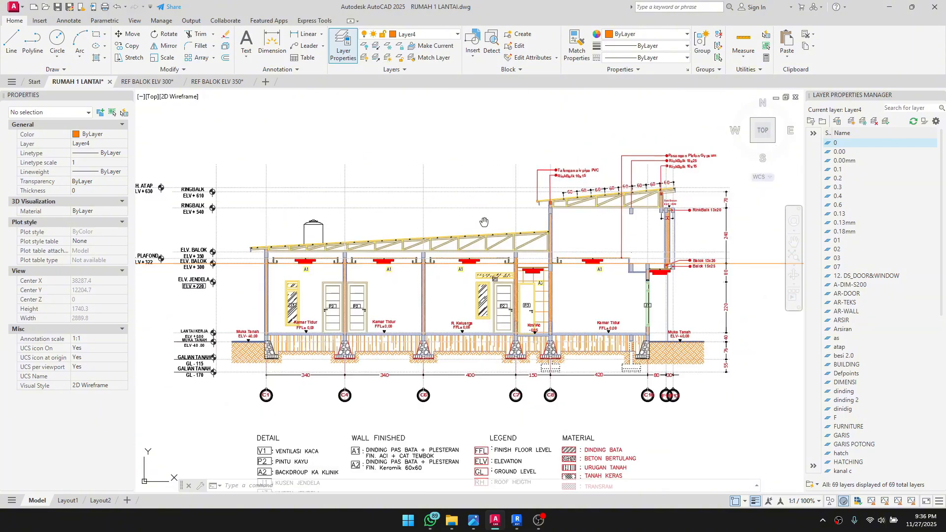
middle_click_drag(485, 222, 266, 126)
scroll(266, 126, "down", 4)
middle_click_drag(612, 422, 523, 249)
scroll(471, 371, "up", 4)
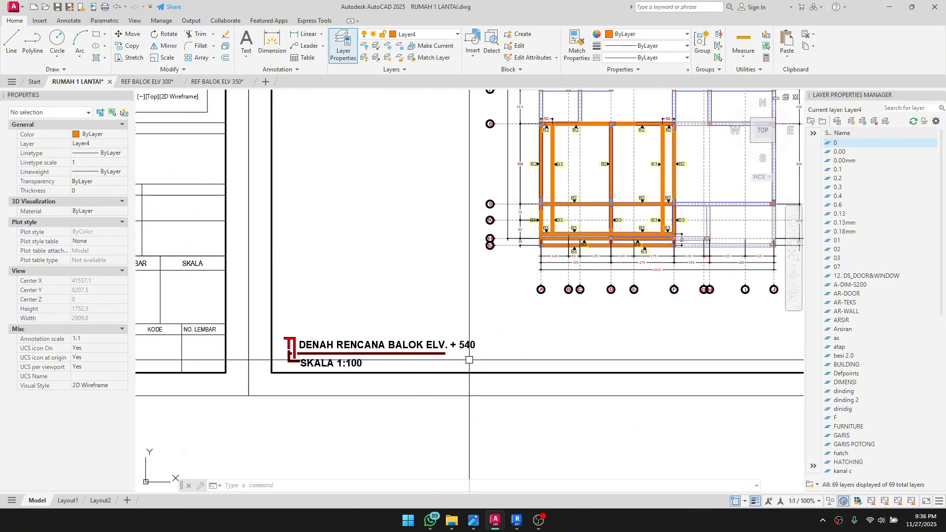
Step: Look across the plan and section sheets and read the RINGBALK elevation marks of section C-C
scroll(469, 360, "down", 3)
scroll(428, 335, "up", 3)
scroll(429, 339, "down", 3)
scroll(515, 213, "down", 2)
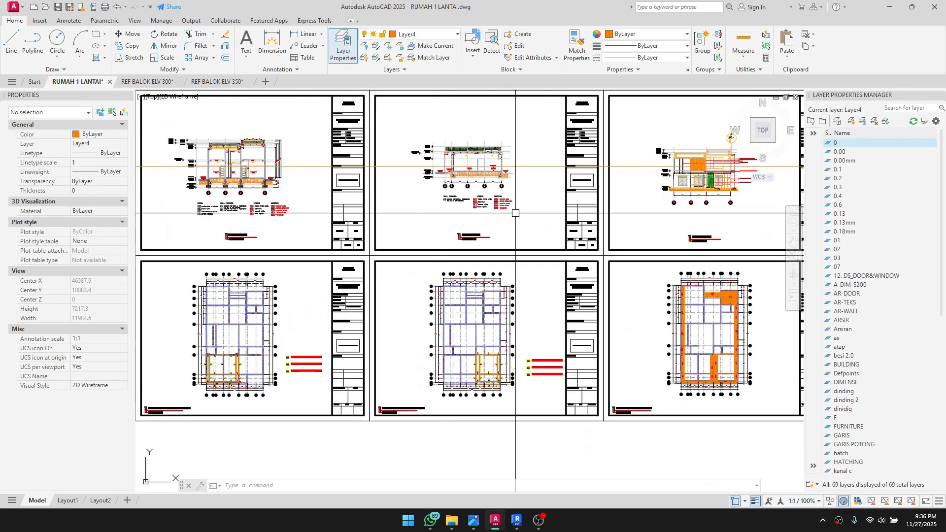
scroll(515, 213, "up", 3)
scroll(473, 276, "down", 4)
scroll(373, 294, "up", 5)
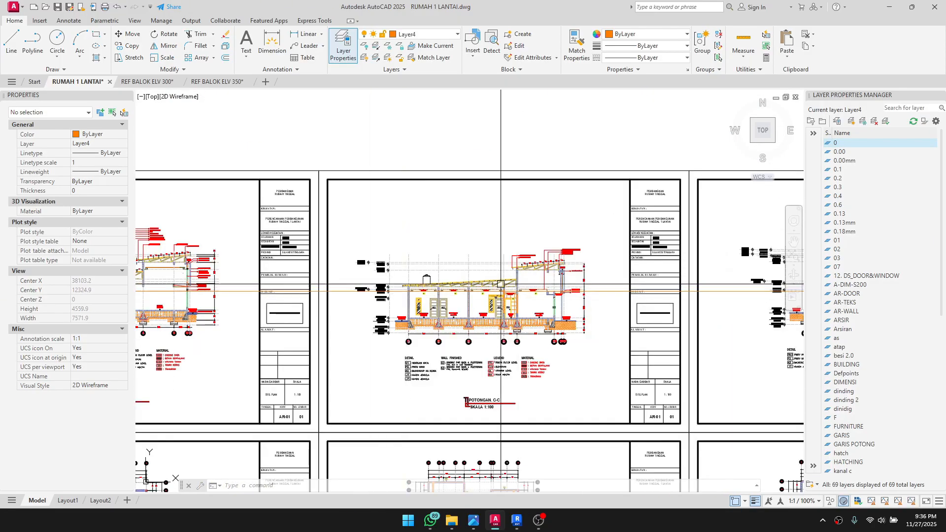
scroll(500, 284, "up", 5)
scroll(596, 276, "down", 3)
scroll(245, 293, "up", 4)
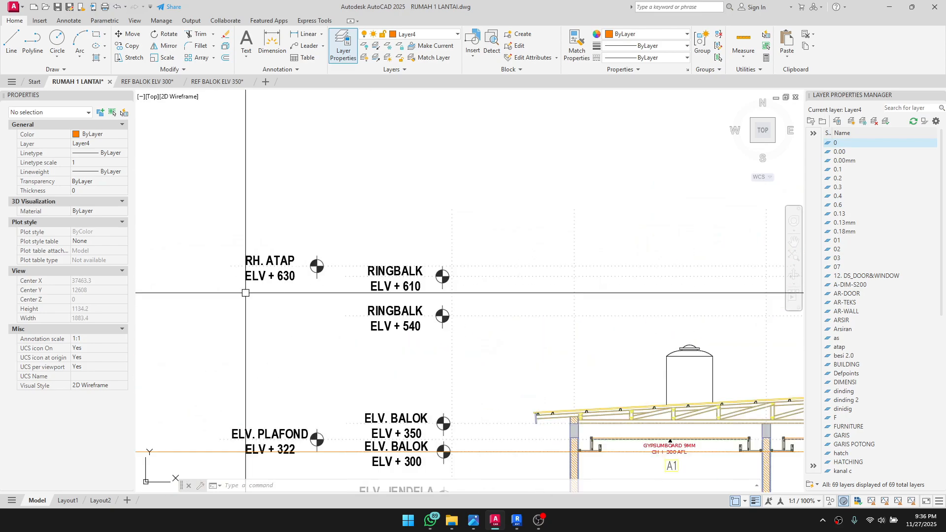
scroll(369, 303, "down", 2)
middle_click(290, 298)
middle_click(291, 298)
Step: Examine the roof and ring beam elevations in the section through the Mushola and K. Tidur Utama
scroll(290, 298, "up", 8)
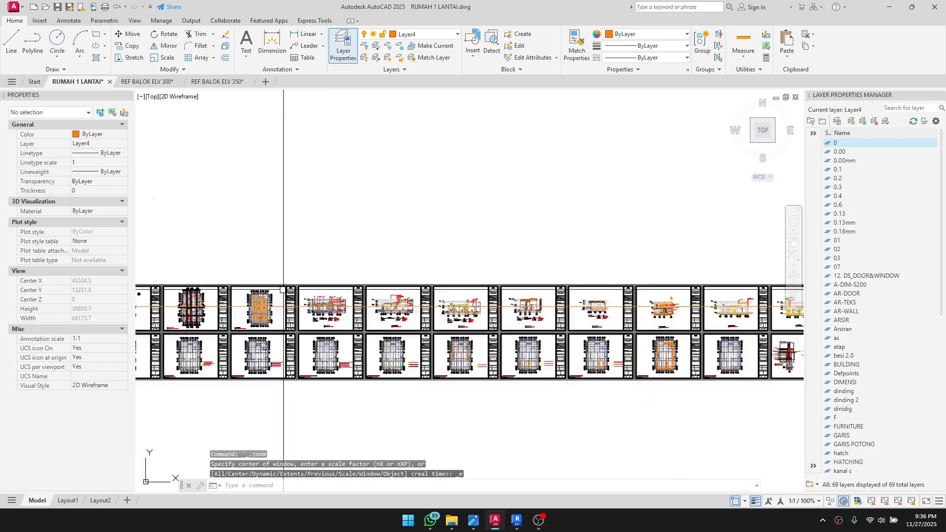
scroll(212, 355, "up", 6)
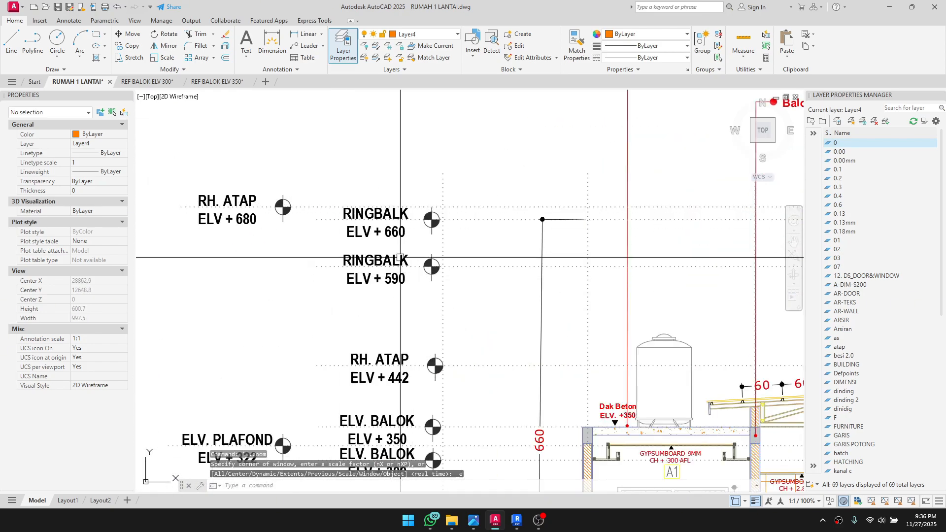
mouse_move(412, 246)
middle_mouse_down()
mouse_move(268, 129)
mouse_move(243, 120)
middle_mouse_up()
scroll(257, 138, "down", 2)
middle_click_drag(316, 148, 154, 204)
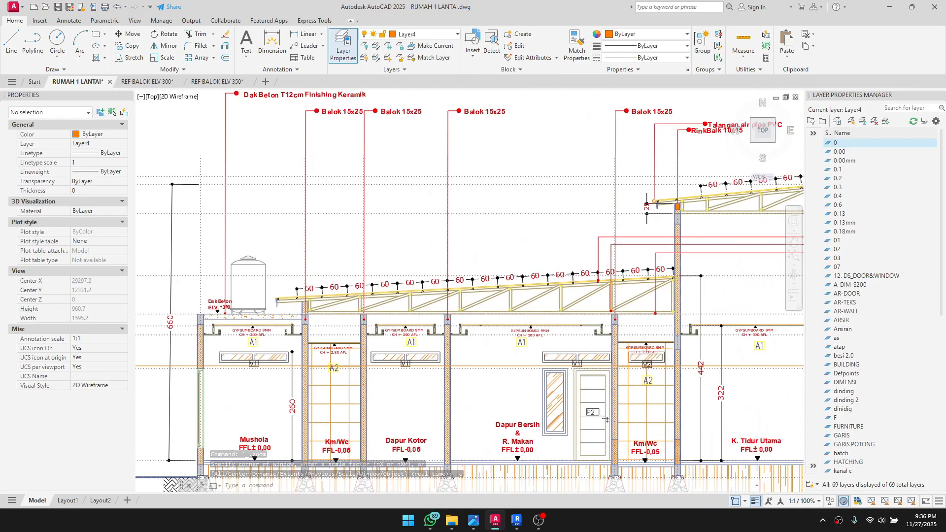
middle_click_drag(374, 217, 161, 245)
scroll(172, 243, "down", 2)
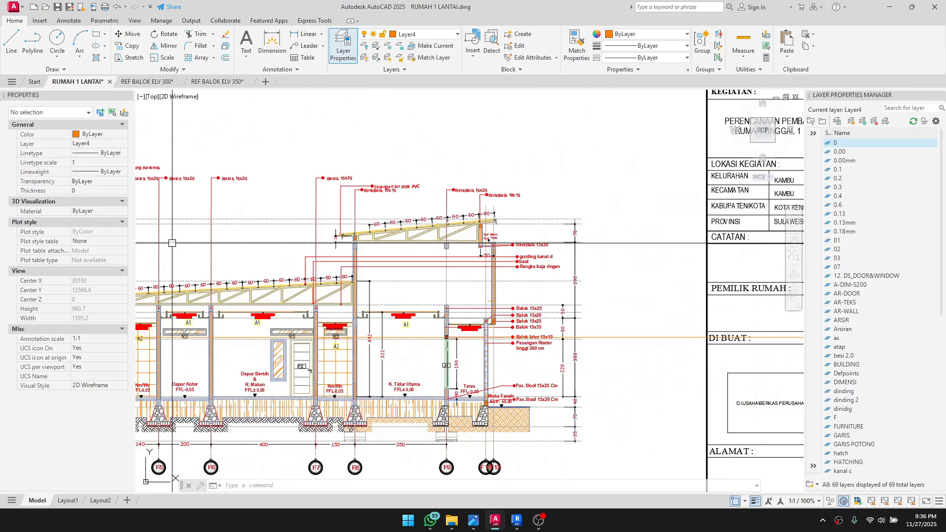
scroll(172, 243, "down", 3)
Step: Examine the RINGBALK and beam elevations in section B-B, from the level marks across to the front of the house
scroll(559, 245, "up", 6)
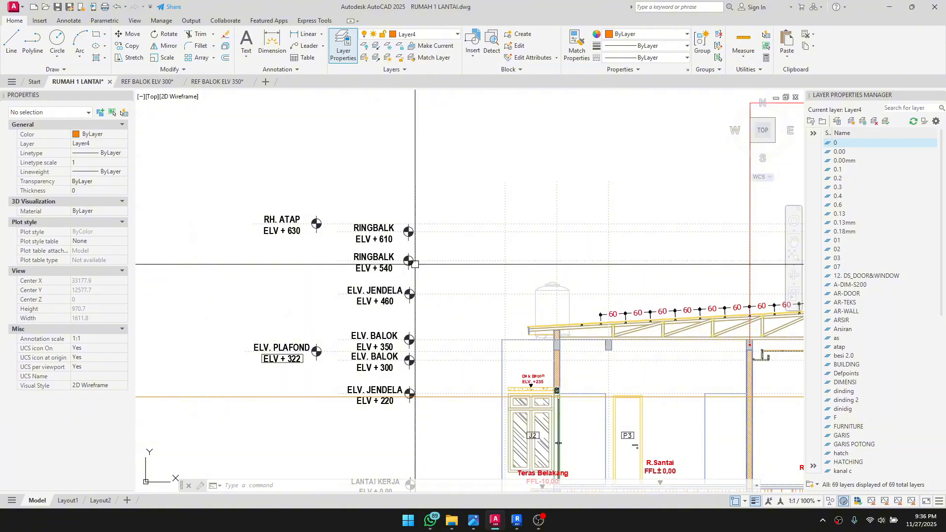
middle_click_drag(415, 264, 144, 271)
scroll(147, 272, "down", 2)
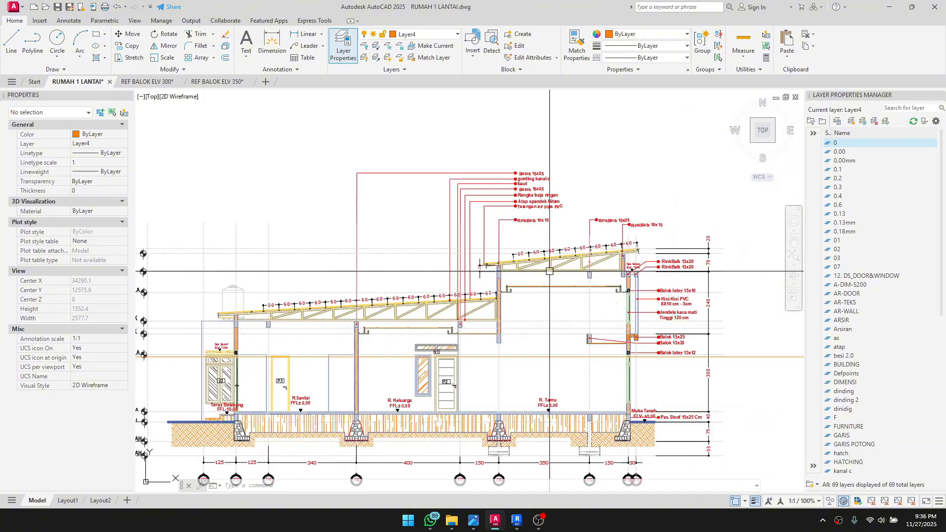
middle_click_drag(364, 267, 543, 248)
scroll(336, 278, "up", 2)
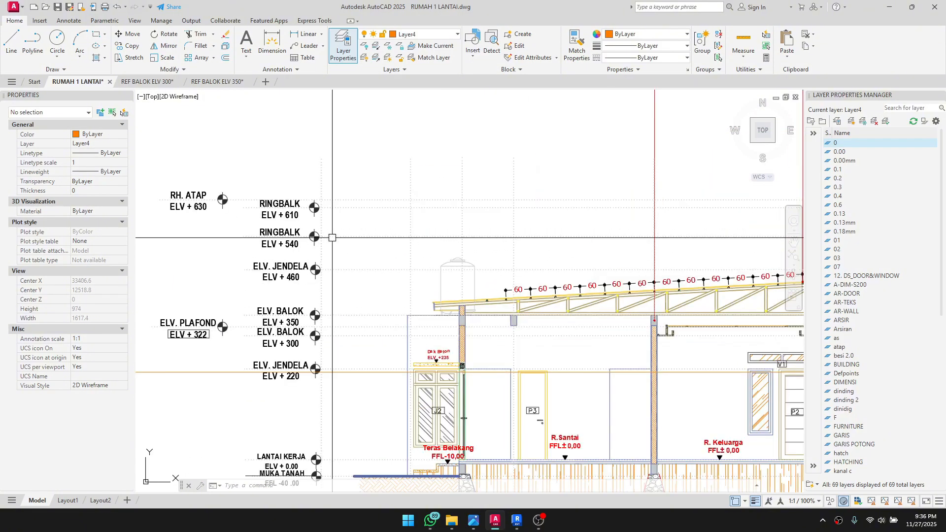
scroll(332, 238, "down", 2)
middle_click_drag(774, 254, 624, 255)
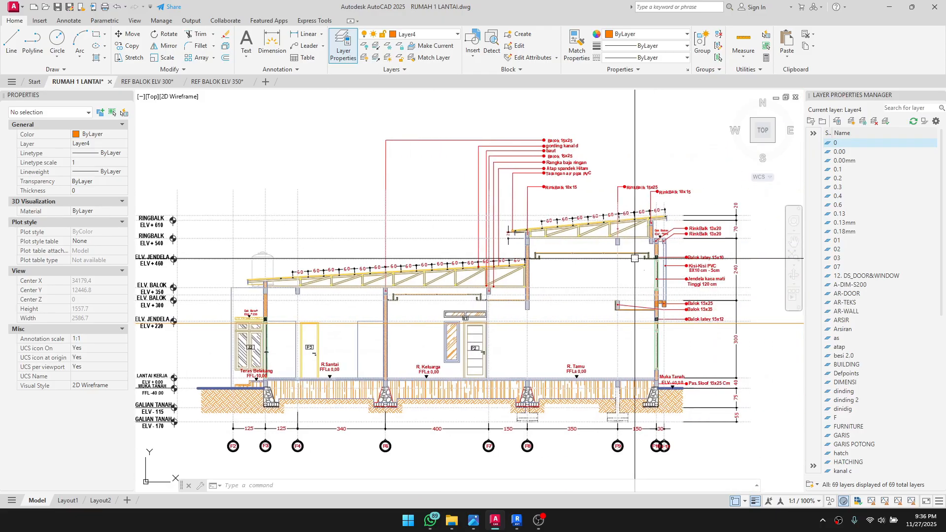
scroll(635, 263, "up", 2)
scroll(650, 229, "down", 6)
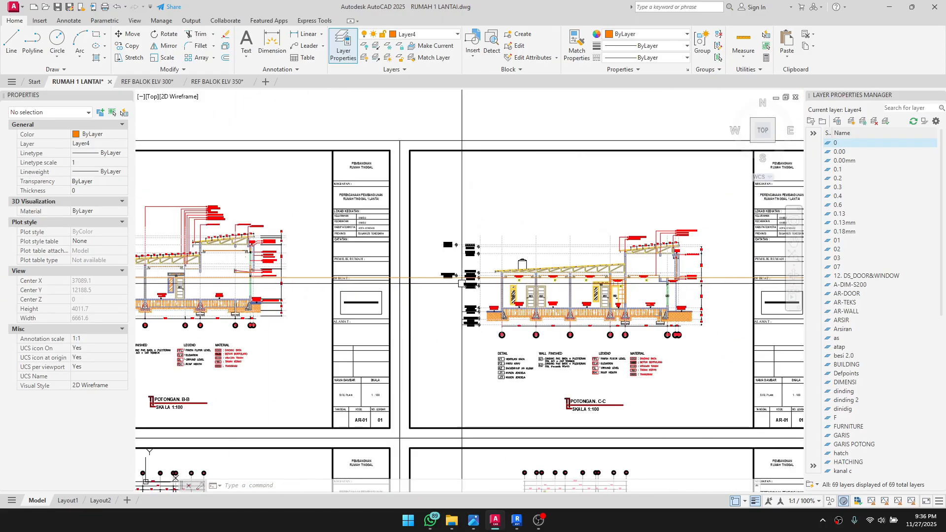
Step: Find the cross section along grid 8 and examine its RINGBALK elevation marks against the beams and columns
scroll(690, 271, "up", 3)
scroll(665, 271, "down", 6)
scroll(643, 270, "up", 2)
scroll(458, 266, "up", 4)
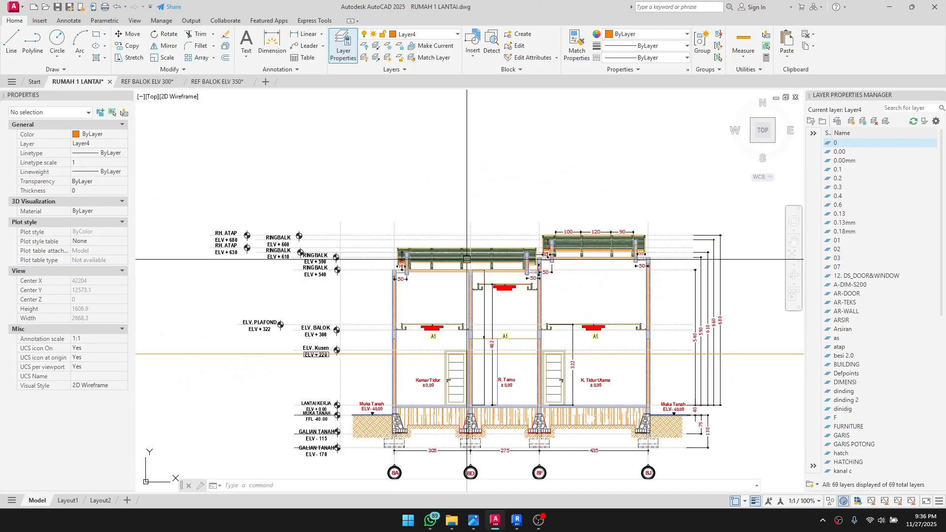
scroll(545, 236, "up", 3)
scroll(545, 237, "down", 2)
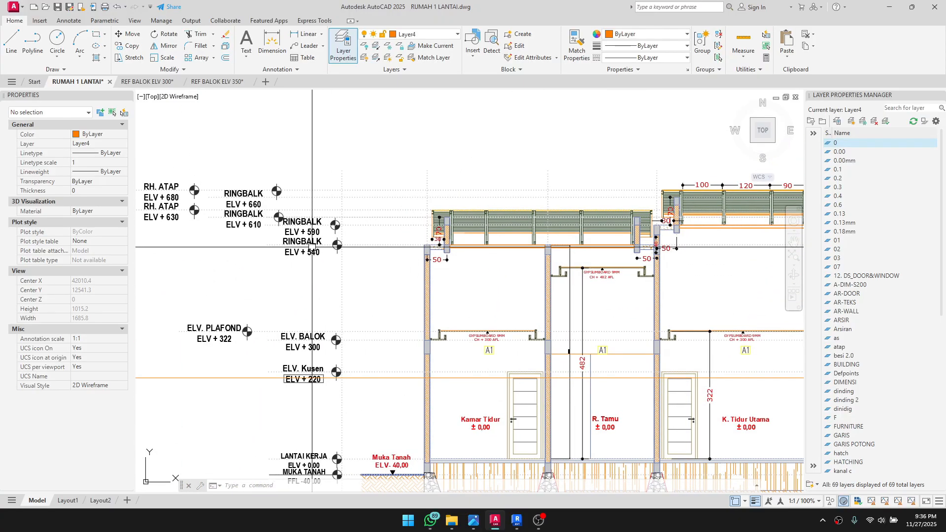
scroll(310, 242, "up", 3)
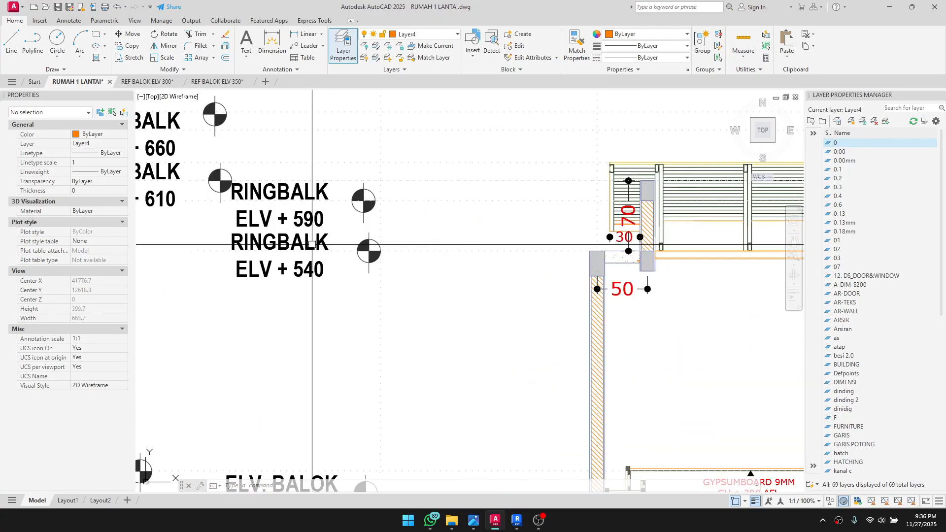
scroll(291, 241, "down", 3)
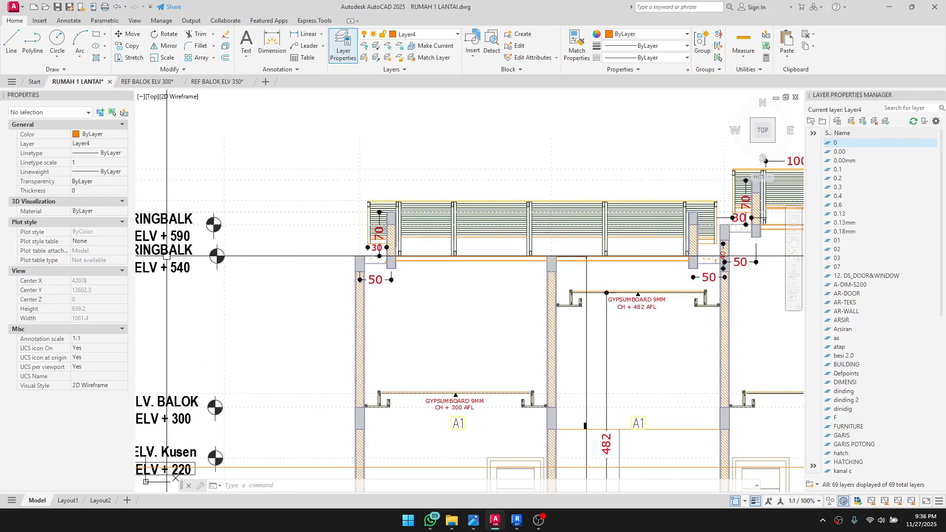
middle_click_drag(199, 238, 270, 231)
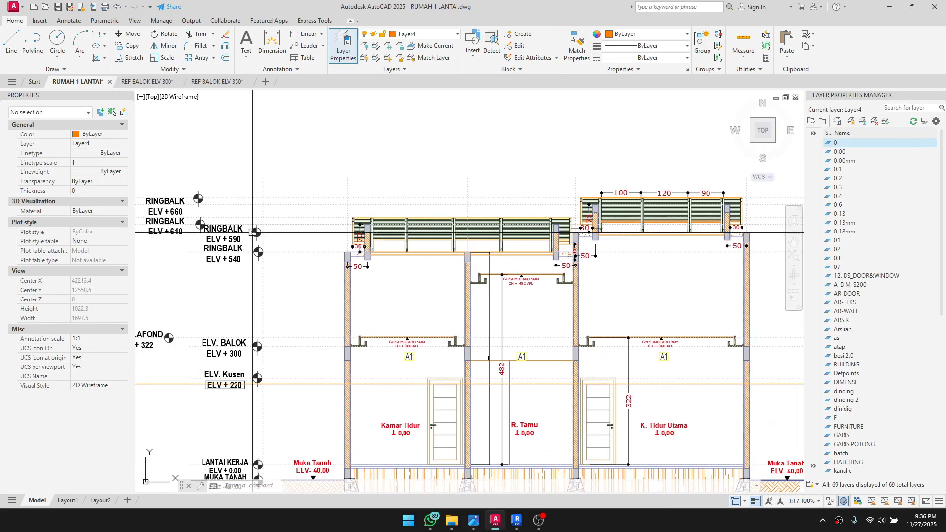
scroll(601, 225, "up", 3)
scroll(601, 225, "down", 4)
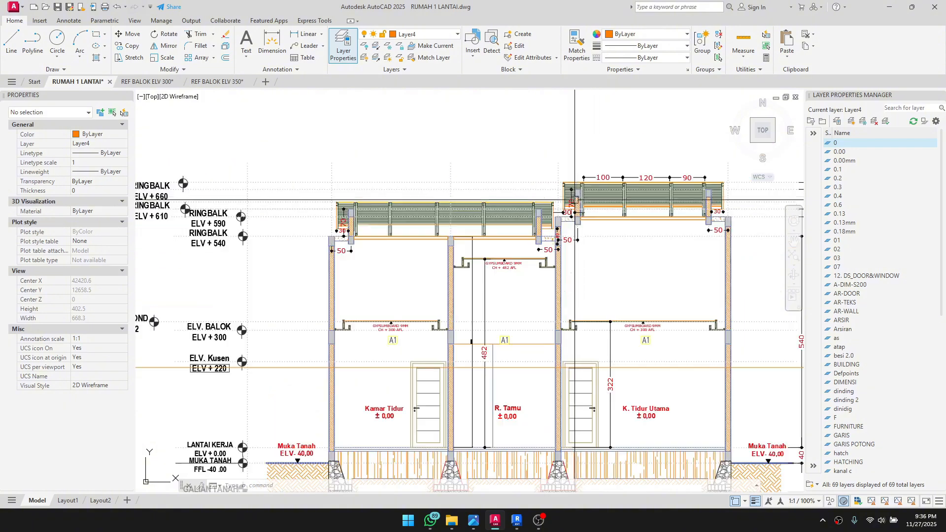
Step: Switch to Revit and open the South elevation with the level lines in view
left_click(516, 519)
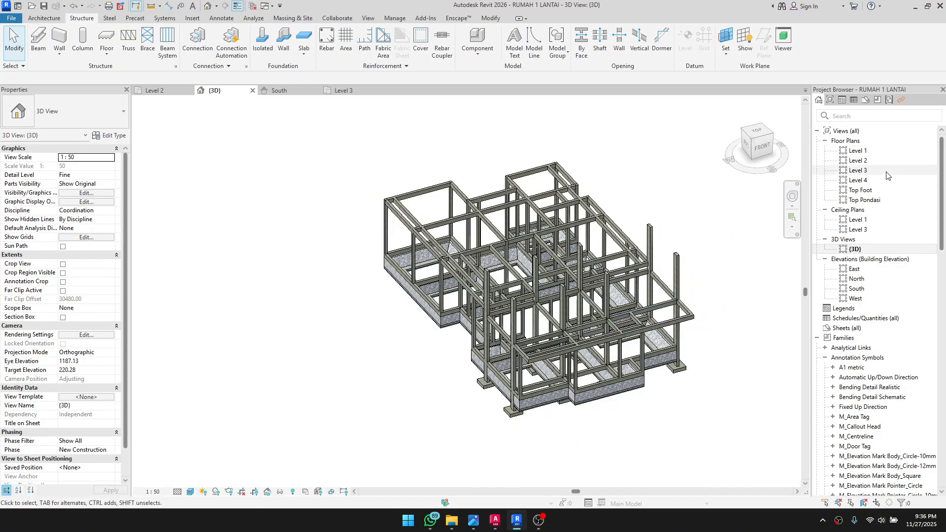
double_click(877, 289)
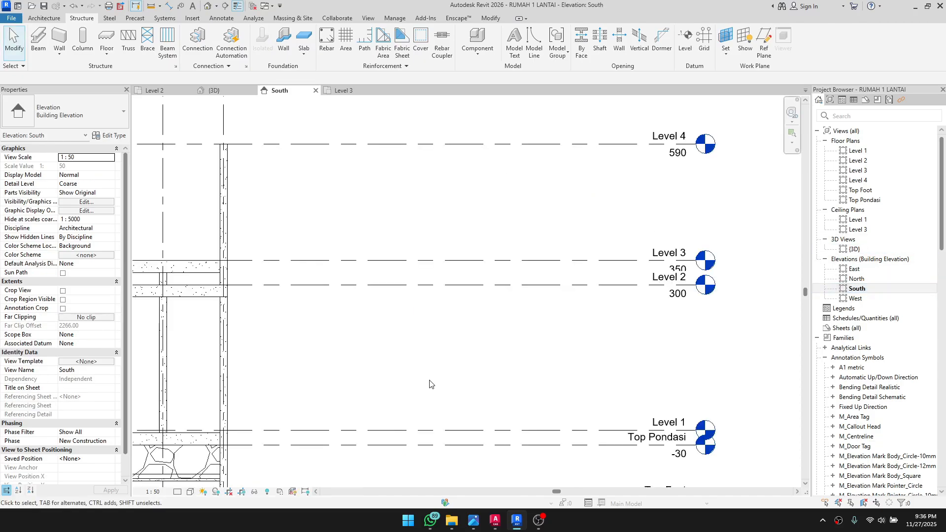
scroll(429, 384, "down", 3)
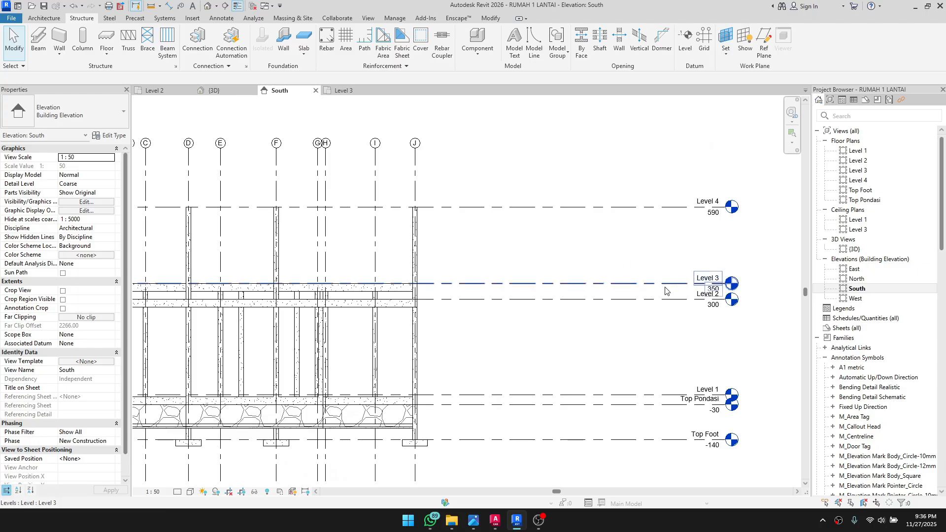
middle_click_drag(547, 259, 591, 229)
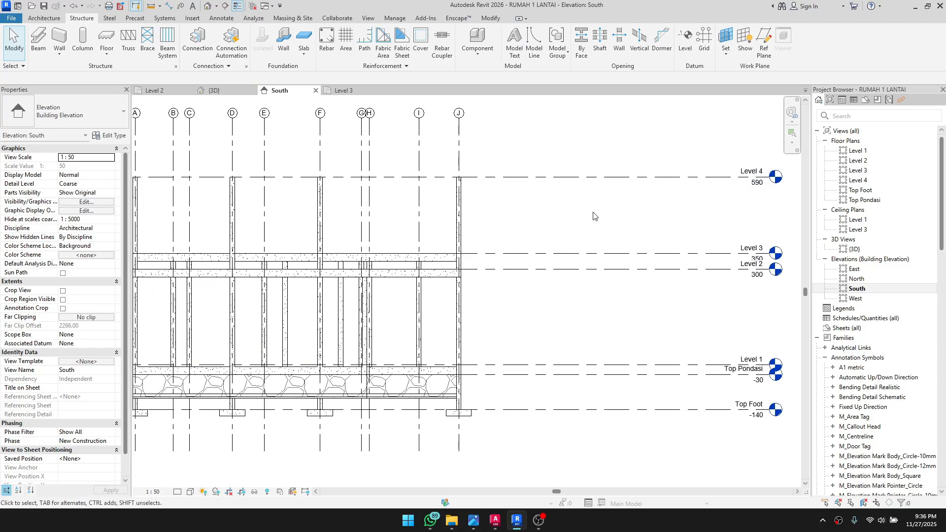
Step: Copy the Level 4 line downward to make a new level at elevation 520, between Level 3 and Level 4
left_click(583, 183)
key("c")
key("o")
scroll(576, 200, "up", 2)
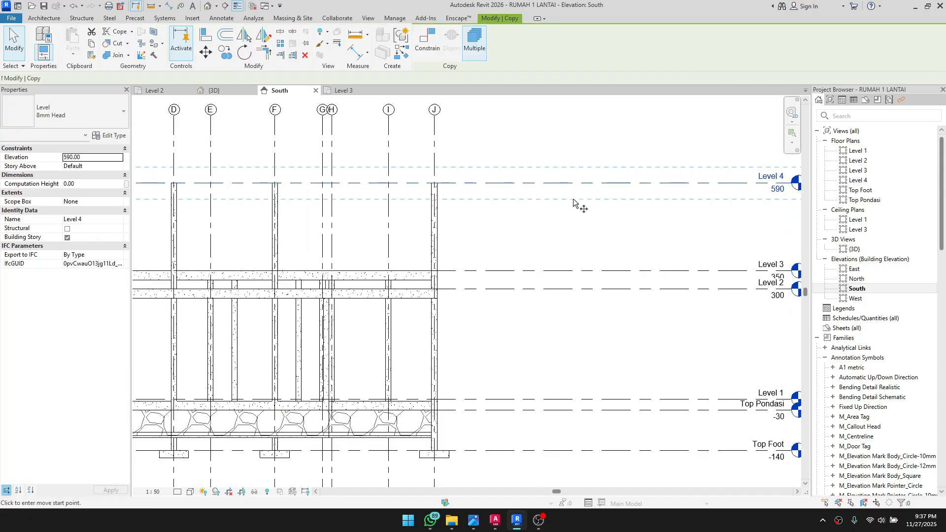
left_click(575, 198)
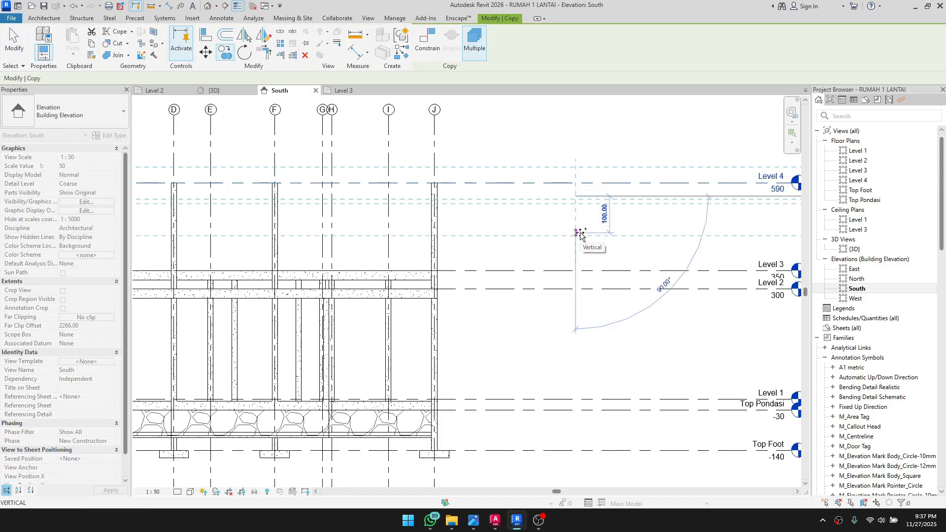
left_click(577, 222)
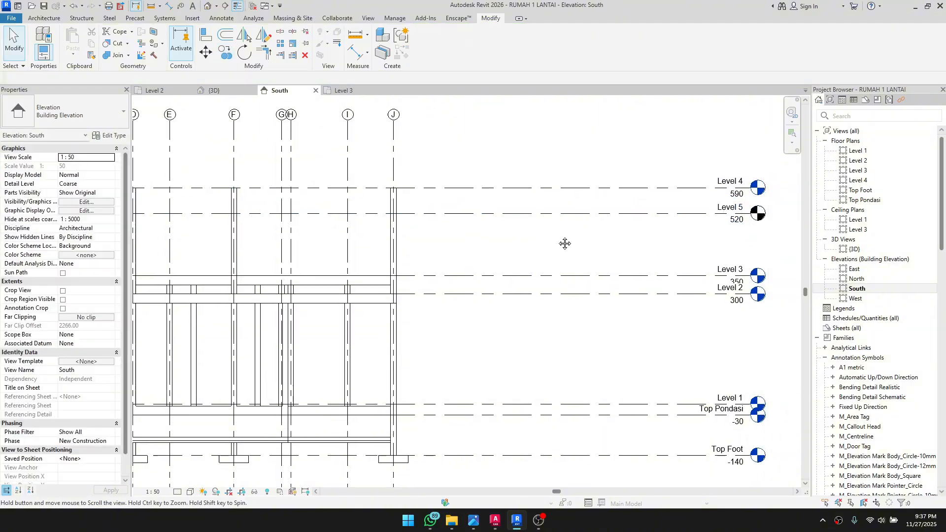
scroll(623, 243, "up", 3)
scroll(661, 215, "up", 2)
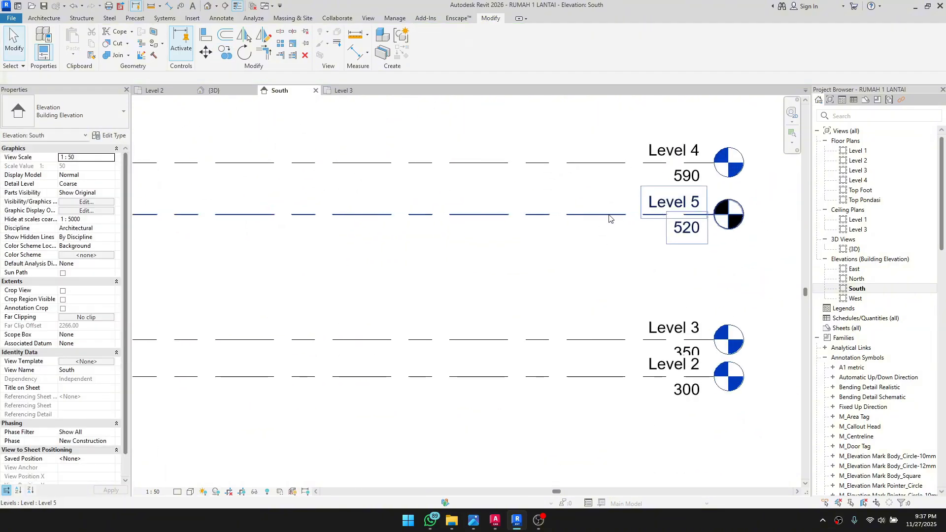
Step: Set the elevation of the new level between Level 3 and Level 4 to 540
left_click(609, 219)
left_click(687, 227)
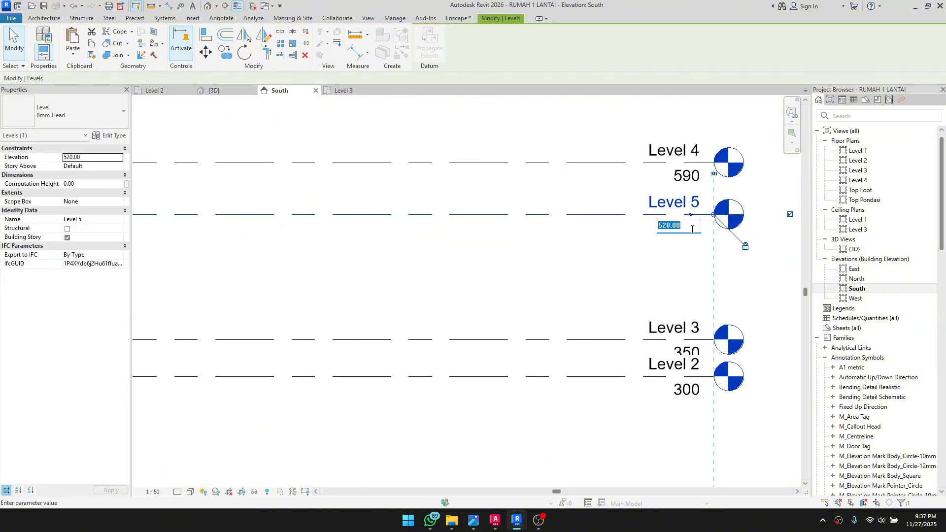
key("Return")
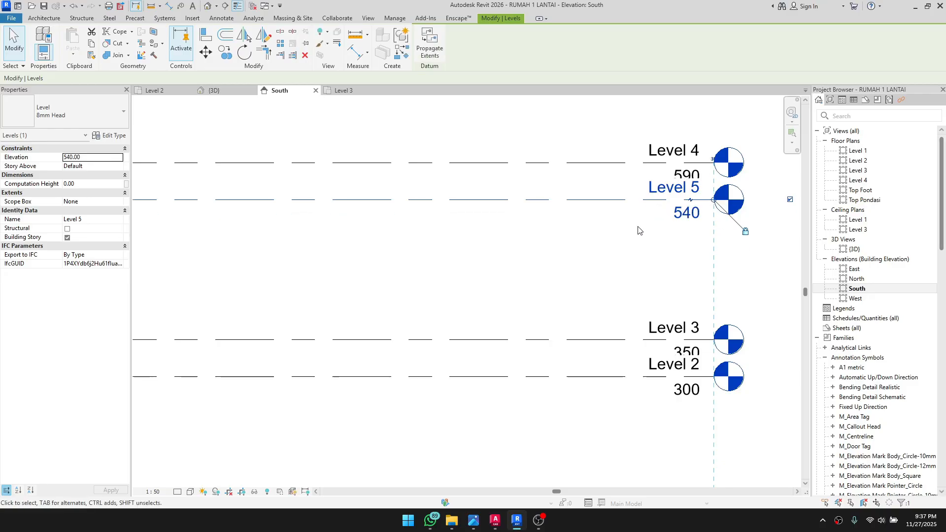
left_click(586, 226)
Step: Rename the topmost level, at elevation 590, as 5, including its corresponding view
scroll(594, 226, "down", 1)
middle_click_drag(566, 173, 551, 199)
scroll(600, 233, "up", 1)
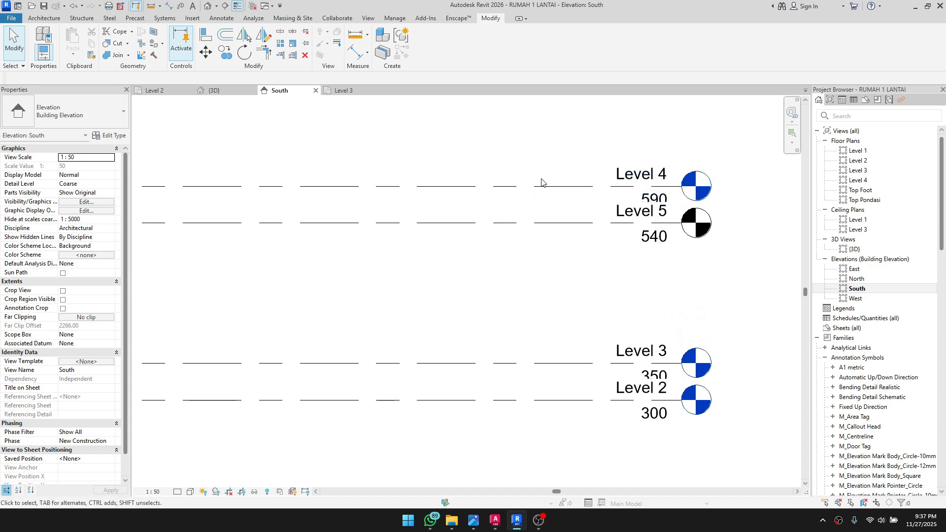
left_click(570, 187)
key("Escape")
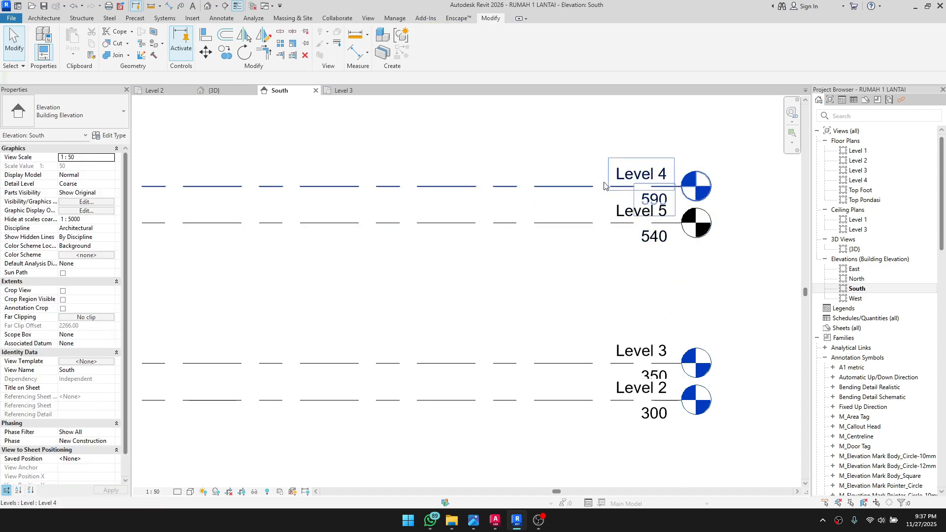
left_click(570, 185)
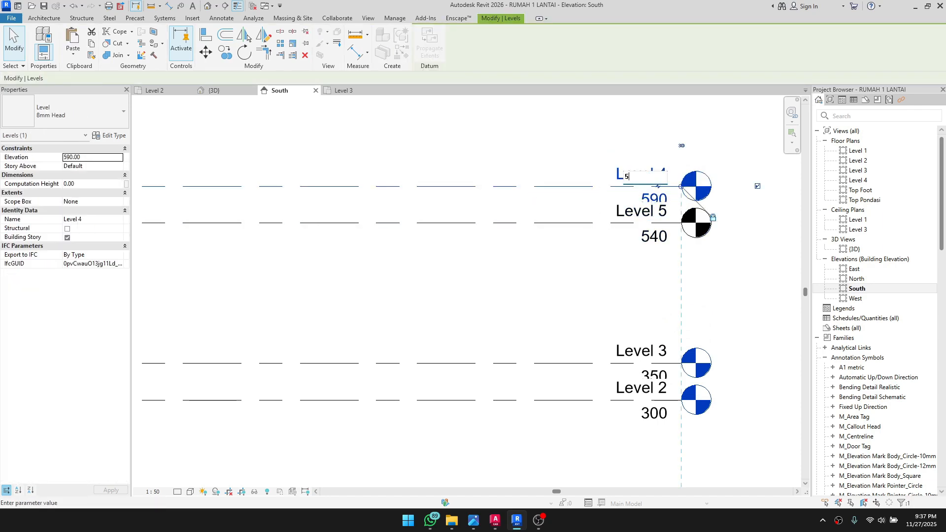
key("Return")
left_click(508, 262)
key("Escape")
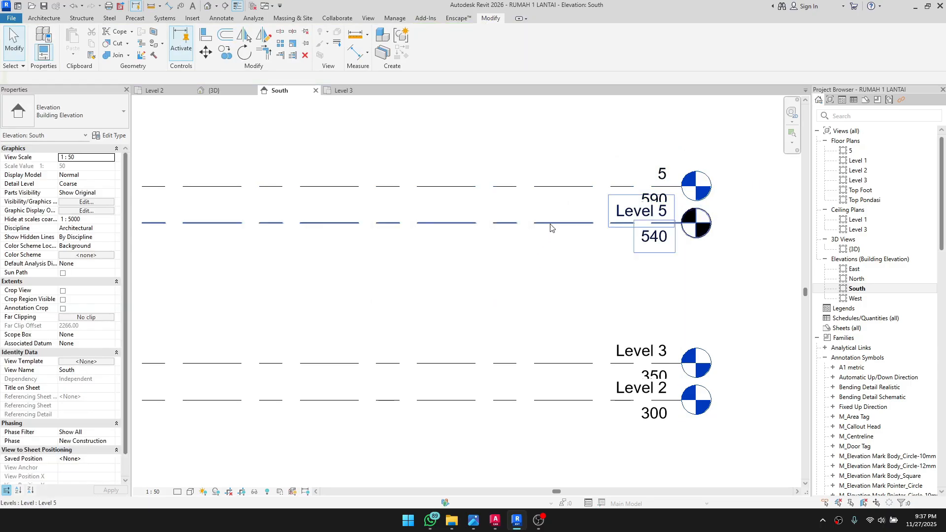
Step: Rename the 540 level as Level 4 and the 590 level as Level 5, renaming the top level's corresponding view as well
left_click(650, 224)
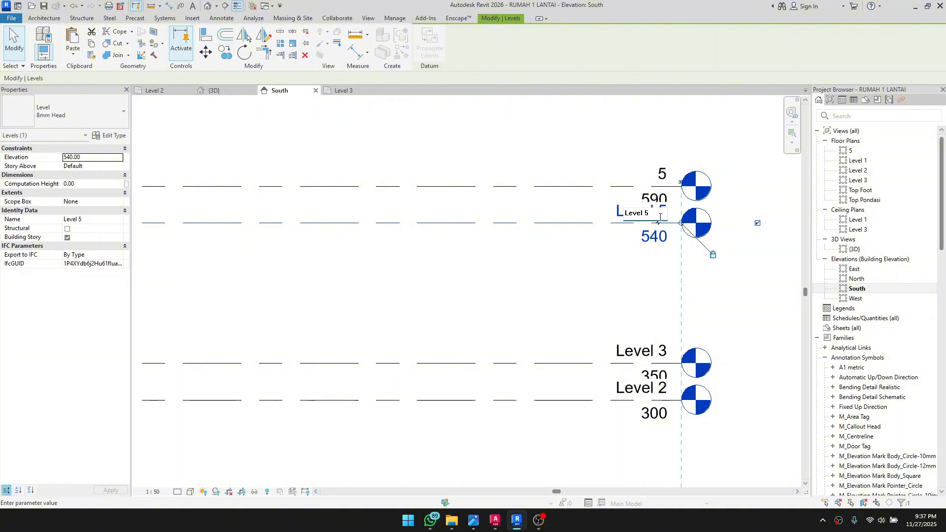
left_click(565, 264)
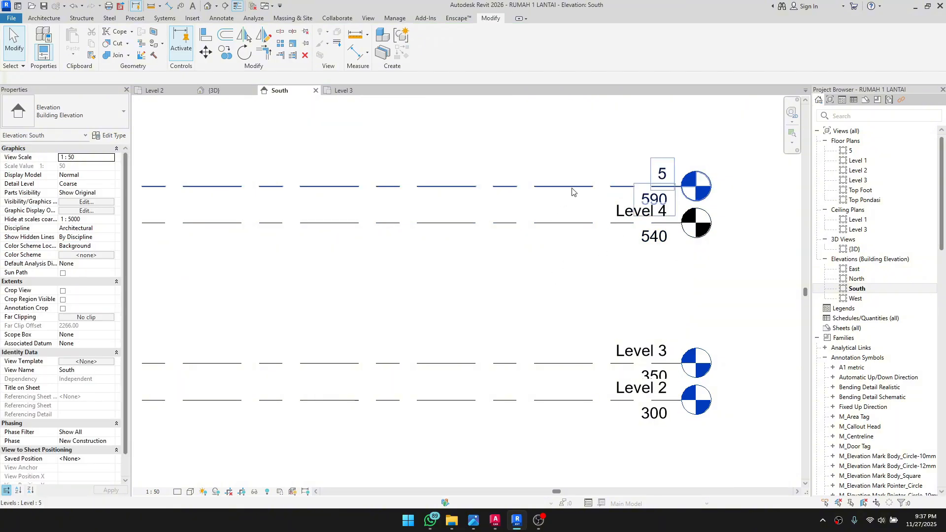
left_click(620, 185)
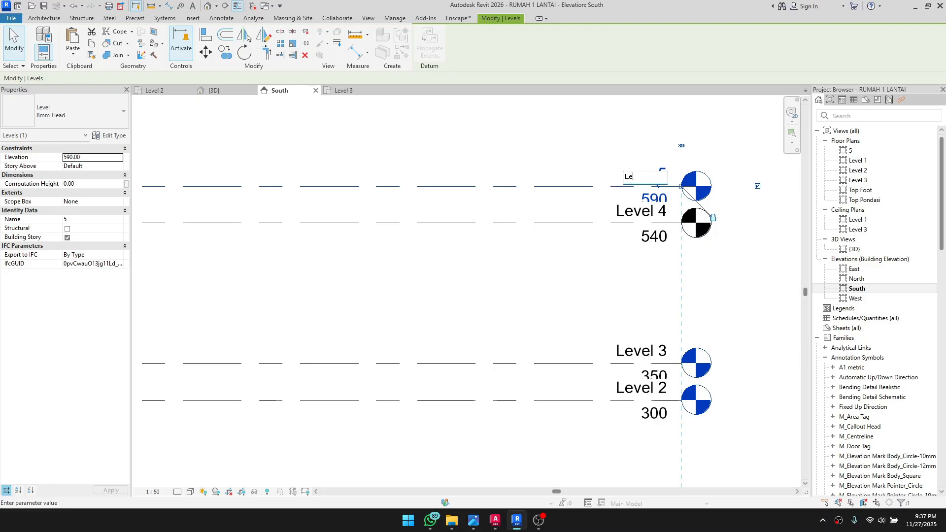
key("Return")
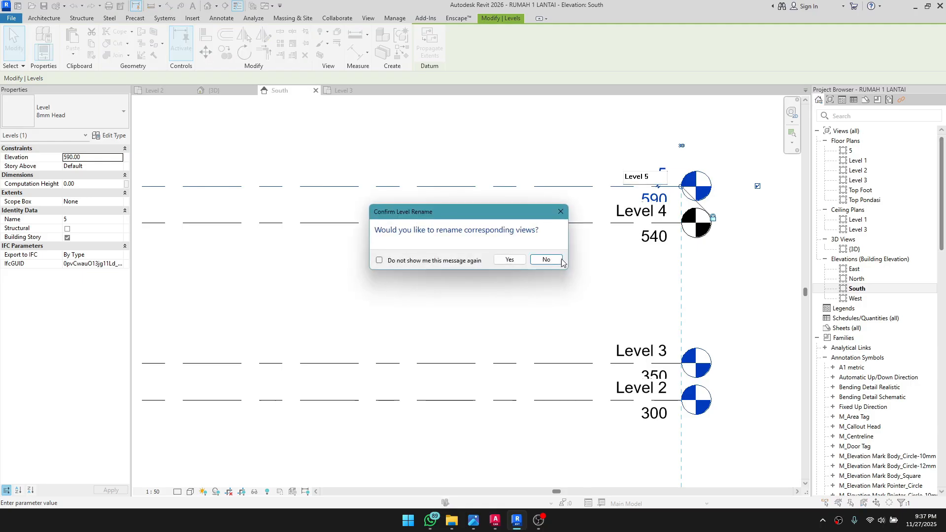
left_click(508, 257)
key("Escape")
Step: Create a new floor plan view for Level 4
scroll(517, 244, "down", 3)
middle_click_drag(431, 192, 529, 186)
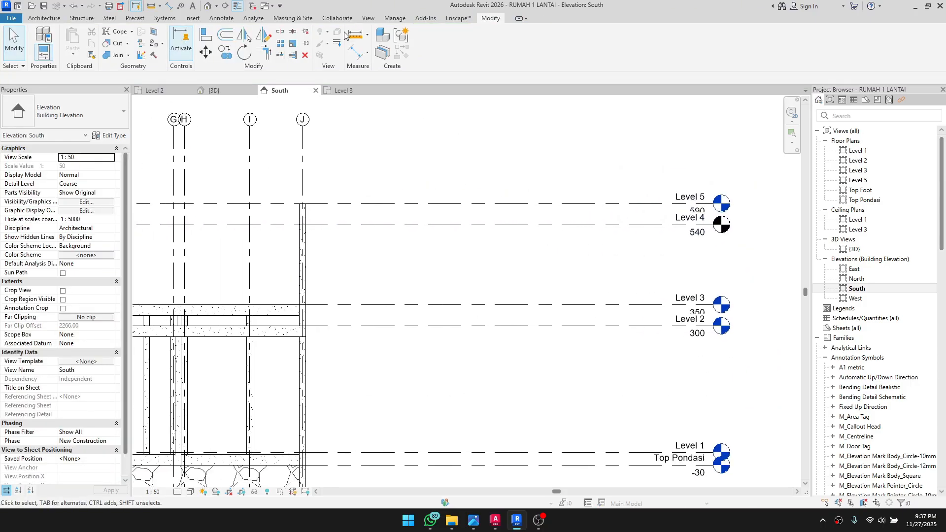
left_click(367, 18)
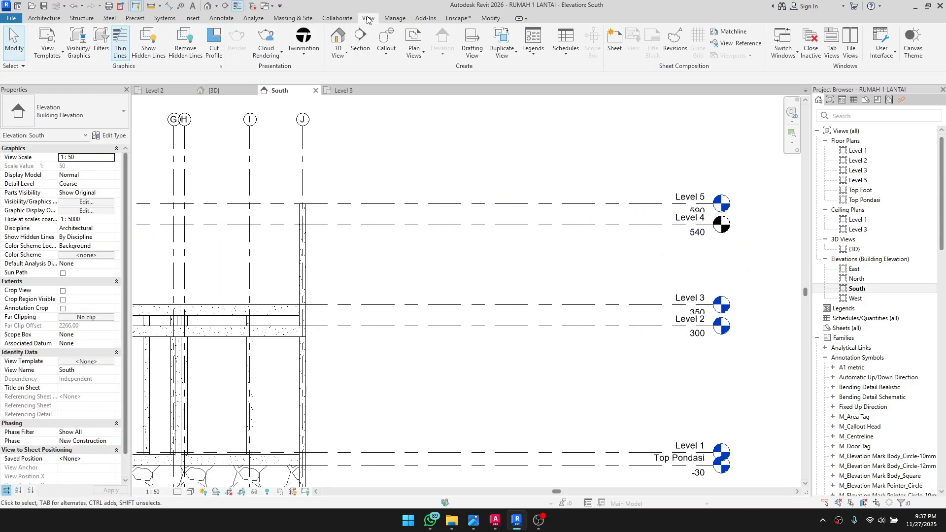
left_click(420, 53)
left_click(457, 75)
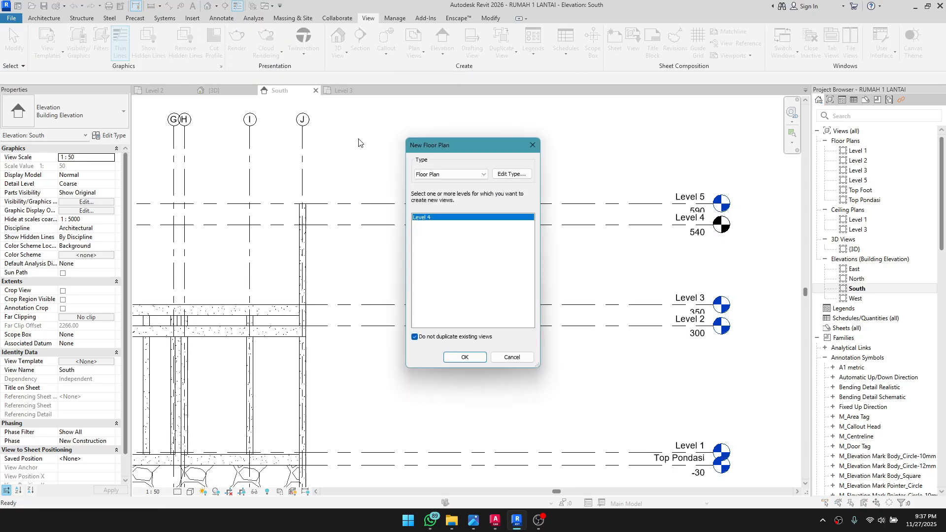
left_click(466, 357)
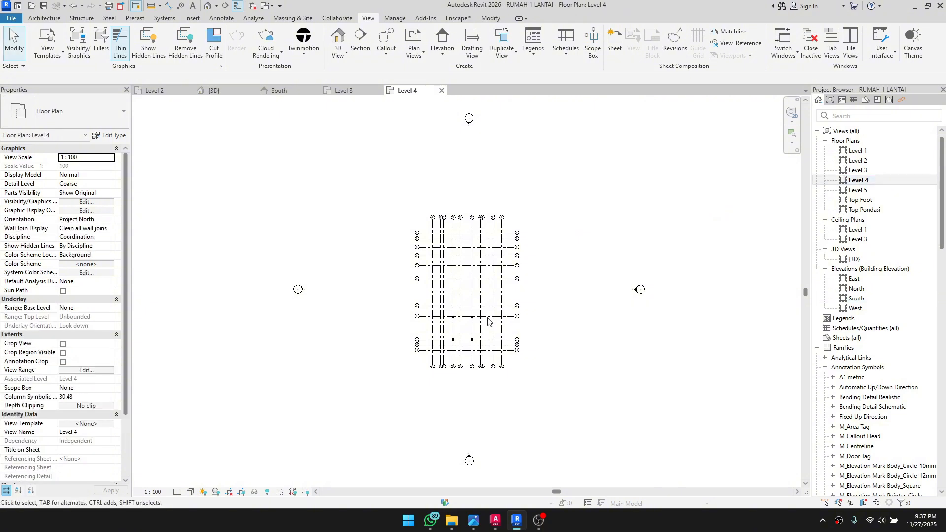
Step: Set the Level 4 plan's view range to a bottom offset of -20 and a view depth offset of -20
scroll(487, 321, "up", 5)
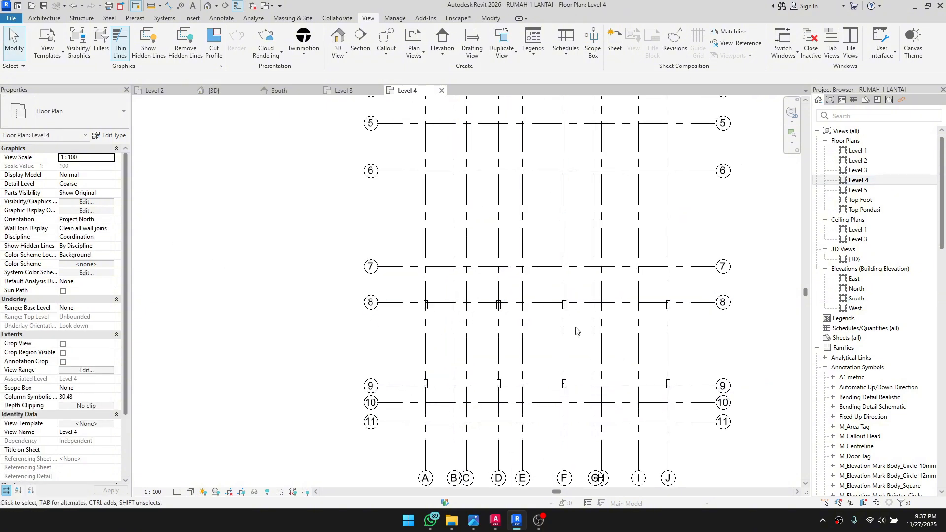
middle_click_drag(555, 372, 465, 339)
key("v")
key("r")
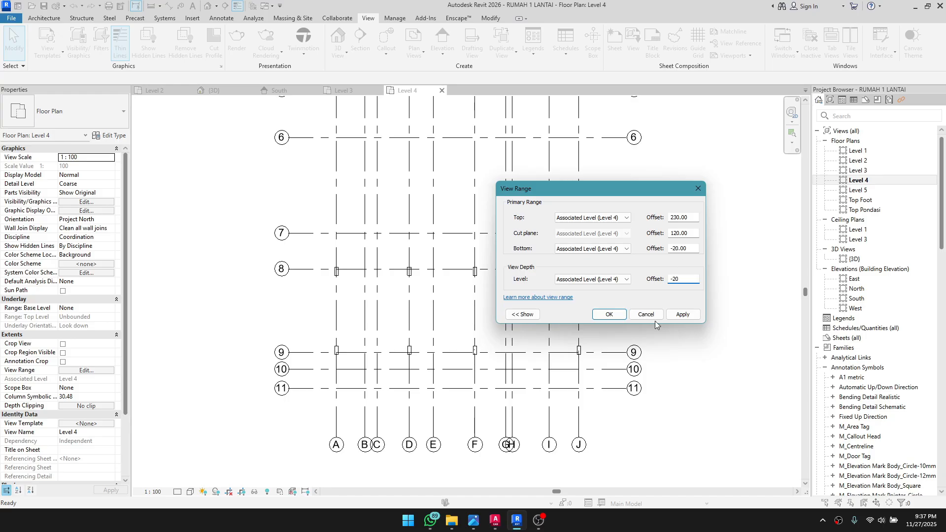
left_click(609, 314)
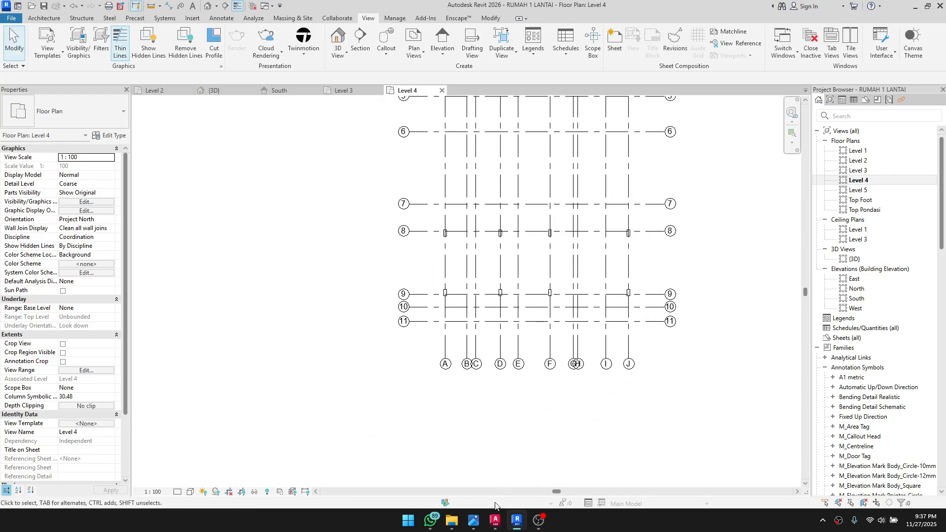
Step: Switch to AutoCAD and measure the width of the ring beam above the outer wall of Kamar Tidur in the section
left_click(494, 520)
scroll(492, 434, "down", 3)
scroll(577, 255, "up", 10)
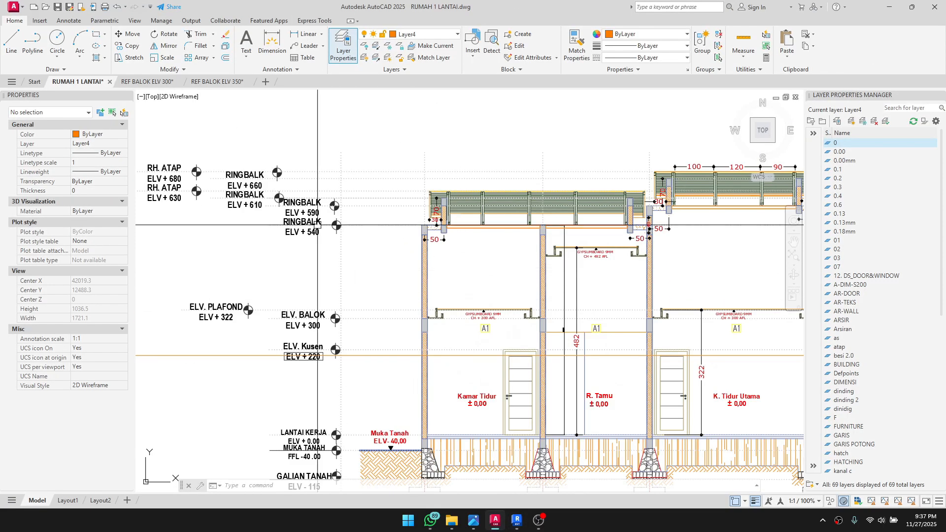
scroll(574, 255, "up", 2)
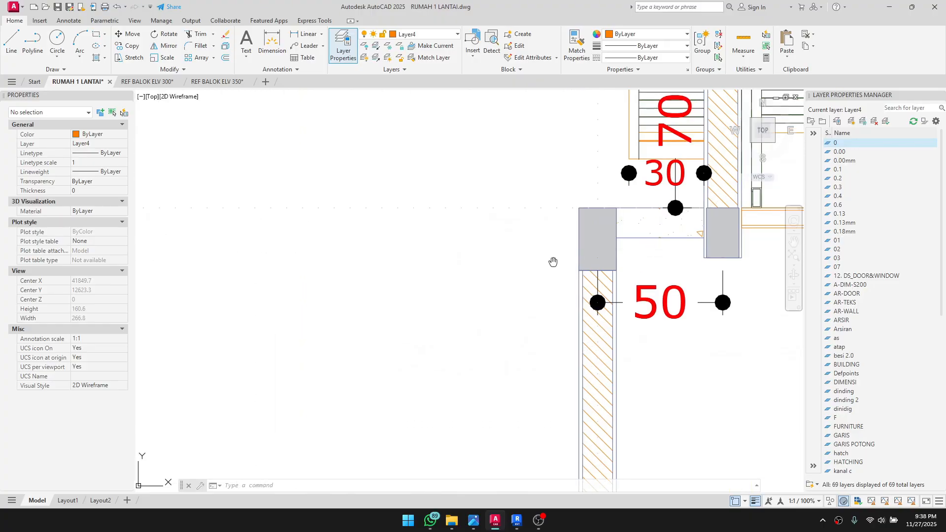
type("DIM")
scroll(444, 281, "up", 2)
key("Return")
left_click(490, 286)
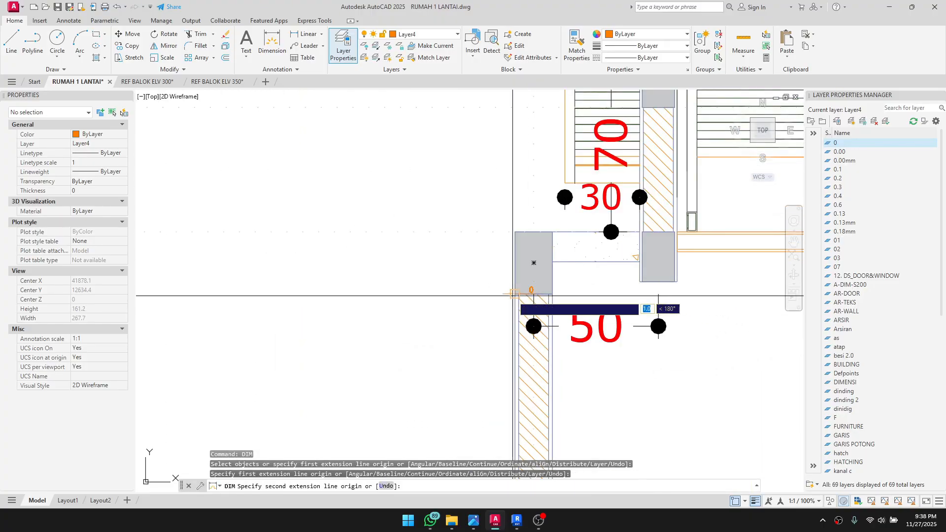
scroll(533, 263, "down", 2)
scroll(491, 262, "up", 2)
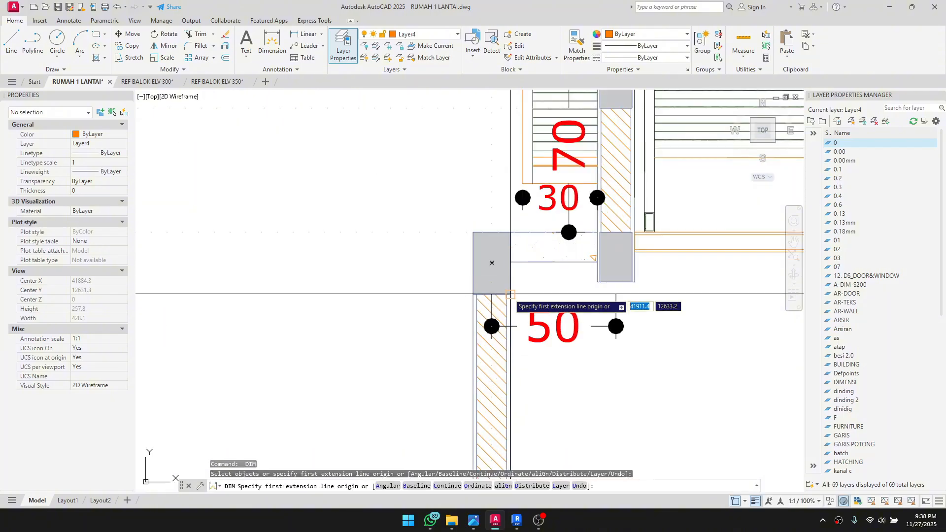
left_click(492, 262)
key("Escape")
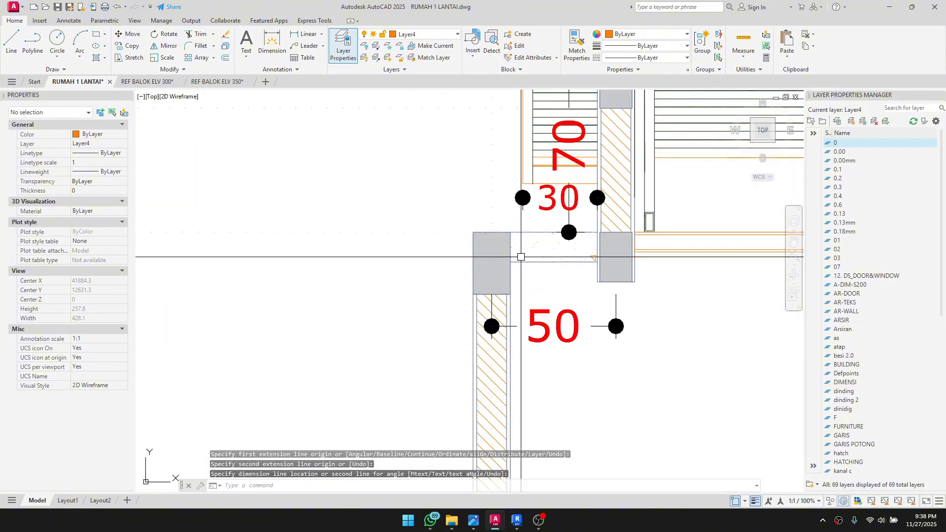
Step: Measure the width of the smaller ring beam inside the outer wall, directly under the roof parapet
middle_click_drag(608, 304, 565, 309)
key("Return")
scroll(571, 287, "up", 3)
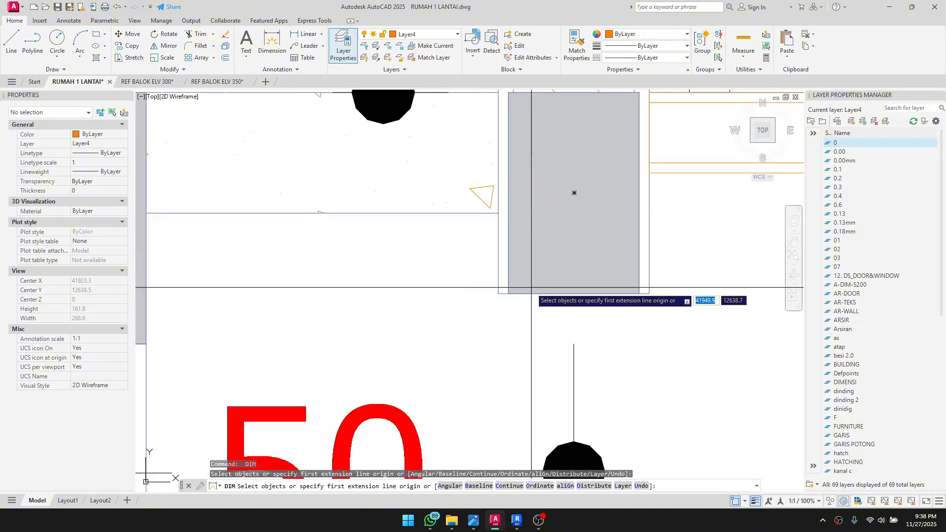
left_click(514, 294)
middle_click_drag(514, 293, 494, 352)
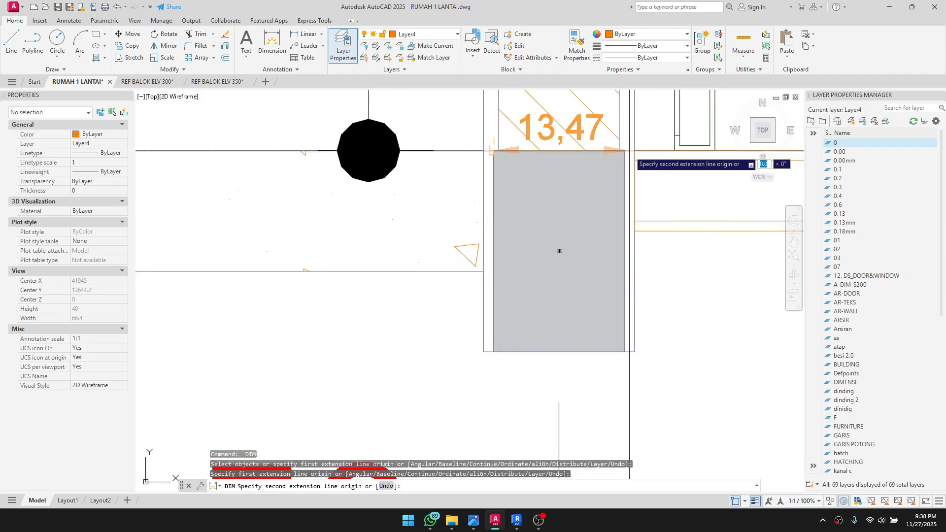
key("Escape")
scroll(617, 163, "down", 4)
scroll(617, 163, "up", 4)
key("Return")
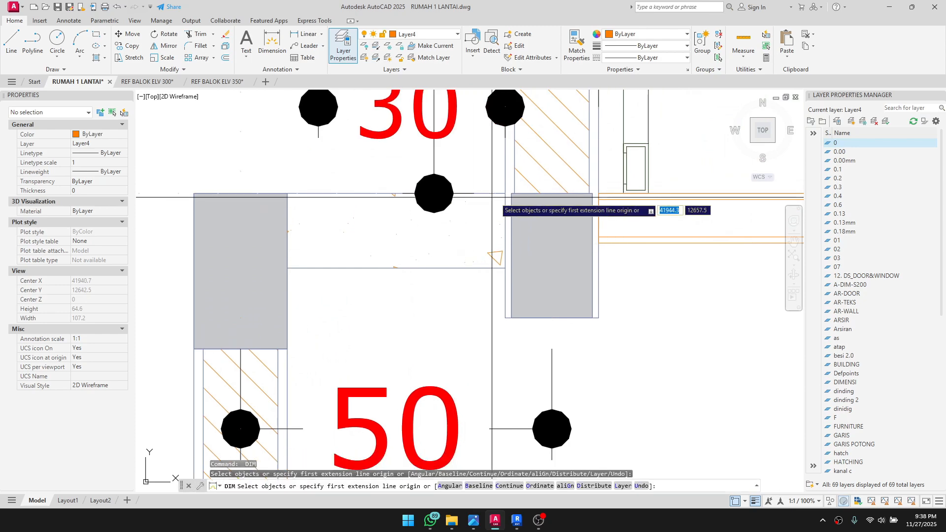
left_click(511, 193)
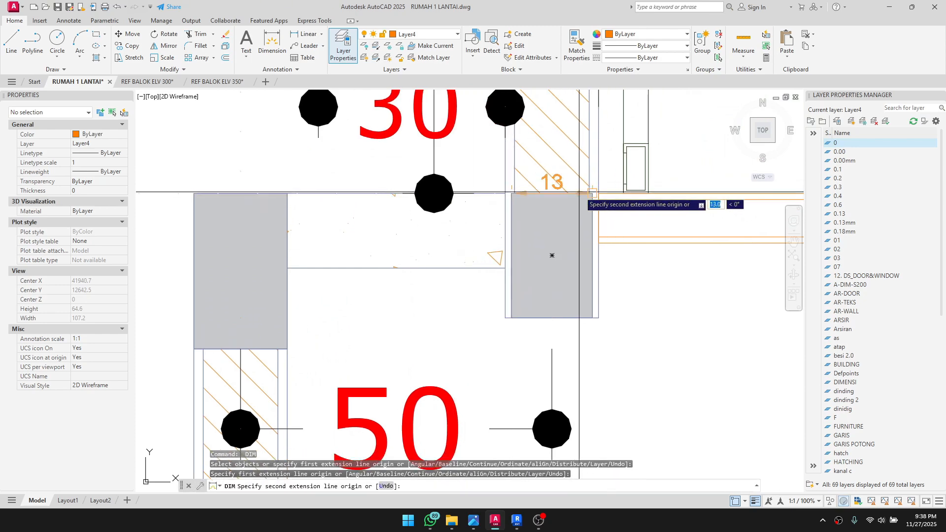
left_click(592, 193)
key("Escape")
Step: Examine the ring beams above Kamar Tidur, from the outer wall and parapet to the next interior wall
scroll(591, 217, "down", 2)
middle_click_drag(588, 272, 478, 269)
scroll(433, 327, "down", 2)
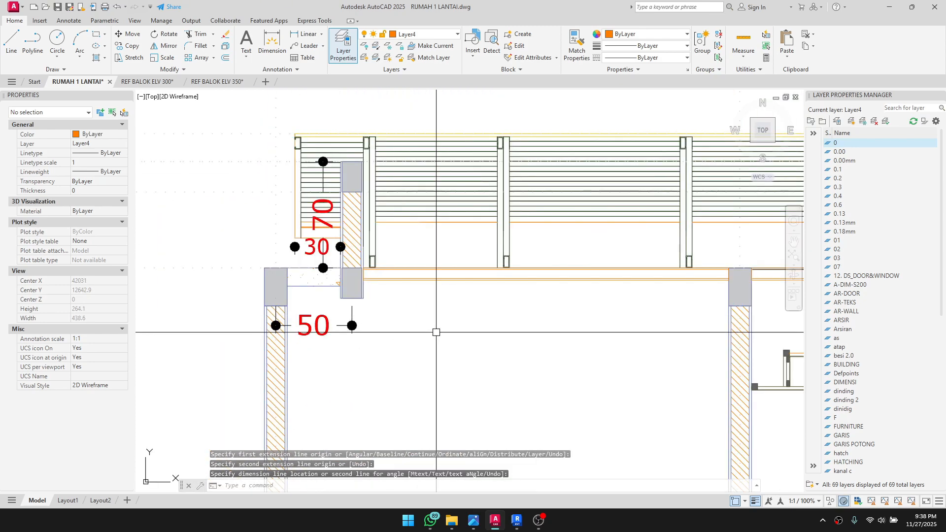
middle_click_drag(526, 333, 439, 310)
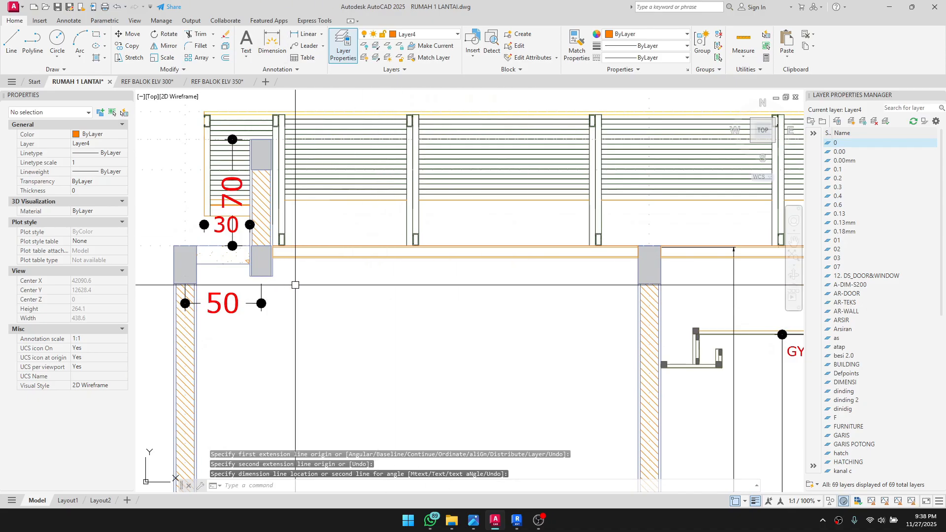
scroll(739, 266, "down", 2)
middle_click_drag(783, 246, 701, 247)
scroll(286, 285, "up", 2)
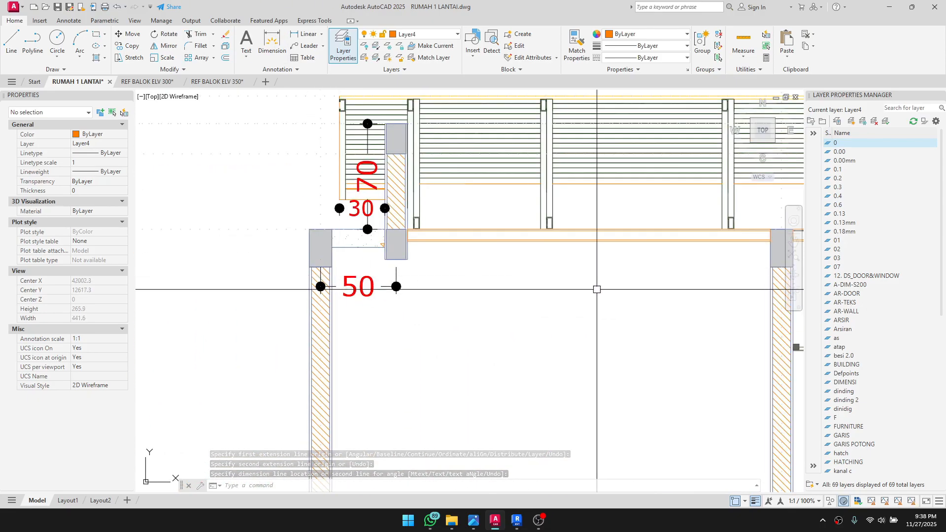
scroll(321, 264, "up", 2)
scroll(387, 274, "down", 2)
scroll(293, 237, "up", 4)
scroll(369, 233, "down", 4)
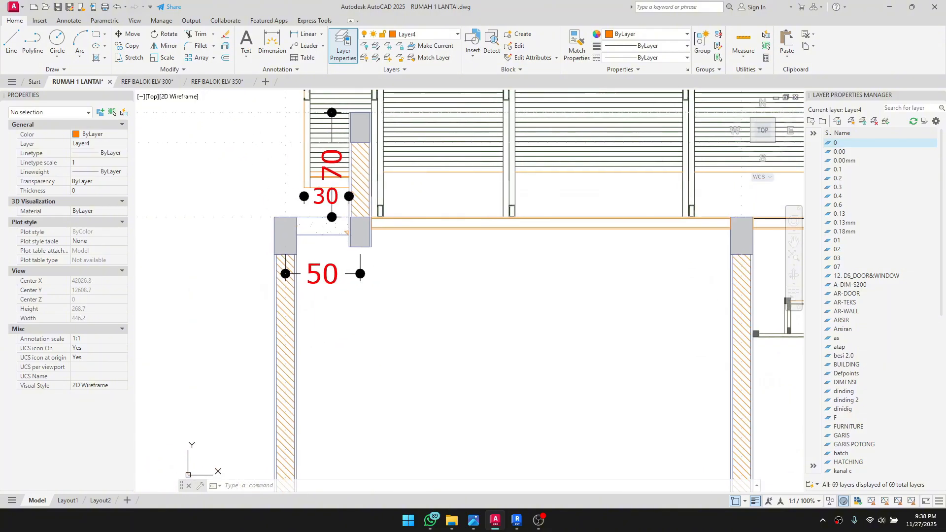
Step: Examine the ring beams and slab offsets around R. Tamu and K. Tidur Utama, and compare them with the outer Kamar Tidur beams
scroll(604, 273, "down", 2)
middle_click_drag(603, 274, 434, 261)
middle_click_drag(684, 222, 550, 228)
scroll(653, 245, "up", 4)
scroll(653, 245, "down", 4)
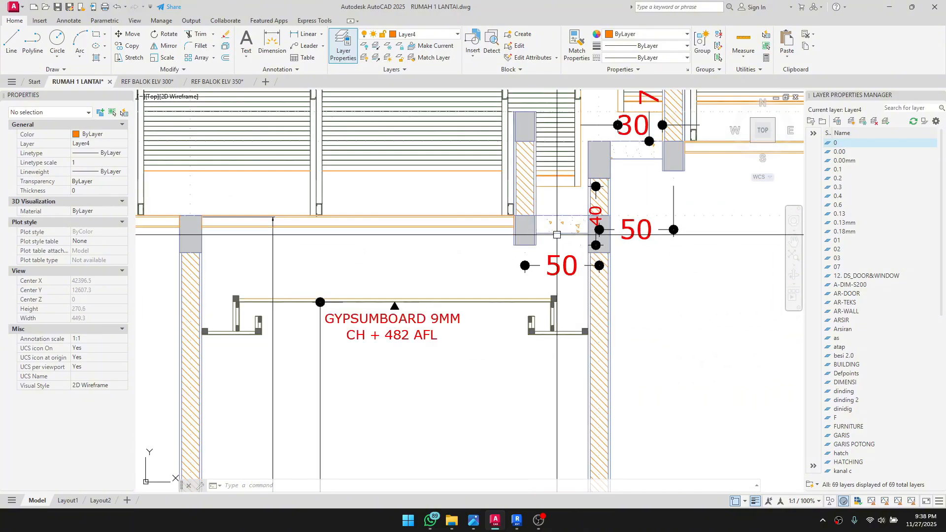
scroll(548, 240, "down", 2)
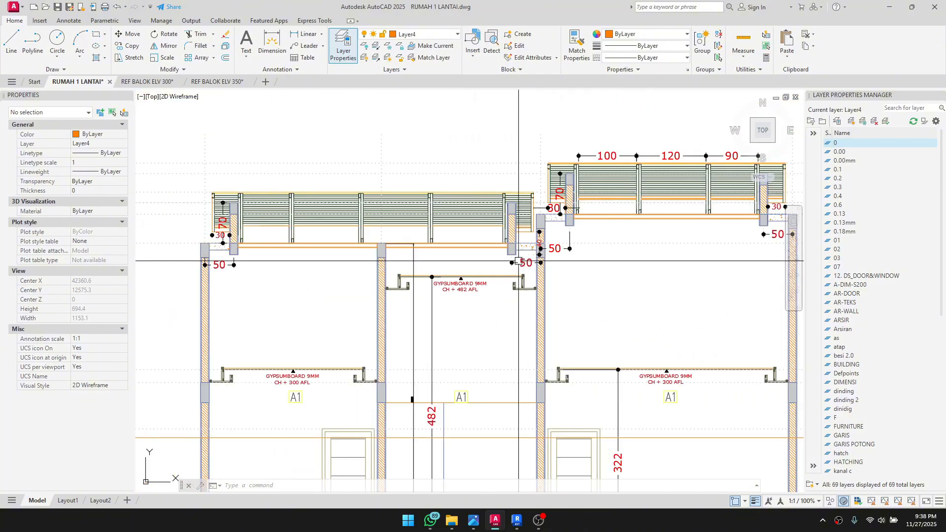
scroll(174, 273, "up", 4)
scroll(162, 207, "down", 4)
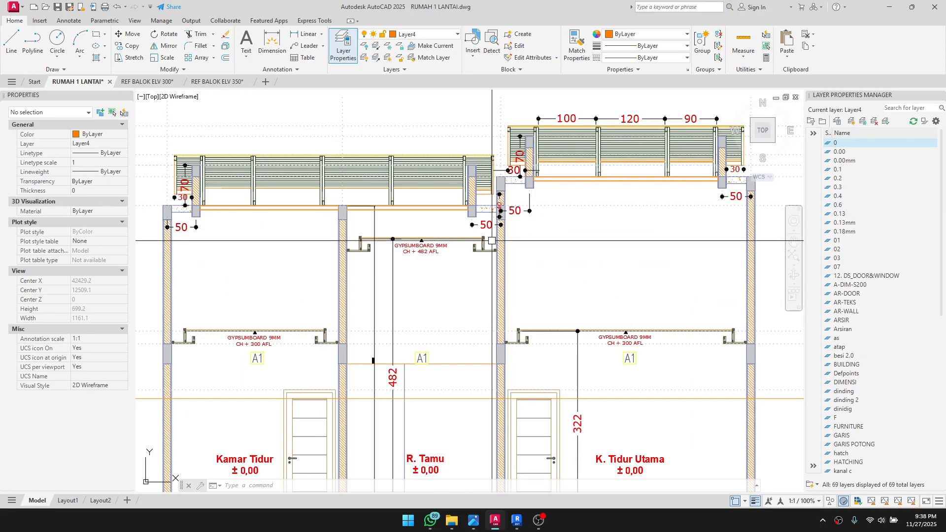
scroll(491, 201, "up", 4)
middle_click_drag(468, 231, 531, 229)
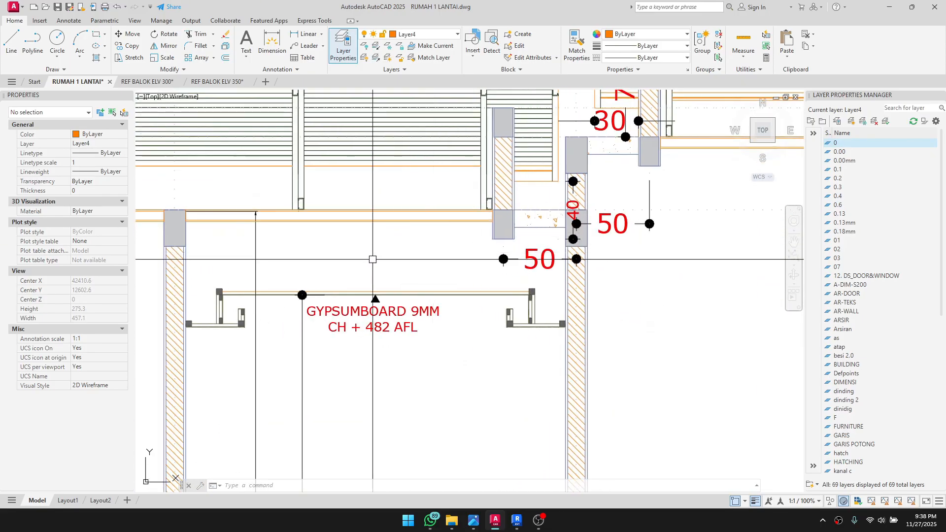
middle_click_drag(205, 261, 380, 222)
scroll(380, 222, "down", 2)
middle_click_drag(145, 203, 380, 206)
scroll(350, 212, "up", 4)
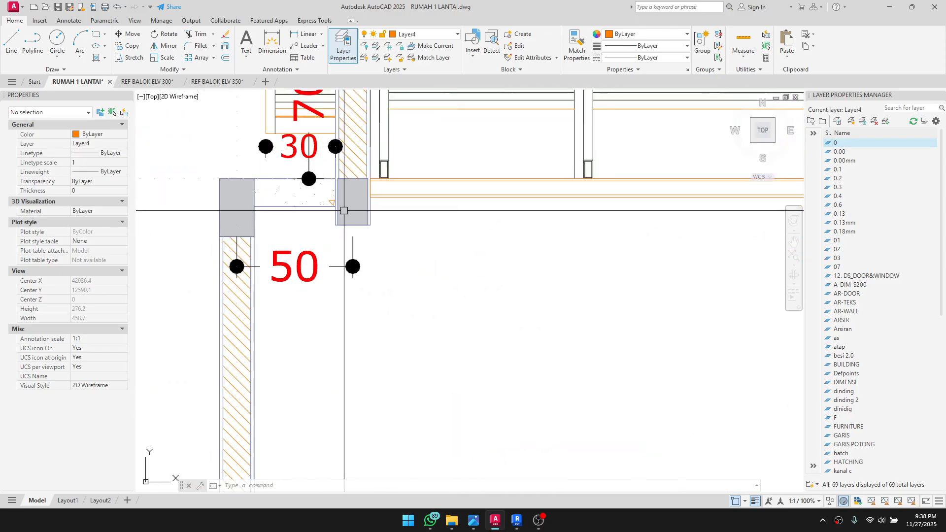
Step: Examine the parapet ring beams and their 50 and 30 cm offsets across the Kamar Tidur, R. Tamu and K. Tidur Utama section
scroll(388, 222, "down", 2)
scroll(392, 221, "down", 2)
middle_click_drag(540, 244, 394, 266)
scroll(655, 246, "up", 4)
scroll(614, 216, "down", 4)
middle_click_drag(723, 180, 580, 236)
scroll(462, 255, "down", 2)
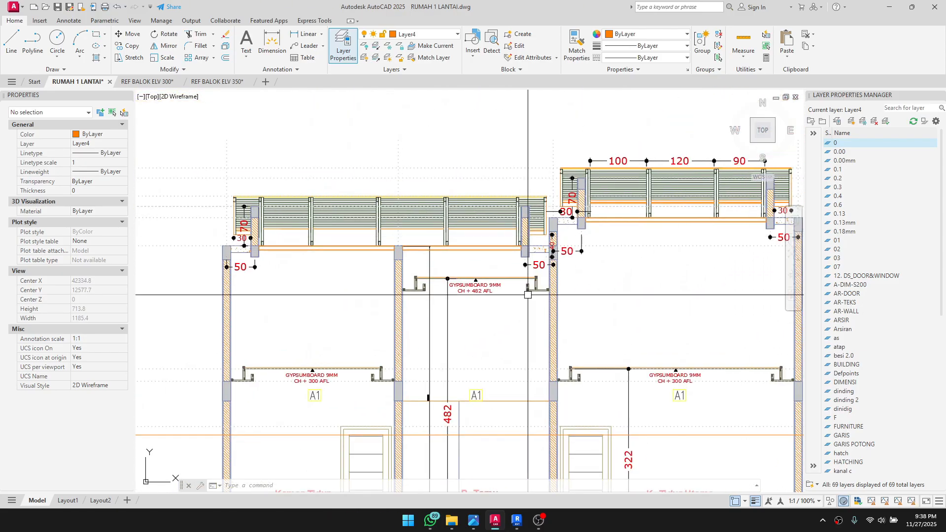
Step: Switch to Revit and examine the columns along grids 8 and 9 in the Level 4 floor plan
key("alt+Tab")
middle_click_drag(638, 246, 597, 294)
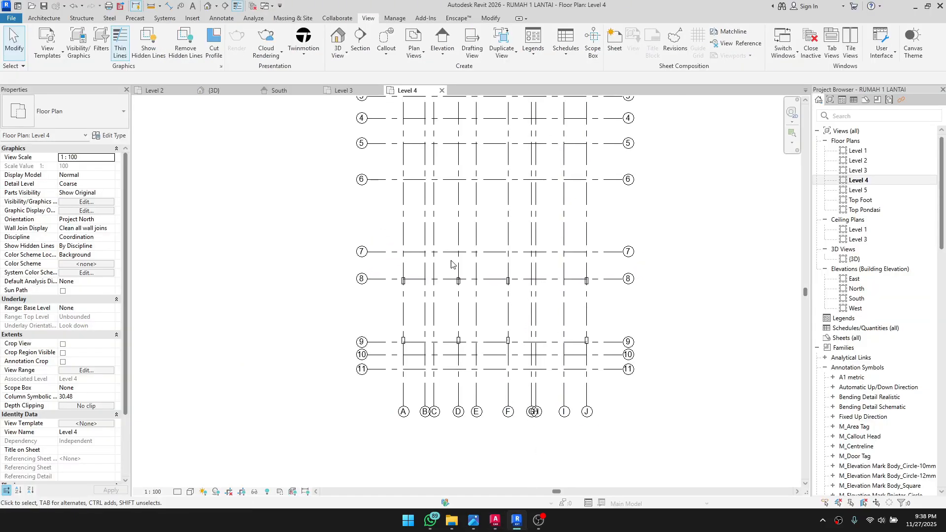
scroll(458, 296, "up", 2)
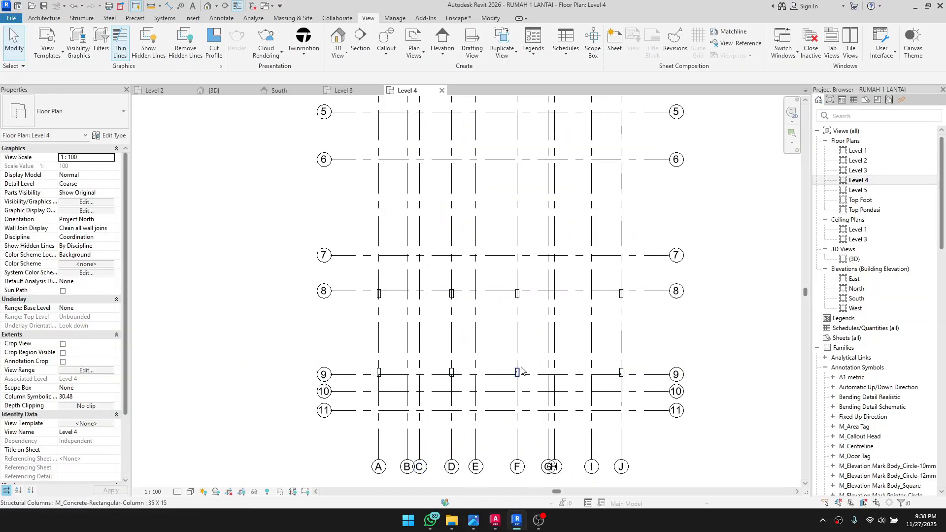
middle_click_drag(478, 306, 456, 363)
Step: Switch to AutoCAD and examine the B2 and B3 beam layout between grids 8 and 12 in the +540 beam plan
left_click(496, 520)
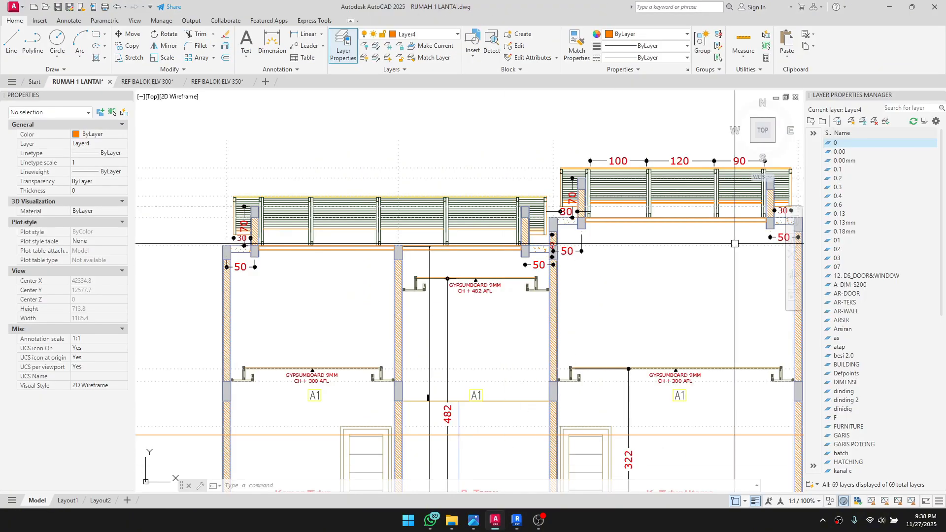
scroll(450, 295, "down", 4)
scroll(528, 237, "up", 8)
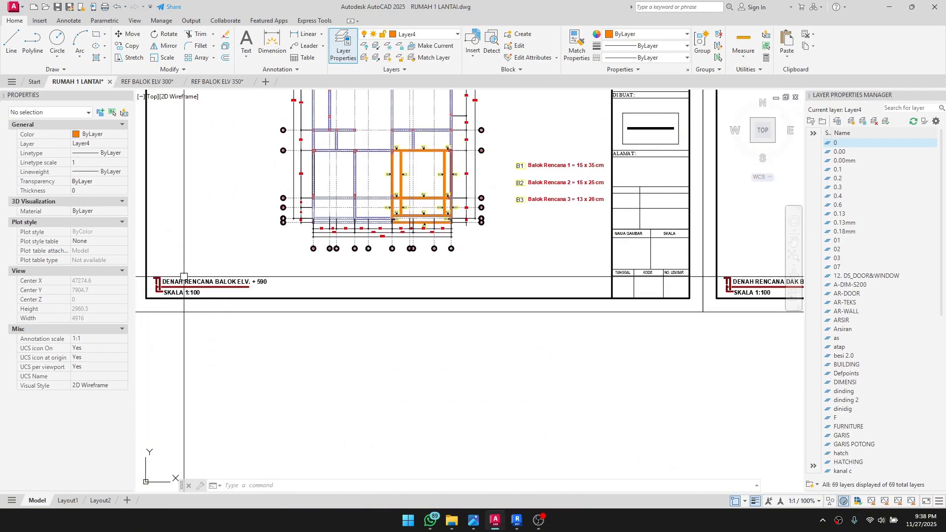
middle_click_drag(144, 310, 650, 314)
scroll(271, 195, "up", 6)
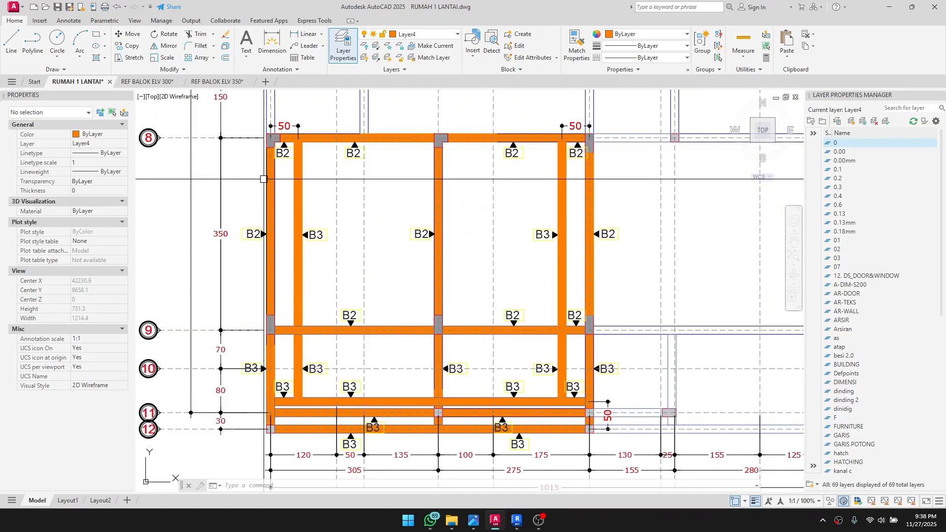
middle_click_drag(264, 179, 260, 194)
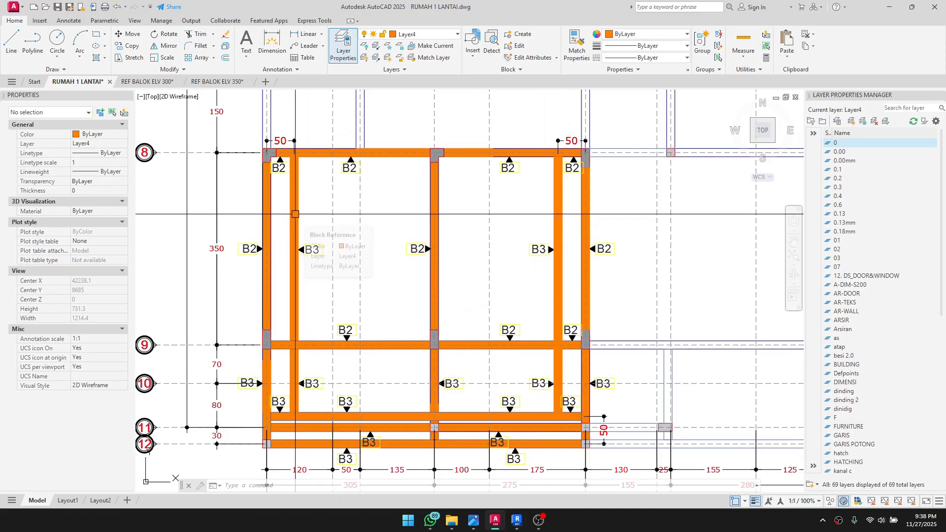
scroll(300, 301, "up", 2)
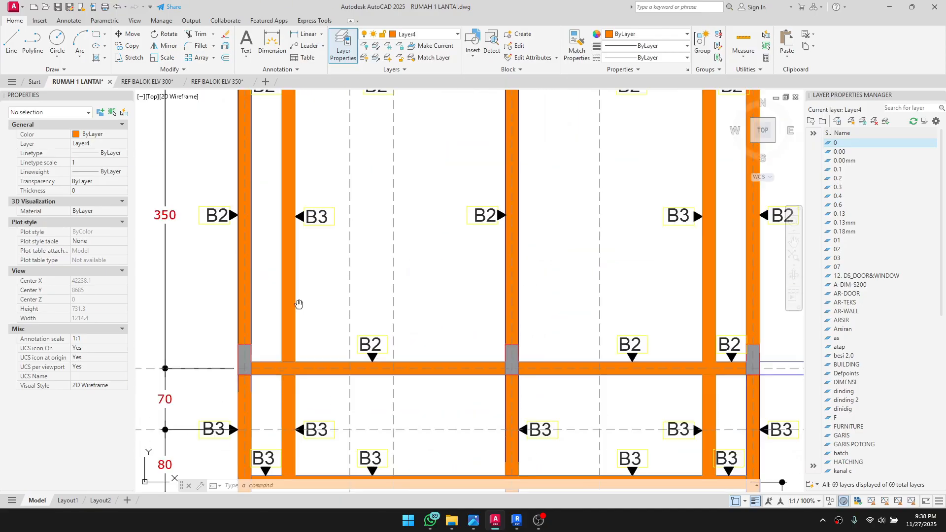
scroll(305, 315, "down", 2)
scroll(324, 404, "up", 4)
scroll(309, 332, "down", 4)
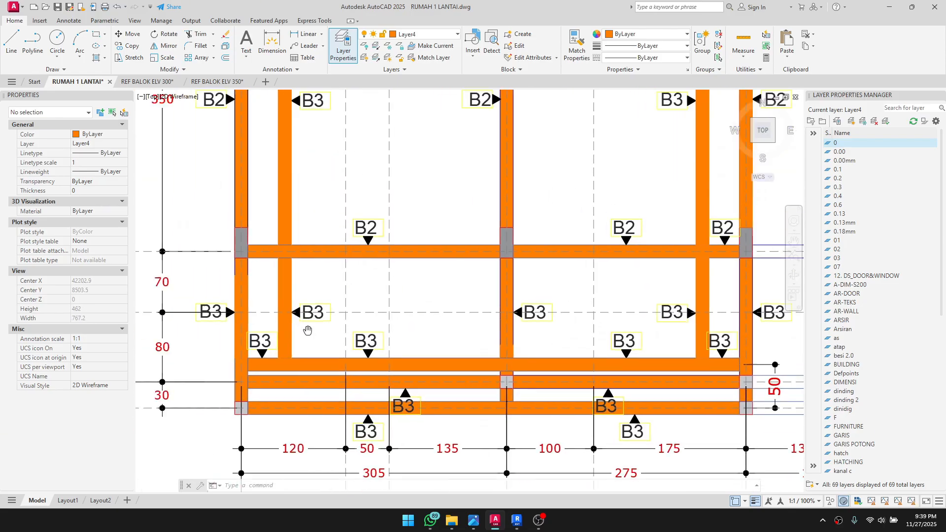
middle_click_drag(495, 260, 485, 291)
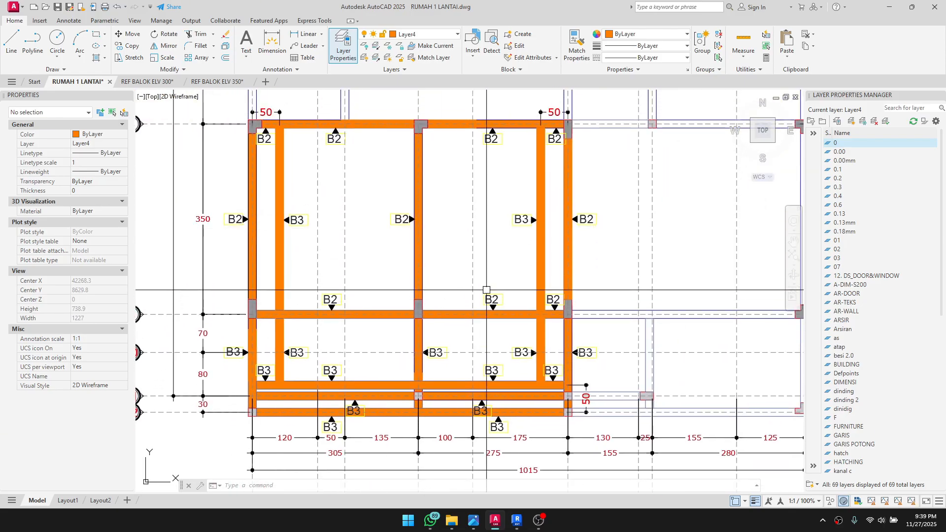
middle_click_drag(481, 231, 468, 263)
middle_click_drag(288, 226, 391, 211)
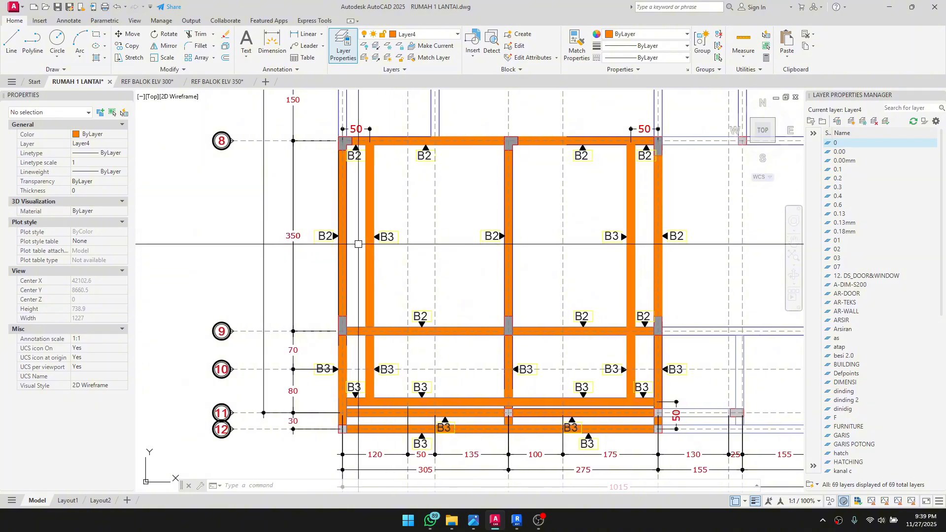
Step: Check the beam plan's elevation title and look over the neighbouring section and beam plan sheets
scroll(570, 188, "down", 4)
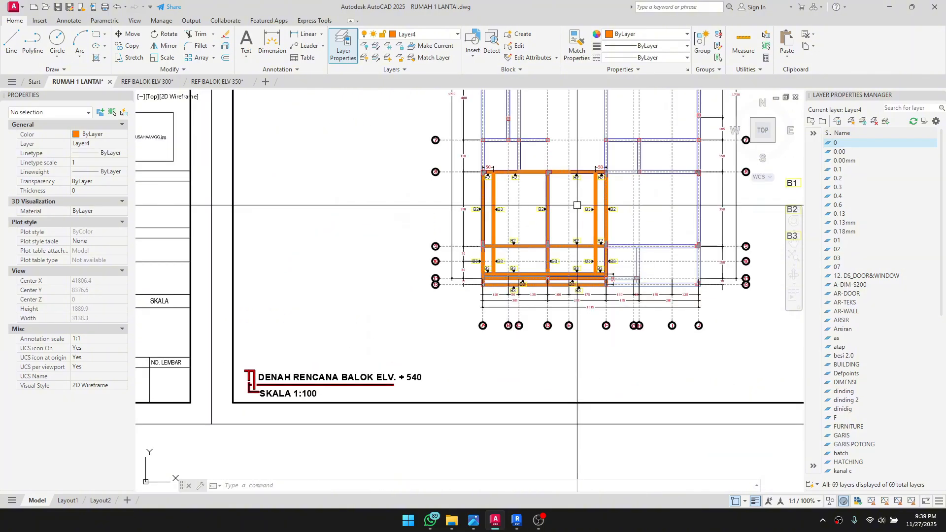
scroll(541, 235, "up", 2)
middle_click_drag(546, 240, 528, 353)
scroll(527, 352, "down", 4)
middle_click_drag(554, 211, 529, 319)
scroll(433, 319, "down", 2)
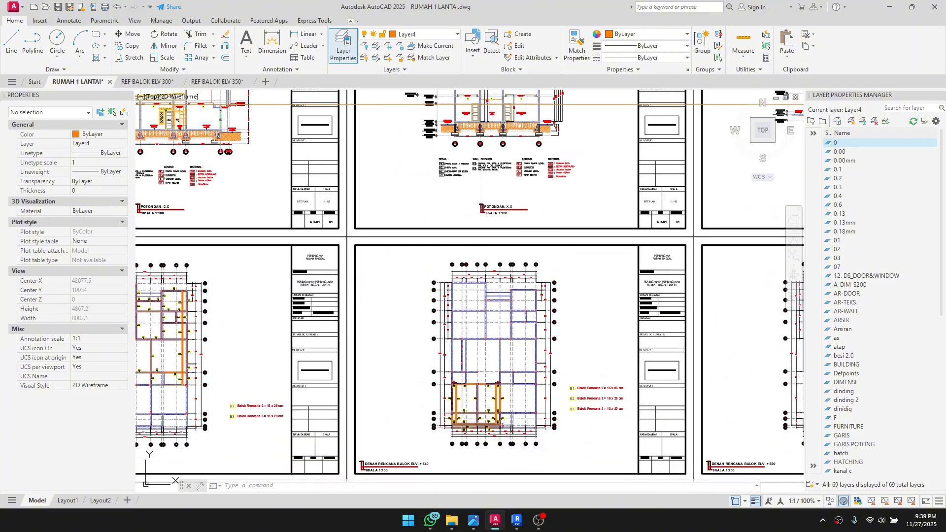
middle_click_drag(435, 213, 440, 353)
scroll(305, 352, "down", 2)
middle_click_drag(183, 351, 472, 296)
scroll(279, 273, "up", 2)
middle_click_drag(278, 272, 377, 215)
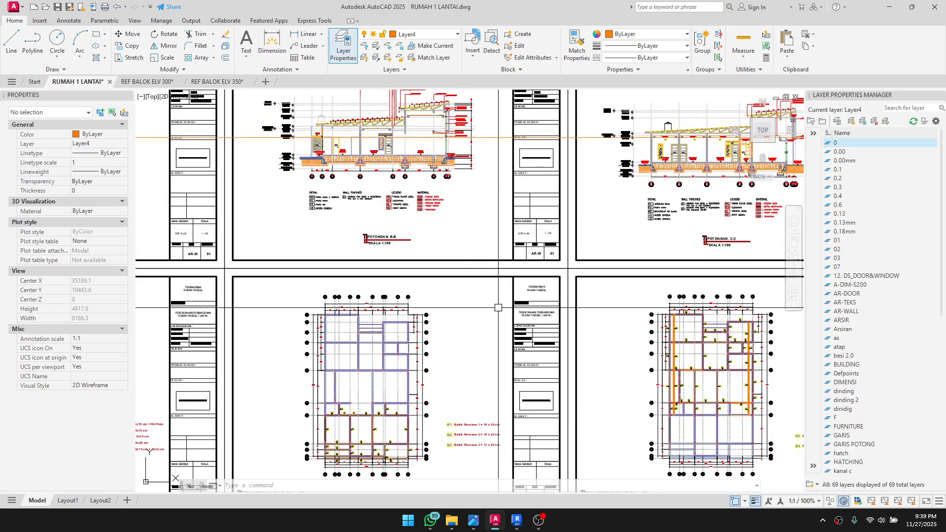
Step: Return to the +540 beam plan and examine the B3 beams offset 50 cm inside the outer B2 beams
mouse_move(709, 376)
middle_mouse_down()
mouse_move(604, 317)
mouse_move(405, 267)
middle_mouse_up()
scroll(604, 274, "up", 1)
scroll(588, 282, "up", 3)
middle_click_drag(557, 303, 499, 314)
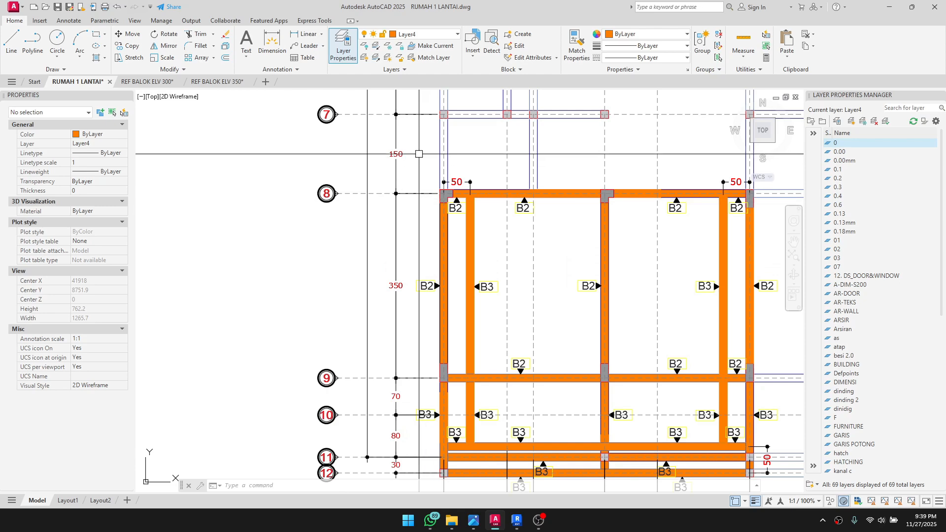
scroll(446, 253, "up", 3)
scroll(552, 245, "down", 3)
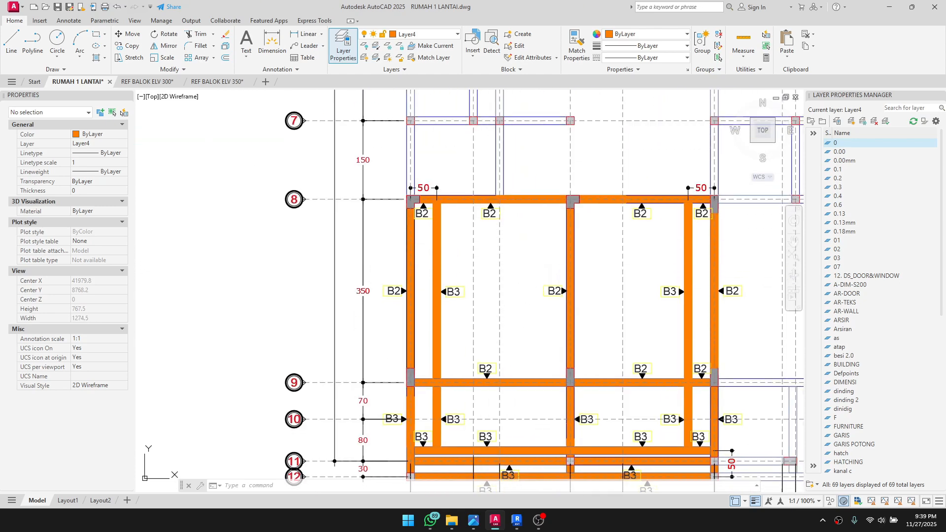
middle_click_drag(556, 281, 503, 221)
scroll(508, 222, "down", 2)
scroll(522, 361, "up", 4)
Step: Copy the whole +540 beam plan, including its grids and dimensions but not the title block, to the clipboard
scroll(522, 361, "down", 8)
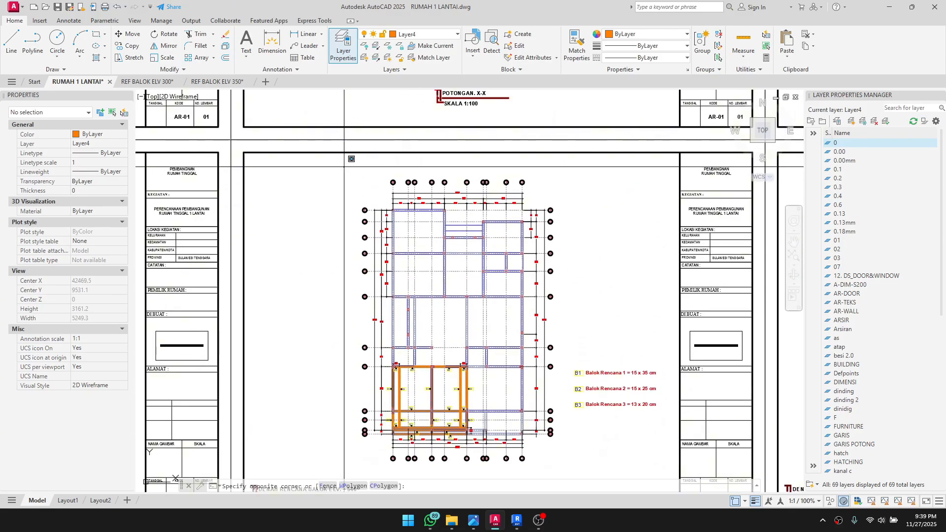
scroll(349, 216, "down", 2)
left_click(385, 111)
left_click(528, 299)
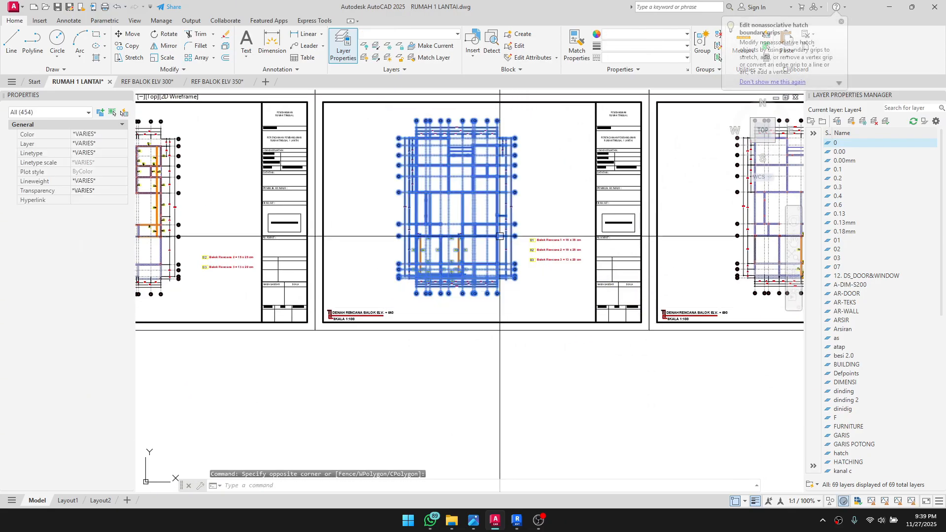
key("ctrl+c")
Step: Create a new drawing and paste the copied beam plan at the origin
left_click(268, 84)
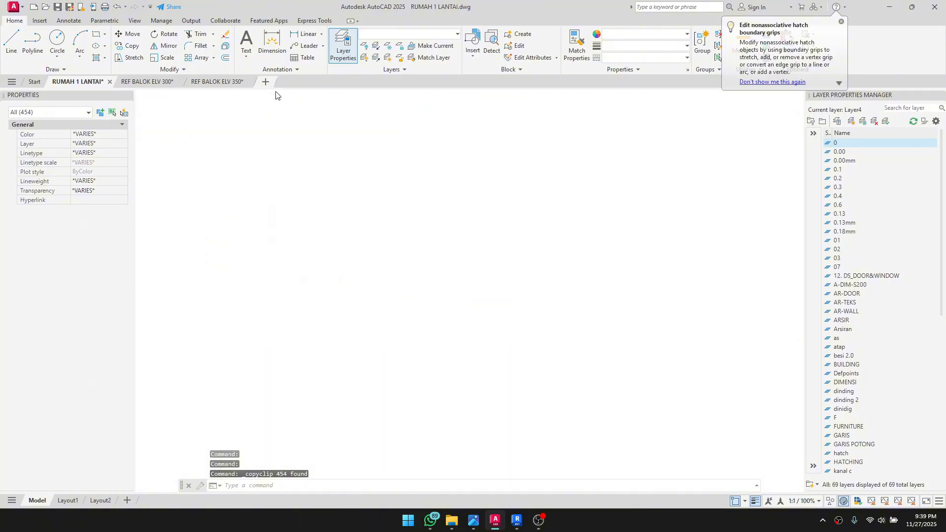
scroll(341, 307, "up", 2)
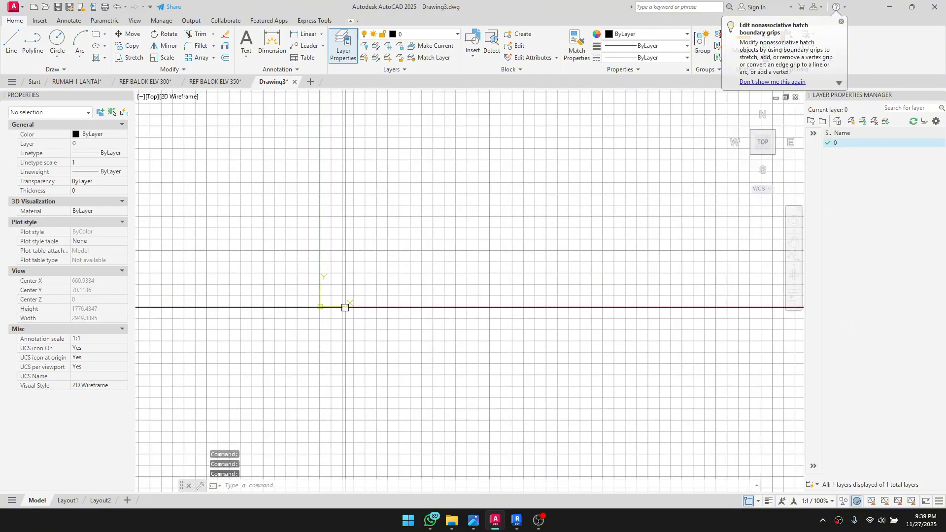
key("ctrl+v")
left_click(320, 306)
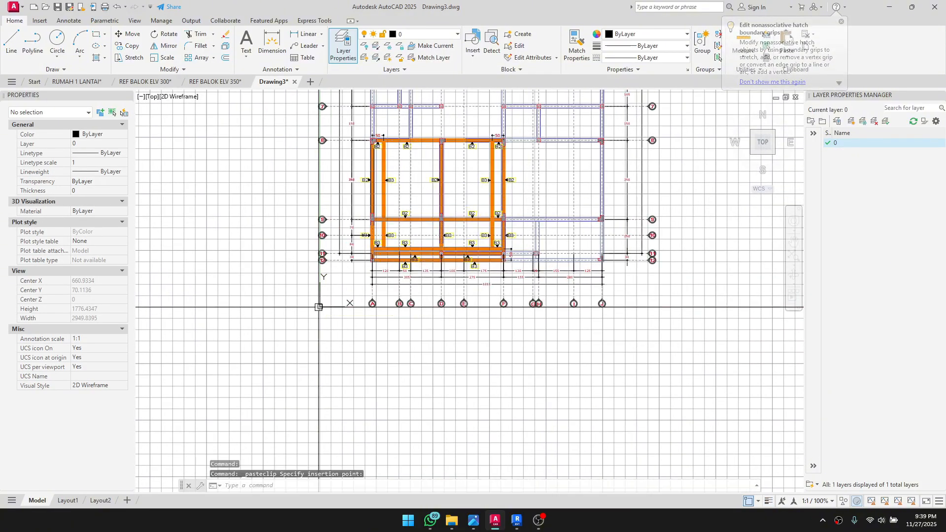
scroll(373, 308, "down", 5)
key("Escape")
key("Escape")
Step: Save the new drawing as REF BALOK ELV 540 in the RUMAH 1 LANTAI folder
key("ctrl+s")
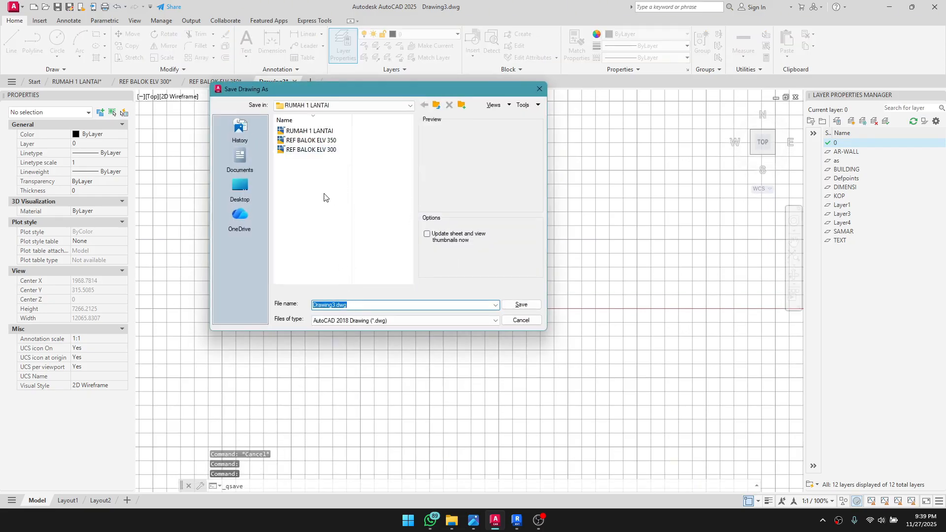
left_click(313, 150)
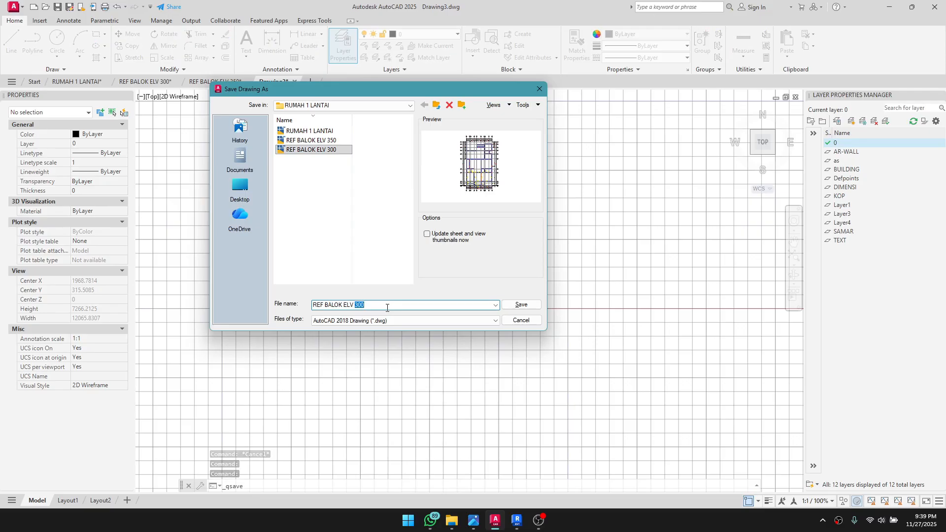
left_click(521, 305)
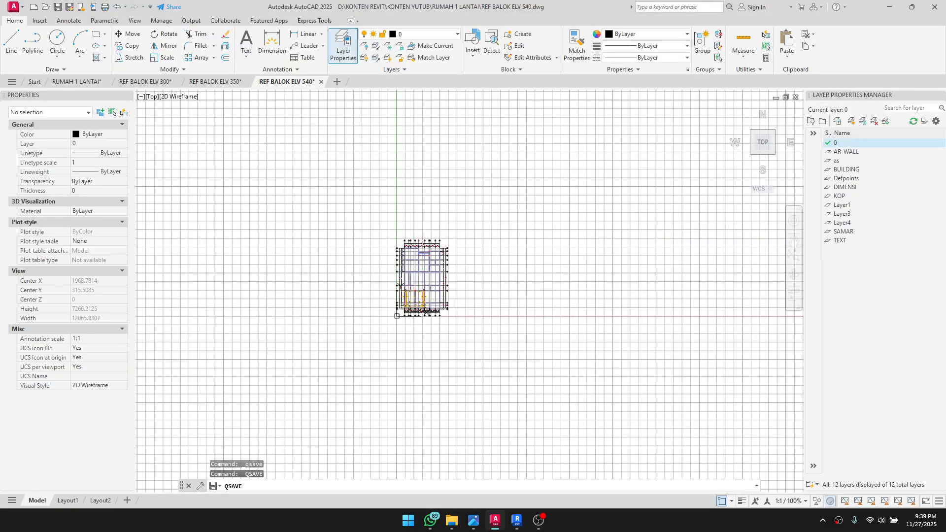
Step: Switch to Revit, check the Level 4 elevation in the South view, and reopen the Level 4 floor plan
left_click(516, 520)
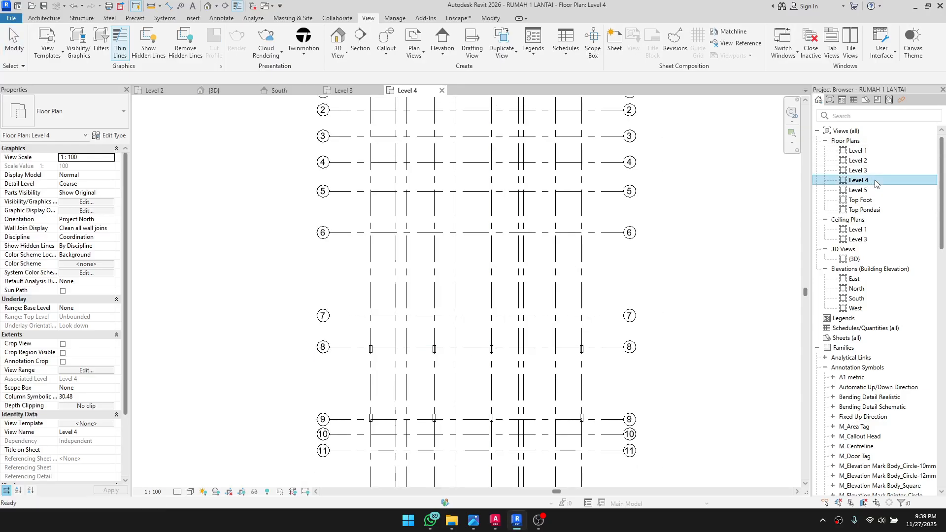
double_click(876, 296)
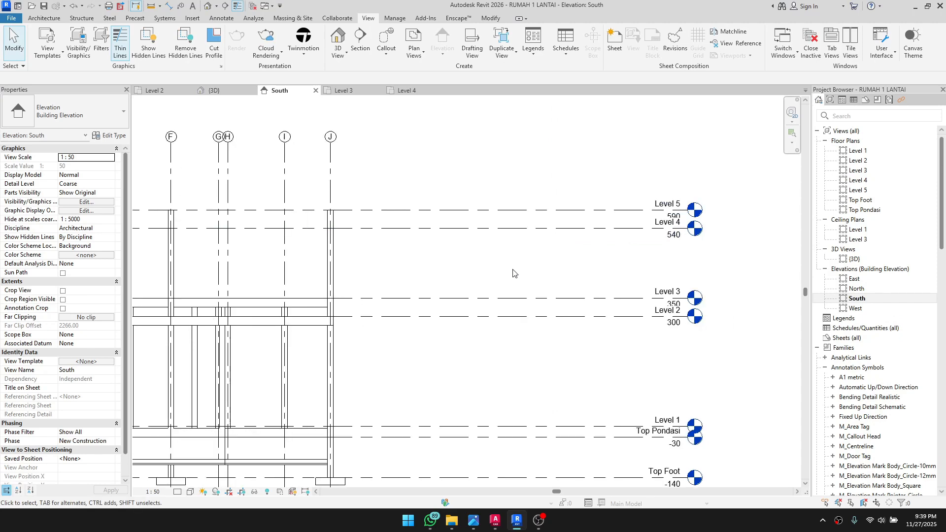
mouse_move(393, 257)
middle_mouse_down()
mouse_move(586, 254)
mouse_move(381, 266)
middle_mouse_up()
scroll(381, 266, "down", 1)
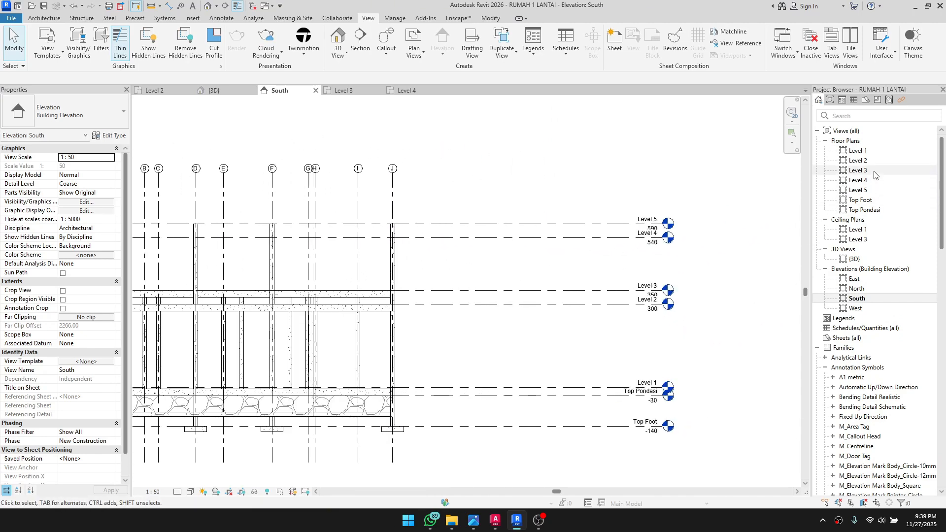
double_click(860, 180)
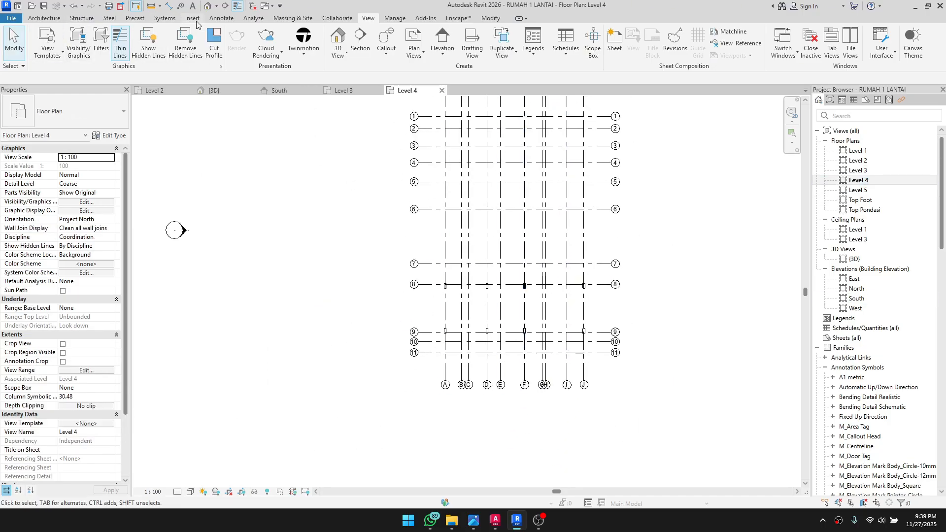
Step: Switch to AutoCAD and check the beam plan's elevation title in the RUMAH 1 LANTAI drawing
left_click(495, 521)
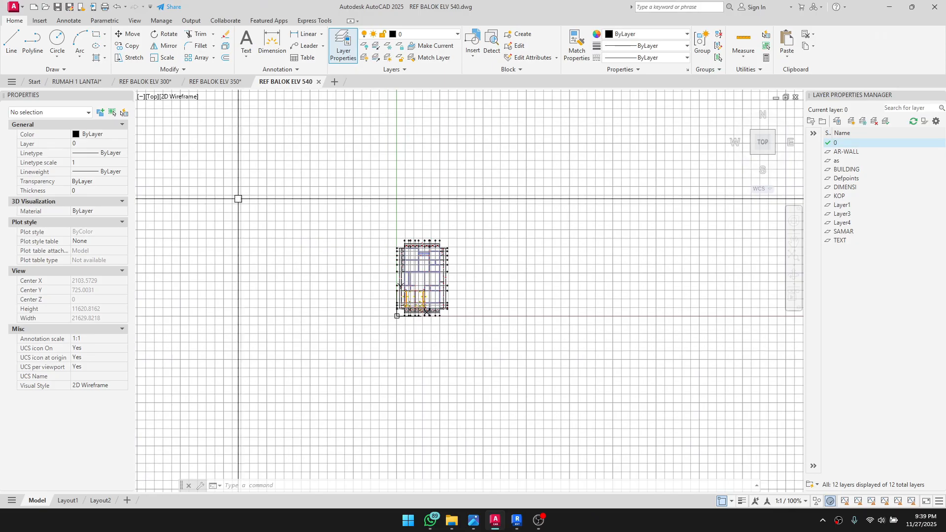
scroll(385, 291, "up", 6)
scroll(410, 335, "down", 2)
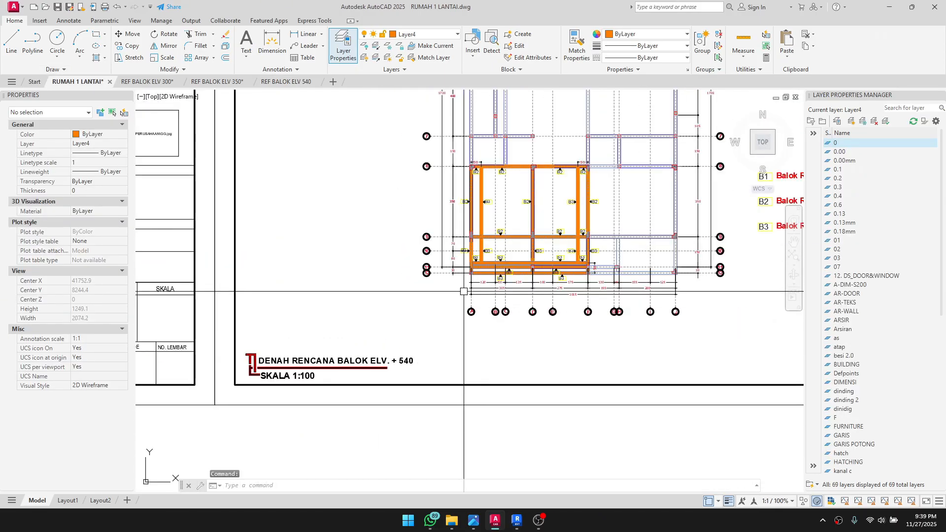
middle_click_drag(465, 291, 403, 358)
Step: Switch to Revit and link REF BALOK ELV 540.dwg at Level 4 in centimetres, positioned Auto - Center to Center
left_click(516, 521)
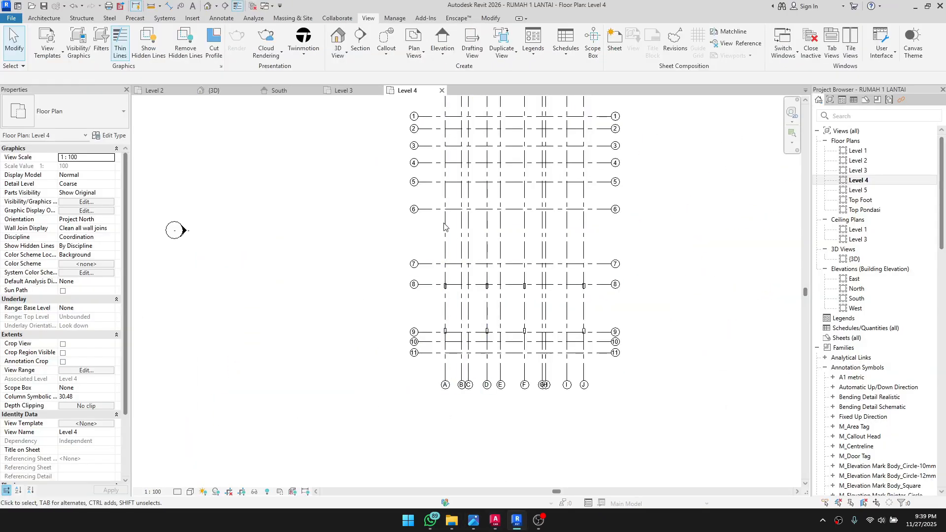
left_click(194, 18)
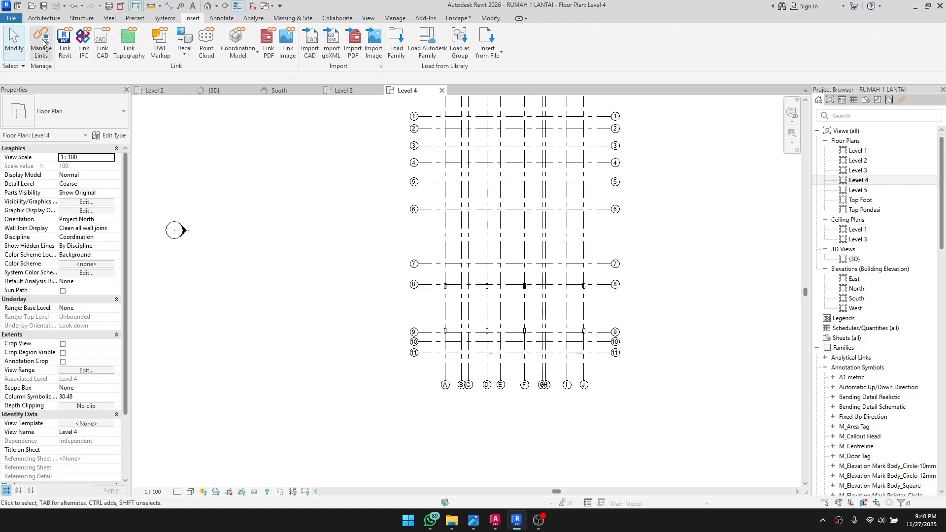
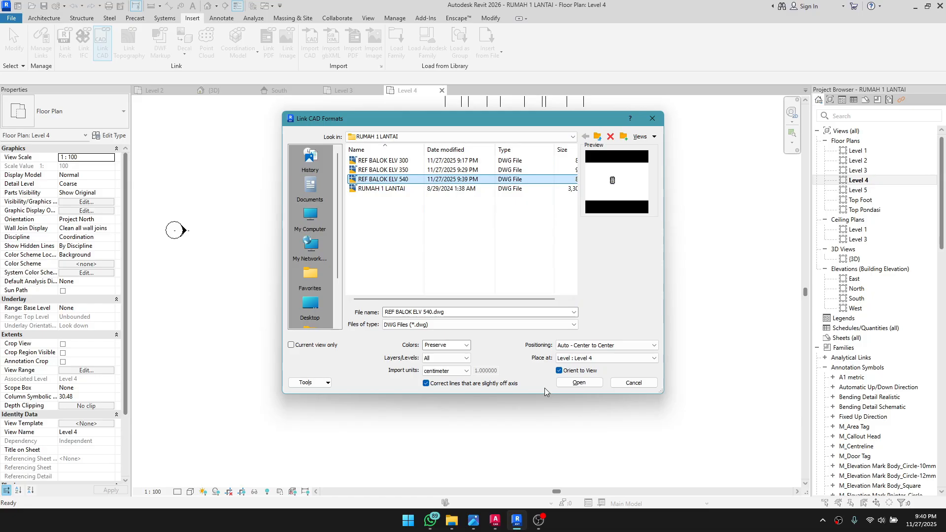
left_click(578, 382)
scroll(390, 369, "up", 5)
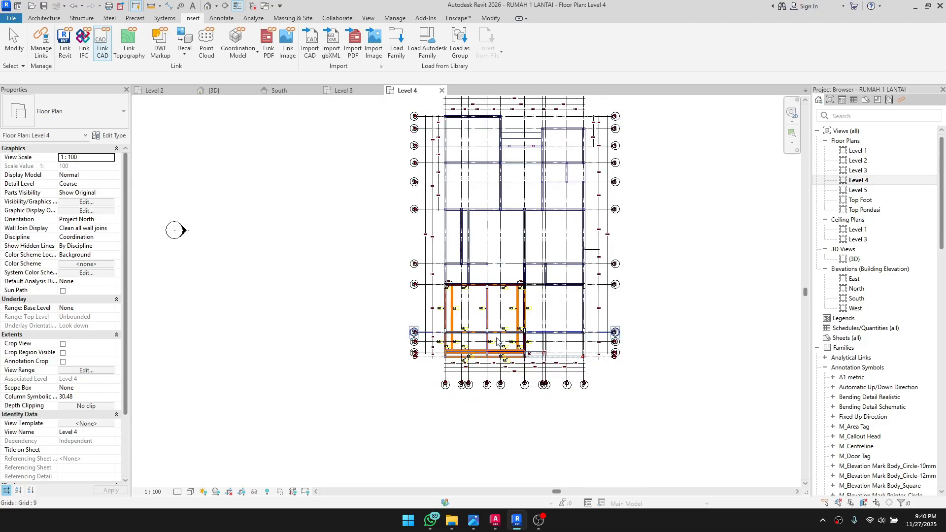
scroll(391, 369, "up", 2)
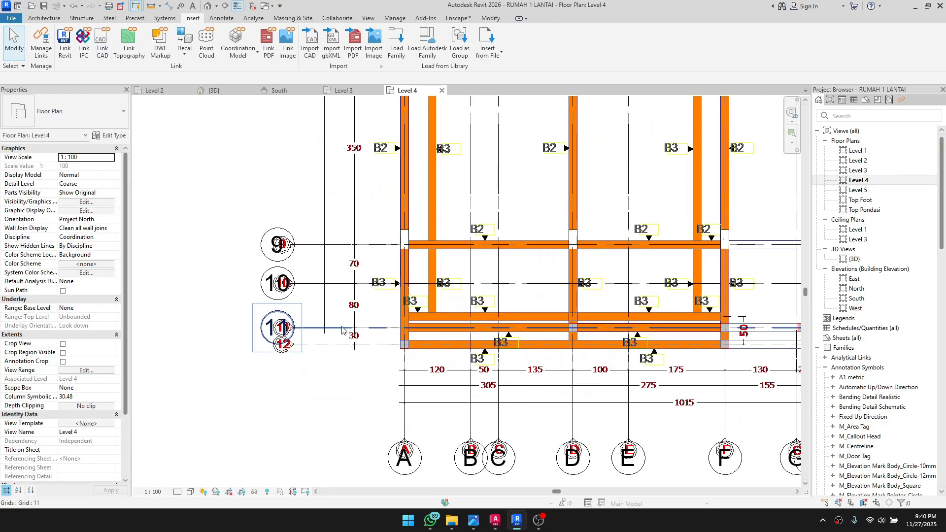
Step: Display the linked REF BALOK ELV 540.dwg in halftone in the Level 4 floor plan
left_click(318, 344)
left_click(346, 367)
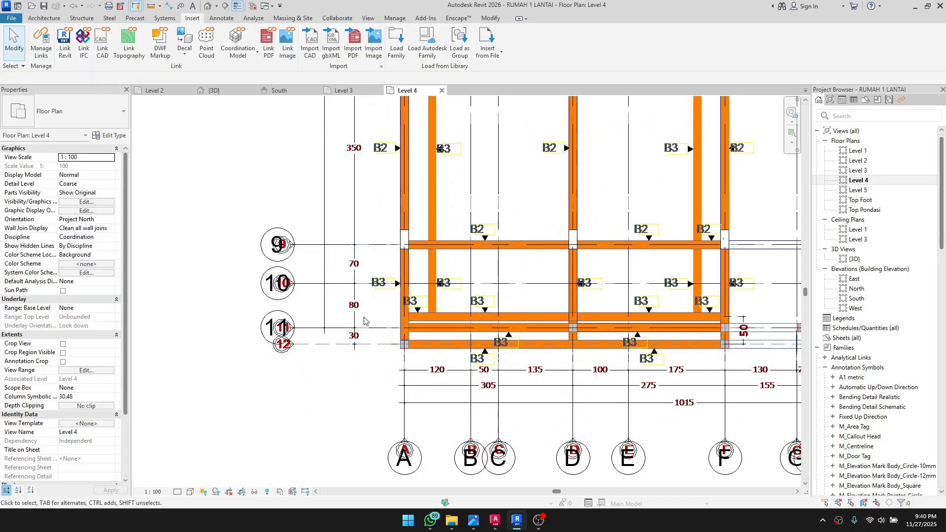
key("g")
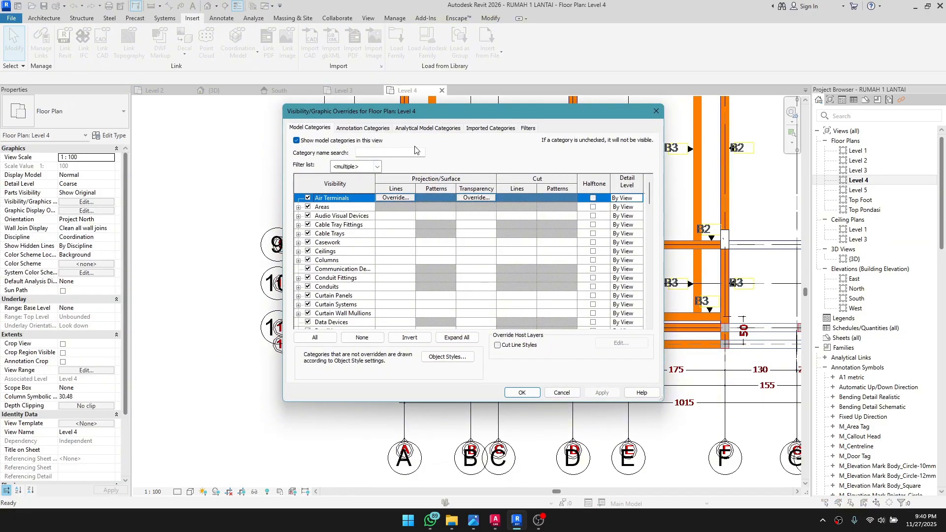
left_click(481, 129)
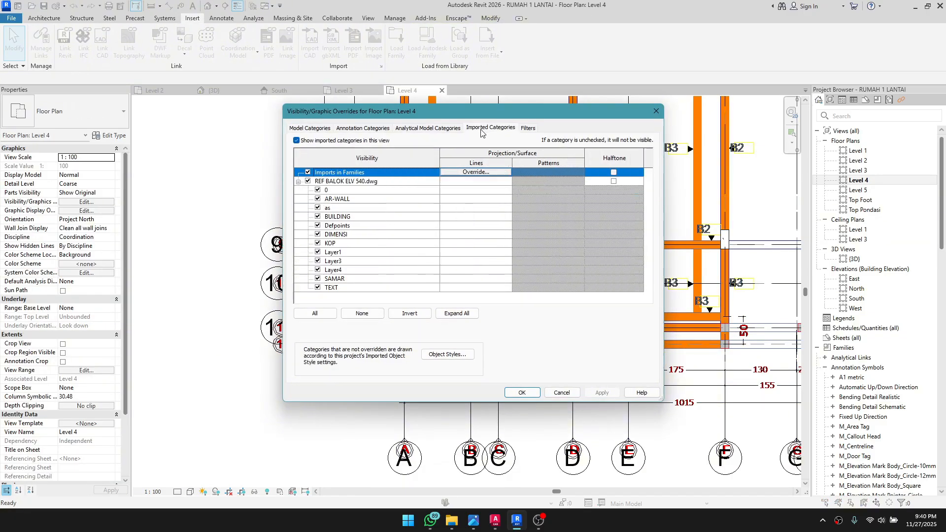
left_click(614, 180)
left_click(522, 393)
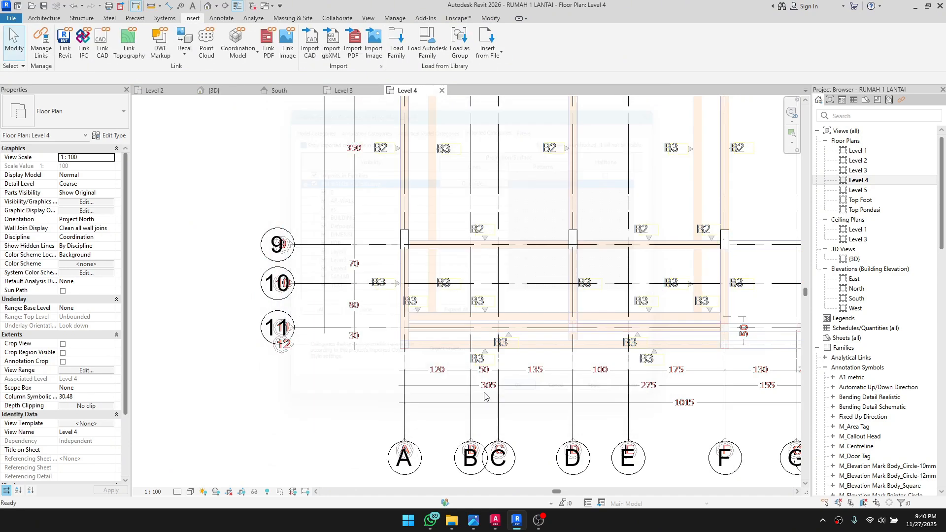
Step: Place a 25 X 15 concrete rectangular beam along grid 8, from grid A to the column at grid D
scroll(410, 399, "up", 6)
scroll(409, 399, "down", 5)
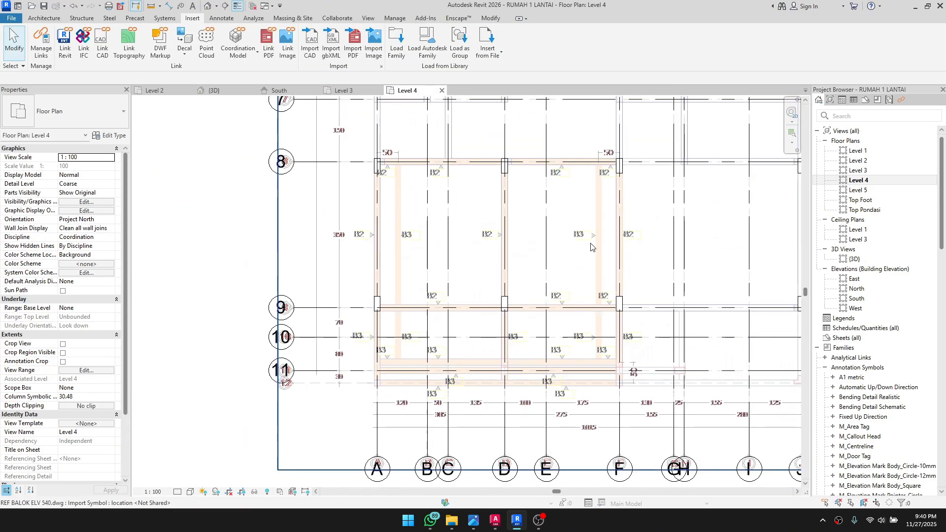
scroll(524, 363, "up", 8)
scroll(468, 281, "down", 5)
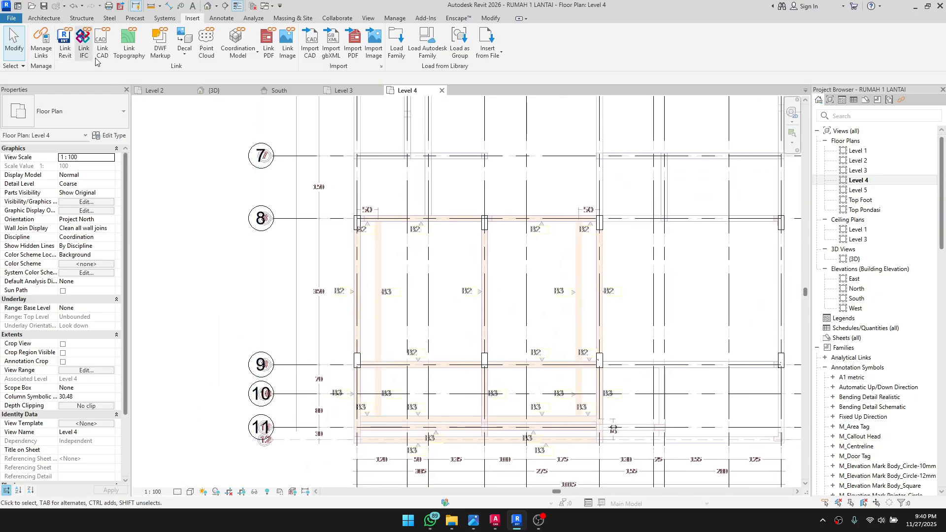
middle_click_drag(409, 280, 402, 314)
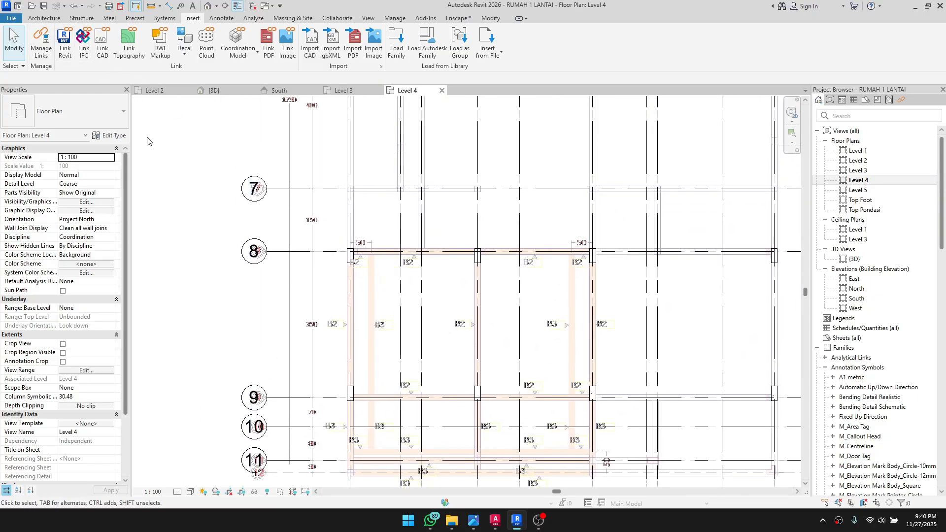
left_click(81, 19)
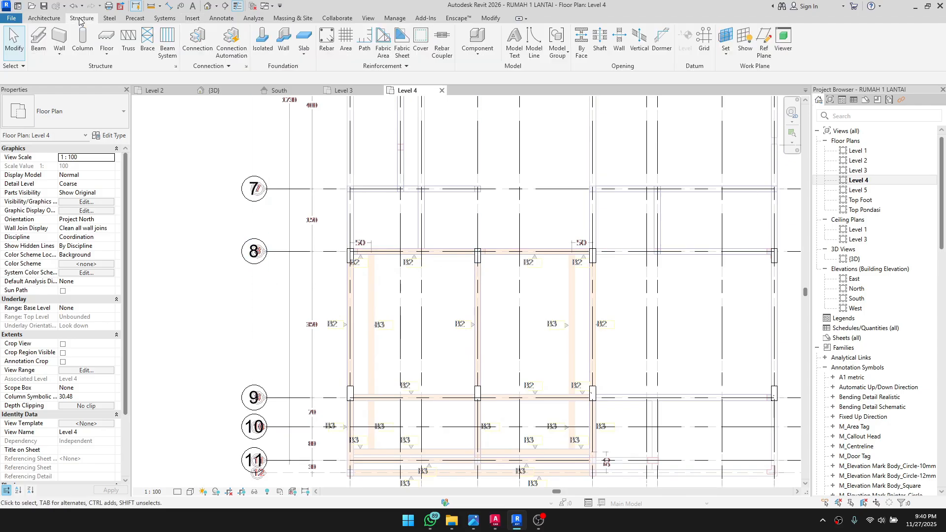
left_click(39, 35)
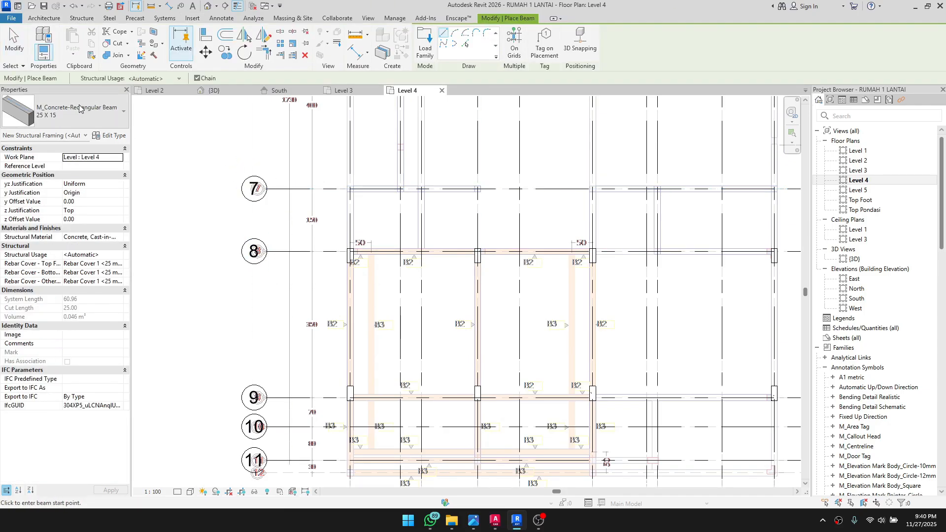
scroll(353, 253, "up", 5)
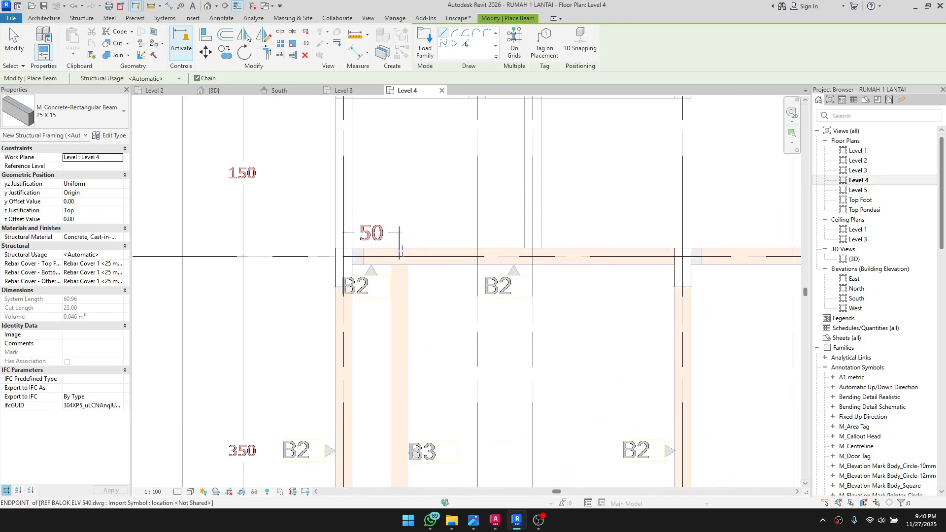
left_click(340, 257)
middle_click_drag(710, 243, 490, 266)
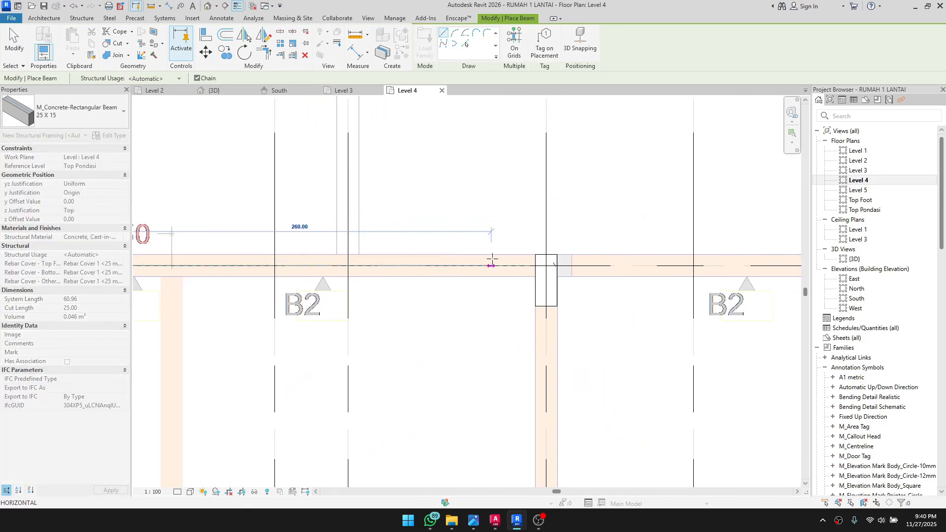
left_click(534, 264)
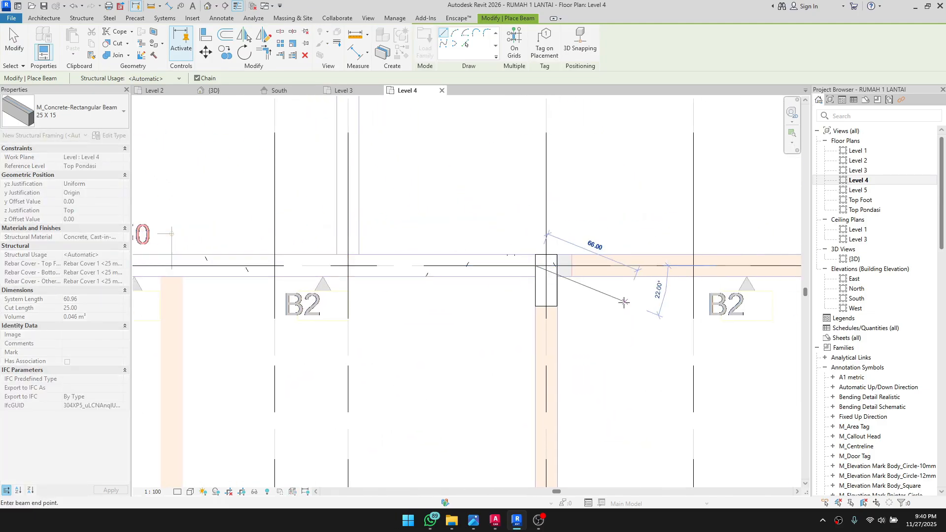
Step: Continue the beam chain along grid 8 from the grid D column to the grid F column
middle_click_drag(568, 274, 469, 274)
left_click(460, 266)
middle_click_drag(608, 279, 311, 284)
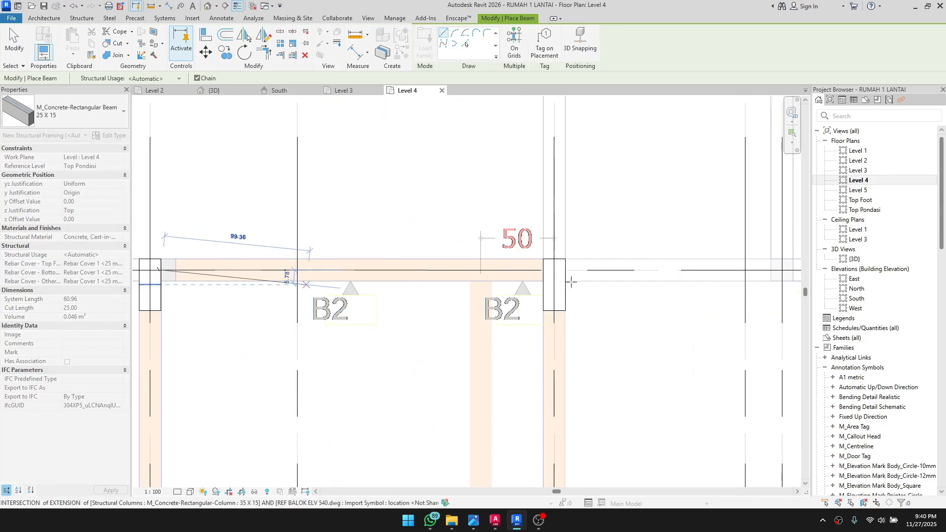
middle_click_drag(570, 281, 535, 283)
scroll(532, 272, "up", 1)
left_click(504, 274)
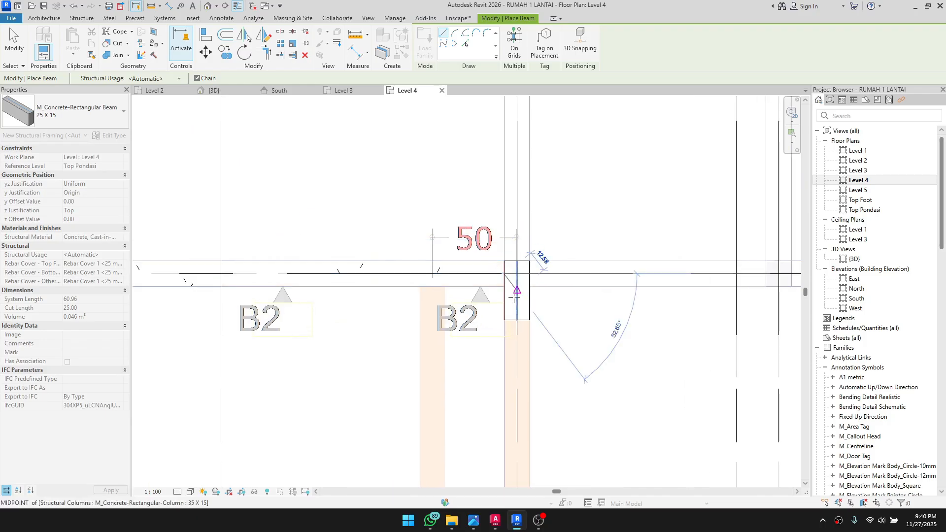
Step: Run the beam chain along grid F from grid 8 to axis 12 of the linked plan
scroll(545, 274, "down", 1)
middle_click_drag(534, 392, 555, 219)
scroll(545, 274, "down", 4)
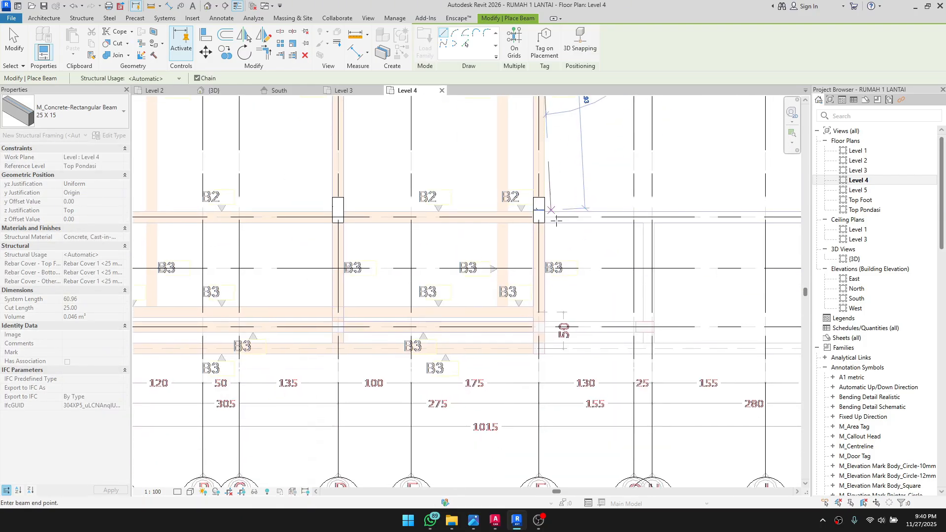
scroll(548, 295, "up", 5)
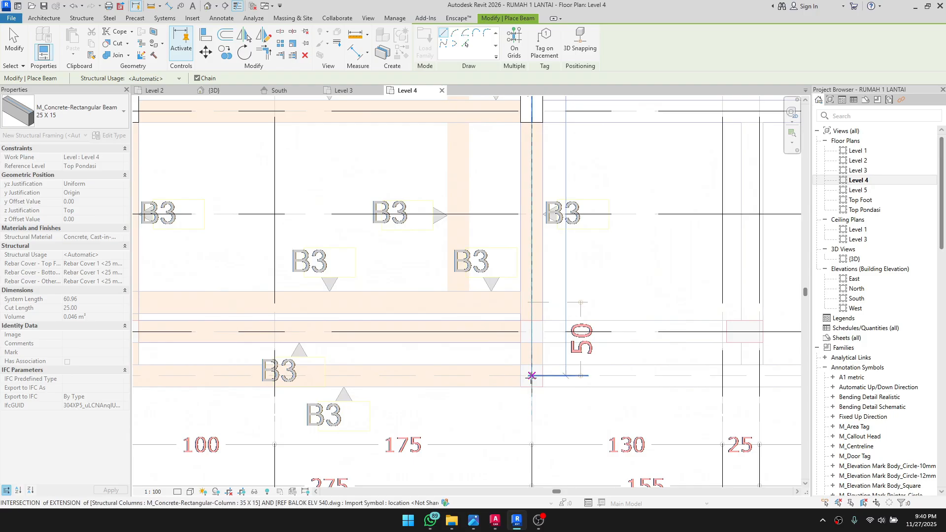
left_click(531, 376)
Step: Continue the beam chain along axis 12 to grid A and up grid A to the grid 8 column, closing the perimeter
scroll(539, 335, "down", 2)
scroll(441, 308, "up", 2)
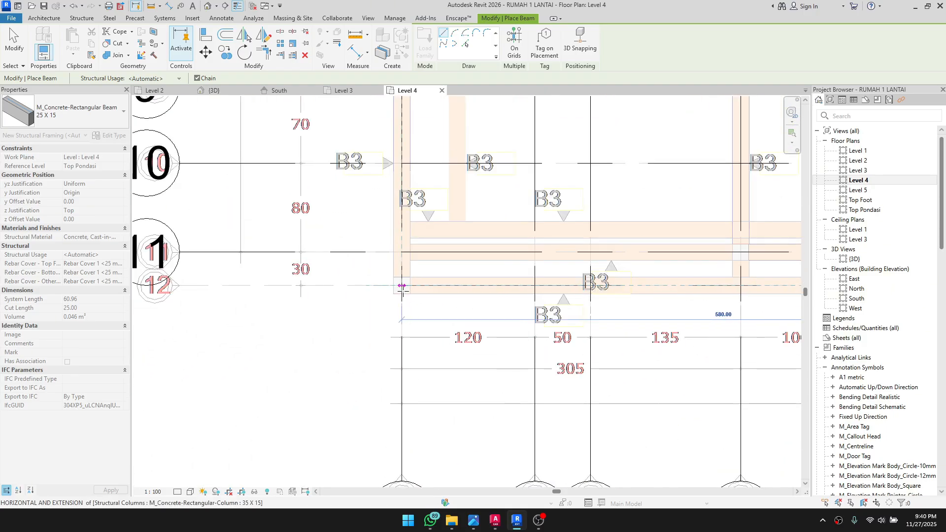
scroll(463, 131, "down", 1)
middle_click_drag(463, 130, 429, 463)
scroll(428, 463, "down", 1)
scroll(407, 150, "up", 2)
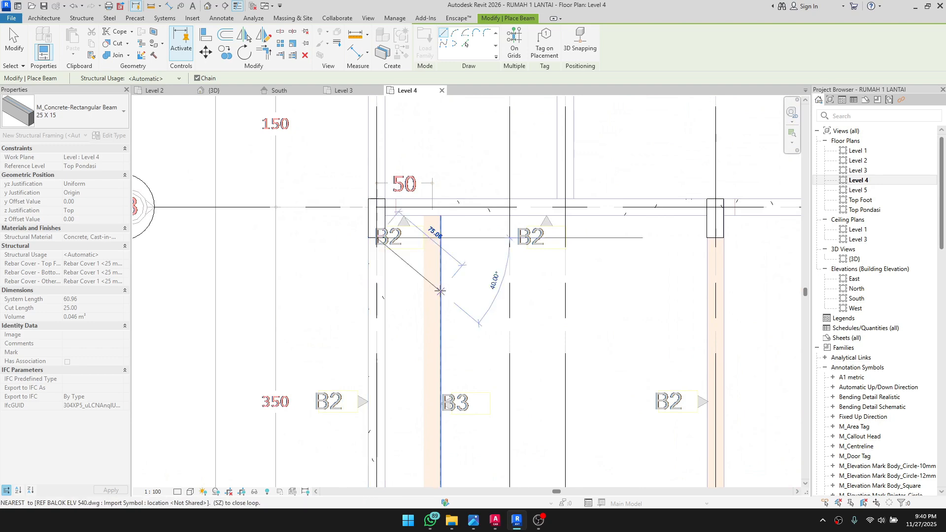
scroll(440, 292, "down", 1)
middle_click_drag(445, 274, 439, 247)
scroll(438, 244, "down", 1)
key("Escape")
Step: Place a 25 X 15 concrete beam along grid 9 from grid A to grid F
middle_click_drag(498, 276, 416, 86)
scroll(347, 274, "up", 1)
scroll(342, 268, "up", 1)
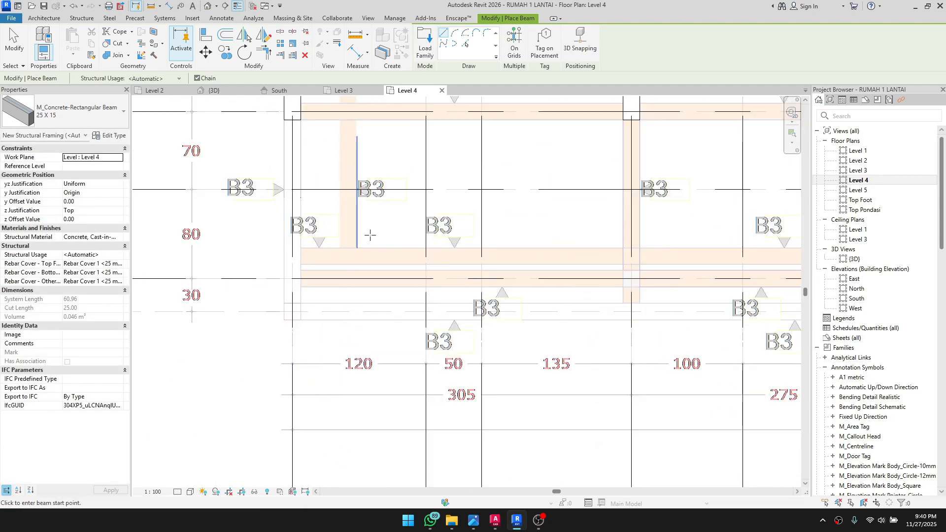
scroll(370, 235, "down", 1)
middle_click_drag(369, 238, 341, 313)
scroll(467, 224, "down", 1)
scroll(311, 196, "up", 2)
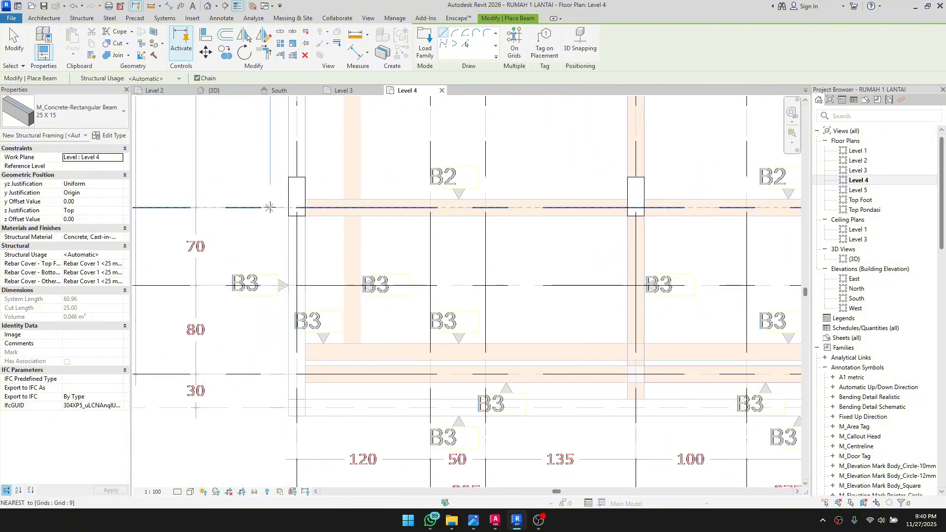
left_click(297, 207)
scroll(520, 208, "up", 1)
middle_click_drag(521, 208, 213, 263)
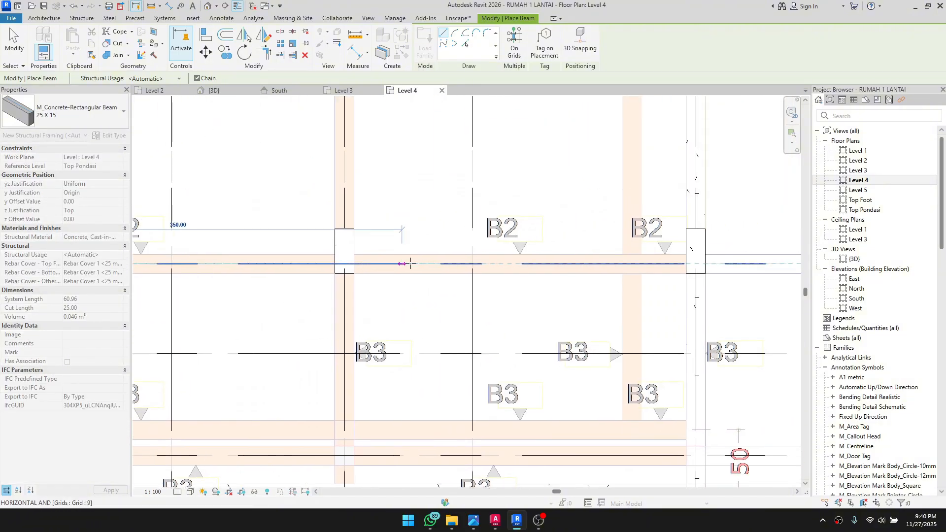
left_click(696, 264)
scroll(646, 265, "down", 2)
key("Escape")
key("Escape")
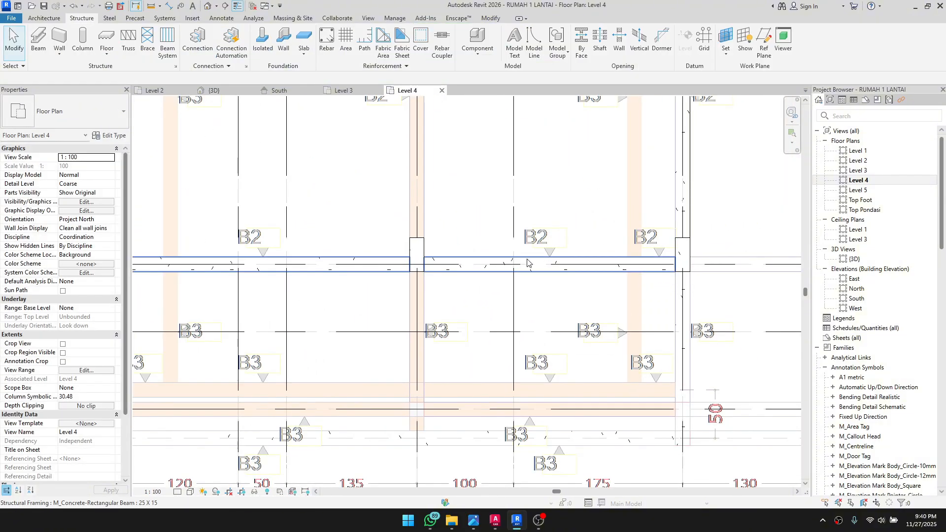
Step: Place a 25 X 15 concrete beam along grid D from the axis 12 beam to the grid 8 column
scroll(527, 262, "down", 2)
middle_click_drag(527, 262, 604, 314)
scroll(524, 405, "up", 2)
middle_click_drag(524, 405, 527, 324)
scroll(525, 335, "up", 3)
scroll(519, 361, "down", 2)
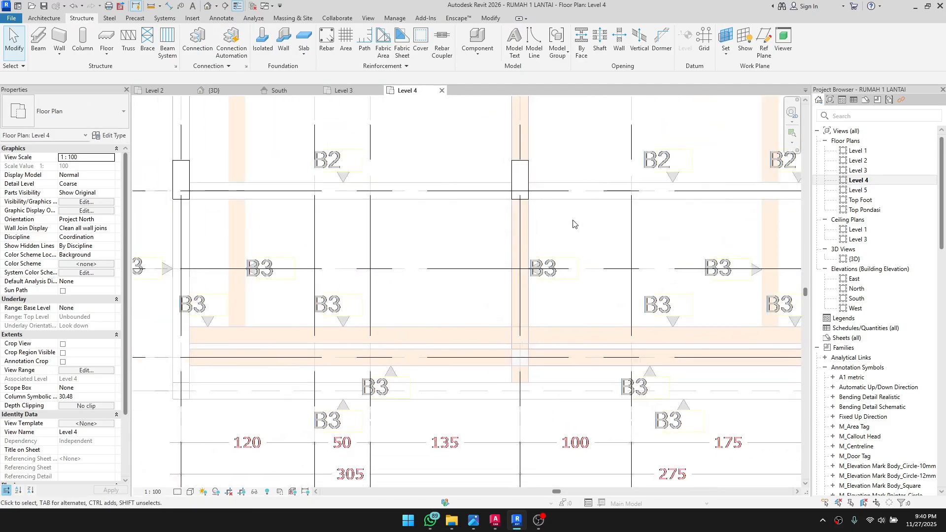
left_click(585, 198)
key("b")
key("m")
scroll(515, 367, "up", 2)
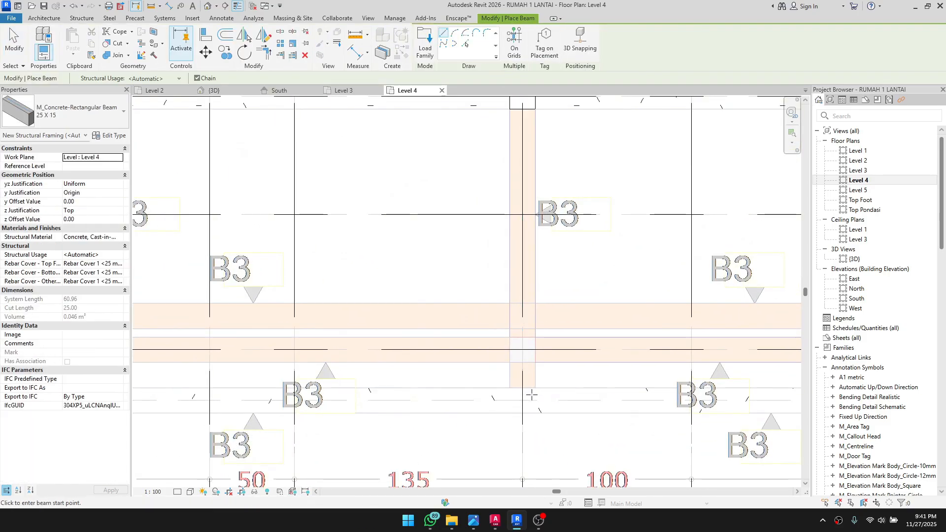
left_click(524, 390)
scroll(545, 205, "down", 3)
middle_click_drag(537, 133, 531, 328)
scroll(531, 197, "up", 2)
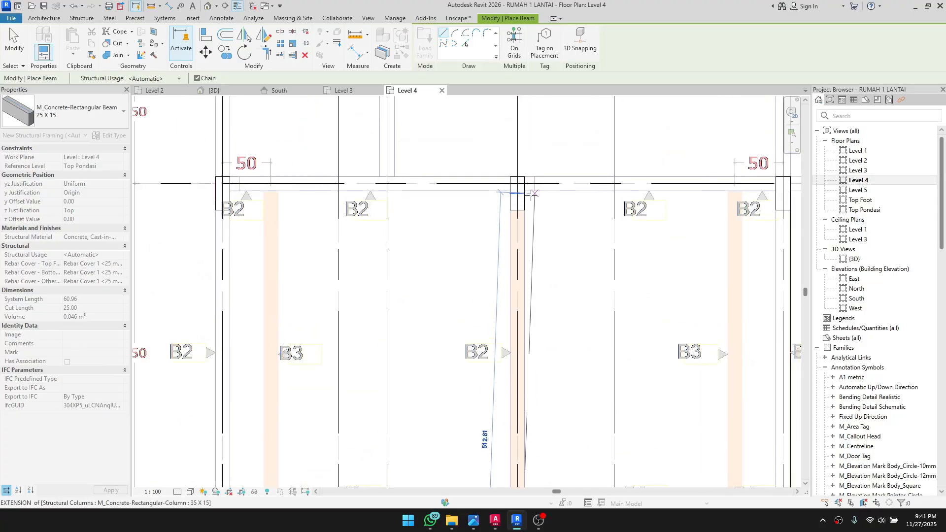
left_click(513, 214)
scroll(513, 214, "down", 3)
key("Escape")
key("Escape")
Step: Select the grid D beam and inspect its end at the grid 8 column
scroll(517, 249, "down", 1)
middle_click_drag(519, 254, 496, 185)
scroll(627, 243, "up", 2)
scroll(627, 243, "down", 1)
scroll(488, 188, "up", 3)
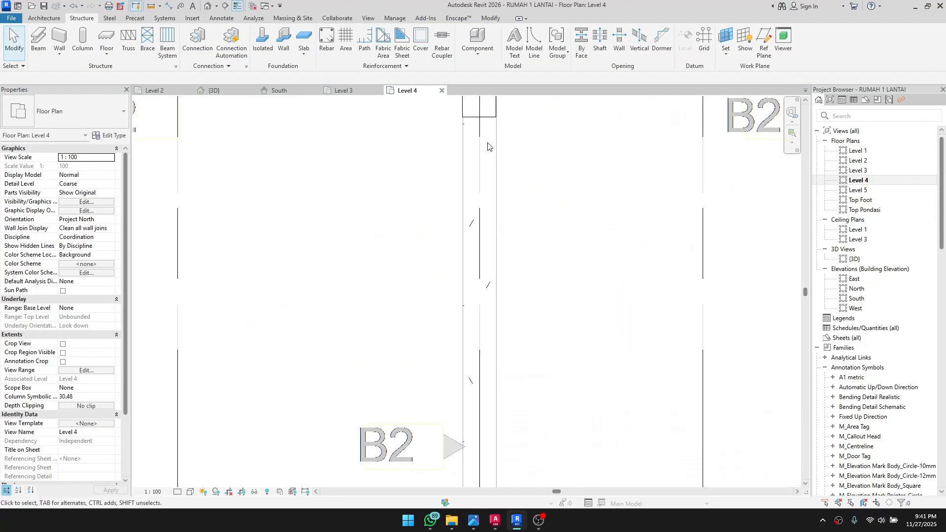
scroll(492, 256, "down", 3)
left_click(479, 252)
scroll(468, 244, "up", 3)
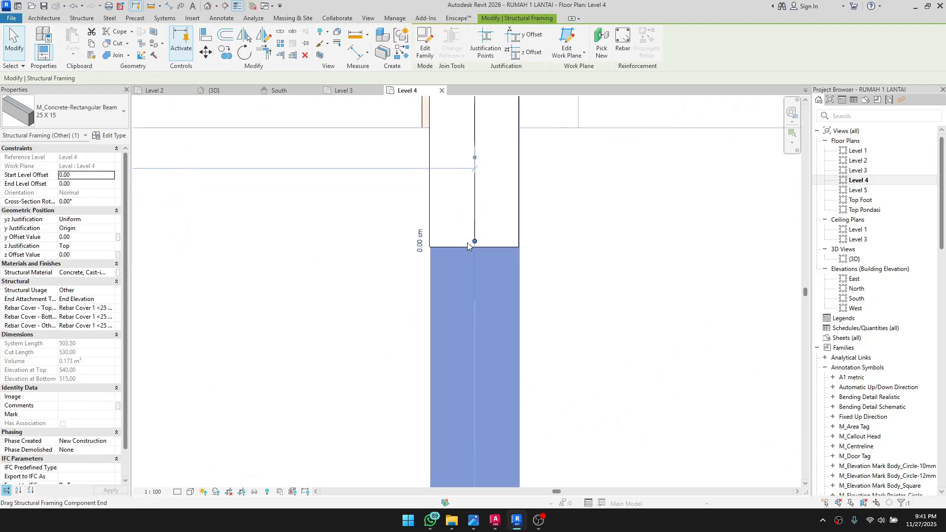
scroll(468, 244, "up", 1)
middle_click_drag(478, 240, 476, 314)
scroll(477, 315, "down", 1)
key("Escape")
scroll(394, 181, "down", 1)
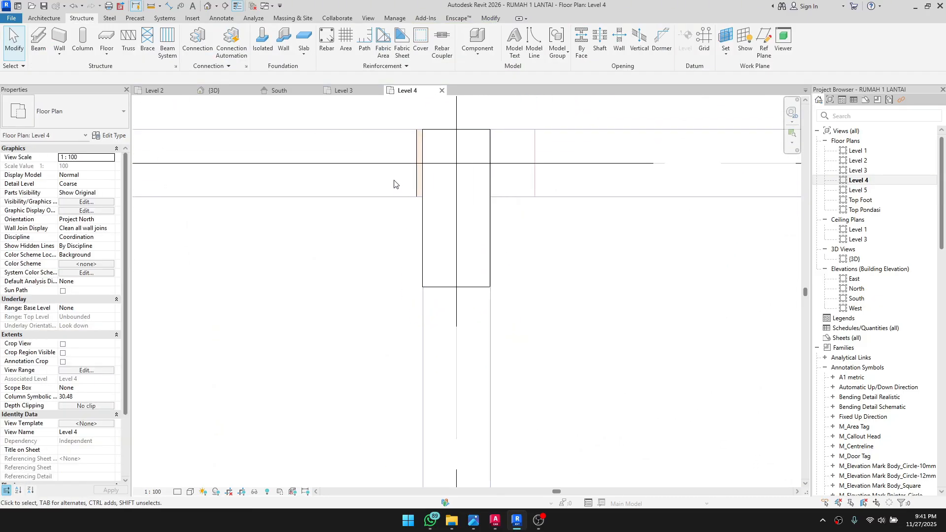
Step: Try to stretch the end of the grid 8 beam between grids A and D into the grid D column
left_click(413, 142)
left_click_drag(420, 163, 458, 189)
key("Escape")
scroll(457, 225, "down", 2)
left_click(415, 199)
scroll(458, 209, "down", 1)
key("Escape")
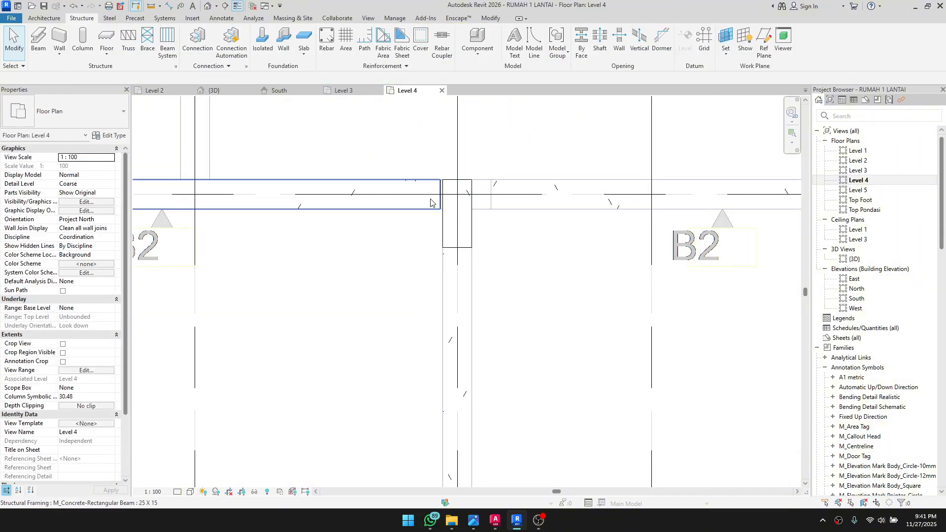
Step: Stretch the end of the grid A–D beam on grid 8 through the grid D column into the adjoining beam
scroll(507, 143, "down", 5)
scroll(488, 146, "up", 8)
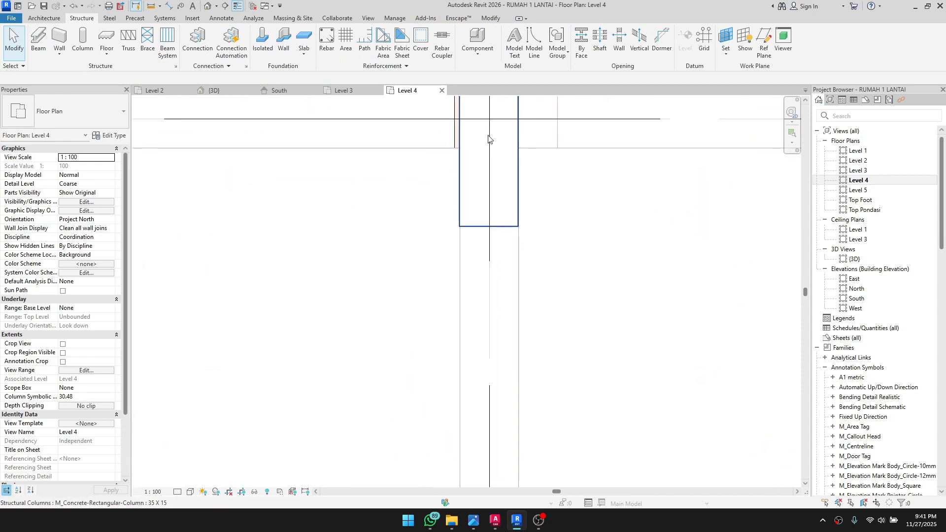
left_click(483, 153)
middle_click_drag(482, 153, 460, 248)
key("Escape")
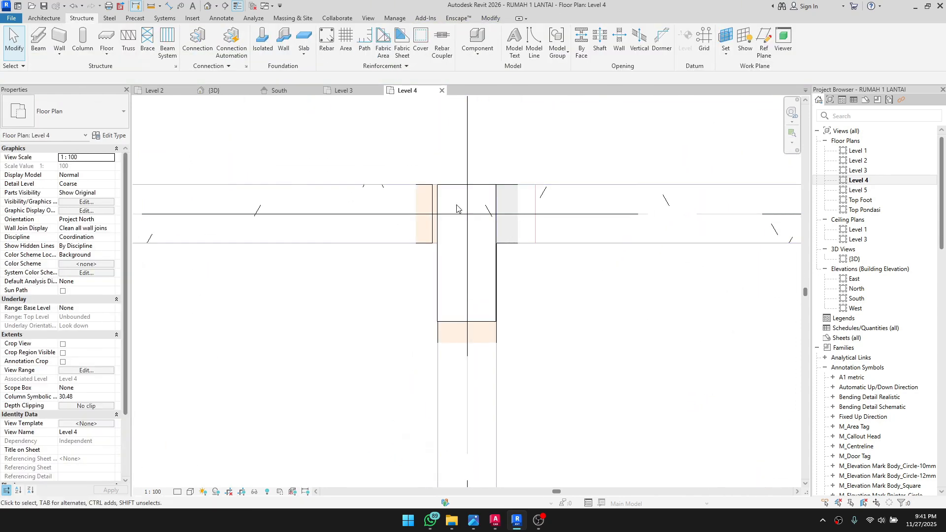
left_click(430, 210)
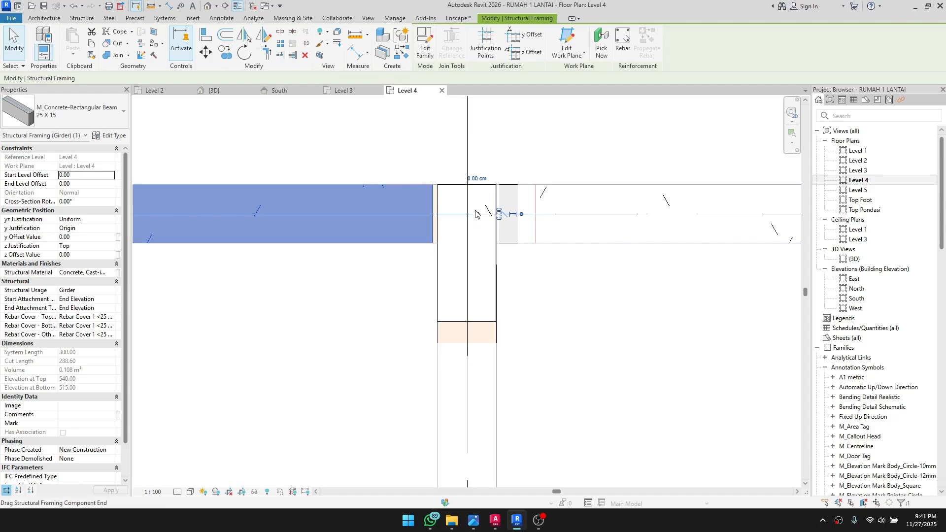
left_click_drag(471, 213, 536, 214)
key("Escape")
scroll(523, 246, "down", 2)
middle_click_drag(516, 306, 504, 242)
scroll(505, 197, "down", 1)
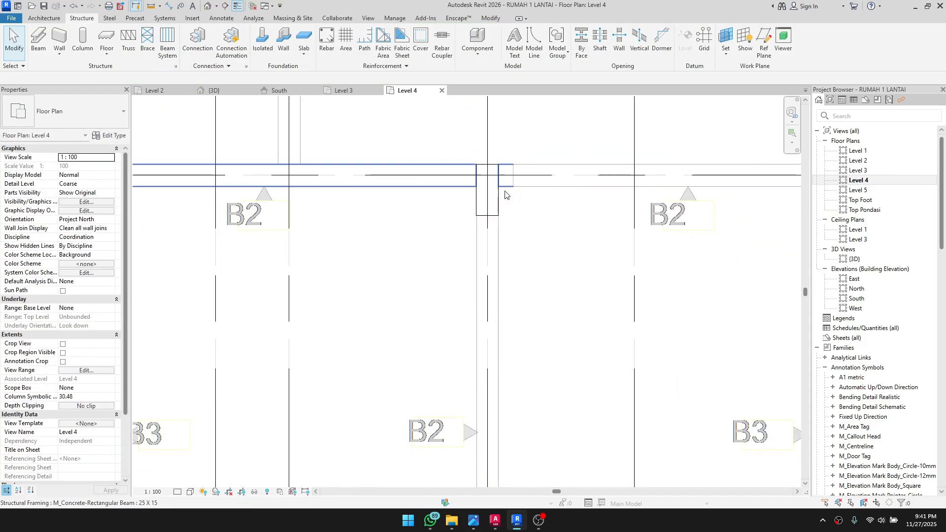
left_click(514, 183)
key("Escape")
left_click(508, 183)
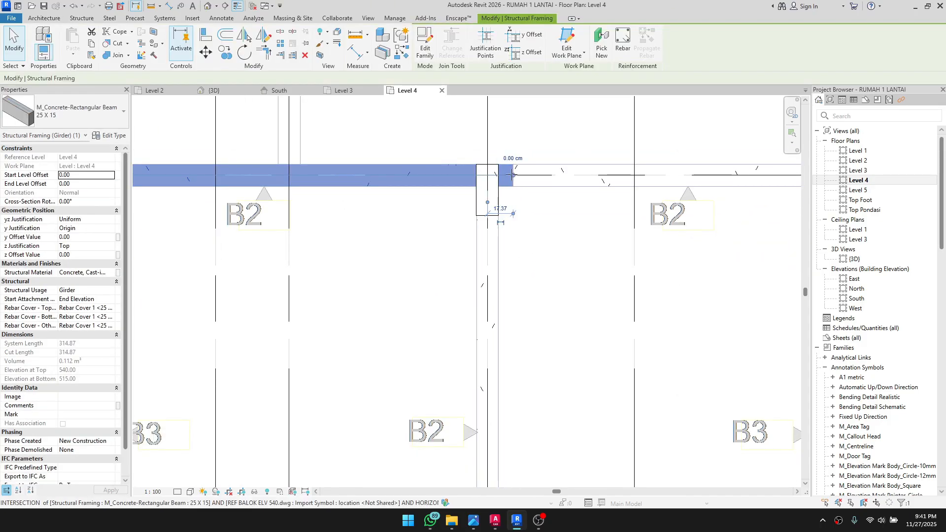
key("Escape")
scroll(498, 187, "down", 4)
middle_click_drag(509, 229, 509, 204)
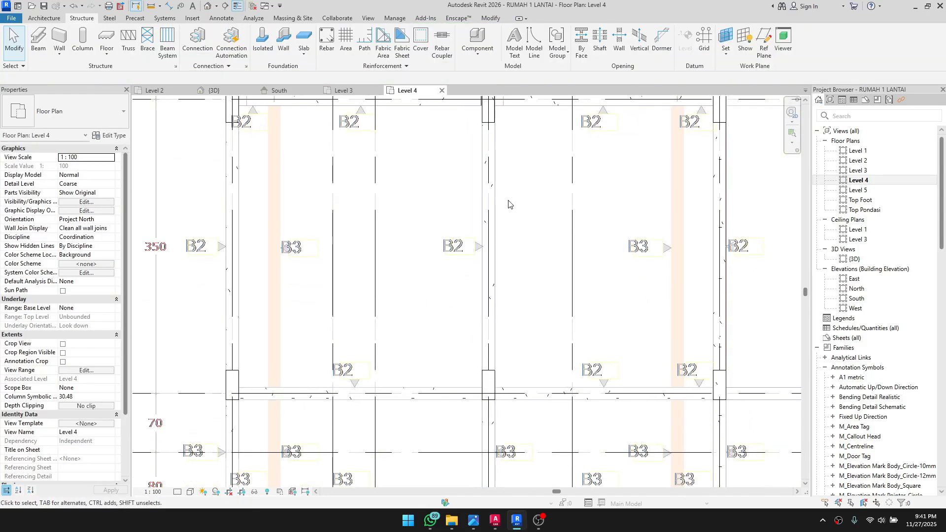
Step: Duplicate the 25 X 15 concrete beam type as 20 X 15, with b 15 and h 20
middle_click_drag(499, 370, 524, 158)
left_click(513, 208)
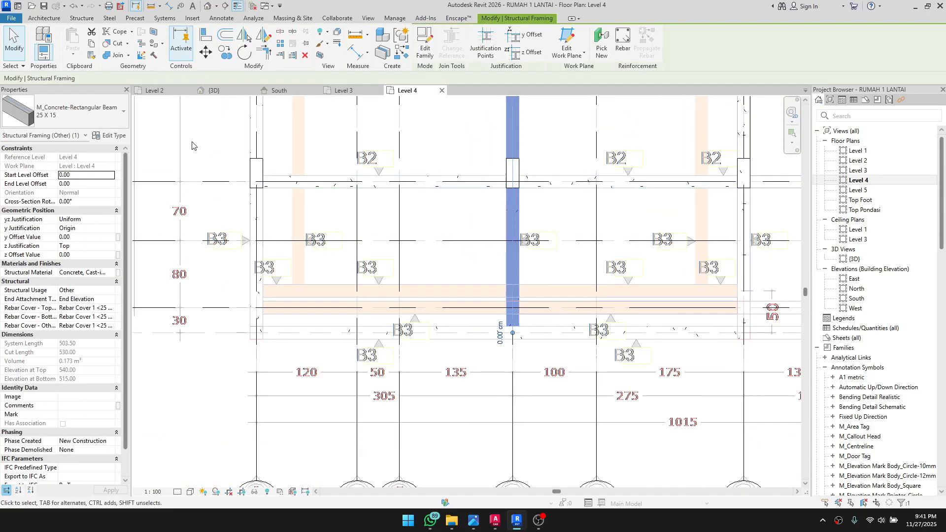
key("Escape")
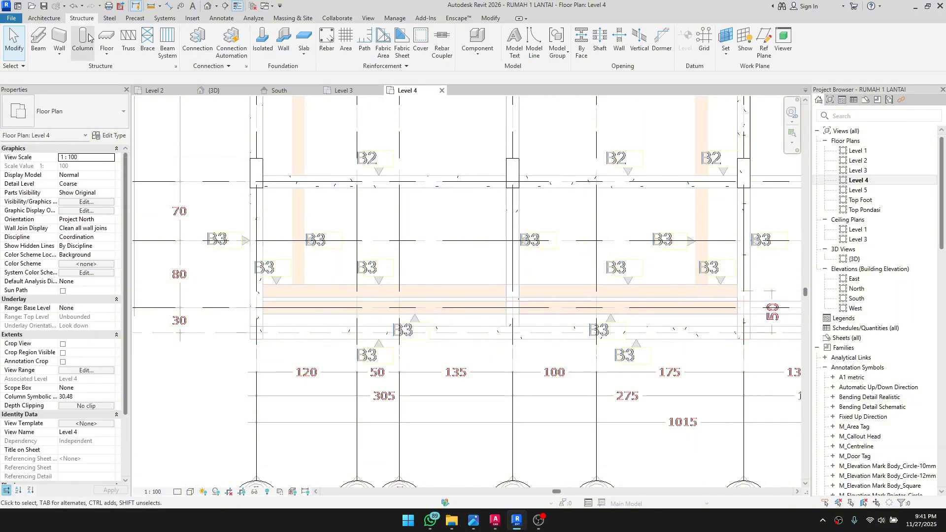
left_click(46, 43)
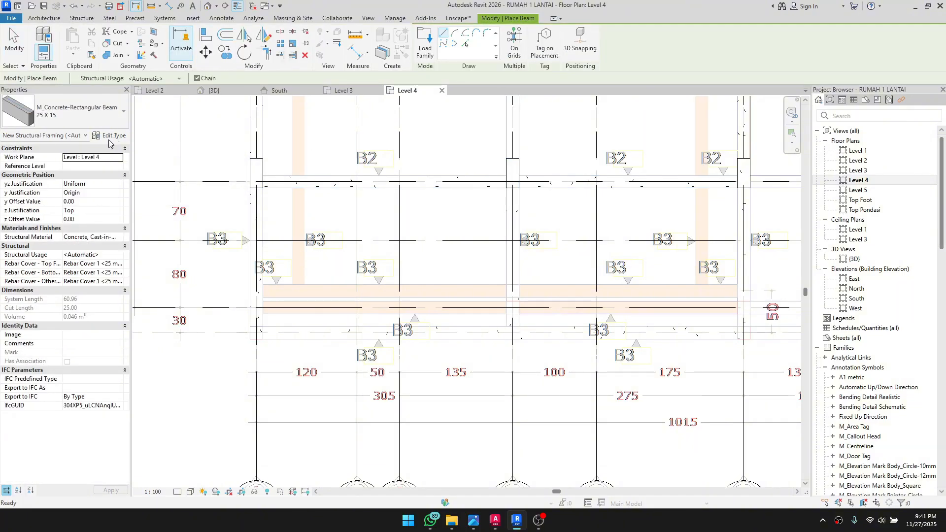
left_click(113, 135)
left_click(365, 138)
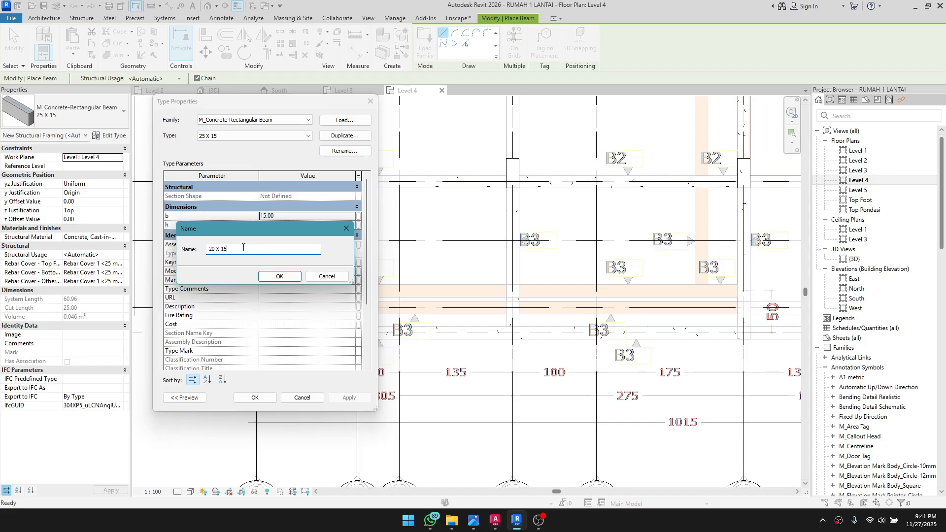
left_click(280, 276)
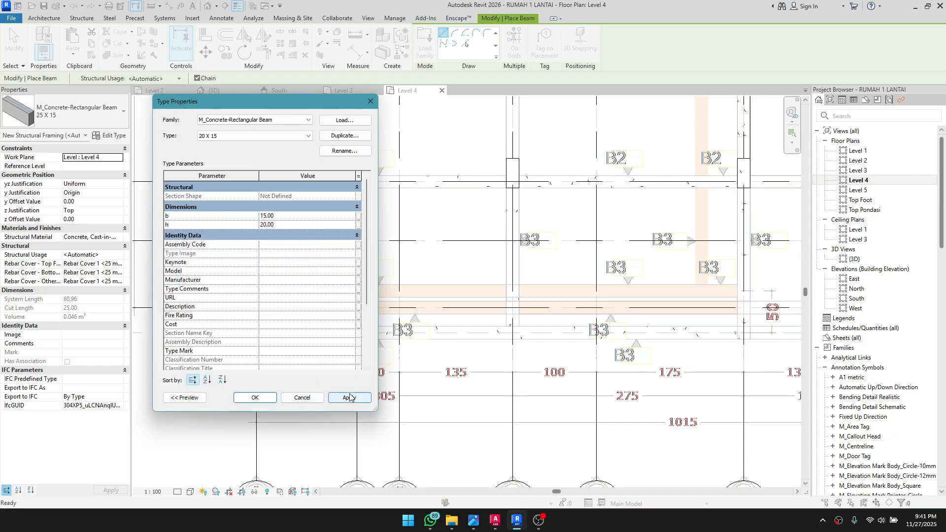
left_click(255, 398)
Step: Place a 20 X 15 concrete beam along the highlighted strip just above grid 11, from the grid A beam to the grid F beam
scroll(429, 332, "up", 5)
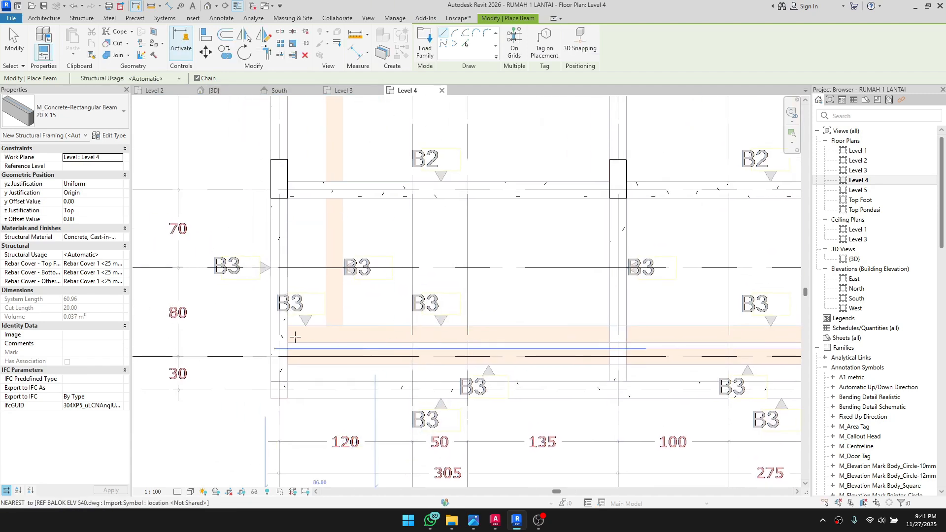
left_click(241, 327)
scroll(327, 321, "down", 4)
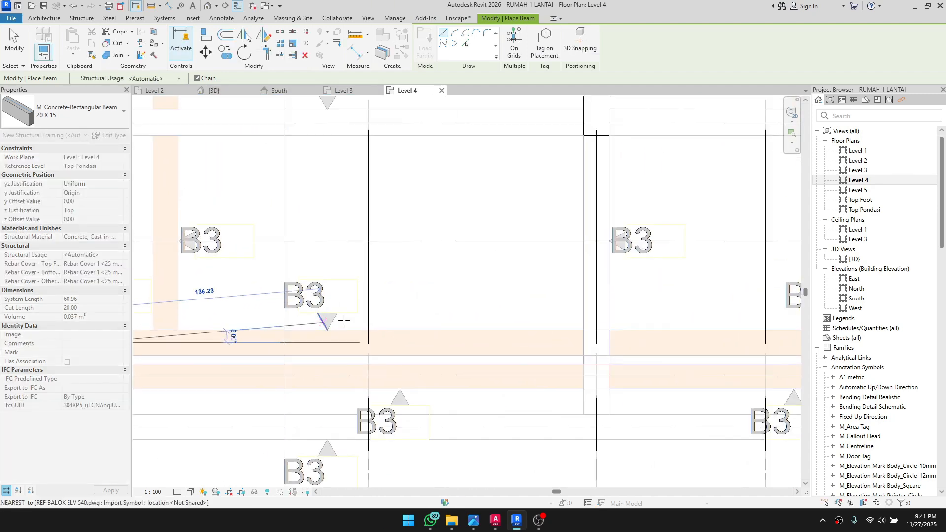
middle_click_drag(677, 339, 452, 316)
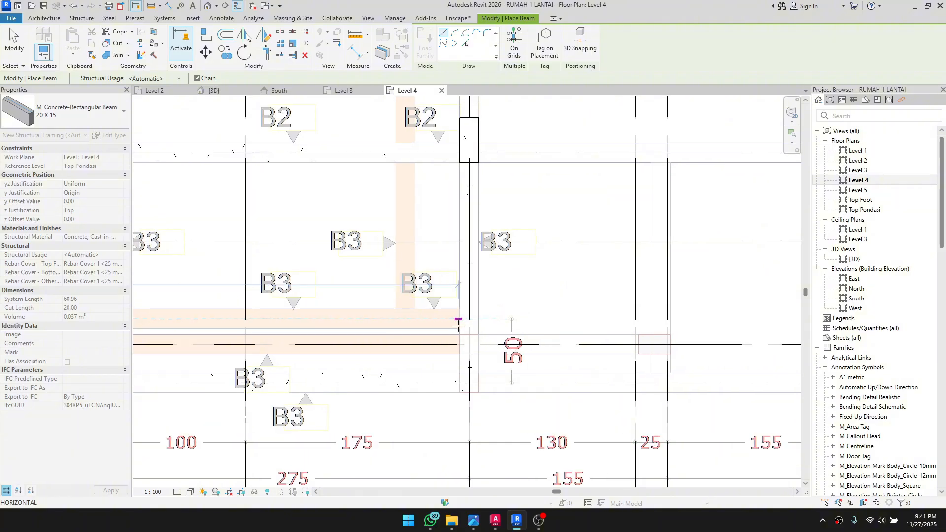
left_click(466, 320)
scroll(418, 331, "down", 2)
key("Escape")
Step: Place a 20 X 15 concrete beam along grid 11 from grid A to grid F
middle_click_drag(330, 357, 895, 302)
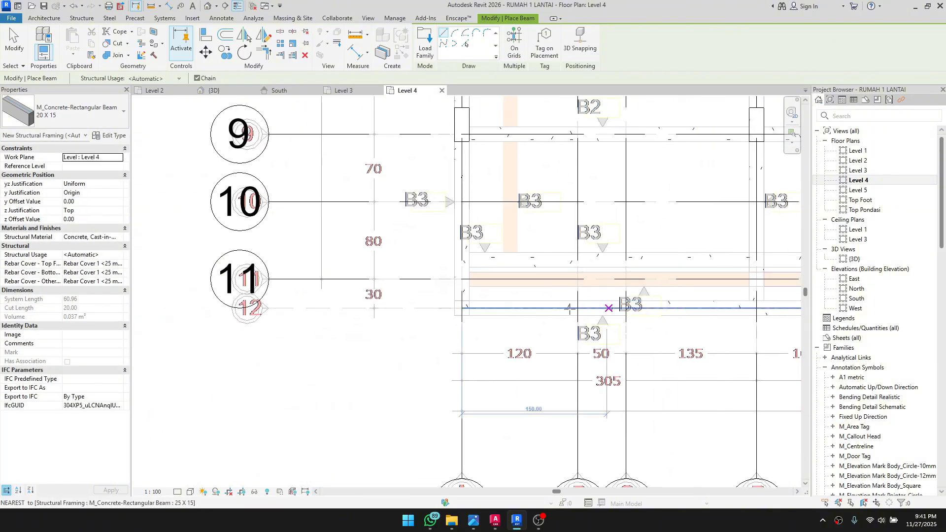
scroll(466, 286, "up", 2)
scroll(490, 262, "up", 1)
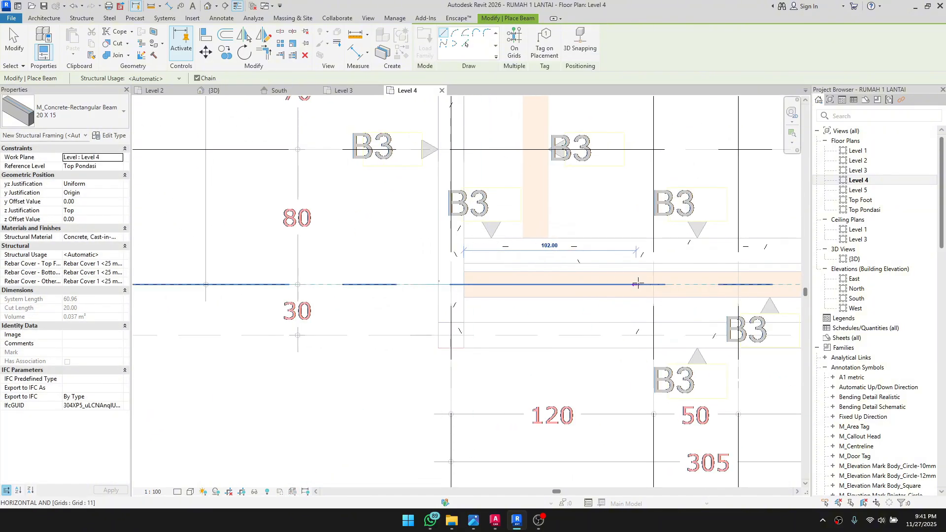
scroll(637, 284, "down", 3)
scroll(655, 296, "up", 3)
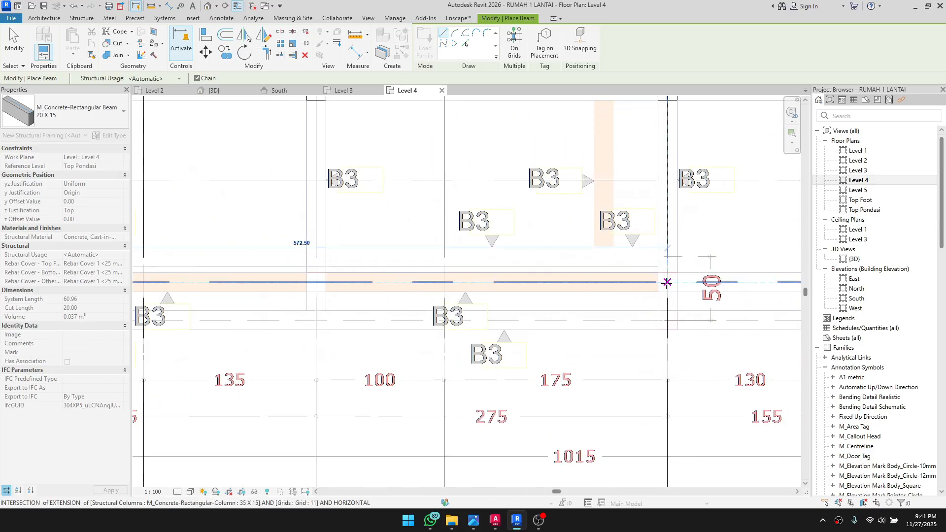
left_click(667, 281)
key("Escape")
key("Escape")
Step: Place a similar 20 X 15 beam along the B3 strip 50 cm inside grid F, from the beam above grid 11 up to grid 8
scroll(676, 295, "down", 2)
middle_click_drag(618, 269, 607, 297)
left_click(612, 311)
key("c")
key("s")
scroll(607, 303, "up", 2)
left_click(602, 270)
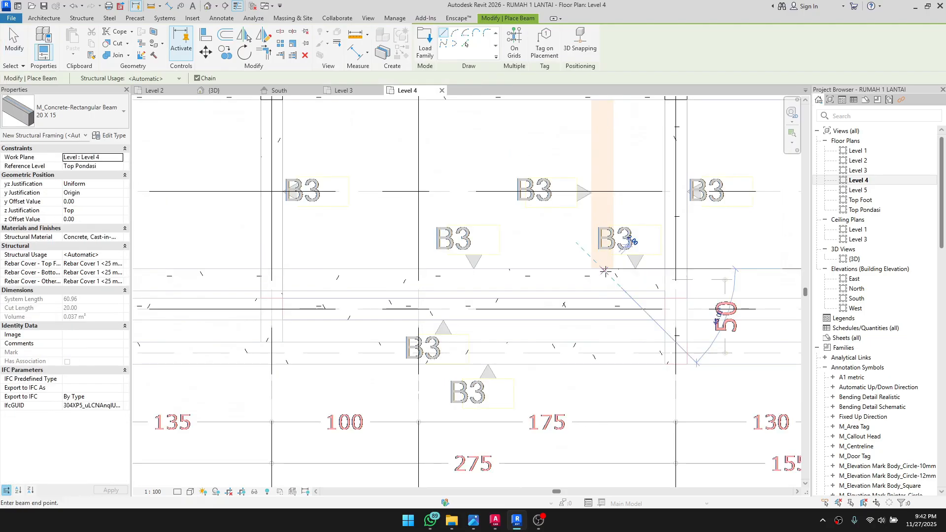
scroll(605, 270, "down", 6)
scroll(555, 202, "up", 6)
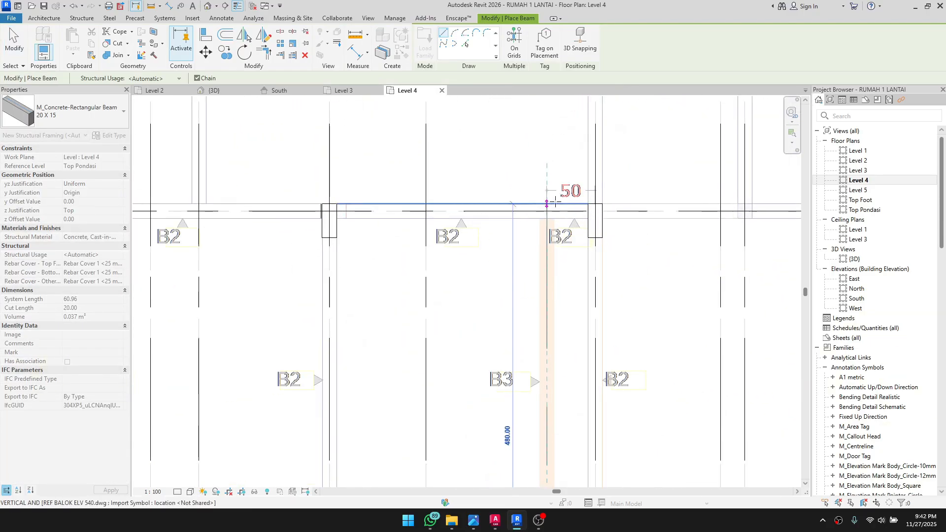
left_click(546, 211)
key("Escape")
key("Escape")
Step: Place a beam similar to the grid 8 beam along the B3 strip 50 cm inside grid A, from grid 8 to the beam above grid 11
scroll(546, 211, "down", 3)
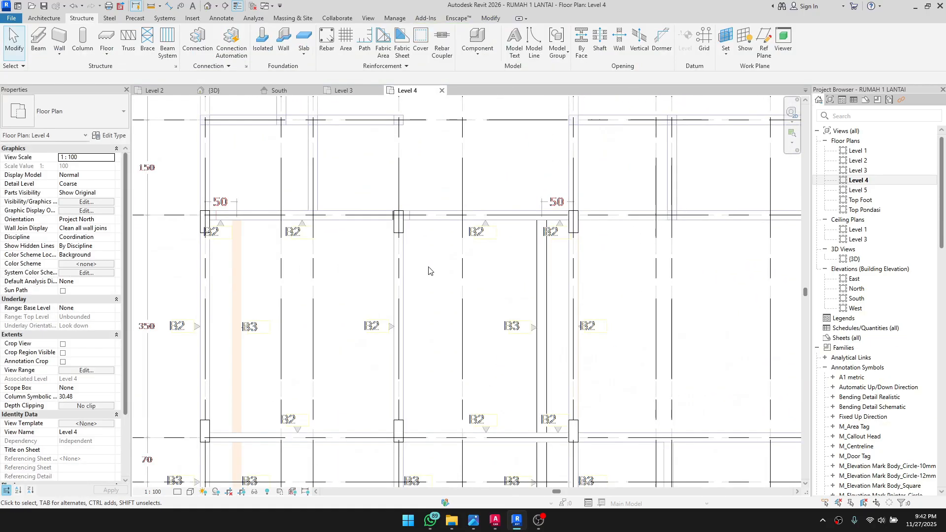
scroll(371, 182, "up", 4)
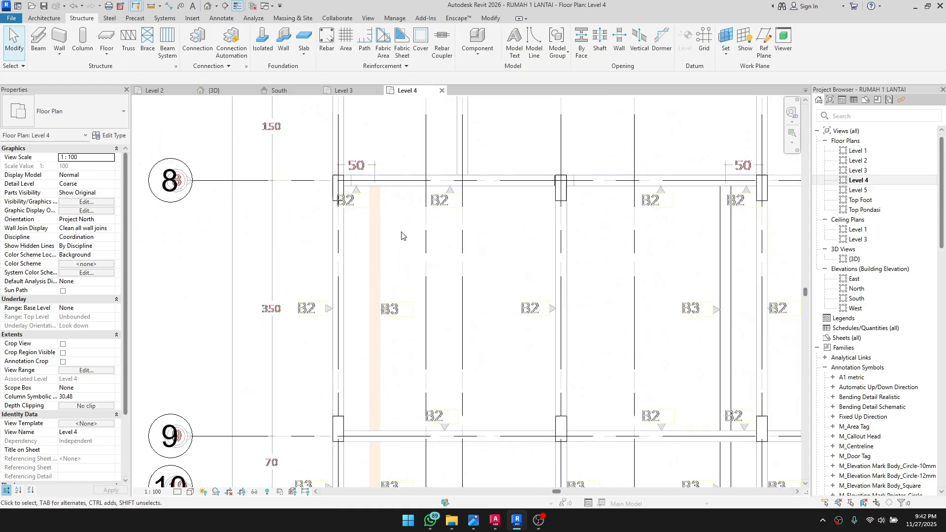
left_click(420, 175)
key("c")
key("s")
scroll(368, 167, "up", 2)
left_click(370, 163)
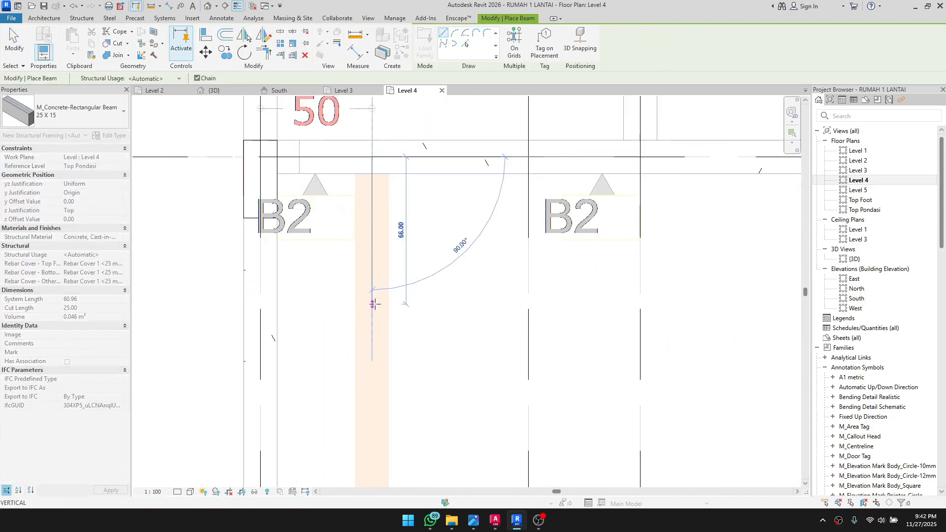
scroll(399, 249, "down", 4)
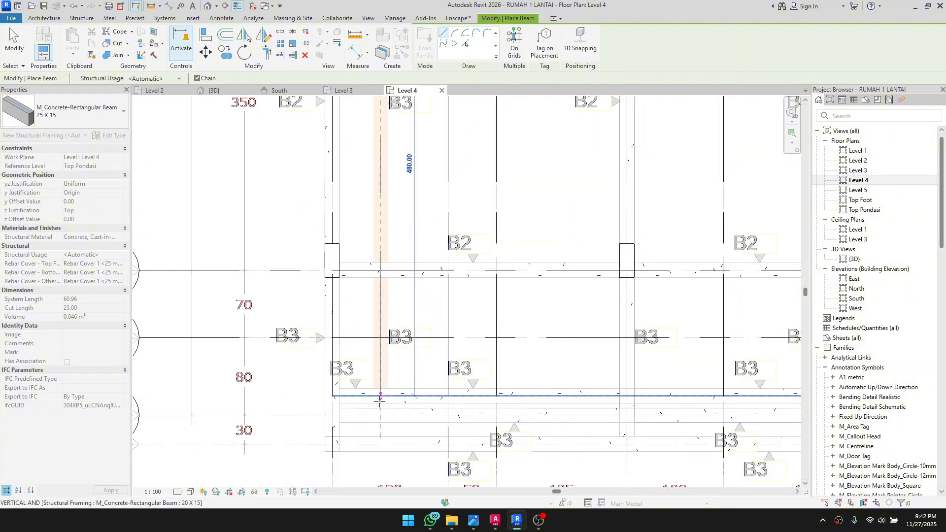
left_click(380, 396)
key("Escape")
key("Escape")
Step: Change the new beam beside grid A to the 20 X 15 type
left_click(382, 246)
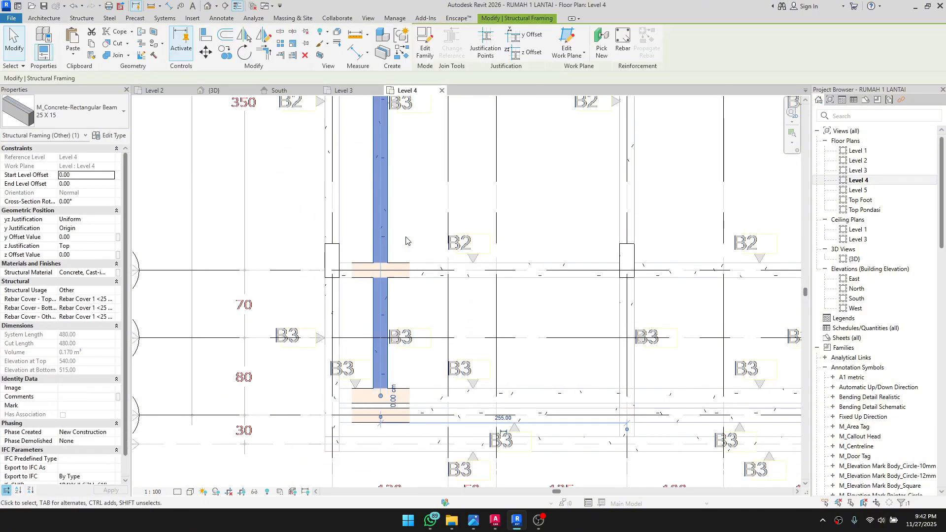
middle_click_drag(224, 175, 212, 214)
left_click(65, 112)
scroll(101, 181, "up", 1)
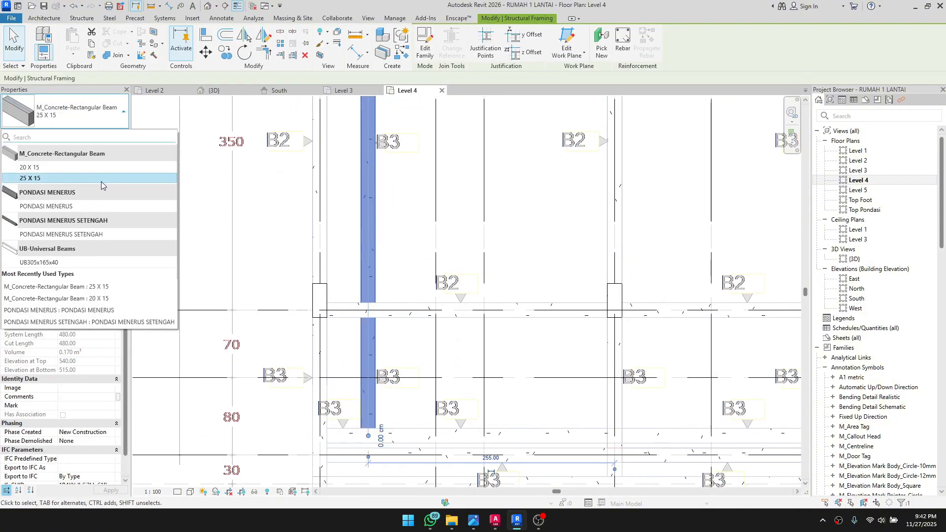
left_click(108, 172)
left_click(387, 296)
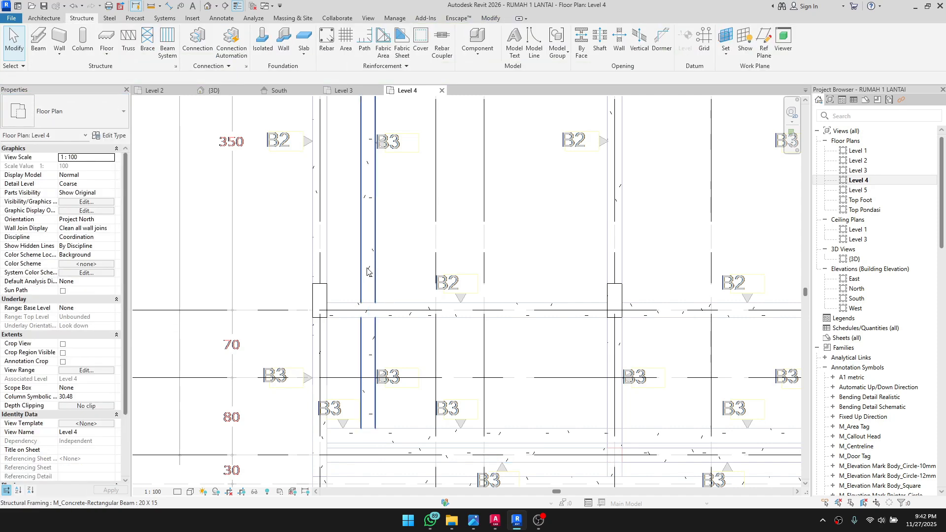
Step: Check the b and h type dimensions of the beam beside grid A and of the grid A beam
left_click(368, 285)
left_click(110, 135)
left_click(267, 216)
key("Escape")
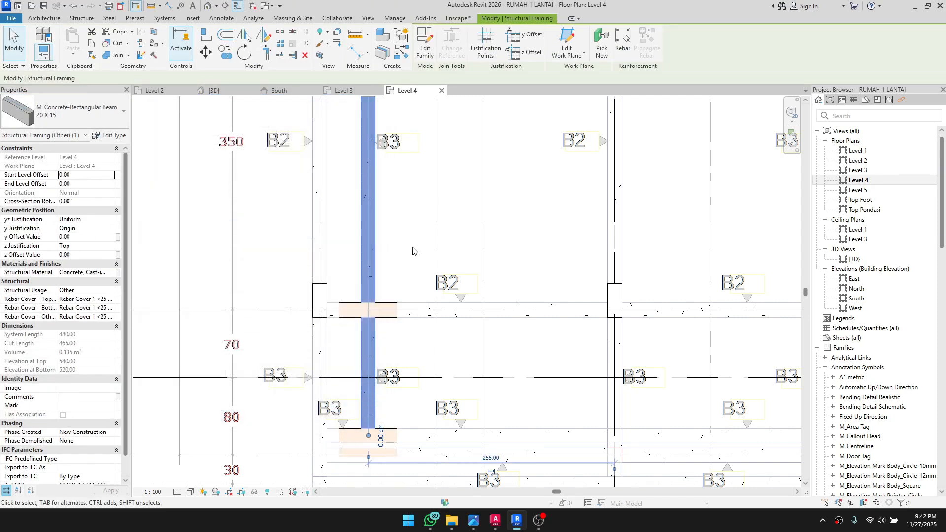
left_click(394, 288)
left_click(324, 265)
left_click(109, 136)
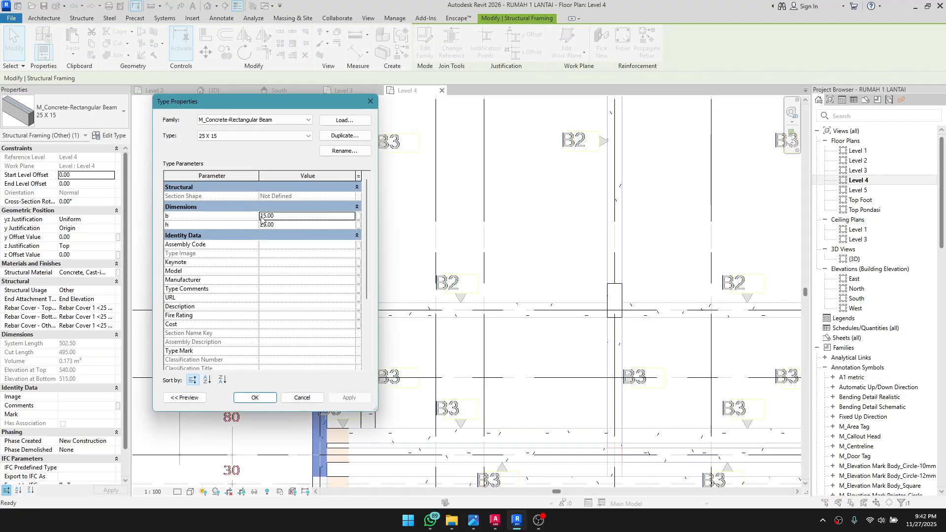
key("Escape")
Step: Check the beam types and type properties of the beams on and just above grid 11
left_click(391, 351)
middle_click_drag(391, 353, 388, 288)
scroll(388, 287, "down", 1)
left_click(384, 366)
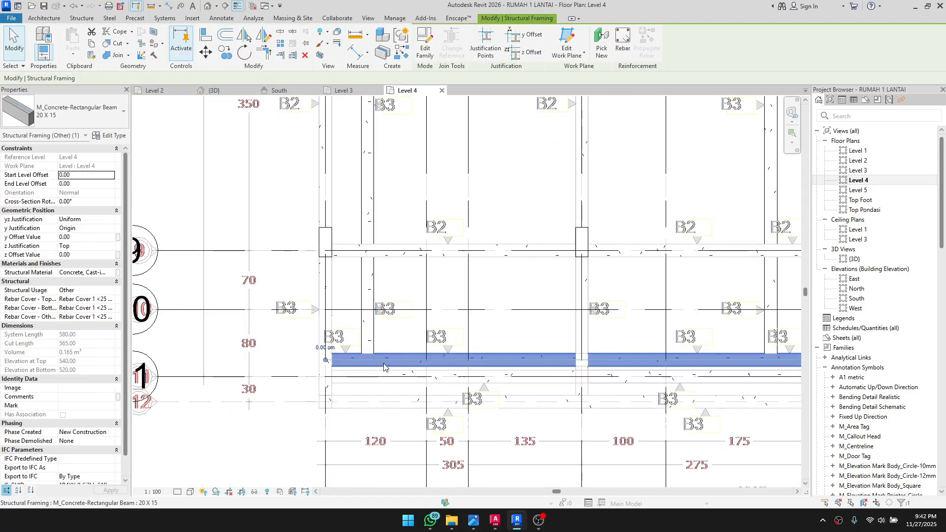
left_click(374, 382)
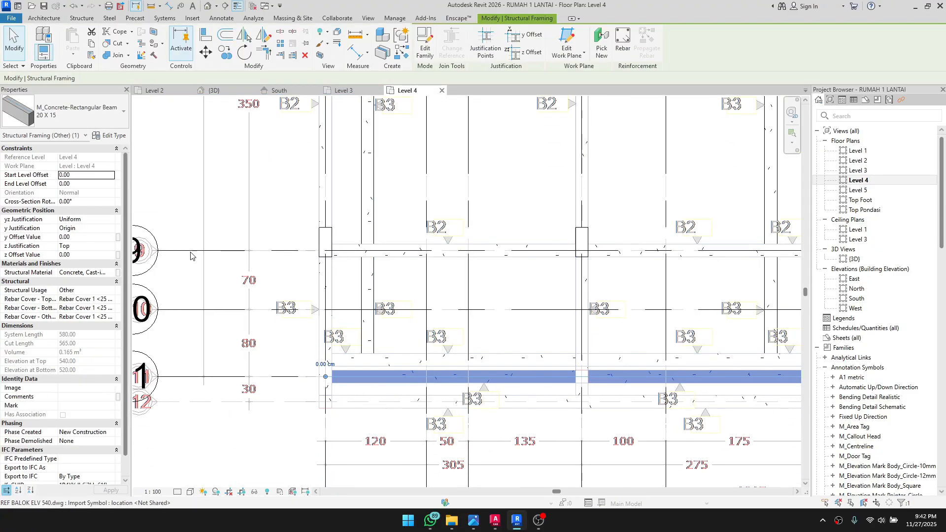
left_click(111, 137)
key("Escape")
key("Escape")
Step: Review the Level 4 beam layout in plan, and inspect the beams in the 3D view from several sides
scroll(503, 311, "down", 2)
middle_click_drag(503, 312, 298, 461)
scroll(298, 461, "down", 1)
left_click(471, 270)
key("Escape")
scroll(433, 256, "down", 4)
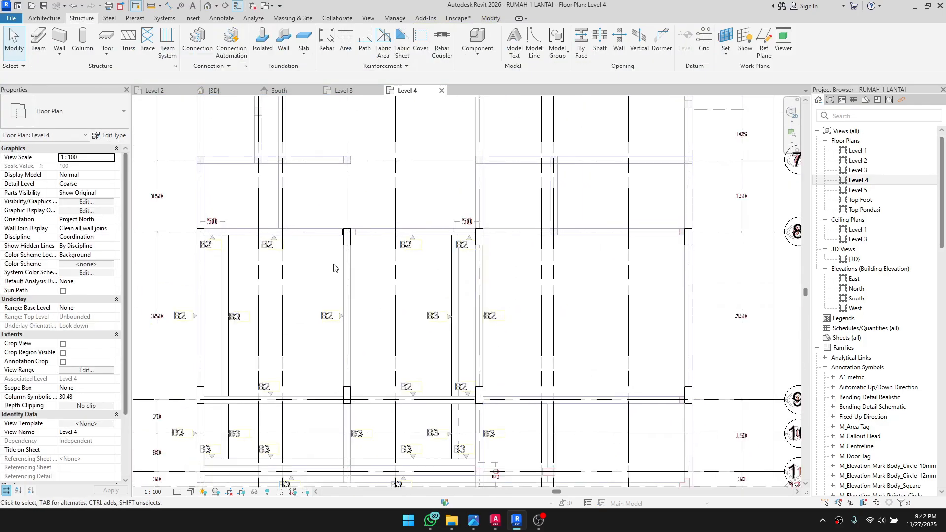
middle_click_drag(451, 226, 449, 242)
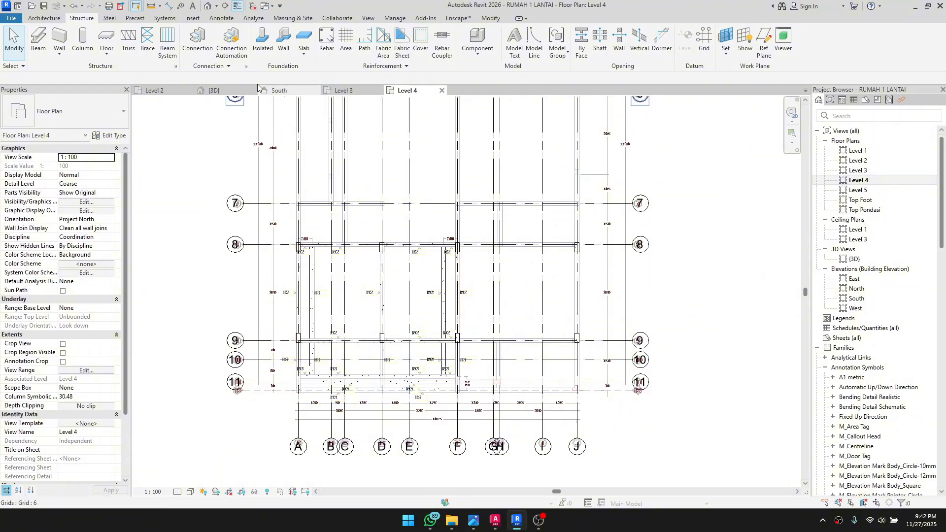
double_click(903, 261)
scroll(501, 429, "down", 2)
middle_click_drag(501, 432, 595, 362, "shift")
scroll(598, 357, "up", 3)
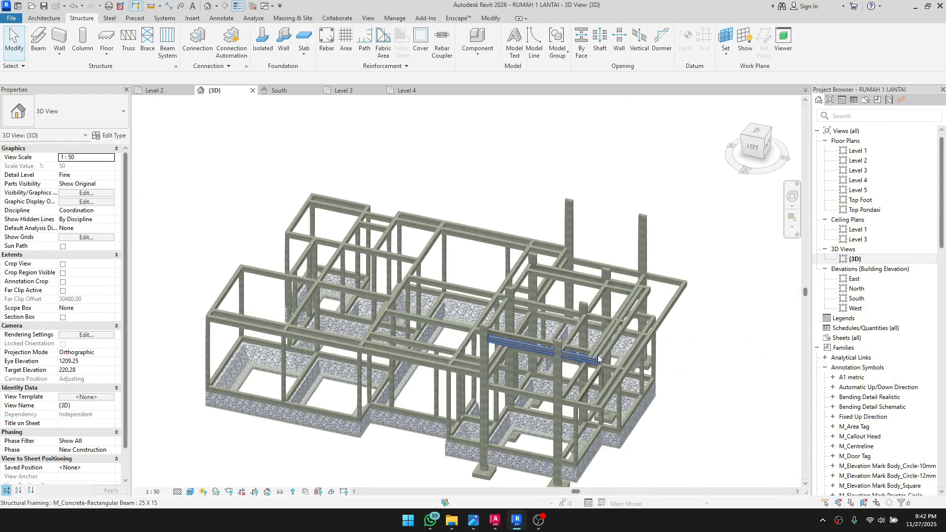
scroll(667, 277, "up", 5)
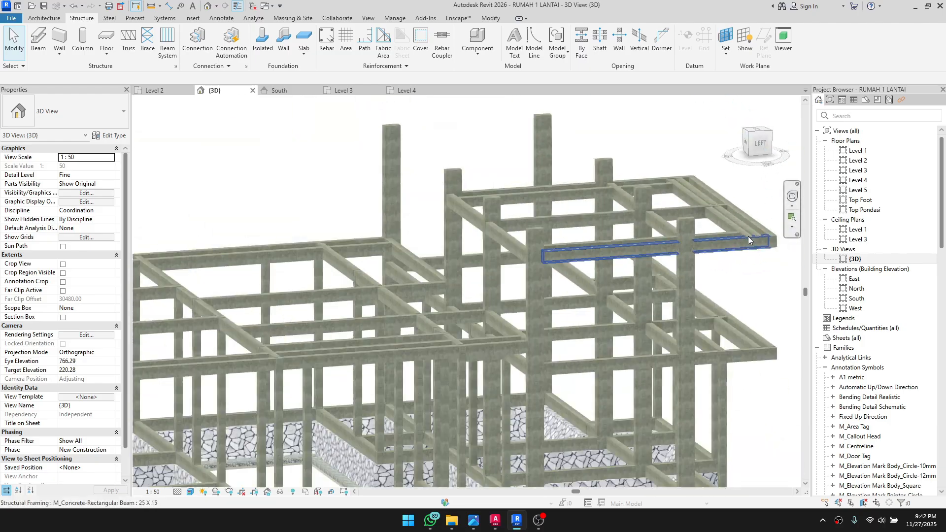
scroll(748, 237, "down", 3)
middle_click_drag(743, 241, 433, 325, "shift")
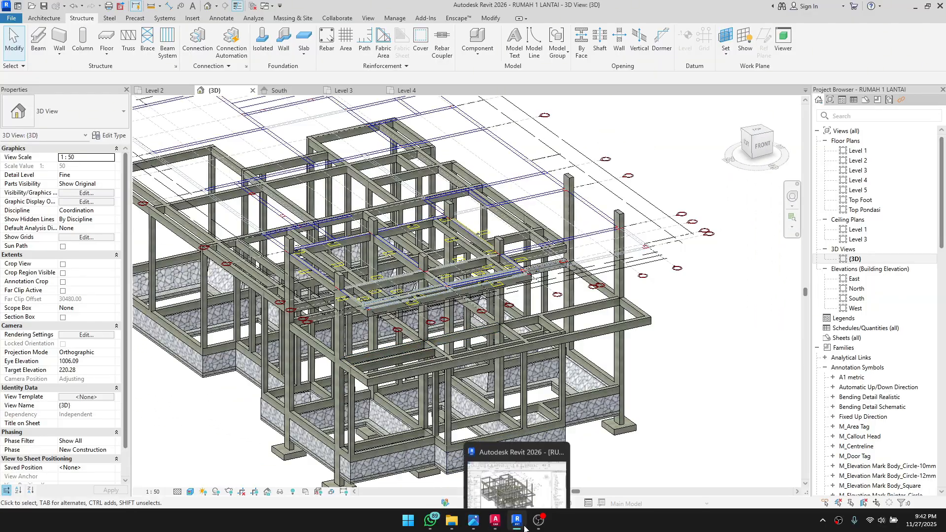
Step: Switch to the AutoCAD drawing and examine the roof ring beams and elevations in sections X-X and C-C
mouse_move(495, 521)
left_click(362, 468)
scroll(485, 258, "down", 6)
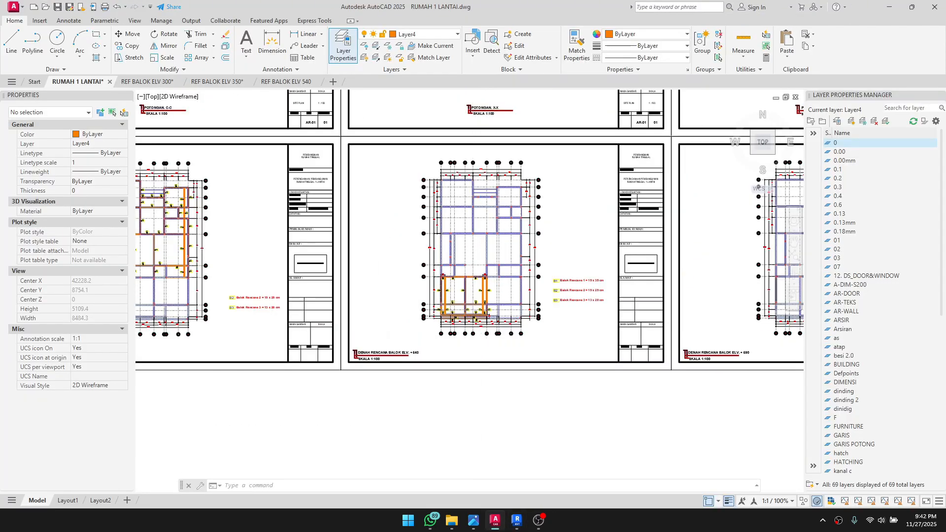
scroll(484, 259, "up", 10)
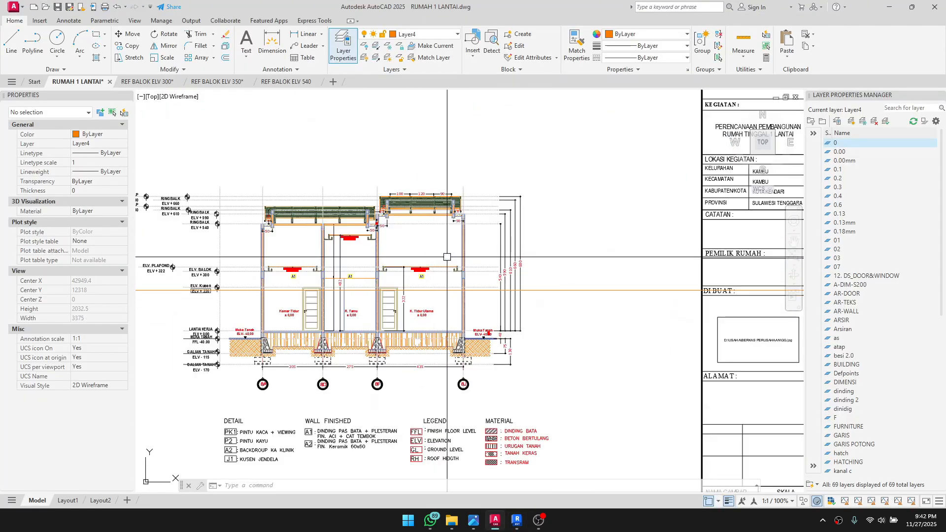
scroll(447, 256, "down", 6)
scroll(362, 248, "up", 4)
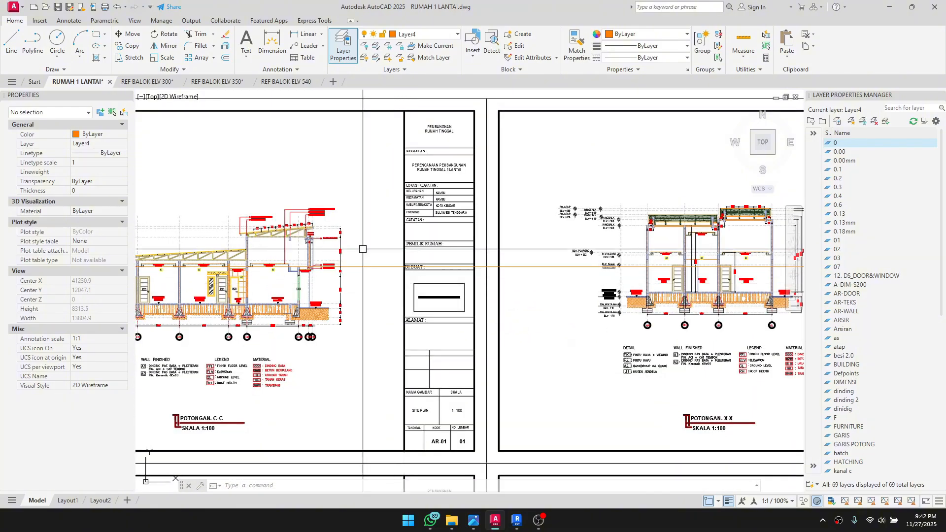
scroll(362, 249, "up", 10)
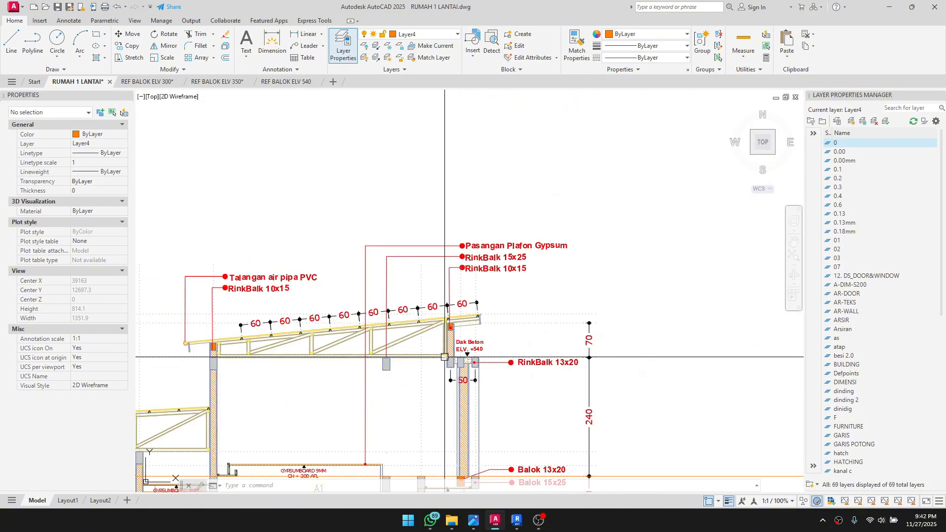
scroll(285, 364, "down", 4)
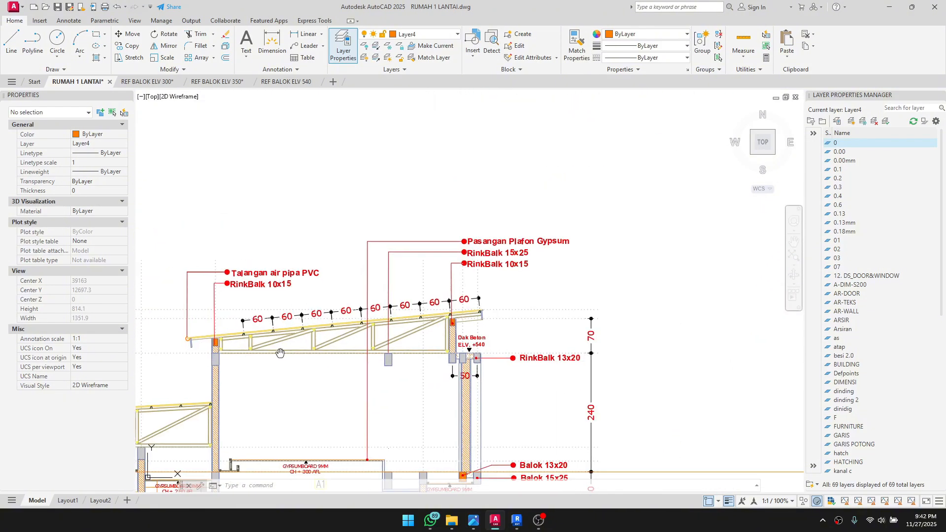
scroll(513, 327, "down", 4)
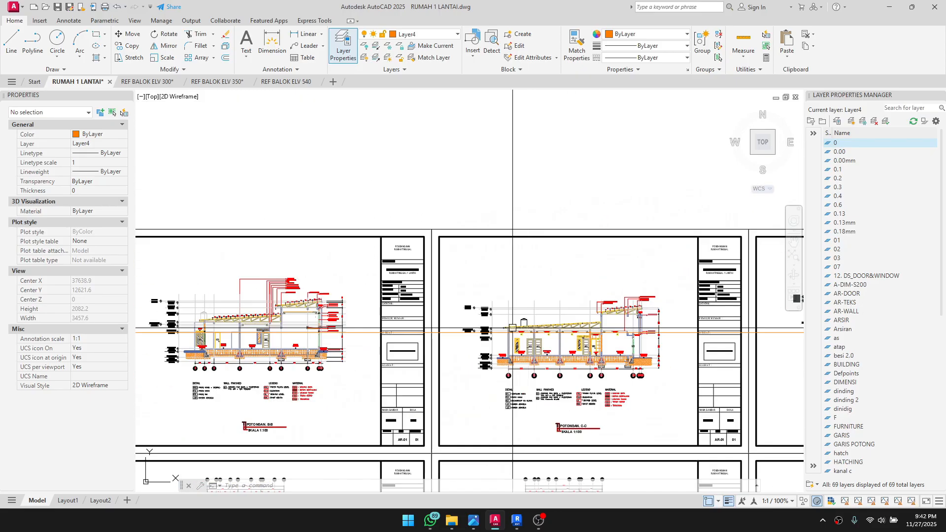
Step: Look through the sheets from section C-C to section Y-Y and the front elevation Tampak Depan
middle_click_drag(611, 323, 314, 320)
middle_click_drag(665, 311, 192, 323)
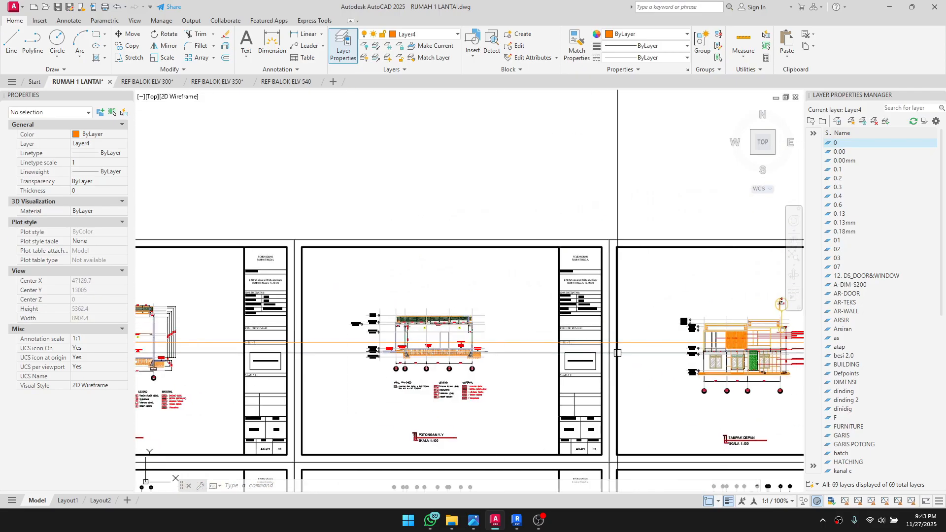
middle_click_drag(672, 349, 664, 284)
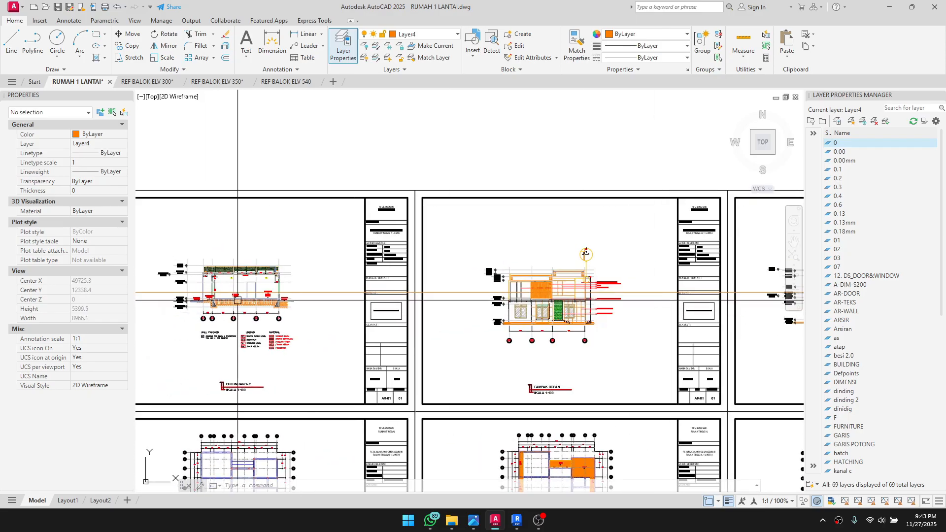
scroll(176, 279, "up", 4)
scroll(383, 255, "down", 6)
scroll(480, 266, "up", 3)
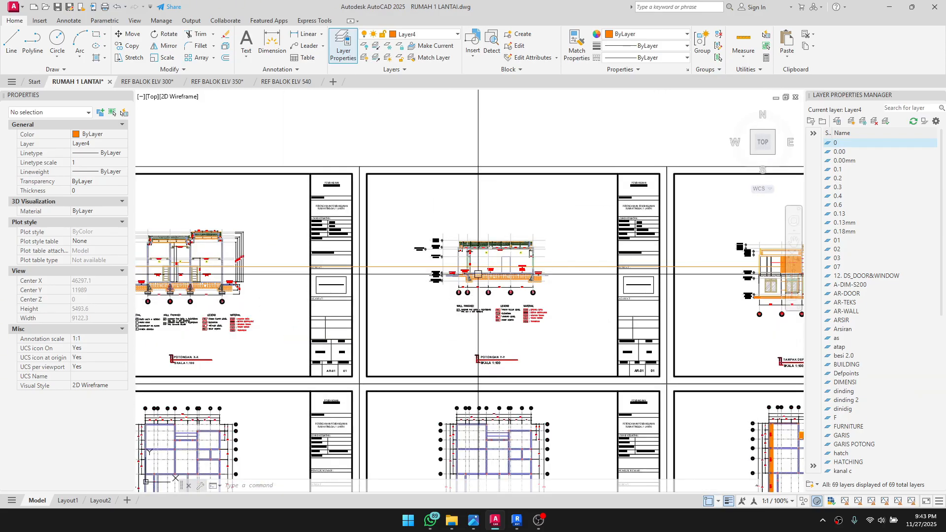
Step: Examine the Ringbalk elevations and the column tops at grids A, D, F and J in section X-X
scroll(294, 227, "up", 4)
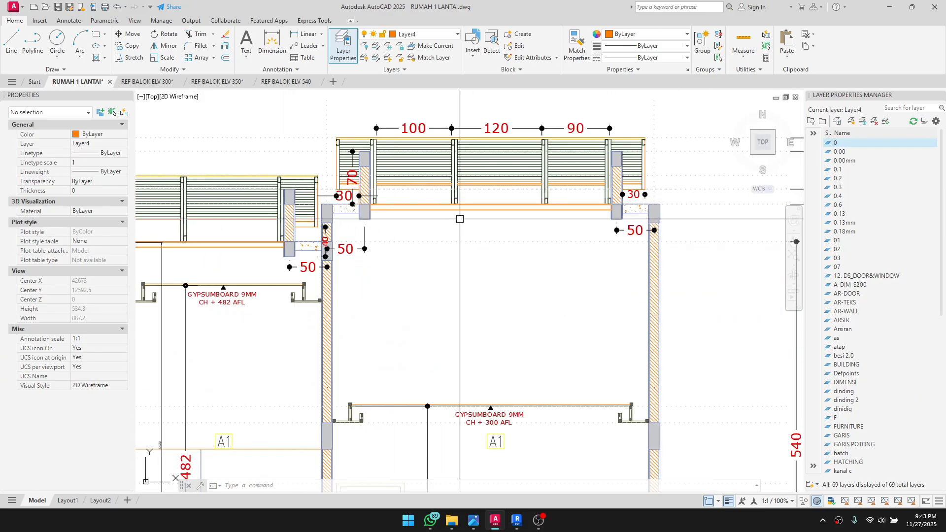
scroll(374, 232, "down", 4)
scroll(281, 242, "up", 3)
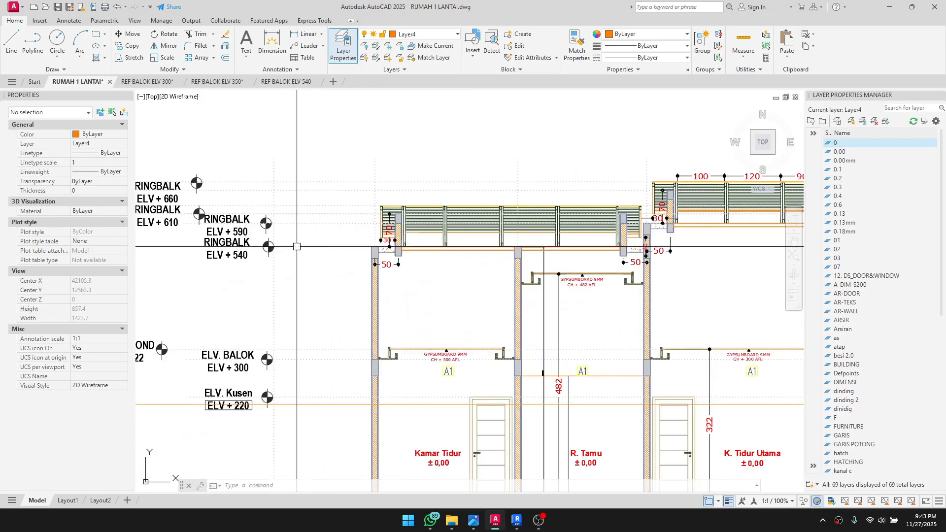
scroll(297, 247, "down", 4)
scroll(305, 246, "up", 4)
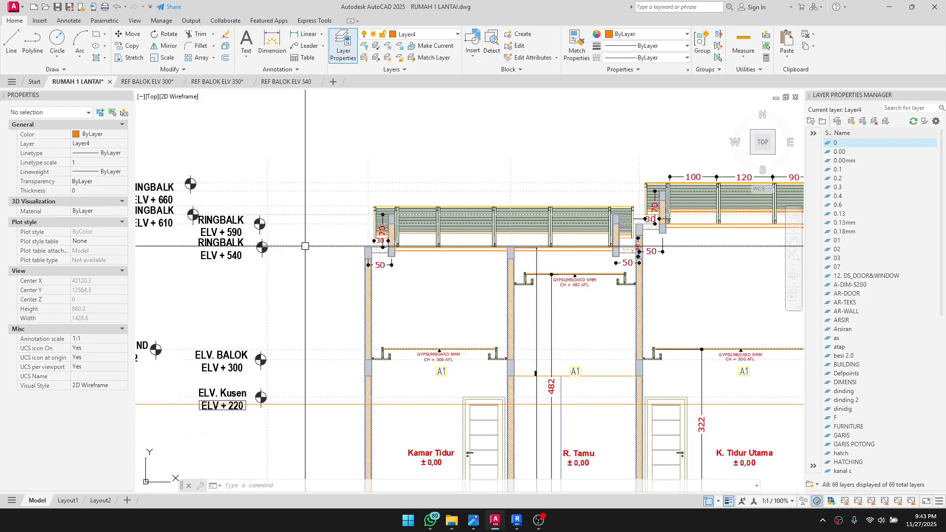
scroll(305, 245, "up", 2)
middle_click_drag(499, 283, 403, 245)
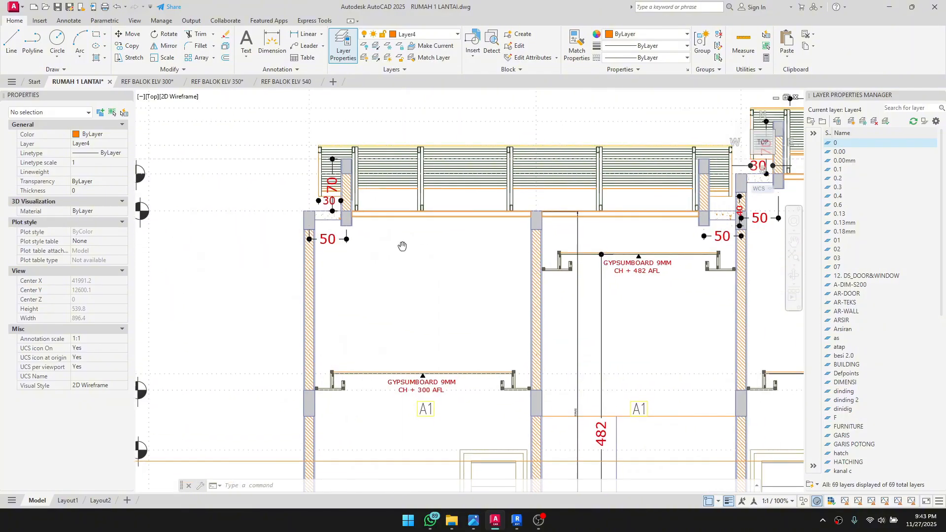
scroll(404, 246, "down", 2)
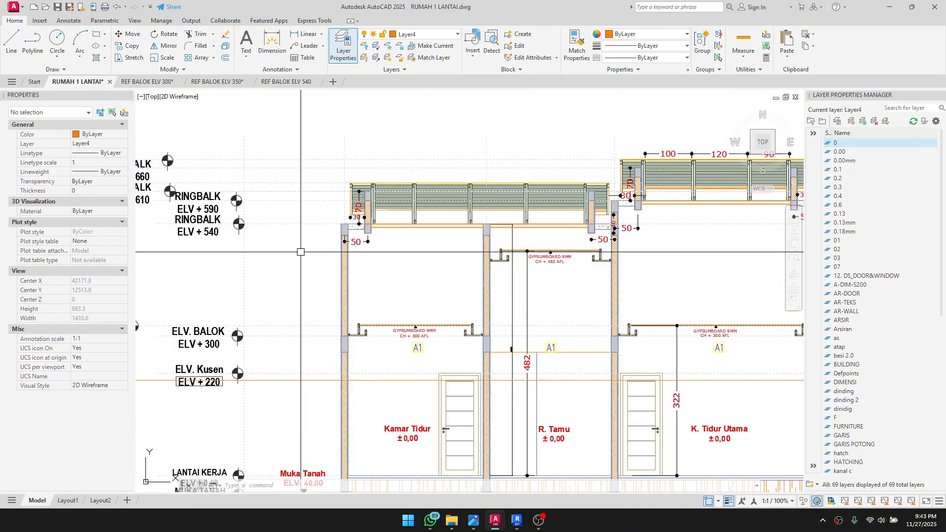
scroll(188, 222, "down", 2)
scroll(194, 222, "up", 2)
middle_click_drag(245, 244, 283, 197)
scroll(390, 221, "down", 2)
scroll(428, 212, "up", 2)
scroll(380, 193, "up", 2)
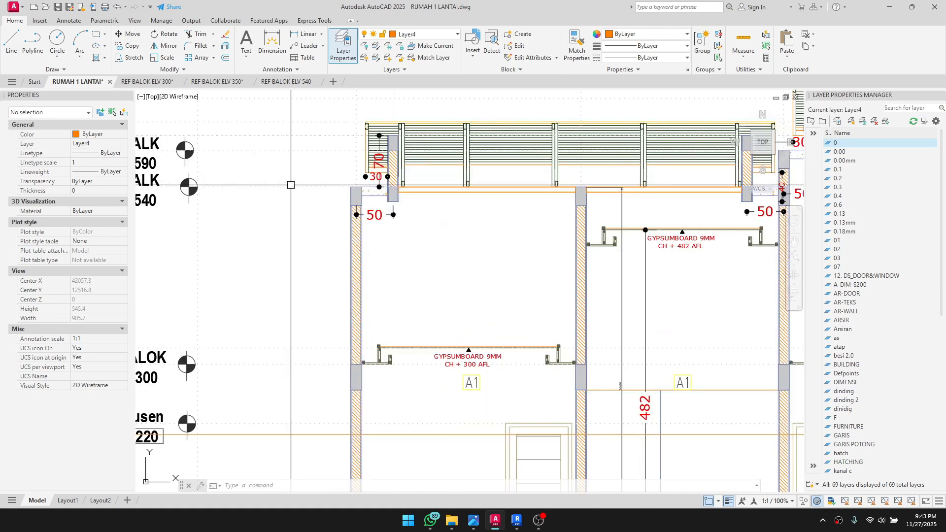
middle_click_drag(404, 233, 317, 244)
middle_click_drag(615, 199, 513, 226)
middle_click_drag(651, 207, 594, 232)
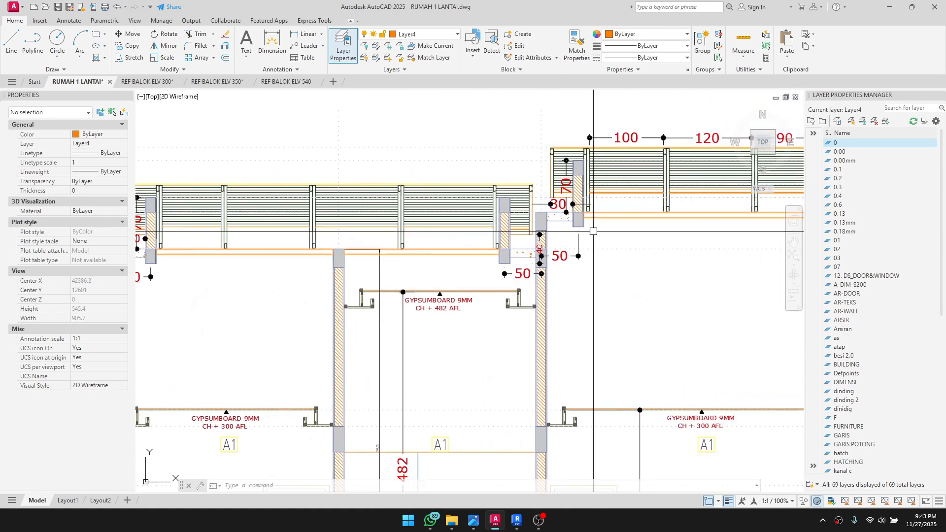
scroll(536, 242, "down", 4)
middle_click_drag(502, 276, 516, 219)
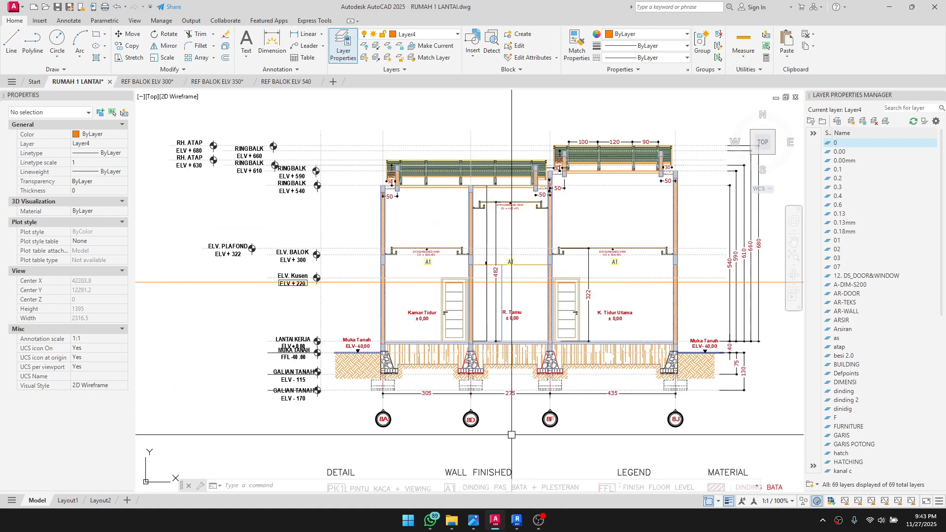
Step: Switch to the Revit 3D view and check the level constraints of the front grid J column against the other columns
left_click(517, 521)
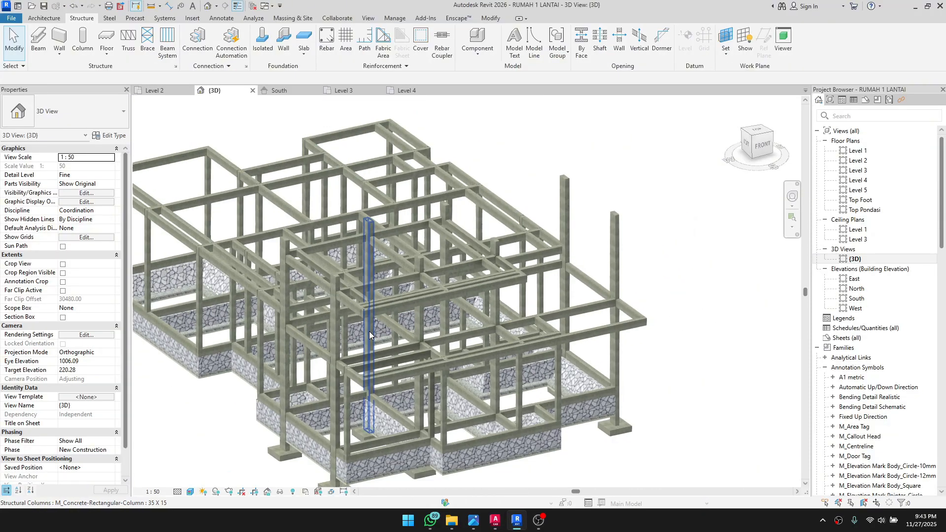
middle_click_drag(368, 331, 368, 258, "shift")
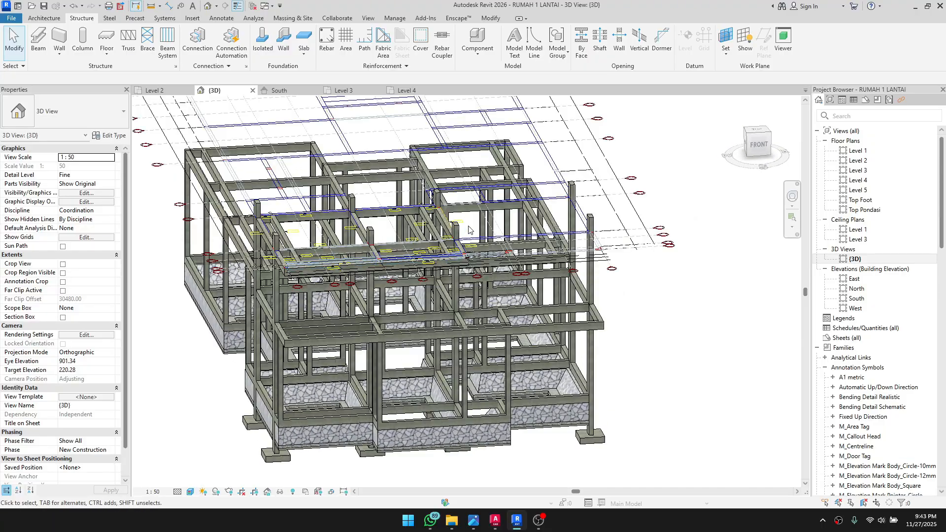
scroll(467, 230, "up", 2)
left_click(450, 236)
middle_click_drag(450, 237, 517, 228, "shift")
key("Escape")
left_click(592, 193)
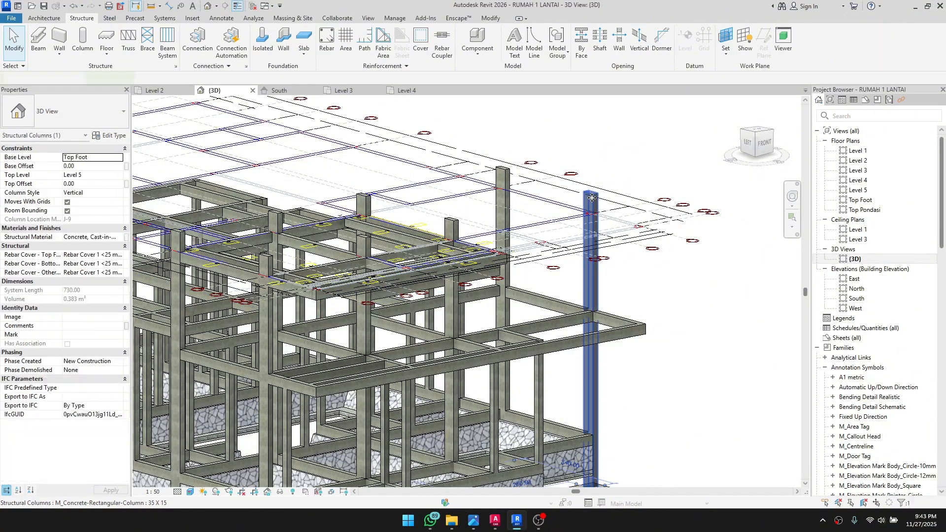
middle_click_drag(593, 194, 301, 191, "shift")
middle_click_drag(199, 183, 260, 229, "shift")
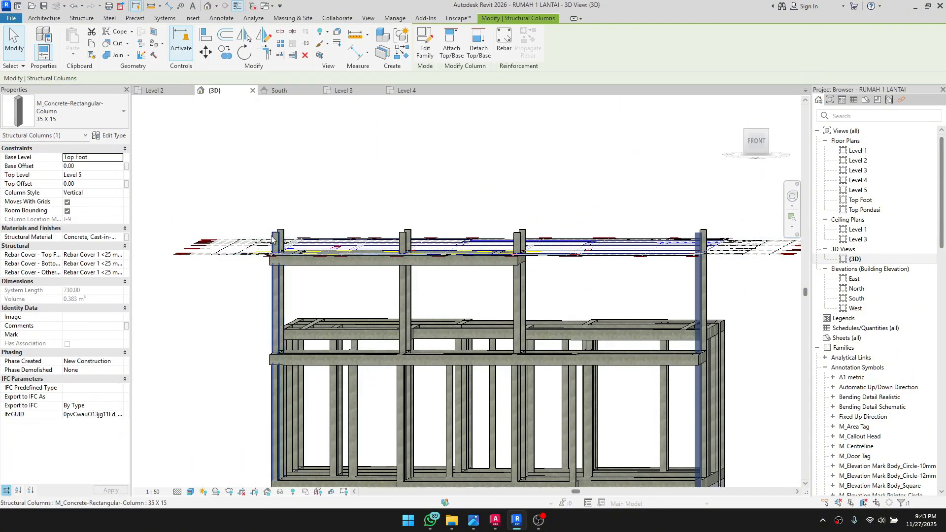
middle_click_drag(757, 217, 804, 240, "shift")
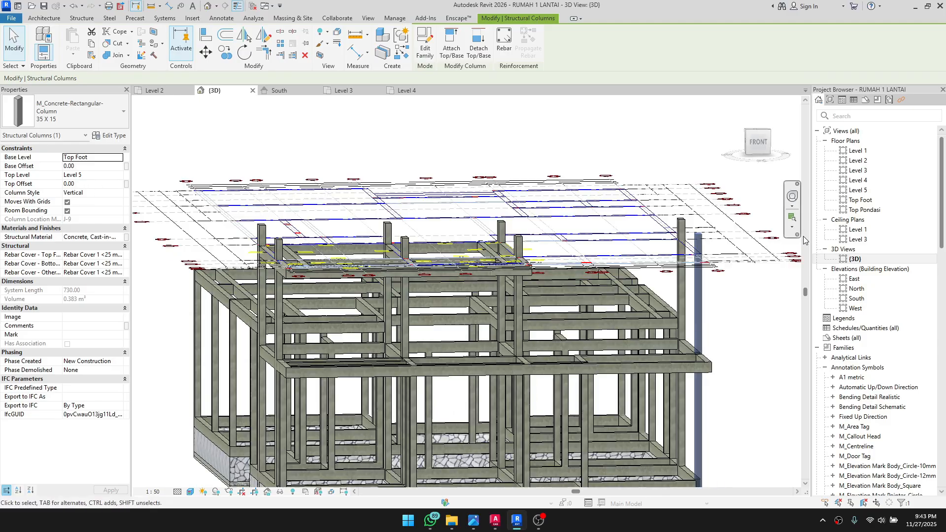
scroll(346, 238, "down", 1)
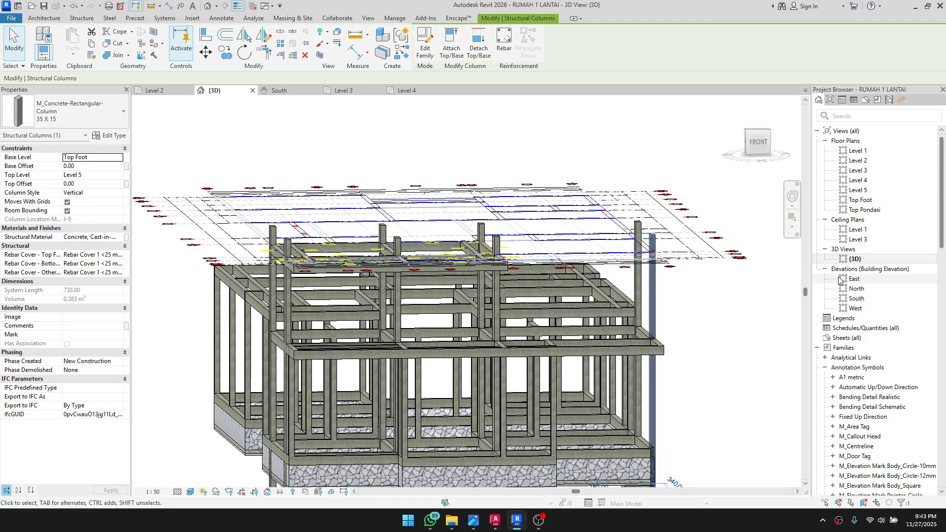
Step: Open the North elevation, compare the column tops with the level lines, and return to the 3D view
double_click(856, 289)
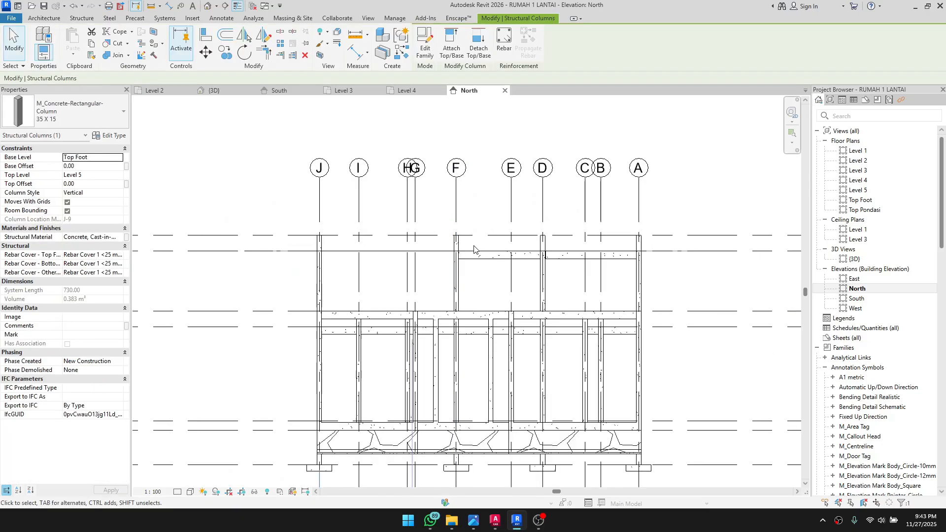
scroll(562, 249, "up", 1)
left_click_drag(583, 211, 228, 256)
scroll(398, 238, "down", 1)
left_click(460, 249)
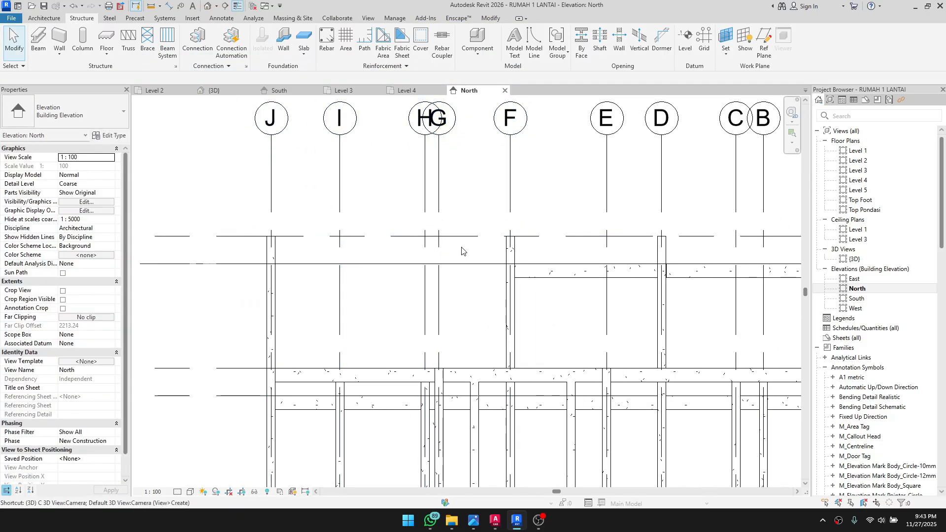
key("ctrl+Tab")
Step: Set the top level of the four front columns on grids A and D to Level 4
middle_click_drag(457, 247, 512, 207, "shift")
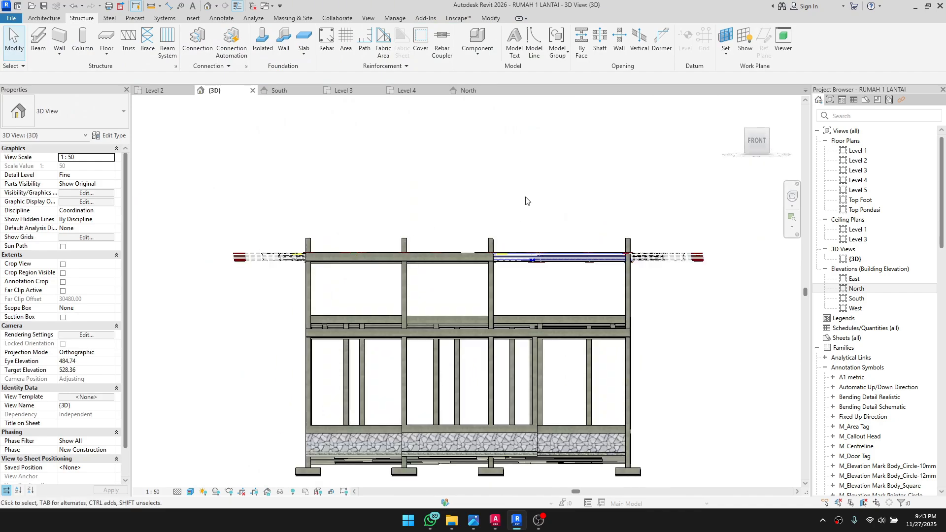
left_click_drag(305, 244, 305, 244)
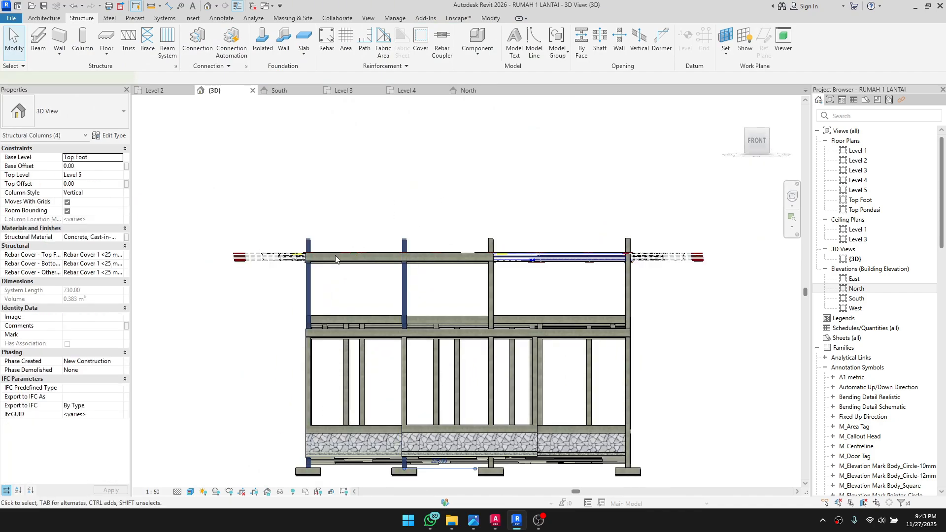
middle_click_drag(305, 244, 266, 262, "shift")
scroll(249, 273, "up", 3)
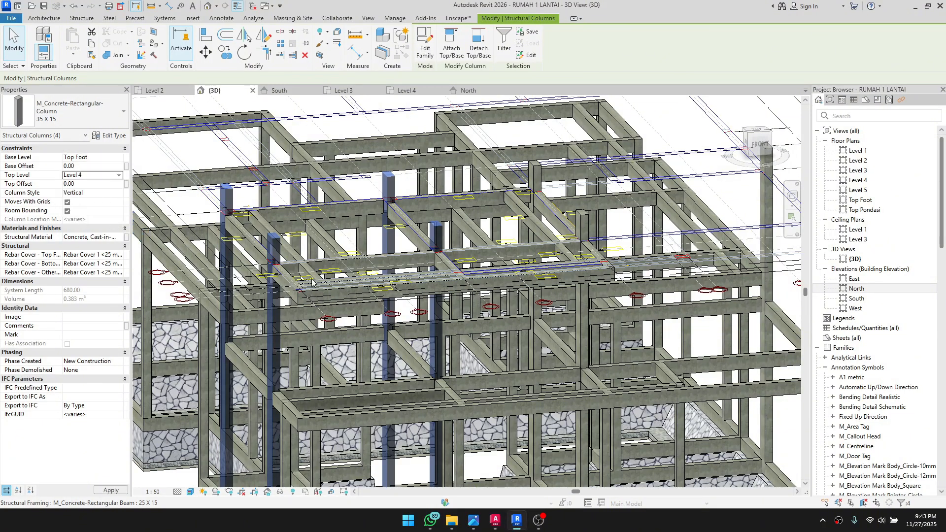
key("Escape")
Step: Inspect the front columns and the upper beams from several sides in the 3D view
scroll(294, 276, "down", 3)
middle_click_drag(295, 276, 345, 286, "shift")
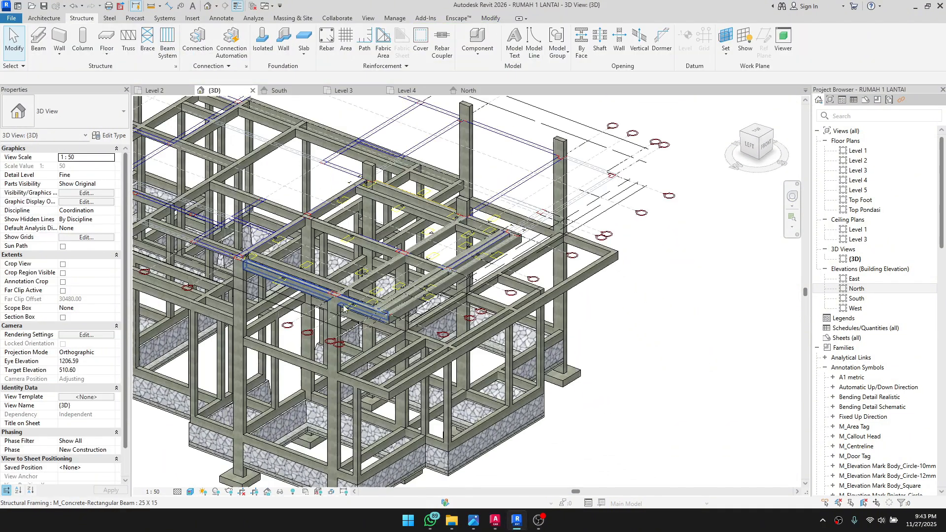
scroll(386, 298, "up", 5)
scroll(485, 296, "up", 1)
middle_click_drag(488, 295, 350, 311, "shift")
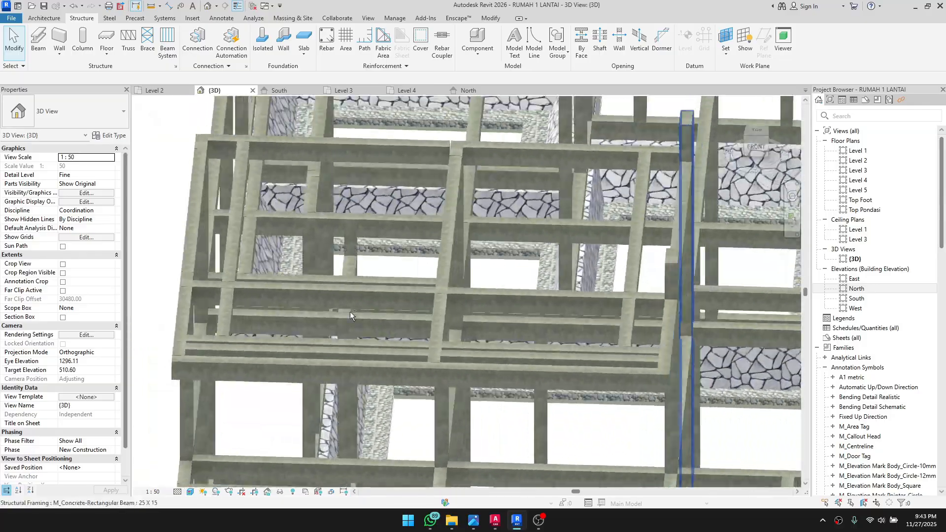
scroll(348, 313, "up", 1)
scroll(428, 141, "up", 2)
left_click(429, 142)
middle_click_drag(421, 271, 492, 226, "shift")
key("Escape")
scroll(421, 261, "down", 3)
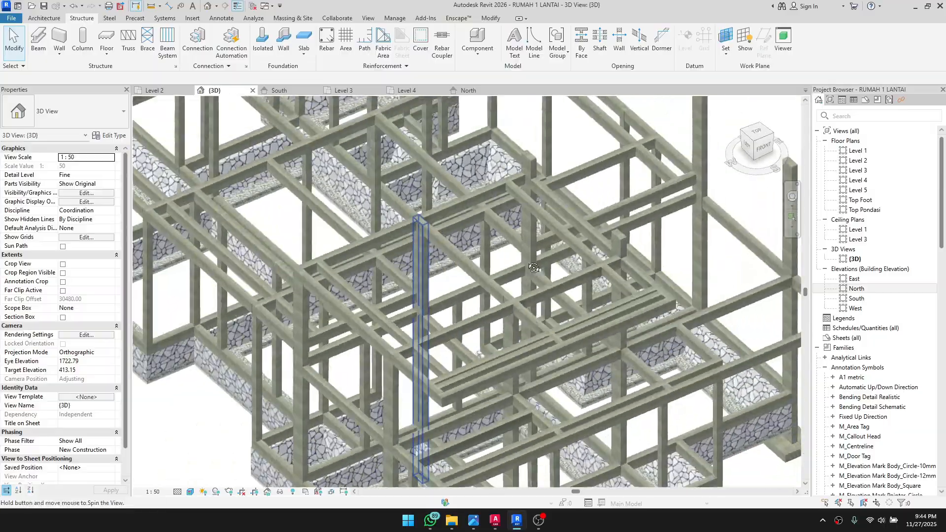
scroll(411, 243, "up", 1)
middle_click_drag(410, 243, 482, 262, "shift")
mouse_move(519, 229)
middle_mouse_down("shift")
mouse_move(600, 354)
mouse_move(641, 297)
mouse_move(552, 434)
middle_mouse_up("shift")
left_click(599, 369)
Step: Switch to the AutoCAD drawing and examine the ring beams around the upper roof and the concrete deck in section C-C
left_click(495, 520)
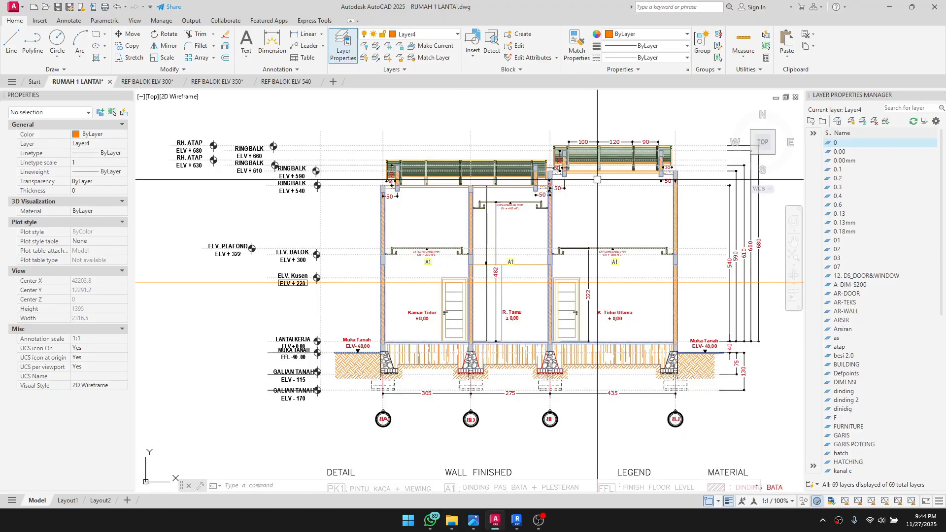
scroll(597, 179, "down", 5)
scroll(681, 217, "up", 8)
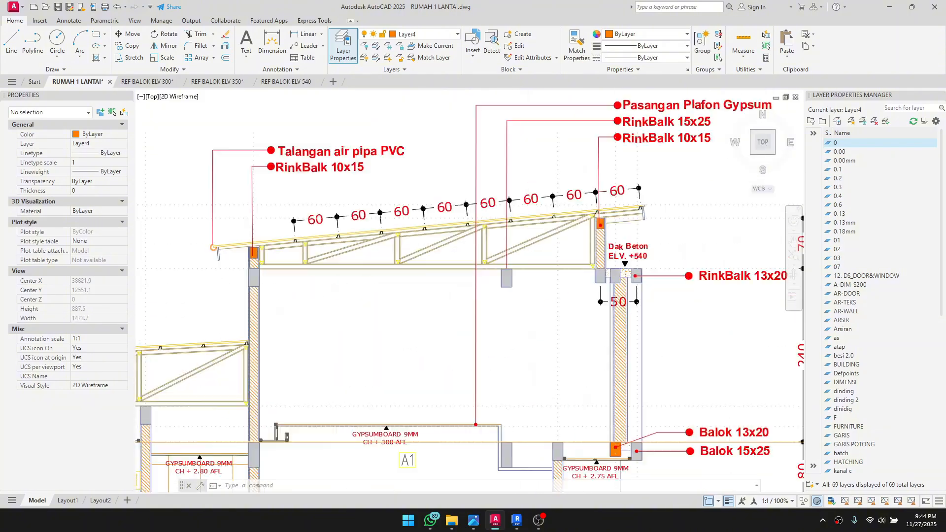
scroll(618, 315, "up", 4)
scroll(612, 220, "down", 6)
scroll(473, 284, "down", 4)
scroll(373, 279, "up", 4)
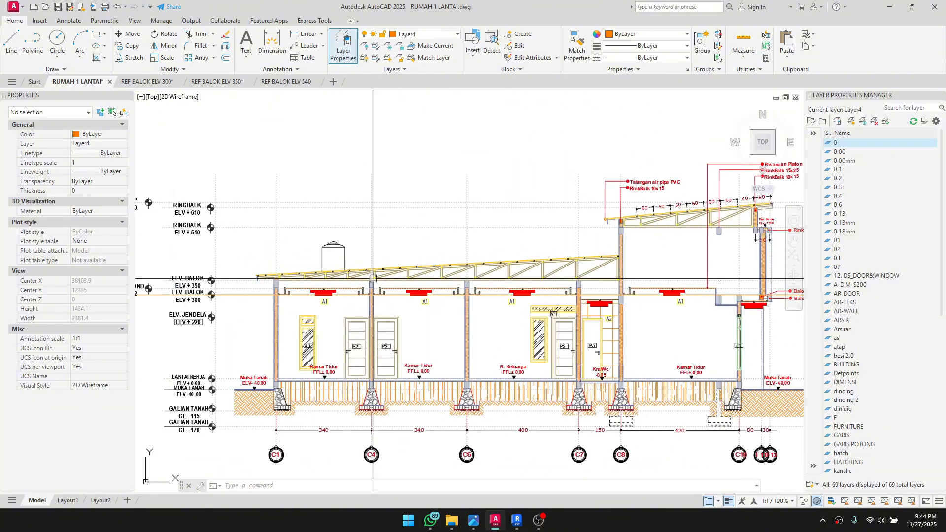
mouse_move(480, 273)
middle_mouse_down()
mouse_move(492, 239)
mouse_move(232, 239)
middle_mouse_up()
scroll(509, 199, "up", 4)
scroll(516, 201, "down", 3)
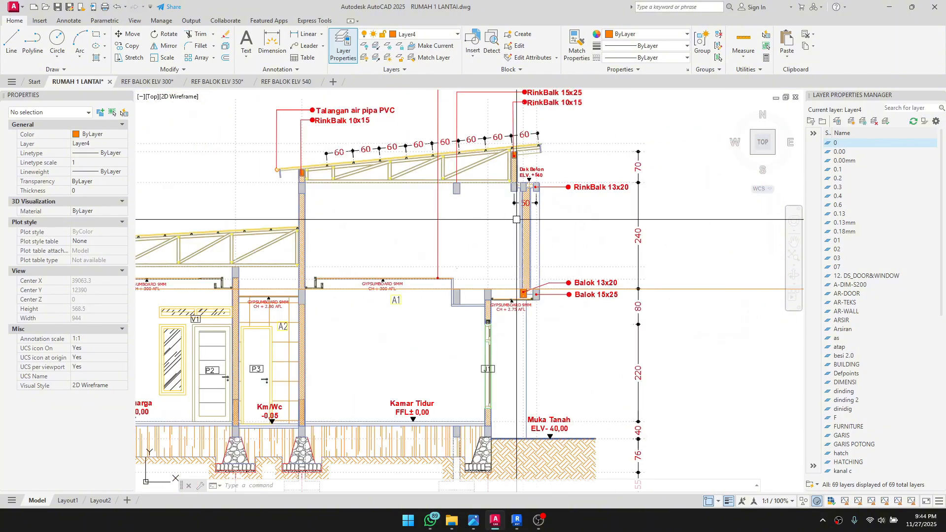
Step: Switch to Revit and open the South elevation to examine the upper beams and column tops against the level lines
left_click(516, 522)
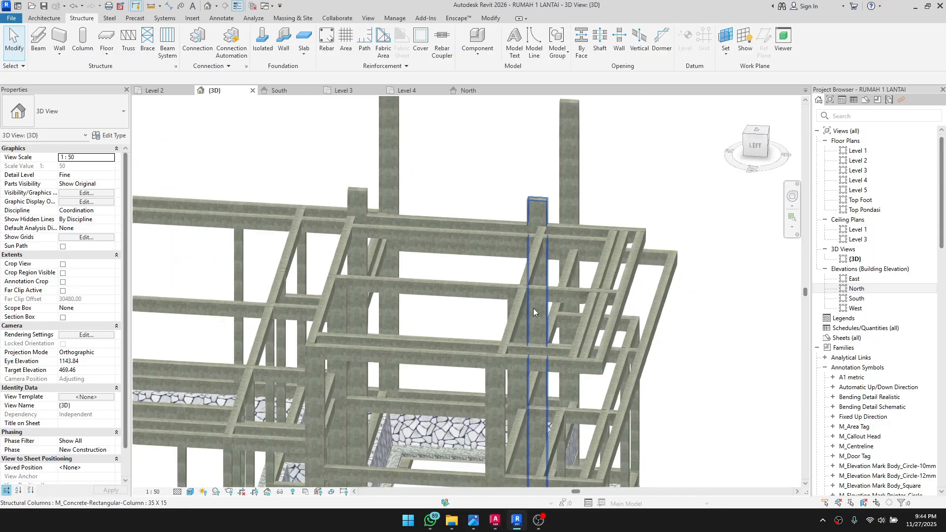
middle_click_drag(534, 311, 347, 256, "shift")
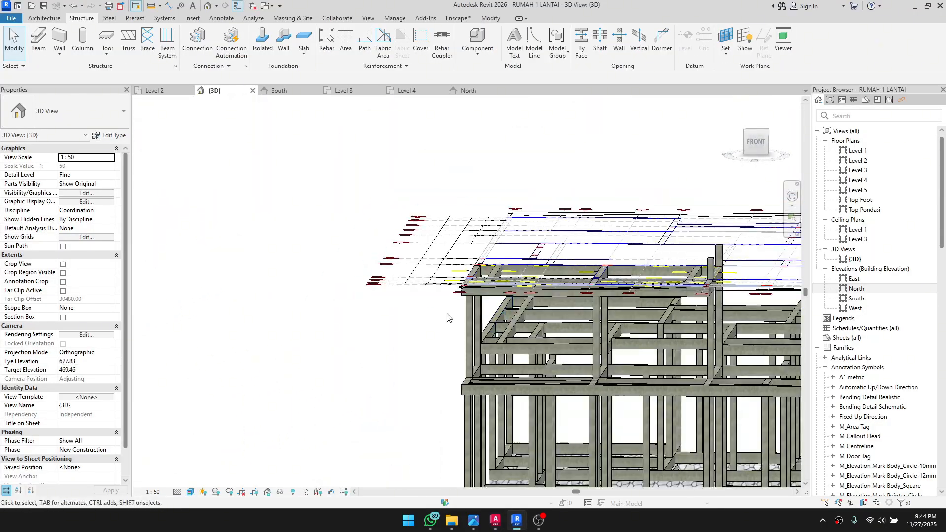
double_click(856, 298)
scroll(584, 295, "down", 3)
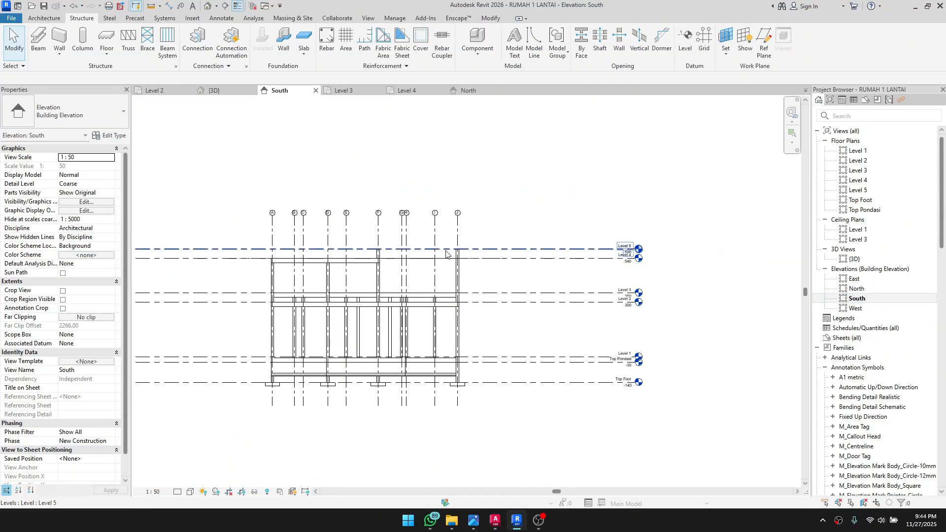
scroll(443, 251, "up", 2)
scroll(496, 267, "up", 4)
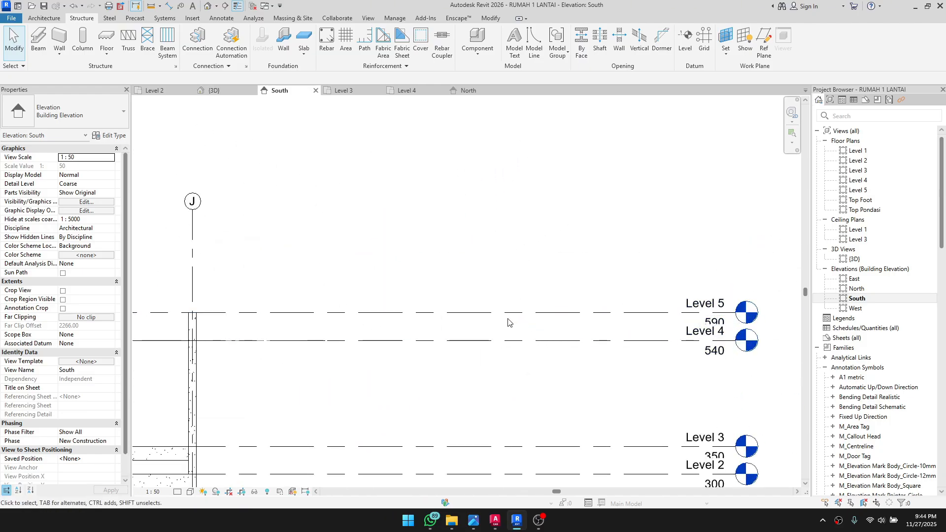
middle_click_drag(351, 342, 510, 323)
middle_click_drag(167, 324, 460, 294)
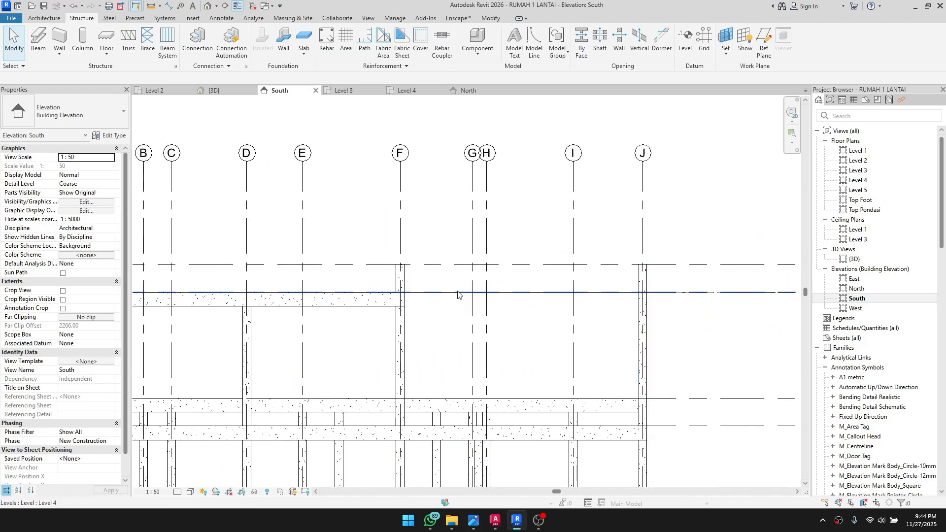
left_click(378, 311)
scroll(377, 311, "down", 1)
middle_click_drag(249, 297, 332, 283)
key("Escape")
middle_click_drag(583, 273, 483, 301)
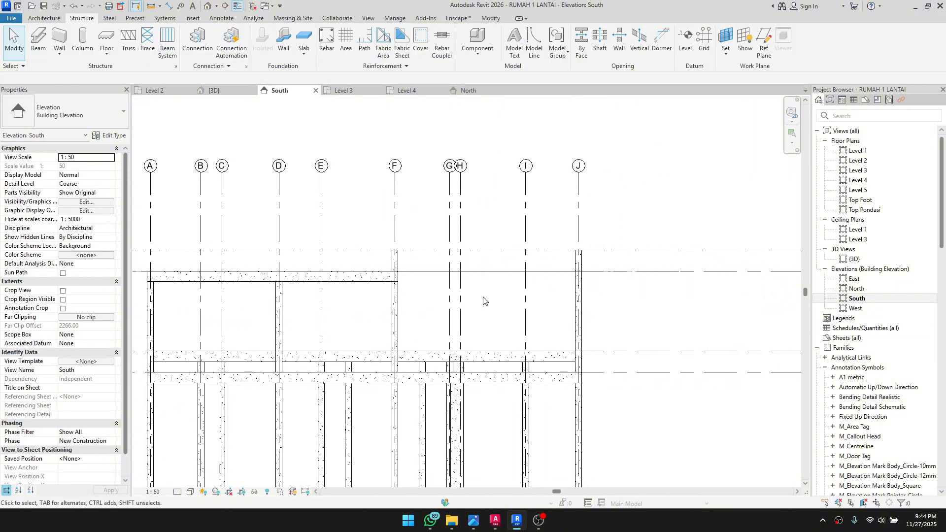
Step: Check the level heads beside grid J in the South elevation and open the Level 5 floor plan
scroll(679, 249, "down", 2)
mouse_move(625, 331)
middle_mouse_down()
mouse_move(605, 245)
mouse_move(445, 277)
middle_mouse_up()
scroll(598, 239, "down", 1)
scroll(646, 189, "up", 1)
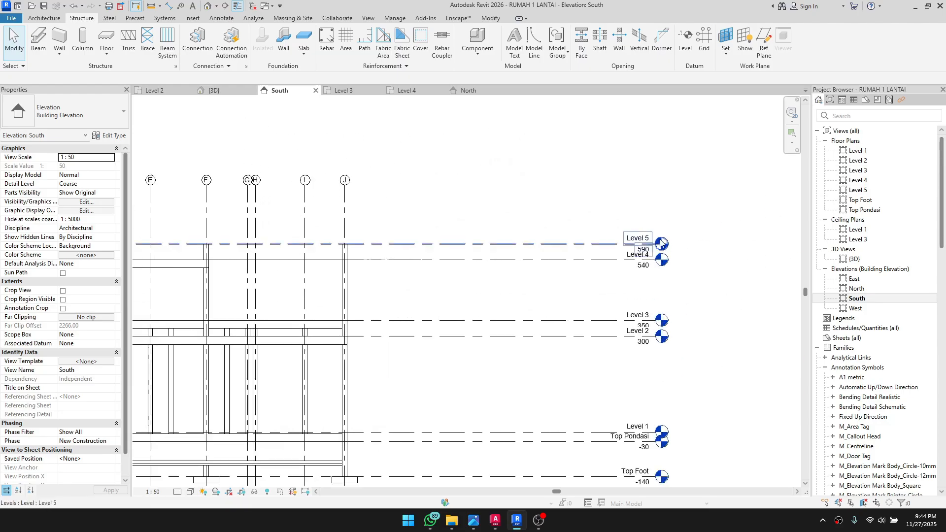
double_click(897, 191)
scroll(468, 320, "up", 4)
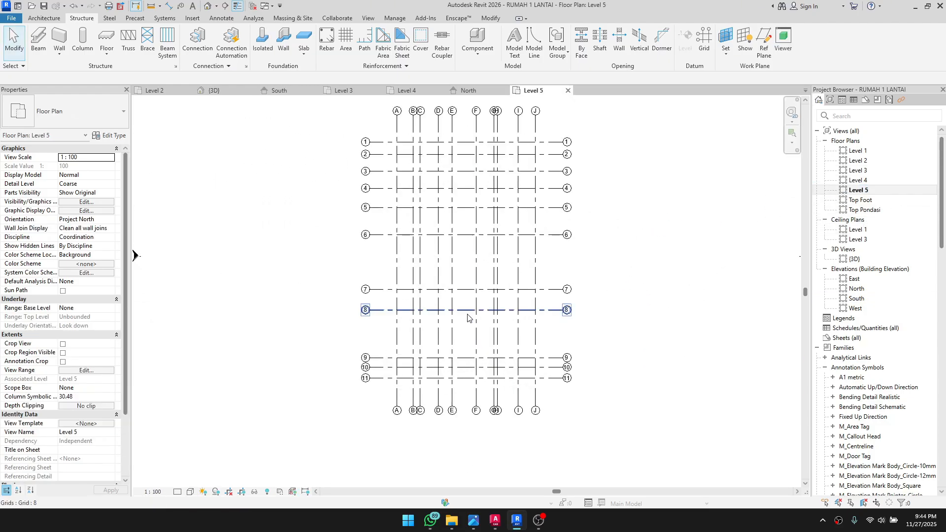
Step: Switch to AutoCAD and locate the beam plan for elevation +590 on the drawing sheets
left_click(494, 520)
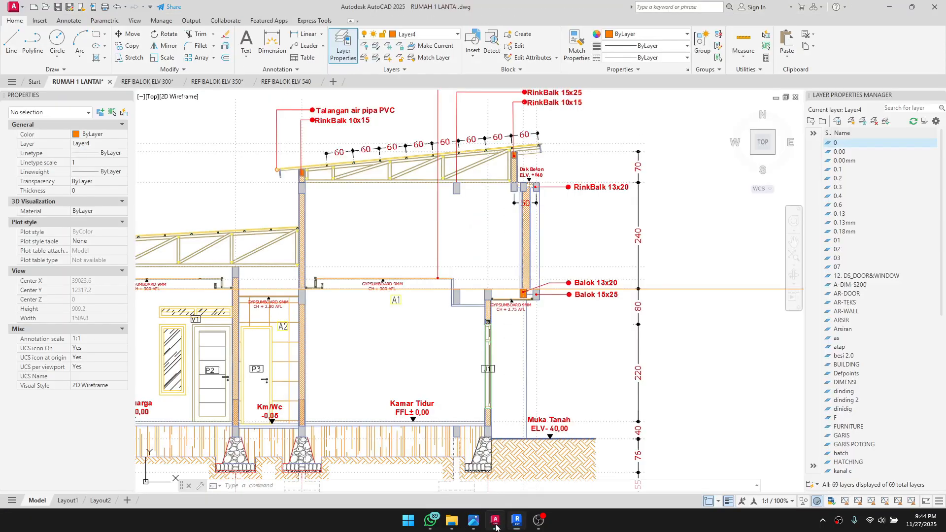
scroll(495, 299, "down", 8)
scroll(495, 299, "up", 3)
scroll(501, 254, "up", 6)
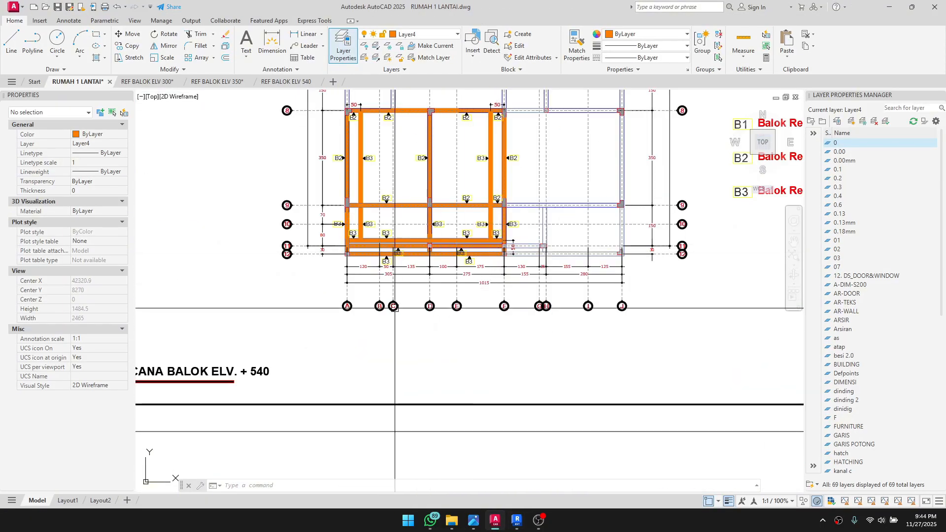
scroll(394, 364, "down", 2)
middle_click_drag(509, 372, 272, 361)
middle_click_drag(584, 360, 359, 359)
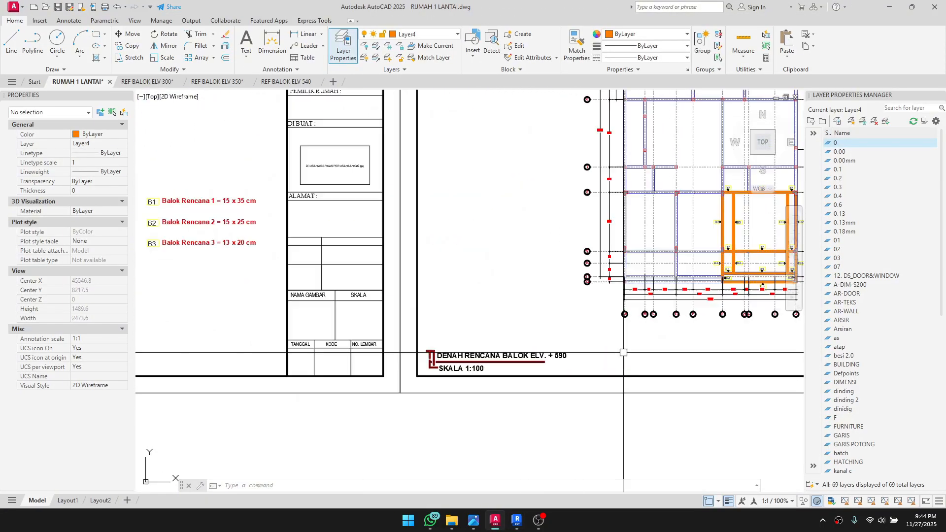
Step: Examine the B2 and B3 beams between grids F and J on the elevation +590 beam plan
scroll(759, 224, "up", 6)
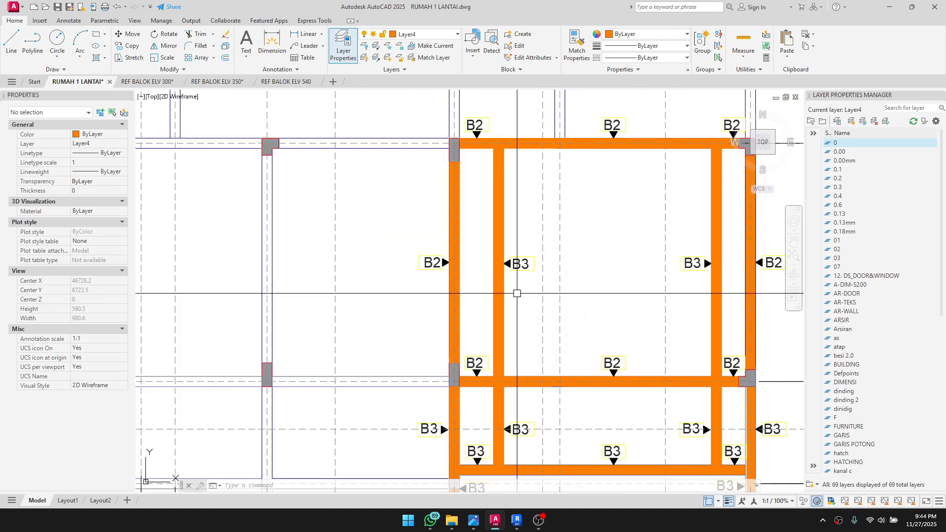
scroll(517, 293, "down", 5)
scroll(492, 375, "up", 6)
scroll(485, 374, "down", 6)
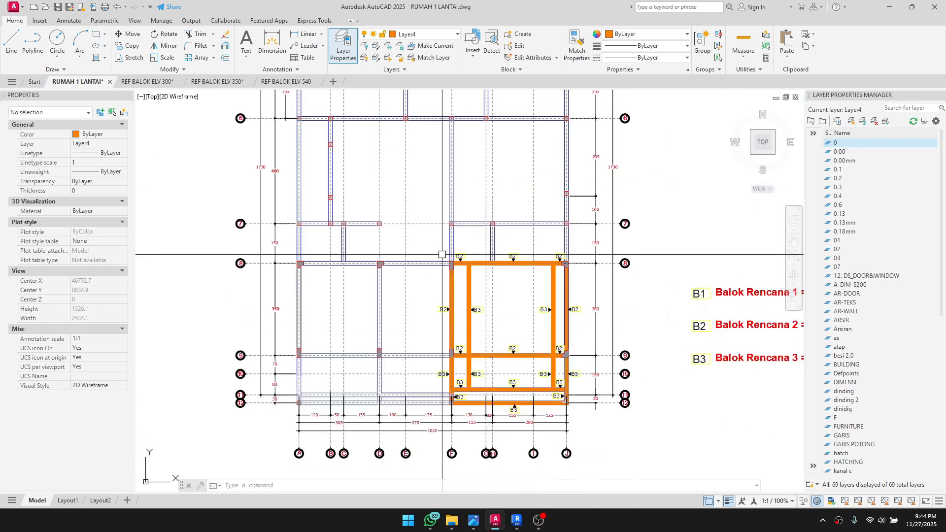
scroll(442, 255, "up", 5)
scroll(474, 268, "down", 5)
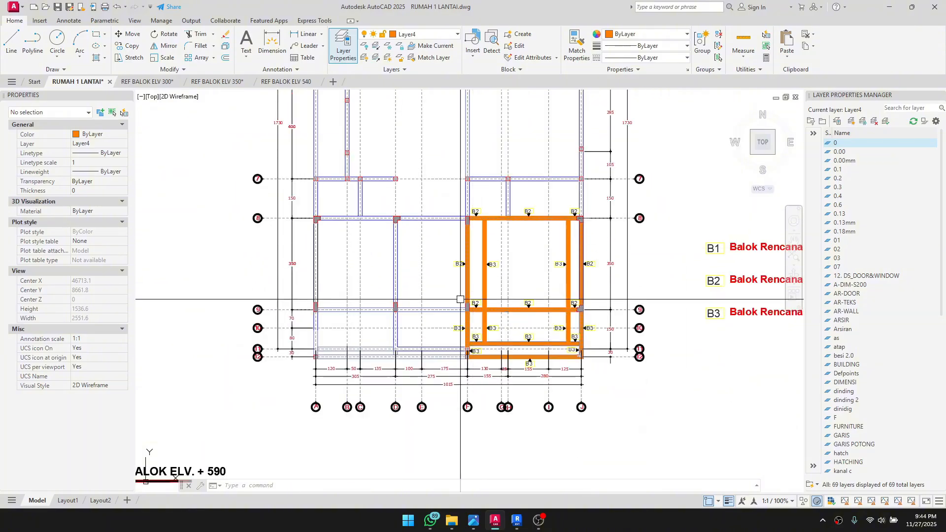
scroll(567, 285, "down", 4)
middle_click_drag(556, 98, 542, 328)
scroll(474, 213, "up", 2)
scroll(475, 213, "down", 4)
middle_click_drag(511, 279, 521, 275)
scroll(510, 436, "up", 10)
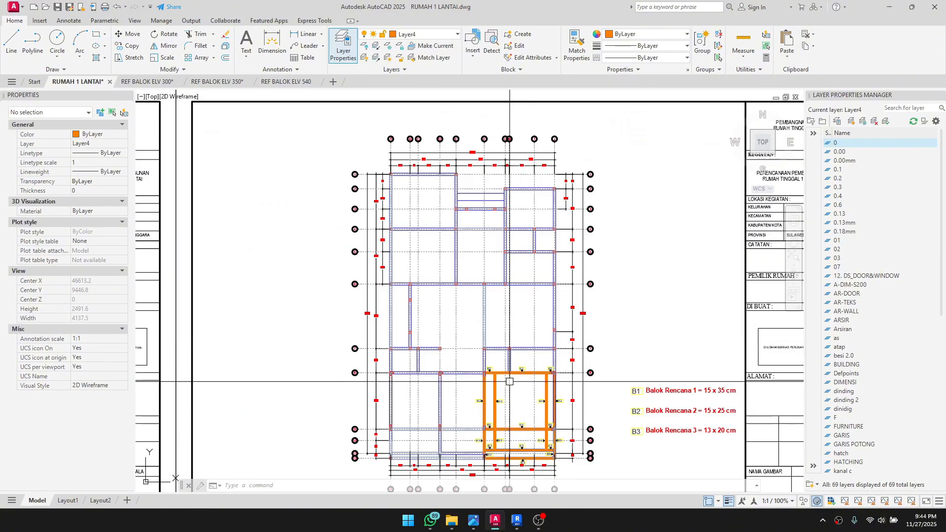
scroll(509, 334, "down", 2)
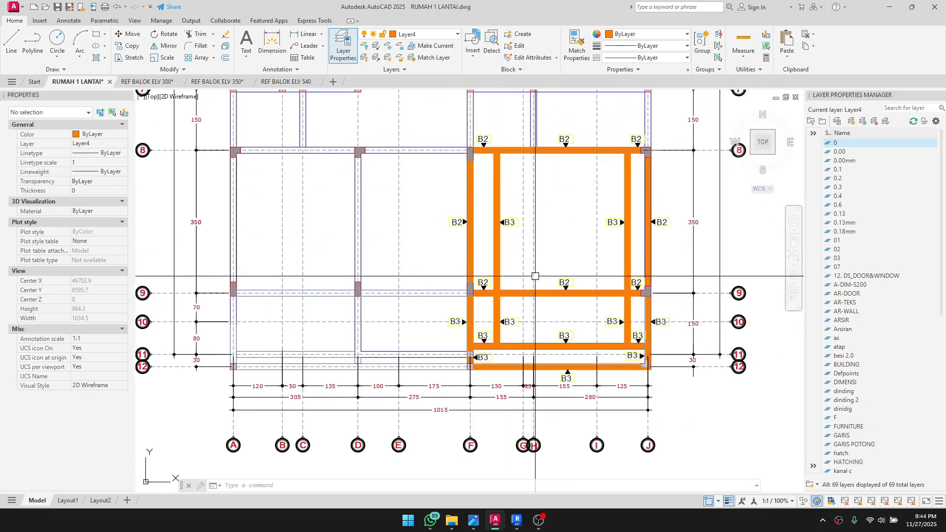
Step: Copy the whole elevation +590 beam plan and paste it at the origin of a new drawing
scroll(513, 301, "down", 2)
scroll(559, 242, "down", 6)
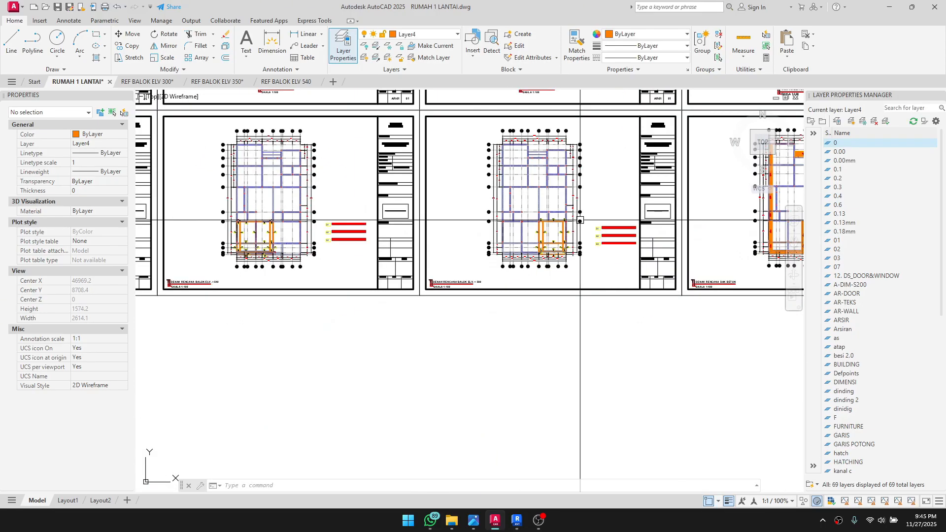
left_click(434, 191)
left_click(549, 356)
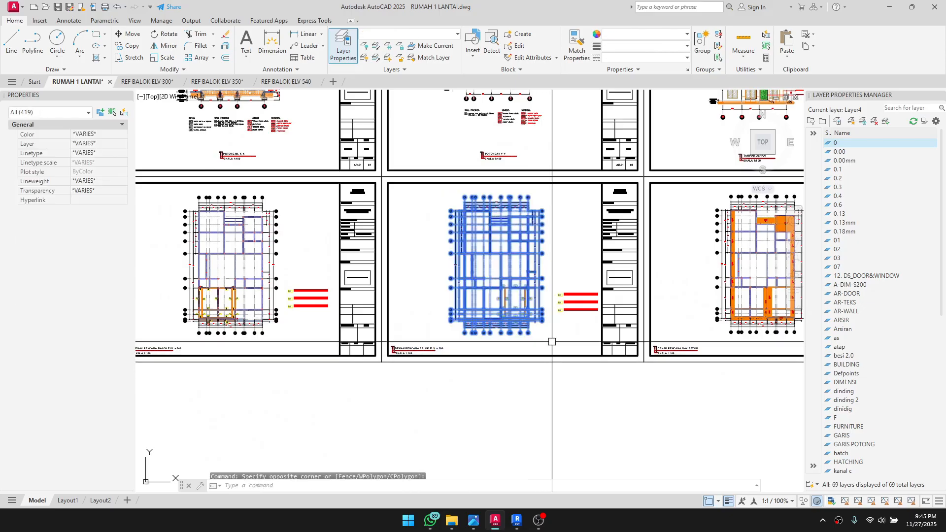
middle_click_drag(552, 294, 539, 334)
key("ctrl+c")
left_click(333, 81)
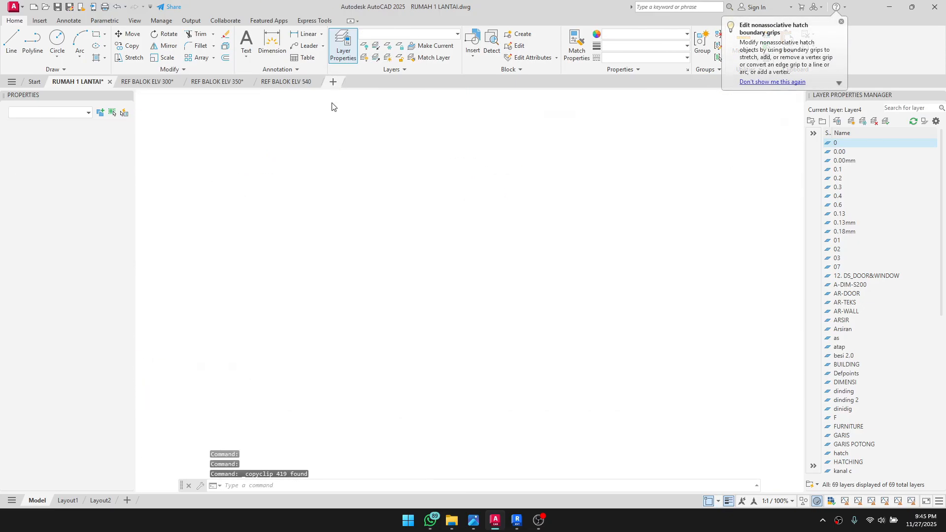
key("ctrl+v")
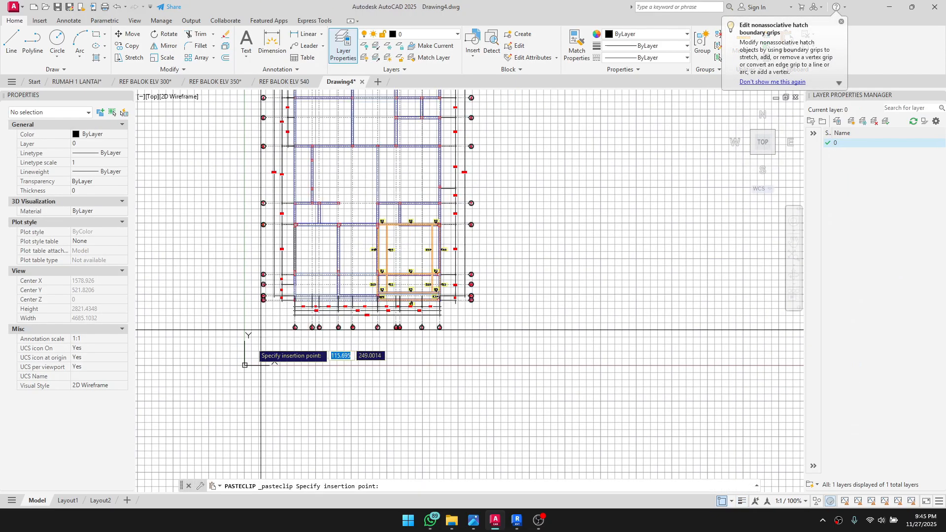
left_click(244, 365)
key("Escape")
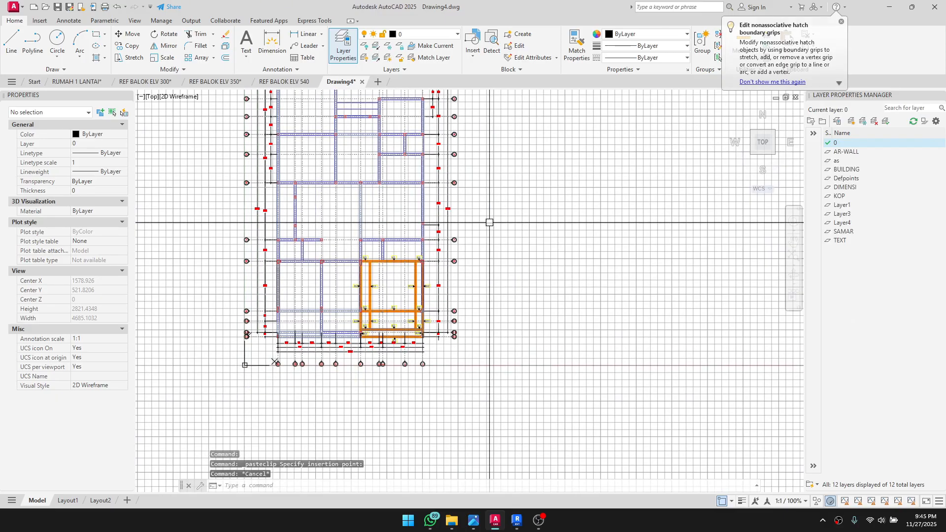
middle_click_drag(503, 246, 519, 291)
Step: Save the new drawing as REF BALOK ELV 590 in the RUMAH 1 LANTAI folder
key("ctrl+s")
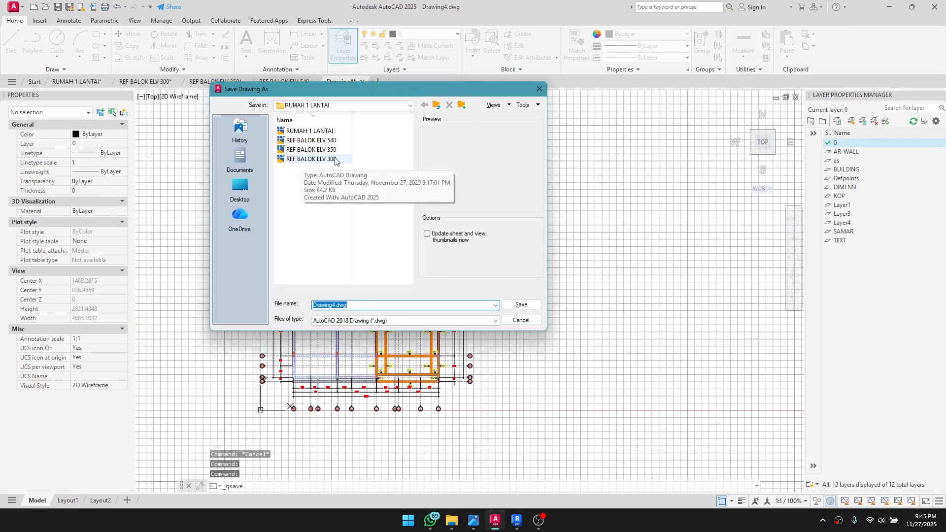
left_click(311, 140)
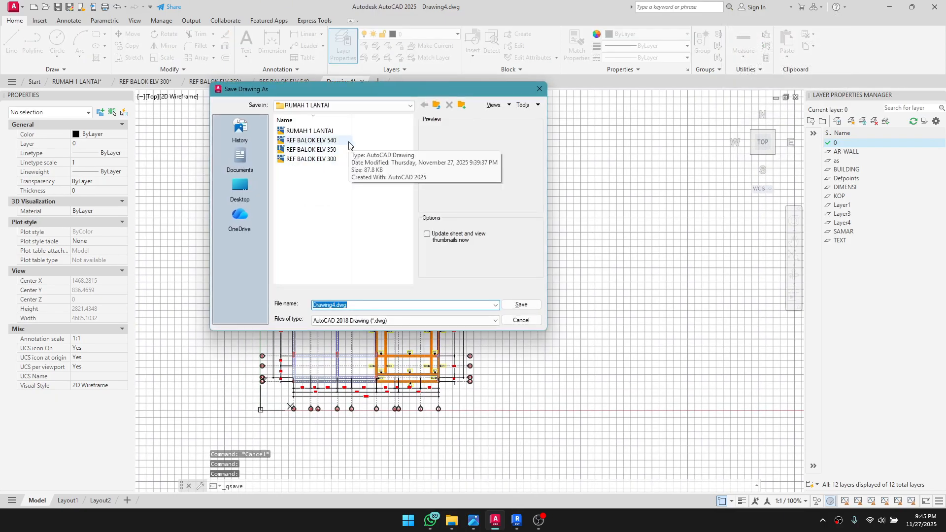
left_click(534, 309)
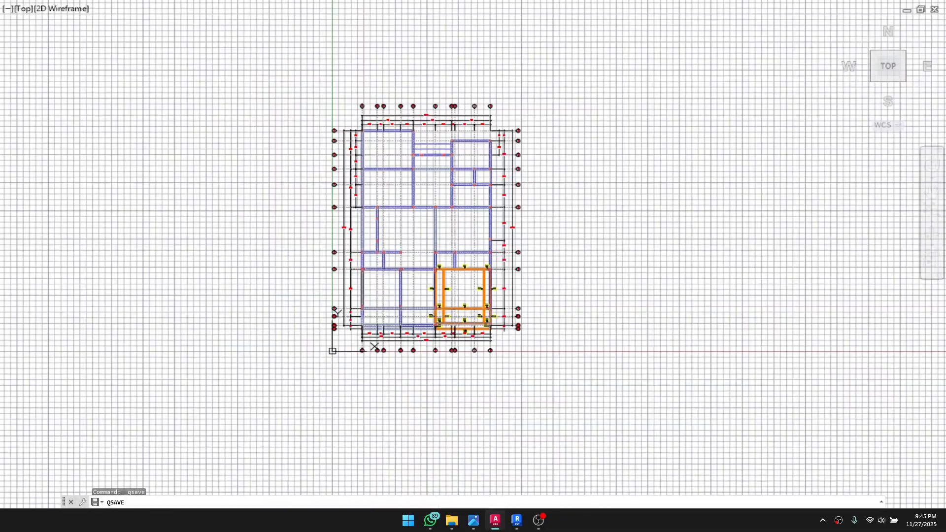
middle_click_drag(457, 350, 514, 301)
key("Escape")
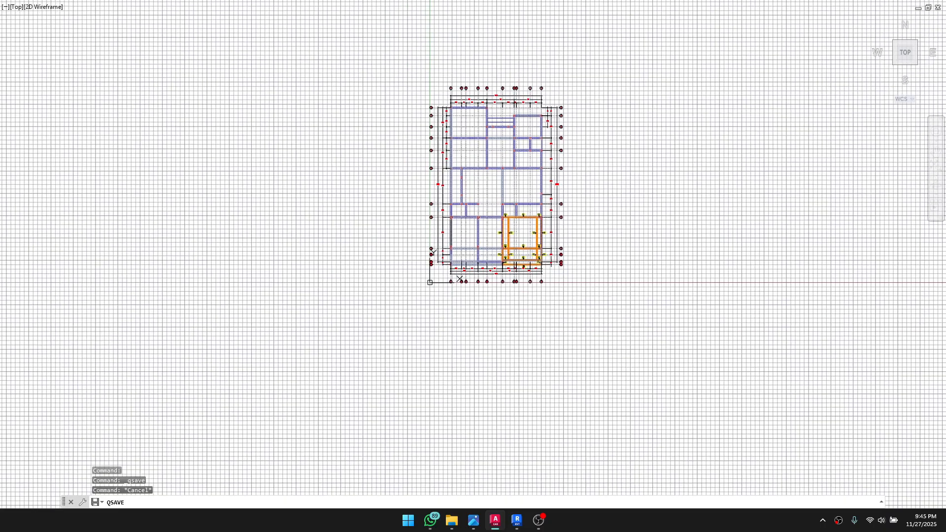
Step: Switch to Revit and link REF BALOK ELV 590.dwg into the Level 5 plan in centimetres with Auto - Center to Center positioning
left_click(517, 525)
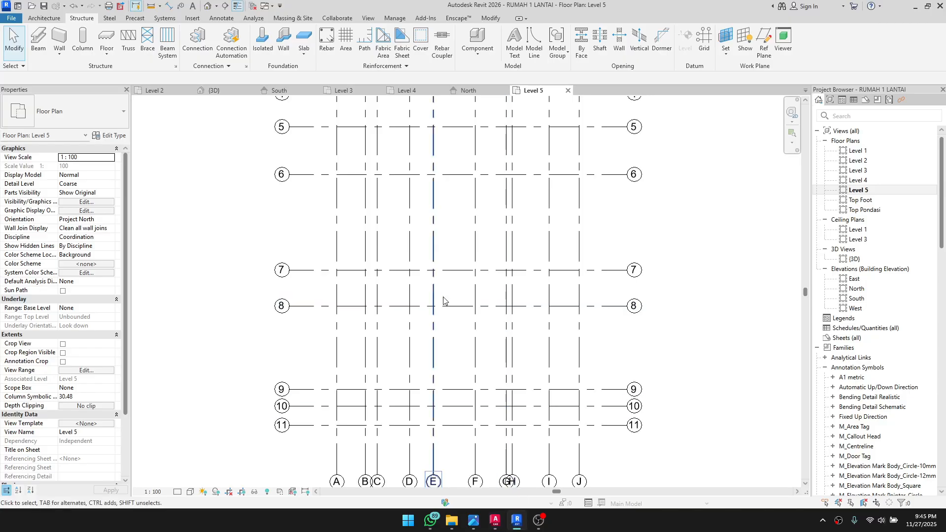
left_click(193, 18)
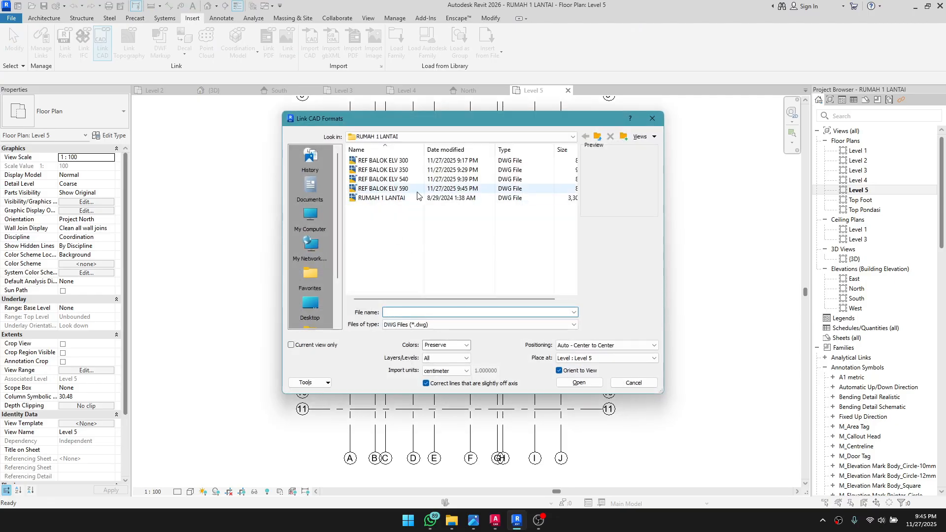
left_click(402, 190)
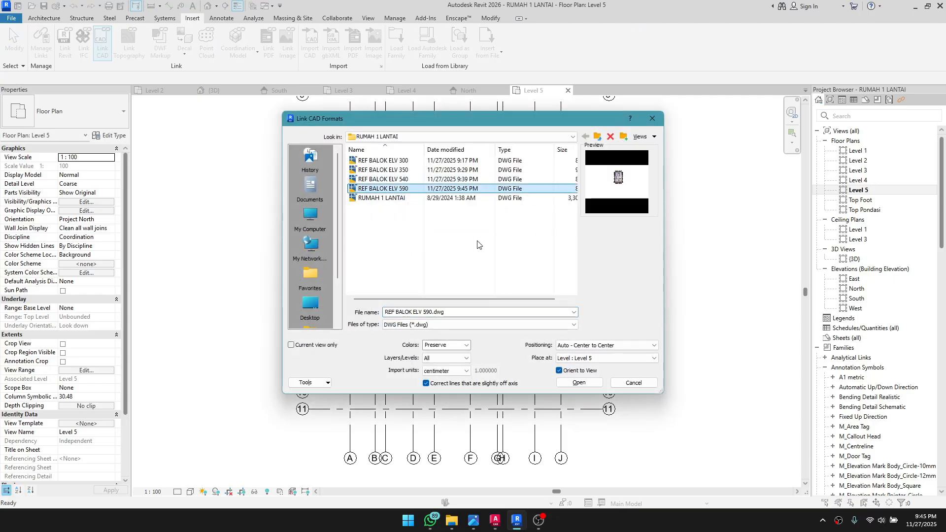
left_click(579, 383)
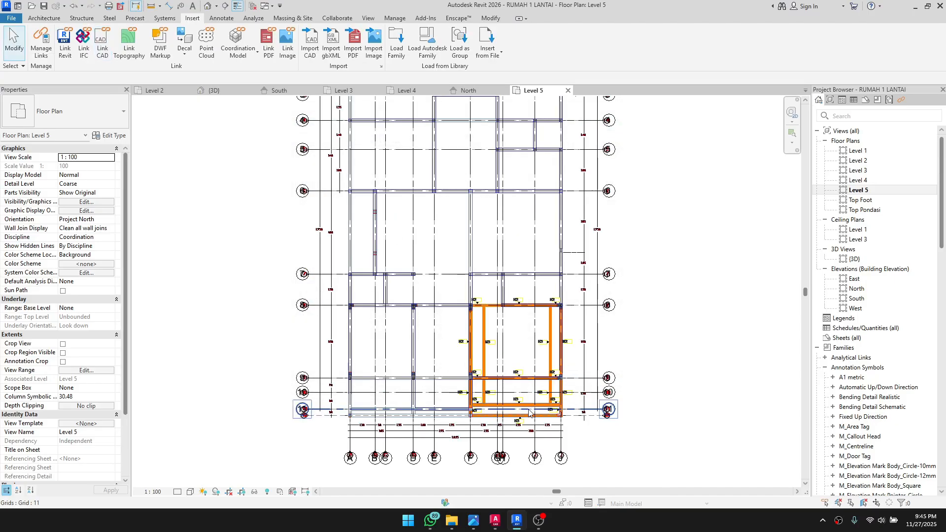
Step: Check the linked plan against the grids and set REF BALOK ELV 590.dwg to halftone in the Level 5 view
scroll(537, 405, "up", 5)
middle_click_drag(537, 406, 624, 373)
scroll(559, 349, "up", 3)
scroll(535, 381, "down", 4)
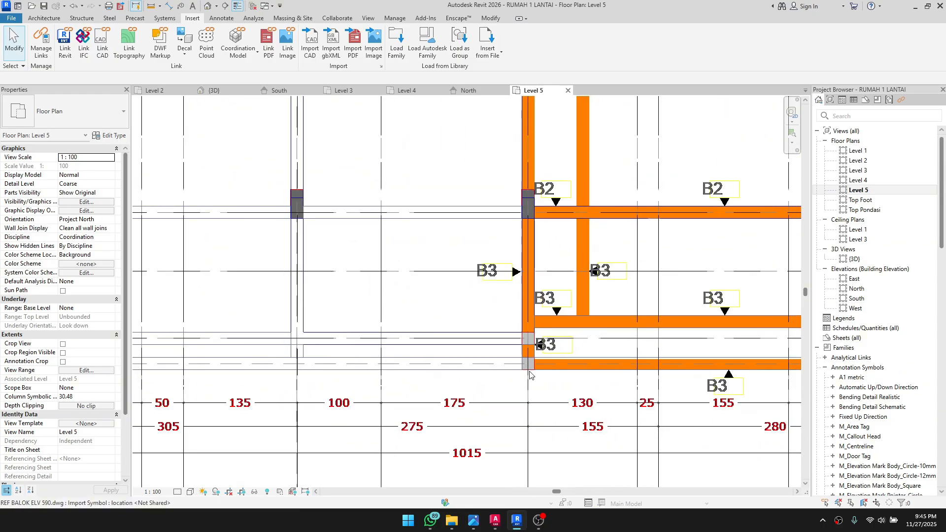
middle_click_drag(455, 393, 569, 375)
left_click(238, 354)
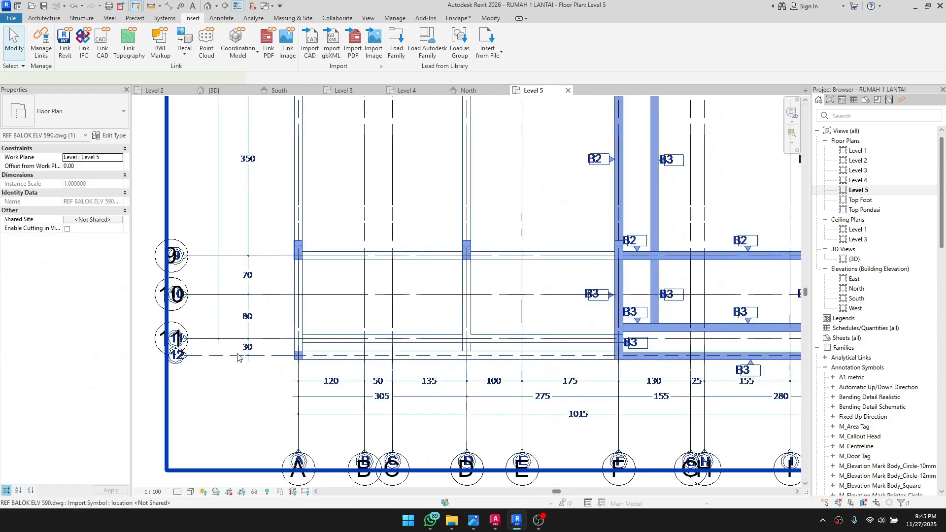
key("Escape")
key("v")
key("v")
left_click(482, 129)
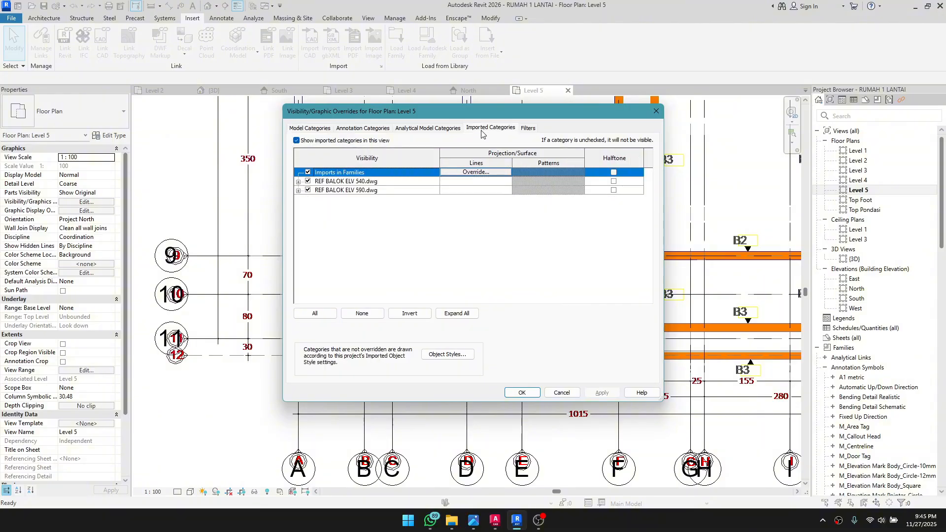
left_click(613, 191)
left_click(517, 393)
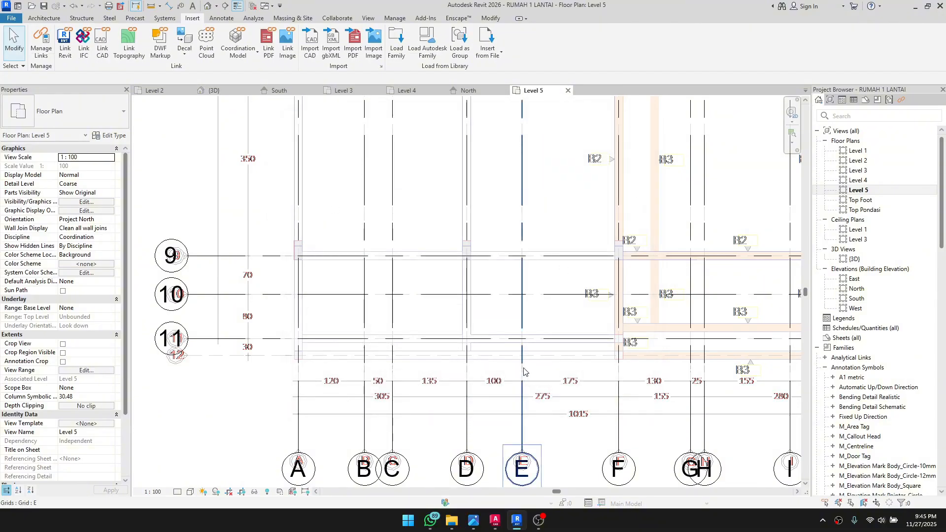
Step: Open the Level 4 plan and examine its modelled beams against the linked REF BALOK ELV 540.dwg
scroll(298, 342, "down", 1)
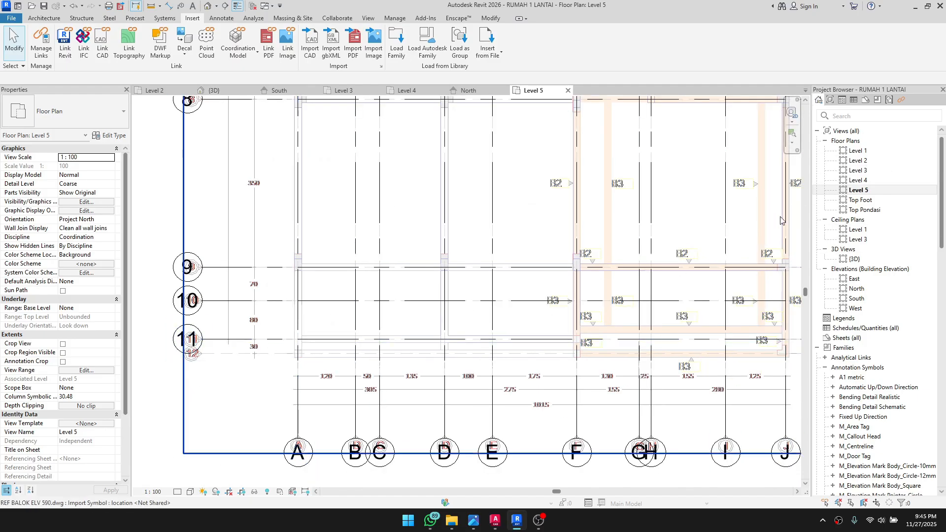
double_click(876, 181)
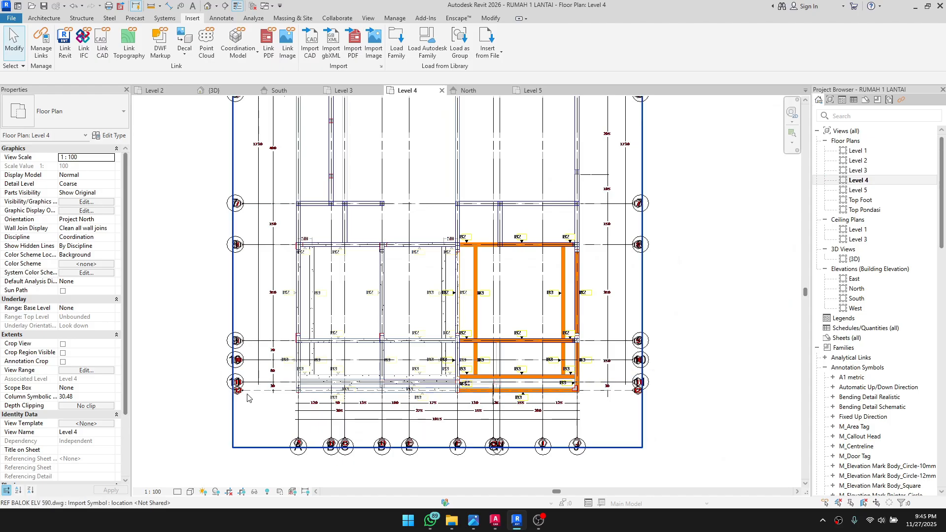
left_click(247, 398)
left_click(176, 303)
scroll(225, 357, "up", 1)
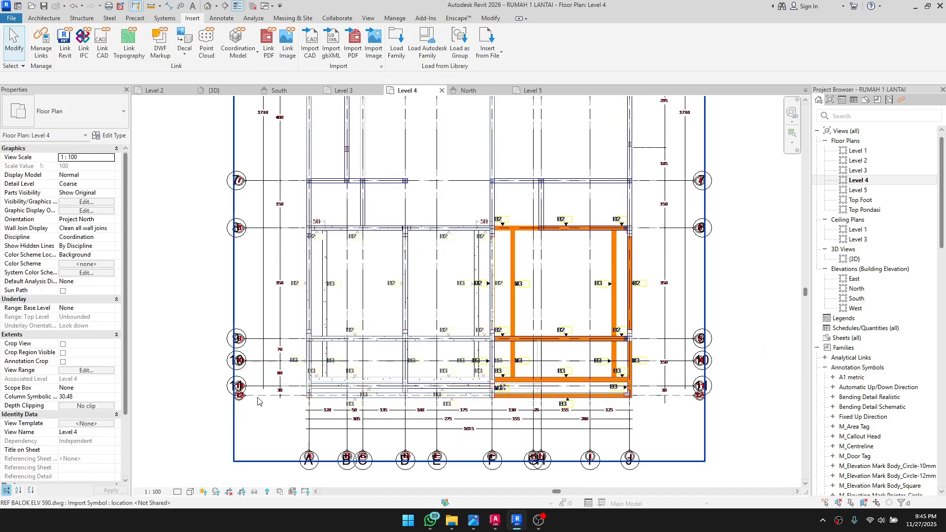
left_click(257, 401)
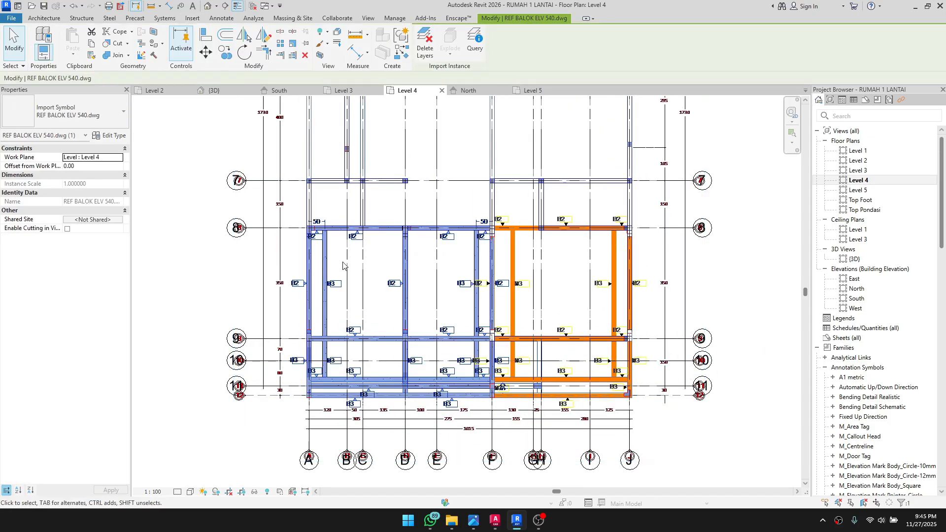
left_click(370, 104)
scroll(491, 378, "up", 1)
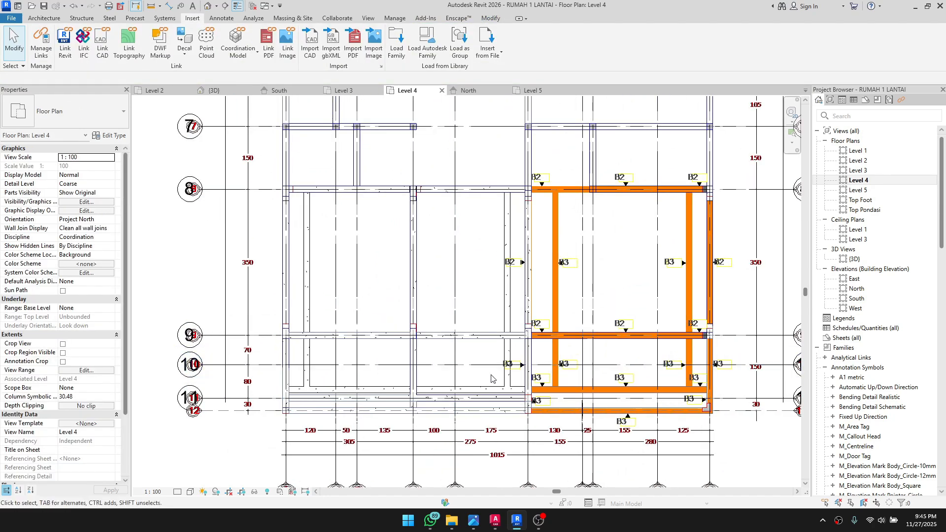
Step: Return to the Level 5 plan and examine the B2 and B3 beam layout of the +590 link between grids F and J
double_click(857, 190)
scroll(456, 408, "down", 1)
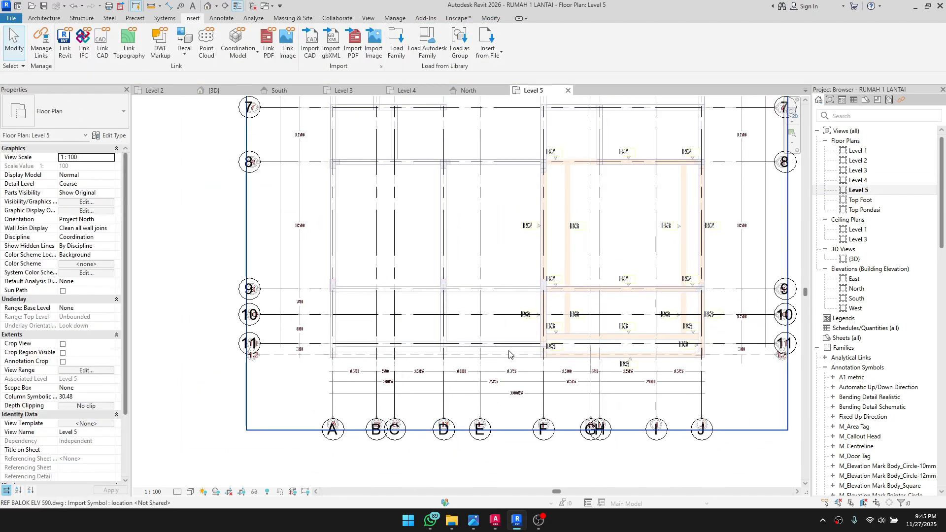
scroll(455, 409, "up", 1)
left_click(499, 379)
scroll(465, 337, "down", 1)
left_click(467, 337)
scroll(470, 326, "down", 3)
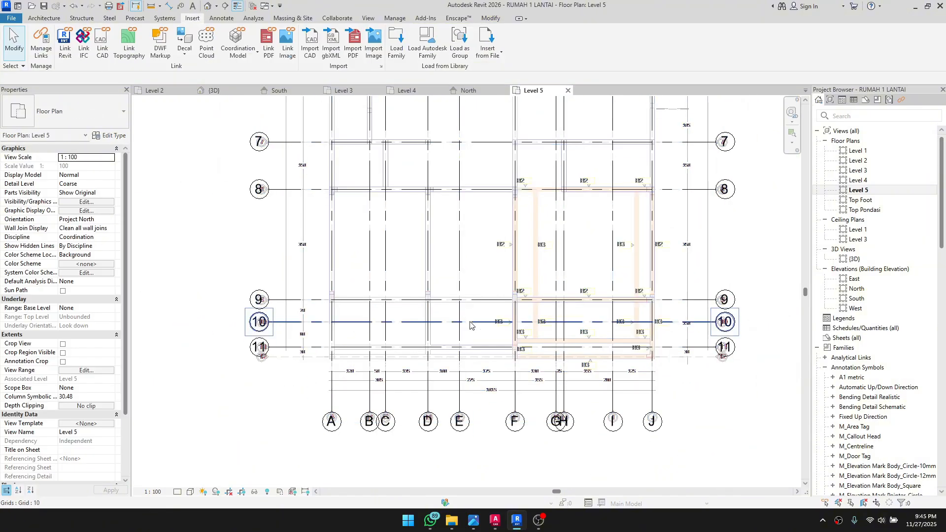
scroll(492, 346, "up", 2)
middle_click_drag(486, 369, 433, 465)
scroll(551, 260, "up", 1)
middle_click_drag(551, 260, 473, 320)
scroll(473, 340, "down", 1)
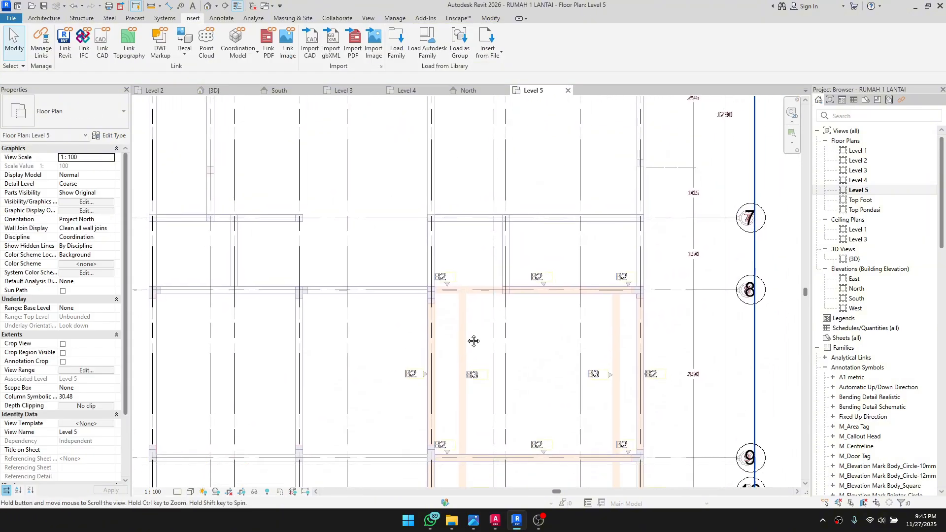
scroll(481, 360, "down", 2)
middle_click_drag(465, 353, 465, 331)
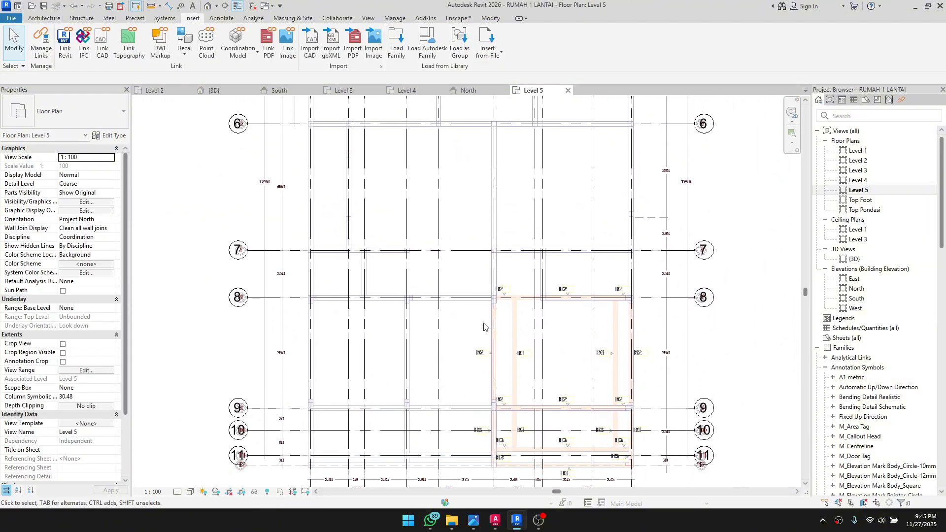
Step: Set the Level 5 view range's bottom offset to -20 and lower its view depth offset below the level
scroll(484, 326, "up", 1)
key("v")
key("r")
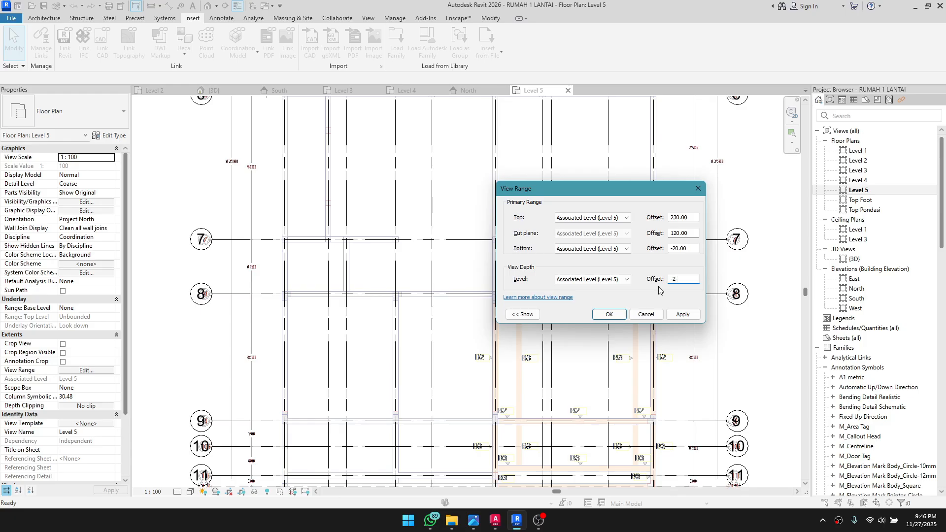
left_click(615, 318)
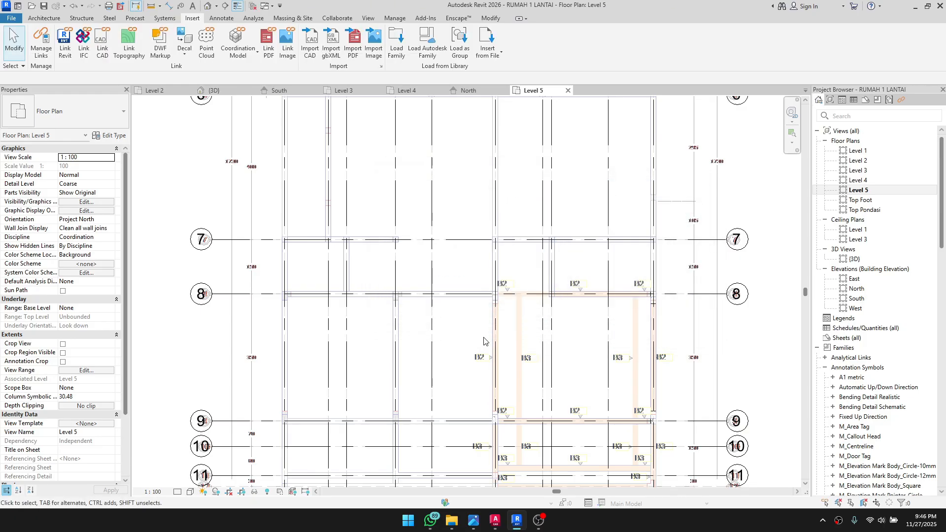
Step: Place a 25 X 15 M_Concrete-Rectangular Beam along grid 8 from the column at grid F to grid J
scroll(509, 334, "up", 1)
scroll(541, 288, "up", 1)
scroll(497, 359, "down", 1)
middle_click_drag(496, 363, 520, 330)
left_click(81, 19)
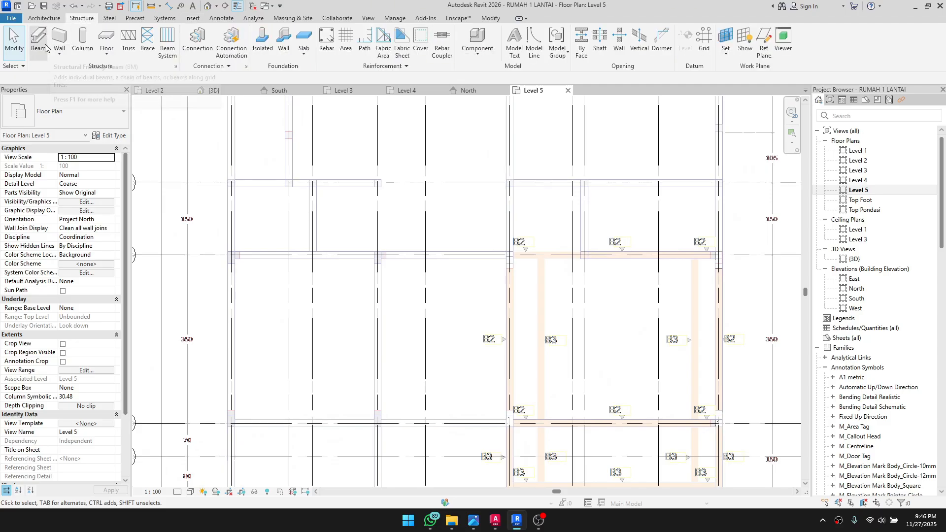
left_click(44, 46)
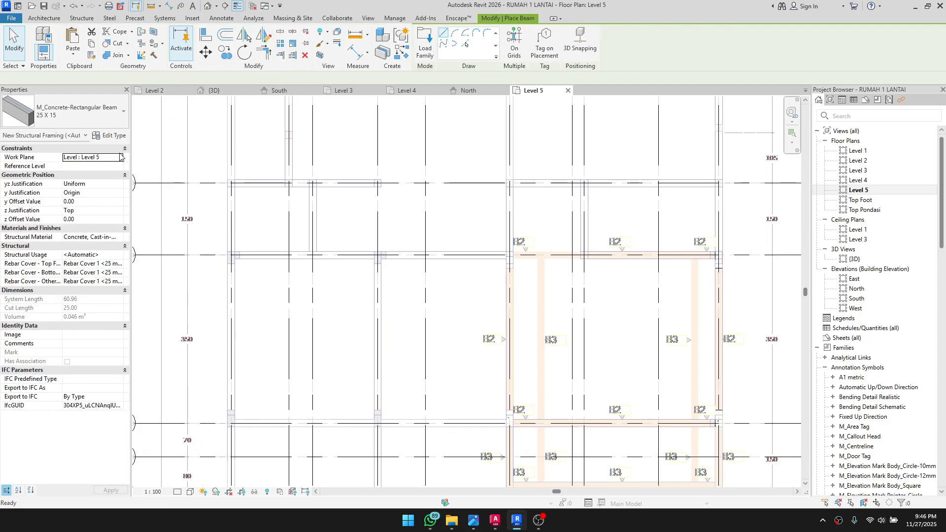
left_click(58, 110)
scroll(488, 214, "up", 4)
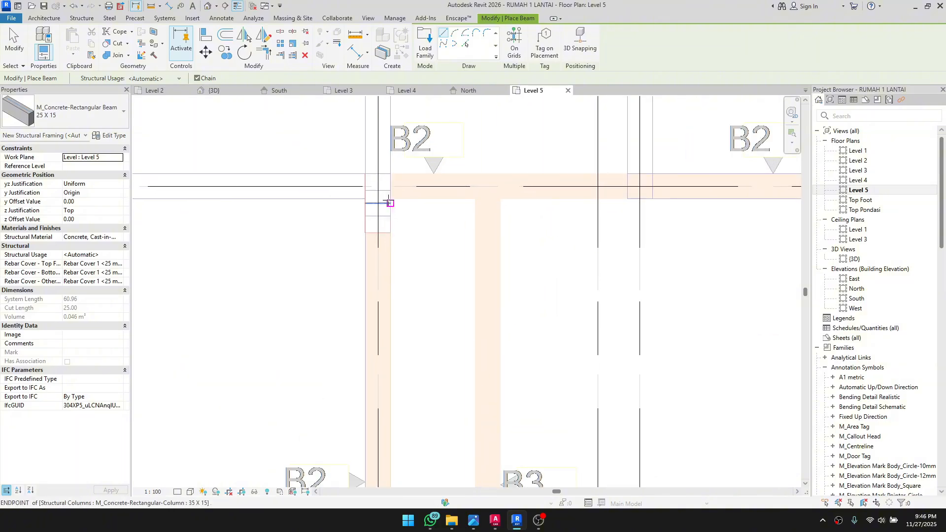
scroll(389, 184, "up", 2)
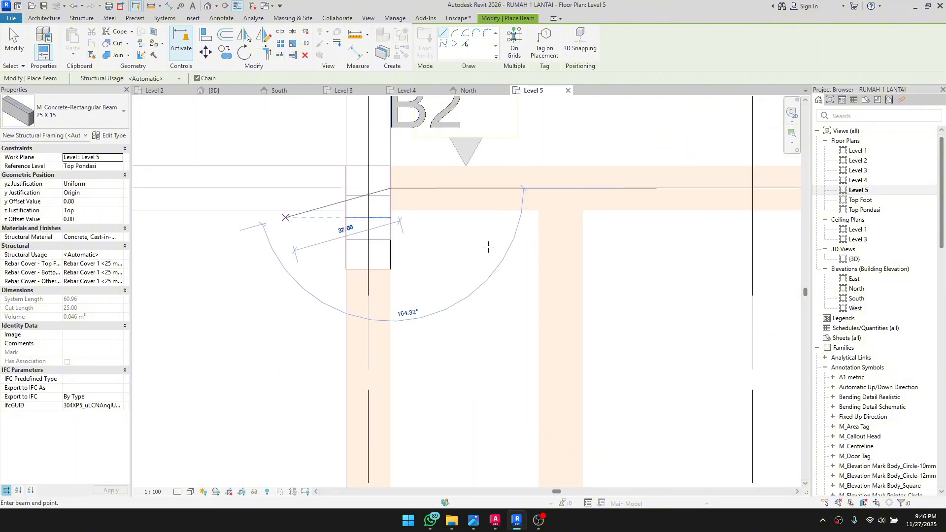
scroll(488, 247, "down", 2)
scroll(506, 200, "up", 1)
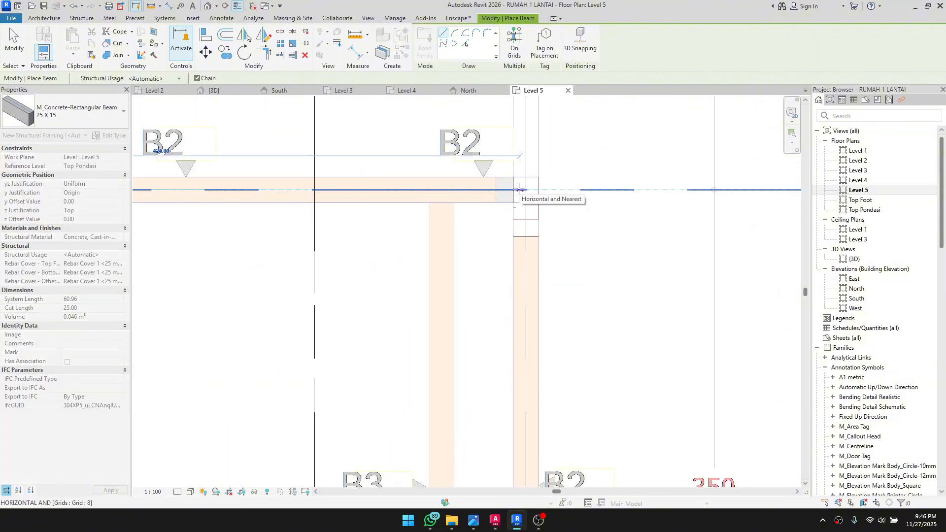
left_click(525, 189)
Step: Continue the 25 X 15 beam chain along grid J to line 12 of the linked plan and along that line to grid F
scroll(509, 310, "down", 3)
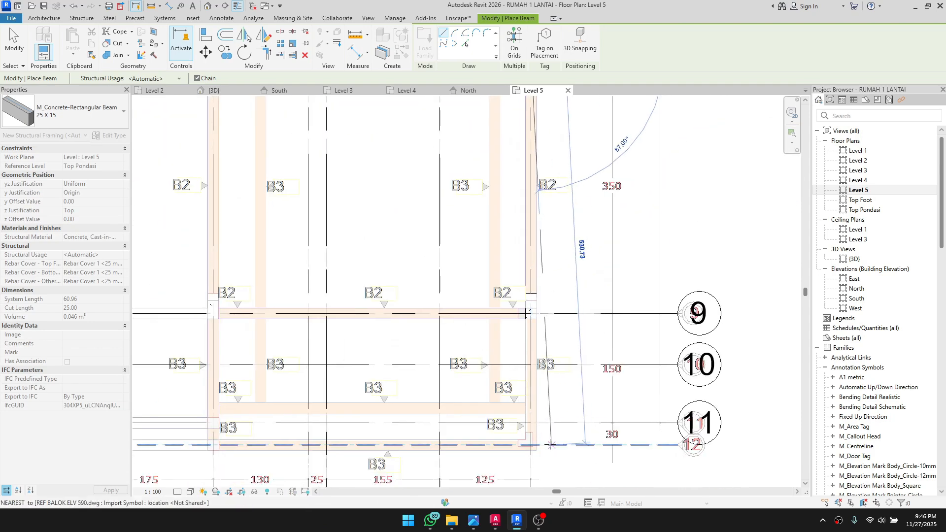
scroll(520, 441, "up", 3)
scroll(521, 441, "up", 2)
scroll(519, 442, "down", 3)
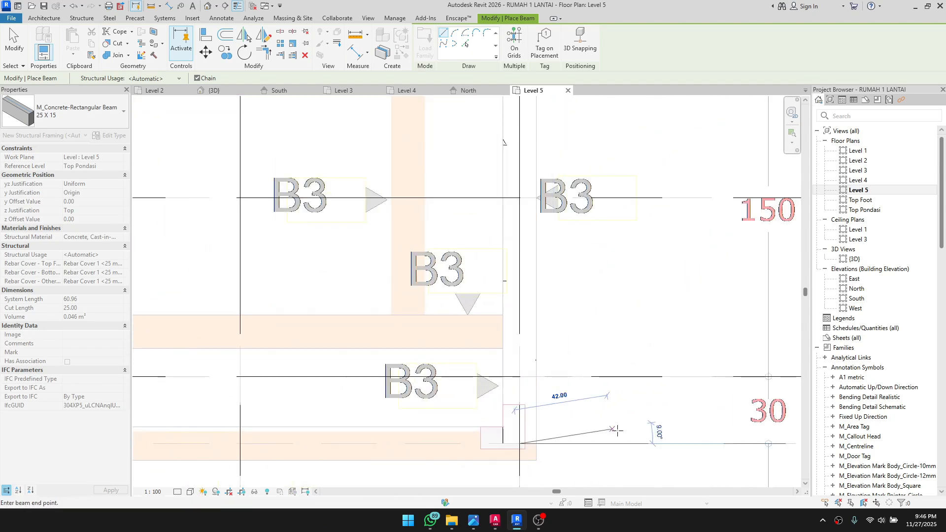
scroll(434, 414, "up", 3)
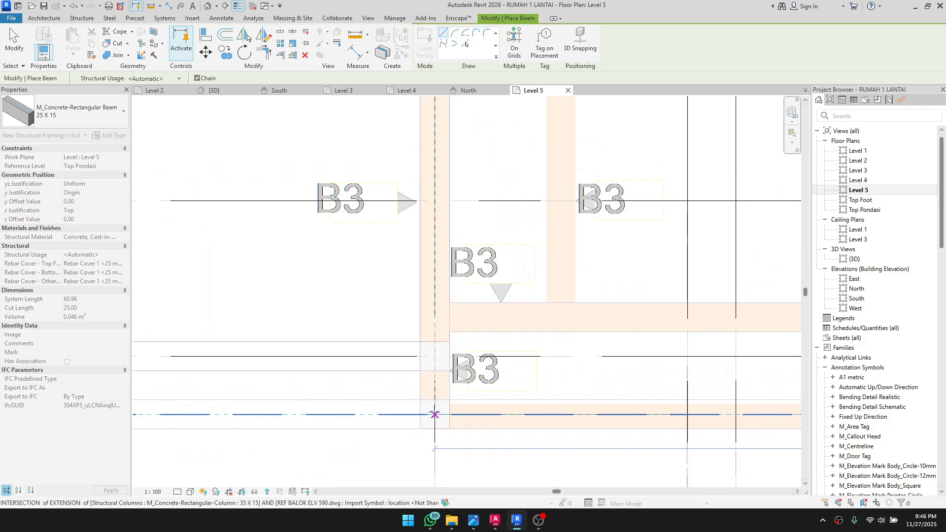
left_click(434, 414)
Step: Close the 25 X 15 beam loop along grid F from line 12 up to grid 8 and end beam placement
scroll(433, 265, "down", 2)
scroll(302, 317, "down", 2)
middle_click_drag(433, 265, 320, 356)
scroll(325, 457, "down", 1)
middle_click_drag(338, 400, 339, 350)
scroll(336, 212, "up", 1)
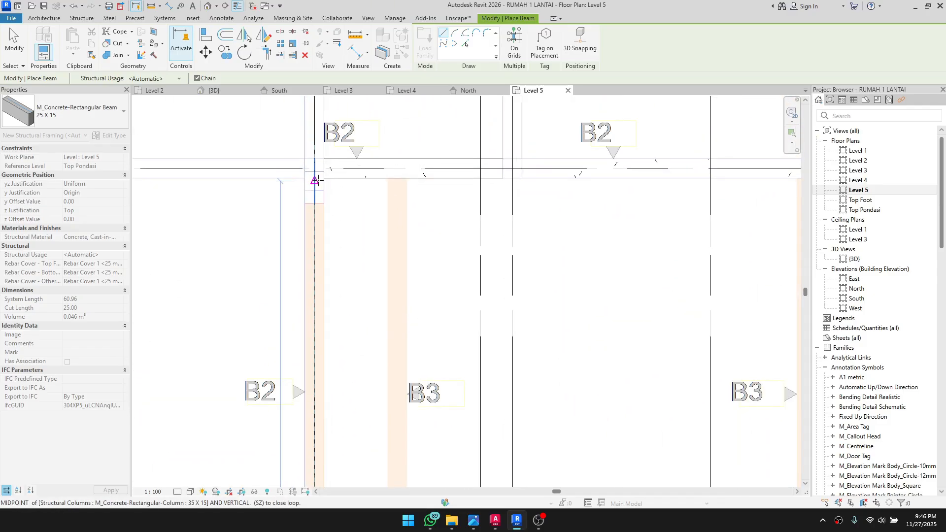
scroll(290, 167, "down", 1)
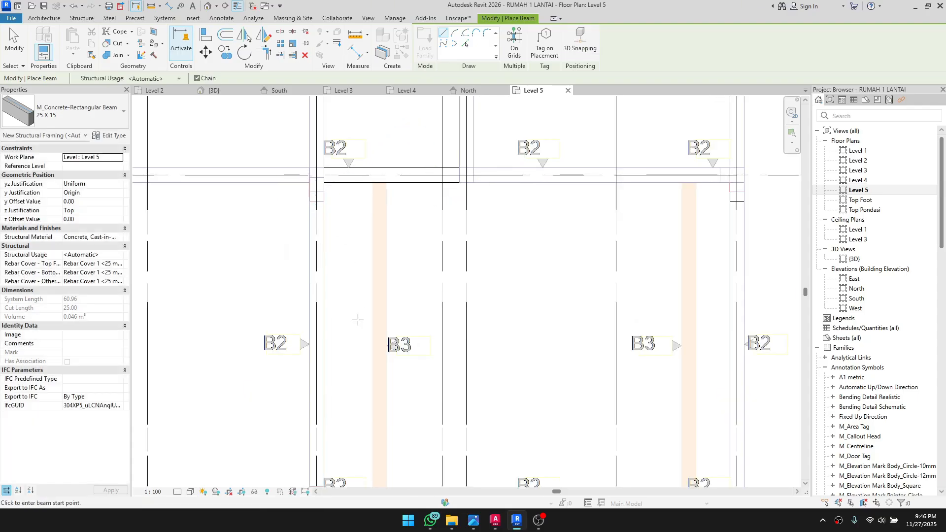
key("Escape")
key("Escape")
Step: Place a 20 X 15 beam along the vertical B3 strip beside grid F, from the grid 8 beam to the horizontal B3 strip above grid 11
left_click(40, 41)
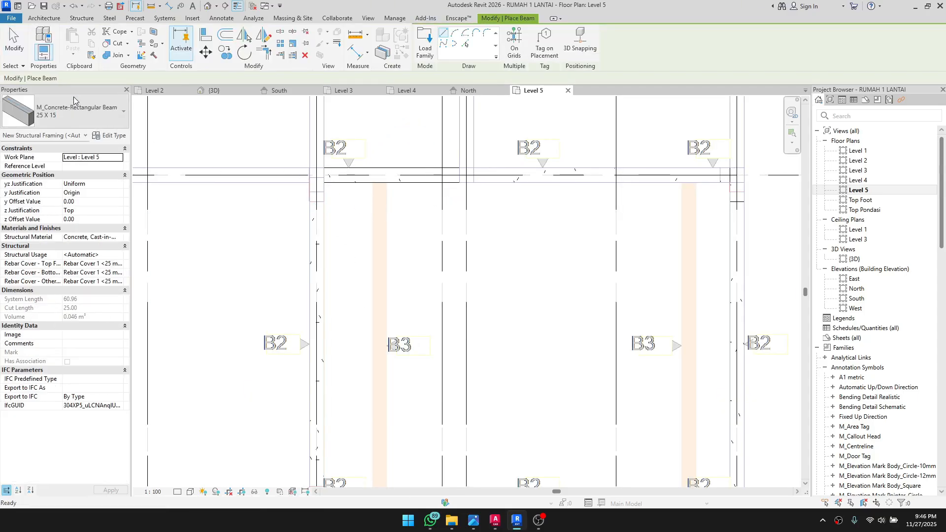
left_click(73, 111)
left_click(63, 167)
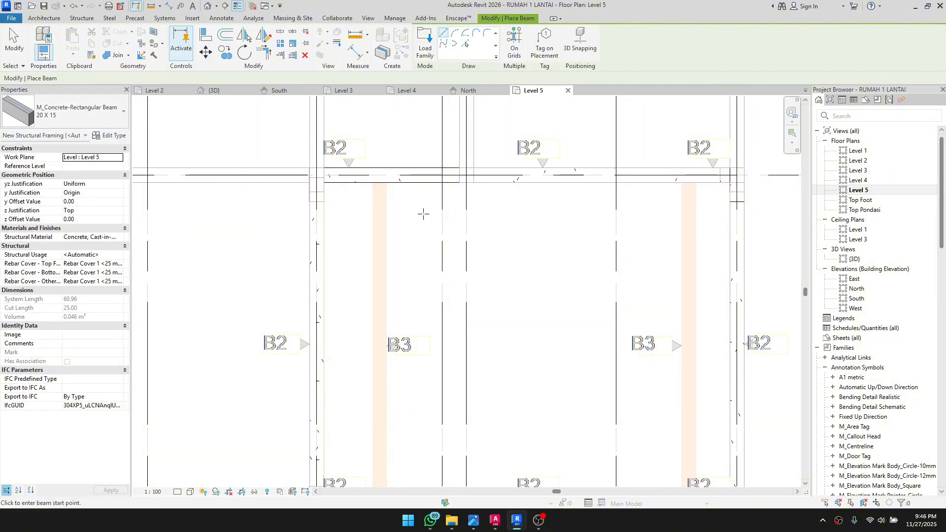
scroll(409, 197, "up", 2)
left_click(354, 167)
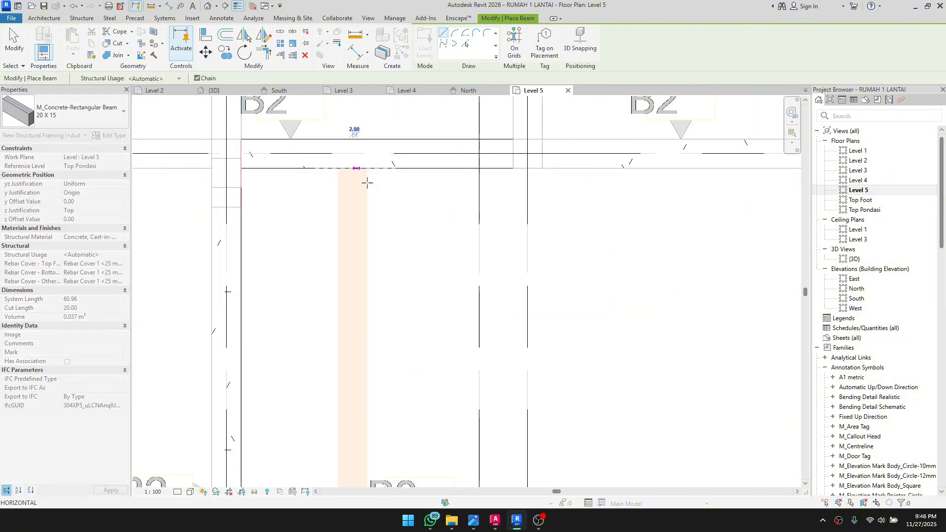
scroll(369, 315, "down", 4)
scroll(370, 326, "up", 1)
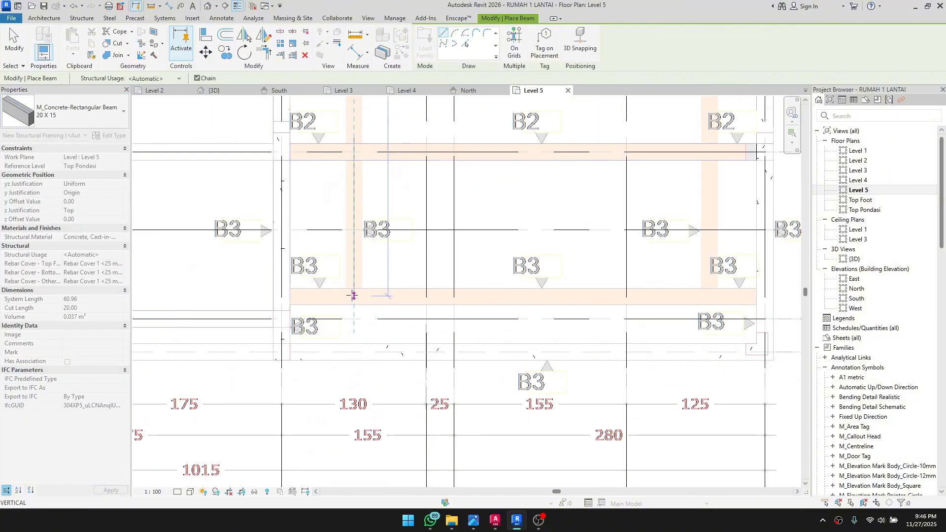
scroll(289, 293, "up", 3)
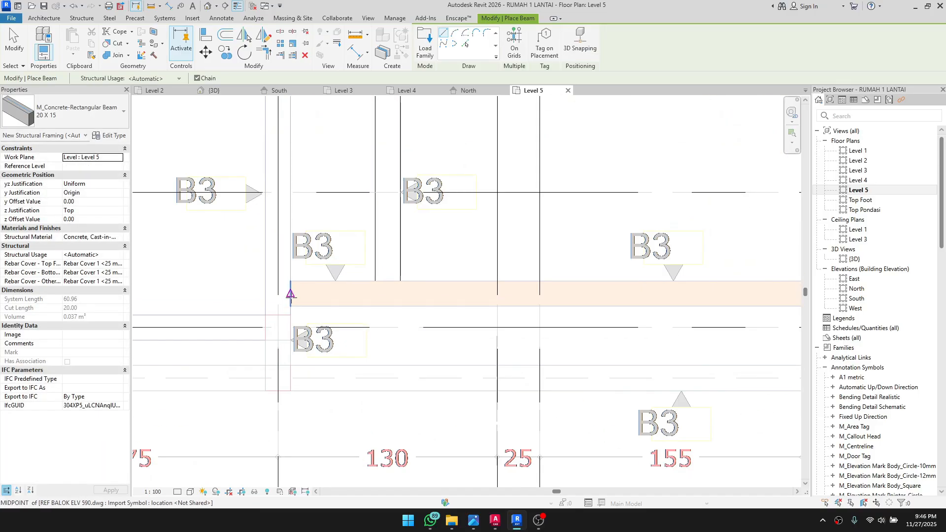
Step: Place a 20 X 15 beam along the horizontal B3 strip above grid 11, from the grid F beam to the grid J beam
scroll(542, 312, "down", 1)
middle_click_drag(789, 314, 485, 323)
scroll(532, 316, "down", 1)
scroll(583, 309, "up", 1)
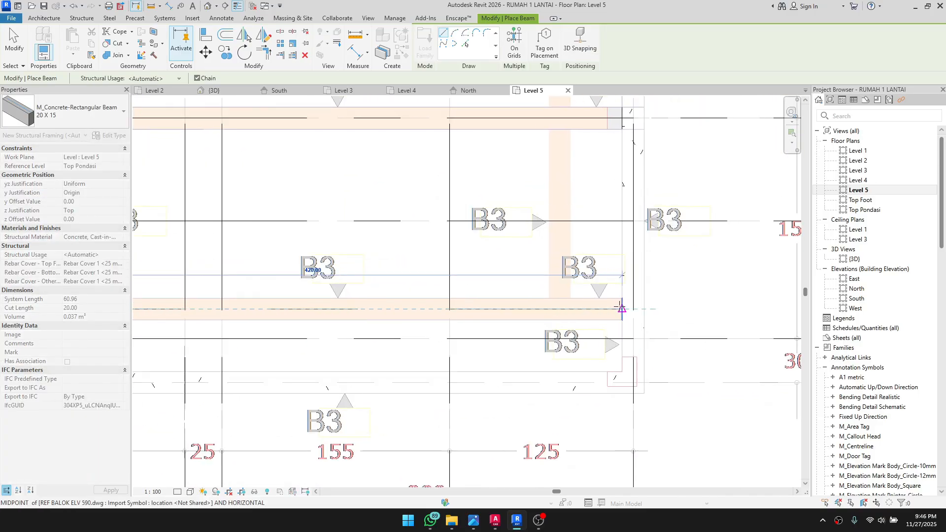
key("Escape")
key("Escape")
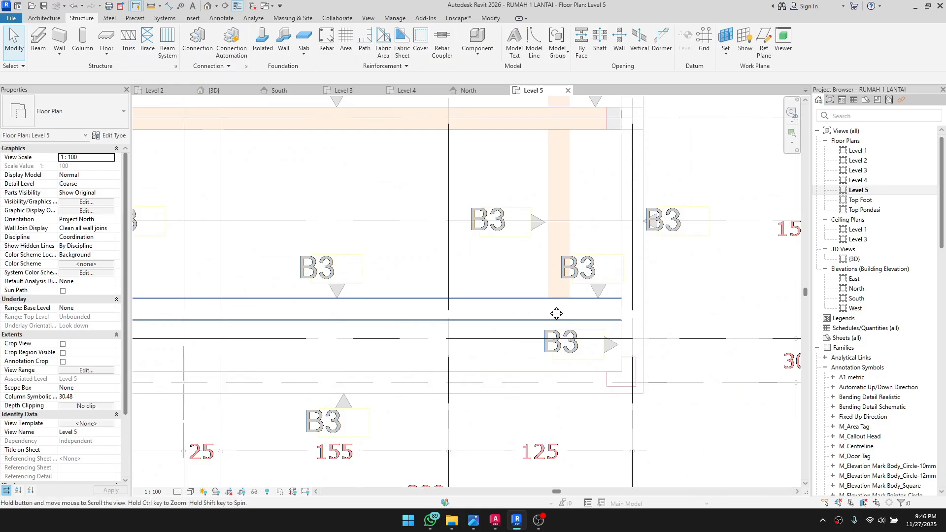
Step: Start another 20 X 15 beam like the horizontal B3 beam for the vertical B3 strip beside grid J
middle_click_drag(560, 292, 550, 313)
scroll(547, 314, "down", 1)
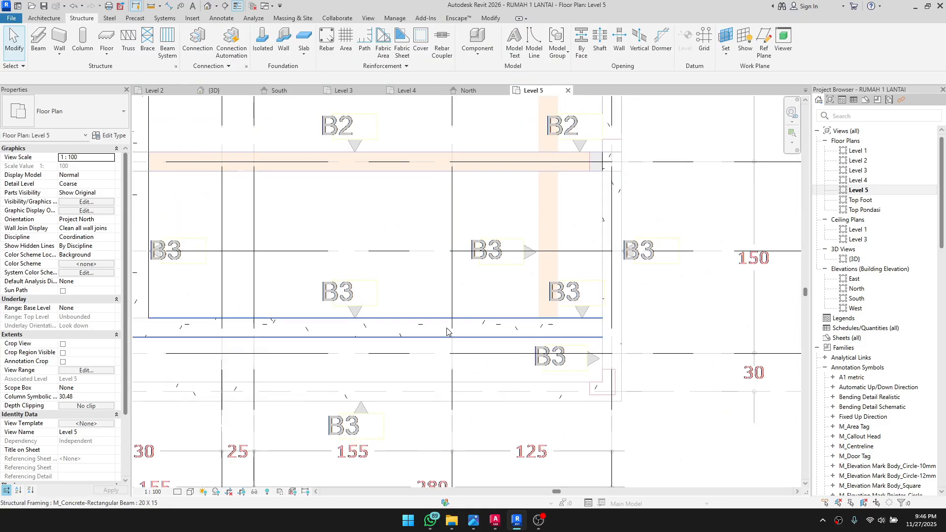
left_click(487, 320)
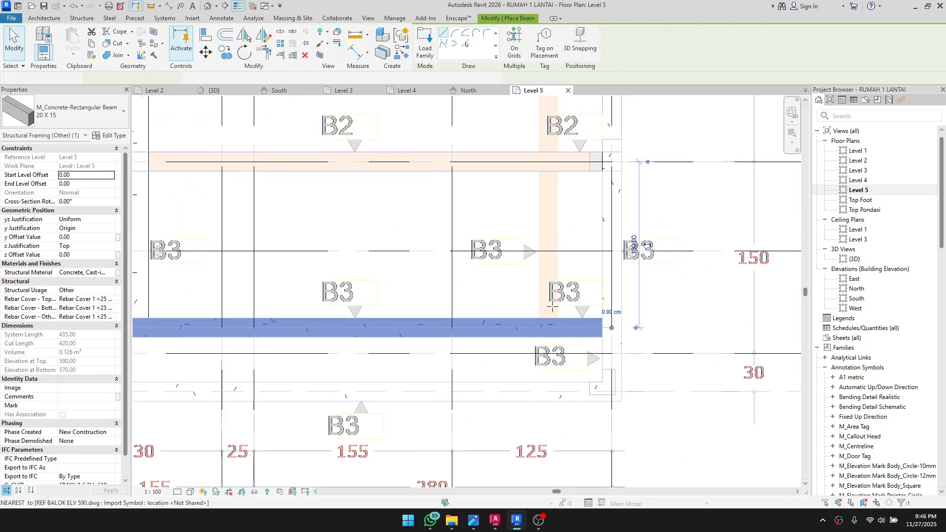
Step: Draw a 20 x 15 concrete beam along the B3 reference between grids I and J, from the lower B3 beam up to grid 8
scroll(552, 307, "up", 1)
left_click(546, 321)
scroll(545, 236, "down", 2)
middle_click_drag(536, 158, 494, 305)
middle_click_drag(498, 192, 481, 394)
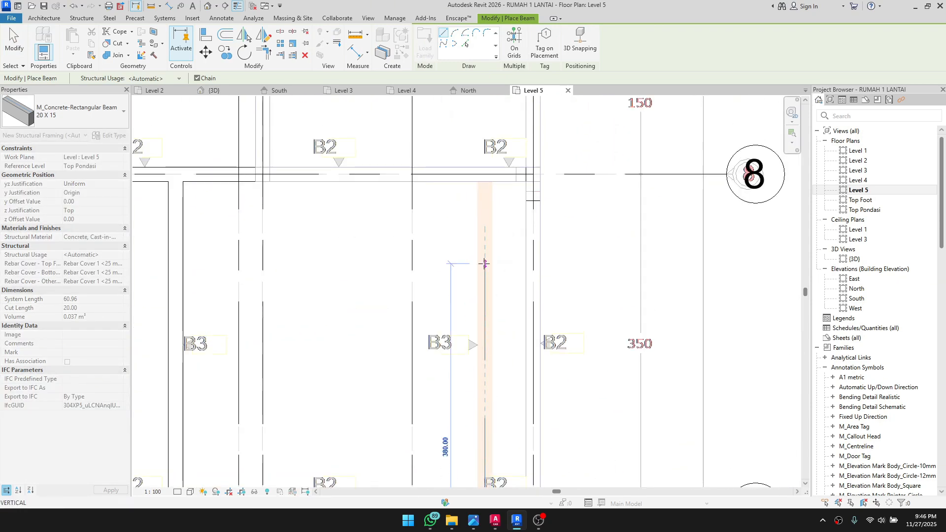
middle_click_drag(485, 212, 482, 274)
scroll(482, 261, "up", 1)
left_click(481, 246)
scroll(426, 335, "down", 1)
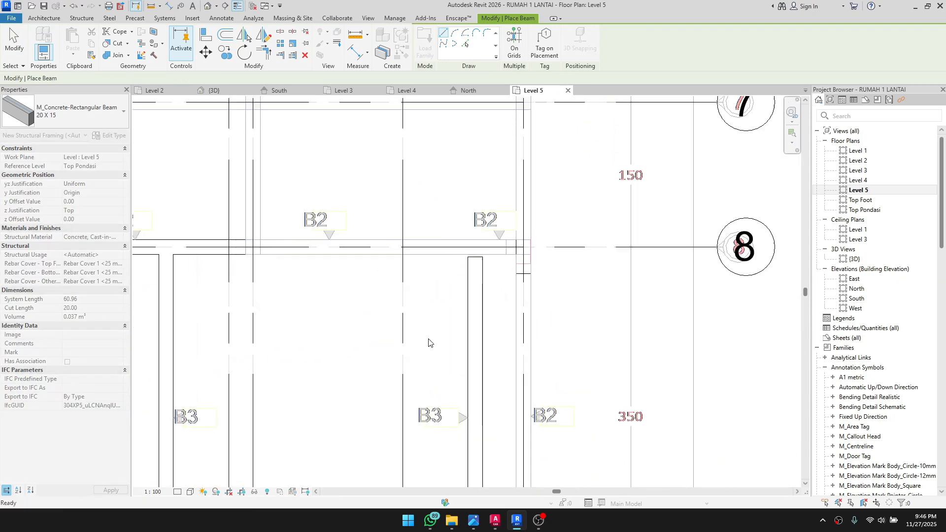
key("Escape")
key("Escape")
Step: Stretch the upper end of the new vertical B3 beam to the beam on grid 8
scroll(470, 246, "up", 2)
left_click(469, 273)
scroll(468, 269, "up", 4)
left_click_drag(467, 271, 467, 249)
key("Escape")
Step: Create a similar 20 x 15 concrete beam along grid 9 from grid F to grid J on Level 5
scroll(464, 293, "down", 6)
left_click(463, 332)
middle_click_drag(463, 333, 478, 280)
key("c")
key("s")
middle_click_drag(348, 454, 481, 254)
scroll(262, 359, "up", 3)
scroll(430, 347, "down", 3)
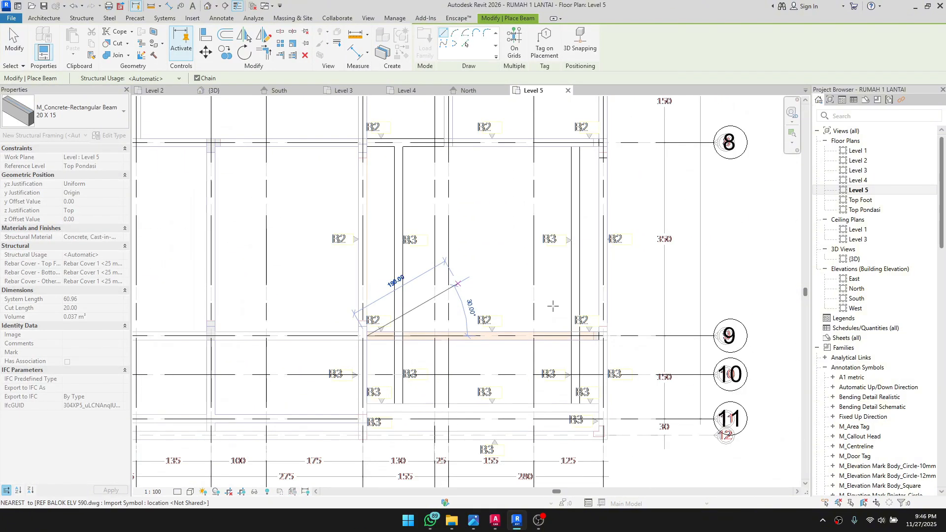
scroll(582, 325, "up", 3)
left_click(616, 351)
scroll(501, 360, "down", 3)
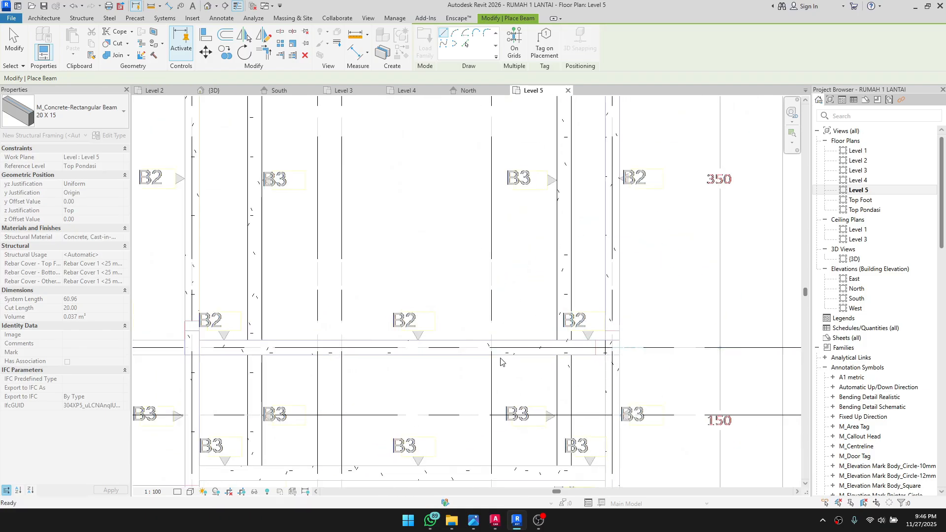
key("Escape")
key("Escape")
scroll(527, 328, "down", 3)
scroll(549, 285, "down", 3)
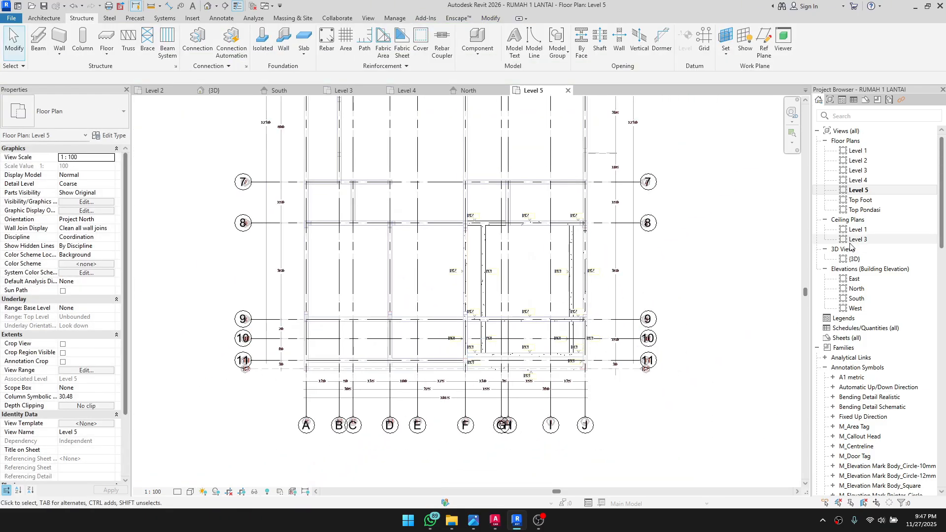
Step: Open the 3D view and examine the upper beam framing from several angles
double_click(878, 261)
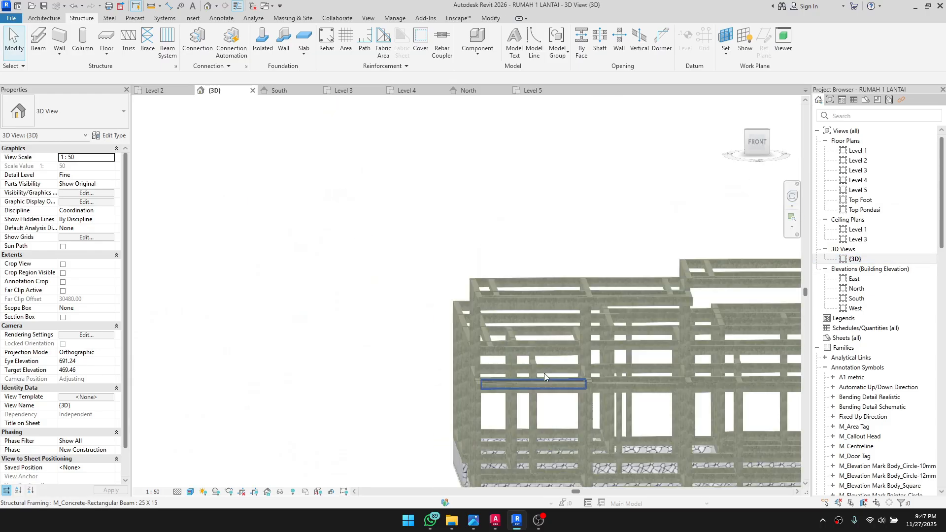
scroll(544, 373, "down", 3)
middle_click_drag(656, 352, 621, 404, "shift")
scroll(636, 316, "up", 3)
middle_click_drag(522, 361, 739, 315, "shift")
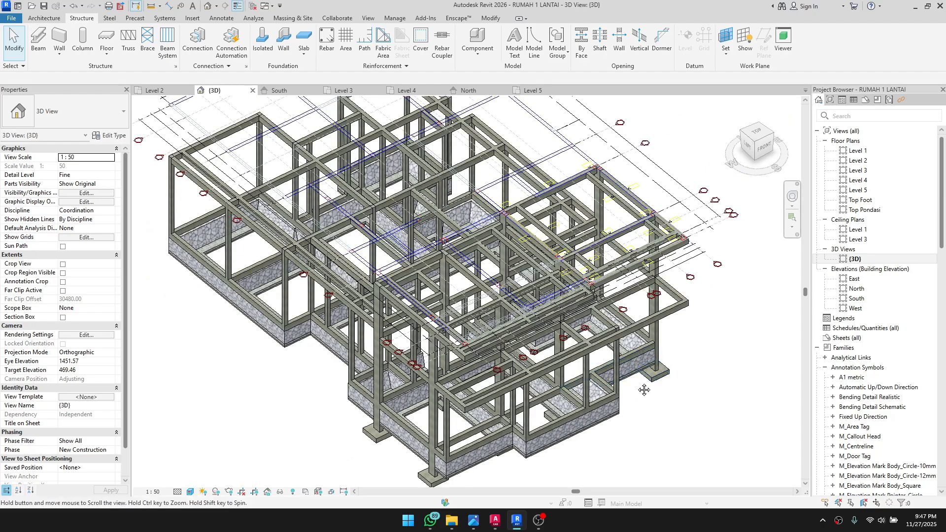
middle_click_drag(644, 389, 575, 454, "shift")
scroll(609, 353, "up", 2)
scroll(608, 356, "down", 3)
middle_click_drag(601, 365, 520, 488, "shift")
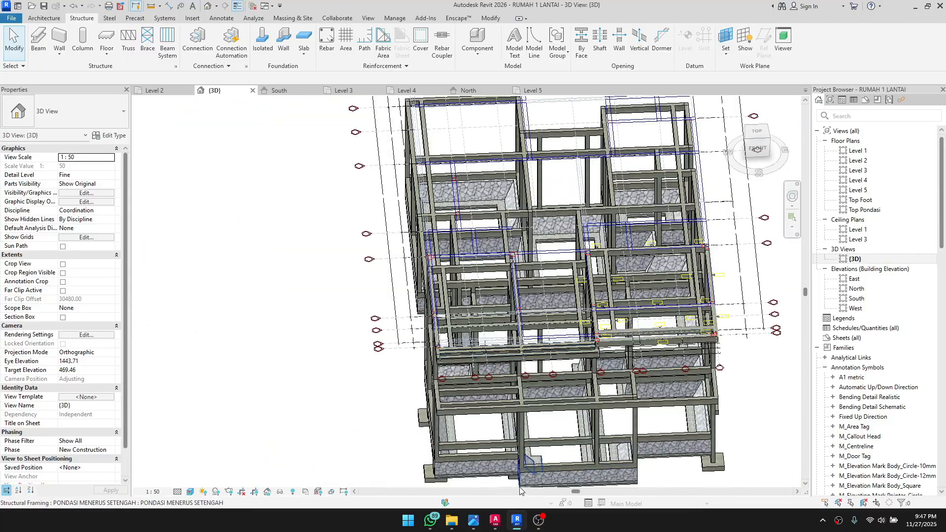
Step: Switch to AutoCAD and review the elevation +590 and +350 beam plans in the RUMAH 1 LANTAI drawing
left_click(495, 522)
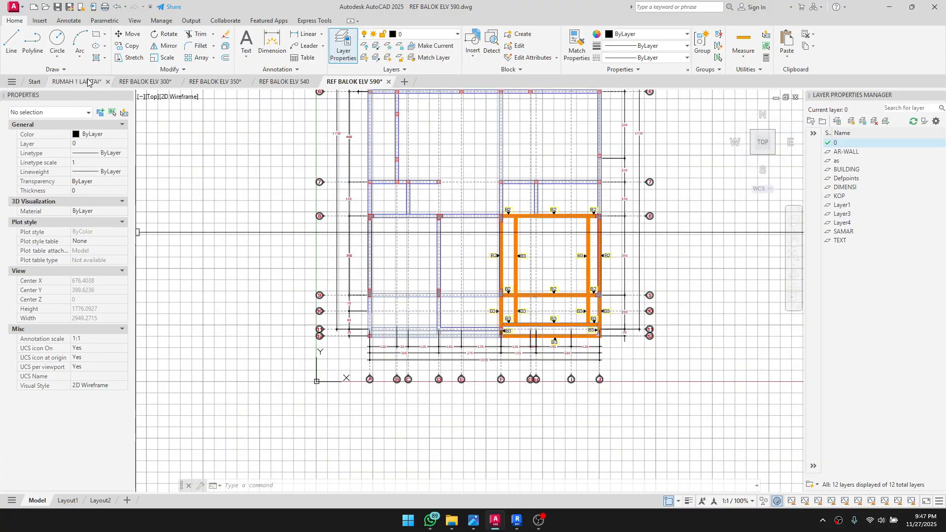
left_click(88, 81)
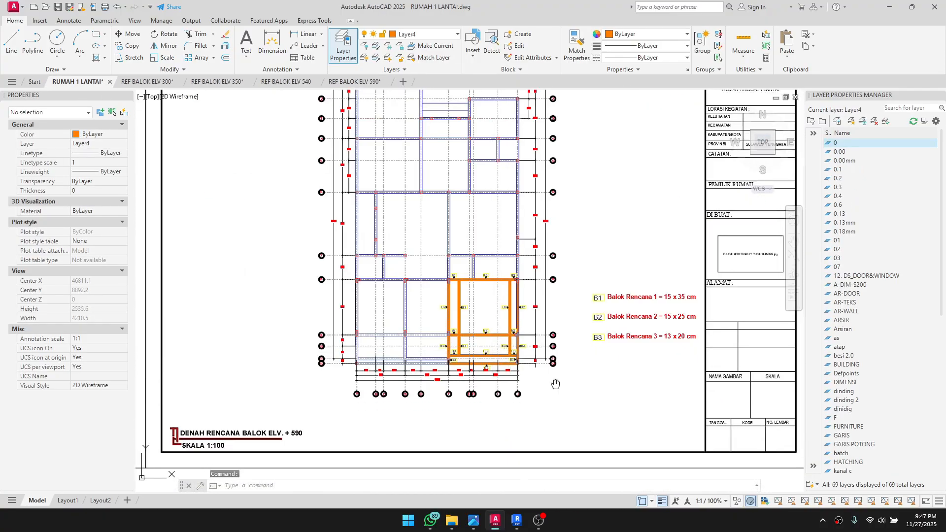
middle_click_drag(496, 390, 303, 343)
scroll(303, 343, "down", 2)
middle_click_drag(309, 403, 602, 390)
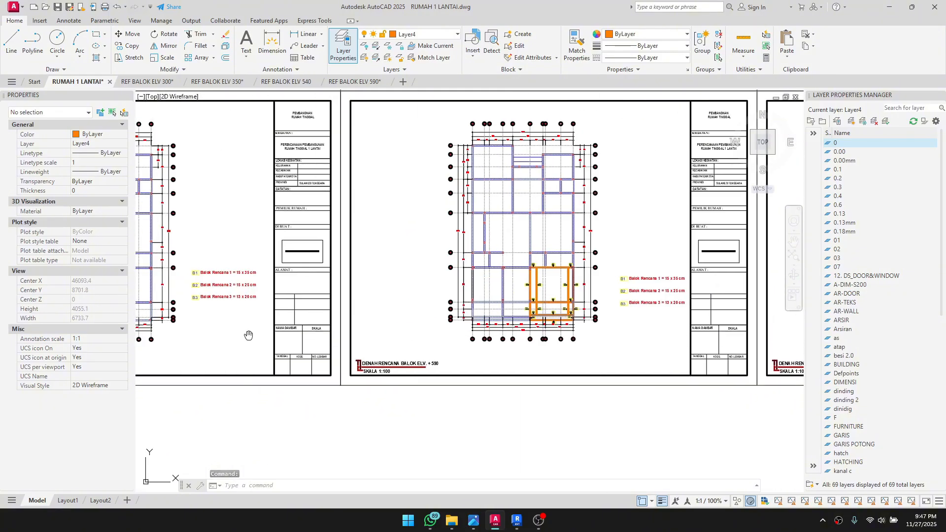
middle_click_drag(249, 336, 621, 360)
middle_click_drag(363, 378, 710, 354)
scroll(488, 315, "up", 1)
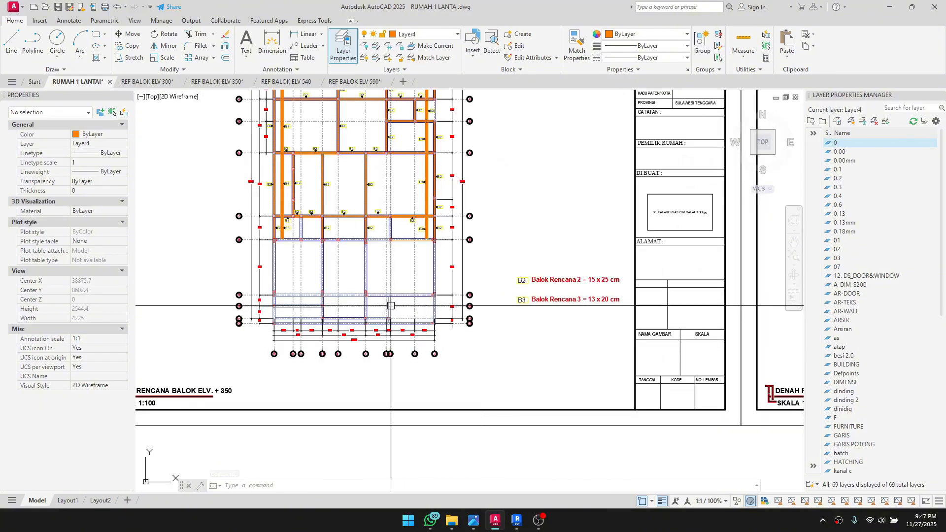
Step: Examine the beam tags on the elevation +300 plan around grids F to J and 9 to 12
scroll(387, 306, "down", 2)
middle_click_drag(377, 307, 599, 299)
scroll(293, 309, "up", 3)
scroll(451, 297, "up", 3)
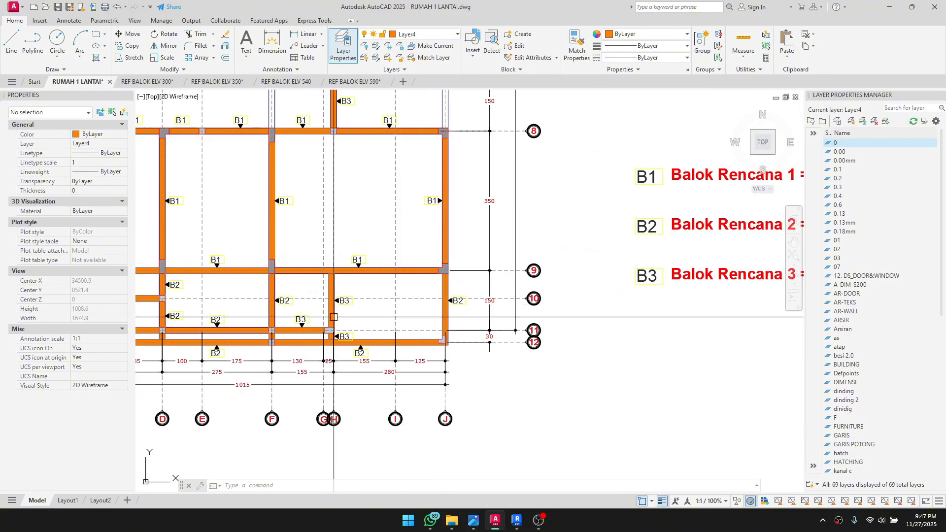
scroll(317, 319, "down", 2)
scroll(320, 319, "up", 3)
middle_click_drag(322, 320, 417, 312)
scroll(418, 311, "down", 5)
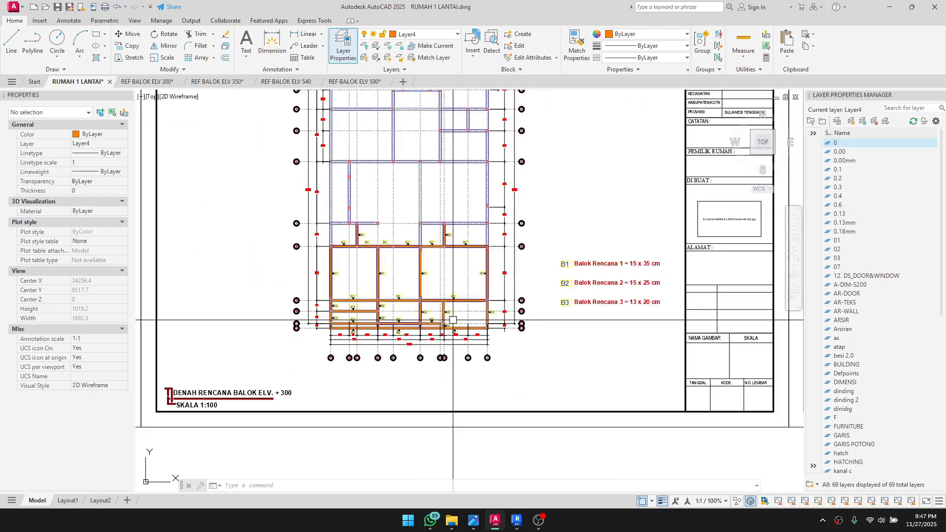
scroll(440, 316, "up", 3)
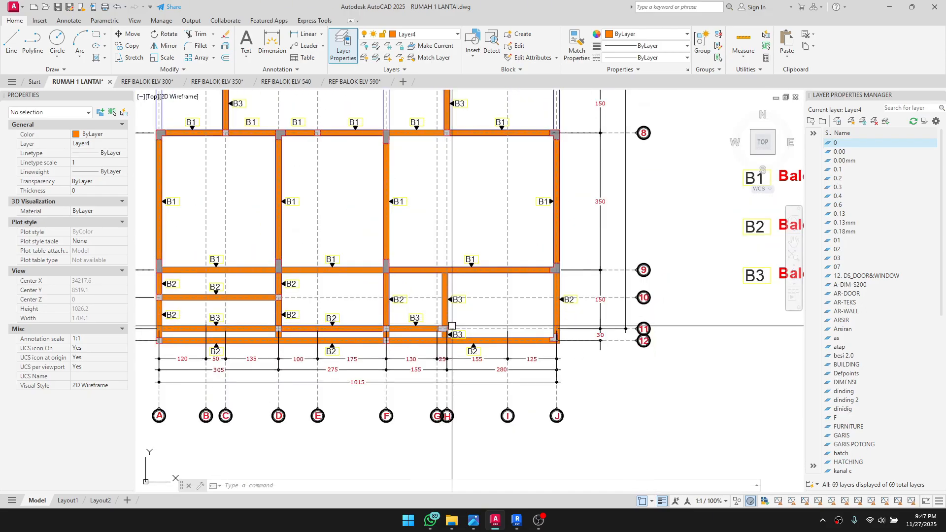
scroll(425, 400, "down", 2)
scroll(439, 359, "up", 5)
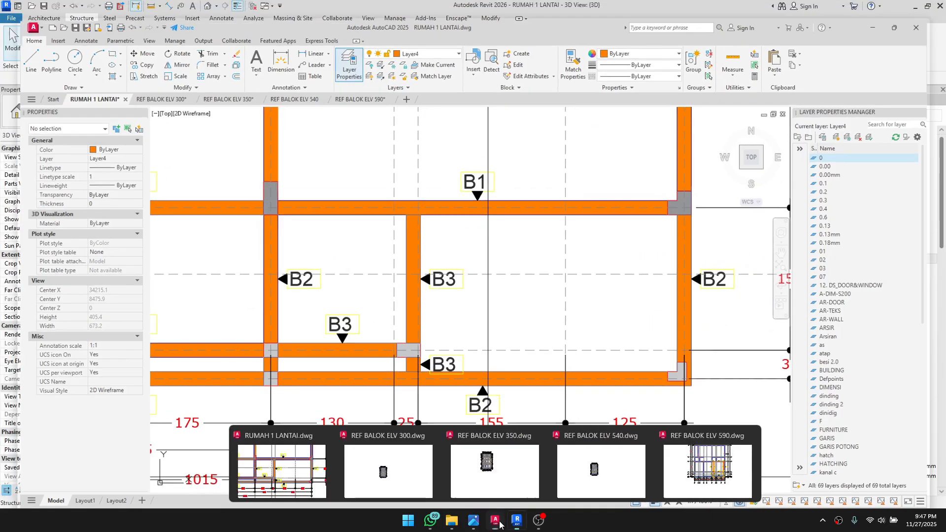
Step: Switch back to Revit and inspect the short 25 x 15 beam at the front of the Level 2 framing in 3D
left_click(515, 523)
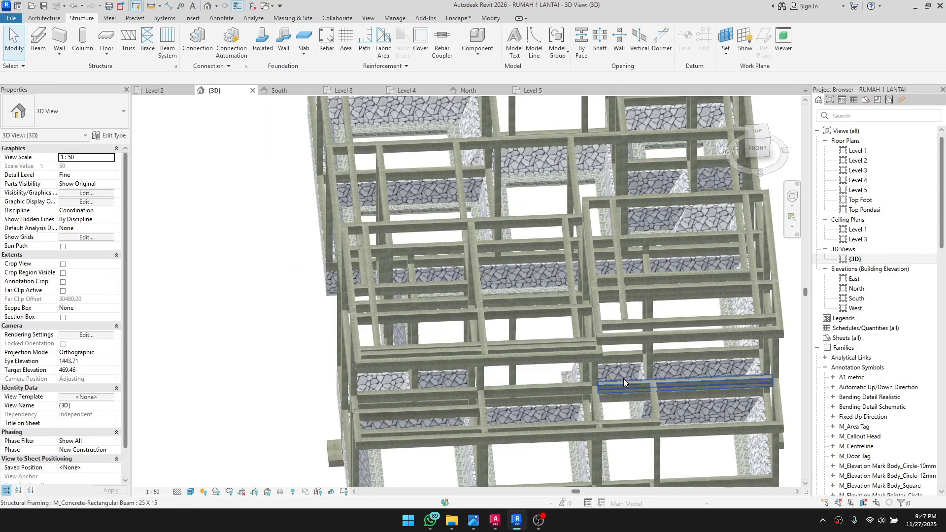
middle_click_drag(624, 383, 644, 520, "shift")
mouse_move(639, 423)
middle_mouse_down("shift")
mouse_move(638, 388)
mouse_move(640, 438)
middle_mouse_up("shift")
scroll(630, 318, "up", 1)
left_click(632, 316)
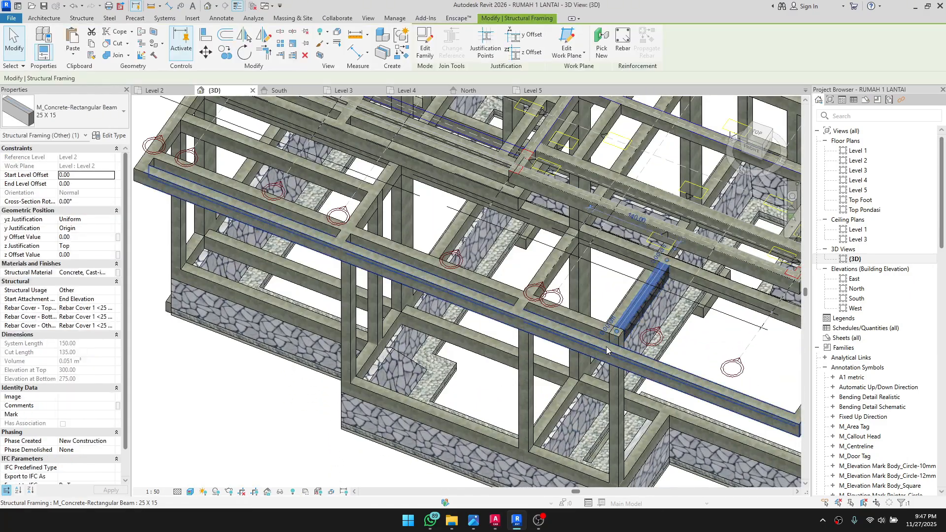
scroll(577, 399, "down", 1)
middle_click_drag(769, 335, 790, 293, "shift")
key("Escape")
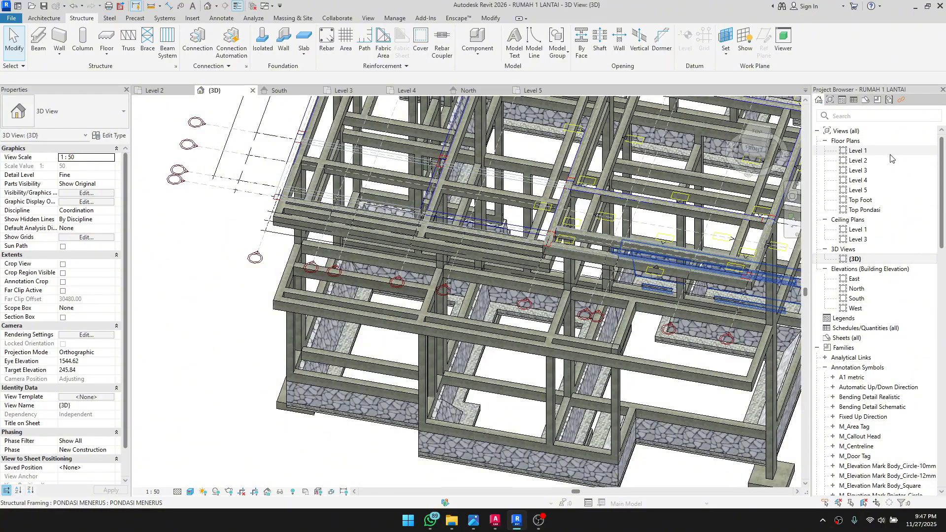
Step: Check the Level 3 and Level 2 floor plans, inspecting the short beam near grids G and H below grid 9
double_click(857, 170)
scroll(463, 402, "down", 2)
middle_click_drag(475, 473, 479, 350)
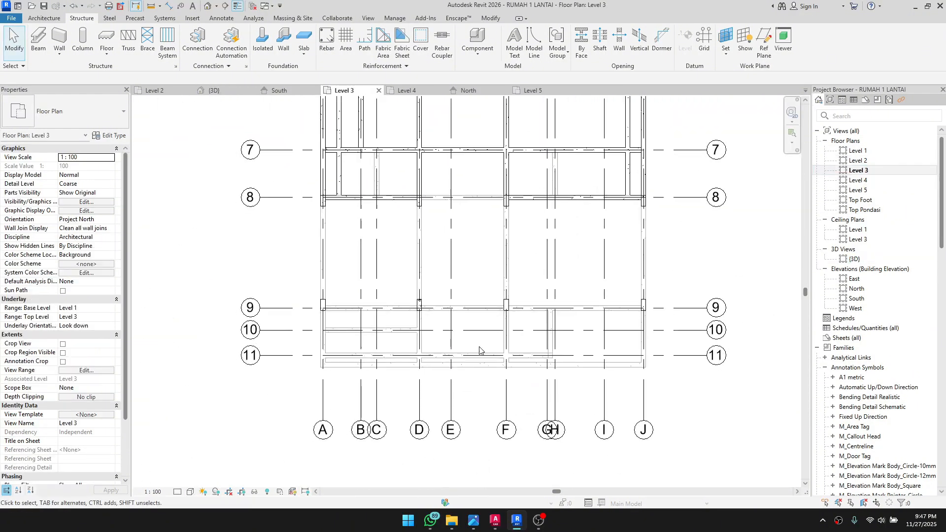
double_click(858, 161)
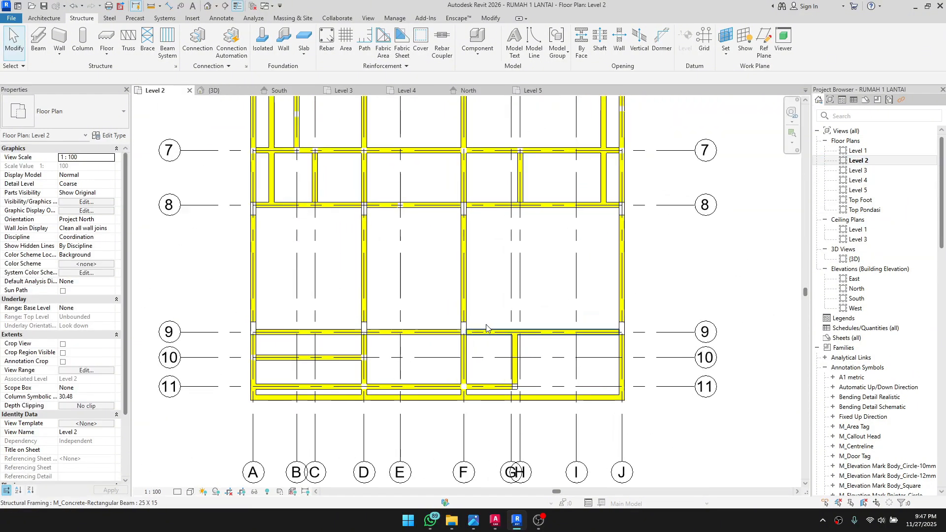
left_click(522, 368)
scroll(517, 373, "up", 5)
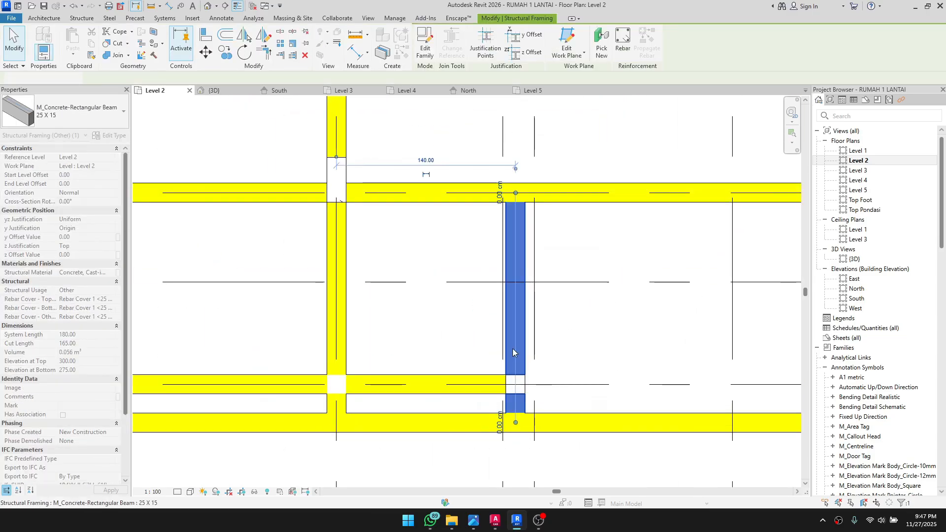
key("Escape")
scroll(522, 350, "down", 5)
scroll(492, 466, "down", 2)
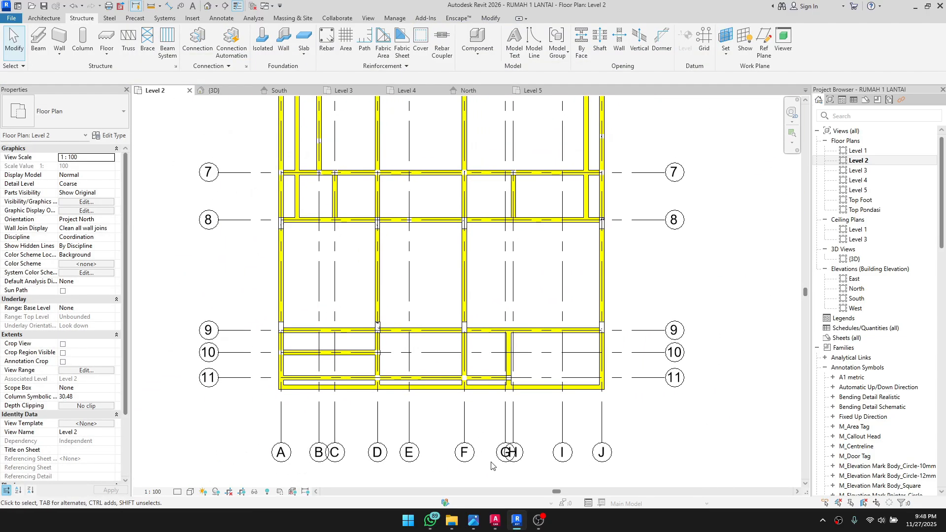
Step: Switch to AutoCAD and compare the beam layouts on the elevation +300, +350 and +540 plans
left_click(494, 520)
scroll(597, 285, "down", 2)
scroll(597, 286, "up", 2)
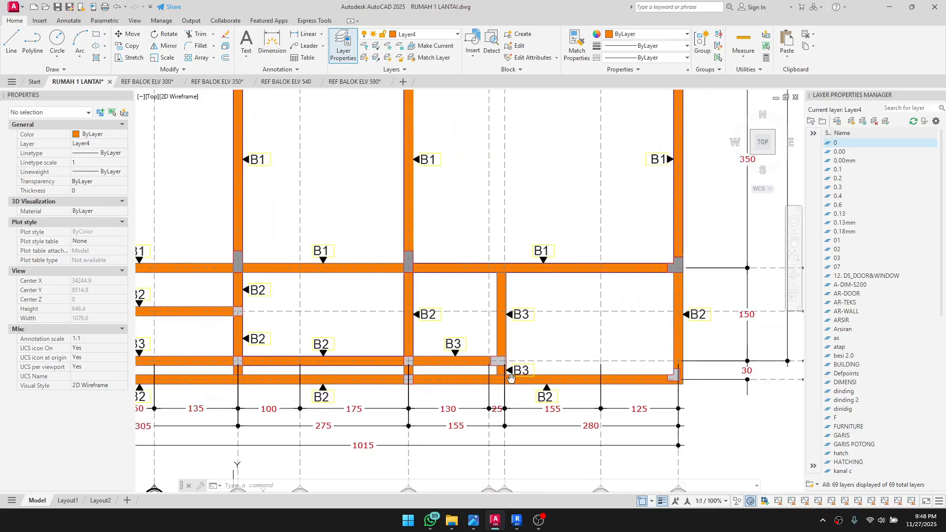
scroll(597, 286, "down", 8)
scroll(459, 343, "up", 5)
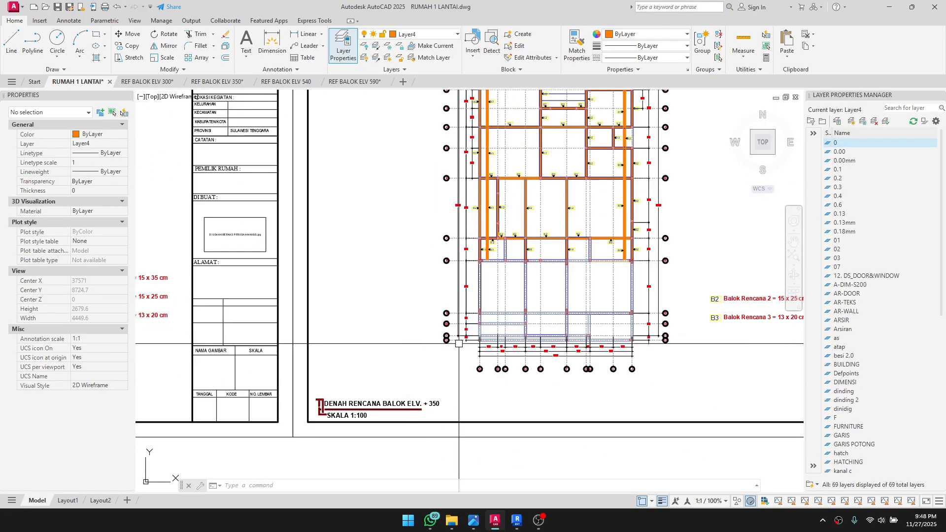
scroll(584, 336, "down", 4)
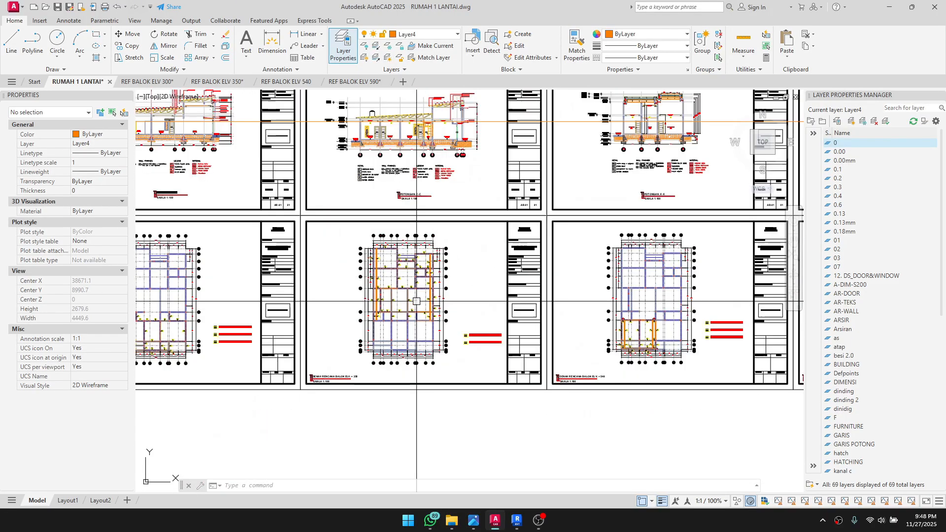
scroll(409, 340, "up", 8)
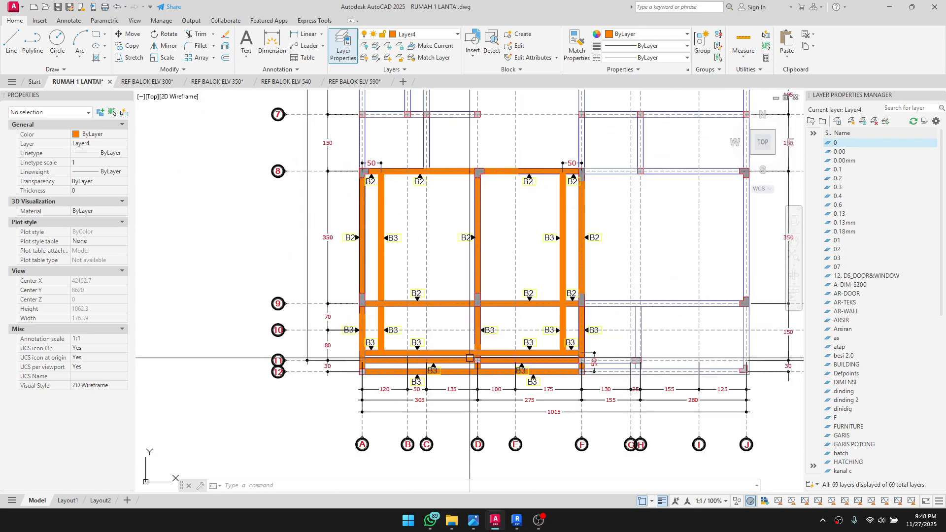
scroll(455, 430, "down", 4)
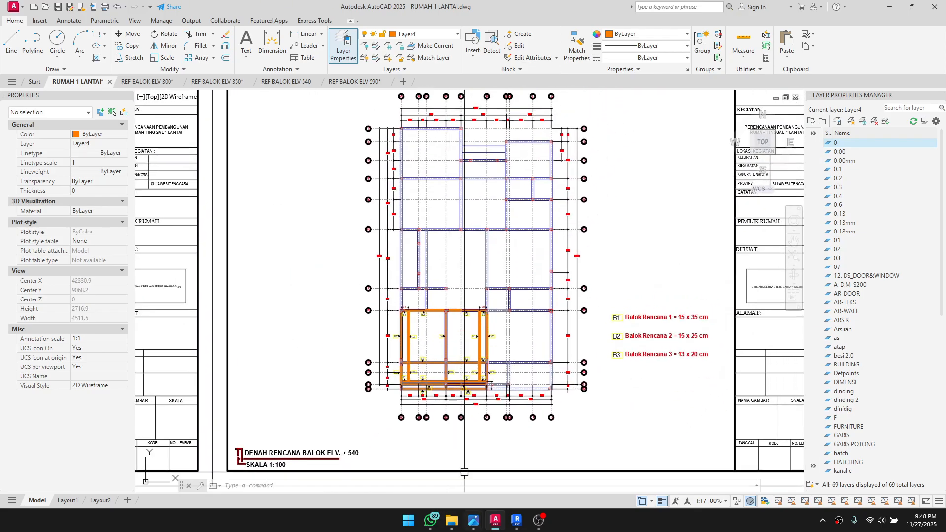
Step: Return to Revit and review the beam layouts on the Level 4 and Level 5 floor plans
left_click(514, 522)
scroll(453, 404, "down", 3)
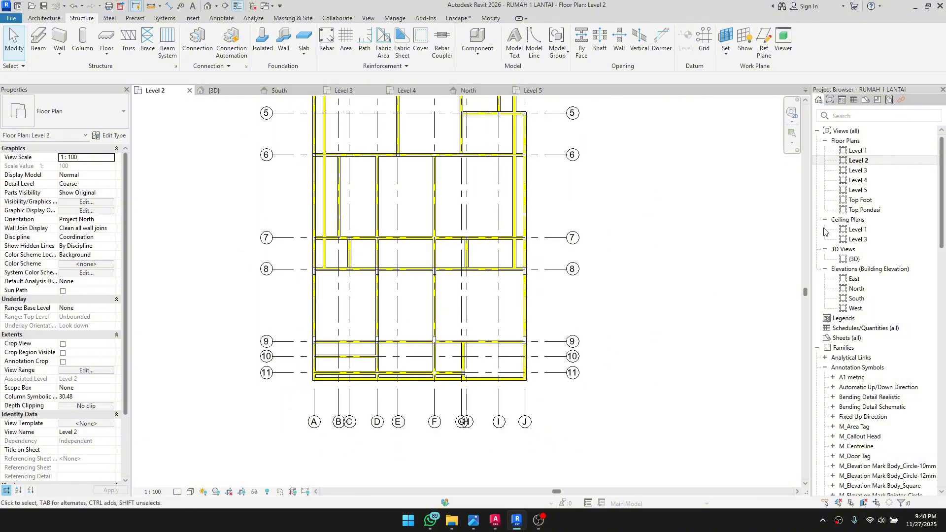
double_click(868, 181)
scroll(552, 350, "down", 2)
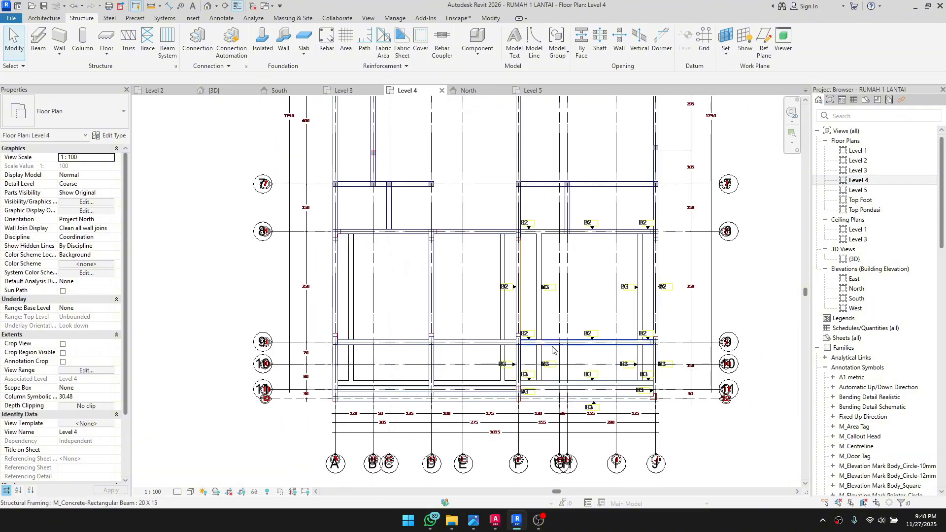
middle_click_drag(562, 289, 520, 311)
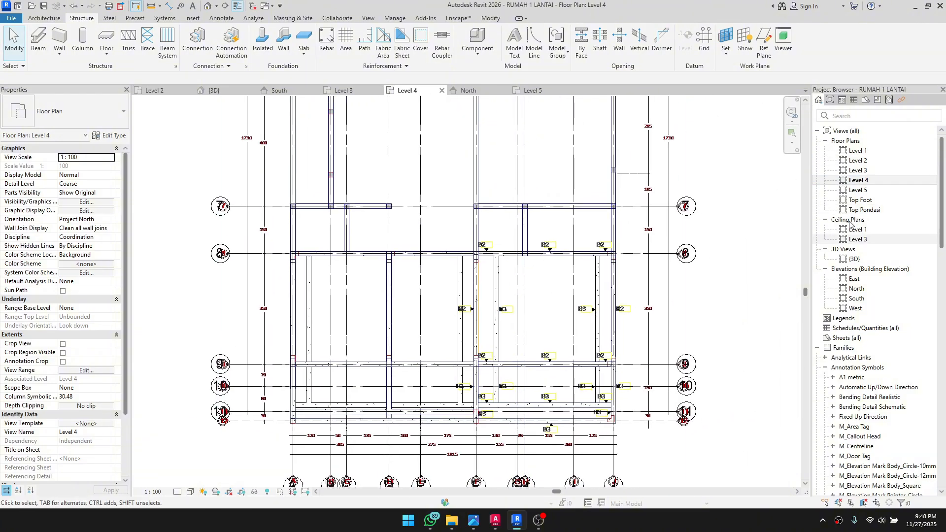
double_click(883, 191)
scroll(443, 320, "up", 3)
scroll(561, 389, "down", 4)
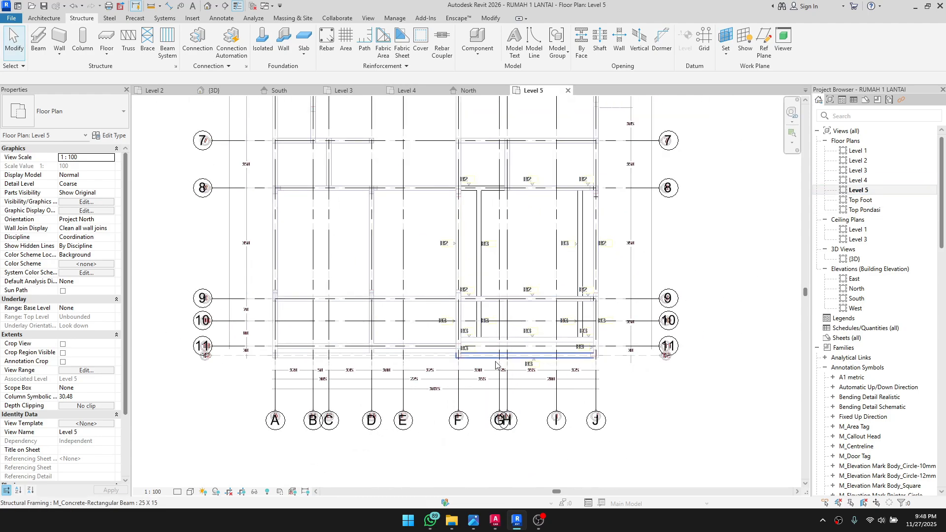
Step: Open the 3D view and delete the imported REF BALOK ELV 590.dwg beam plan from Level 5
key("d")
scroll(510, 375, "down", 2)
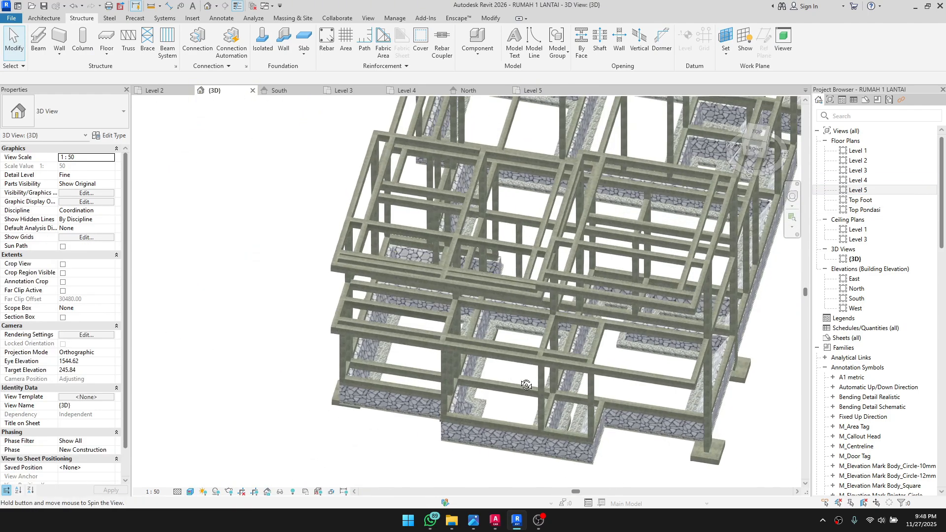
middle_click_drag(685, 352, 596, 296, "shift")
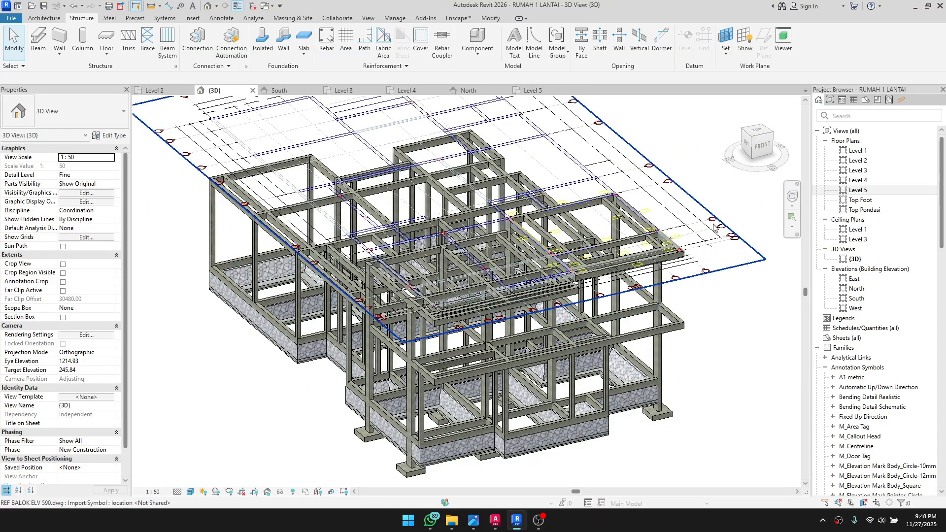
left_click(713, 227)
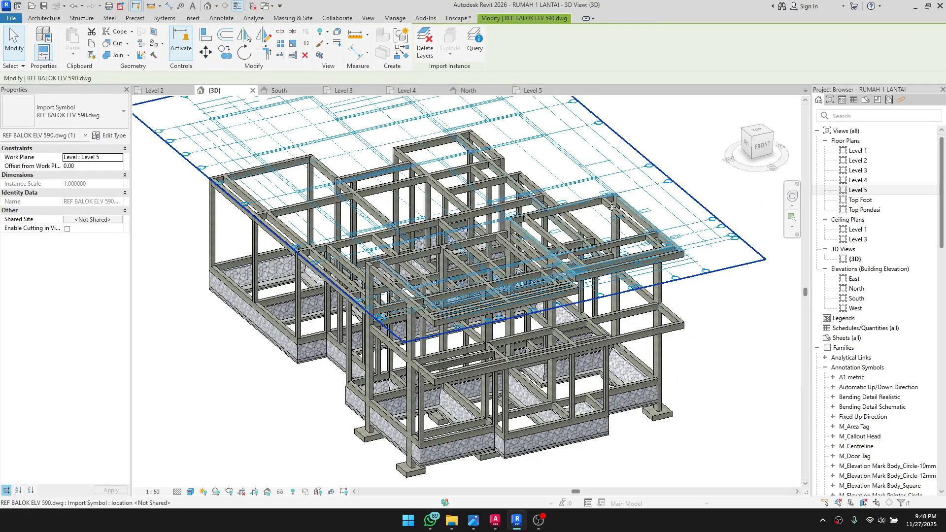
middle_click_drag(612, 207, 703, 317, "shift")
key("Delete")
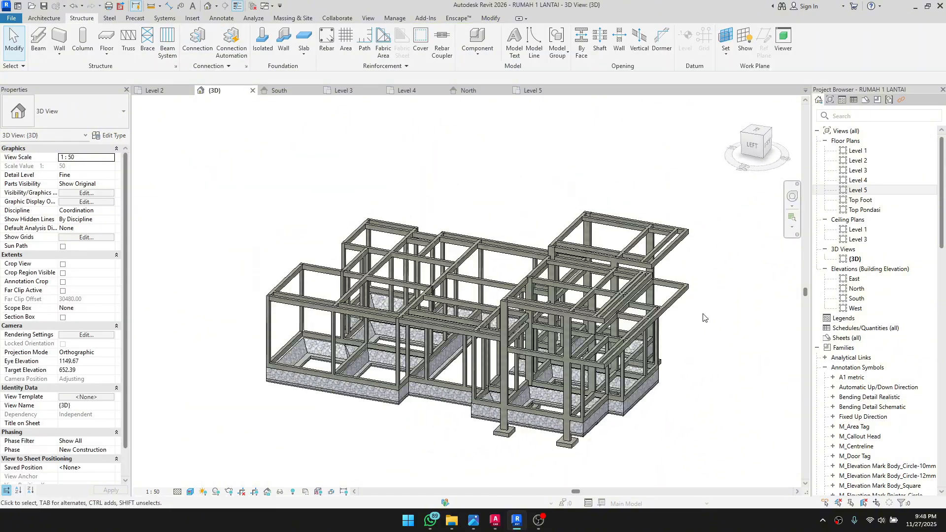
Step: Inspect the concrete beam framing in 3D from several sides, checking the upper front beams' properties
scroll(703, 317, "up", 3)
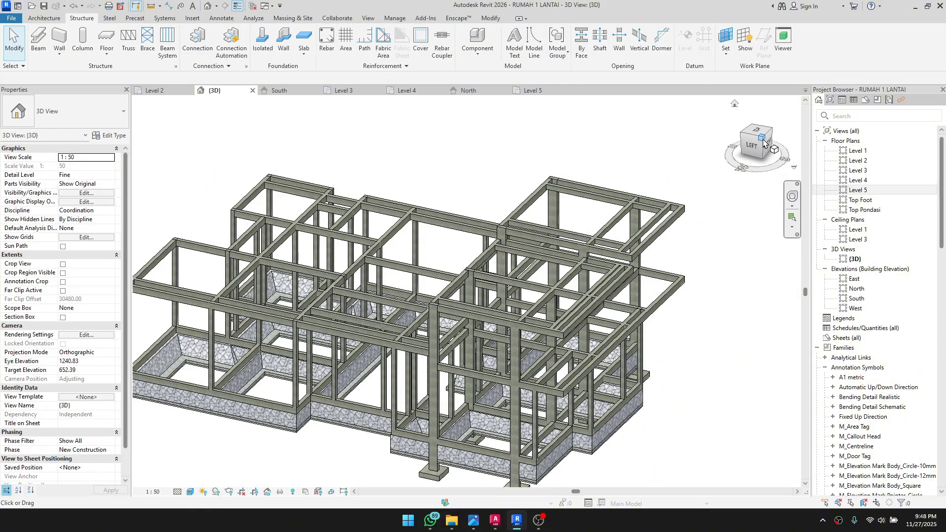
left_click(762, 139)
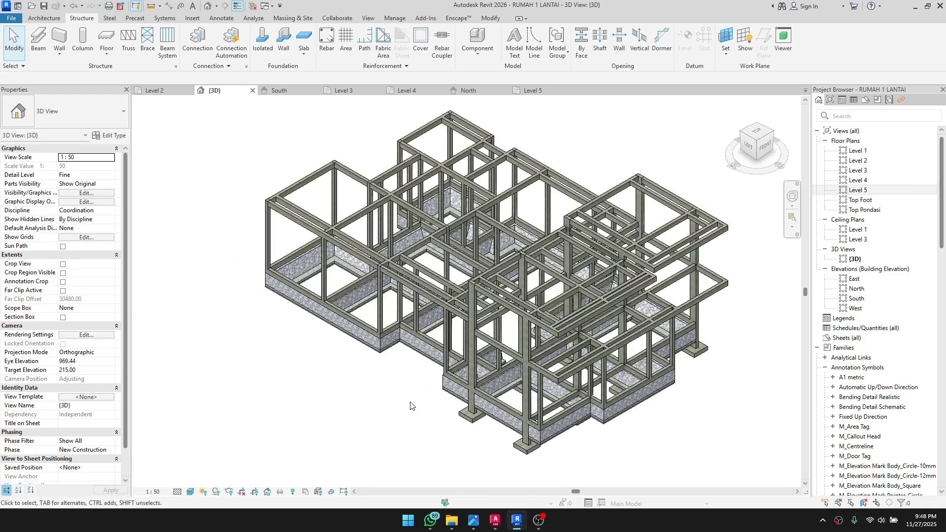
middle_click_drag(410, 405, 329, 396, "shift")
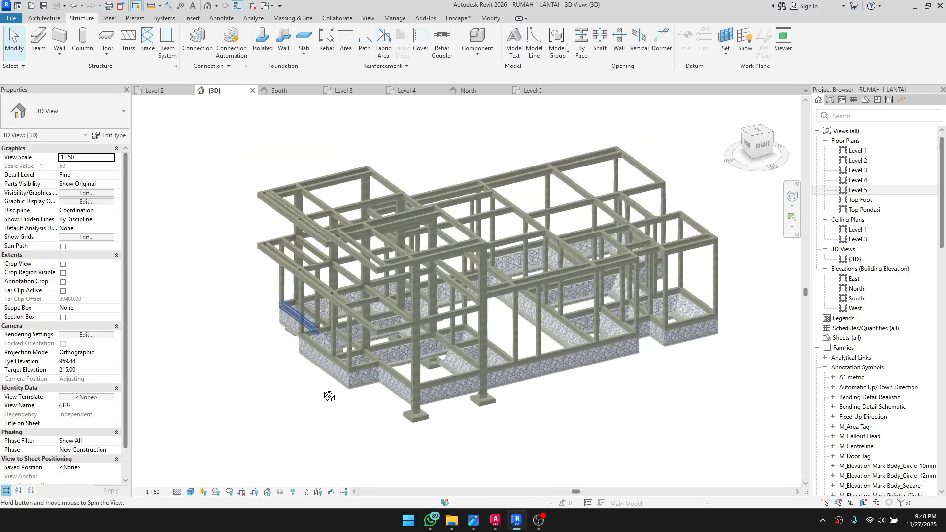
scroll(291, 229, "up", 5)
left_click(367, 284)
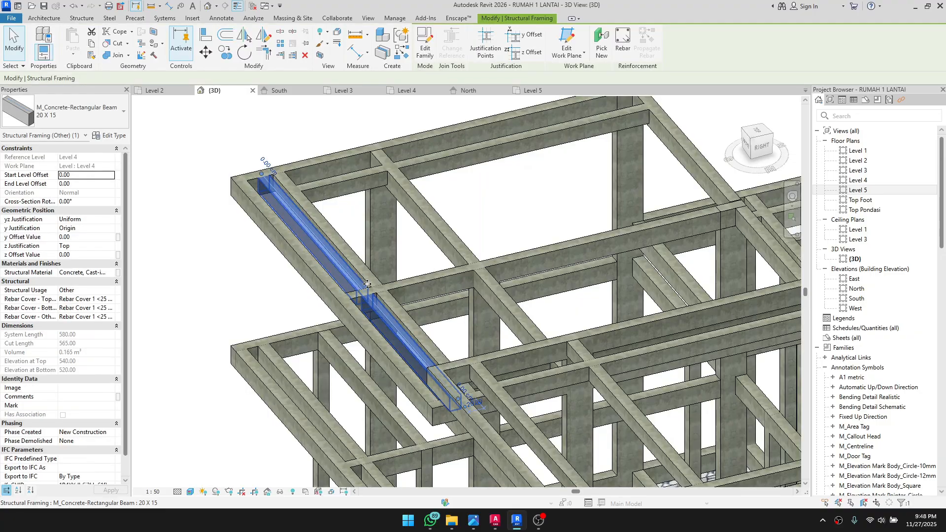
key("Escape")
scroll(428, 391, "down", 1)
middle_click_drag(427, 391, 552, 281, "shift")
scroll(424, 253, "down", 2)
scroll(491, 257, "down", 2)
middle_click_drag(490, 258, 468, 345, "shift")
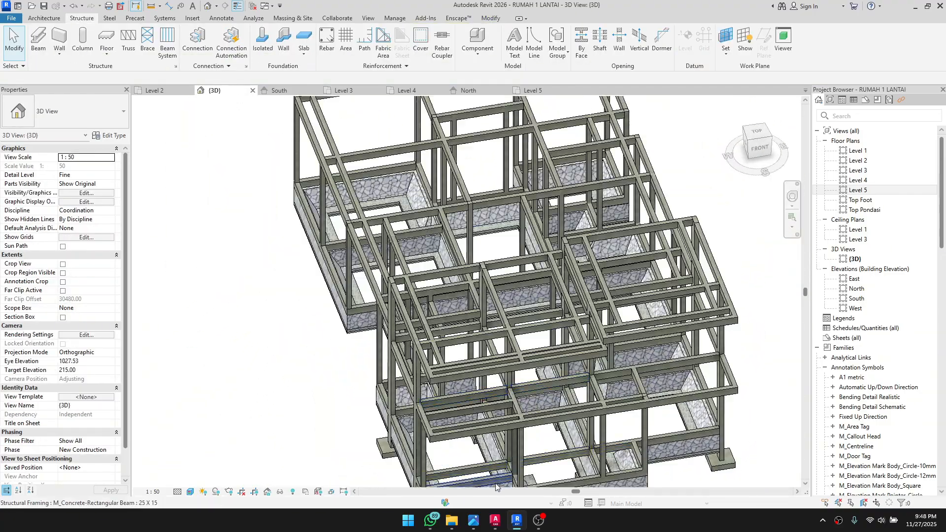
Step: Switch to AutoCAD and locate the concrete slab plan titled DENAH RENCANA DAK BETON
left_click(499, 523)
scroll(493, 241, "down", 4)
scroll(697, 316, "up", 2)
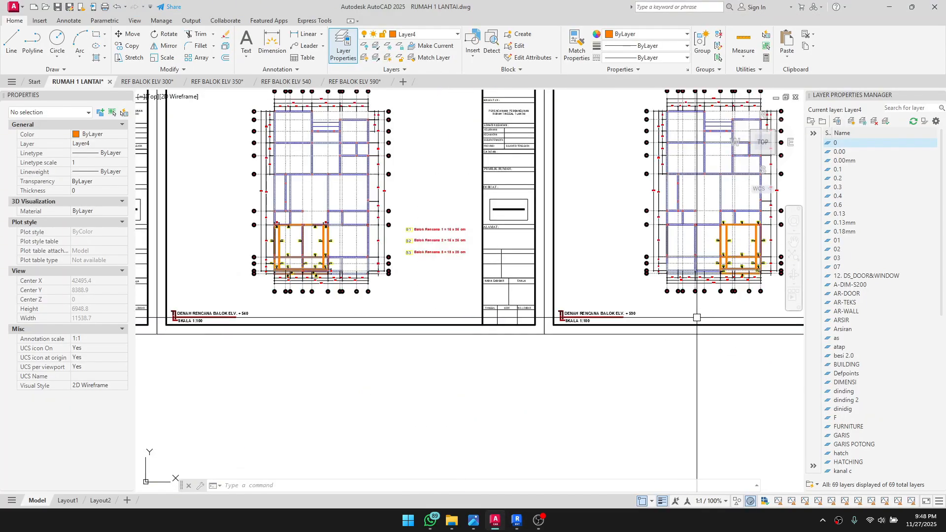
middle_click_drag(779, 251, 679, 305)
middle_click_drag(783, 309, 483, 312)
middle_click_drag(733, 315, 603, 317)
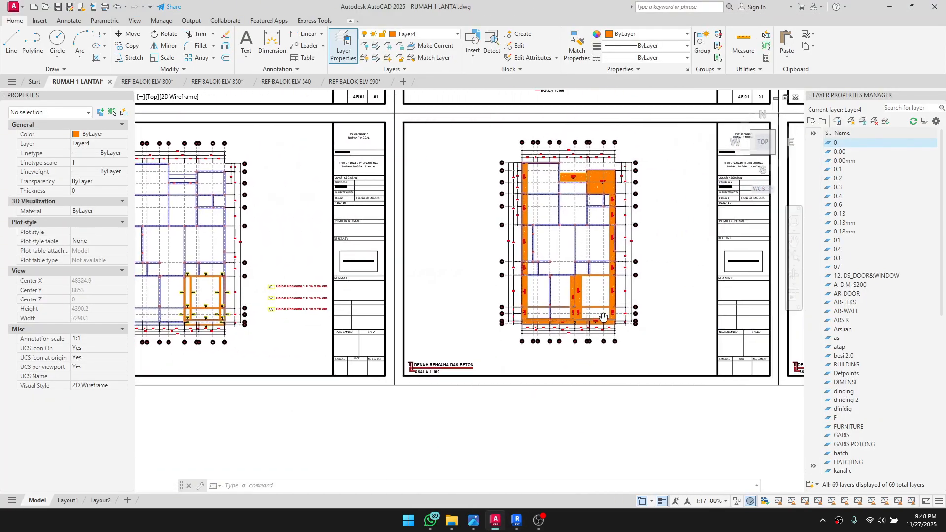
scroll(592, 316, "up", 4)
scroll(530, 329, "up", 6)
scroll(530, 329, "down", 4)
middle_click_drag(418, 414, 570, 265)
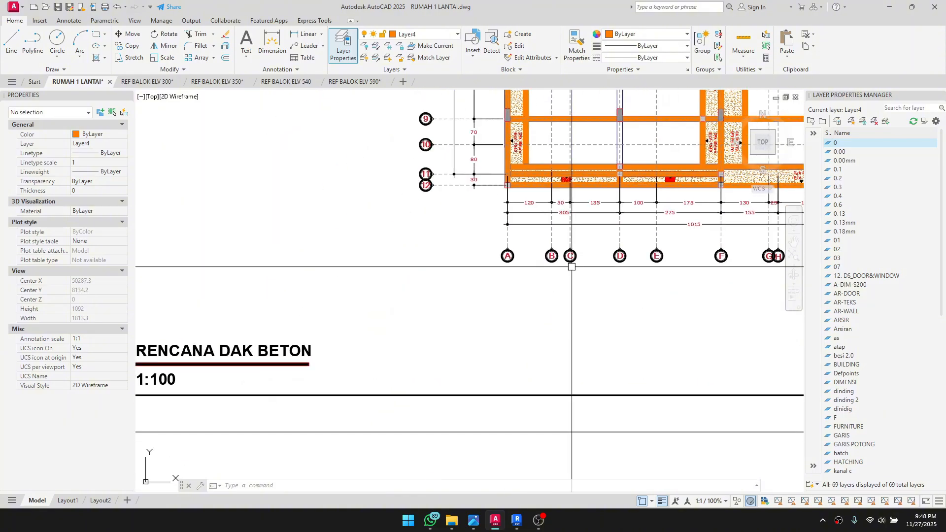
scroll(534, 304, "down", 4)
scroll(399, 324, "up", 4)
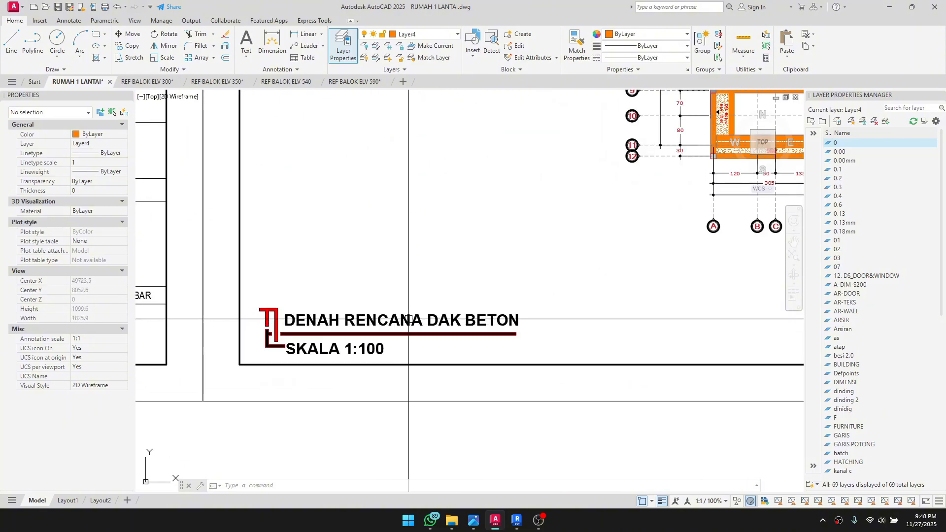
scroll(409, 319, "down", 5)
scroll(458, 209, "up", 5)
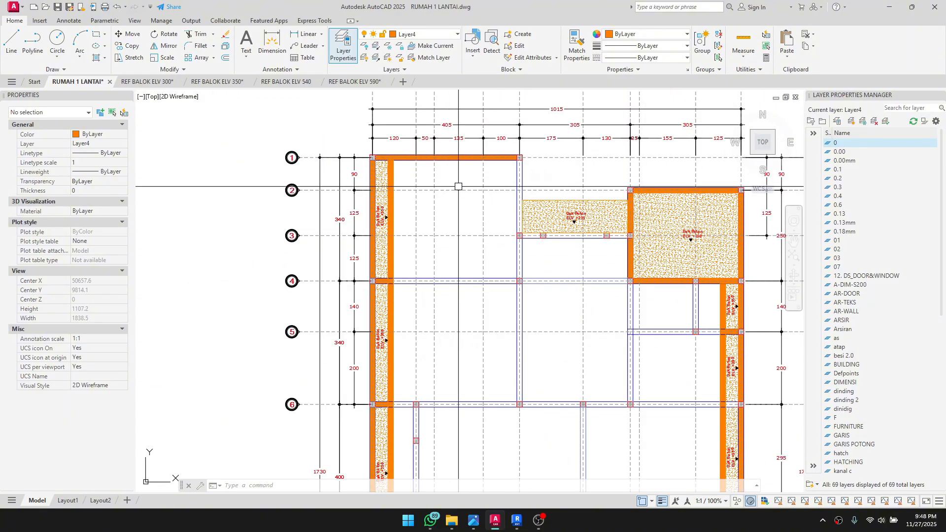
Step: Examine the slab extents and elevation labels on the concrete slab plan, from the rear near grid 2 to the front strips near grid 12
scroll(618, 247, "up", 4)
scroll(621, 295, "down", 2)
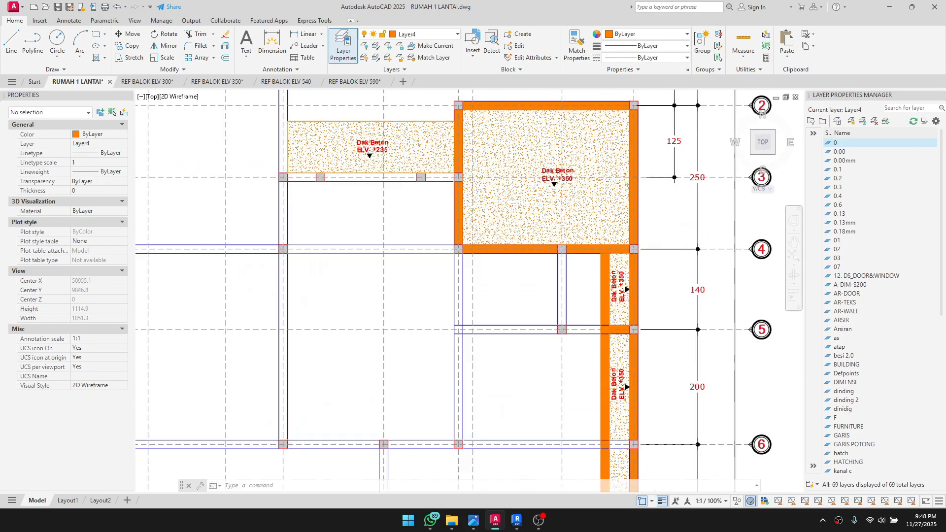
scroll(626, 366, "up", 2)
scroll(625, 366, "down", 7)
scroll(627, 362, "up", 5)
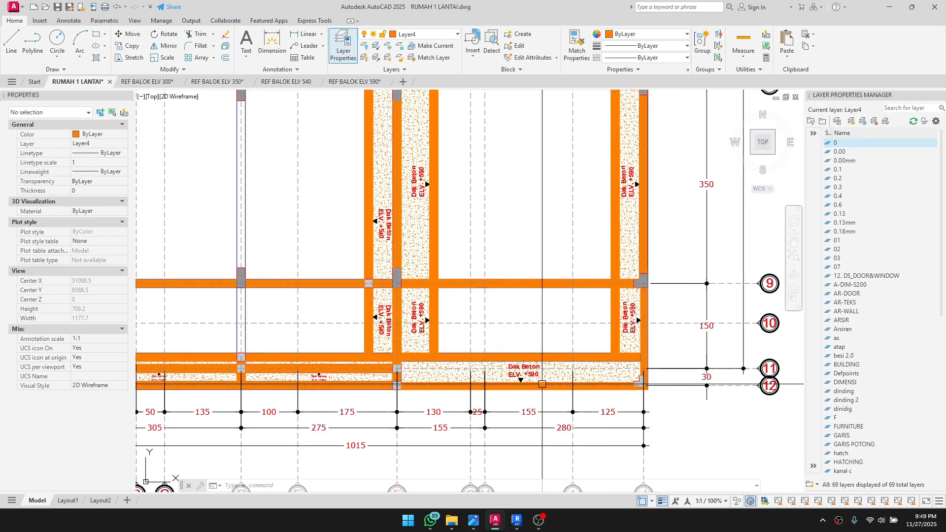
scroll(542, 383, "up", 3)
scroll(414, 394, "down", 7)
scroll(443, 354, "up", 5)
scroll(481, 321, "down", 3)
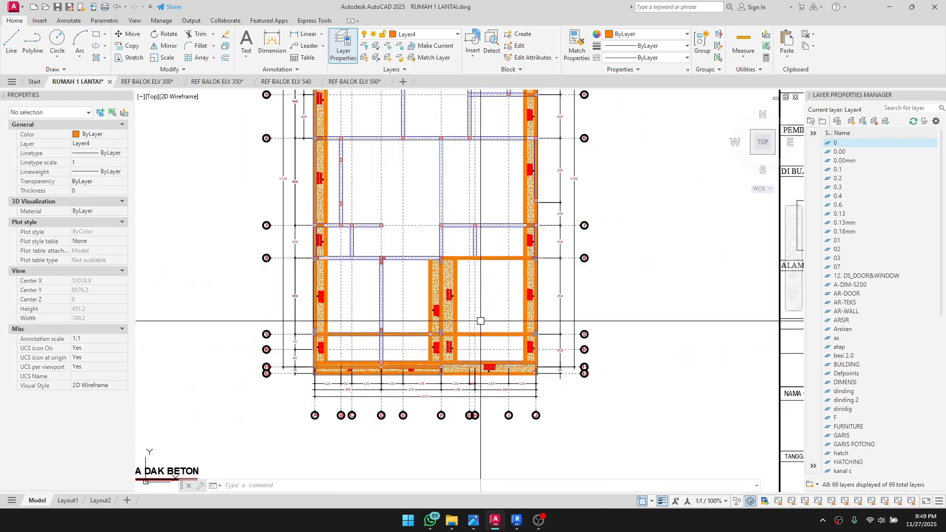
scroll(481, 321, "up", 5)
scroll(542, 261, "down", 3)
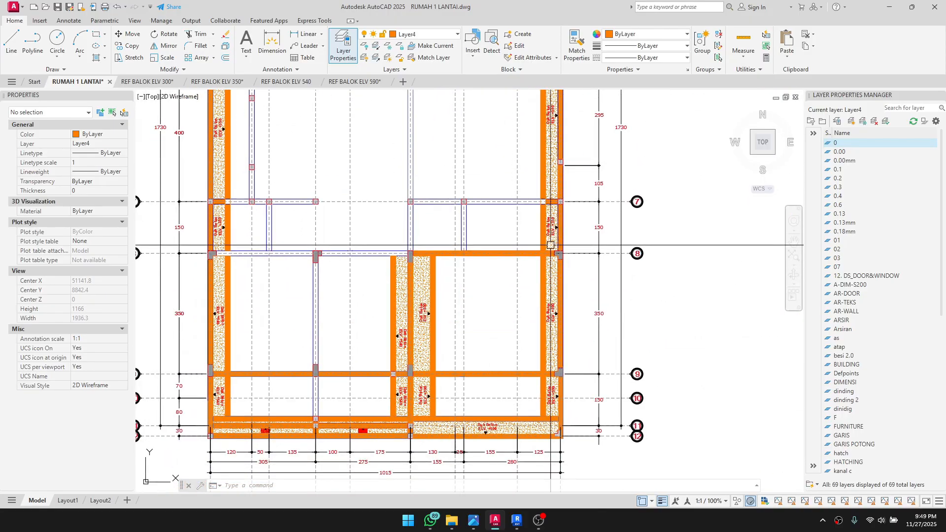
scroll(550, 244, "up", 4)
scroll(548, 243, "down", 7)
scroll(391, 184, "up", 5)
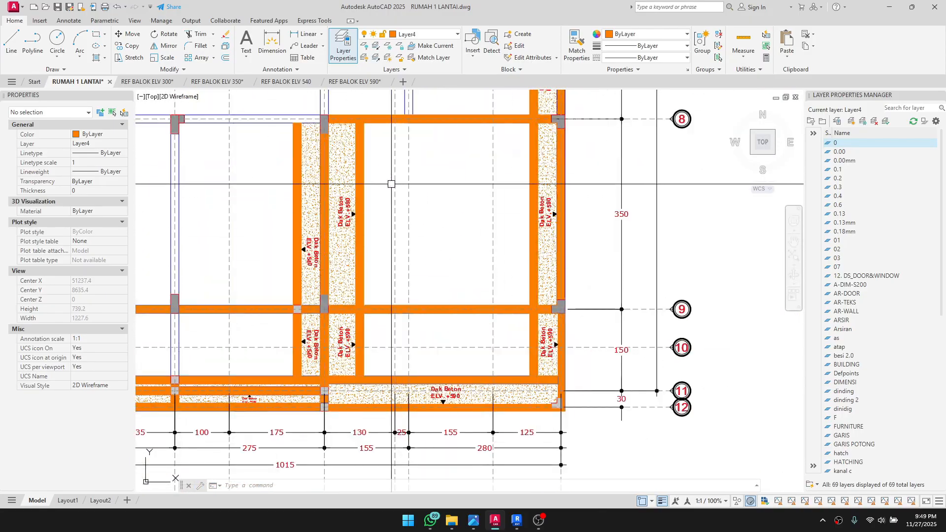
scroll(354, 327, "down", 3)
scroll(555, 311, "up", 5)
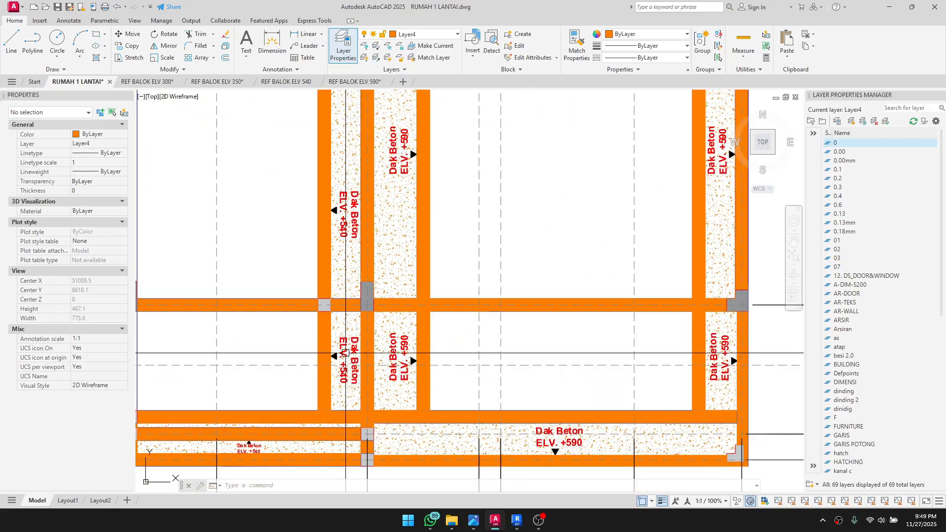
scroll(432, 362, "down", 6)
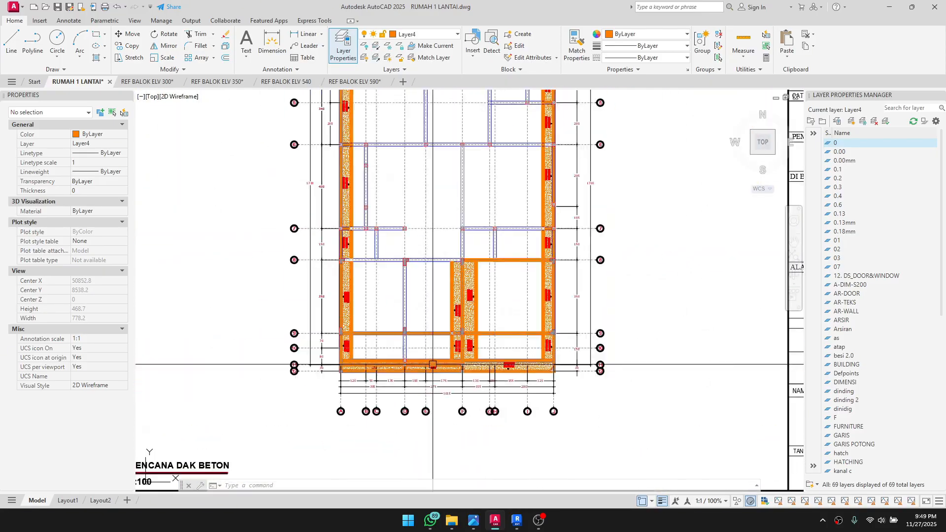
scroll(281, 362, "up", 4)
scroll(471, 316, "up", 2)
scroll(483, 264, "down", 2)
Step: Examine the slab strip along grid A and its elevation labels from grid 9 up to grid 1
middle_click_drag(483, 264, 457, 399)
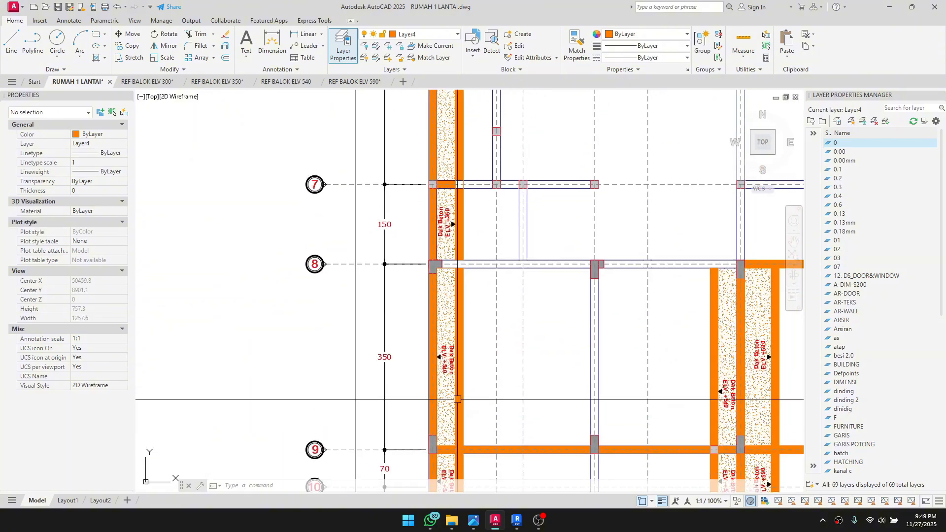
scroll(452, 216, "up", 3)
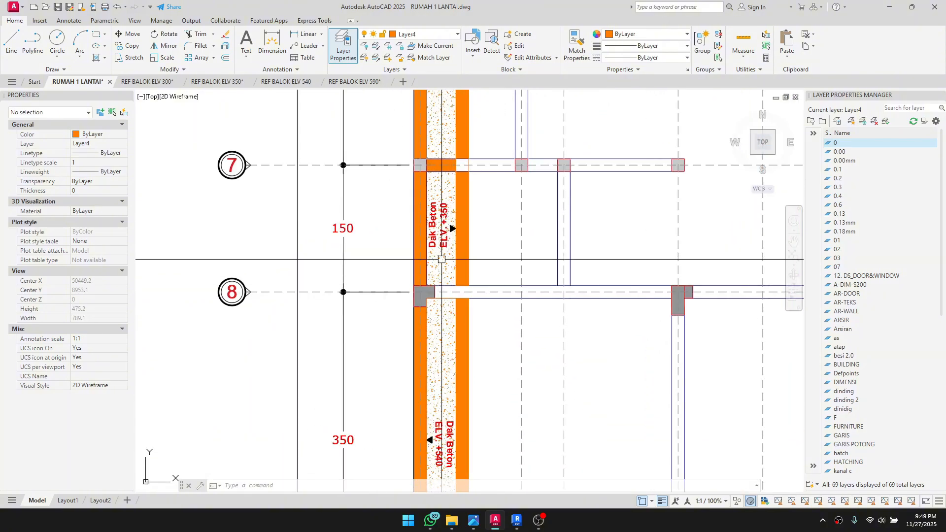
middle_click_drag(432, 309, 433, 316)
scroll(433, 315, "down", 6)
middle_click_drag(477, 237, 452, 440)
scroll(413, 286, "up", 4)
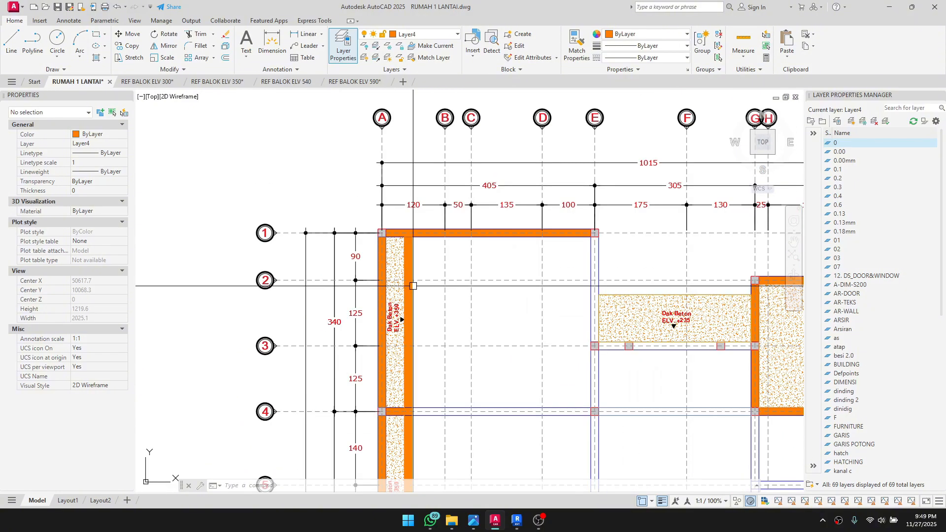
scroll(402, 233, "down", 8)
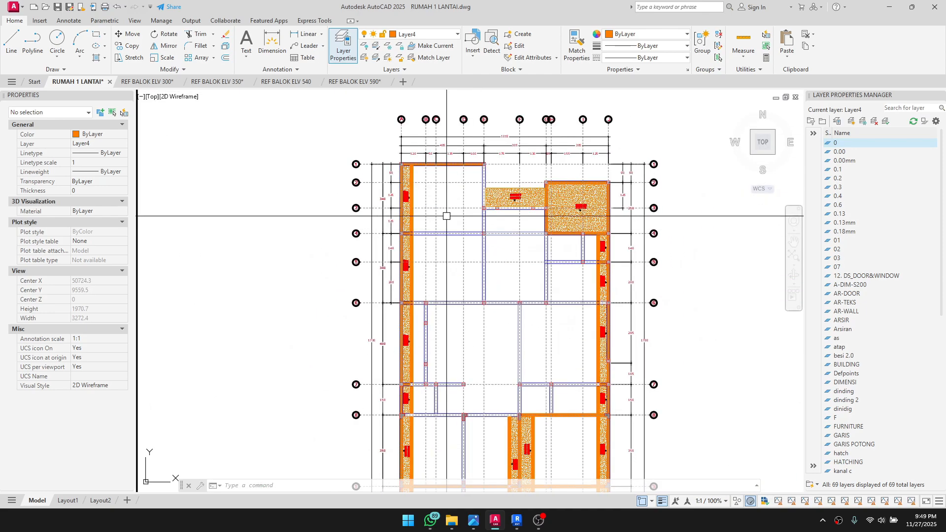
scroll(501, 291, "down", 1)
middle_click_drag(501, 291, 531, 392)
scroll(441, 249, "up", 2)
scroll(442, 250, "down", 2)
middle_click_drag(441, 249, 487, 317)
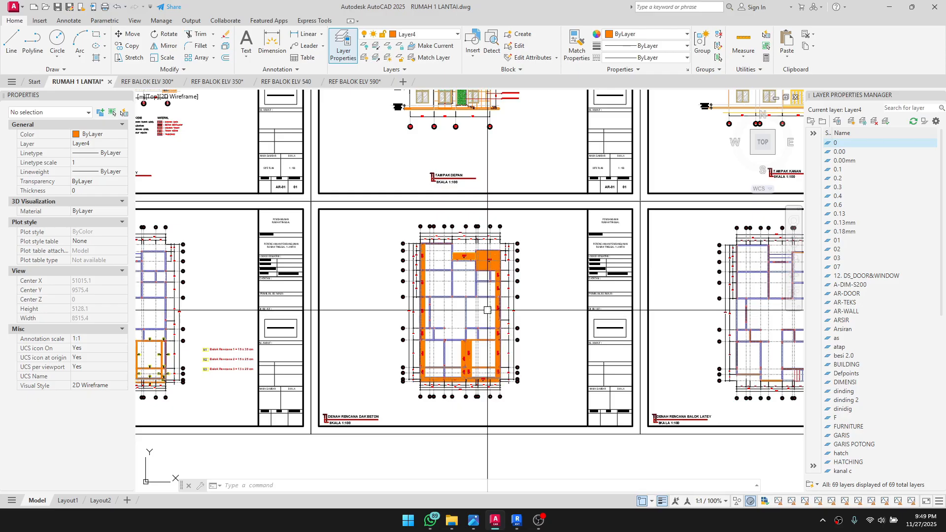
Step: Switch back to Revit and view the whole house framing in 3D from the front and right side
left_click(516, 520)
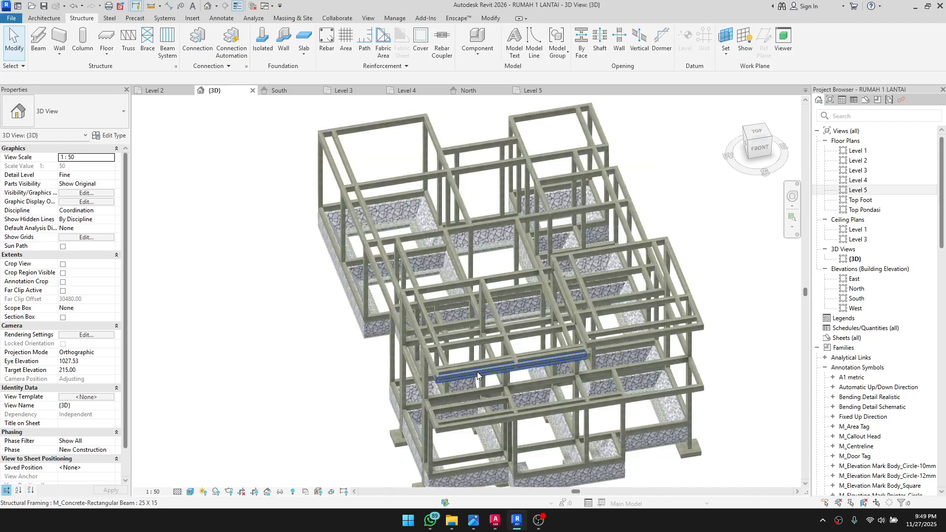
middle_click_drag(719, 367, 446, 335, "shift")
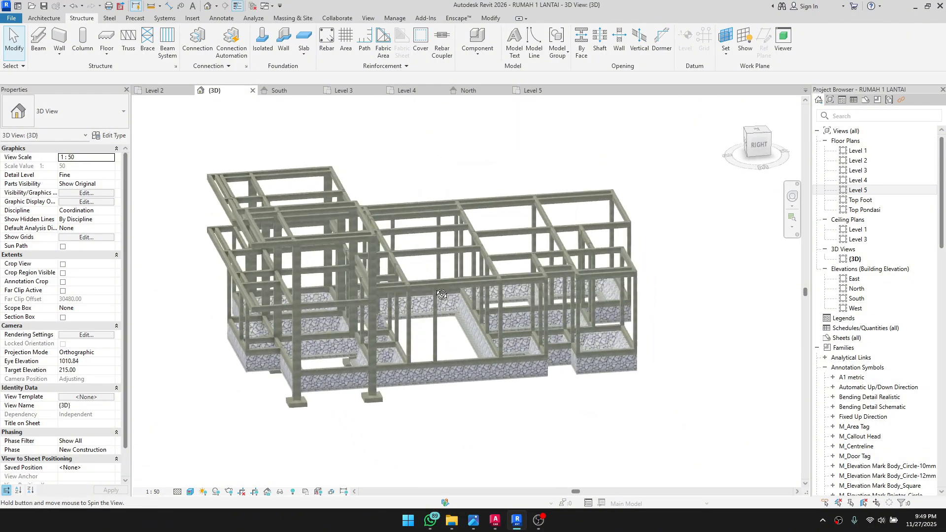
middle_click_drag(356, 312, 483, 345, "shift")
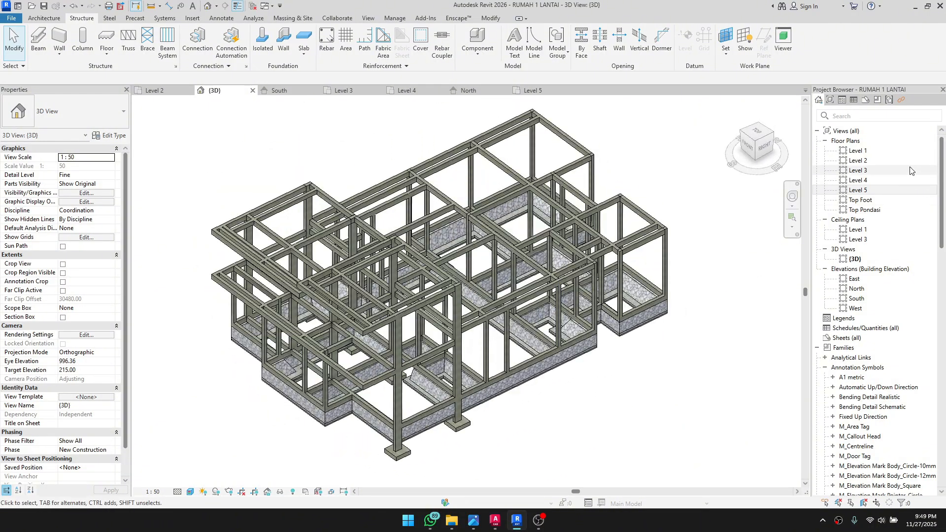
Step: Open the South elevation and check the beam positions against the level lines, including Level 3
double_click(862, 299)
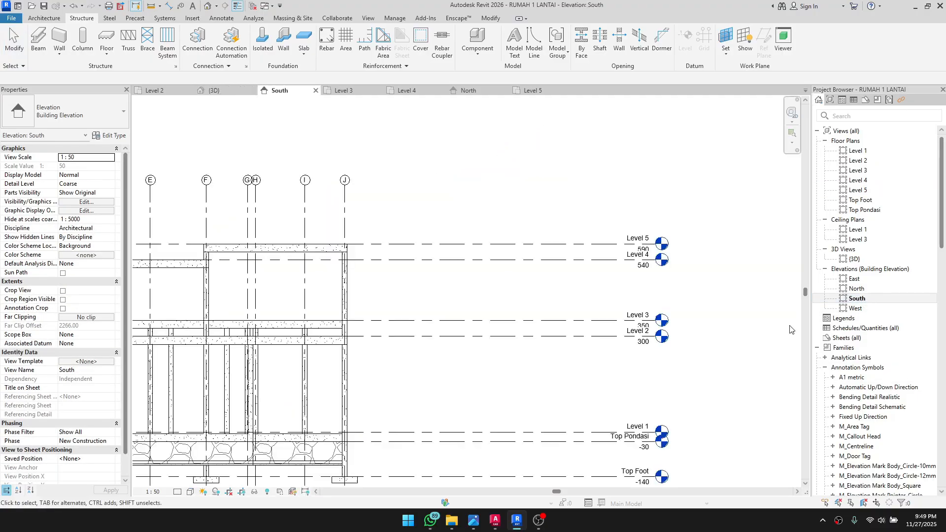
scroll(514, 369, "up", 2)
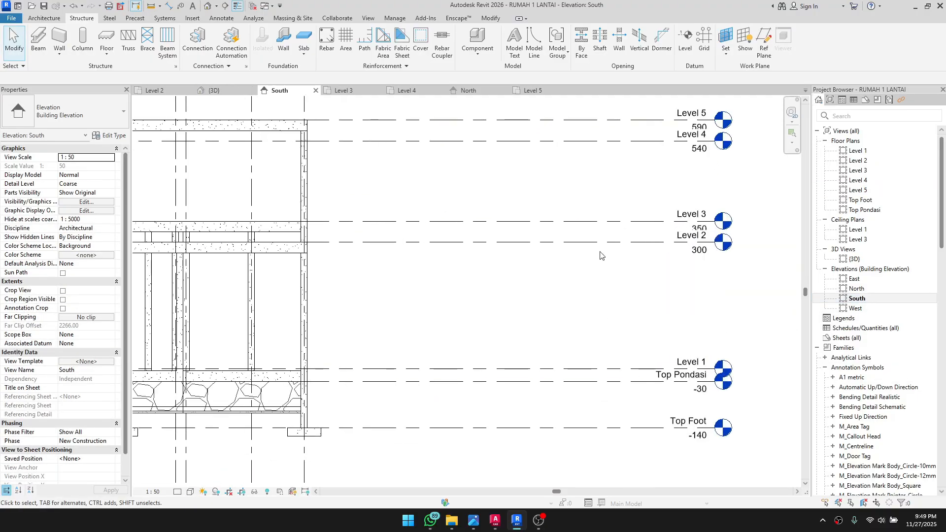
scroll(599, 255, "up", 1)
left_click(574, 220)
scroll(447, 316, "down", 1)
middle_click_drag(451, 319, 557, 328)
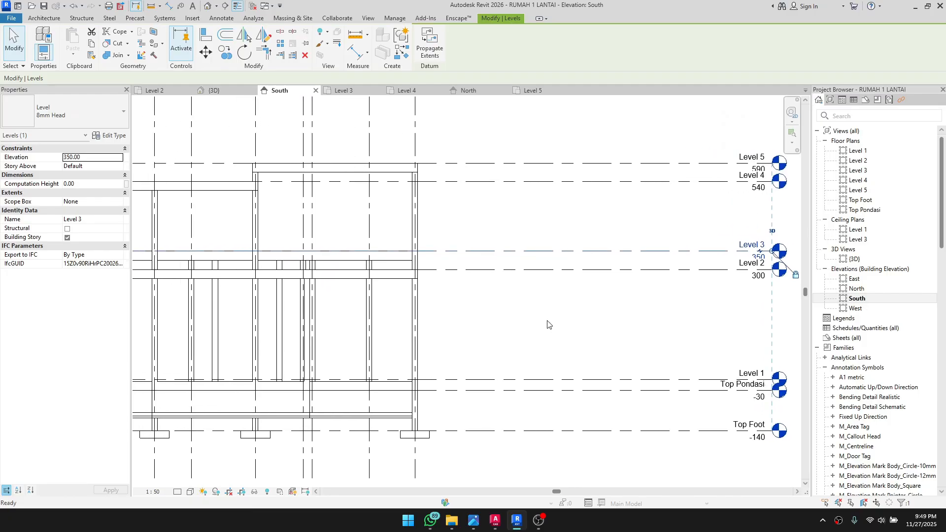
left_click(548, 322)
scroll(412, 257, "up", 1)
scroll(411, 256, "down", 1)
middle_click_drag(348, 263, 415, 258)
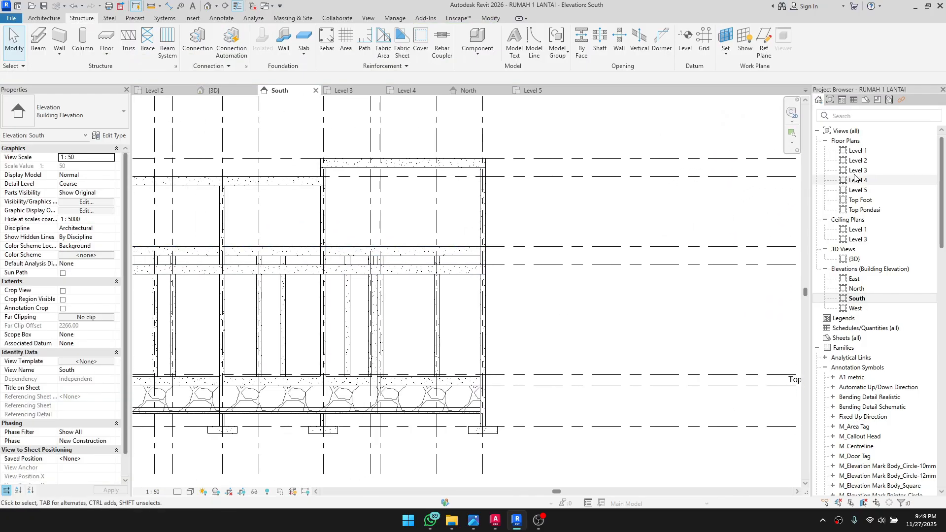
Step: Open the Level 3 floor plan and review its beam layout from grid 11 up to grid 1
double_click(874, 171)
middle_click_drag(663, 255, 627, 338)
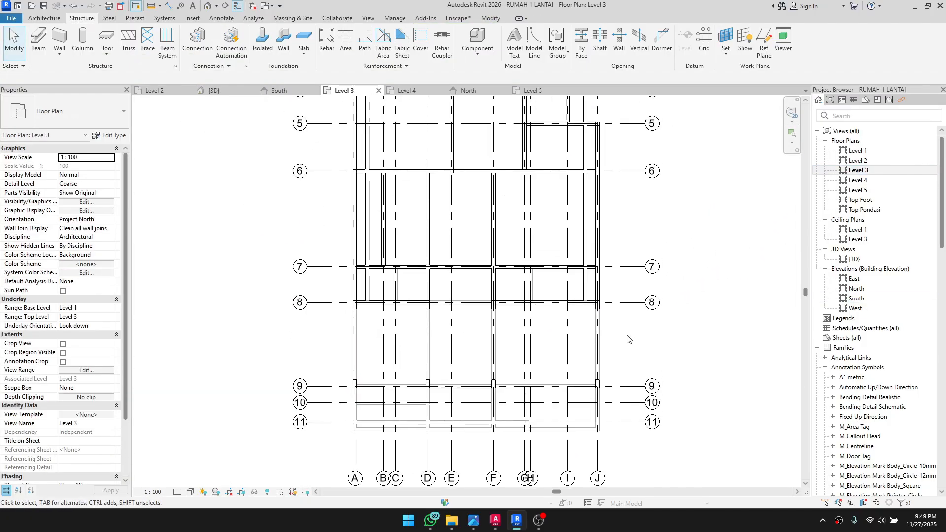
middle_click_drag(610, 257, 588, 328)
middle_click_drag(445, 173, 444, 283)
scroll(569, 235, "up", 1)
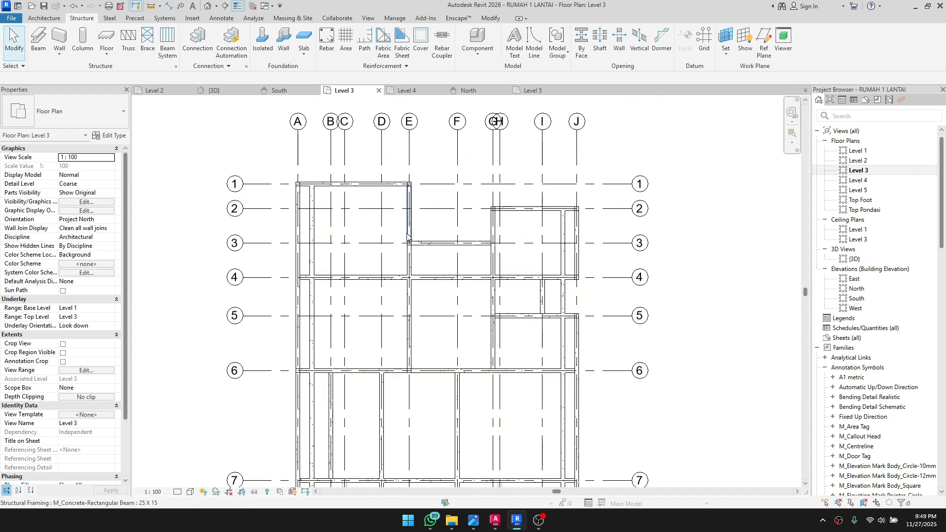
Step: Review the Level 3 plan's beam layout from grid 1 down to grid 8
scroll(301, 186, "up", 3)
left_click(376, 193)
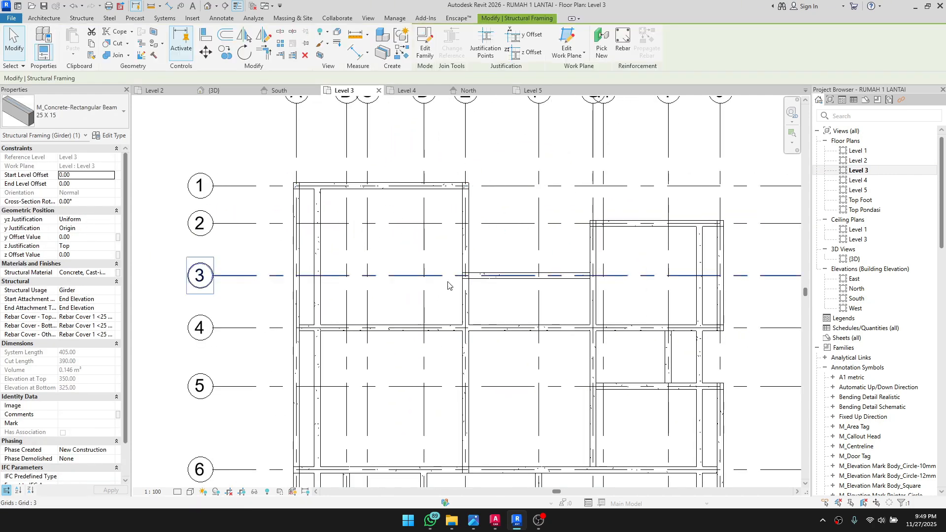
key("Escape")
scroll(449, 286, "down", 2)
middle_click_drag(465, 308, 436, 196)
middle_click_drag(492, 333, 499, 233)
middle_click_drag(545, 281, 534, 314)
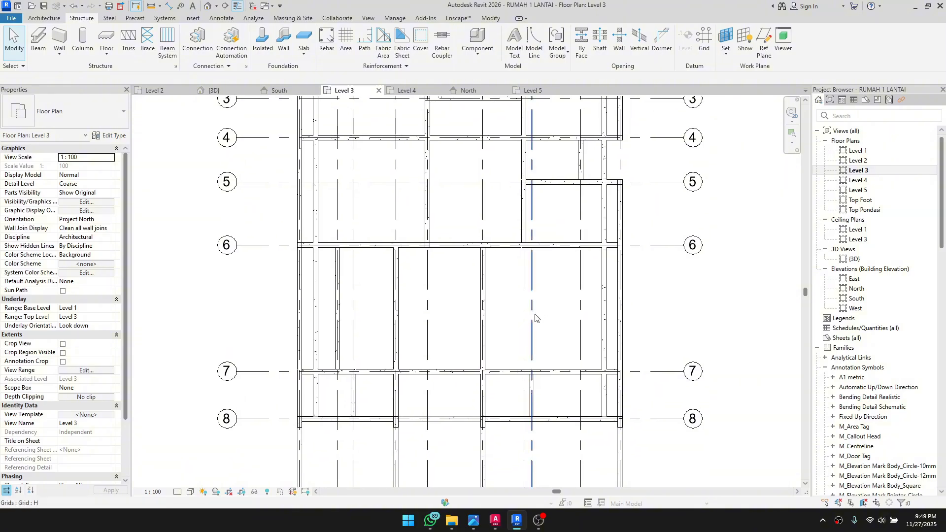
Step: Switch to RUMAH 1 LANTAI.dwg in AutoCAD and examine the concrete slab plan from grid 9 up to grid 3
mouse_move(497, 523)
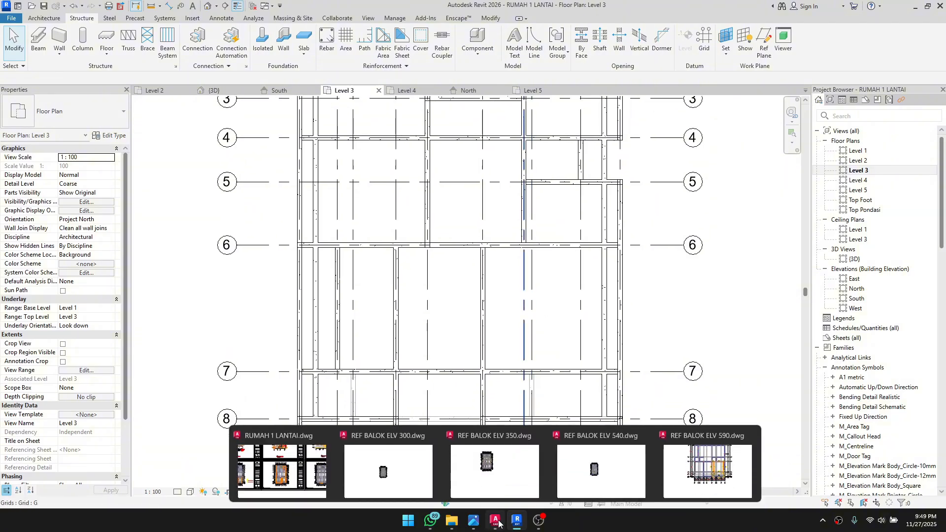
left_click(282, 470)
scroll(444, 354, "up", 10)
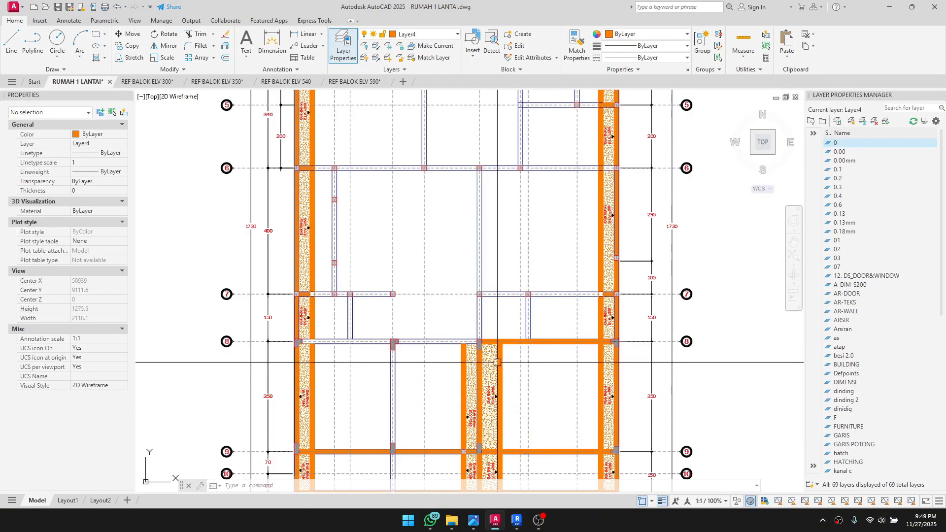
scroll(502, 342, "up", 2)
scroll(592, 330, "down", 2)
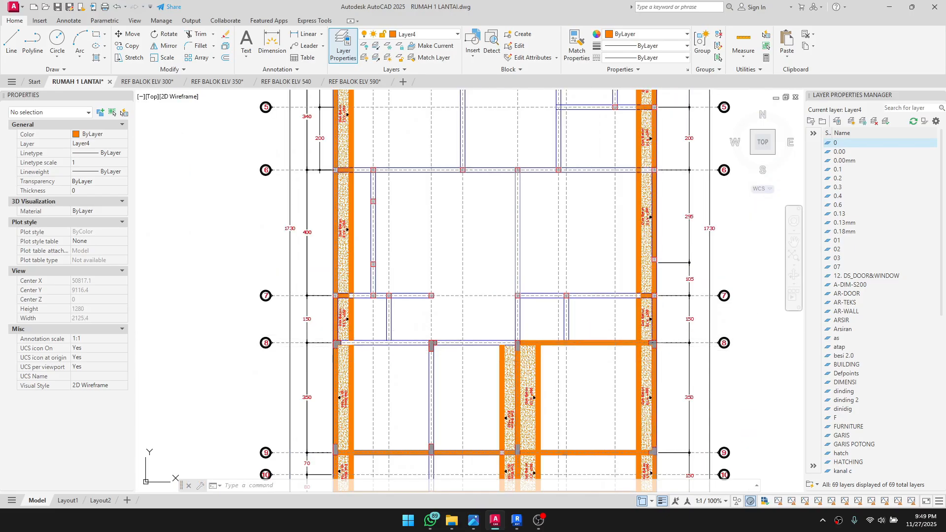
middle_click_drag(679, 240, 581, 316)
middle_click_drag(543, 225, 534, 290)
scroll(517, 194, "up", 2)
scroll(489, 164, "up", 2)
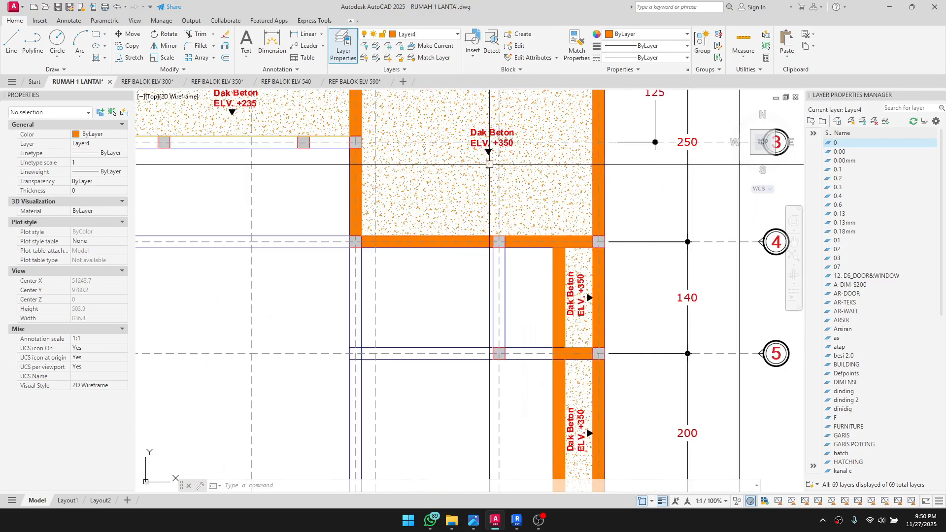
Step: Examine the Dak Beton slab areas and their elevation labels between grids 1 and 6 of the plan
middle_click_drag(489, 164, 513, 251)
scroll(501, 232, "down", 2)
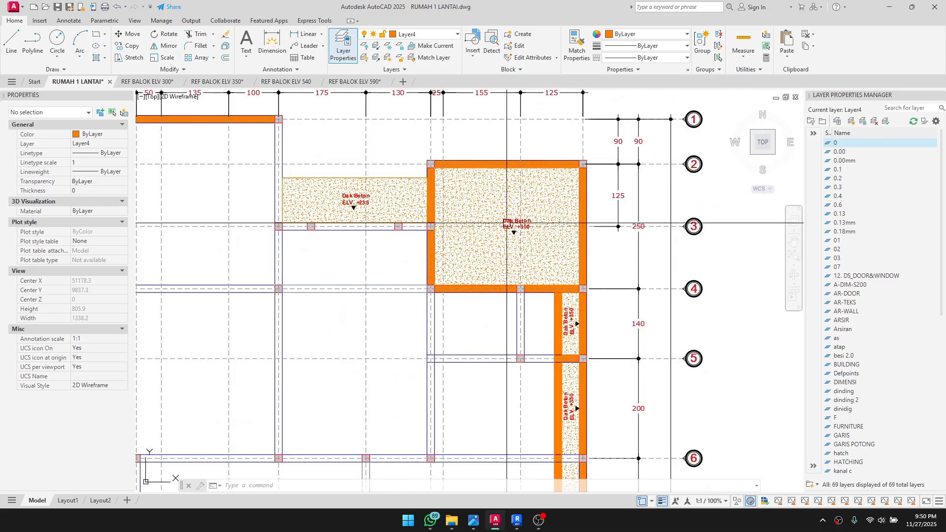
middle_click_drag(543, 342, 488, 322)
scroll(400, 156, "down", 2)
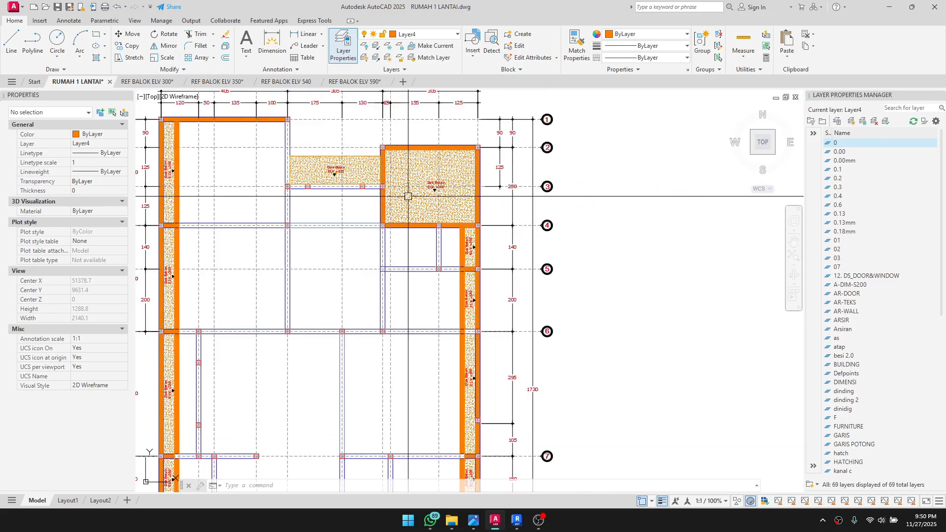
middle_click_drag(408, 196, 408, 282)
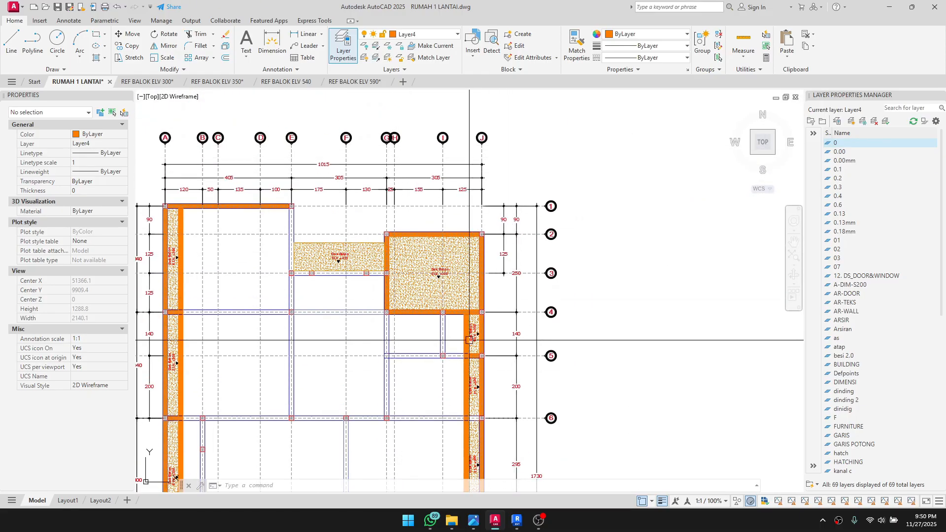
scroll(469, 340, "up", 4)
scroll(498, 367, "down", 6)
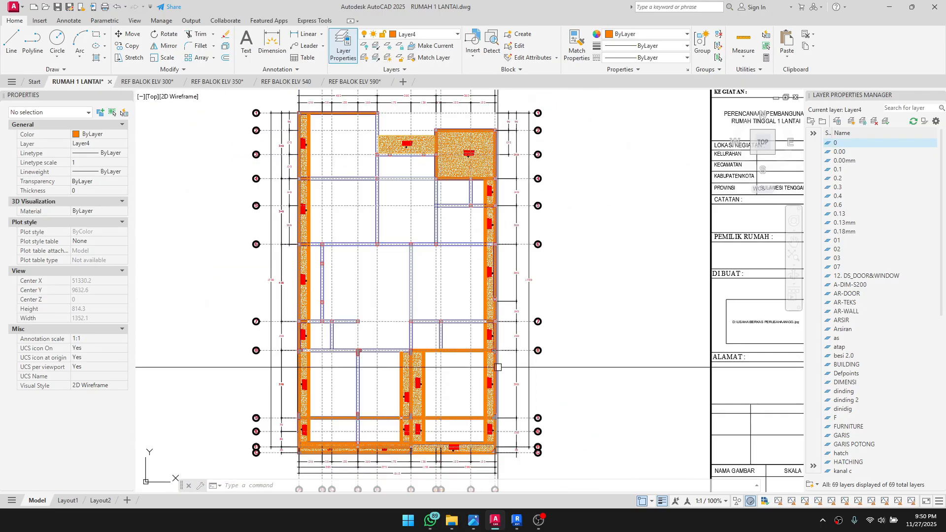
Step: Examine the slab strip along grid J and its elevation labels between grid 10 and grid 3
scroll(498, 367, "up", 3)
middle_click_drag(522, 307, 523, 412)
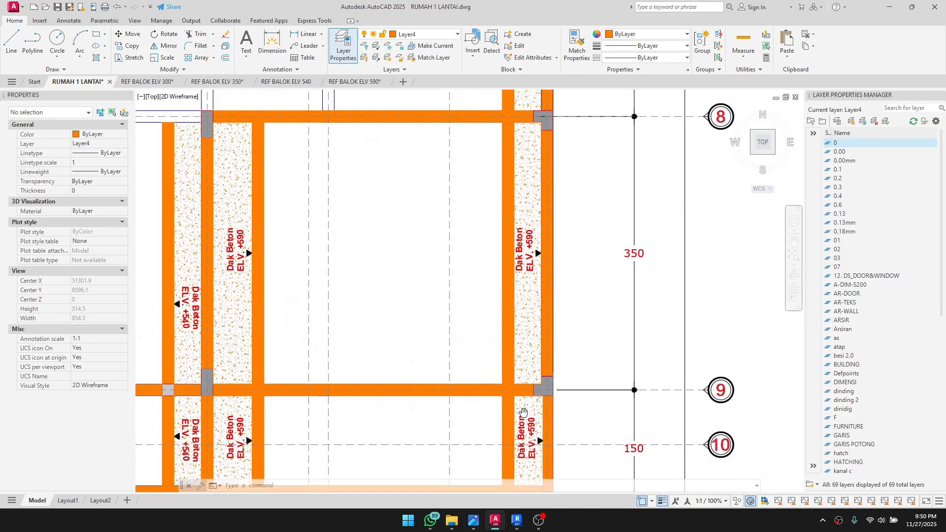
scroll(522, 301, "down", 2)
middle_click_drag(520, 254, 522, 480)
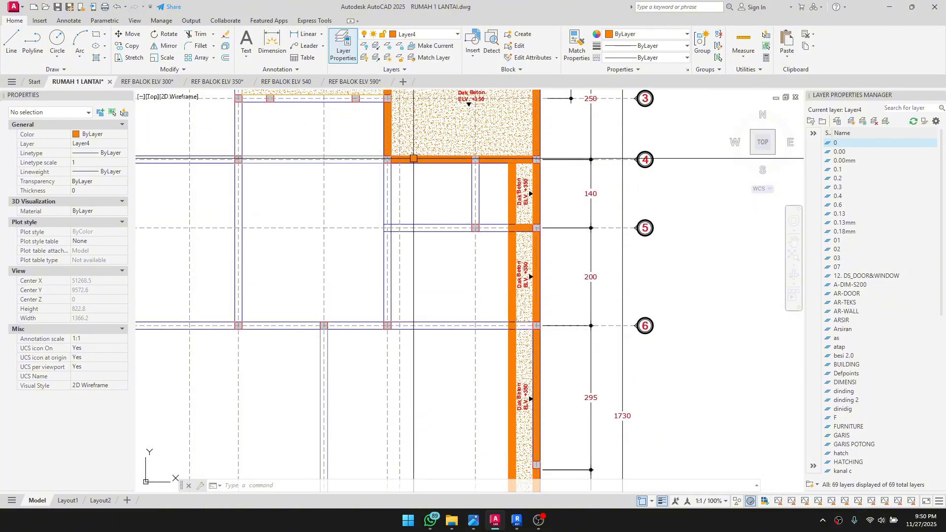
middle_click_drag(413, 159, 394, 300)
middle_click_drag(554, 405, 557, 334)
scroll(556, 334, "up", 2)
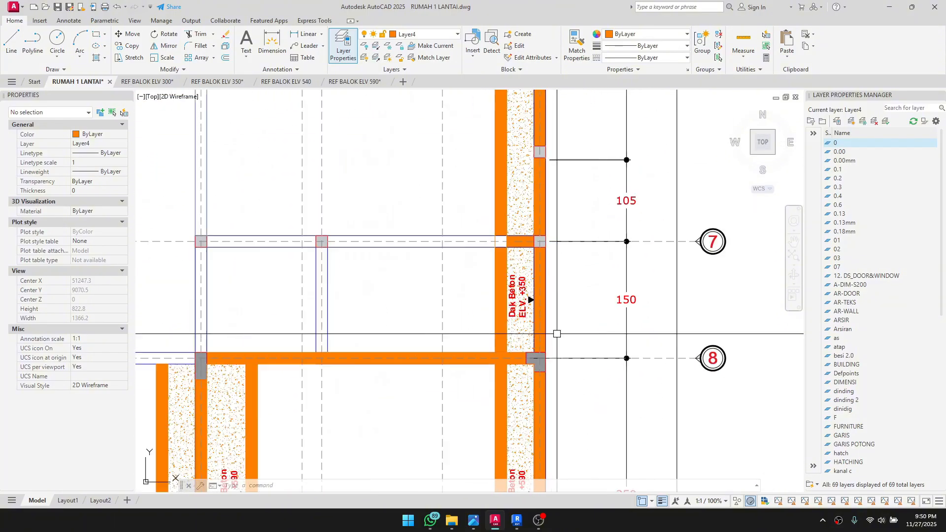
scroll(635, 364, "down", 8)
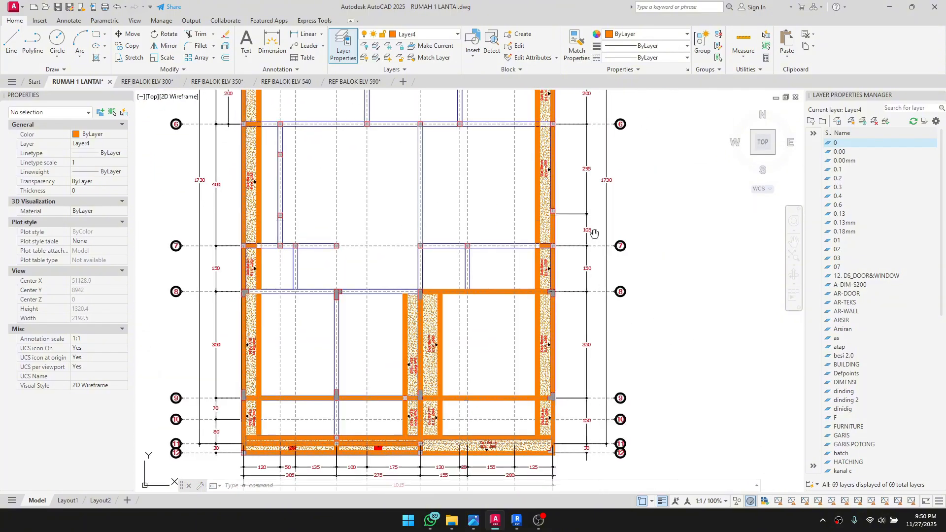
Step: Examine the level marks on the TAMPAK DEPAN front elevation and look over the neighbouring elevation sheets
scroll(424, 361, "down", 2)
scroll(322, 256, "up", 6)
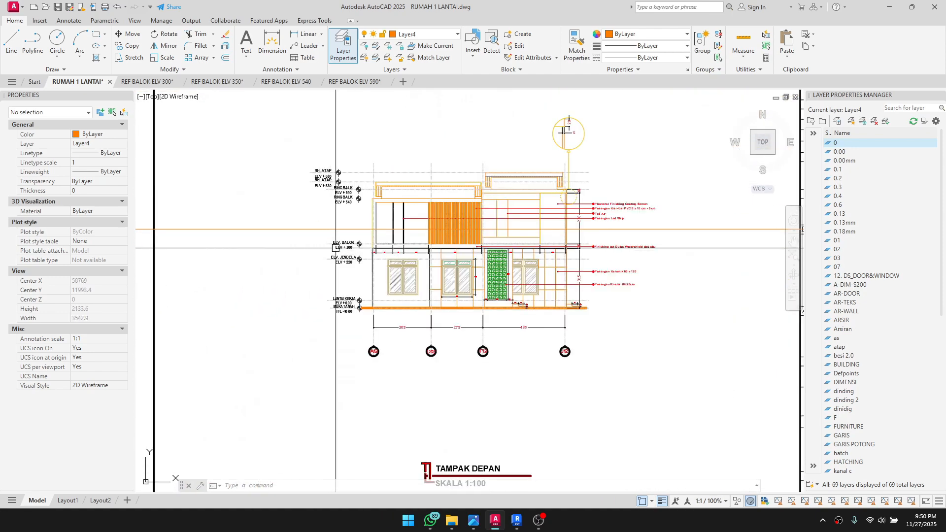
scroll(321, 247, "down", 2)
middle_click_drag(322, 246, 626, 249)
scroll(254, 220, "down", 4)
scroll(564, 254, "up", 3)
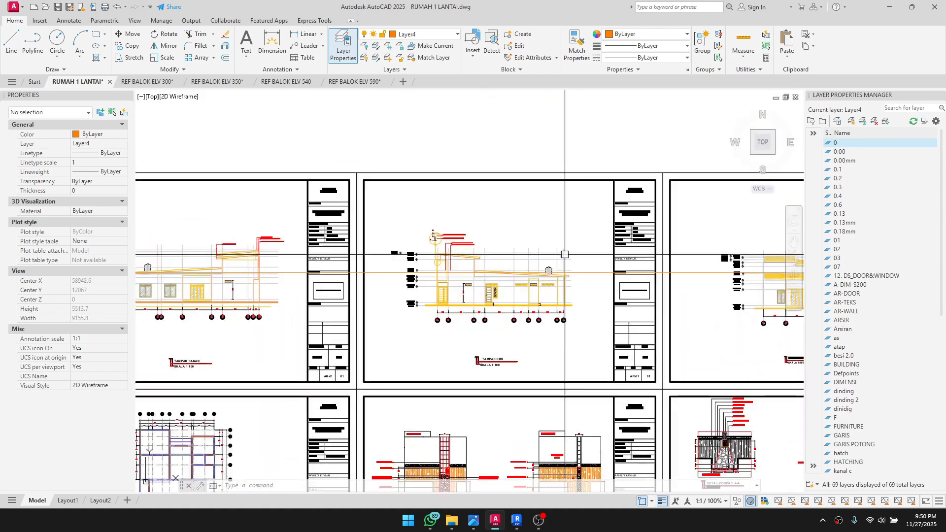
Step: Examine the beam and ring beam level marks and roof edges on the TAMPAK BELAKANG rear elevation
middle_click_drag(784, 273, 507, 276)
scroll(561, 277, "up", 6)
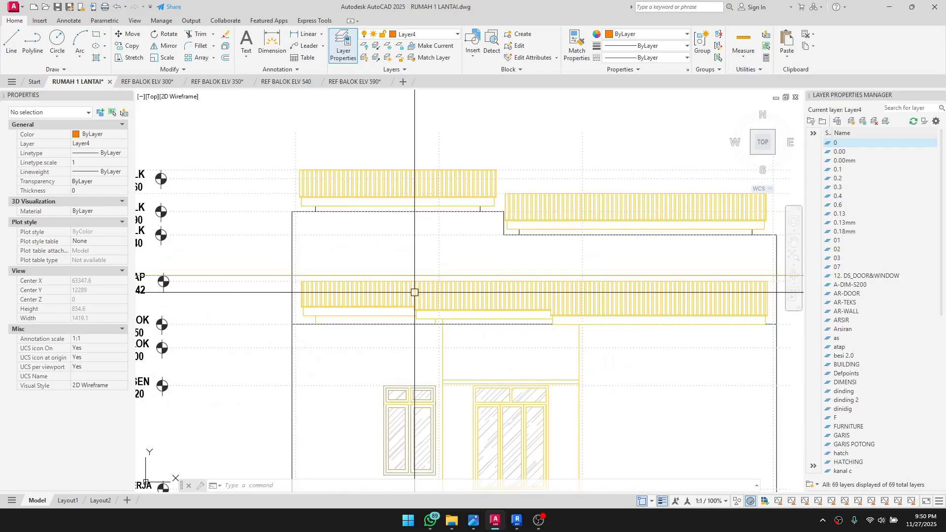
scroll(415, 292, "down", 6)
scroll(450, 331, "up", 6)
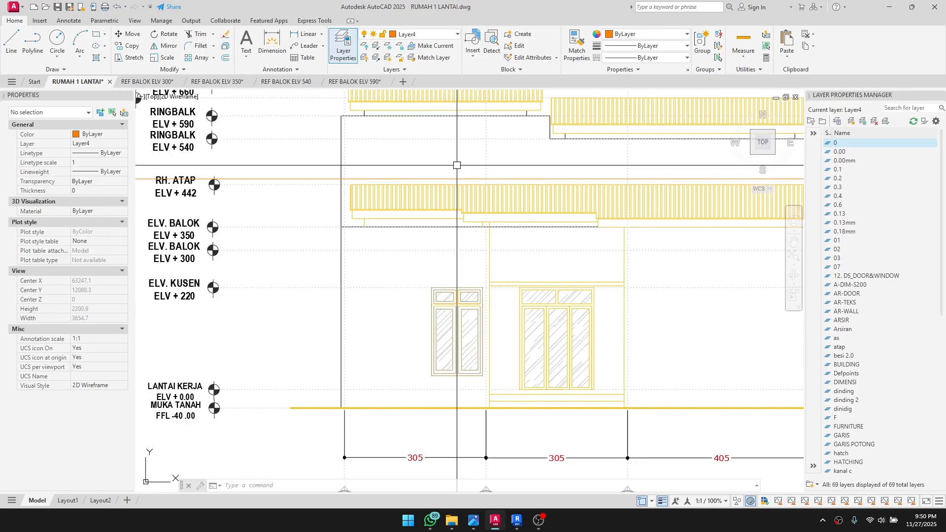
scroll(570, 257, "up", 4)
scroll(570, 256, "down", 2)
middle_click_drag(418, 256, 510, 256)
scroll(305, 228, "down", 4)
scroll(305, 227, "down", 3)
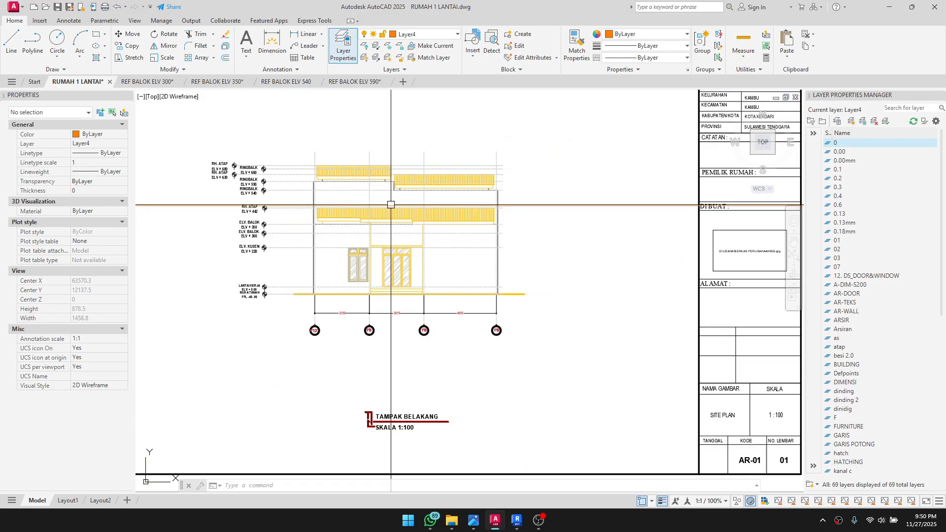
scroll(291, 231, "up", 2)
scroll(529, 273, "down", 2)
Step: Switch back to Revit and compare the Level 3 beam bays between grids 1 and 9 with the slab plan
left_click(517, 521)
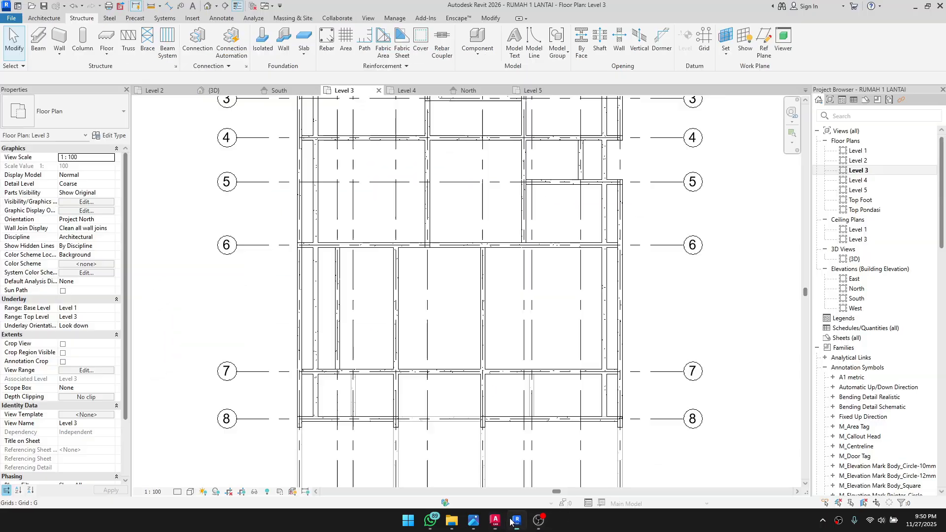
scroll(496, 324, "down", 3)
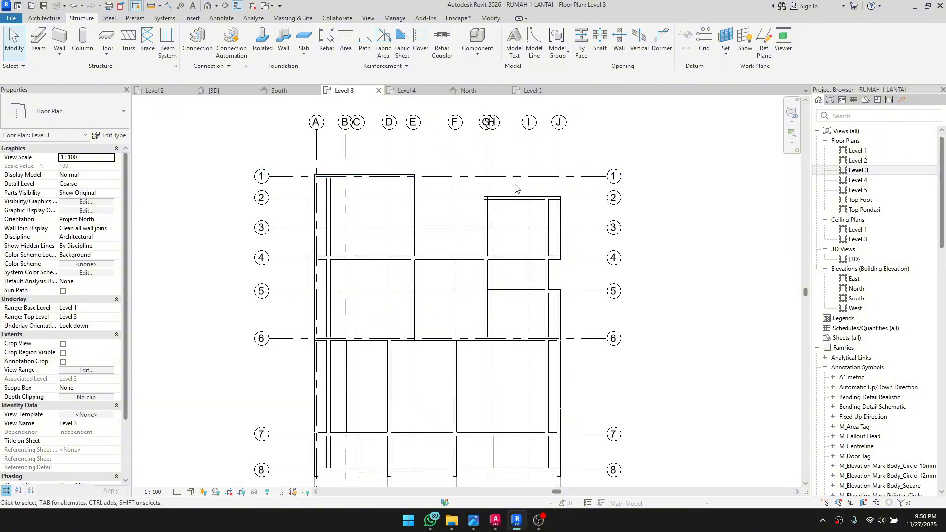
scroll(516, 188, "up", 2)
middle_click_drag(475, 220, 453, 158)
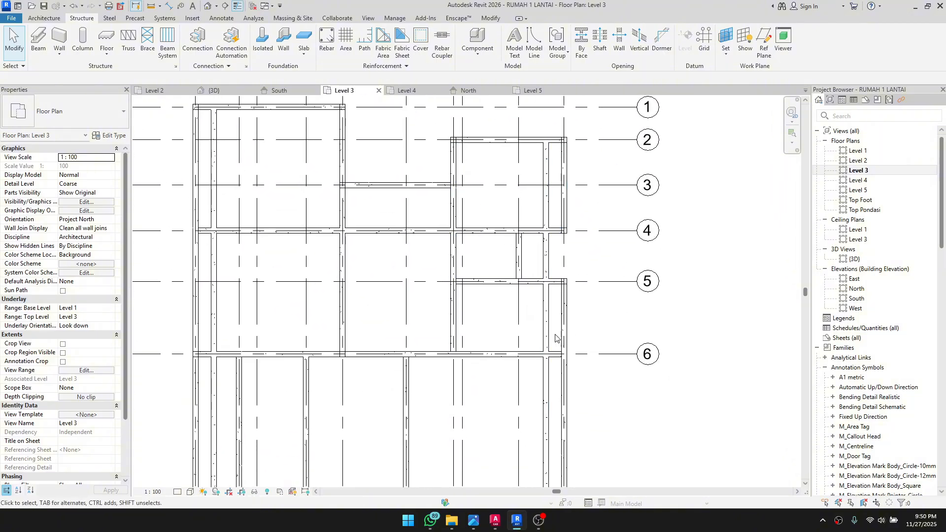
middle_click_drag(558, 461, 542, 254)
middle_click_drag(545, 362, 536, 495)
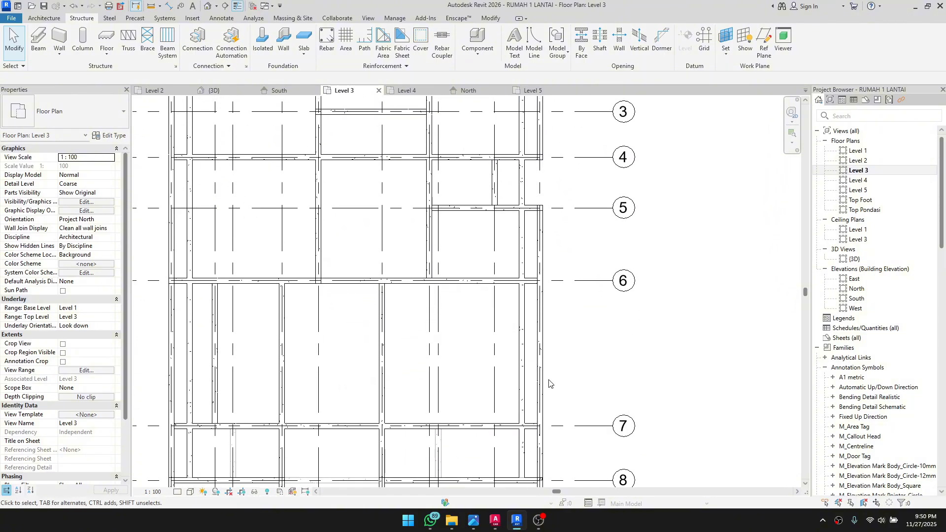
middle_click_drag(486, 209, 479, 306)
scroll(456, 172, "up", 1)
scroll(415, 170, "down", 2)
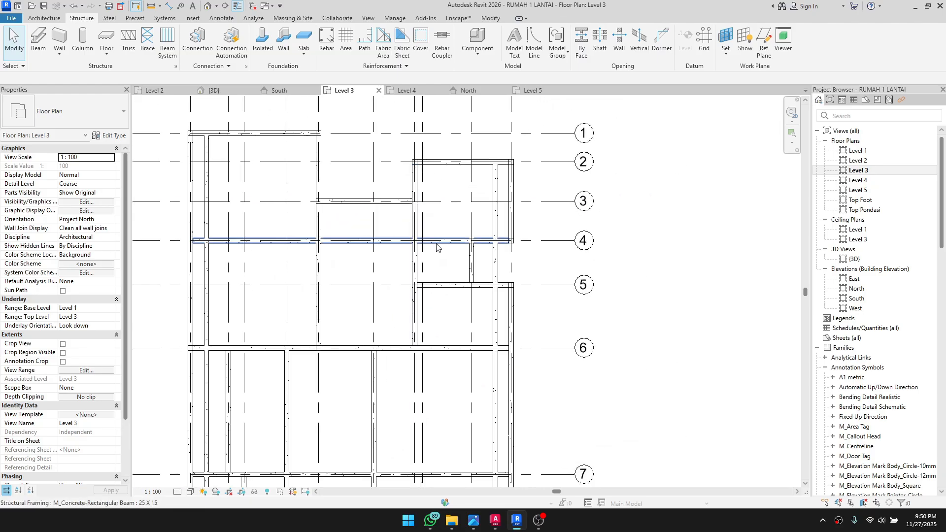
middle_click_drag(478, 256, 469, 194)
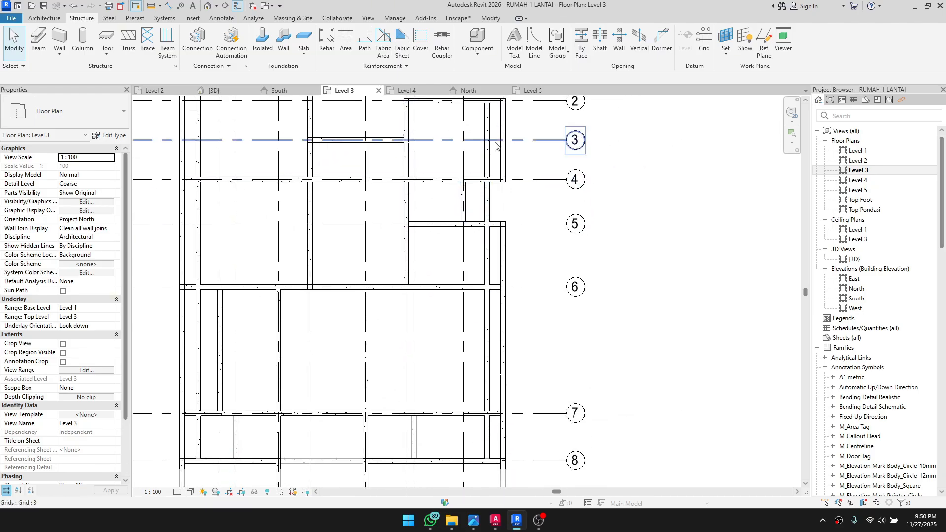
middle_click_drag(521, 448, 524, 378)
scroll(514, 401, "up", 5)
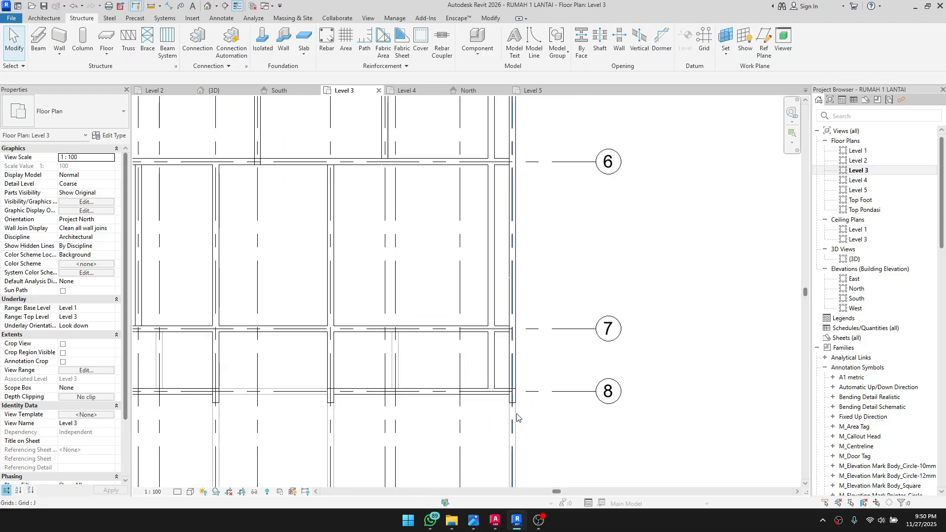
scroll(493, 365, "down", 6)
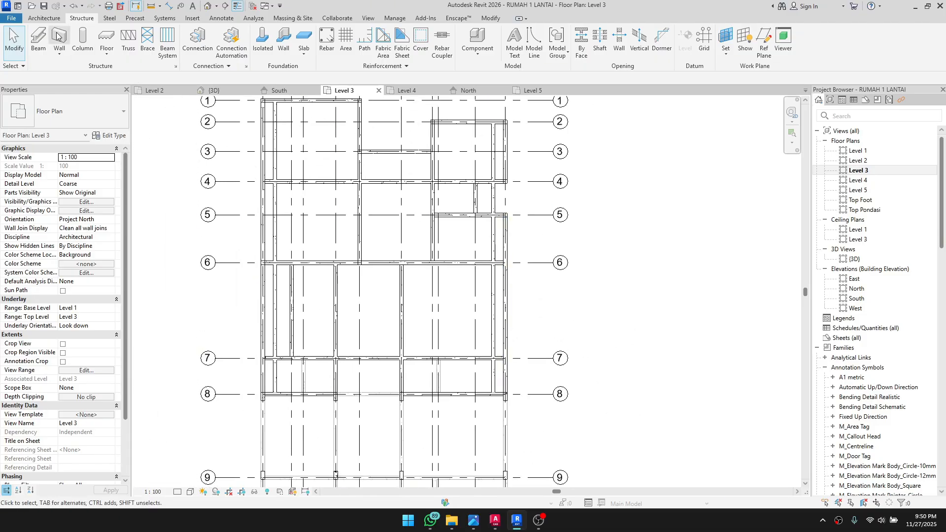
Step: Start a structural floor on Level 3 using the Generic 150mm type and rename that type DAK 15 CM
left_click(104, 54)
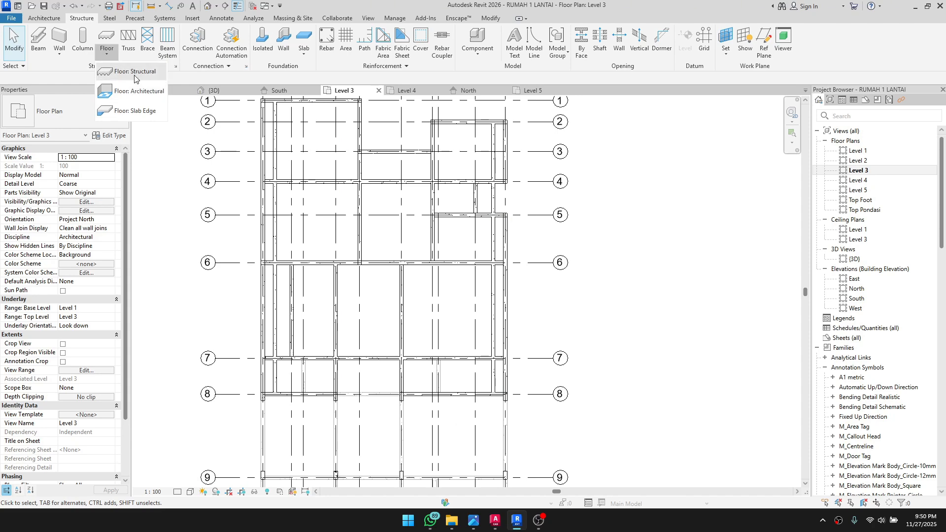
left_click(130, 71)
left_click(108, 118)
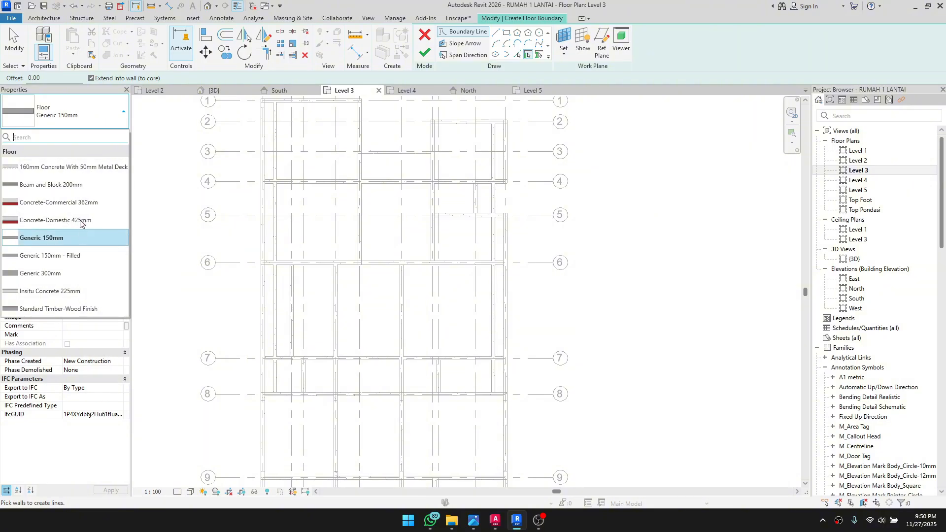
left_click(54, 239)
left_click(116, 137)
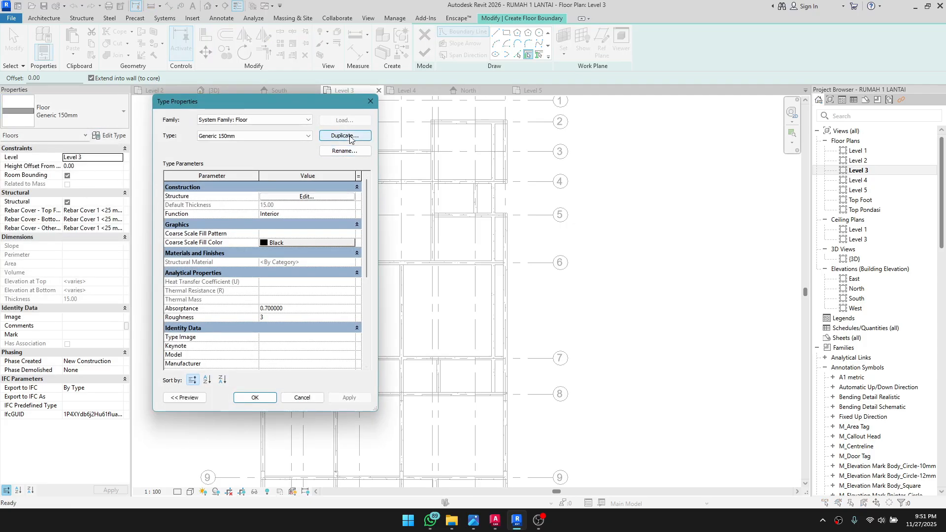
left_click(344, 151)
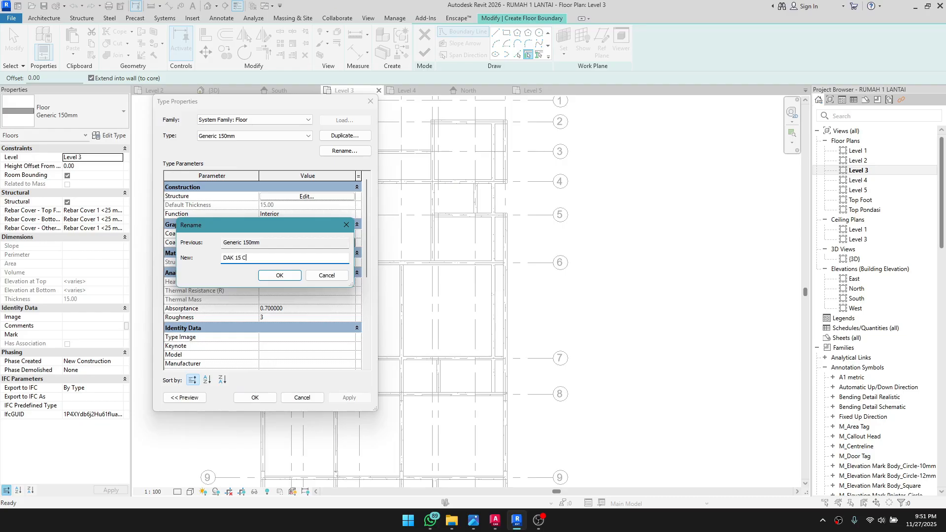
left_click(279, 275)
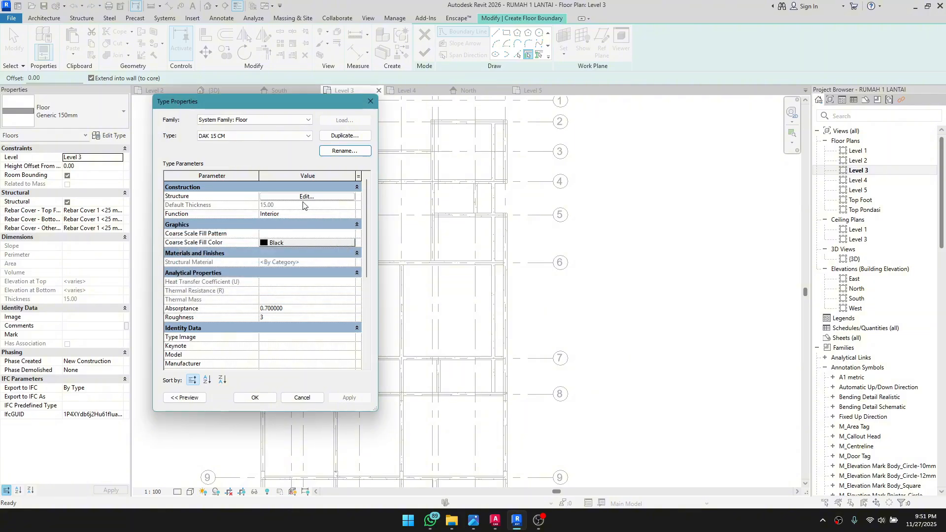
Step: Assign the Concrete, Cast-in-Place gray material to the structure layer of the DAK 15 CM floor type and accept the type settings
left_click(304, 197)
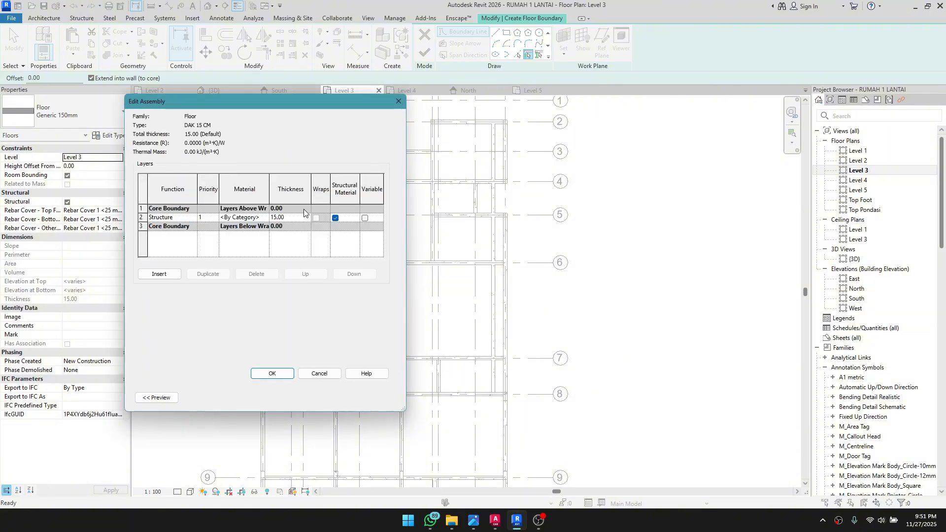
left_click(266, 218)
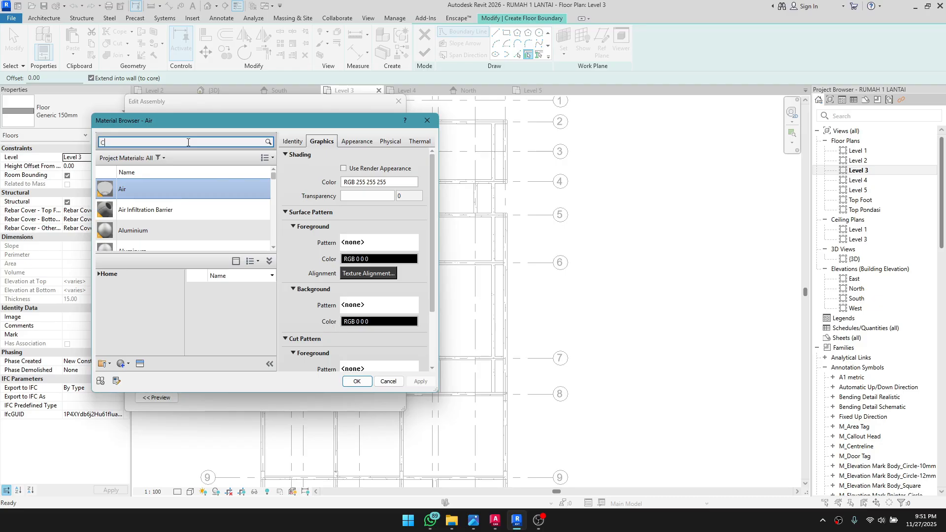
type("CONCERE")
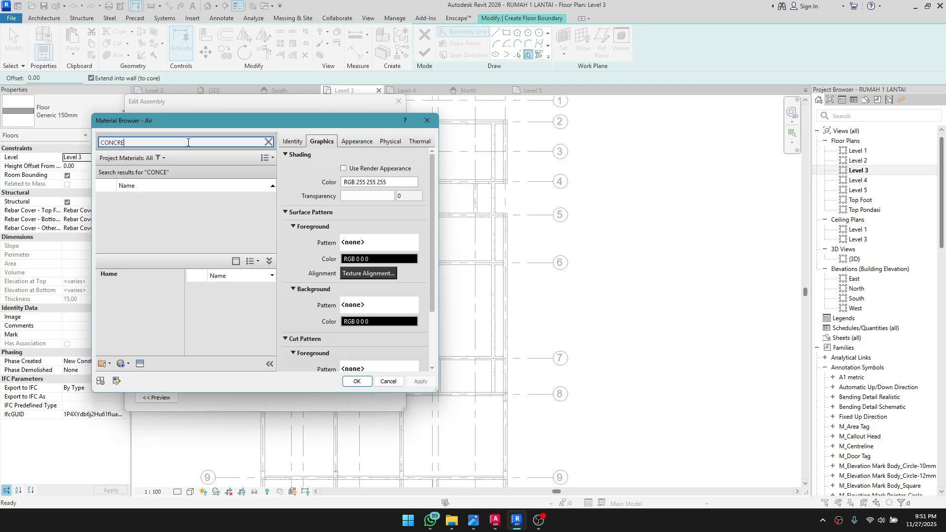
scroll(199, 240, "down", 3)
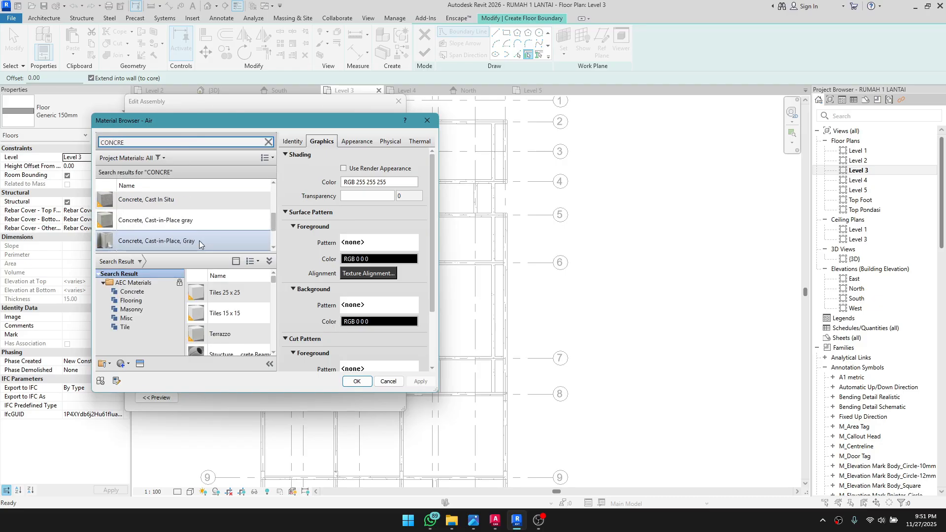
scroll(192, 243, "down", 2)
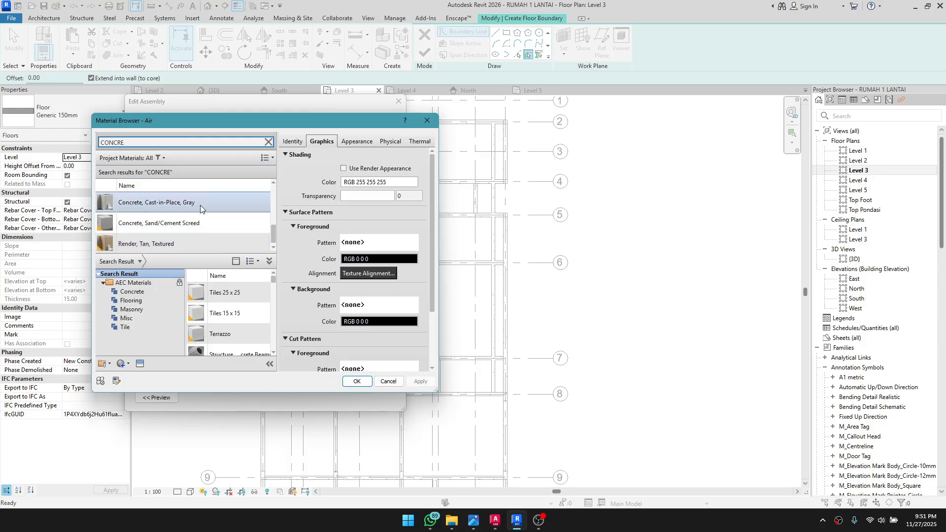
scroll(197, 214, "up", 2)
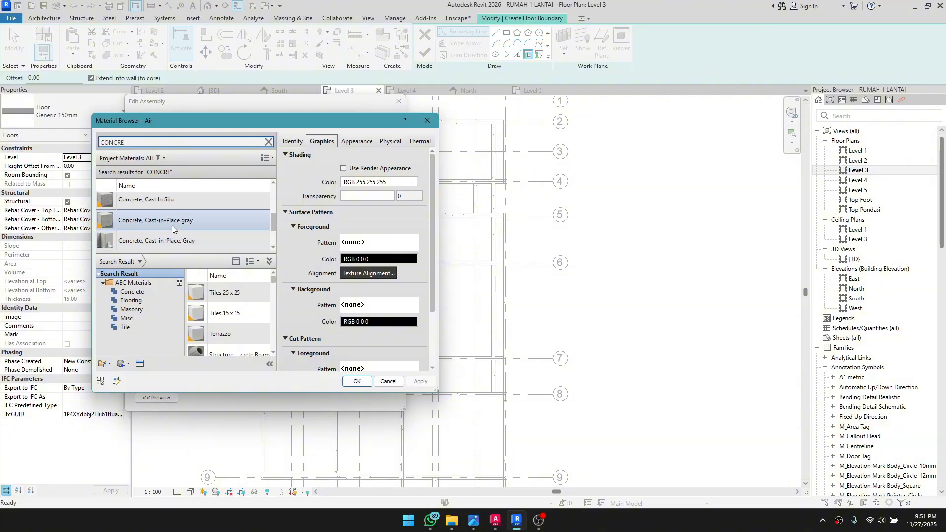
left_click(201, 223)
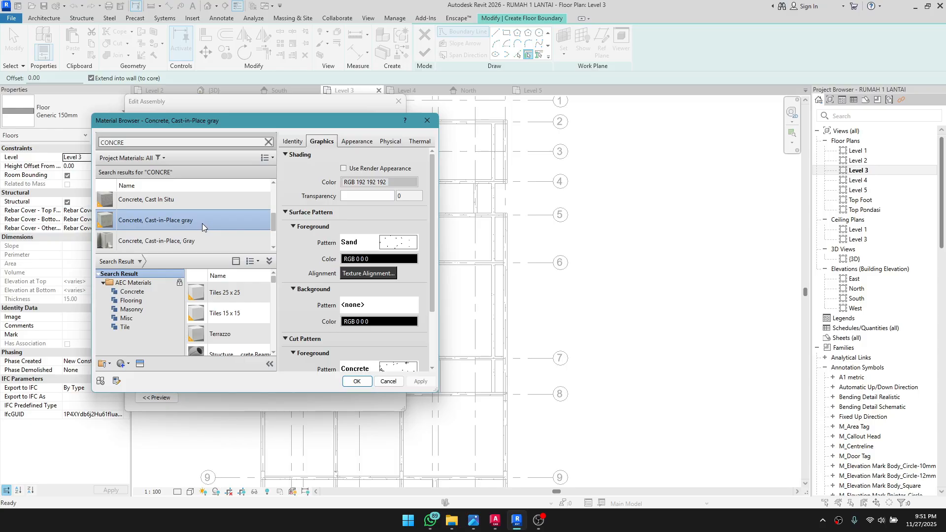
left_click(178, 242)
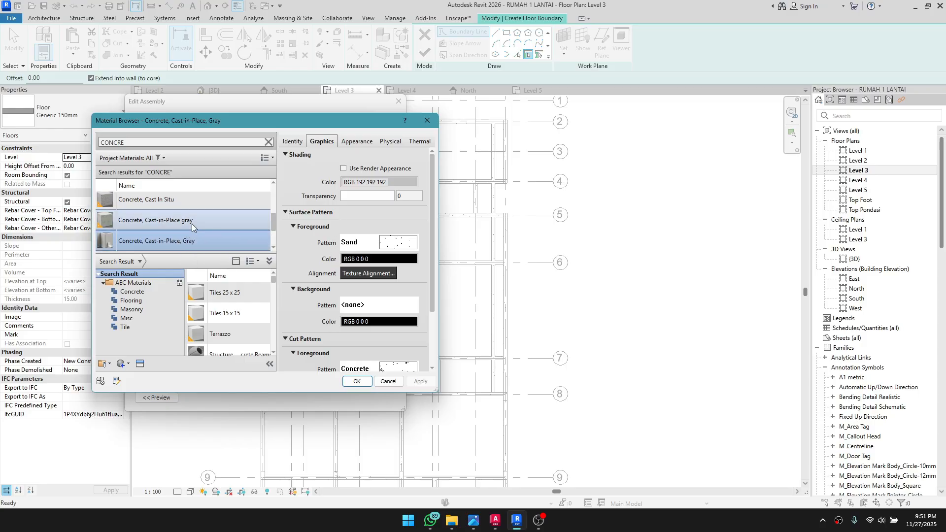
left_click(195, 223)
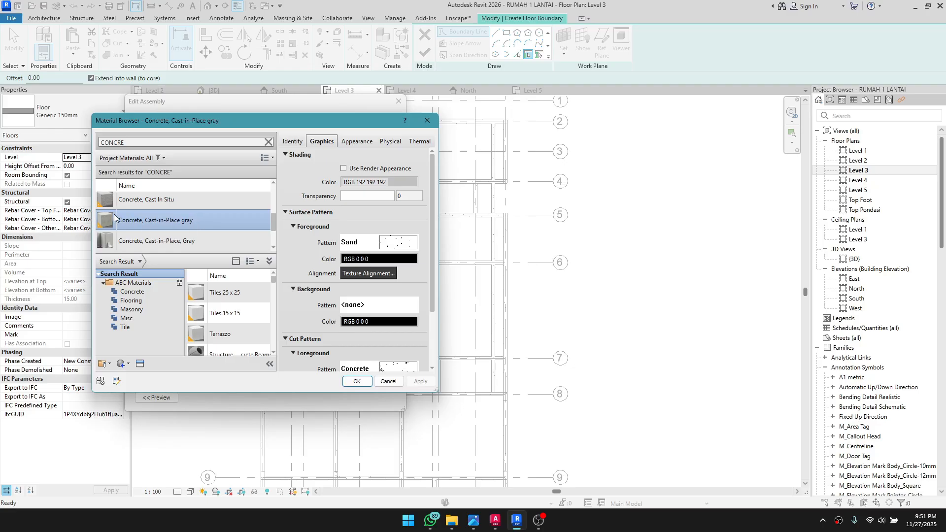
left_click(356, 381)
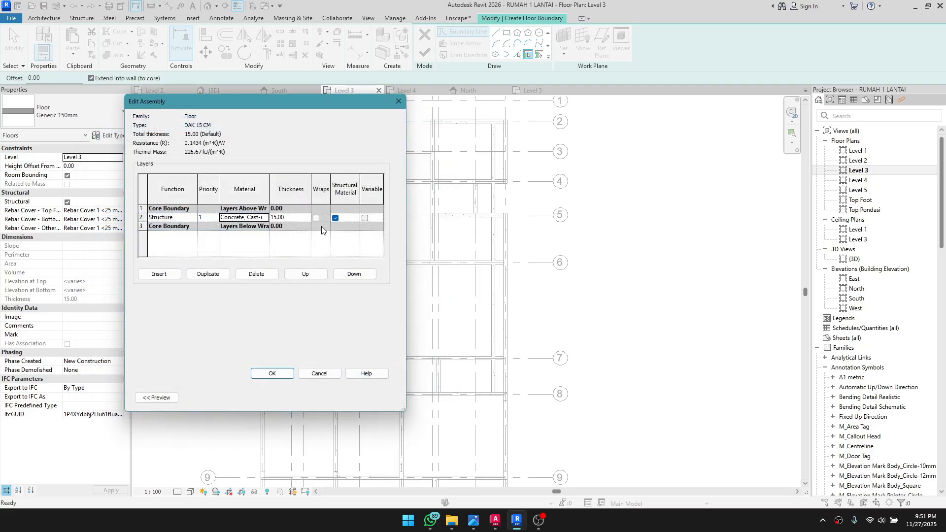
left_click(292, 373)
left_click(253, 397)
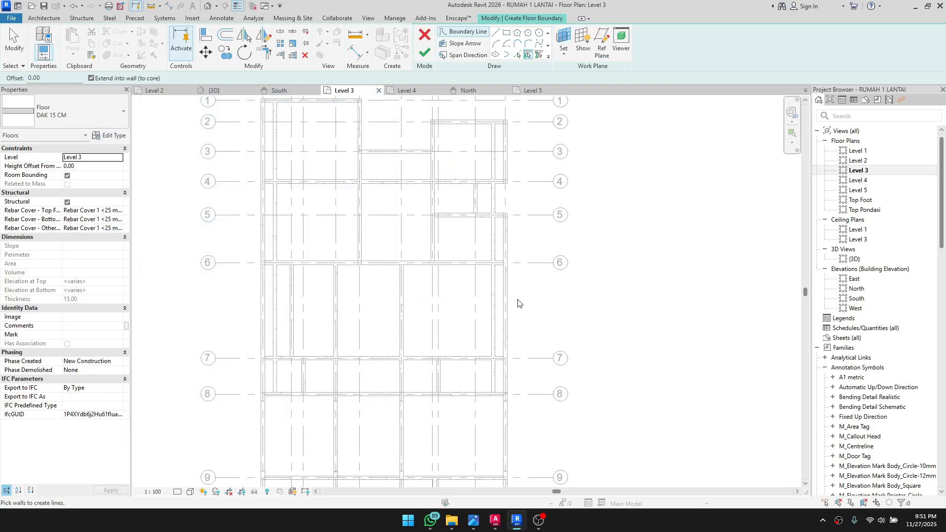
Step: Sketch a rectangular slab boundary along the outer beam faces of the eastern bay between grids 2 and 4
scroll(517, 299, "up", 2)
scroll(494, 285, "down", 1)
middle_click_drag(413, 258, 395, 344)
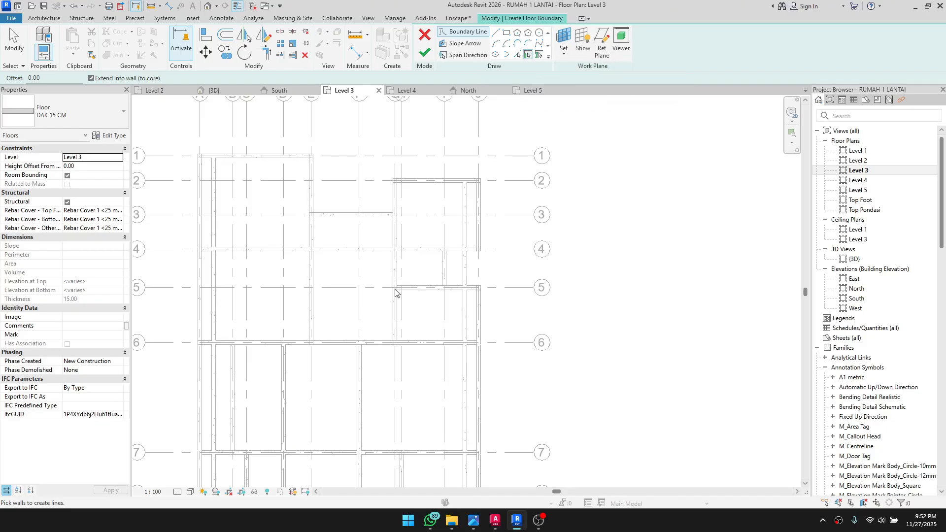
left_click(508, 33)
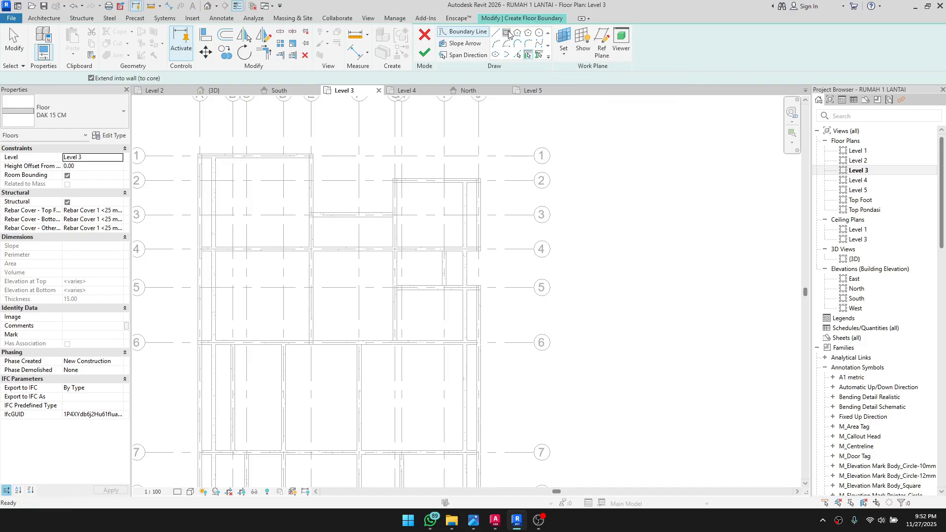
scroll(376, 185, "up", 5)
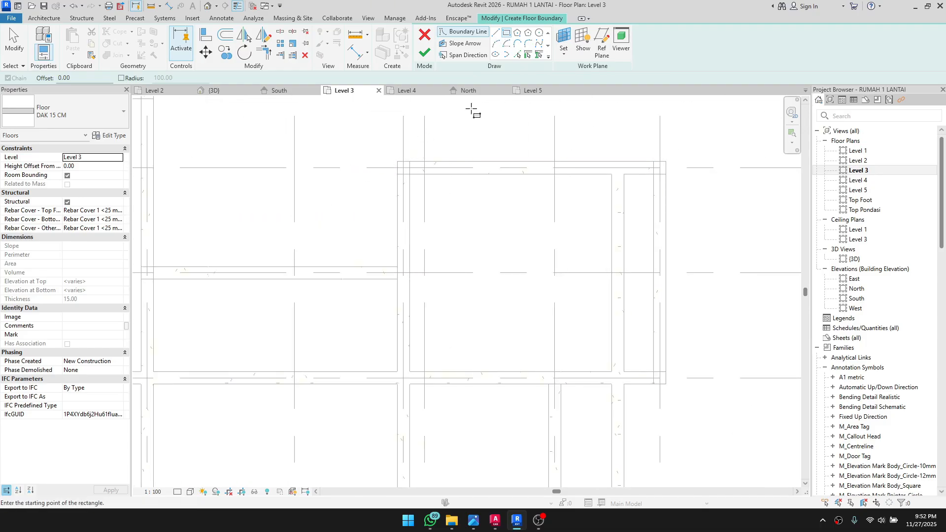
scroll(541, 113, "down", 2)
scroll(416, 190, "up", 2)
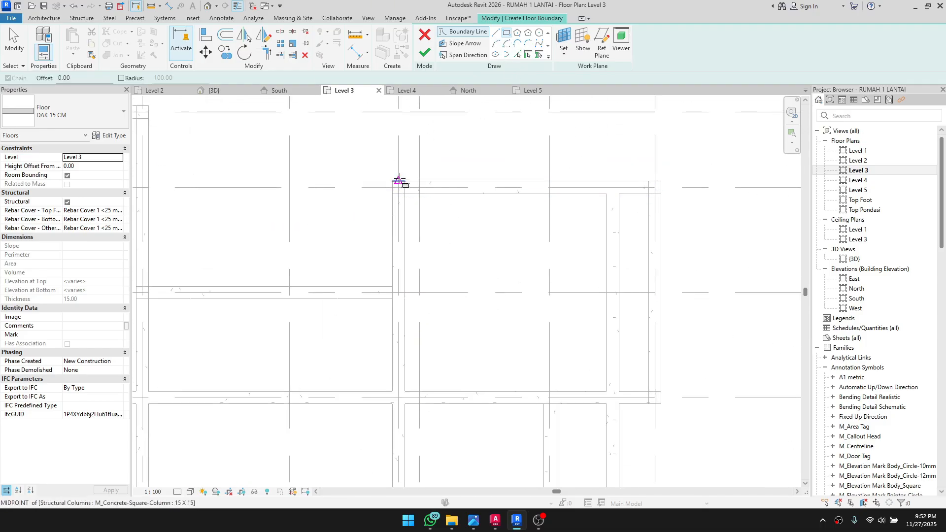
scroll(392, 180, "up", 3)
left_click(393, 182)
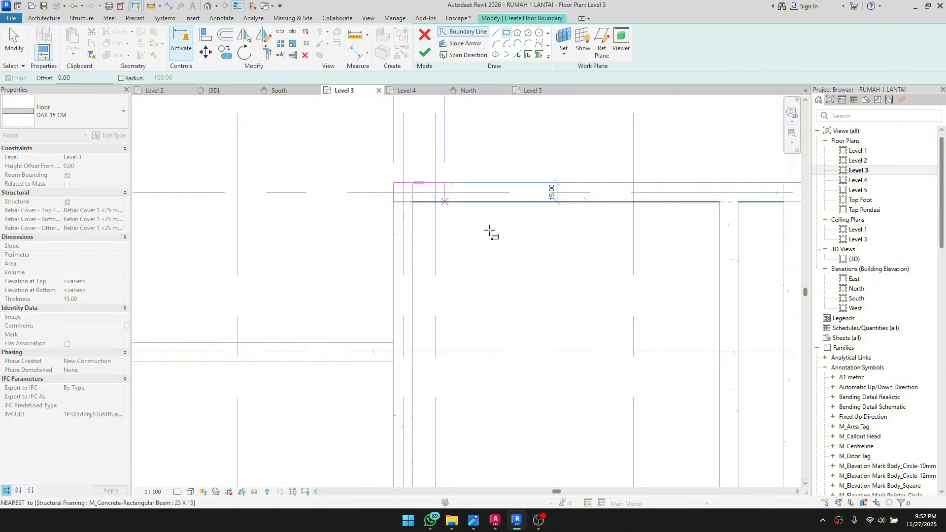
scroll(517, 252, "down", 4)
middle_click_drag(555, 284, 446, 207)
scroll(572, 331, "up", 3)
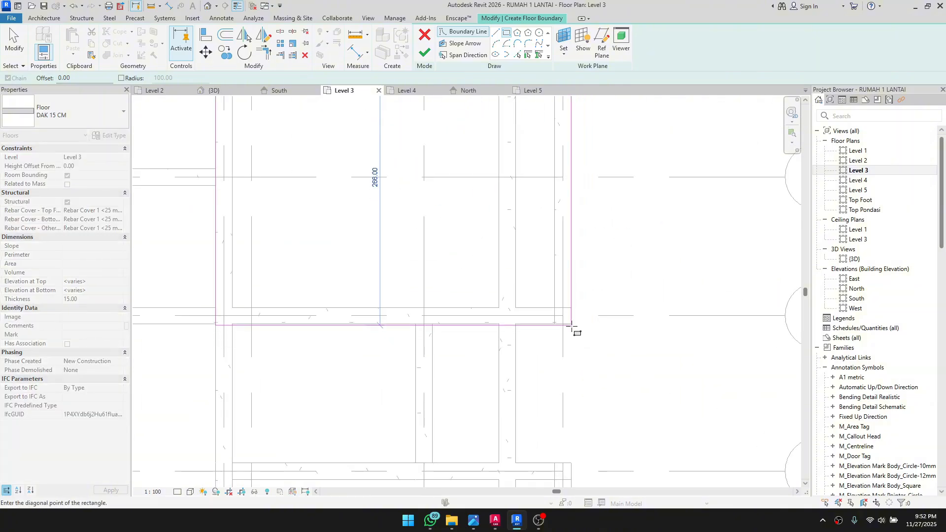
scroll(571, 330, "up", 2)
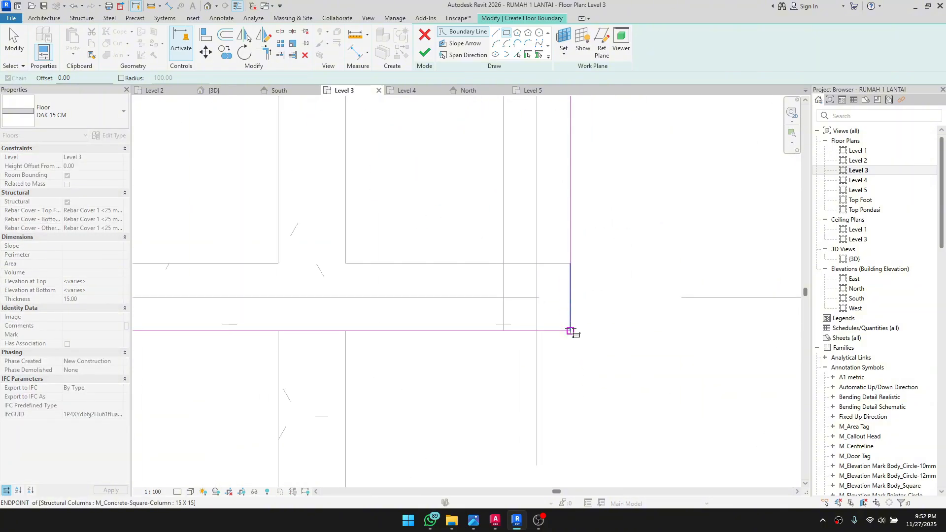
left_click(571, 330)
scroll(570, 274, "down", 3)
key("Escape")
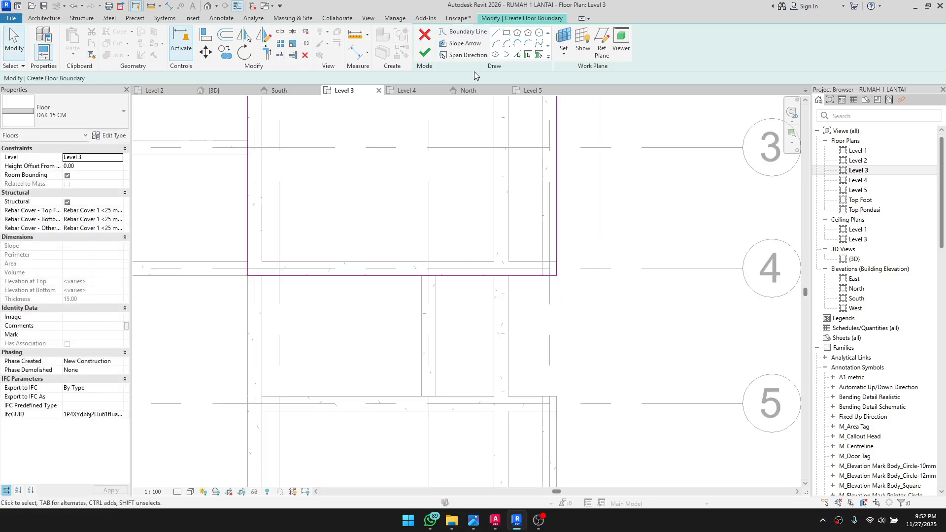
Step: Draw a vertical boundary line along the inner face of the eastern strip's beam, from grid 8 up to just below grid 4
left_click(498, 34)
scroll(524, 361, "up", 2)
scroll(504, 220, "down", 2)
scroll(513, 423, "down", 1)
middle_click_drag(508, 433, 477, 209)
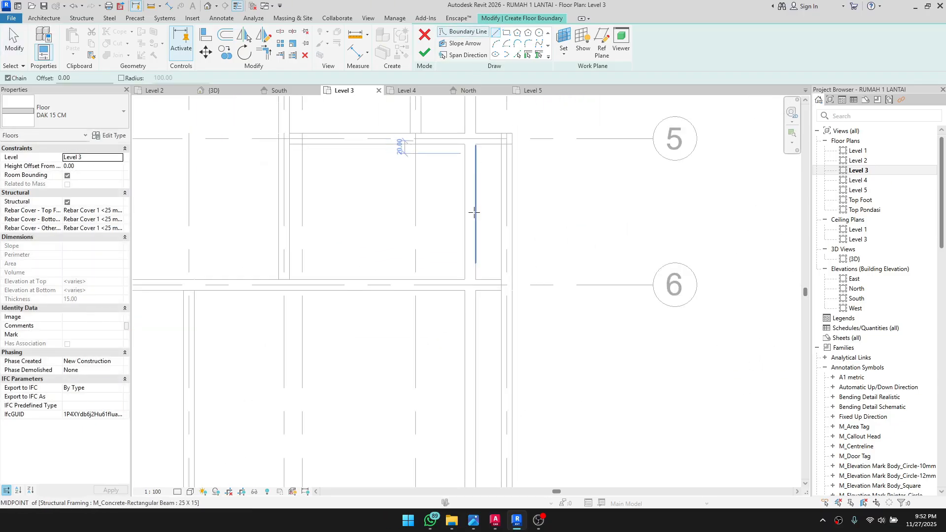
scroll(474, 212, "down", 3)
scroll(468, 261, "up", 2)
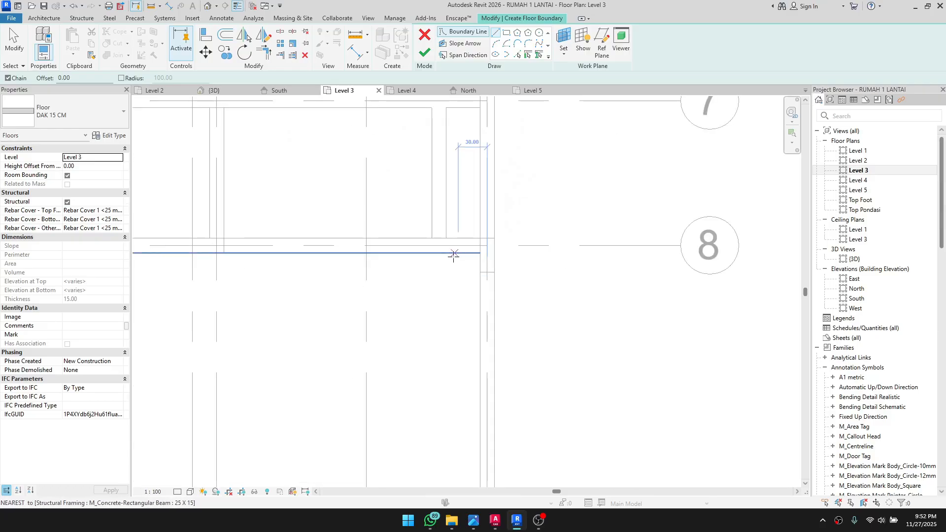
left_click(432, 238)
middle_click_drag(486, 225, 481, 376)
scroll(481, 376, "down", 4)
middle_click_drag(466, 281, 462, 471)
scroll(457, 200, "up", 3)
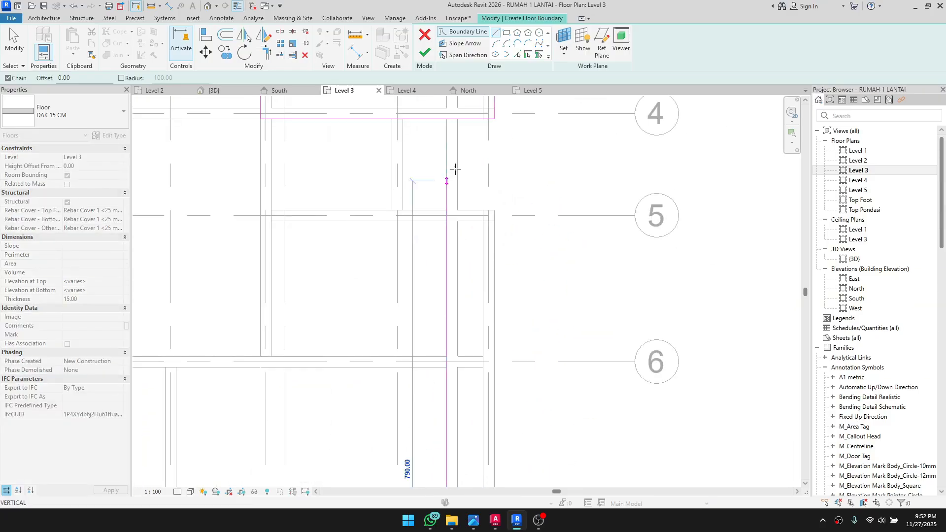
scroll(453, 150, "up", 1)
middle_click_drag(445, 131, 438, 233)
scroll(435, 227, "up", 1)
left_click(436, 228)
key("Escape")
key("Escape")
Step: Trim the inner vertical boundary line and the rectangle's edge at grid 4 into a corner
scroll(434, 228, "up", 2)
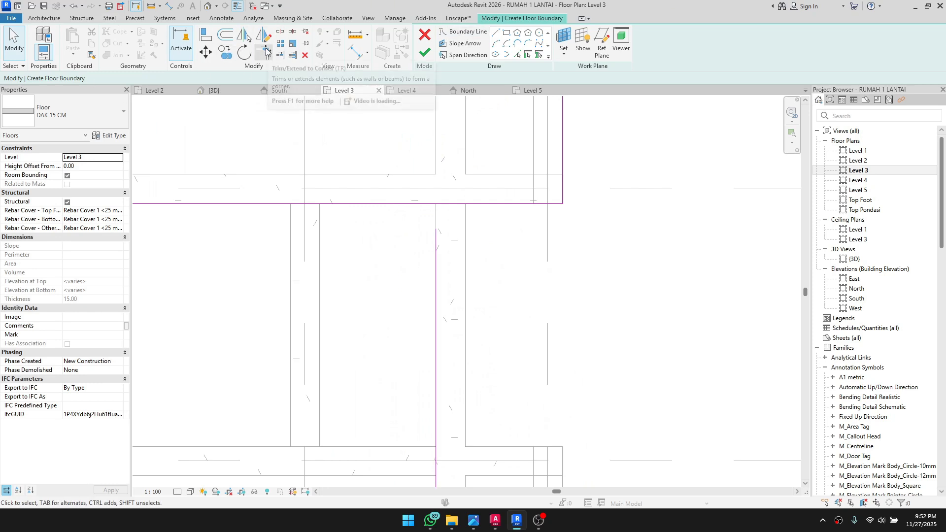
left_click(264, 51)
left_click(436, 288)
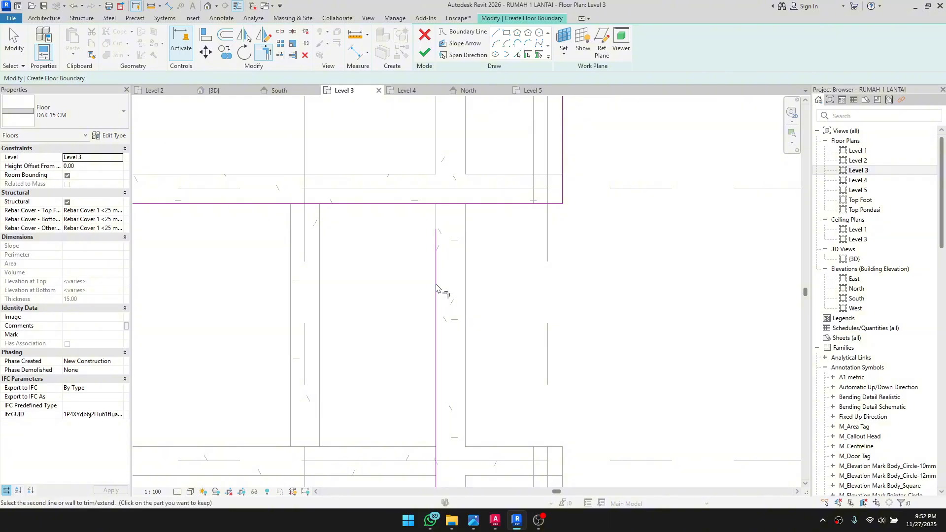
left_click(409, 204)
key("Escape")
Step: Draw a short horizontal boundary line along the lower face of the grid 8 beam, extending past the eastern outer beam
scroll(505, 338, "down", 3)
middle_click_drag(511, 429, 508, 423)
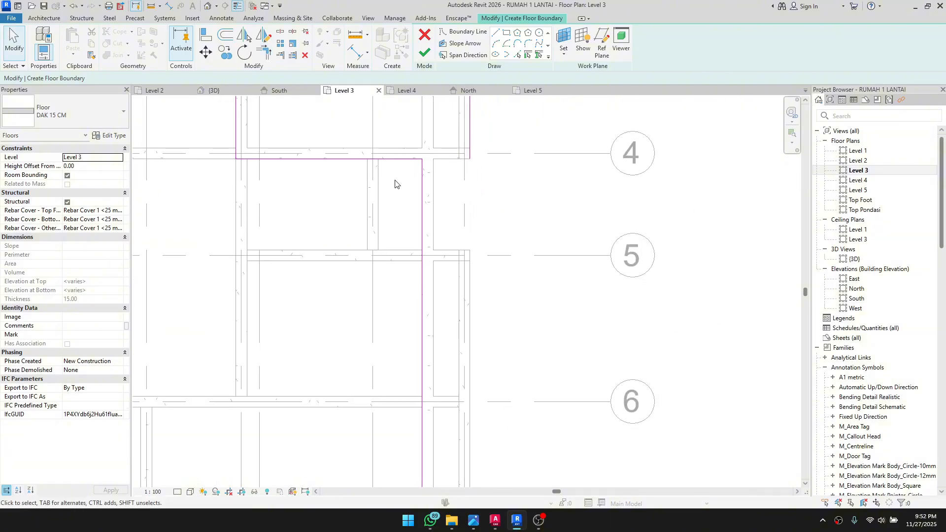
scroll(509, 371, "down", 1)
middle_click_drag(509, 372, 517, 159)
scroll(485, 427, "up", 1)
middle_click_drag(483, 426, 481, 143)
scroll(463, 243, "up", 2)
middle_click_drag(446, 220, 448, 267)
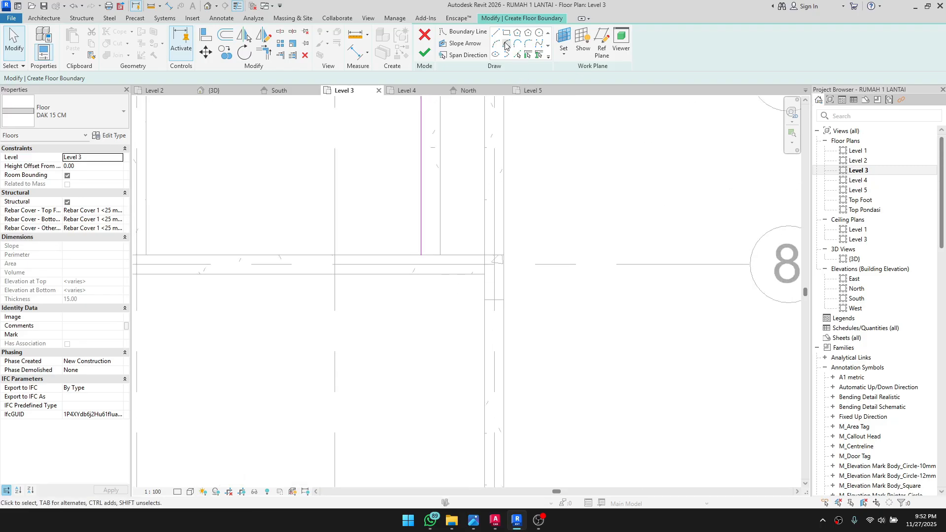
left_click(497, 34)
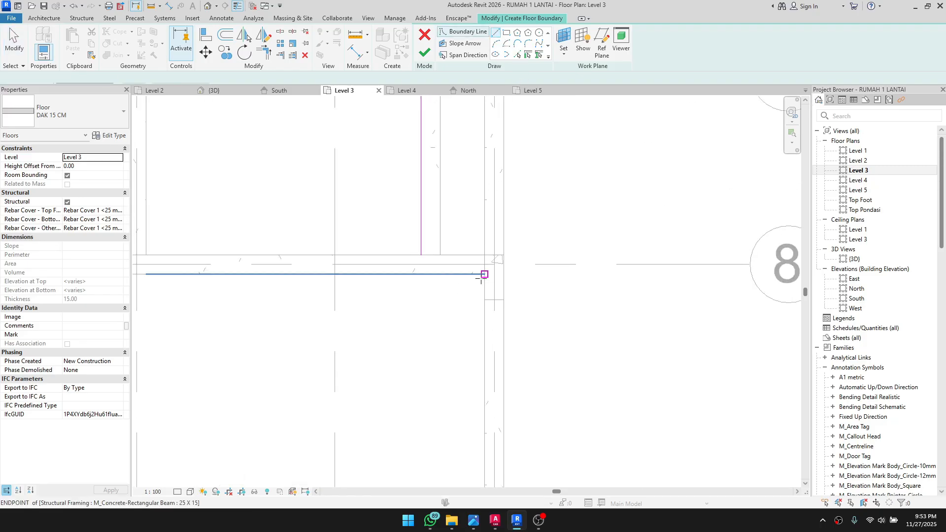
key("Escape")
key("Escape")
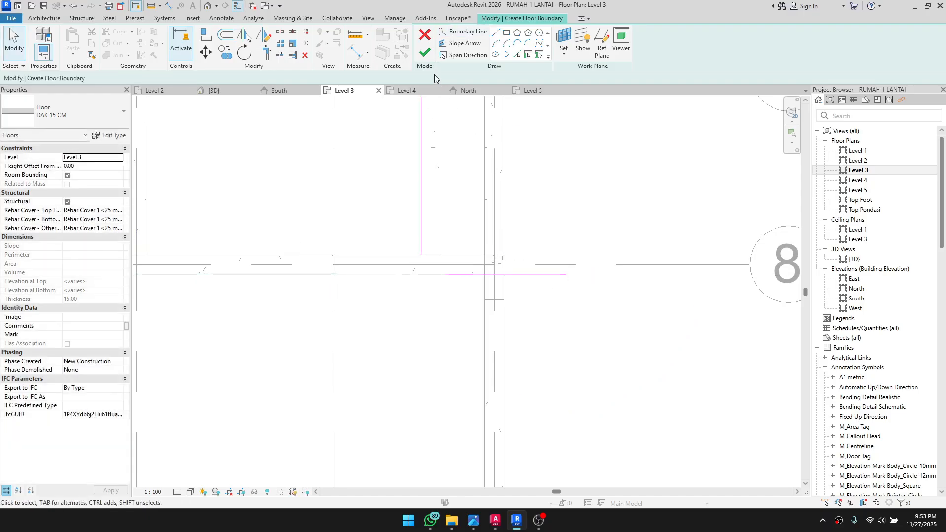
Step: Trim the horizontal line at grid 8 into corners with the inner vertical line and the eastern outer edge, closing the boundary
left_click(266, 59)
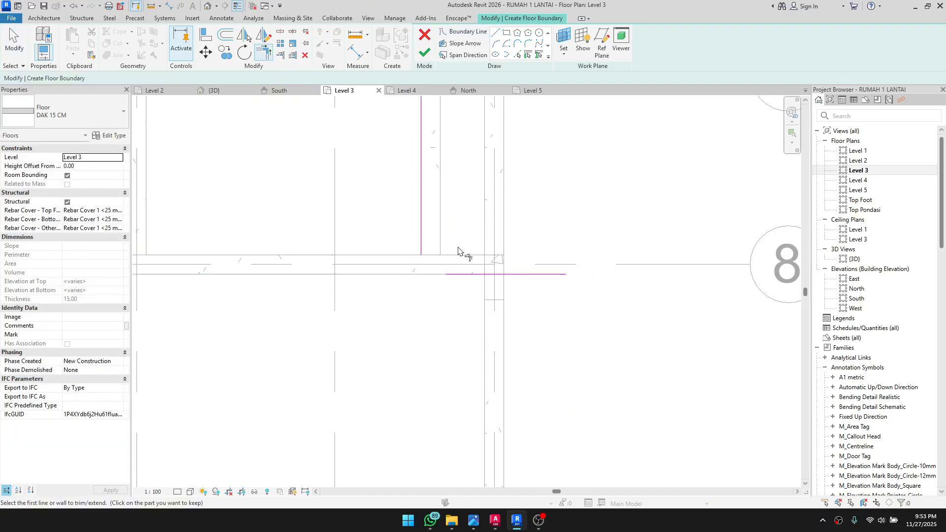
left_click(496, 274)
left_click(418, 212)
scroll(419, 289, "down", 3)
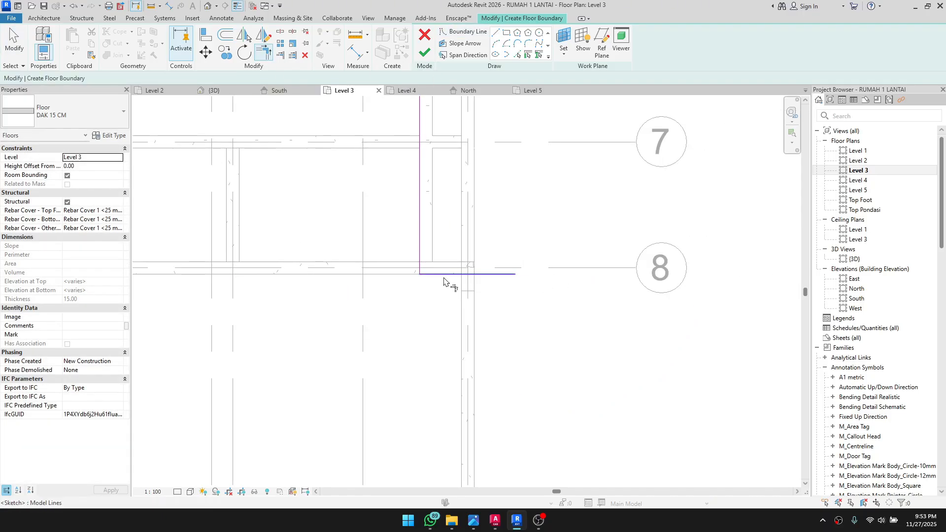
scroll(445, 281, "down", 3)
middle_click_drag(510, 338, 540, 418)
middle_click_drag(540, 162, 530, 458)
scroll(530, 389, "down", 1)
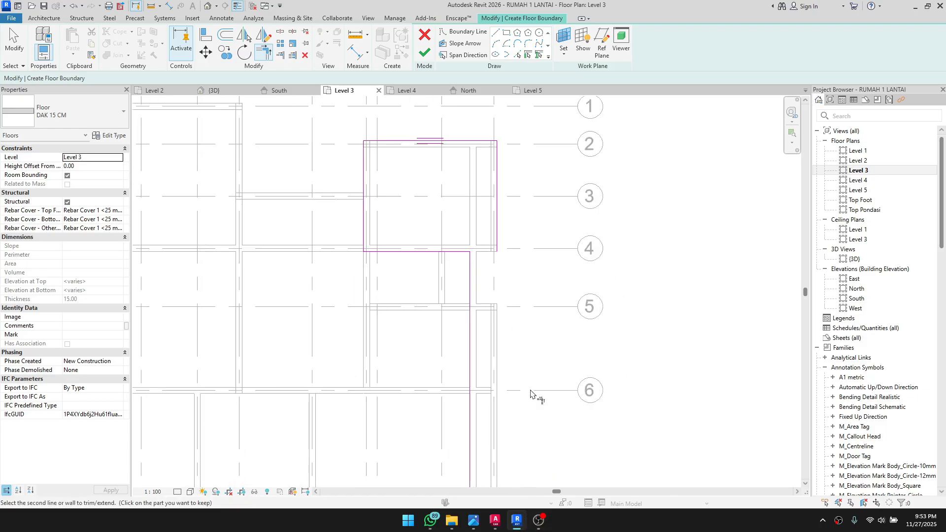
left_click(500, 236)
scroll(512, 377, "down", 2)
middle_click_drag(511, 376, 524, 271)
scroll(434, 200, "up", 3)
middle_click_drag(438, 189, 422, 237)
scroll(422, 238, "down", 1)
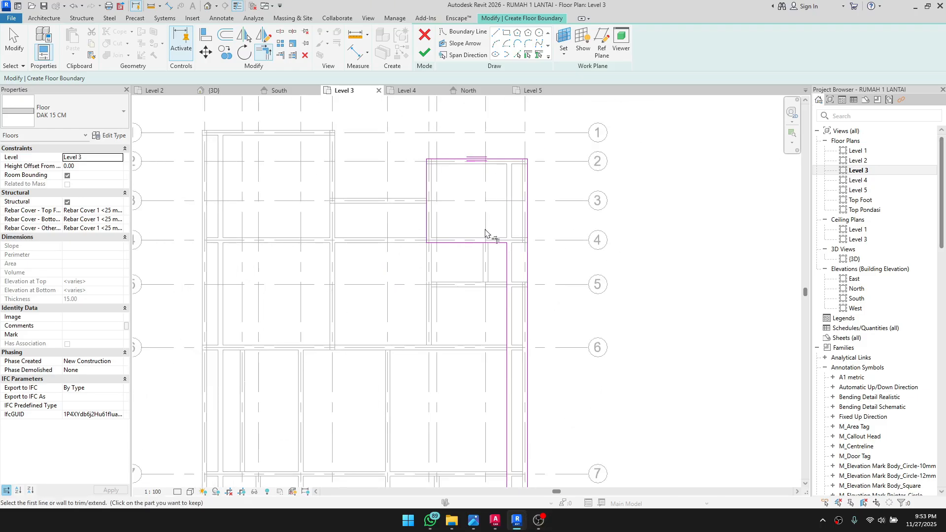
key("Escape")
Step: Examine the L-shaped slab boundary between grids 2 and 8 against the surrounding Level 3 beam bays
scroll(489, 282, "up", 2)
scroll(473, 225, "down", 2)
scroll(503, 228, "up", 1)
scroll(437, 271, "down", 2)
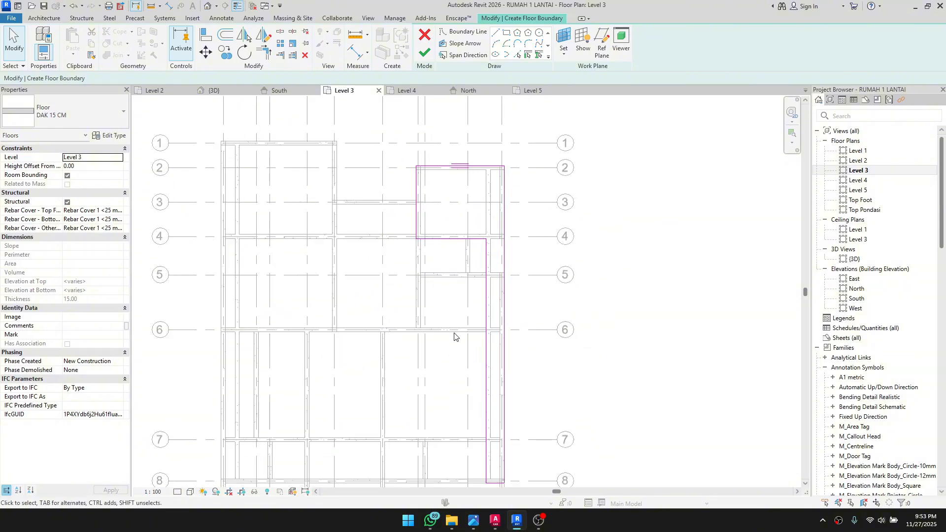
middle_click_drag(453, 333, 499, 250)
scroll(499, 253, "down", 1)
scroll(544, 294, "down", 2)
scroll(515, 180, "up", 4)
middle_click_drag(515, 181, 520, 202)
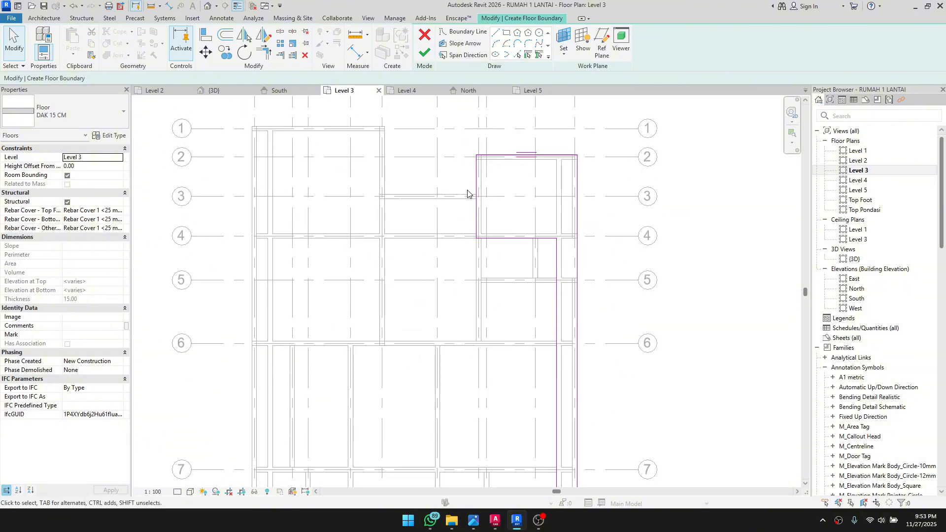
scroll(558, 286, "down", 1)
middle_click_drag(559, 286, 538, 194)
mouse_move(551, 314)
middle_mouse_down()
mouse_move(550, 381)
mouse_move(537, 308)
middle_mouse_up()
scroll(468, 154, "up", 1)
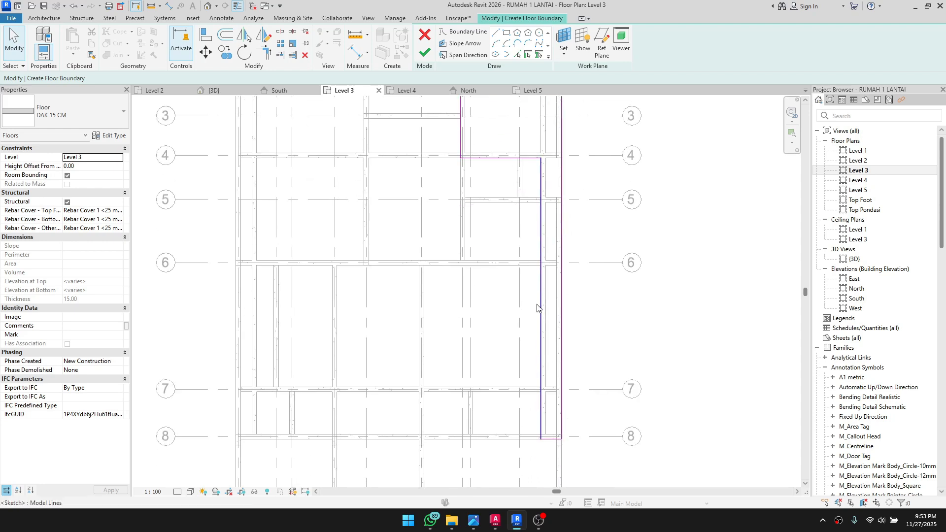
Step: Examine the closed L-shaped slab boundary along the eastern beams between grids 2 and 8, temporarily using the dark canvas
middle_click_drag(327, 398, 385, 340)
middle_click_drag(484, 300, 481, 326)
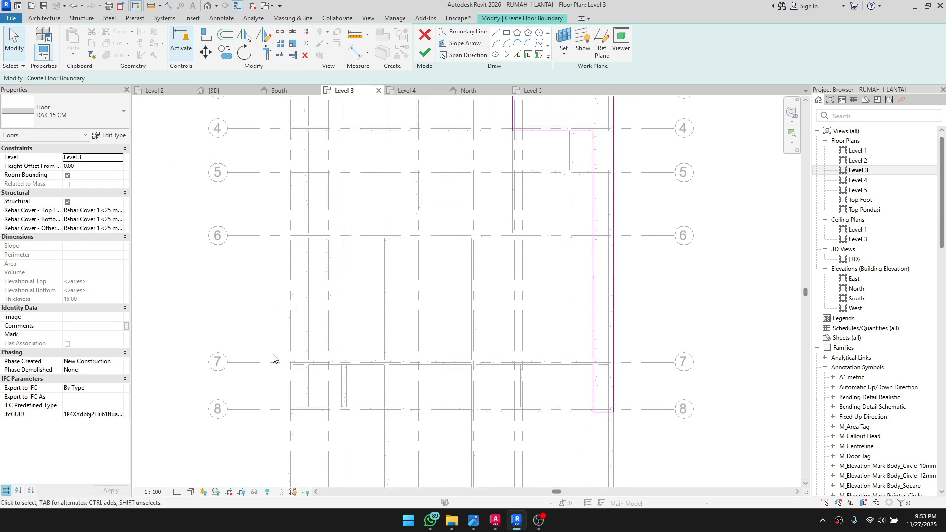
scroll(301, 296, "down", 1)
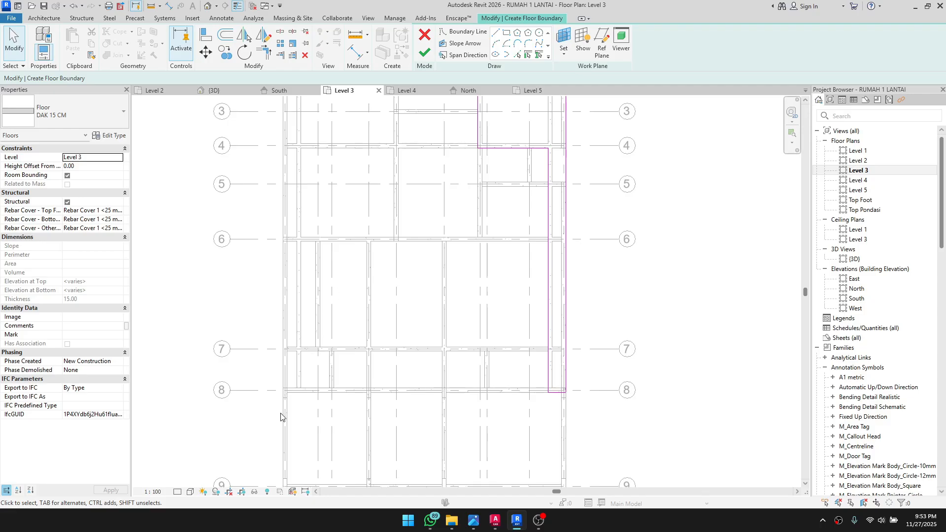
key("c")
key("t")
scroll(590, 326, "up", 1)
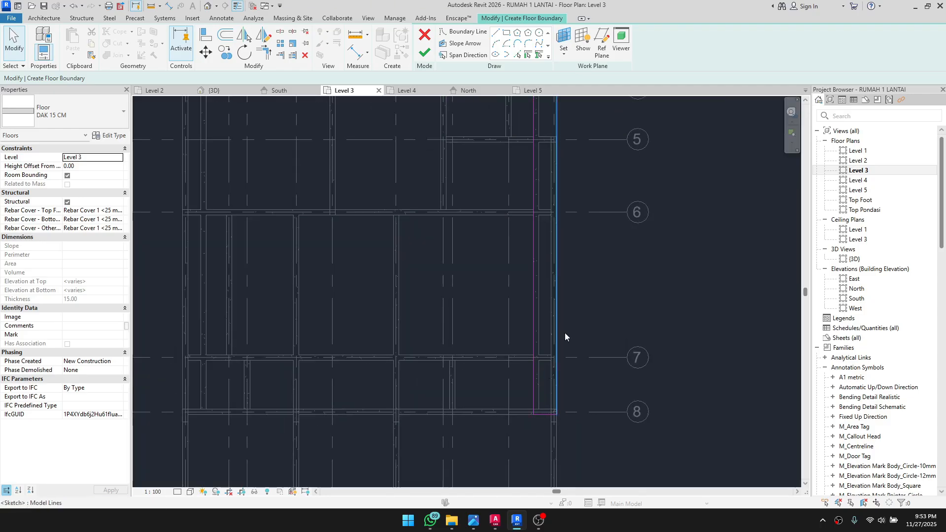
middle_click_drag(577, 129, 557, 276)
middle_click_drag(500, 232, 496, 274)
scroll(495, 274, "up", 6)
scroll(503, 329, "down", 2)
middle_click_drag(532, 377, 498, 235)
scroll(499, 235, "down", 1)
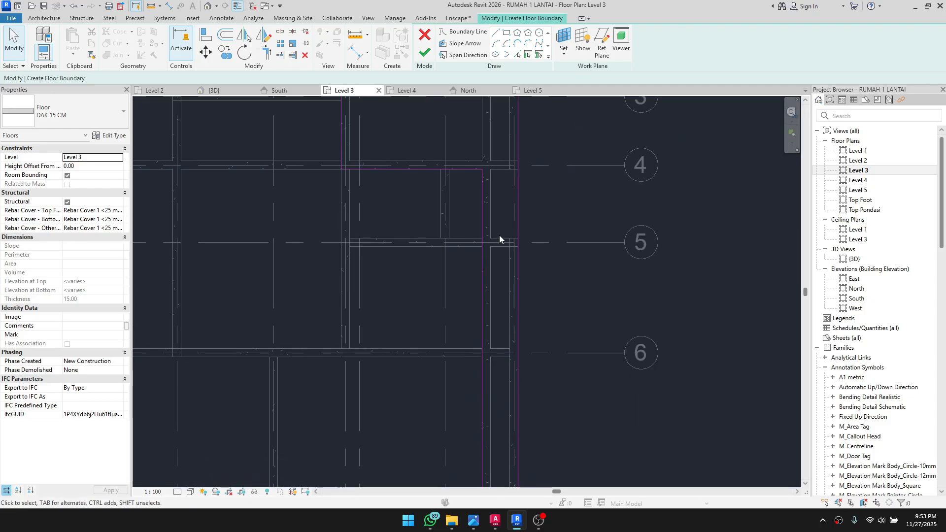
scroll(490, 379, "down", 1)
middle_click_drag(492, 380, 521, 358)
key("a")
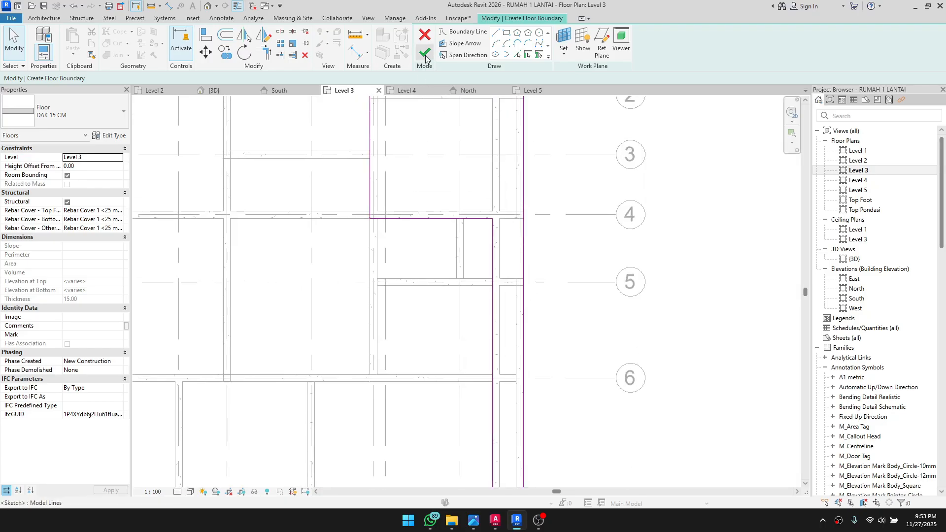
Step: Finish the boundary sketch to create the L-shaped DAK 15 CM floor on Level 3 and deselect it
left_click(425, 55)
scroll(508, 322, "down", 1)
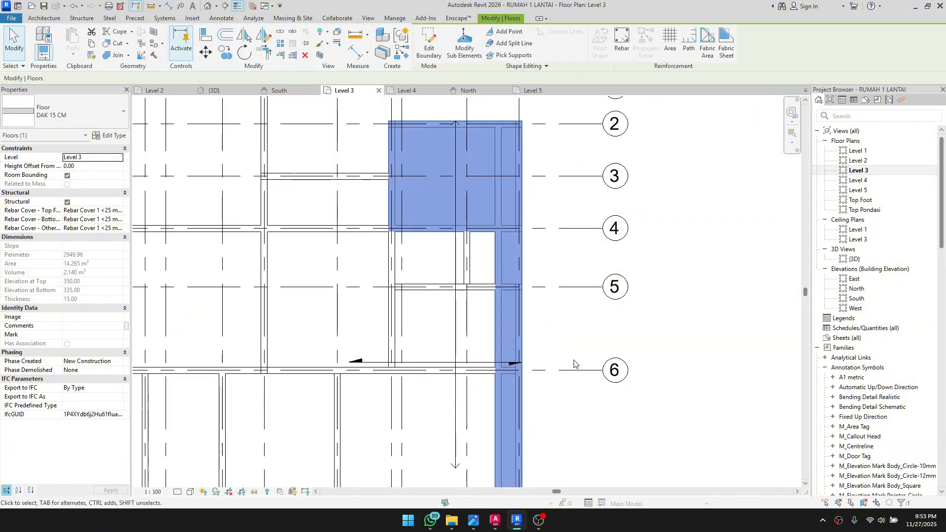
key("Escape")
scroll(542, 286, "up", 3)
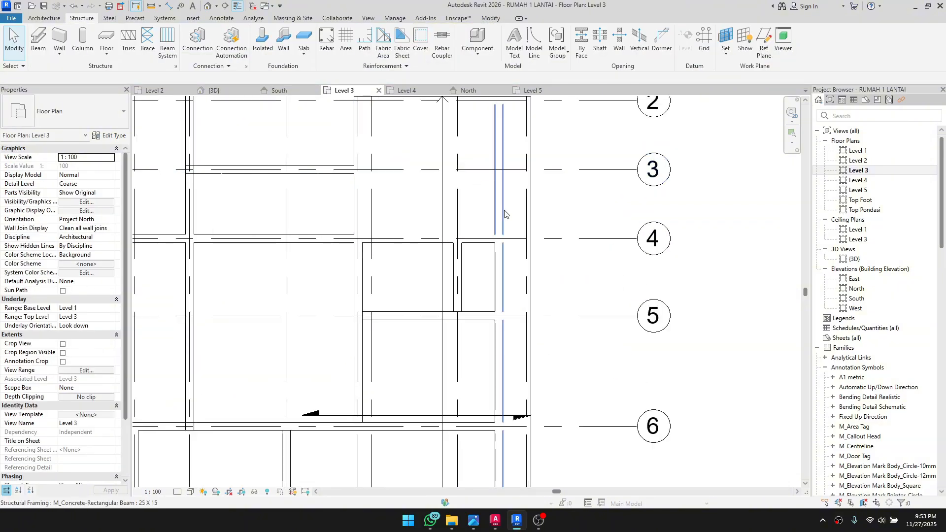
scroll(570, 366, "down", 1)
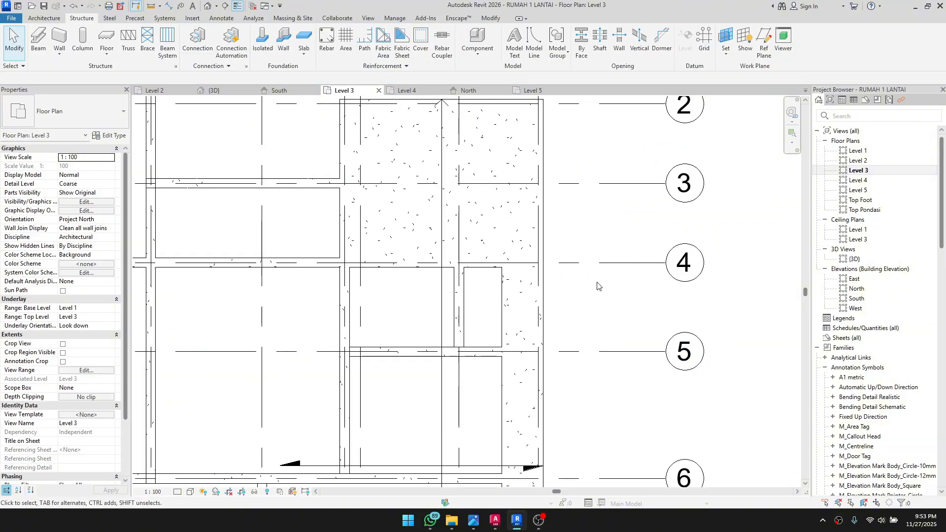
Step: Set the Level 3 plan's detail level to Fine
left_click(177, 492)
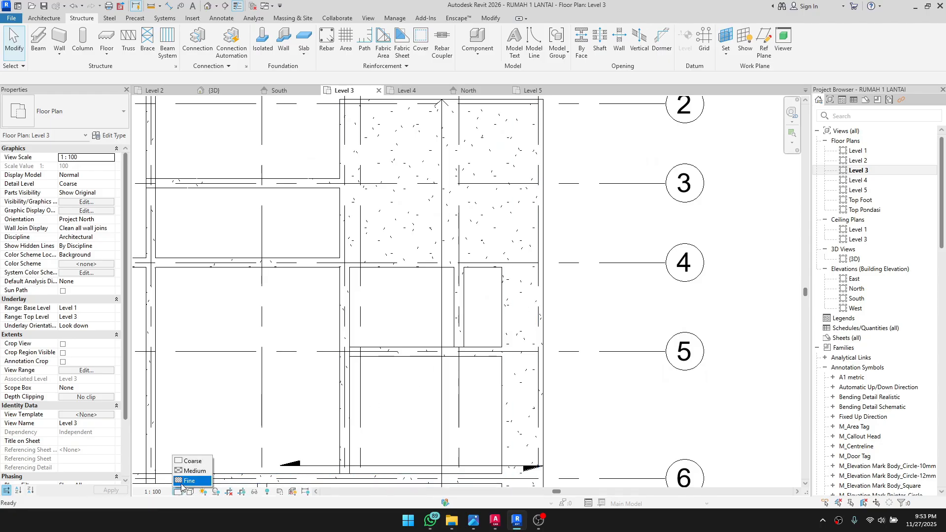
left_click(181, 484)
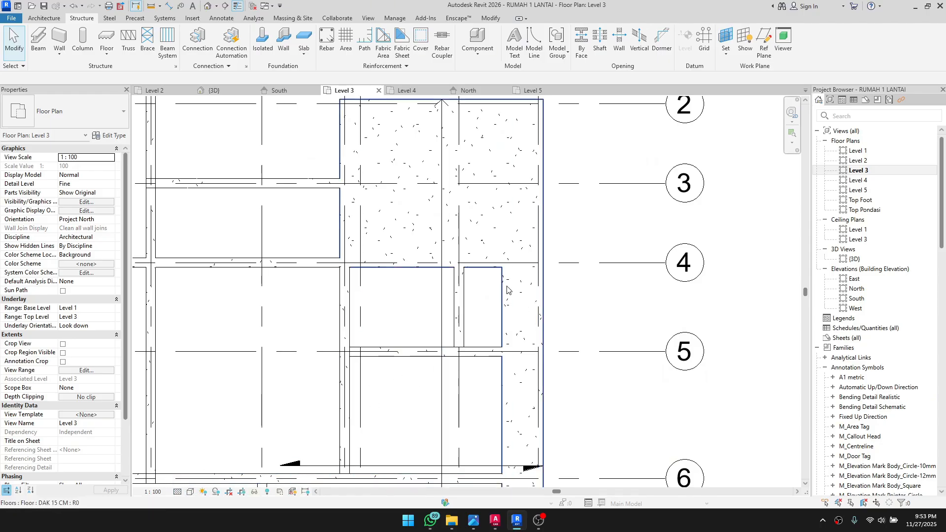
scroll(591, 271, "up", 2)
scroll(437, 219, "up", 2)
scroll(456, 383, "down", 3)
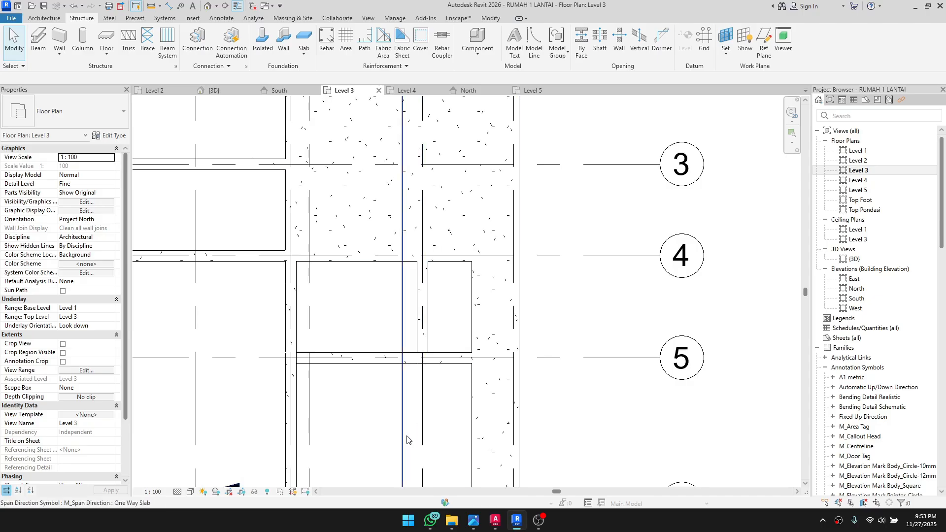
Step: Delete the span direction symbol of the L-shaped slab
scroll(407, 438, "down", 2)
middle_click_drag(408, 438, 383, 320)
left_click(396, 320)
scroll(398, 227, "down", 1)
scroll(382, 311, "down", 1)
key("Delete")
scroll(381, 236, "up", 2)
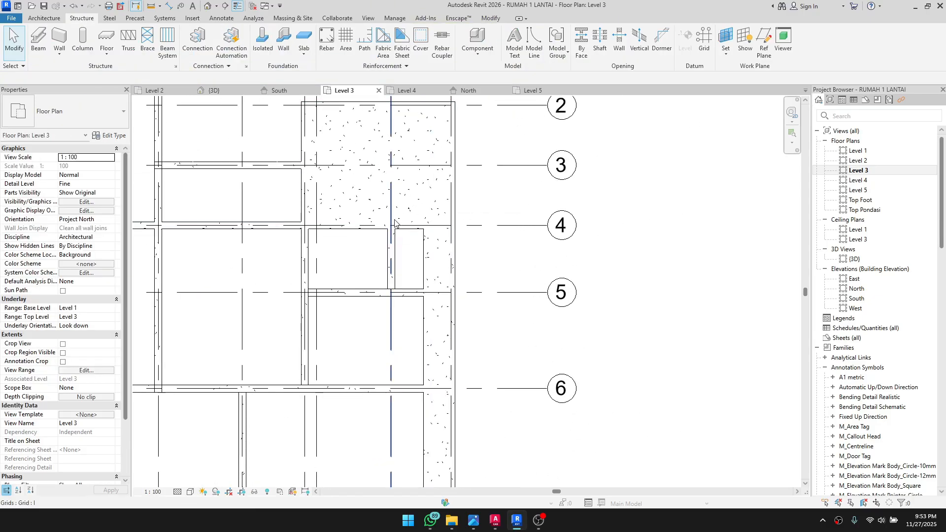
left_click(424, 199)
left_click(406, 186)
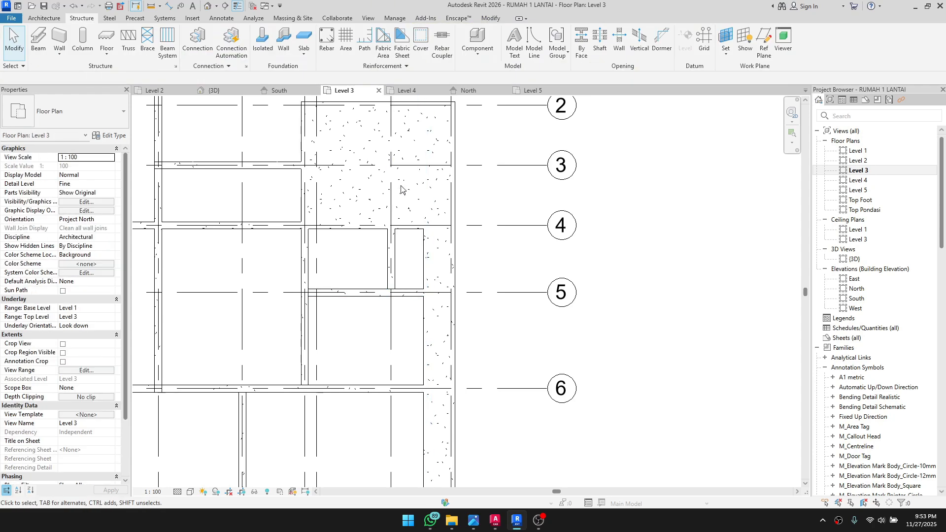
Step: Inspect the L-shaped slab in the Level 3 plan and in the 3D view, checking how it sits on the beams
scroll(365, 137, "up", 3)
scroll(386, 183, "down", 1)
middle_click_drag(386, 184, 420, 281)
scroll(421, 281, "down", 1)
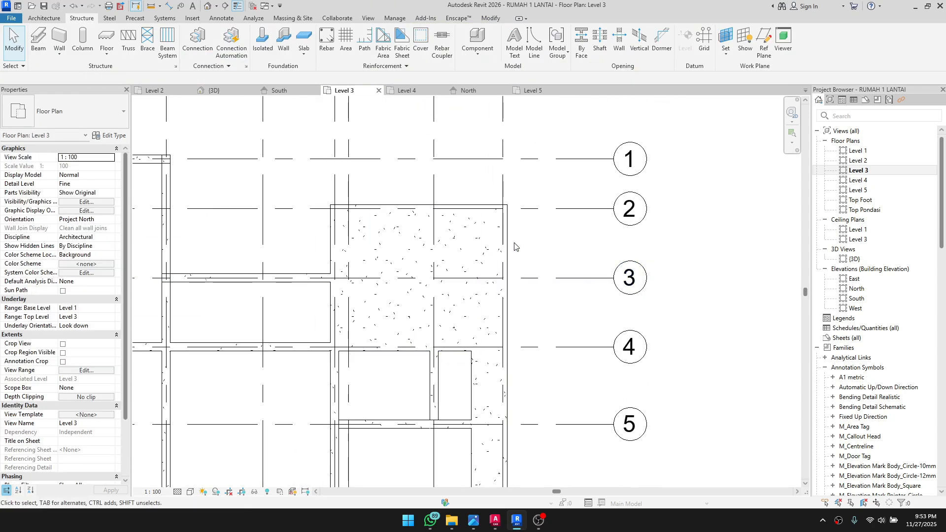
scroll(510, 247, "down", 2)
middle_click_drag(509, 281, 536, 252)
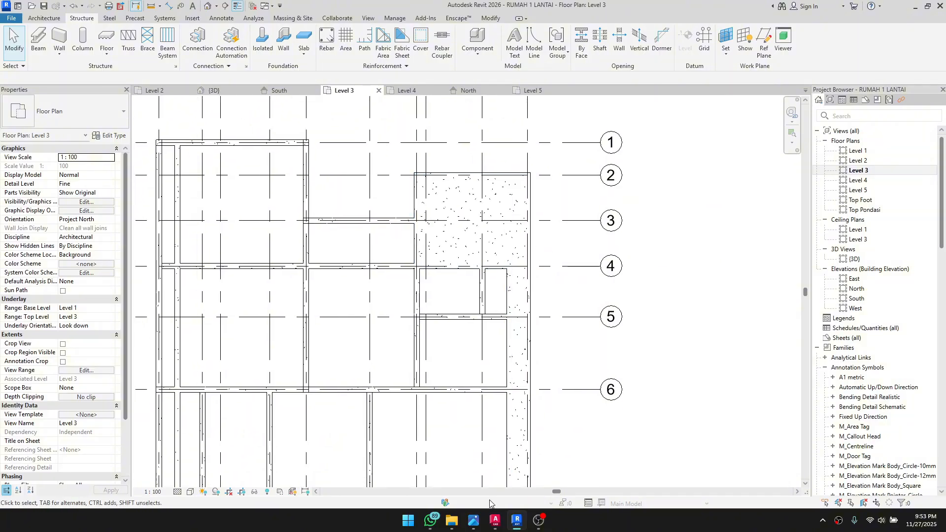
double_click(854, 261)
scroll(541, 291, "down", 2)
middle_click_drag(557, 310, 424, 303, "shift")
scroll(402, 290, "up", 2)
scroll(423, 302, "up", 5)
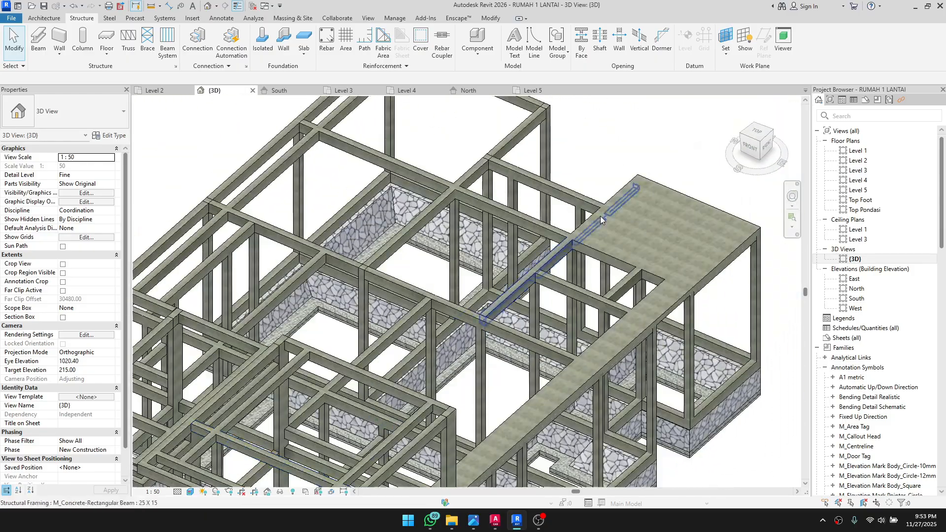
scroll(602, 220, "up", 1)
middle_click_drag(715, 291, 581, 315)
scroll(637, 238, "up", 1)
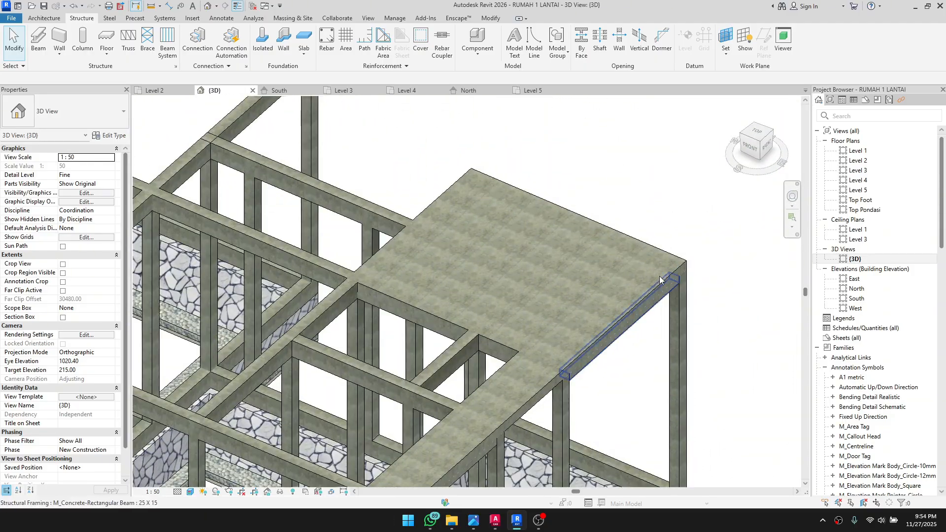
scroll(591, 266, "down", 2)
scroll(561, 265, "down", 3)
middle_click_drag(558, 268, 423, 189, "shift")
middle_click_drag(586, 273, 528, 492, "shift")
Step: Switch to AutoCAD and find the beam and concrete slab plan showing the Dak Beton areas
left_click(496, 522)
scroll(391, 289, "down", 5)
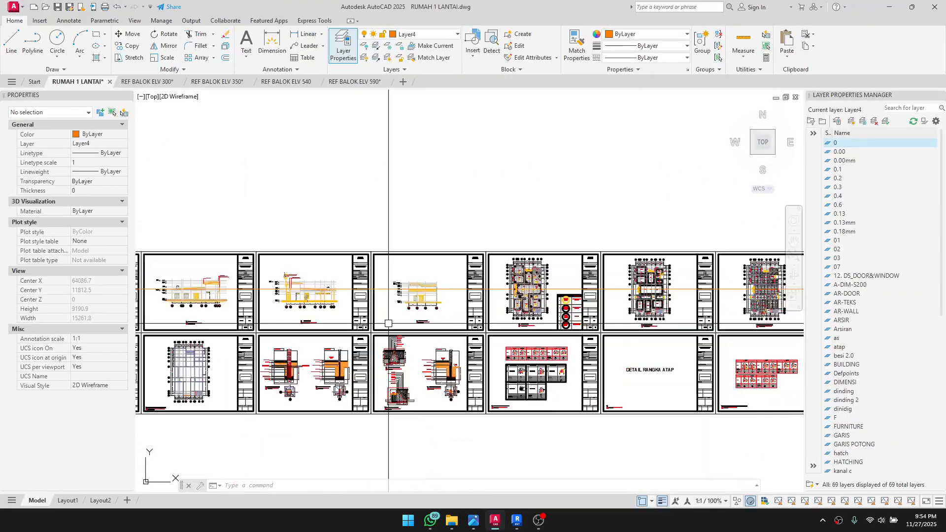
scroll(294, 314, "up", 2)
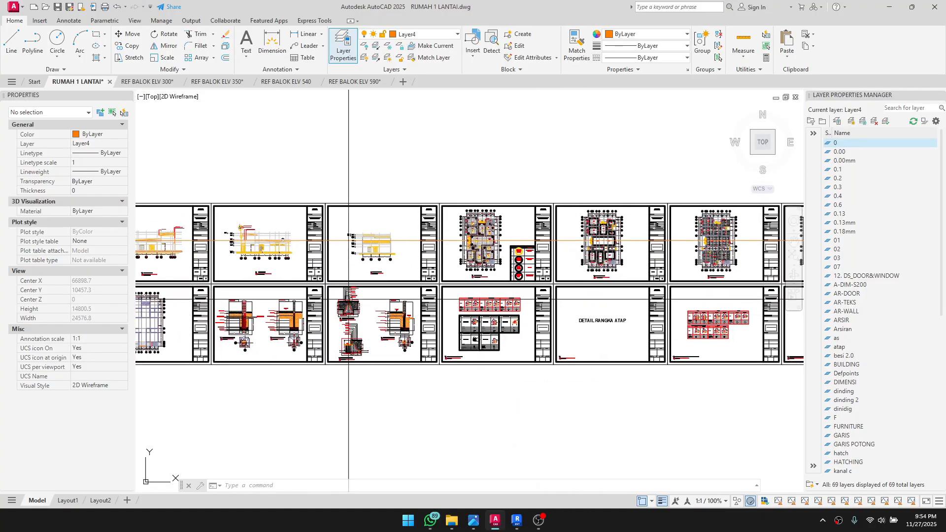
scroll(348, 299, "up", 8)
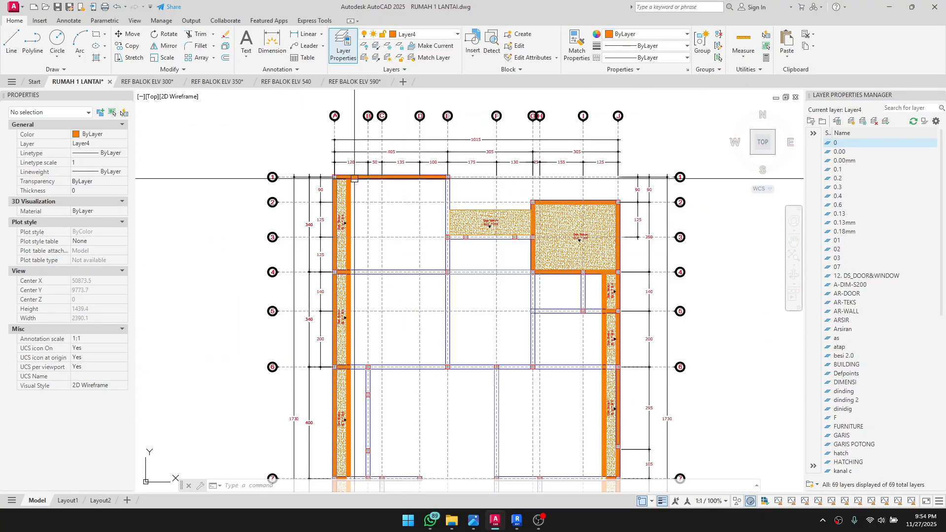
scroll(355, 179, "up", 5)
scroll(301, 185, "down", 6)
scroll(297, 173, "up", 1)
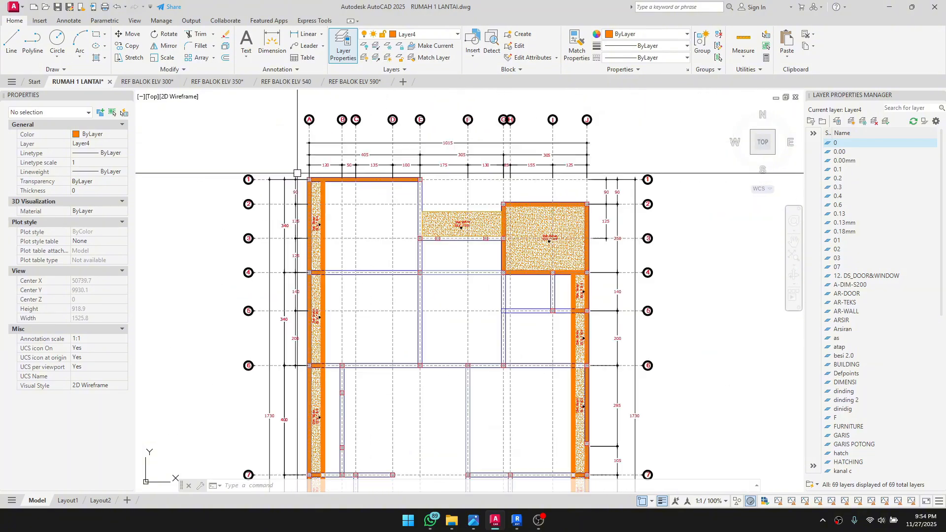
Step: Examine the Dak Beton ELV. +350 strip along grid A down to grid 8 and its neighbouring slab areas
middle_click_drag(347, 327, 383, 187)
scroll(361, 329, "up", 2)
scroll(347, 395, "up", 4)
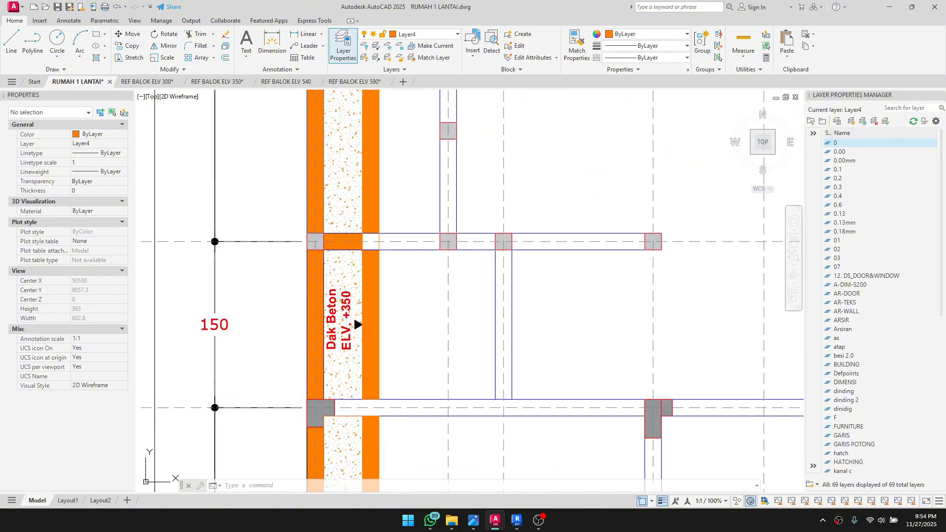
middle_click_drag(347, 395, 376, 203)
scroll(337, 233, "down", 4)
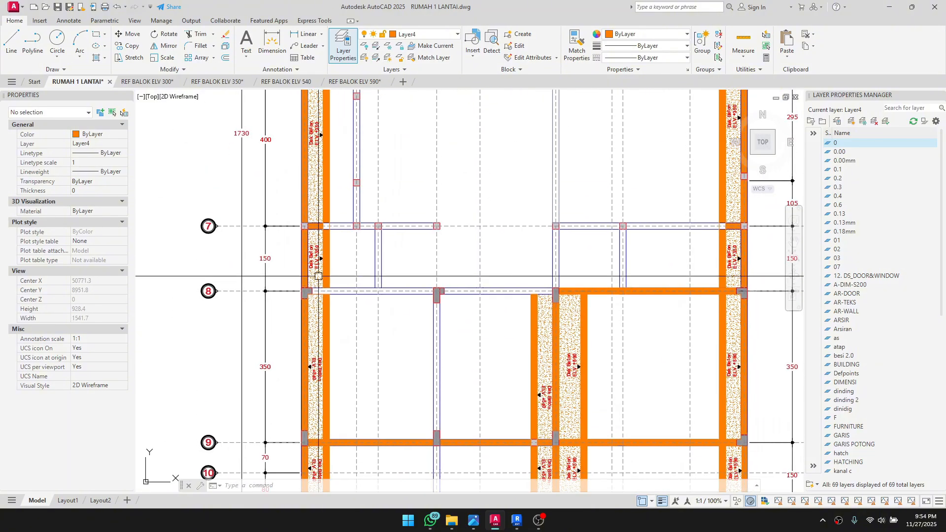
middle_click_drag(336, 233, 525, 375)
scroll(591, 344, "down", 2)
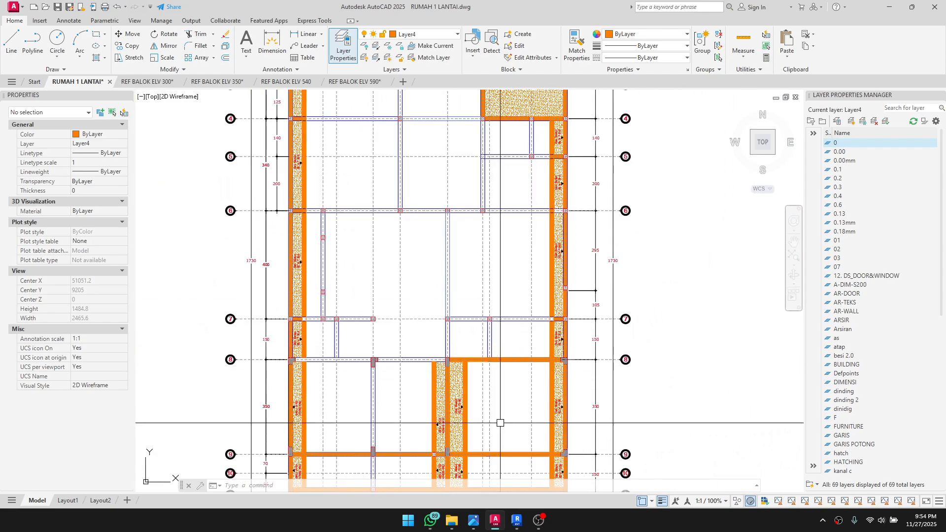
Step: Switch back to Revit, check the frame's western side in 3D, and open the Level 3 floor plan
left_click(516, 520)
scroll(463, 335, "down", 2)
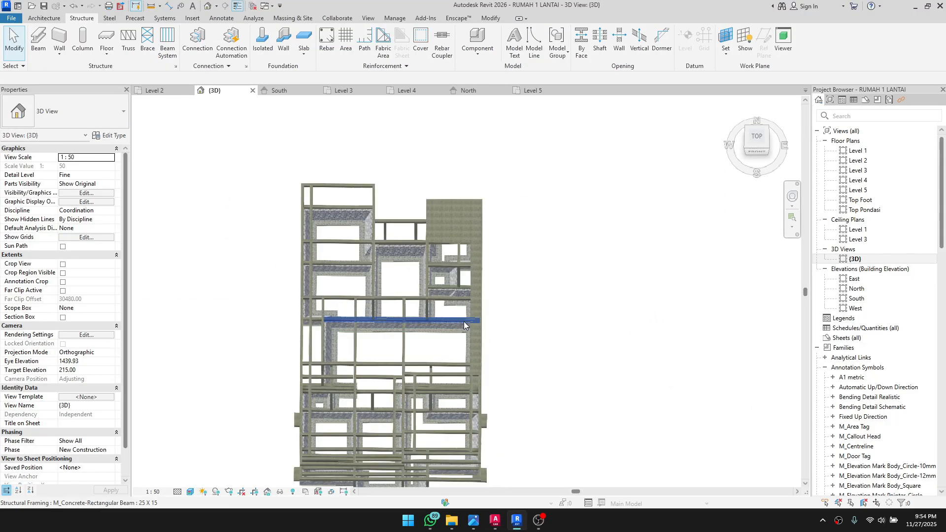
middle_click_drag(463, 321, 294, 121, "shift")
scroll(477, 444, "up", 1)
middle_click_drag(498, 425, 660, 473, "shift")
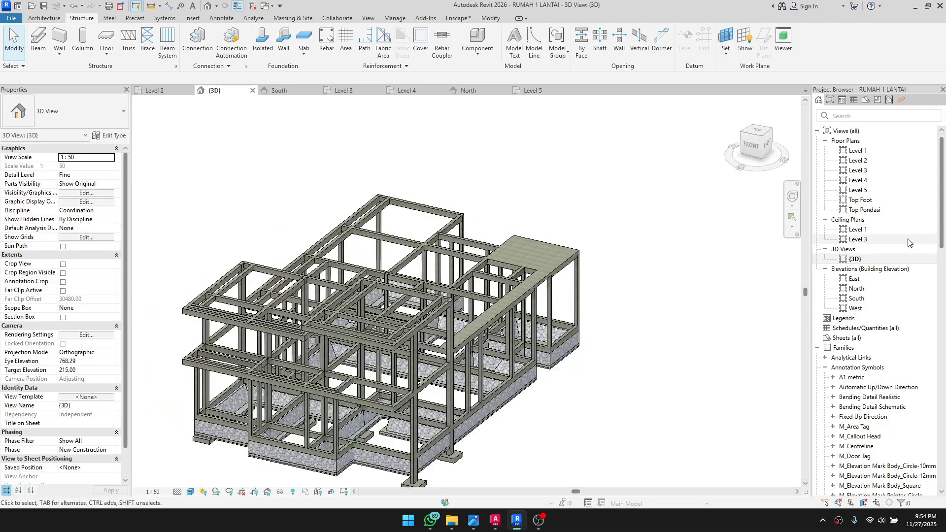
double_click(880, 170)
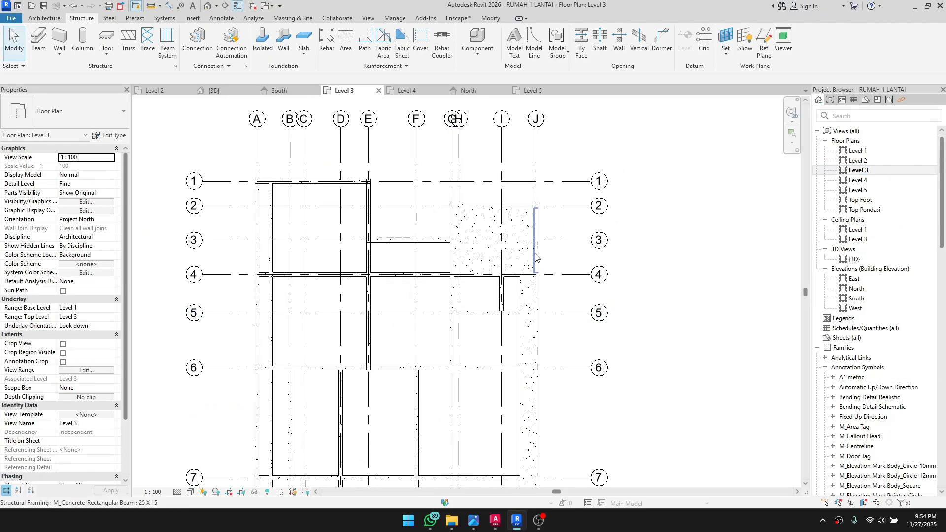
left_click(540, 257)
scroll(517, 258, "down", 1)
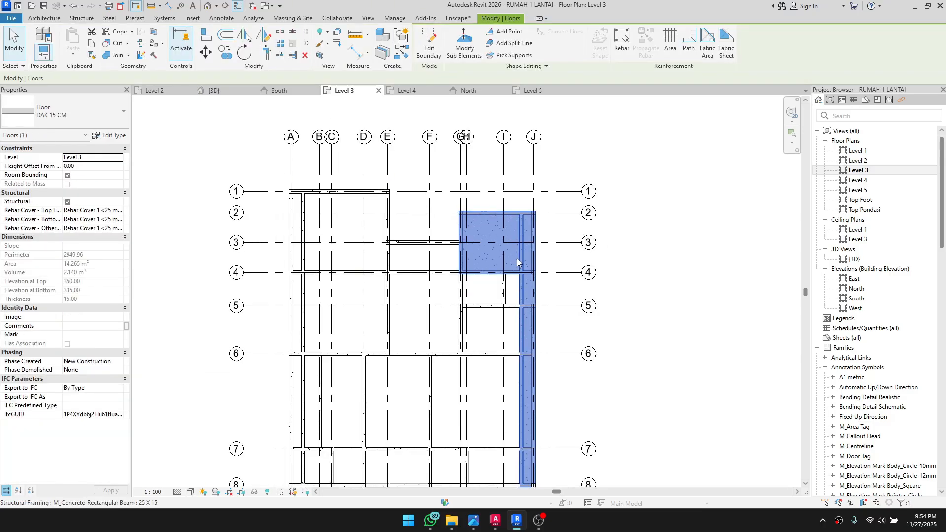
left_click(517, 258)
right_click(518, 258)
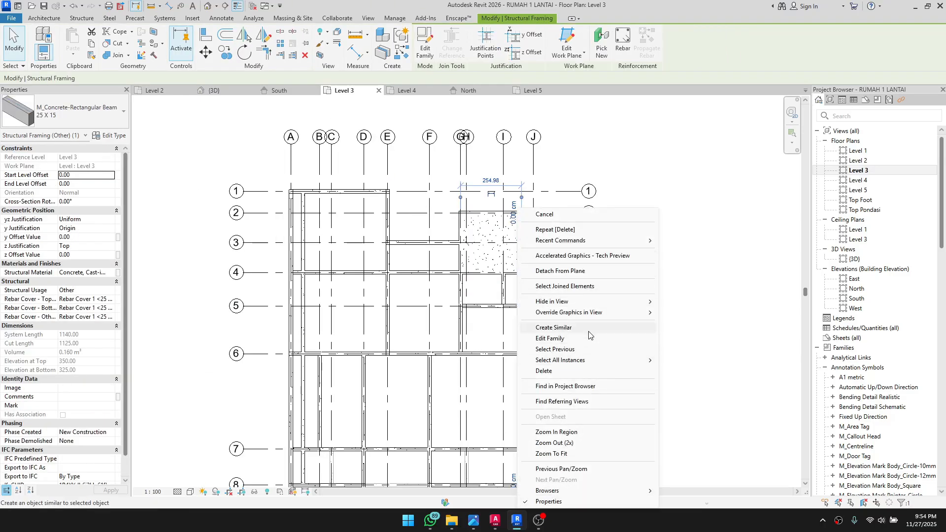
left_click(553, 328)
scroll(279, 197, "up", 5)
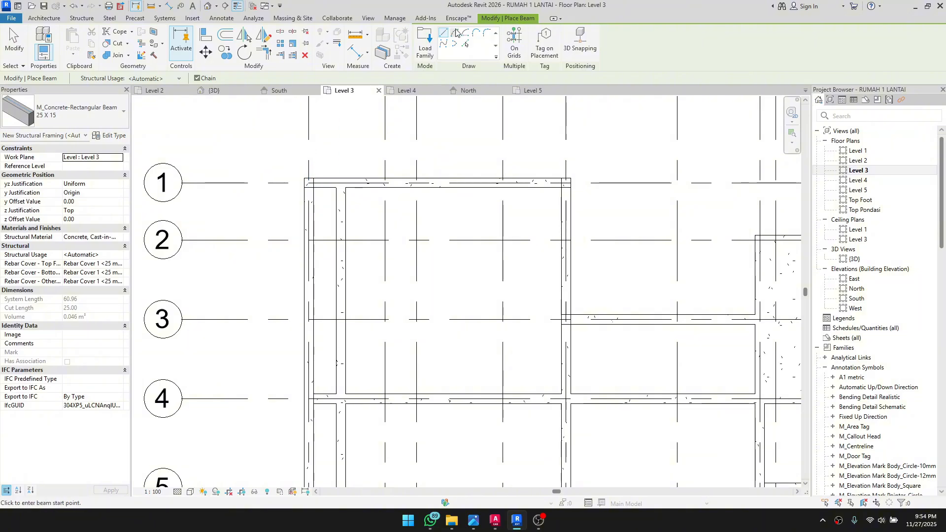
key("Escape")
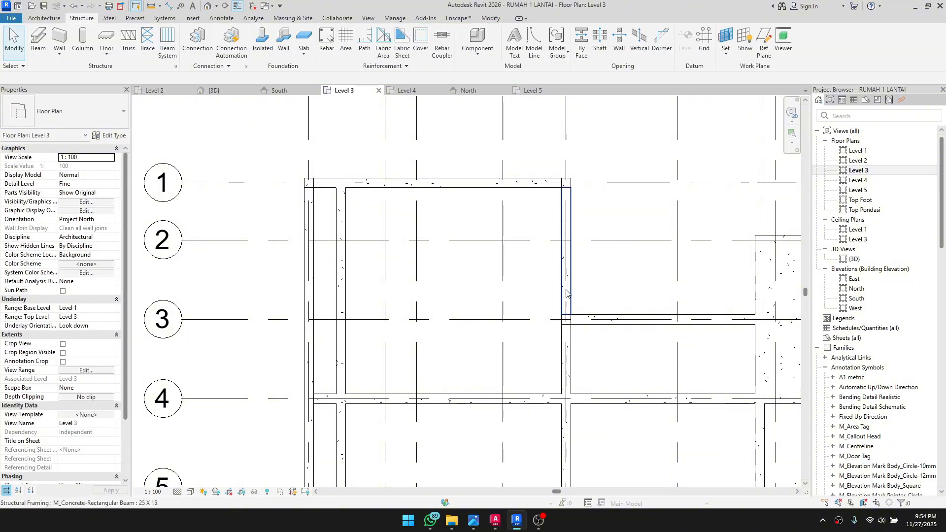
Step: Start another DAK 15 CM floor on Level 3 and sketch a rectangular boundary along grid A from grid 1 to grid 8
scroll(729, 345, "down", 1)
middle_click_drag(729, 344, 257, 287)
left_click(457, 306)
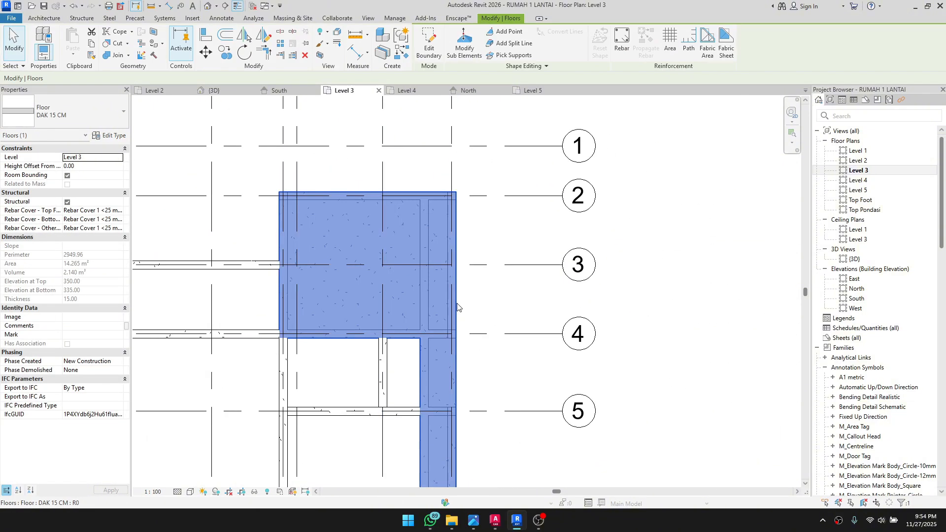
right_click(457, 305)
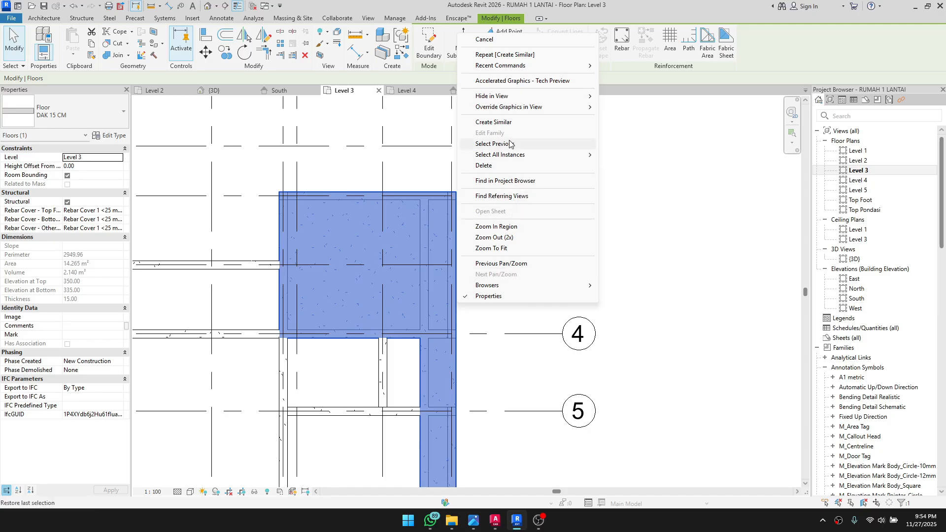
left_click(493, 122)
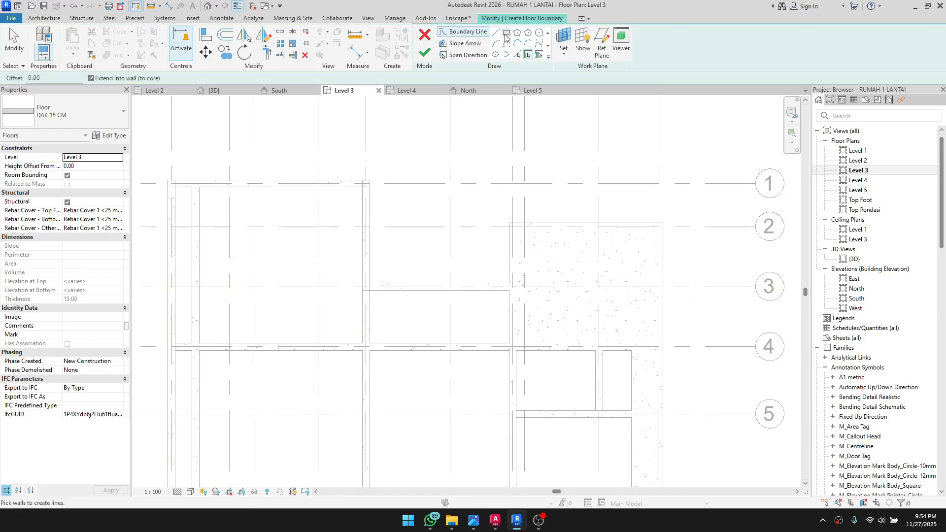
middle_click_drag(263, 293, 369, 293)
scroll(323, 211, "up", 4)
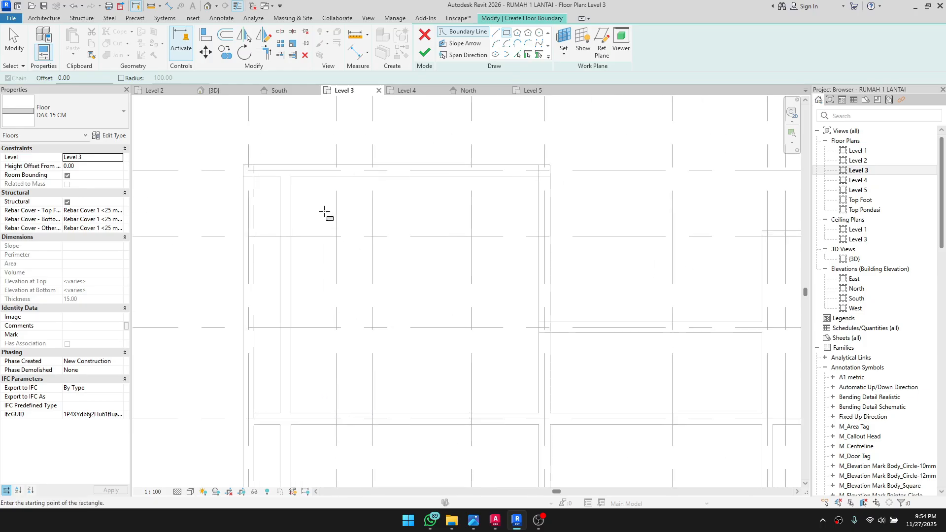
left_click(295, 177)
scroll(249, 309, "down", 2)
middle_click_drag(248, 309, 309, 197)
scroll(344, 196, "down", 2)
middle_click_drag(372, 461, 412, 278)
middle_click_drag(407, 372, 405, 231)
scroll(356, 319, "up", 5)
left_click(366, 330)
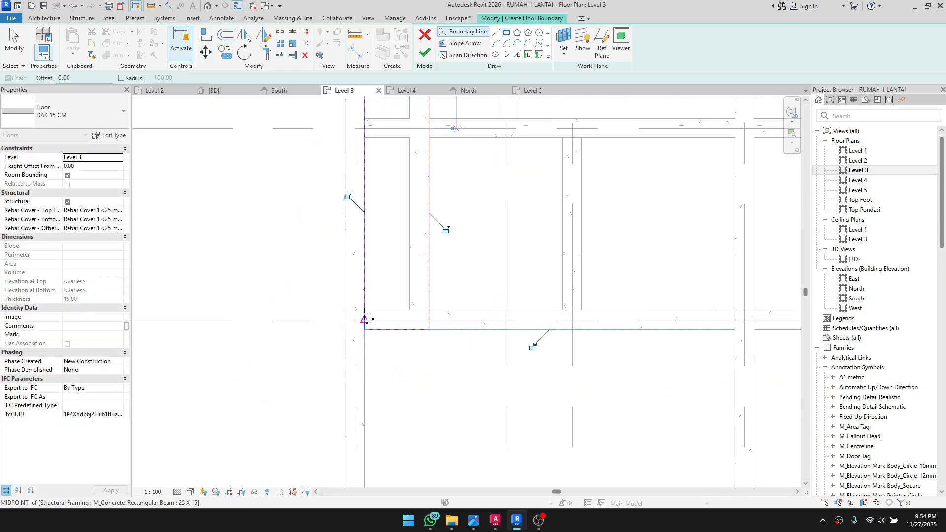
Step: Move the long western boundary line of the slab sketch out to the outer face of the beam on grid A
scroll(365, 303, "up", 2)
key("Escape")
left_click_drag(364, 283, 335, 296)
scroll(335, 295, "down", 2)
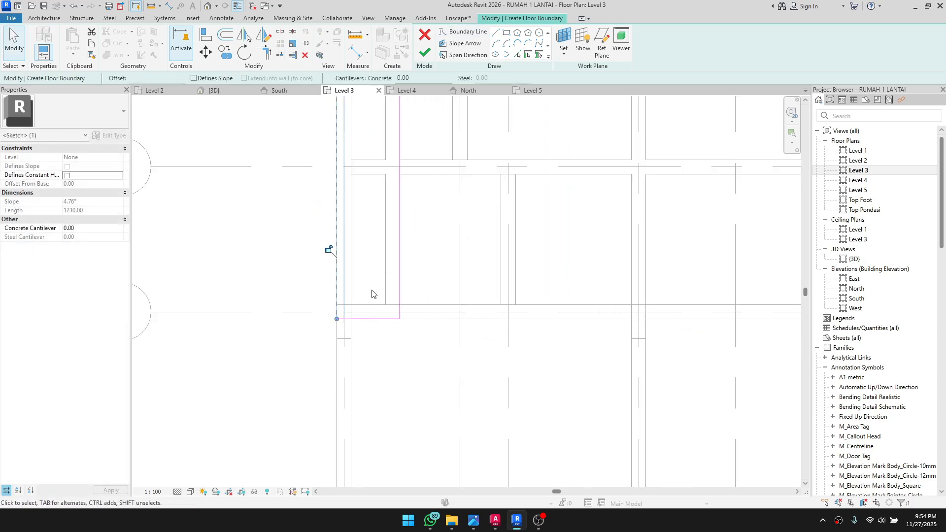
Step: Move the boundary line at grid 1 to the beam's outer face and finish the floor sketch
middle_click_drag(427, 143, 416, 361)
scroll(416, 361, "down", 2)
middle_click_drag(390, 266, 388, 360)
scroll(382, 276, "down", 2)
scroll(359, 205, "up", 3)
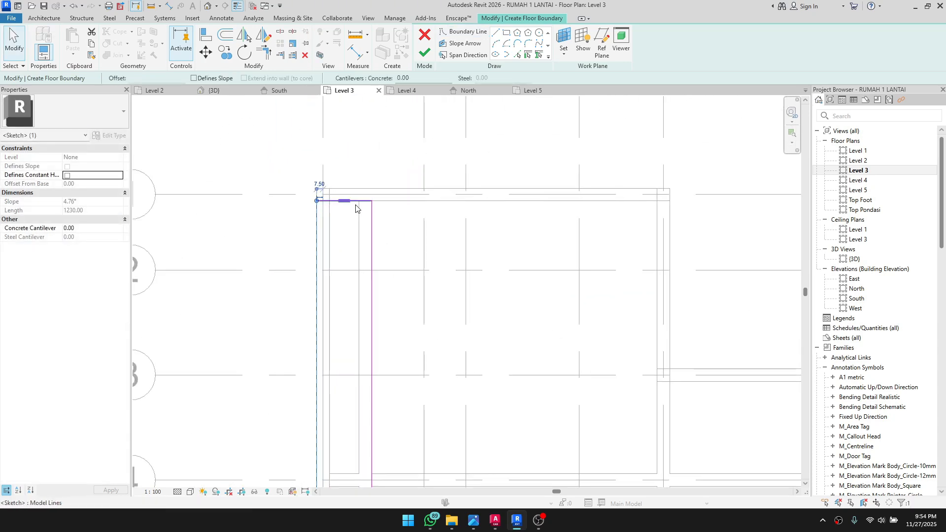
scroll(362, 201, "up", 2)
scroll(365, 202, "up", 2)
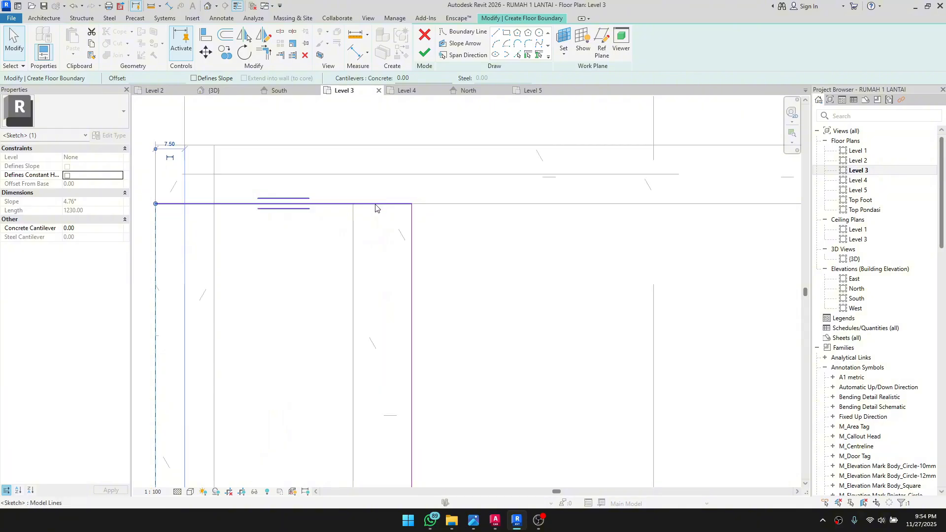
left_click_drag(384, 203, 384, 145)
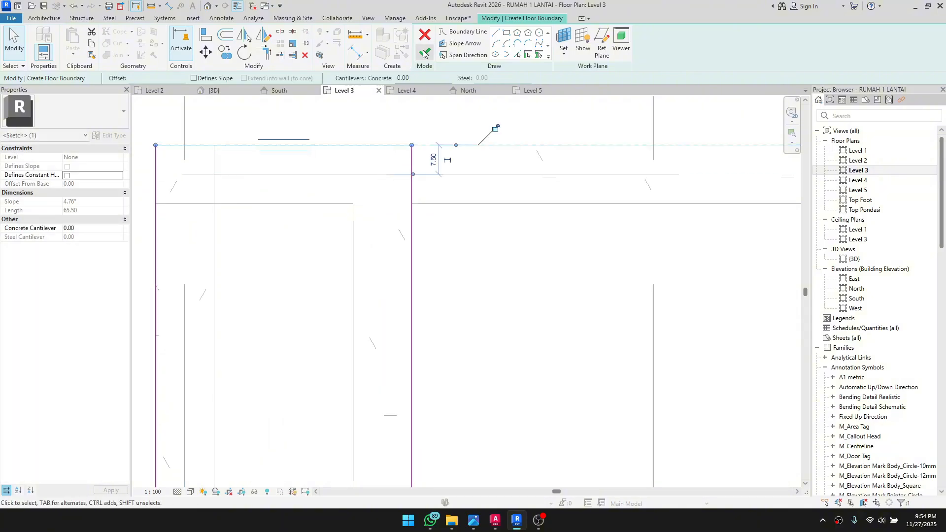
scroll(451, 267, "down", 2)
middle_click_drag(458, 325, 385, 233)
scroll(385, 233, "down", 1)
left_click(377, 296)
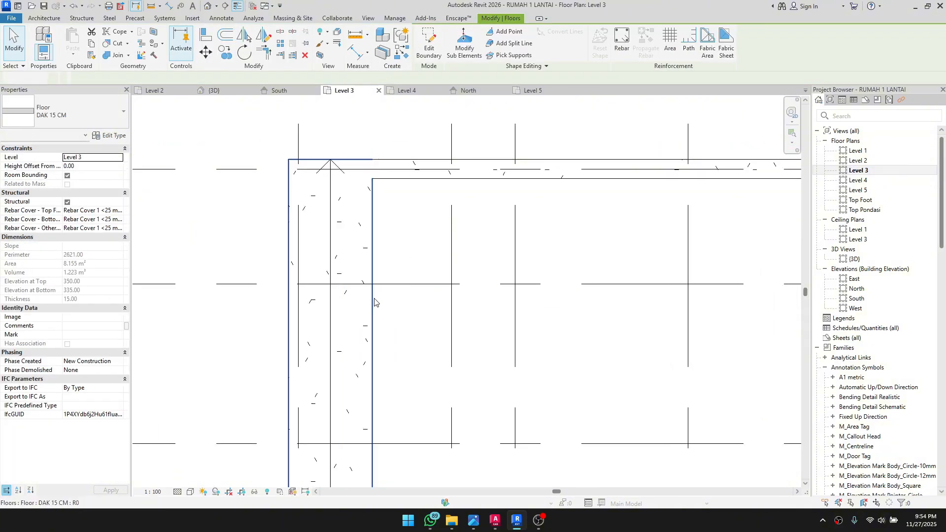
Step: Inspect the slab strip along grid A in the Level 3 plan, checking its edges against the beams
left_click(332, 247)
scroll(343, 271, "down", 1)
left_click(400, 321)
scroll(403, 325, "down", 2)
middle_click_drag(404, 325, 368, 226)
scroll(528, 323, "down", 1)
middle_click_drag(528, 323, 460, 245)
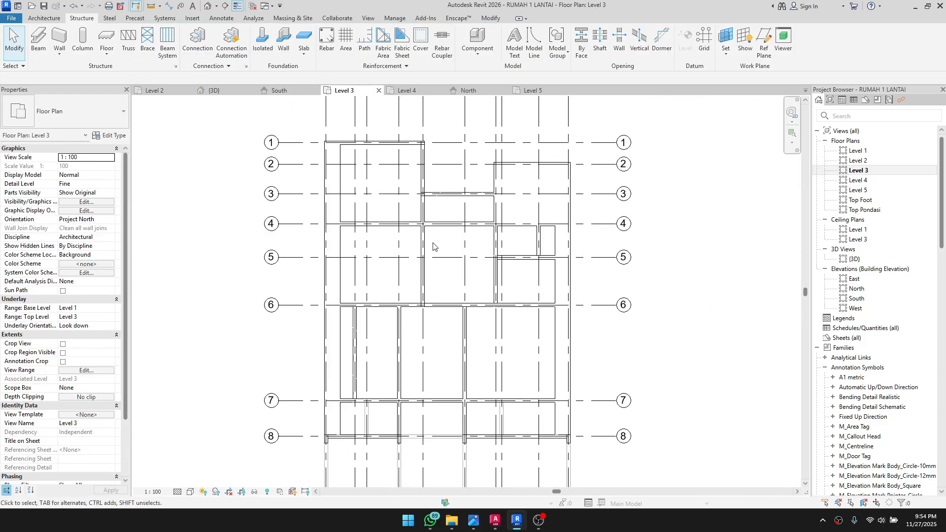
scroll(353, 332, "up", 1)
scroll(346, 177, "up", 2)
middle_click_drag(350, 204, 335, 302)
left_click(299, 289)
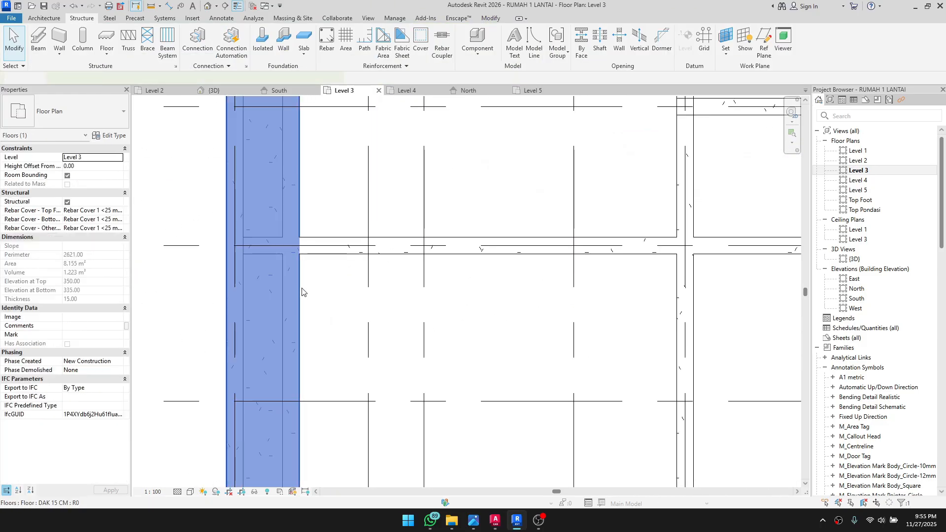
scroll(311, 305, "down", 1)
left_click(335, 378)
middle_click_drag(343, 395, 321, 312)
scroll(532, 359, "down", 1)
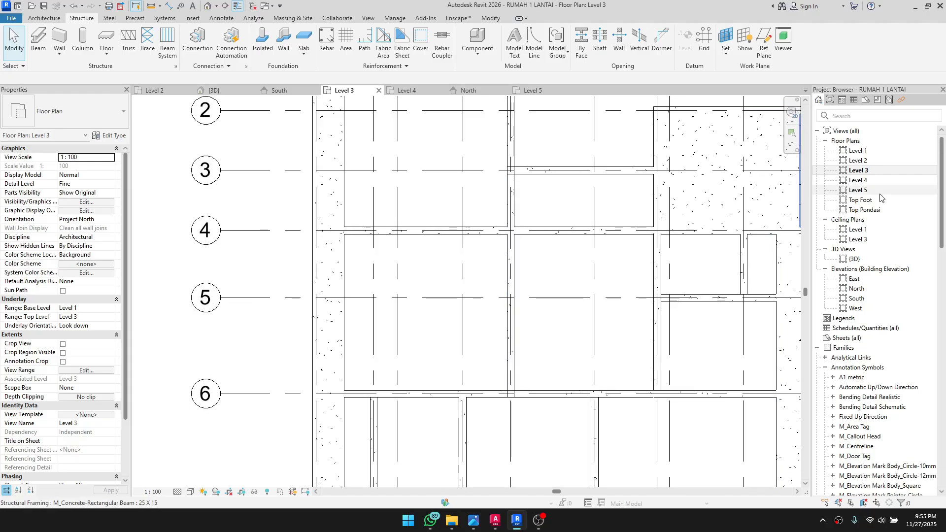
Step: Examine the slab strips in the 3D view from several sides, checking how they sit on the beams
double_click(882, 261)
middle_click_drag(559, 340, 651, 439, "shift")
scroll(375, 392, "up", 2)
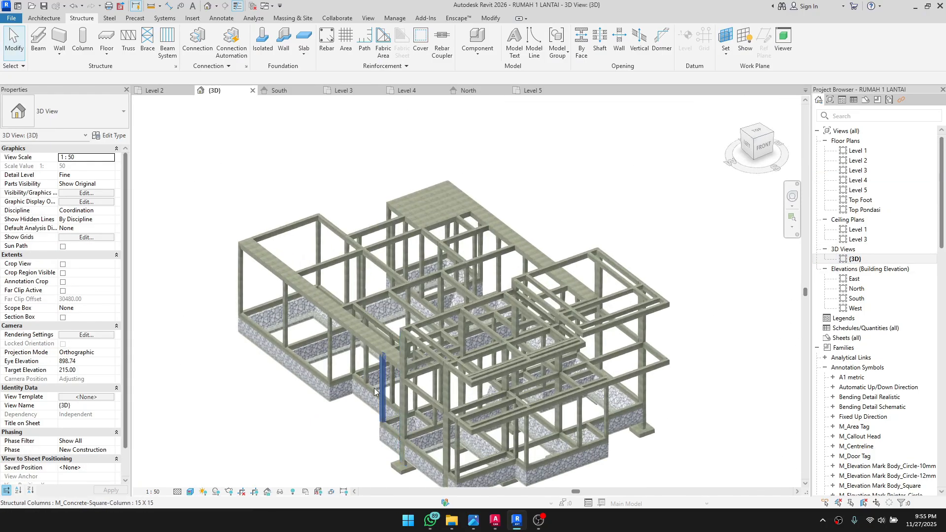
middle_click_drag(374, 388, 583, 296, "shift")
scroll(584, 286, "up", 5)
scroll(500, 323, "down", 3)
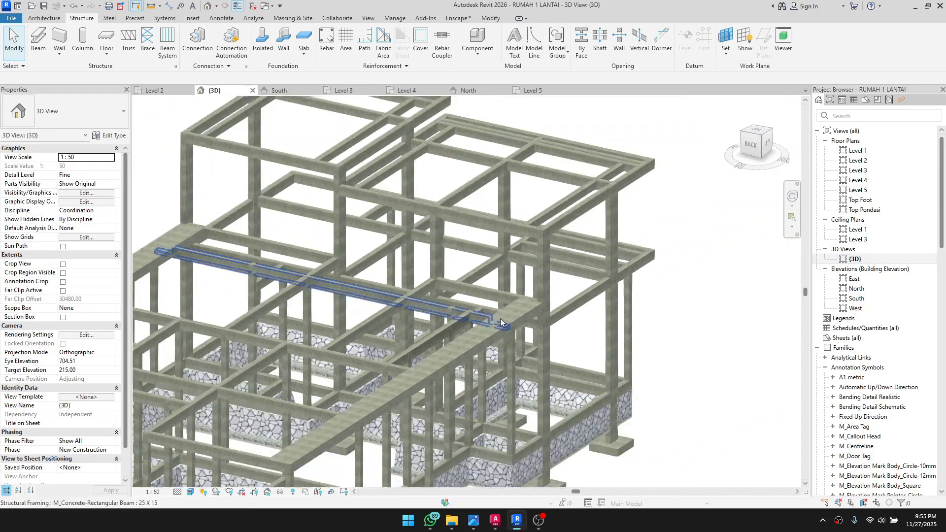
middle_click_drag(500, 322, 305, 333, "shift")
scroll(306, 333, "down", 3)
scroll(157, 317, "up", 3)
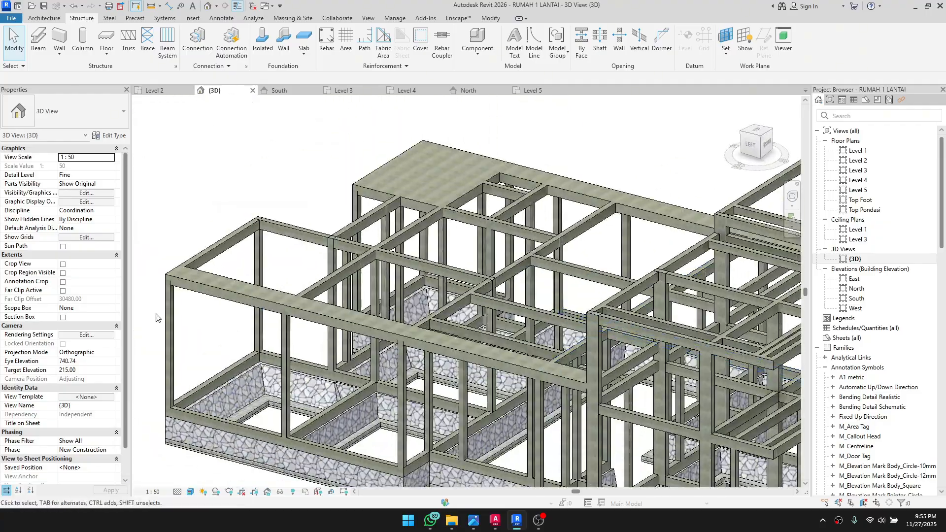
middle_click_drag(157, 318, 385, 224, "shift")
Step: Switch to the RUMAH 1 LANTAI.dwg drawing in AutoCAD and find the Dak Beton ELV. +540 and ELV. +590 areas
mouse_move(499, 522)
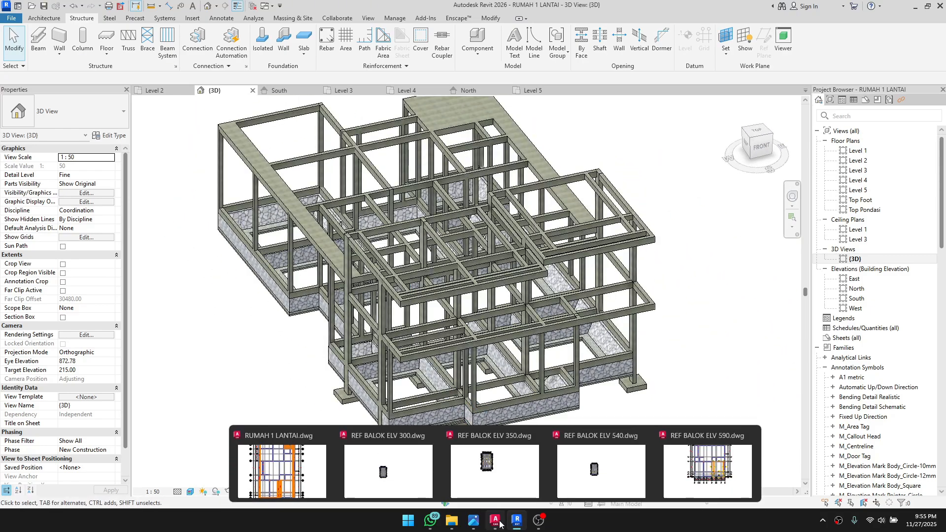
left_click(338, 466)
scroll(446, 294, "down", 5)
middle_click_drag(497, 401, 470, 362)
scroll(384, 296, "up", 5)
scroll(359, 356, "up", 8)
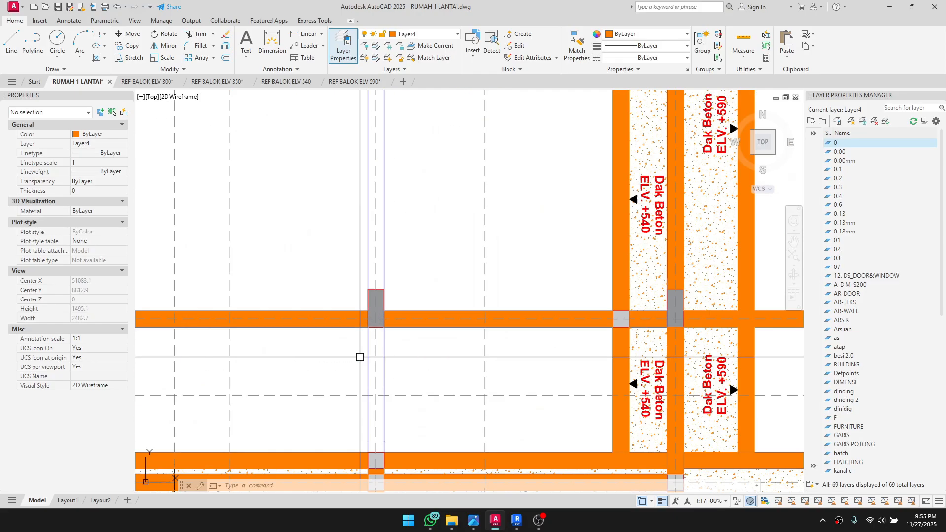
scroll(412, 386, "down", 2)
scroll(550, 361, "up", 4)
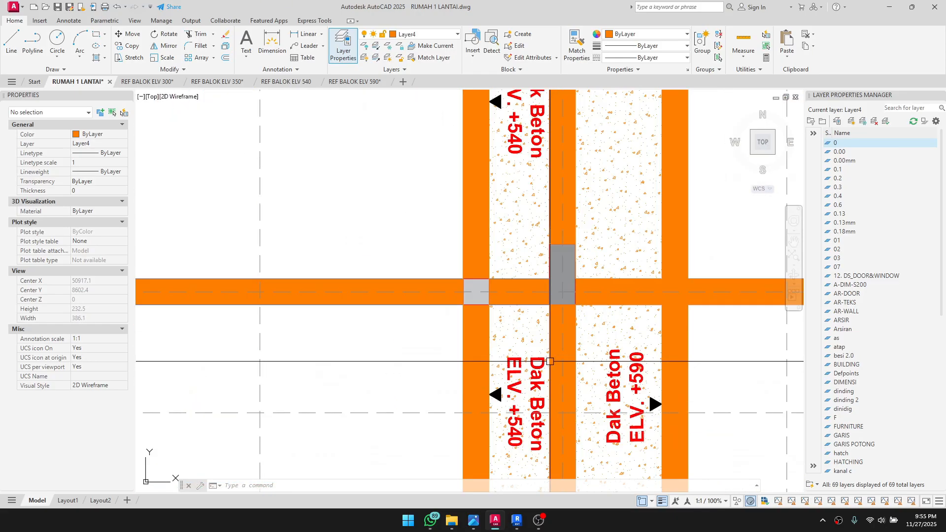
Step: Examine the Dak Beton ELV. +540 strips between grids 8 and 11, beside grids A and F
scroll(507, 382, "down", 7)
scroll(379, 296, "up", 2)
scroll(375, 285, "down", 1)
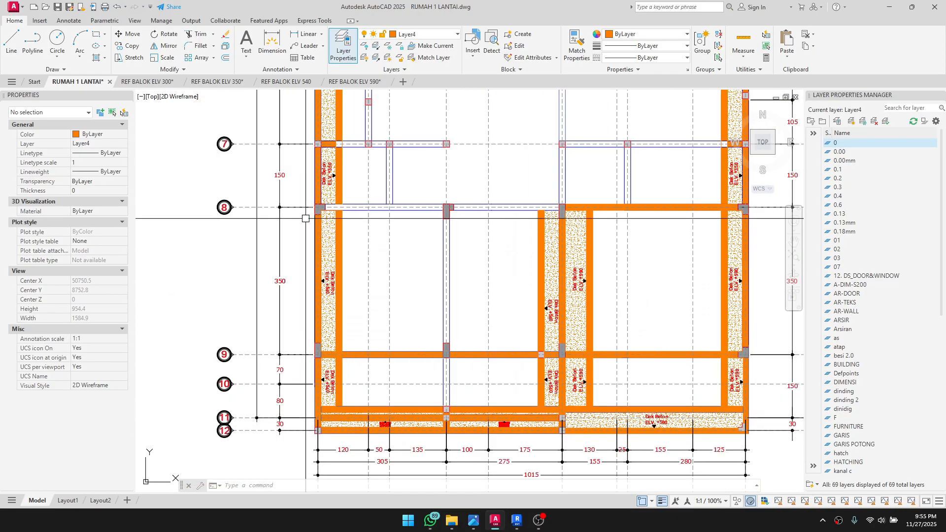
scroll(328, 394, "up", 5)
scroll(323, 387, "down", 5)
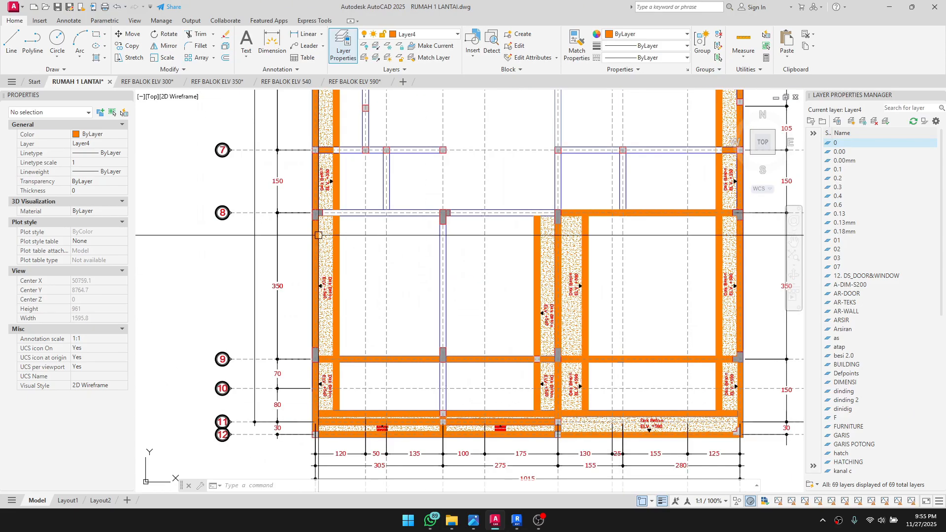
scroll(522, 247, "up", 4)
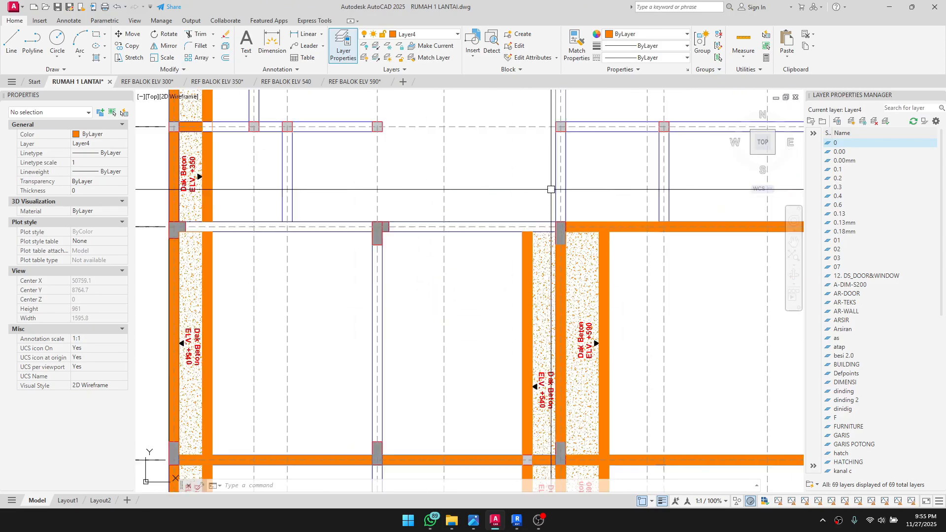
scroll(593, 218, "down", 2)
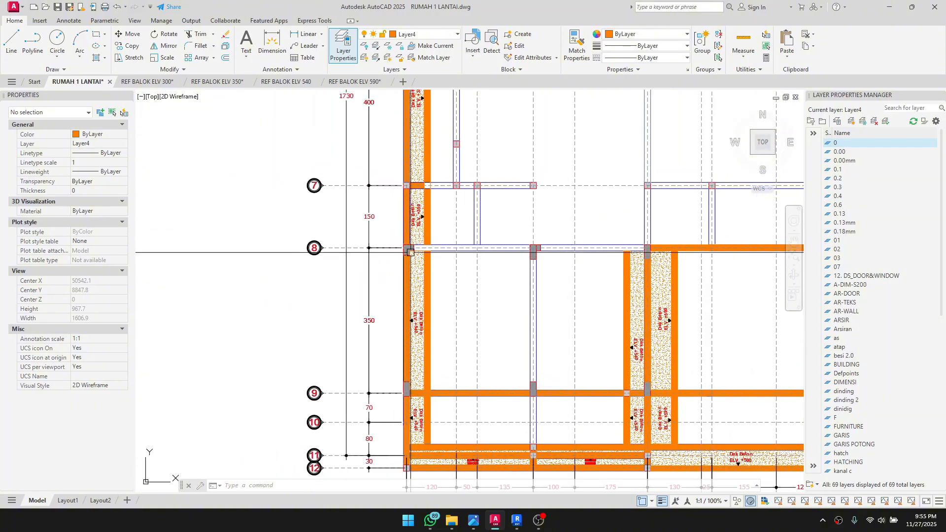
scroll(239, 244, "up", 4)
scroll(434, 254, "down", 4)
scroll(433, 254, "down", 3)
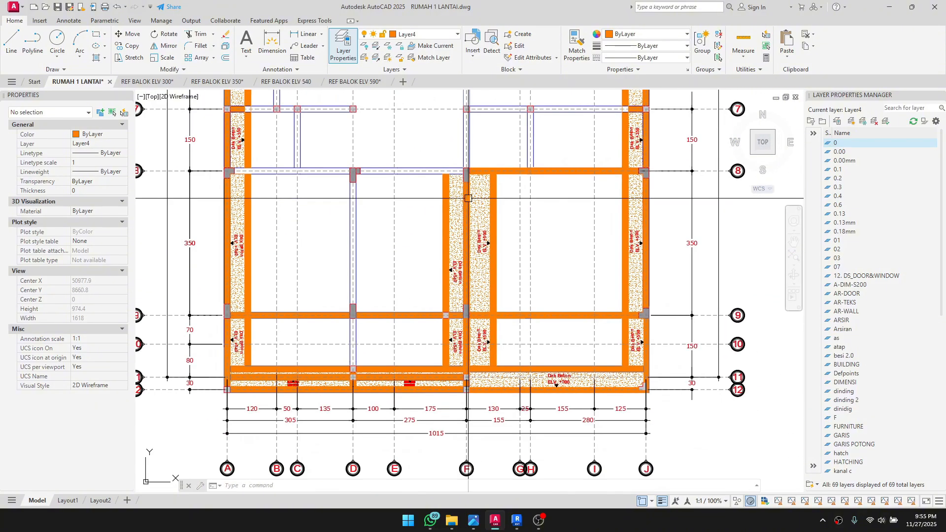
Step: Switch back to Revit and check in the South elevation which beams lie at Level 4
left_click(516, 520)
scroll(518, 420, "down", 2)
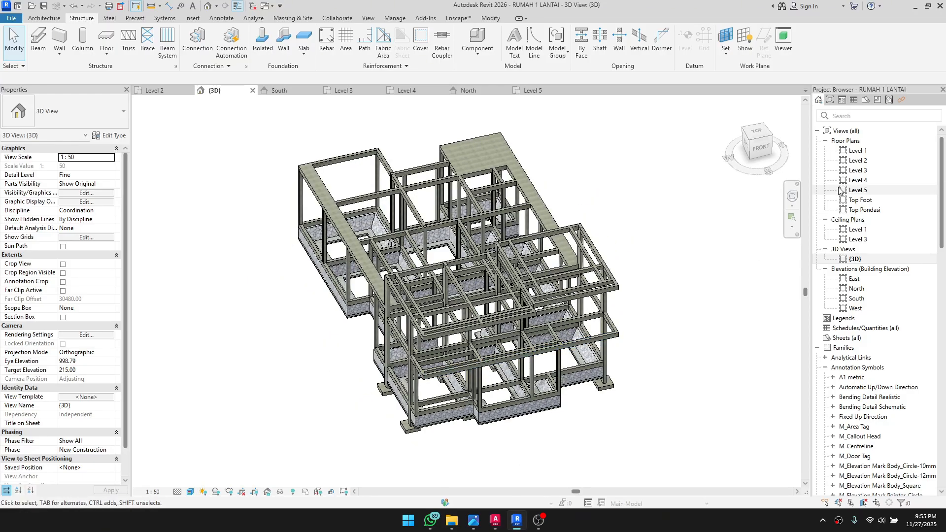
double_click(857, 299)
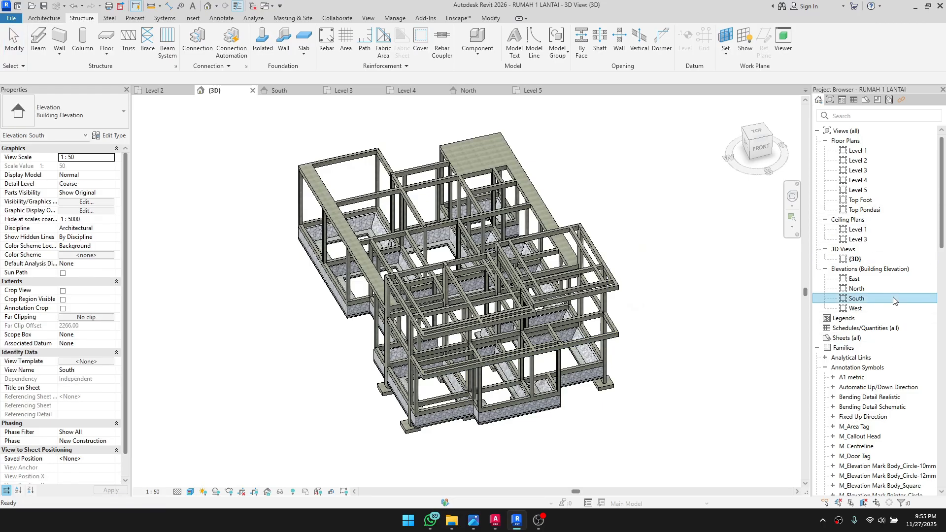
scroll(636, 242, "down", 4)
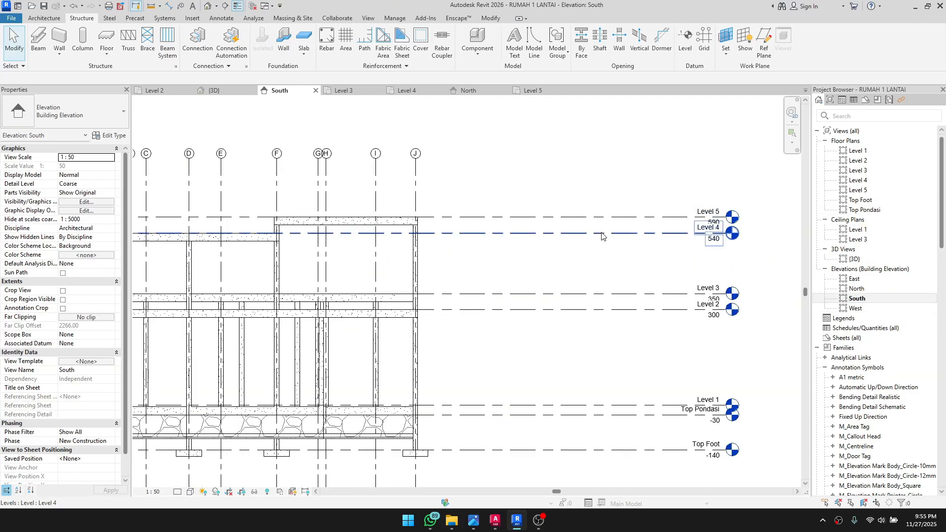
left_click(601, 237)
middle_click_drag(326, 276, 511, 279)
scroll(306, 238, "up", 3)
scroll(330, 311, "down", 2)
middle_click_drag(331, 312, 323, 249)
key("Escape")
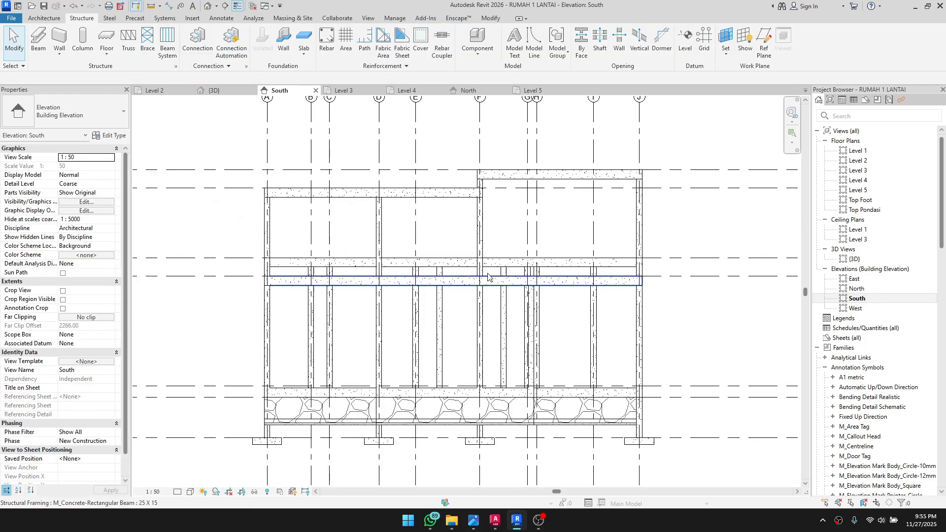
middle_click_drag(599, 259, 555, 305)
Step: Open the Level 4 floor plan and set its view range's top and cut plane offsets to 0
double_click(857, 180)
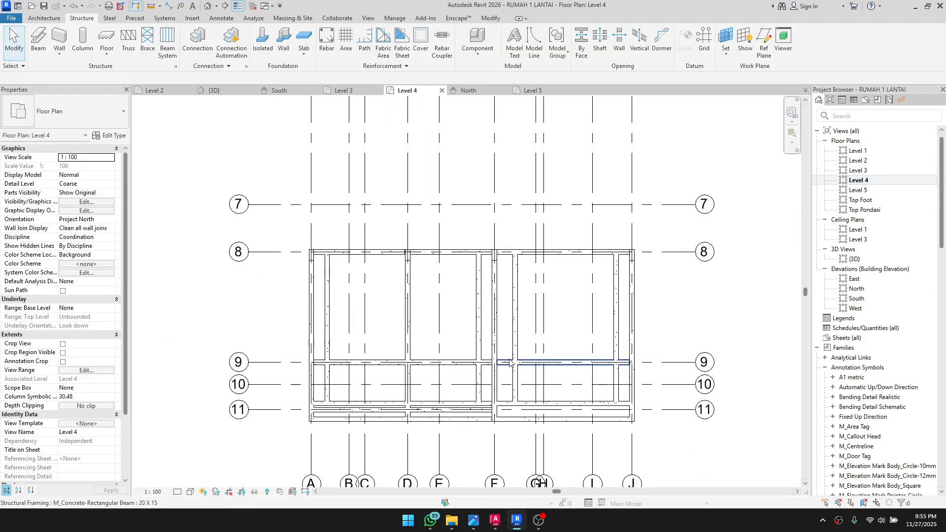
scroll(510, 363, "up", 2)
middle_click_drag(468, 437, 505, 405)
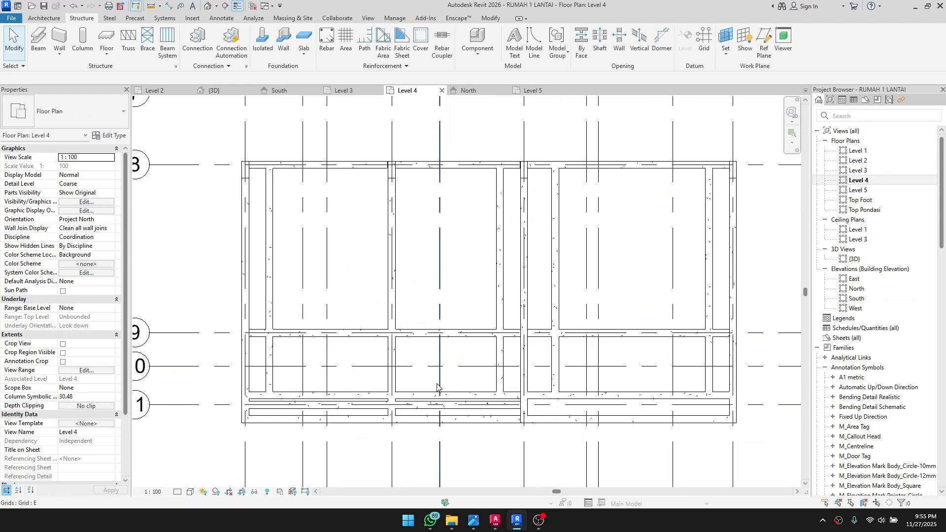
key("v")
key("r")
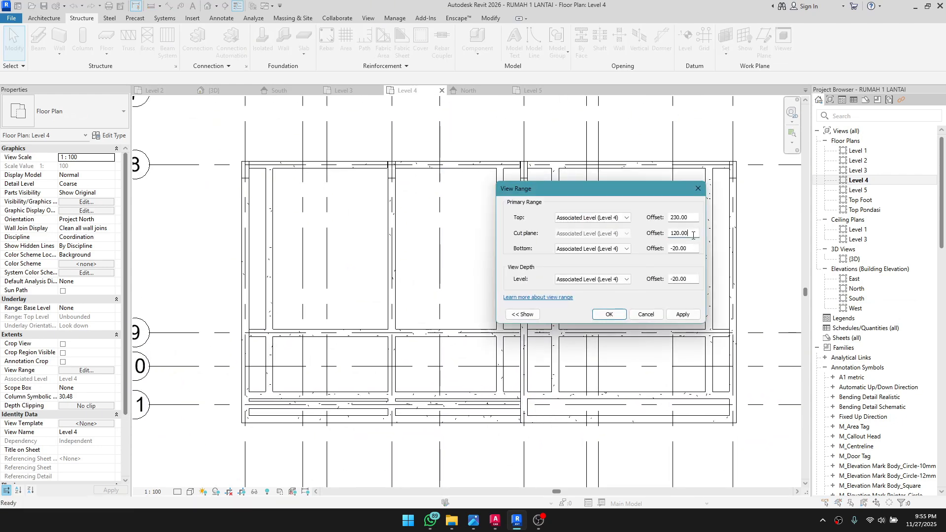
left_click_drag(693, 236, 634, 235)
type("10")
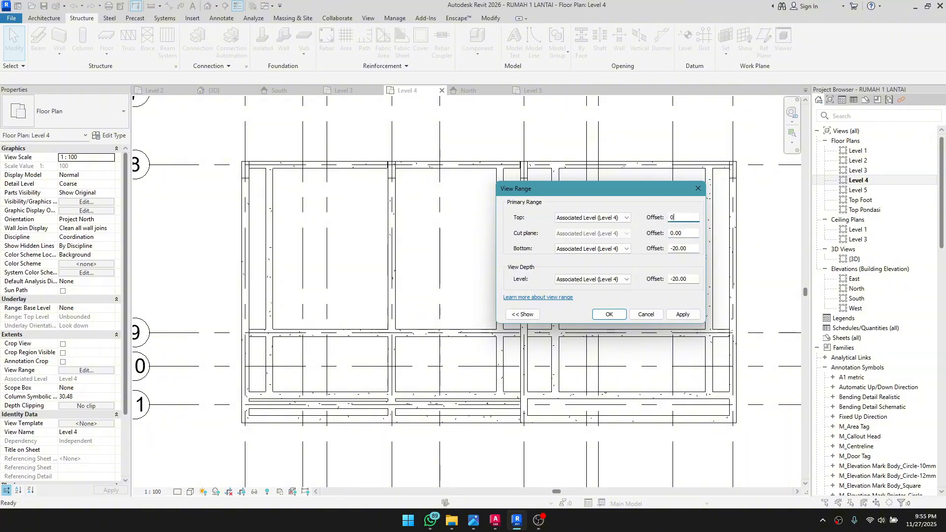
left_click(609, 315)
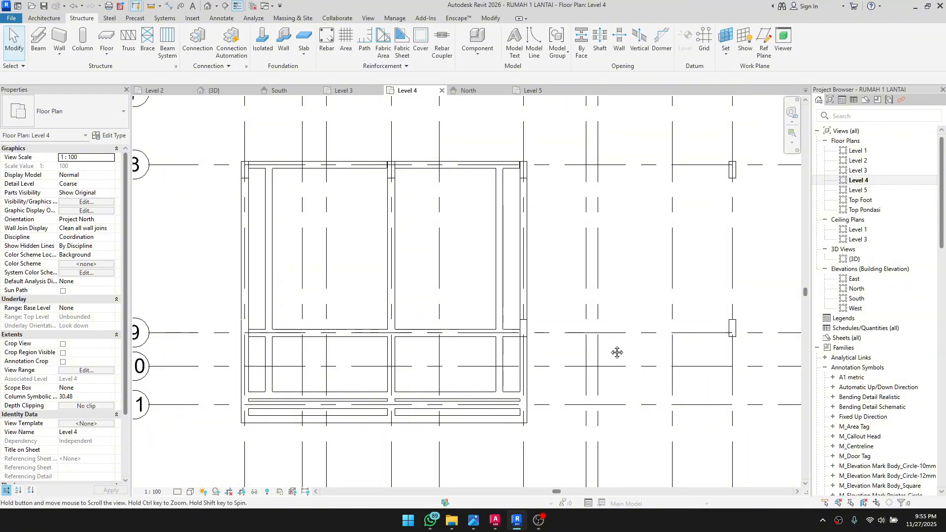
Step: Start a DAK 15 CM floor on Level 4 and sketch a rectangular strip along grid A, from grid 8 to the outer edge below grid 11
scroll(571, 295, "down", 2)
scroll(566, 275, "down", 2)
scroll(406, 257, "up", 5)
scroll(397, 215, "down", 2)
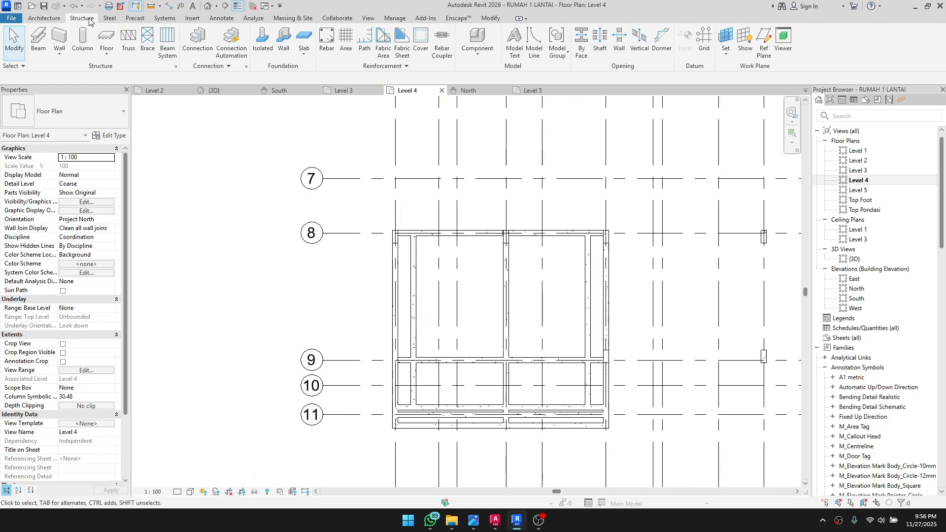
left_click(102, 43)
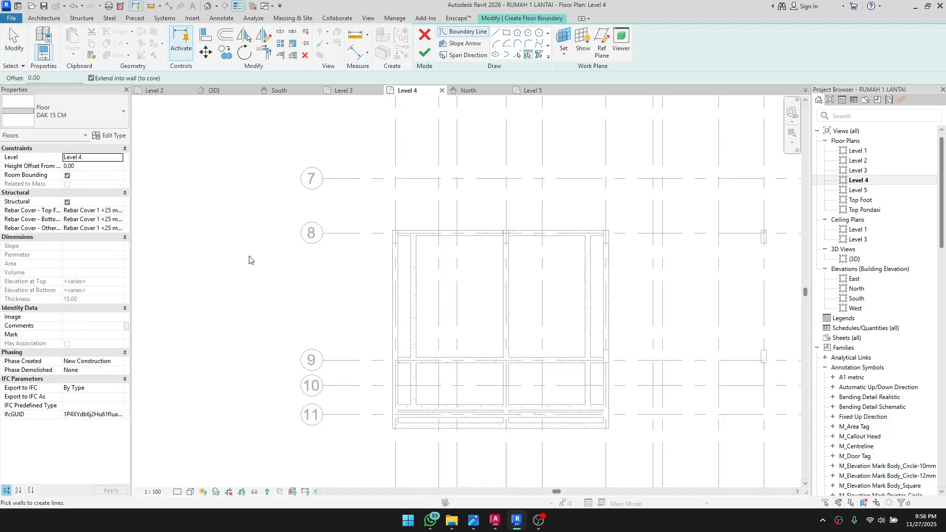
scroll(463, 291, "up", 2)
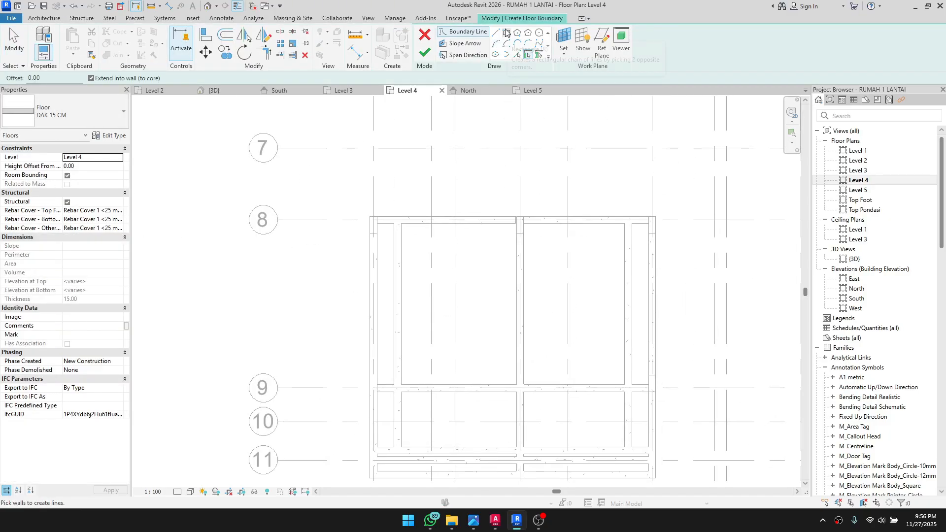
scroll(339, 236, "up", 3)
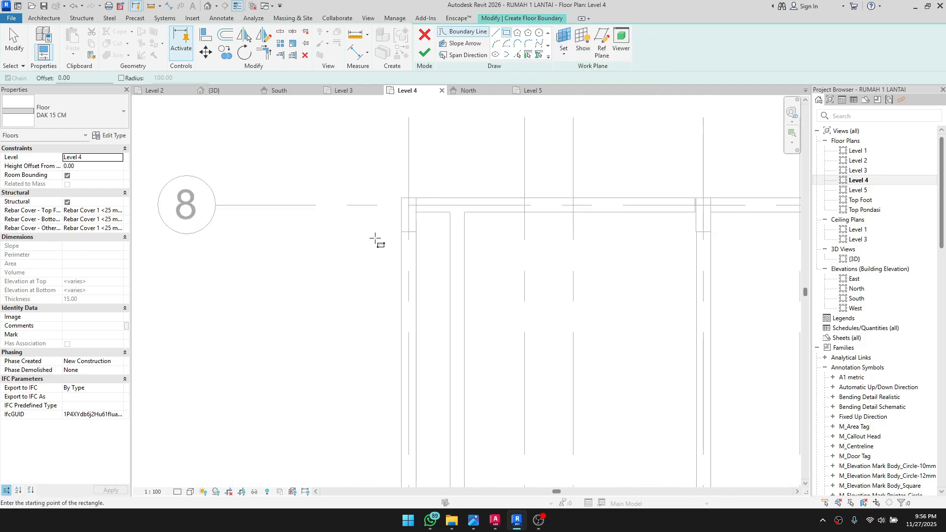
left_click(401, 198)
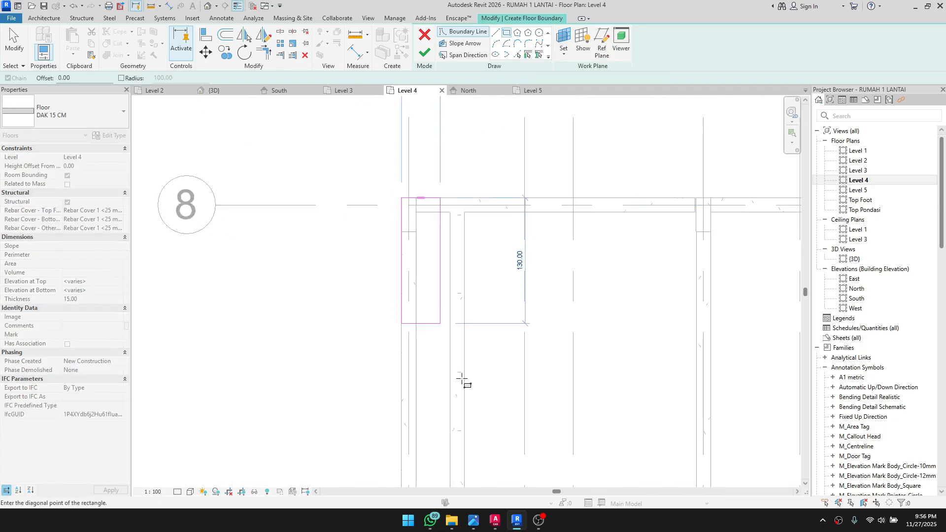
middle_click_drag(460, 379, 441, 270)
scroll(441, 270, "down", 1)
middle_click_drag(462, 437, 449, 270)
scroll(448, 274, "up", 1)
scroll(456, 363, "up", 1)
left_click(437, 410)
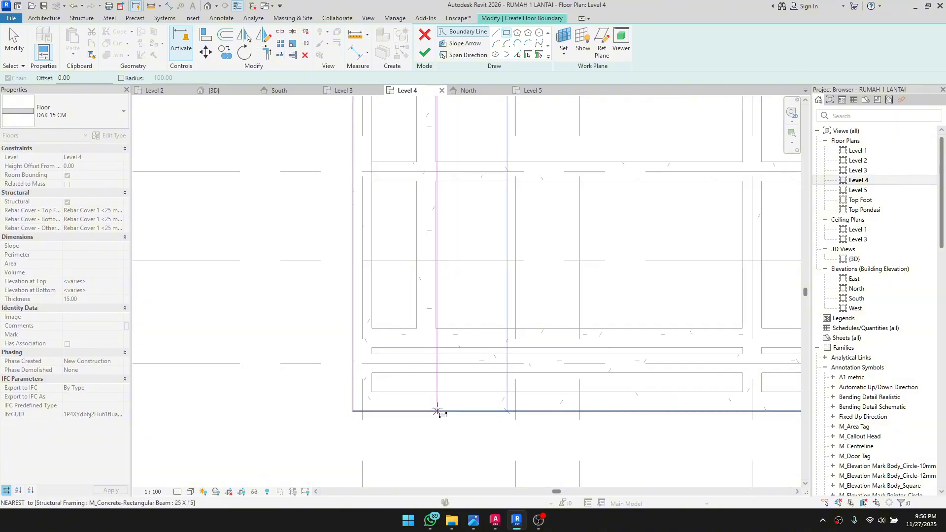
Step: Draw the inner boundary line along the beam edge above grid 11, from the grid A strip to the inner beam near grid F
scroll(431, 333, "up", 1)
scroll(442, 302, "up", 2)
left_click(440, 296)
left_click_drag(440, 296, 437, 340)
scroll(401, 296, "down", 2)
scroll(402, 296, "down", 2)
middle_click_drag(429, 241, 379, 313)
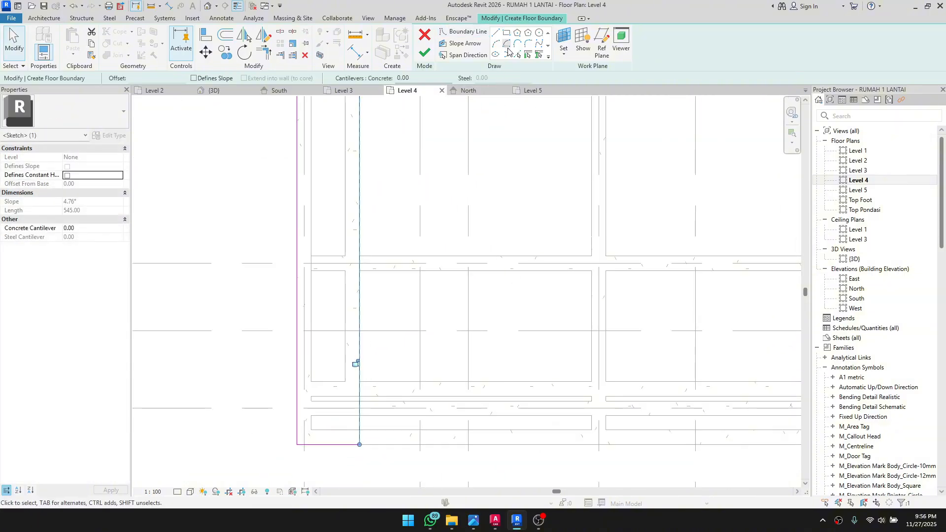
left_click(494, 34)
scroll(374, 343, "up", 1)
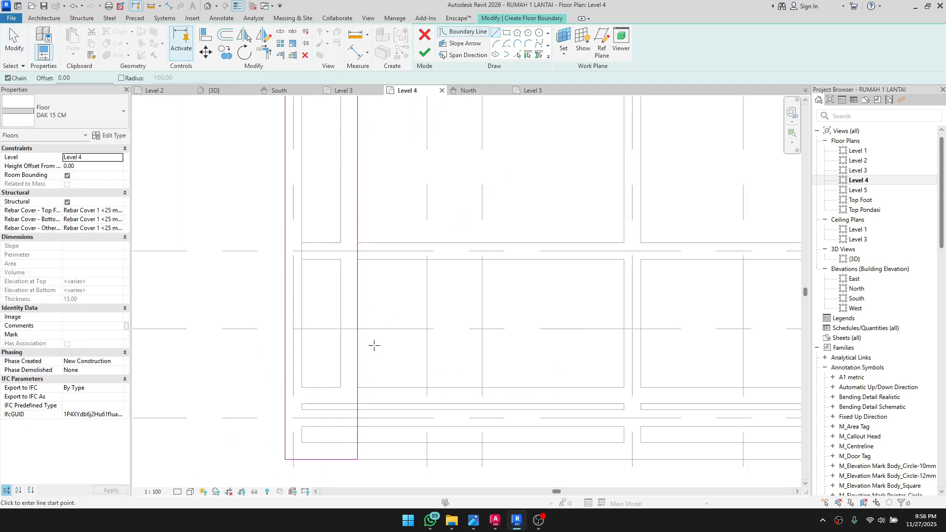
left_click(356, 389)
middle_click_drag(496, 374, 420, 376)
scroll(615, 386, "down", 2)
middle_click_drag(615, 386, 480, 371)
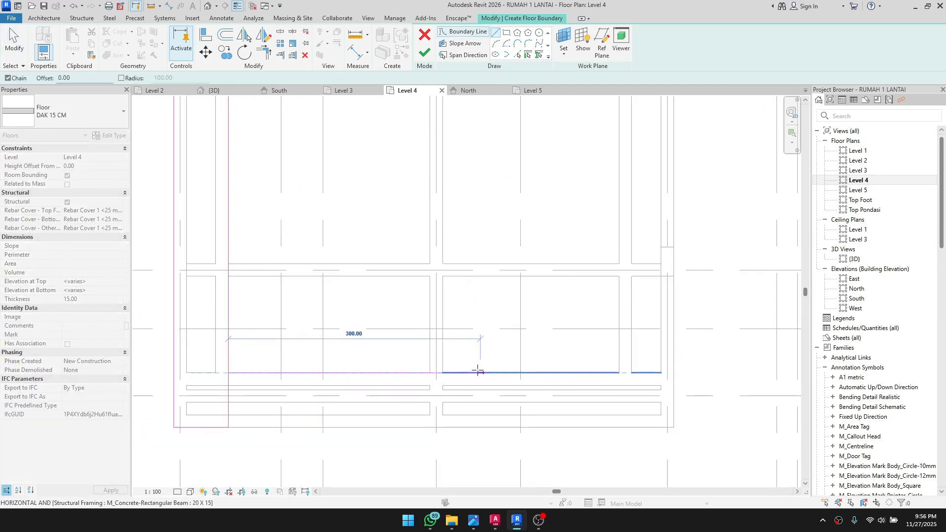
scroll(676, 372, "up", 1)
left_click(606, 372)
key("Escape")
key("Escape")
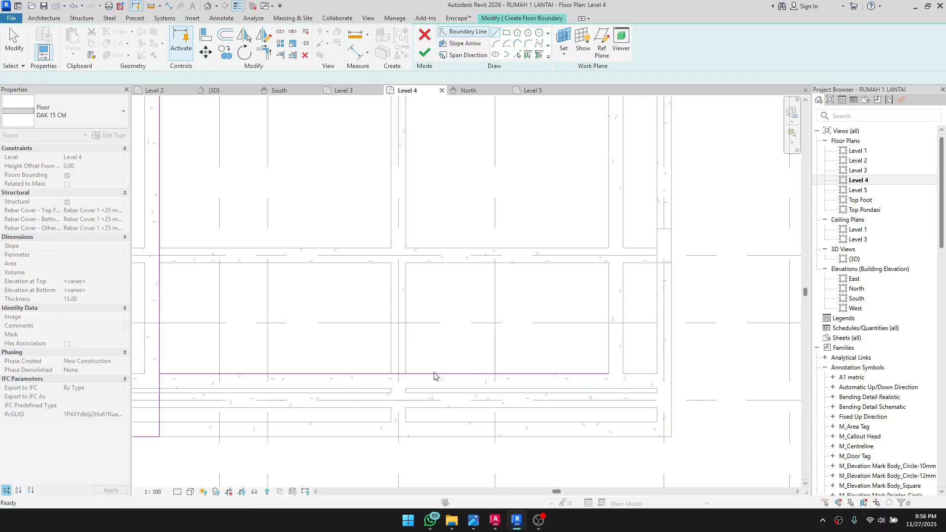
Step: Trim the inner vertical and horizontal boundary lines into a corner beside grid A
scroll(424, 375, "down", 1)
scroll(209, 355, "up", 4)
middle_click_drag(256, 393, 281, 342)
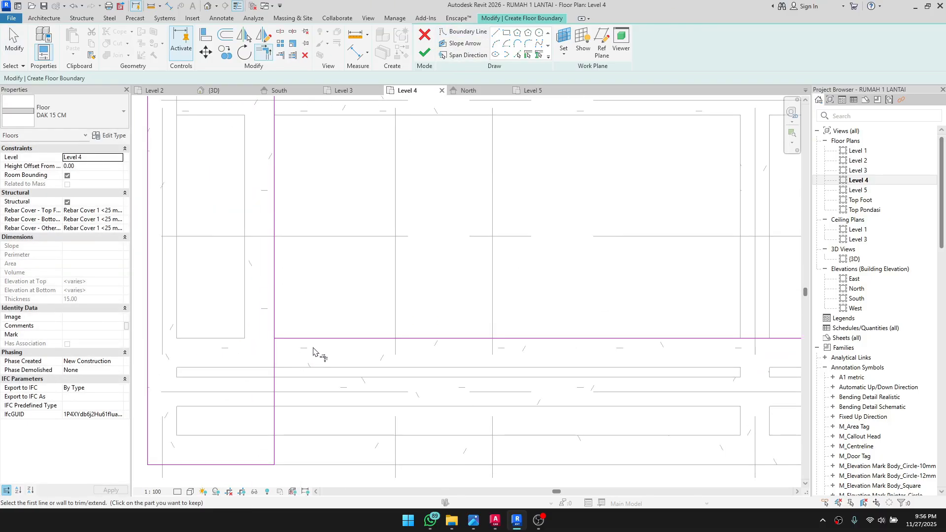
key("Escape")
scroll(273, 291, "down", 3)
middle_click_drag(288, 311, 279, 291)
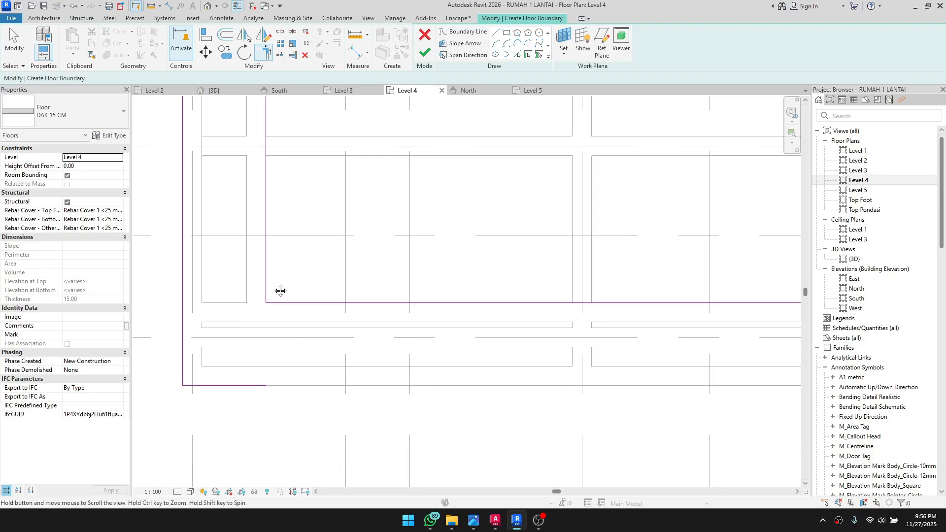
scroll(493, 340, "down", 1)
middle_click_drag(519, 333, 300, 352)
scroll(678, 317, "down", 1)
middle_click_drag(678, 317, 658, 347)
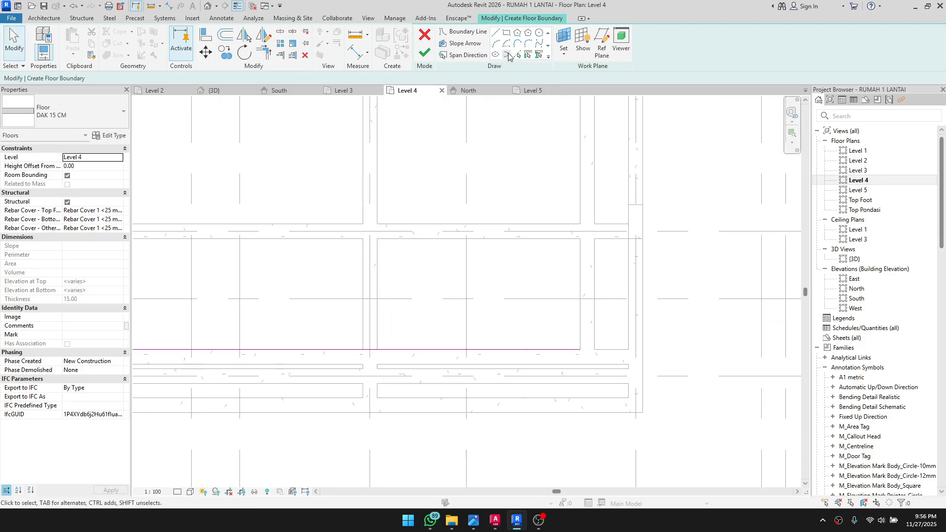
Step: Draw the boundary lines of the grid F strip up to grid 8, across to the outer corner and down past the outer edge below grid 11
left_click(581, 349)
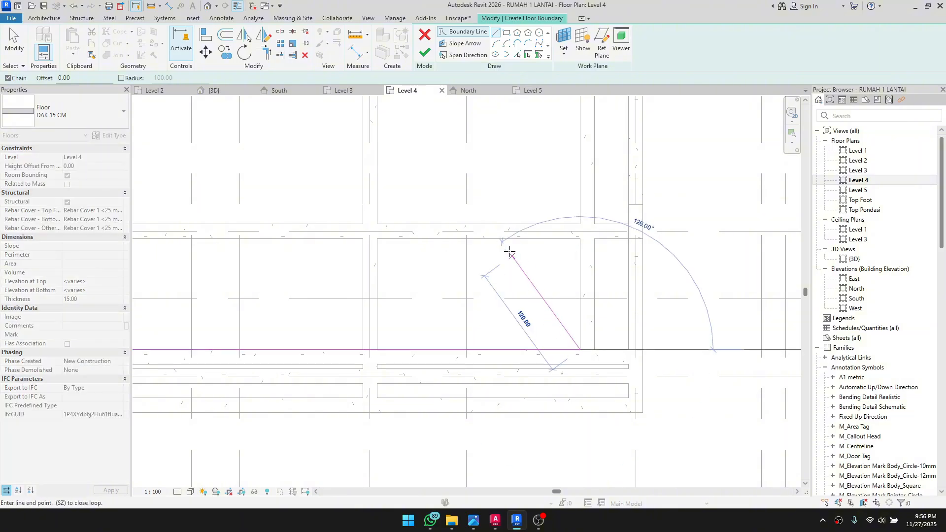
scroll(522, 217, "down", 3)
middle_click_drag(572, 105, 552, 320)
scroll(540, 328, "up", 2)
left_click(533, 241)
scroll(596, 236, "up", 1)
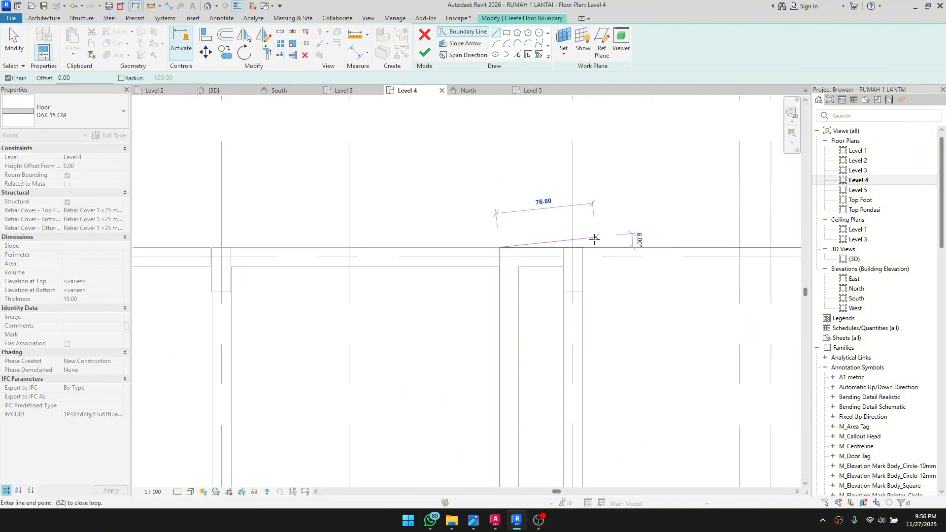
left_click(583, 247)
scroll(586, 243, "up", 1)
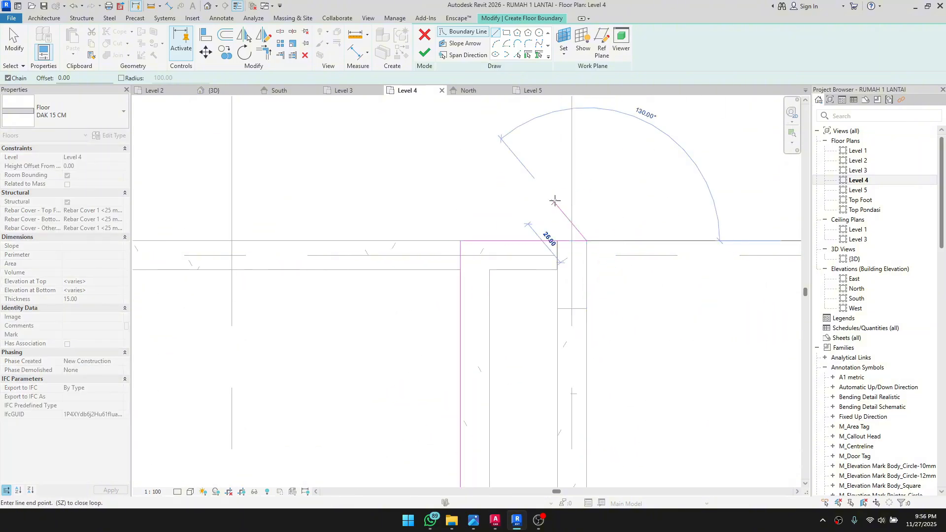
scroll(562, 194, "down", 3)
key("Escape")
key("Escape")
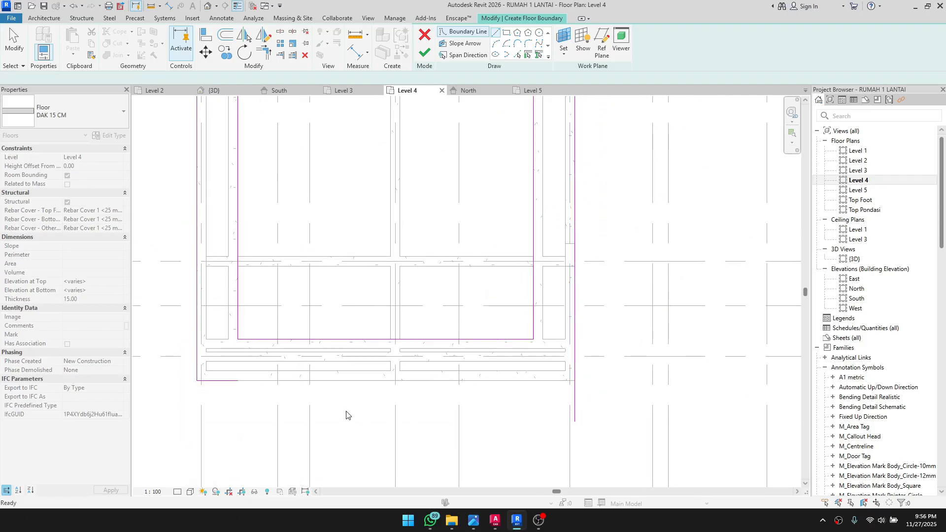
Step: Trim the outer boundary lines into a corner below grid 11 at grid F to close the U-shaped outline
middle_click_drag(397, 184, 474, 104)
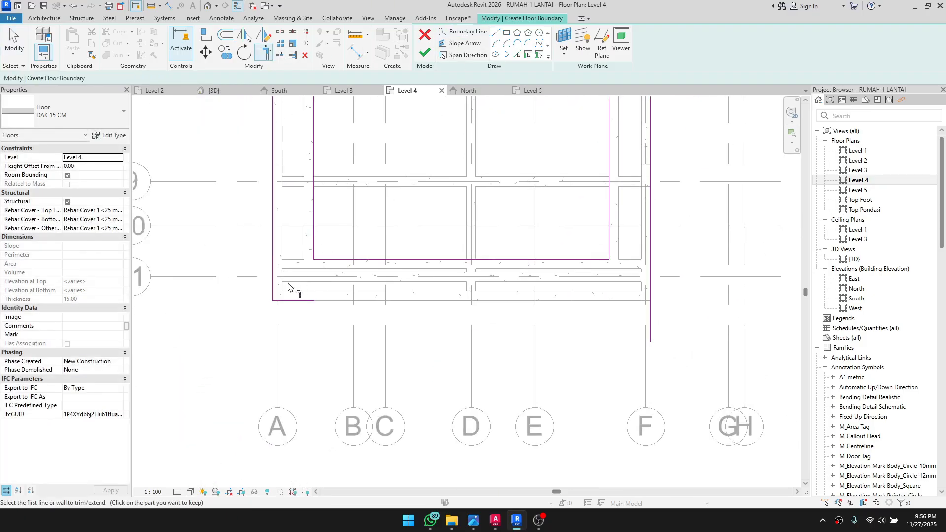
scroll(566, 419, "down", 1)
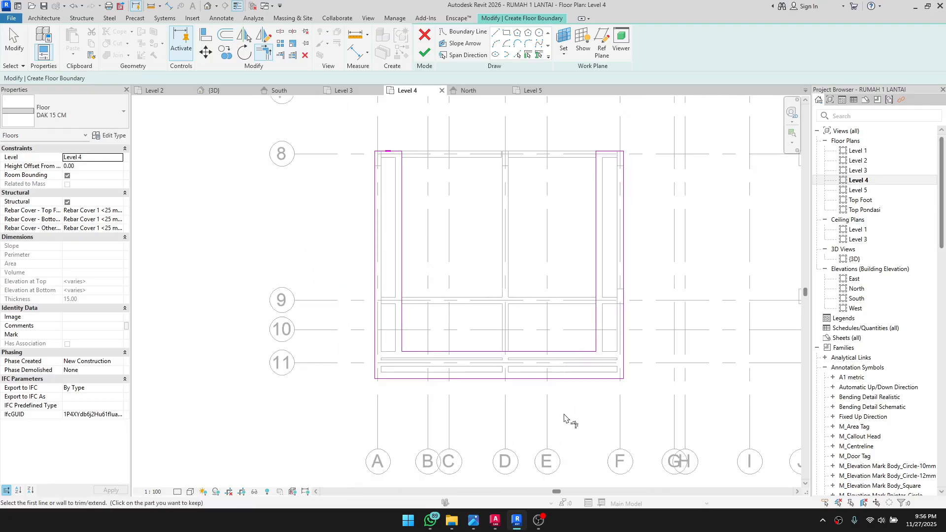
scroll(457, 281, "up", 1)
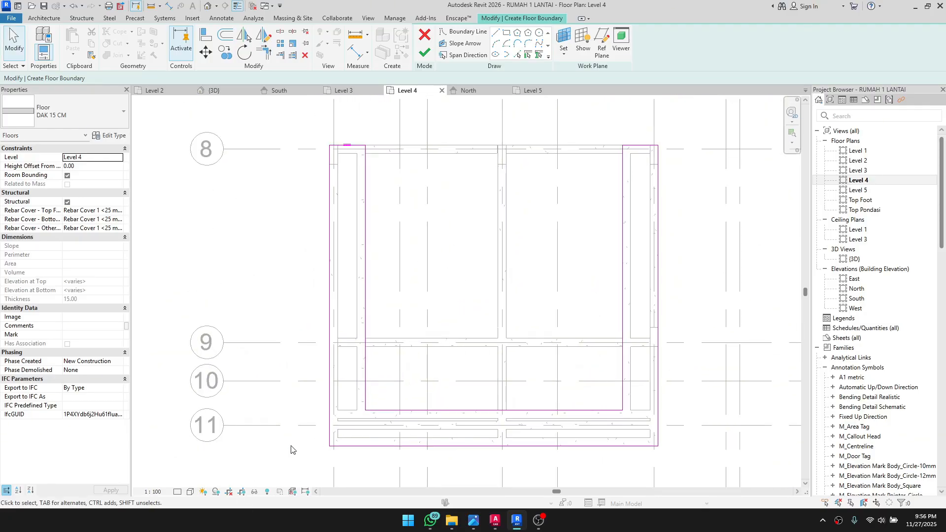
middle_click_drag(423, 349, 431, 301)
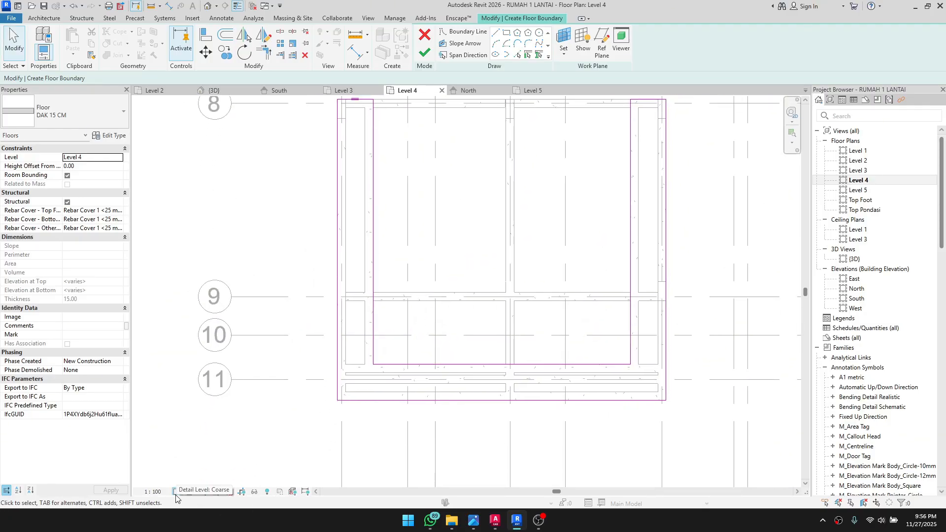
Step: Set the Level 4 view's detail level to Fine and finish the U-shaped floor sketch
left_click(186, 484)
scroll(393, 290, "up", 1)
scroll(394, 292, "down", 1)
middle_click_drag(479, 337, 397, 408)
scroll(392, 359, "up", 2)
scroll(674, 276, "down", 1)
middle_click_drag(643, 146, 598, 294)
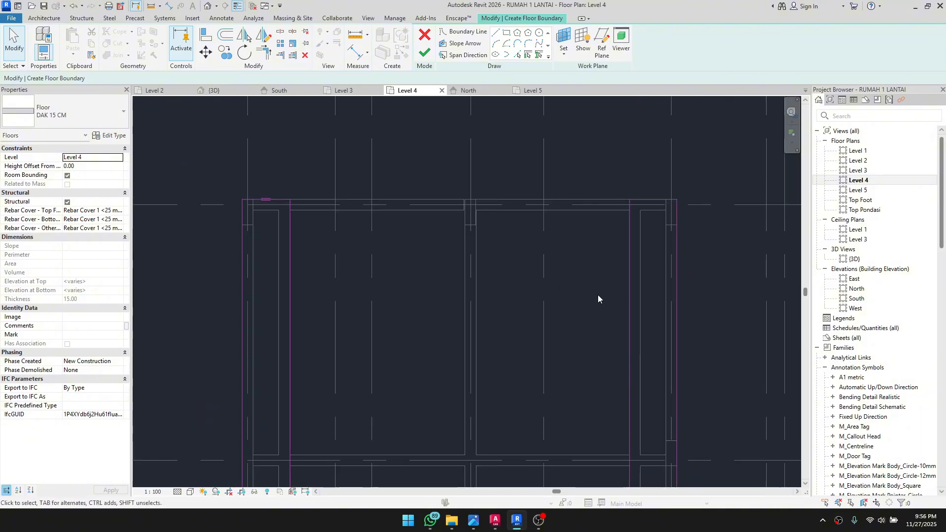
middle_click_drag(336, 354, 387, 258)
scroll(387, 258, "down", 1)
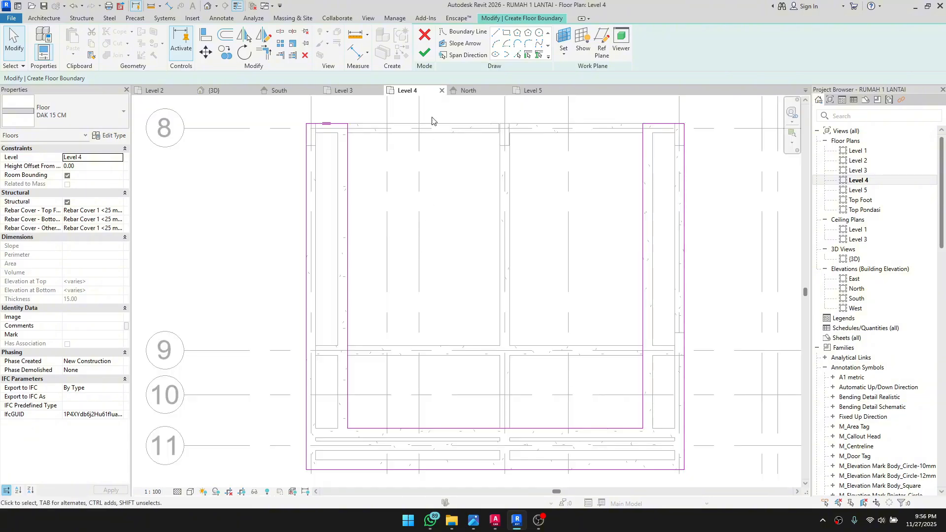
left_click(424, 52)
key("Escape")
scroll(465, 340, "down", 1)
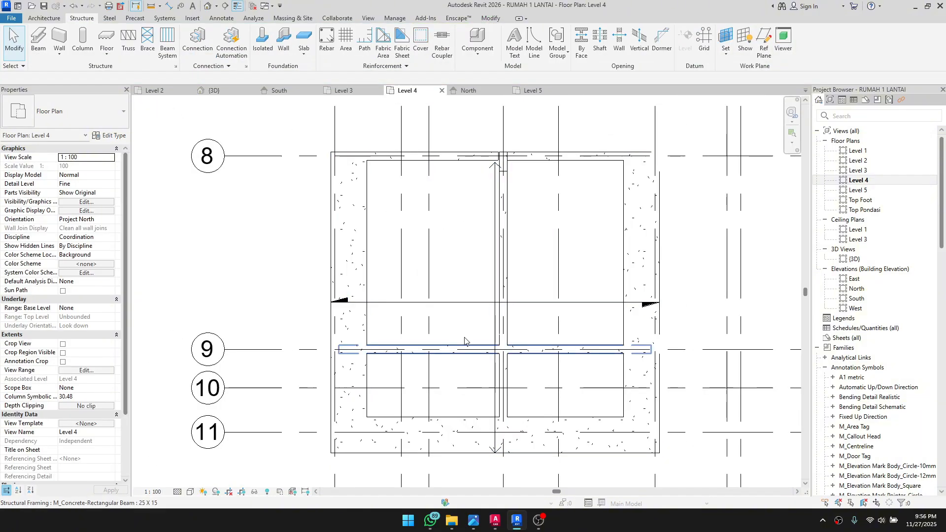
Step: Delete the span direction symbol from the new Level 4 slab
left_click(425, 302)
middle_click_drag(443, 275, 420, 325)
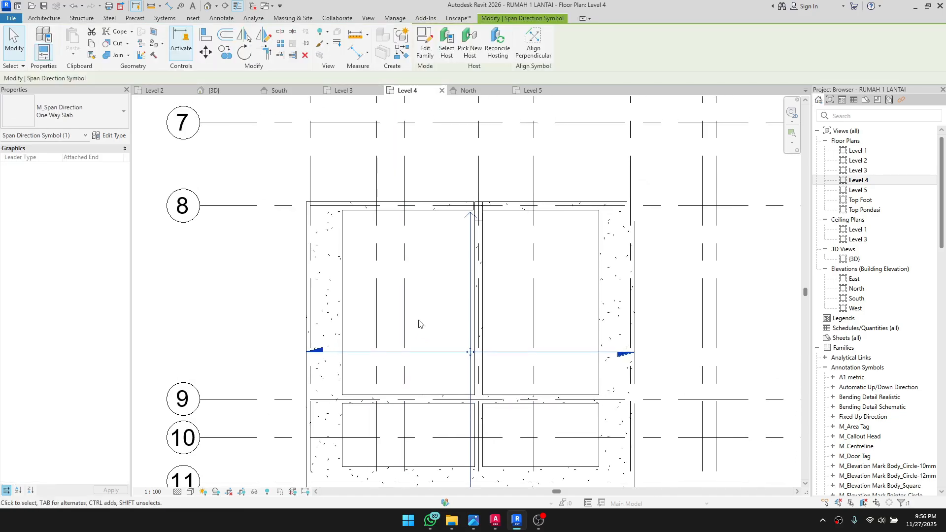
key("Delete")
scroll(413, 359, "down", 2)
scroll(405, 363, "down", 1)
middle_click_drag(409, 360, 443, 282)
middle_click_drag(543, 223, 536, 262)
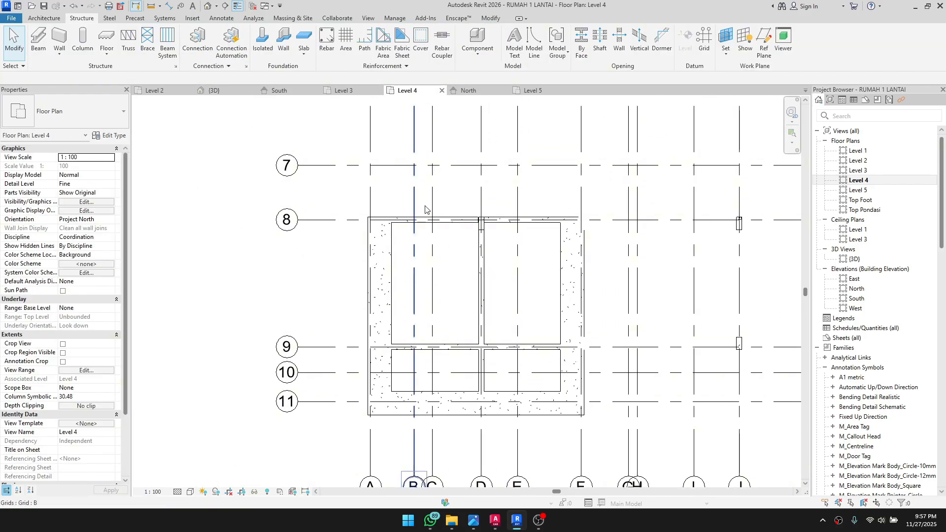
Step: Open the {3D} view and inspect the new Level 4 slab around the beams and columns
double_click(870, 261)
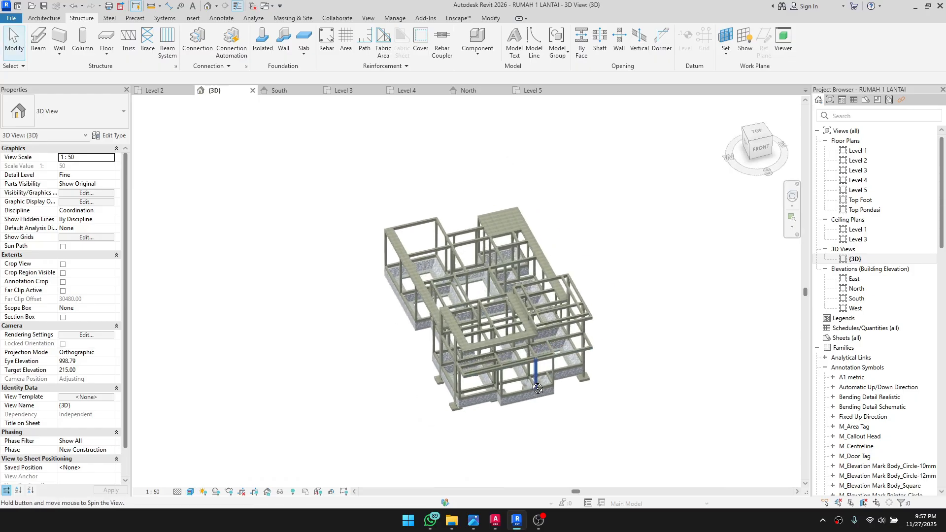
middle_click_drag(562, 306, 578, 281, "shift")
scroll(568, 355, "up", 7)
middle_click_drag(473, 246, 471, 350)
scroll(567, 296, "down", 1)
scroll(581, 273, "up", 3)
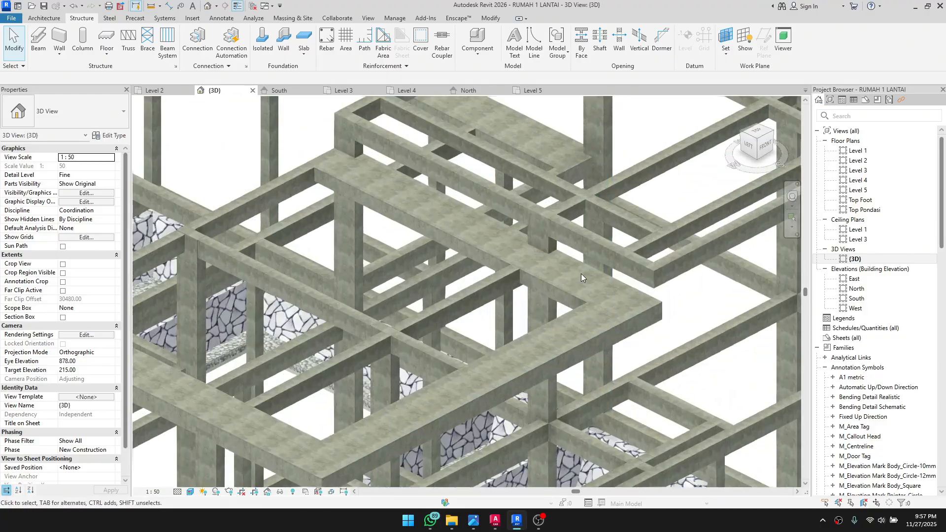
scroll(567, 278, "down", 1)
middle_click_drag(542, 359, 516, 371, "shift")
scroll(625, 345, "down", 3)
Step: Switch to the RUMAH 1 LANTAI.dwg drawing in AutoCAD and examine the Dak Beton ELV. +590 strips between grids 8 and 11
left_click(495, 520)
scroll(580, 371, "down", 2)
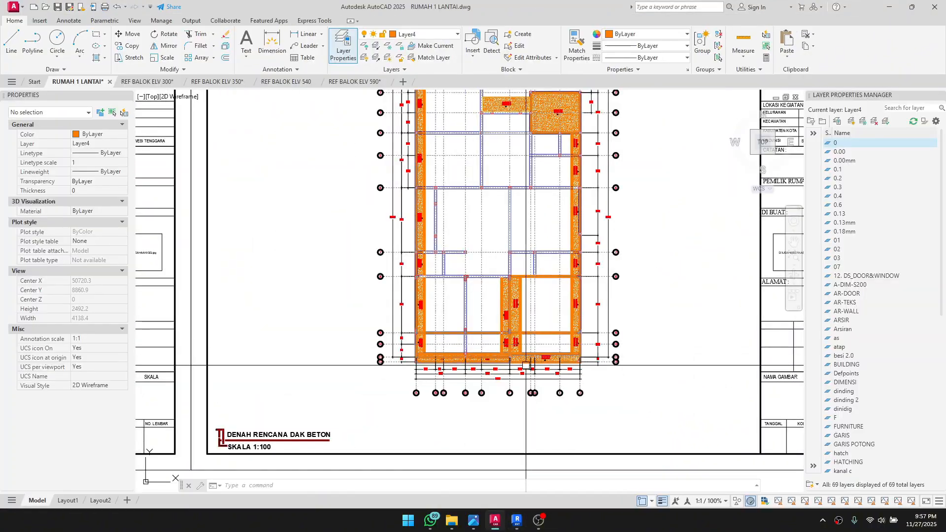
scroll(580, 371, "up", 5)
scroll(580, 371, "up", 3)
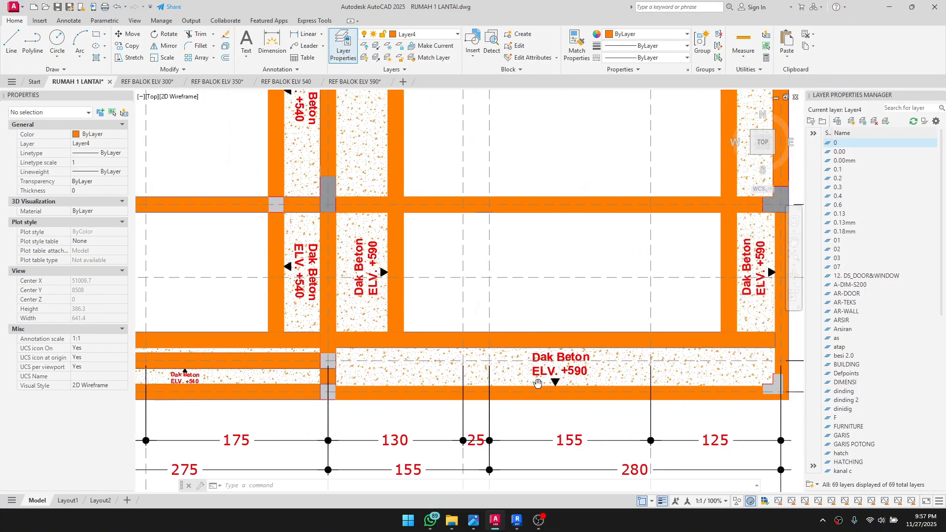
middle_click_drag(392, 227, 388, 356)
scroll(388, 357, "down", 3)
middle_click_drag(358, 150, 365, 238)
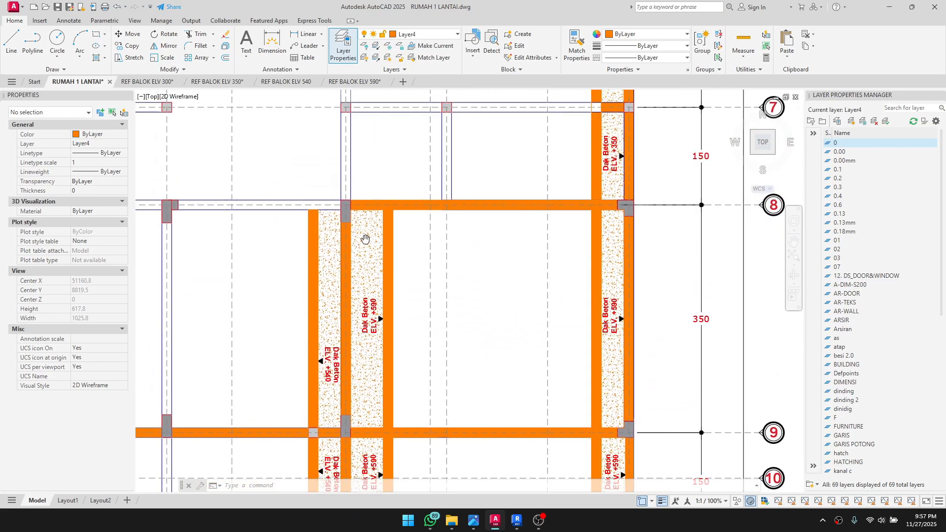
scroll(406, 190, "down", 2)
scroll(405, 191, "down", 2)
middle_click_drag(408, 307, 462, 253)
scroll(451, 259, "up", 2)
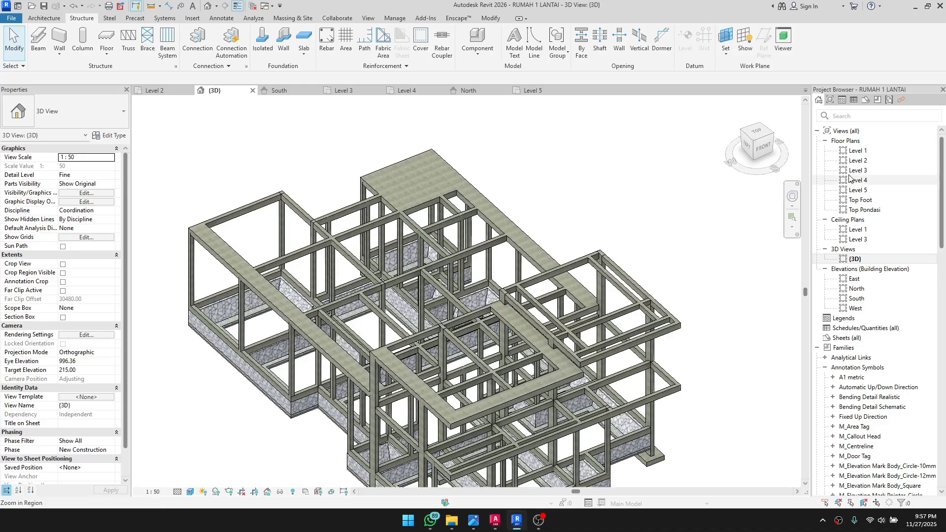
Step: Open the Level 5 floor plan and set its view range's bottom and view depth offsets to -10
double_click(858, 190)
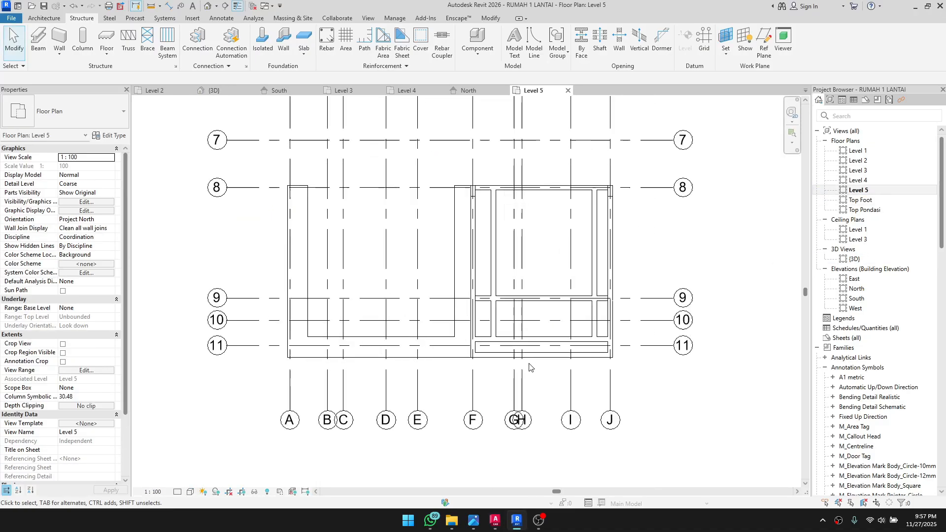
scroll(488, 323, "up", 3)
scroll(489, 323, "down", 1)
scroll(485, 289, "up", 1)
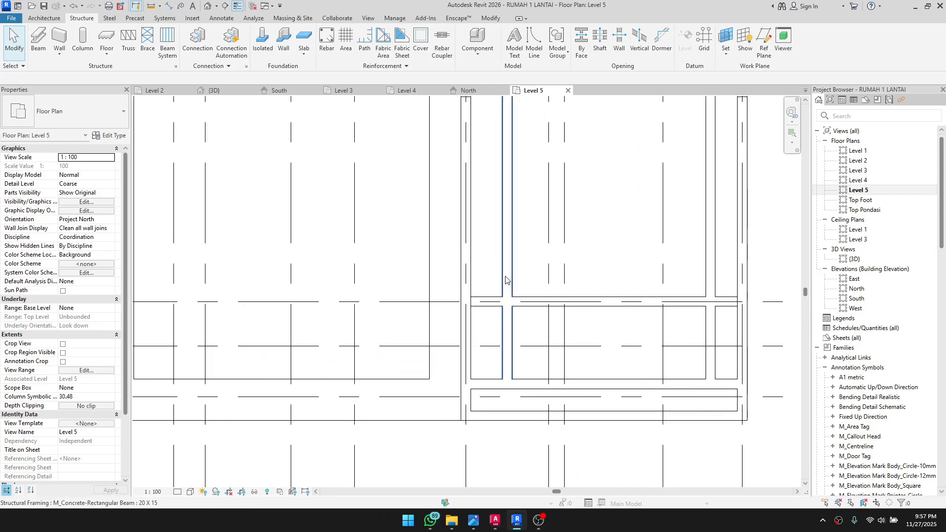
scroll(510, 274, "down", 1)
middle_click_drag(534, 258, 526, 302)
key("v")
key("r")
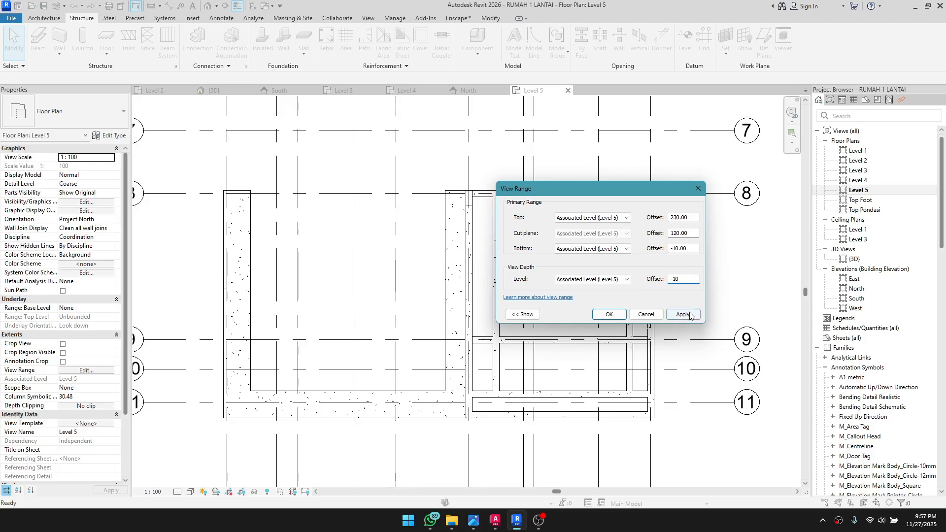
left_click(609, 315)
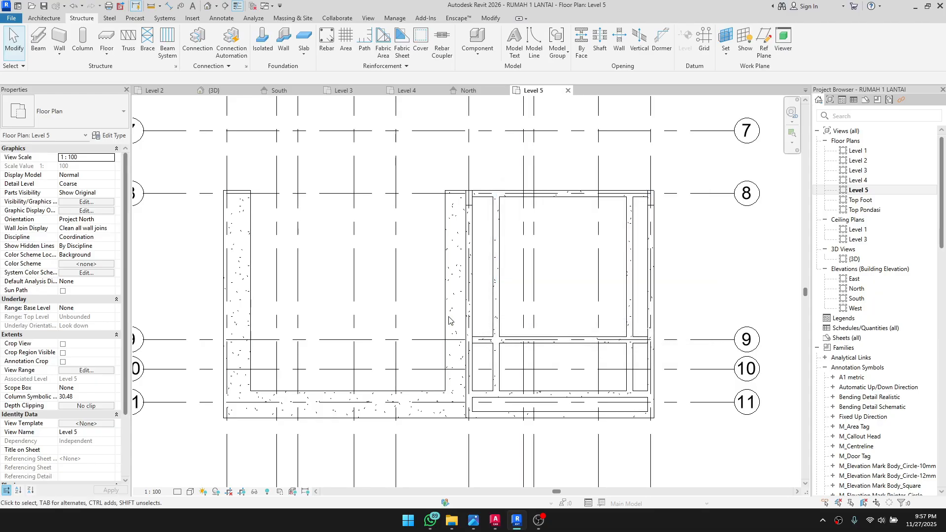
Step: Check the properties of the U-shaped slab showing between grids A and F in the Level 5 plan
left_click(447, 278)
key("Escape")
left_click(450, 295)
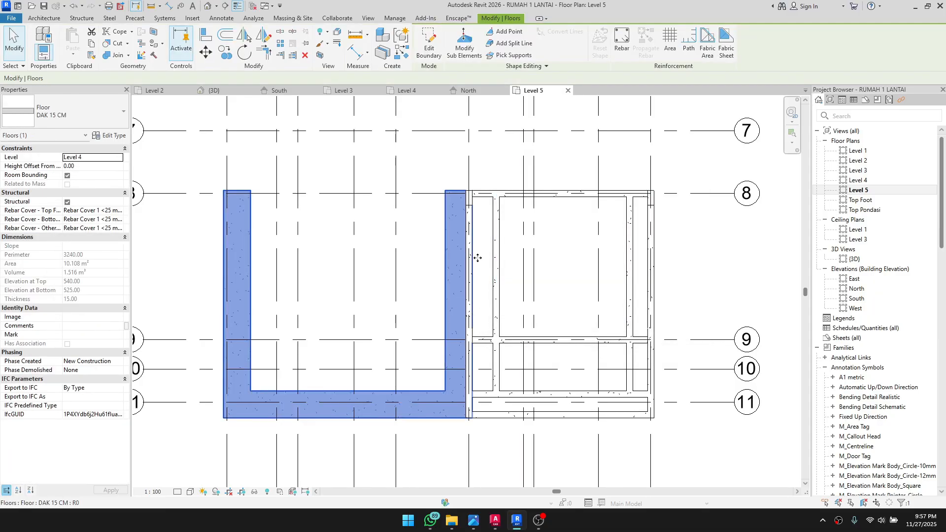
key("Escape")
scroll(507, 355, "down", 3)
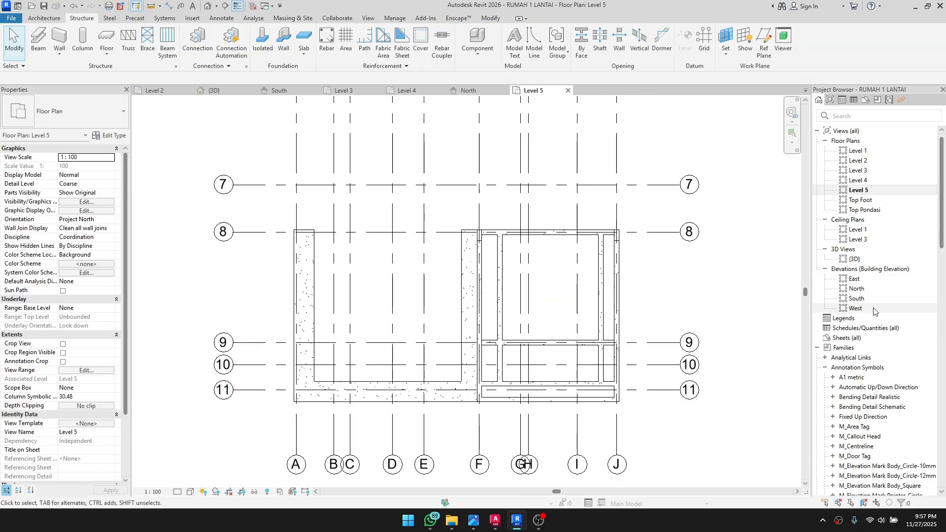
Step: Open the South elevation and measure the depth of the Level 5 beam near grid F with an aligned dimension
double_click(856, 298)
scroll(448, 262, "up", 2)
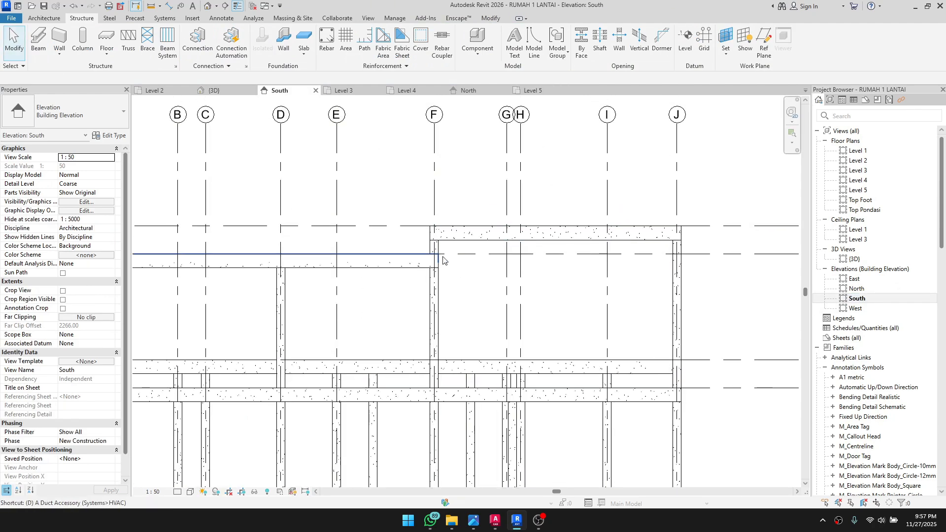
scroll(442, 260, "up", 2)
key("d")
key("i")
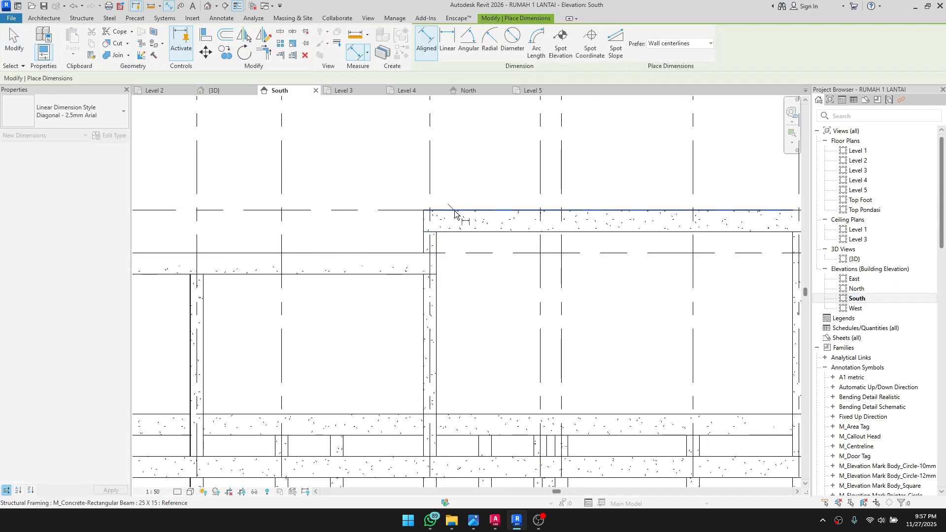
left_click(450, 210)
left_click(452, 231)
scroll(401, 255, "up", 1)
key("Escape")
Step: Measure the height difference between the Level 5 line and the Level 4 slab's top beside grid F
scroll(405, 253, "down", 2)
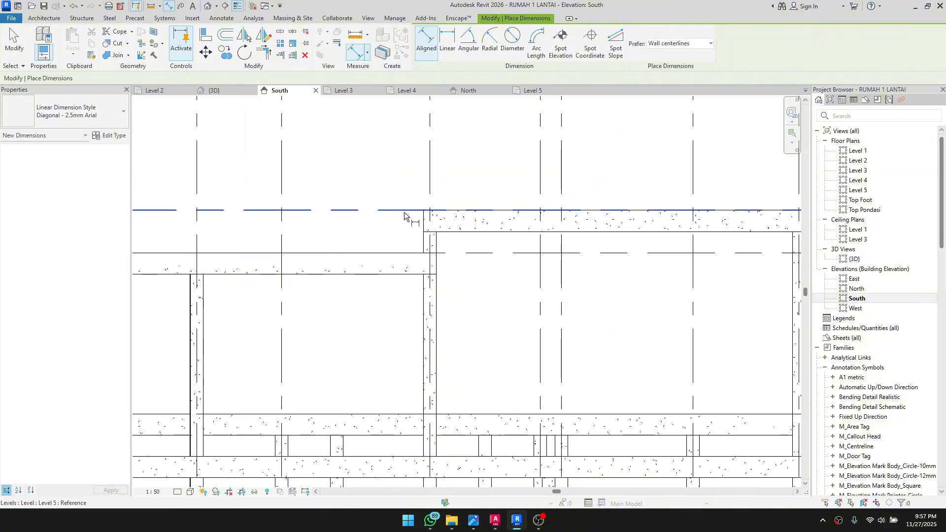
left_click(405, 211)
left_click(406, 252)
scroll(358, 231, "up", 3)
scroll(358, 231, "down", 3)
scroll(412, 237, "down", 1)
key("Escape")
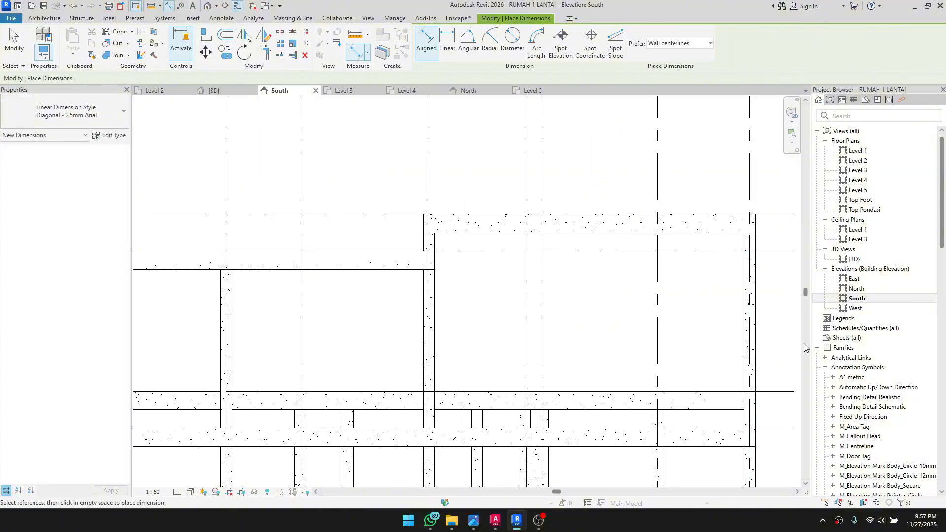
Step: Return to the Level 5 floor plan and set its view range's top and cut plane offsets to 0
double_click(860, 190)
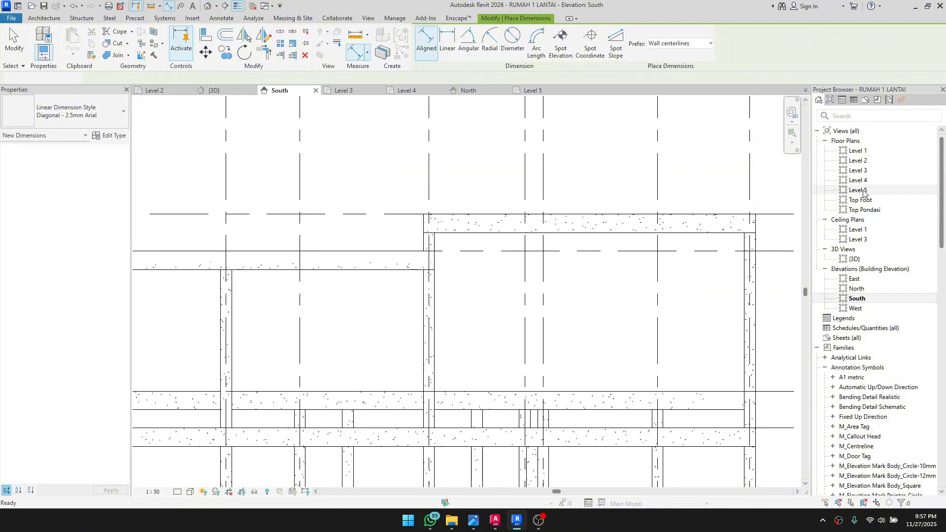
left_click(442, 394)
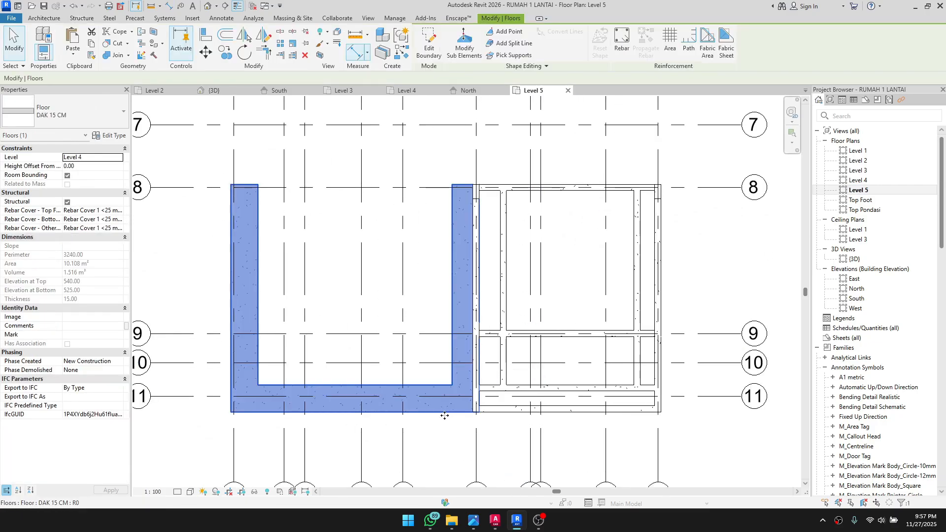
key("Escape")
scroll(421, 440, "up", 2)
key("v")
key("r")
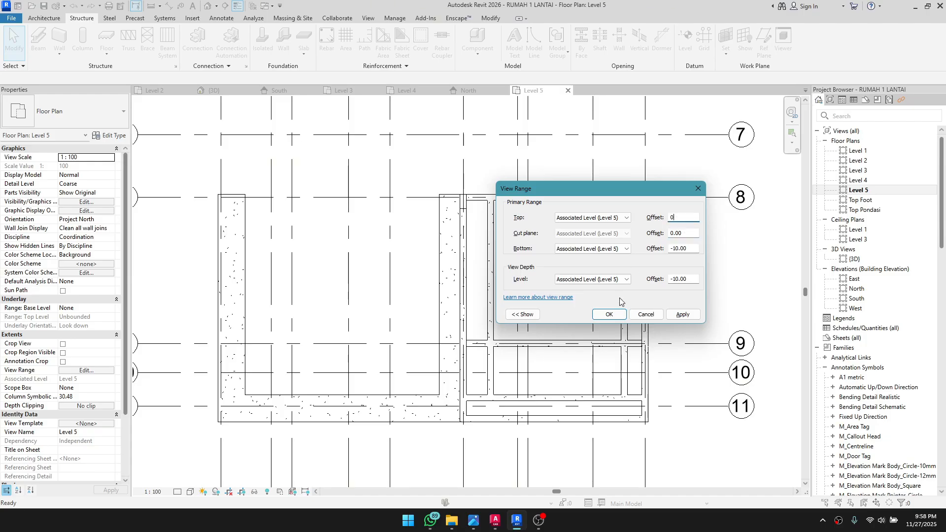
left_click(609, 314)
Step: Set the Level 5 view range's bottom and view depth offsets to -5
middle_click_drag(673, 294, 670, 270)
key("v")
key("r")
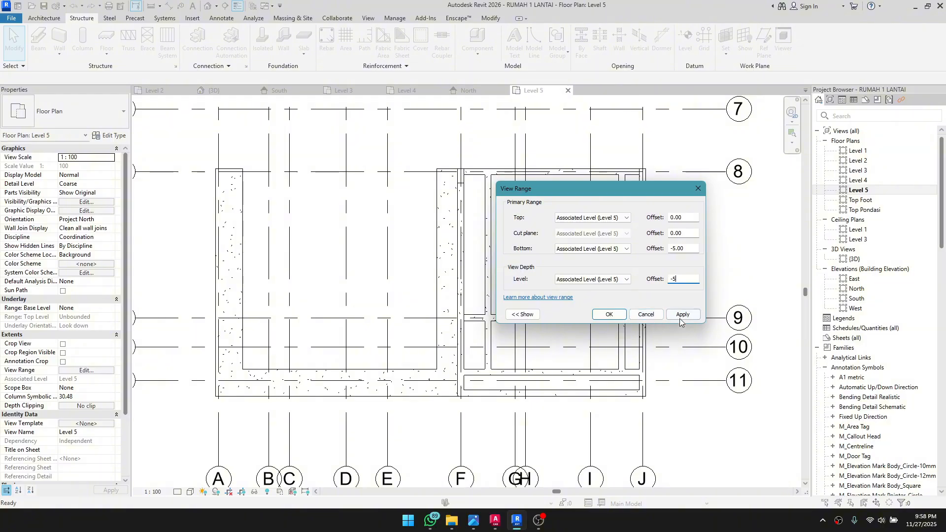
left_click(607, 315)
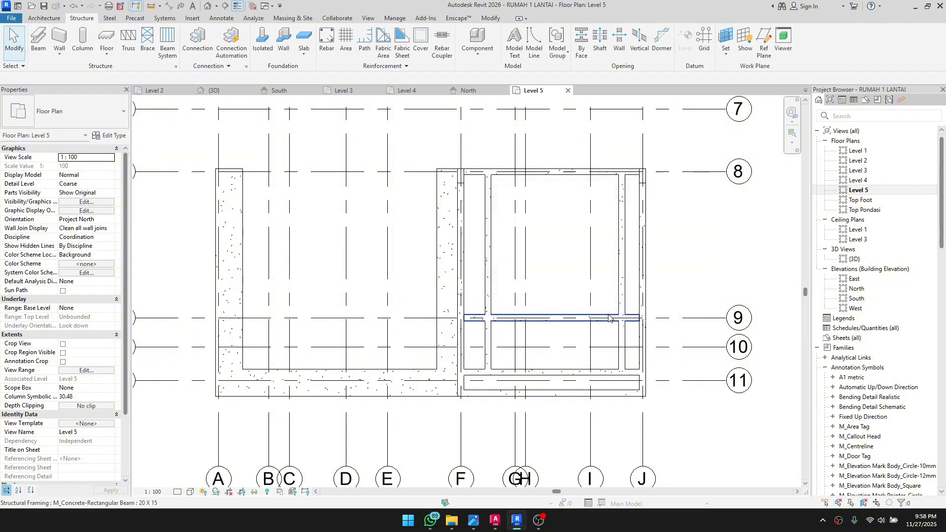
Step: Inspect the Level 4 slab edge and the columns and beams between grids F and J in the Level 5 plan
left_click(423, 395)
middle_click_drag(435, 391, 486, 351)
scroll(486, 350, "down", 2)
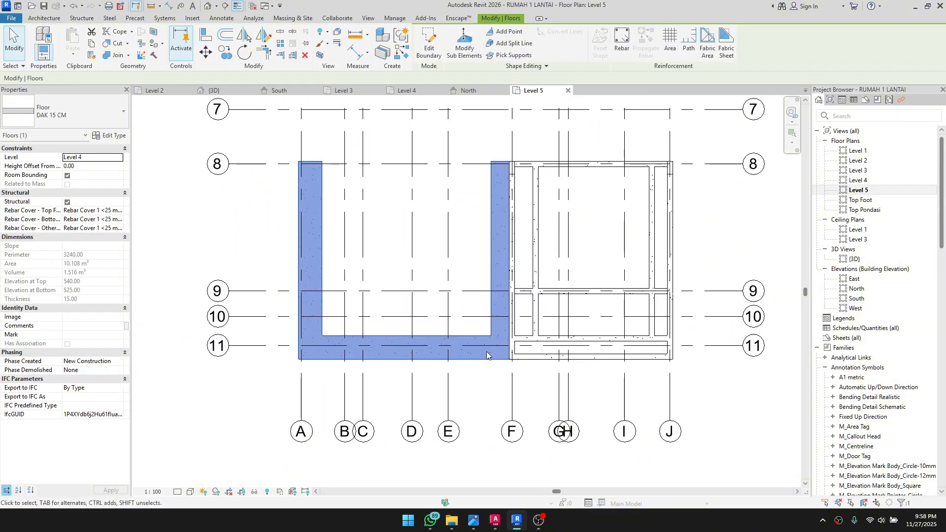
middle_click_drag(472, 309, 462, 356)
scroll(452, 279, "down", 3)
scroll(438, 285, "up", 4)
left_click(486, 266)
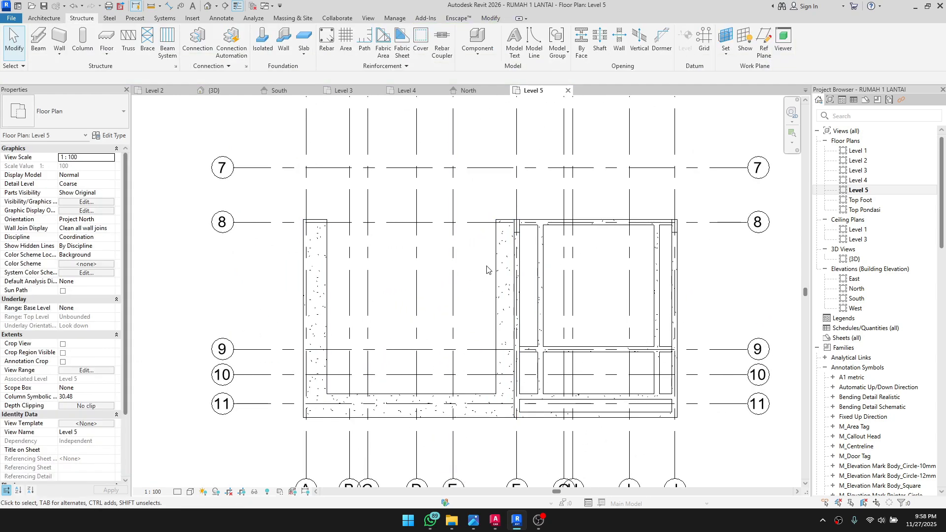
left_click(497, 254)
middle_click_drag(521, 245, 494, 291)
left_click(500, 288)
scroll(499, 289, "up", 2)
left_click(489, 274)
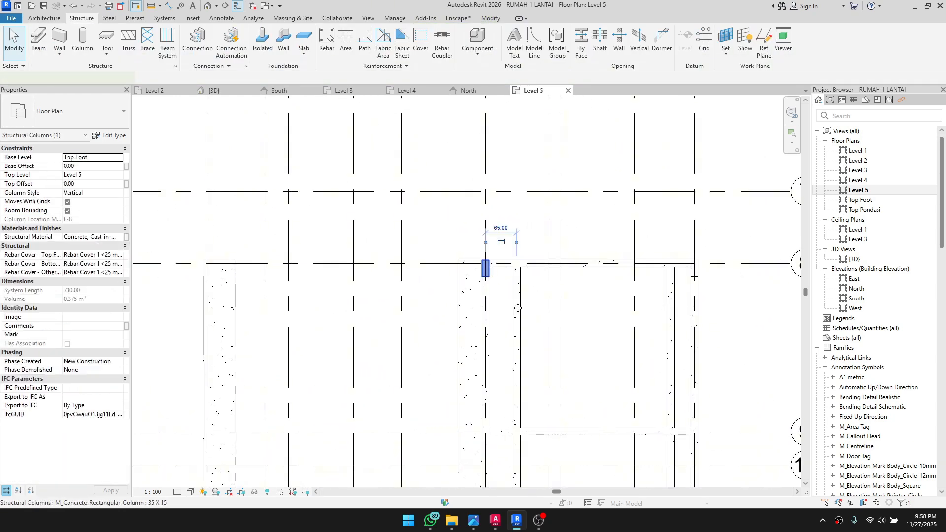
left_click(517, 309)
middle_click_drag(528, 316, 496, 233)
scroll(496, 233, "down", 1)
scroll(490, 271, "down", 1)
scroll(479, 407, "up", 2)
scroll(609, 335, "up", 2)
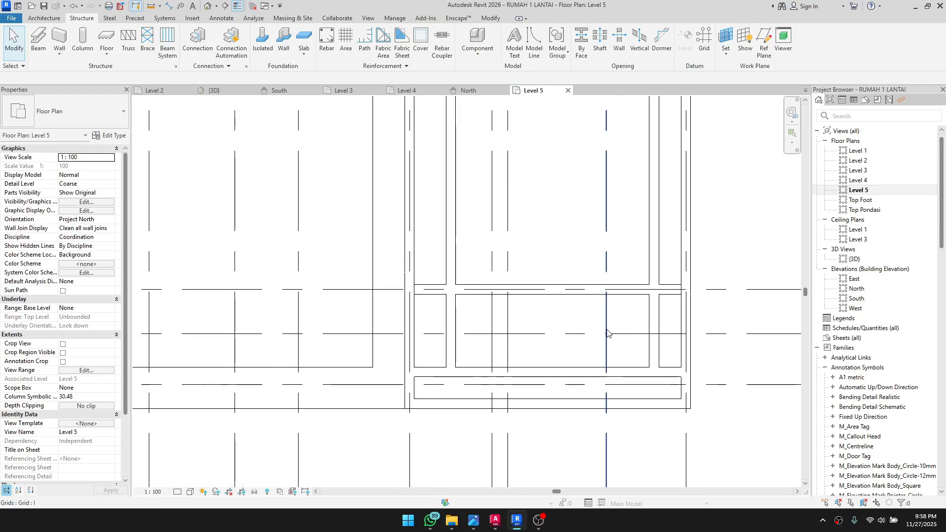
scroll(607, 331, "down", 2)
middle_click_drag(502, 302, 486, 376)
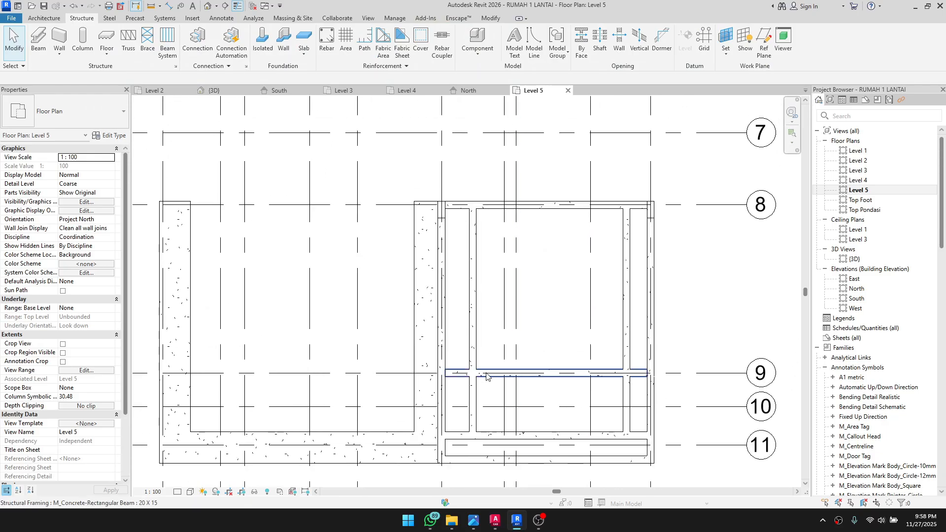
Step: Start a DAK 15 CM floor similar to the Level 4 slab and sketch a rectangular strip about 545 cm long beside grid F, from grid 8 past grid 11
left_click(414, 276)
right_click(414, 239)
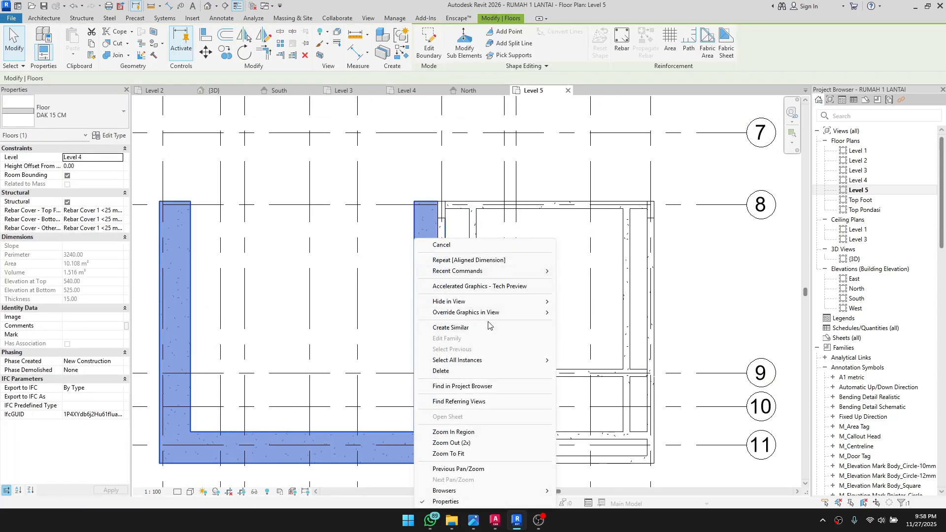
left_click(468, 329)
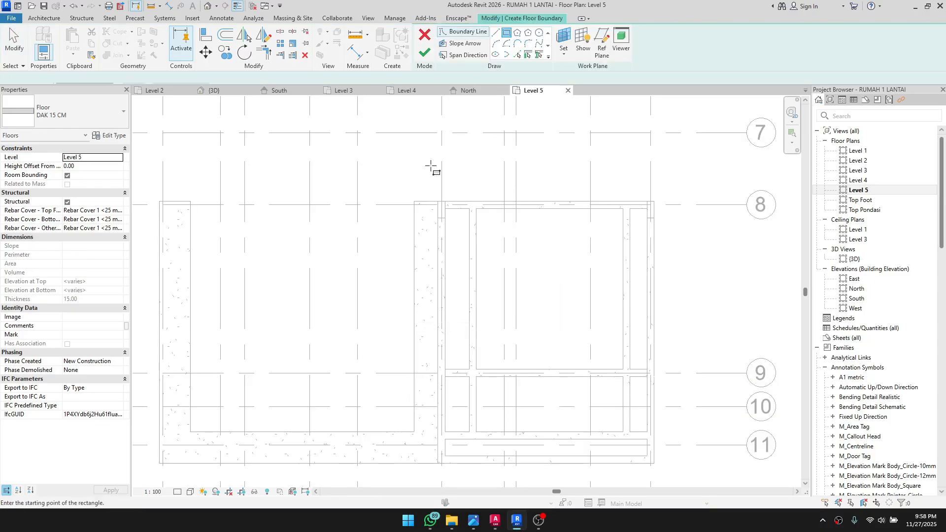
scroll(443, 207, "up", 3)
scroll(472, 271, "up", 2)
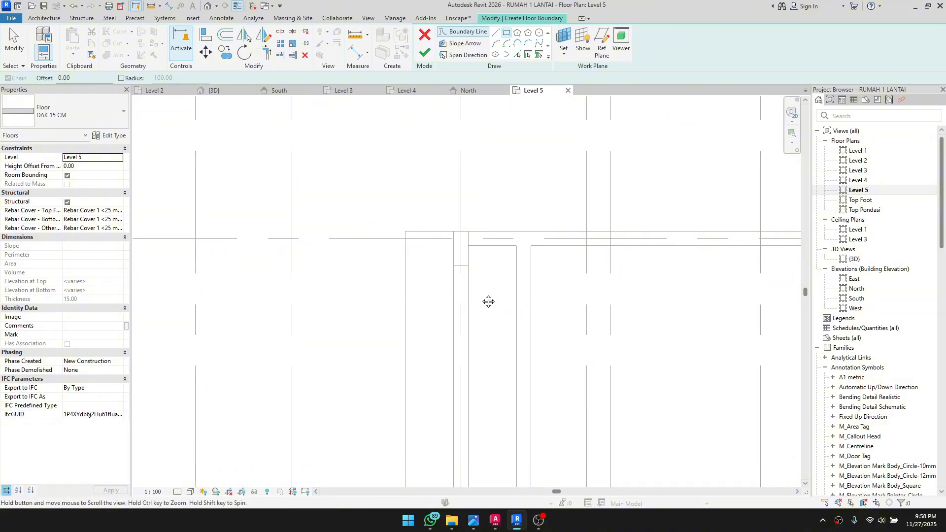
left_click(450, 225)
middle_click_drag(484, 275, 447, 184)
scroll(447, 184, "down", 1)
middle_click_drag(458, 352, 453, 187)
scroll(458, 197, "down", 1)
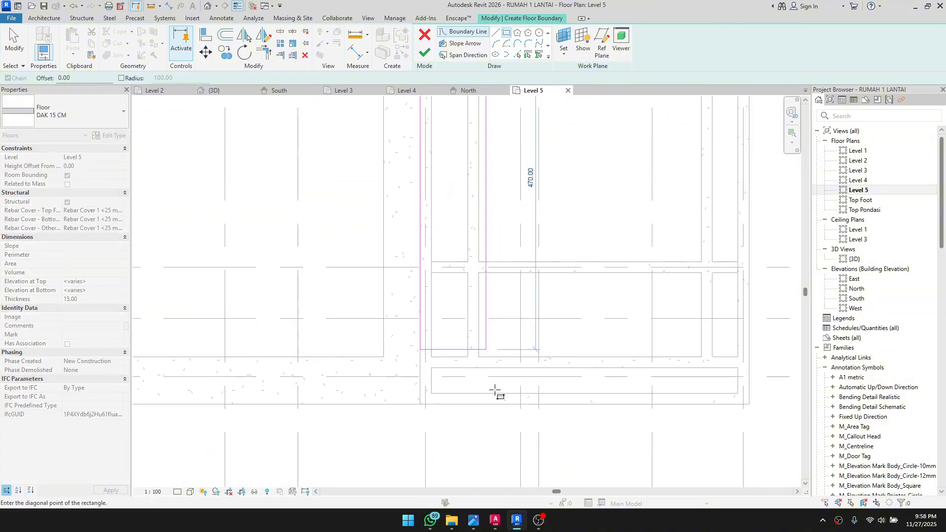
scroll(485, 401, "up", 1)
left_click(473, 401)
scroll(468, 357, "up", 2)
key("Escape")
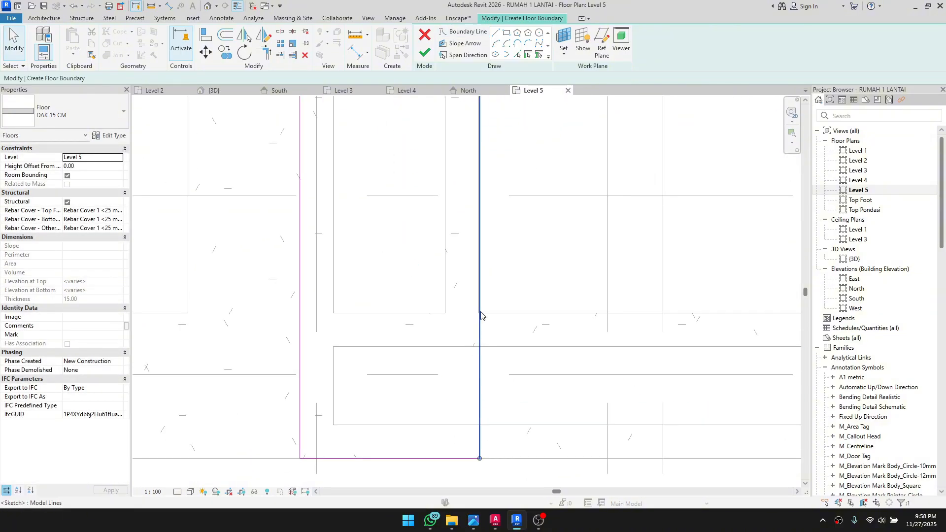
scroll(480, 315, "up", 1)
left_click(479, 295)
left_click_drag(478, 294, 477, 313)
scroll(225, 242, "down", 4)
middle_click_drag(410, 290, 488, 360)
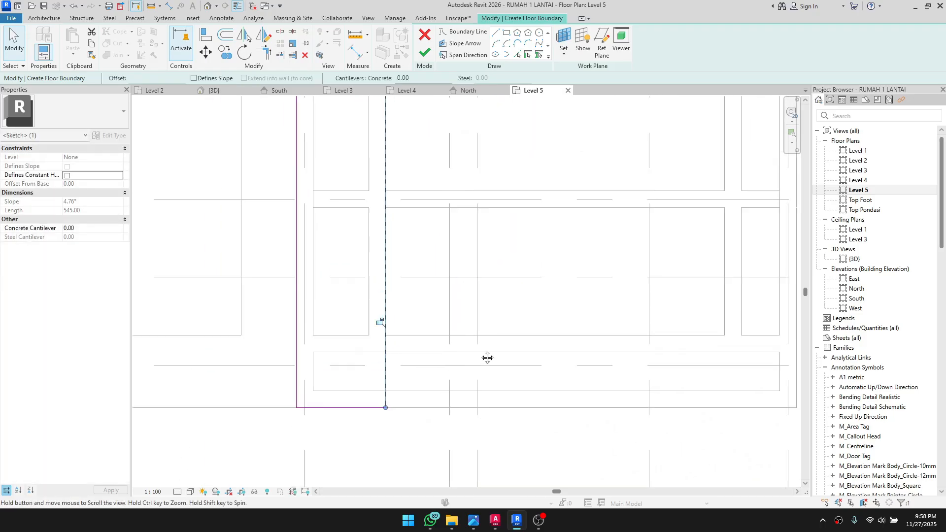
scroll(466, 341, "down", 2)
middle_click_drag(458, 280, 441, 328)
left_click(464, 126)
Step: Draw boundary lines from the strip along the beam above grid 11, up the beam beside grid J, and along grid 8 to the outer edge
left_click(495, 33)
scroll(434, 377, "up", 2)
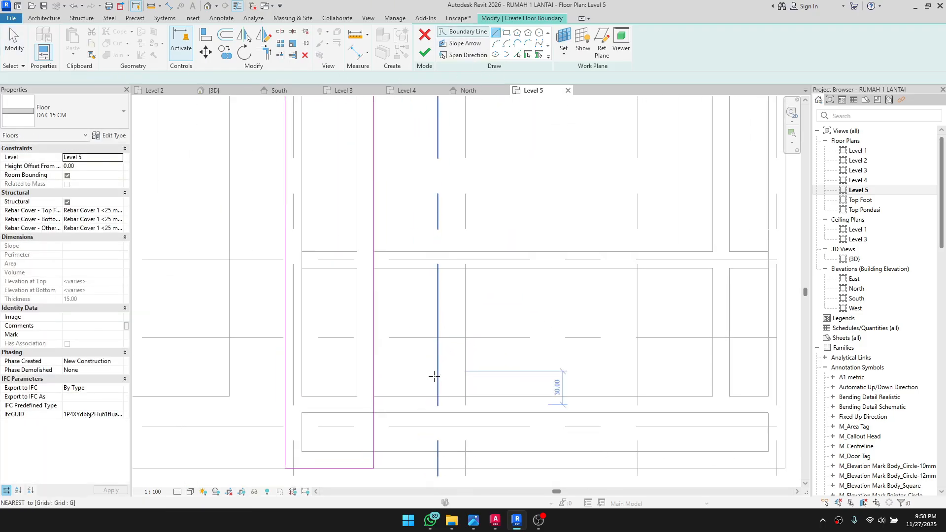
left_click(375, 396)
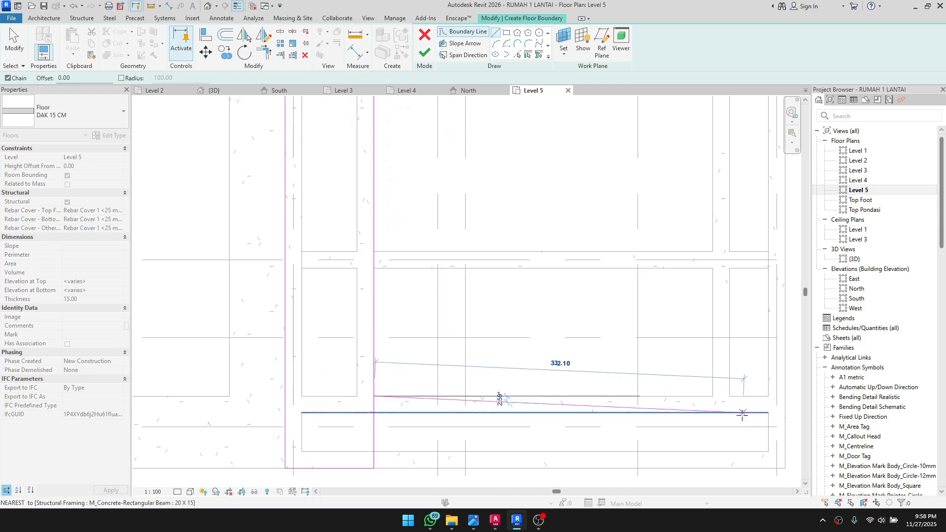
left_click(712, 396)
middle_click_drag(695, 251, 515, 418)
scroll(538, 319, "up", 1)
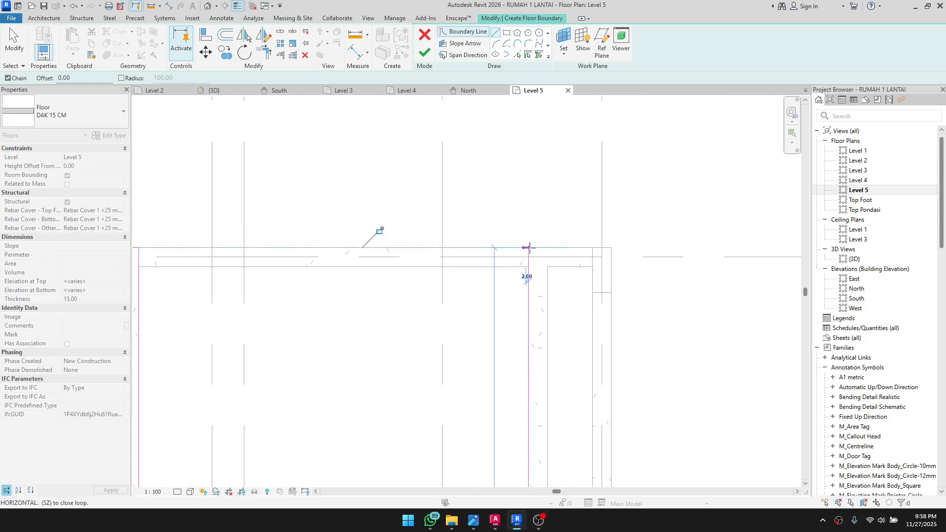
left_click(614, 247)
key("Escape")
key("Escape")
Step: Draw a vertical boundary line along the outer face of the grid J beam below grid 8
middle_click_drag(616, 351, 586, 277)
scroll(594, 239, "down", 1)
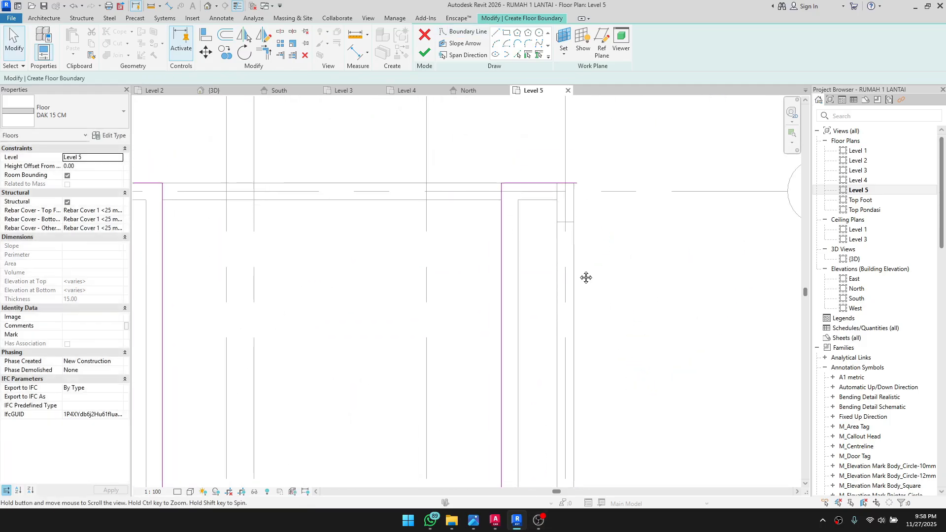
left_click(574, 244)
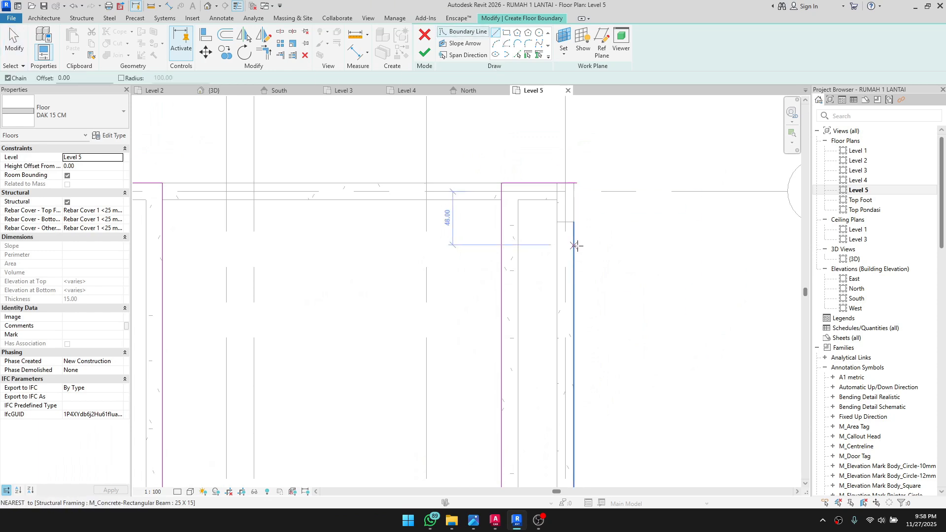
left_click(574, 392)
key("Escape")
key("Escape")
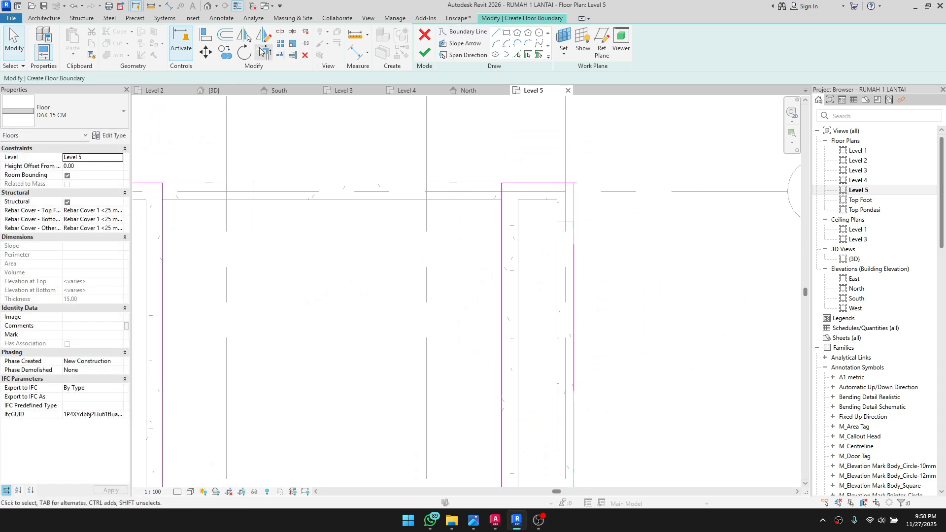
Step: Trim or extend the outer boundary line beside grid J into corners with the grid 8 line and the line below grid 11
scroll(671, 264, "up", 2)
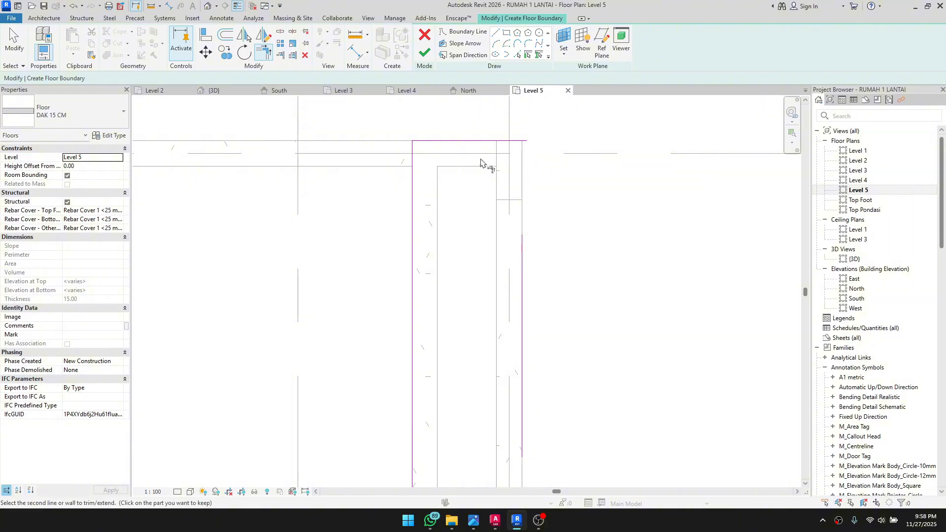
left_click(475, 145)
scroll(530, 242, "down", 2)
middle_click_drag(547, 346, 609, 126)
scroll(536, 325, "down", 1)
scroll(262, 333, "up", 1)
scroll(364, 336, "down", 1)
middle_click_drag(363, 335, 330, 473)
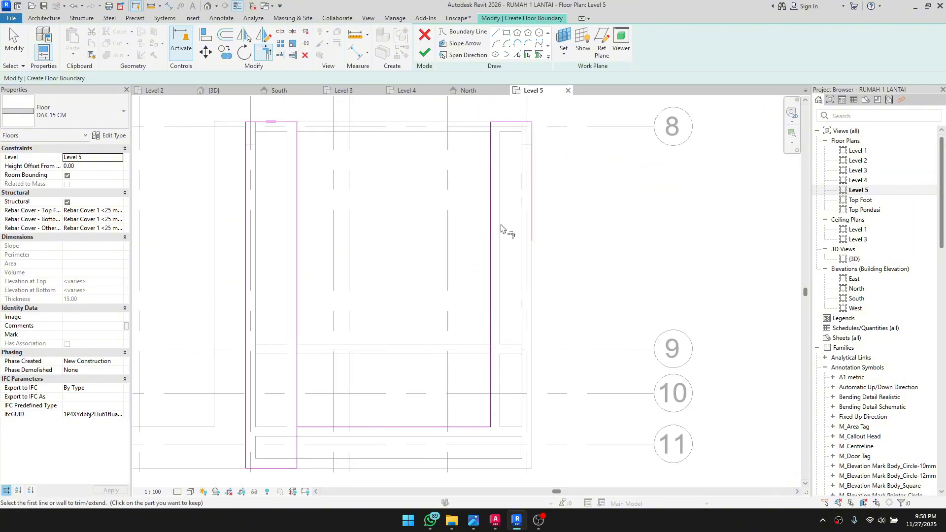
left_click(529, 184)
middle_click_drag(513, 277, 602, 167)
scroll(358, 350, "up", 1)
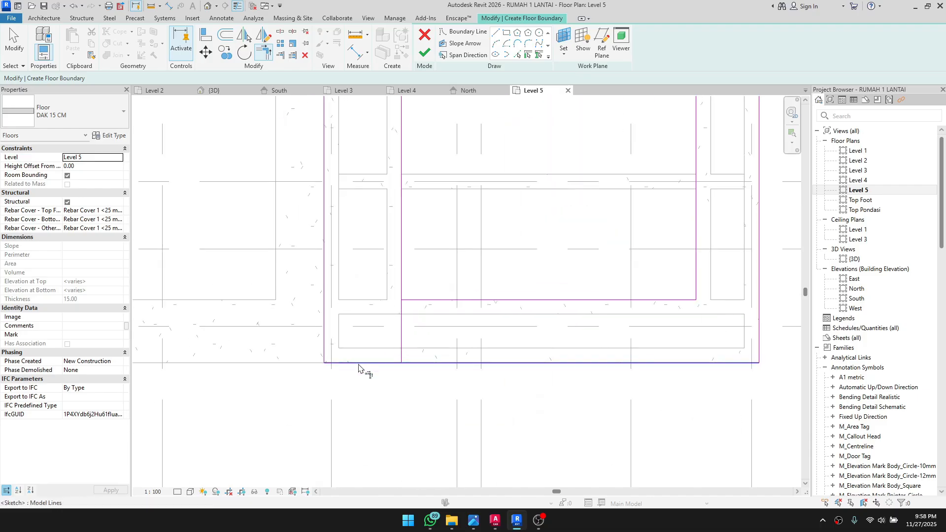
Step: Trim the remaining boundary lines into one closed U-shaped loop, finish the slab sketch and delete its span direction symbol
middle_click_drag(415, 304, 414, 360)
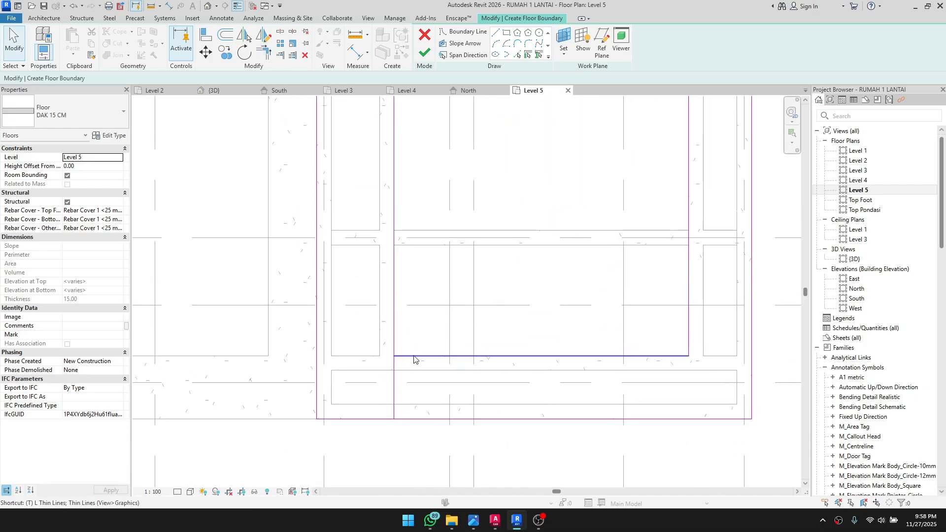
left_click(389, 307)
scroll(485, 371, "down", 2)
scroll(527, 403, "down", 2)
key("Escape")
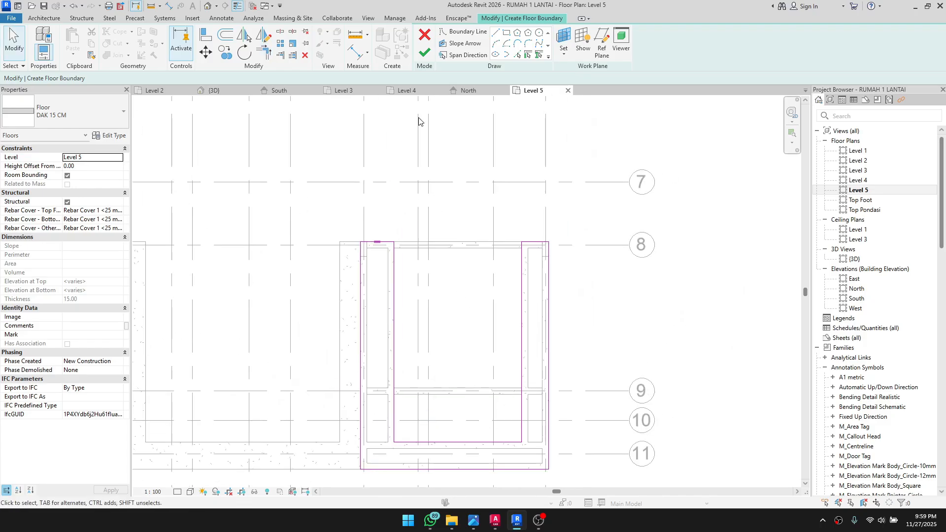
left_click(425, 52)
scroll(508, 352, "down", 2)
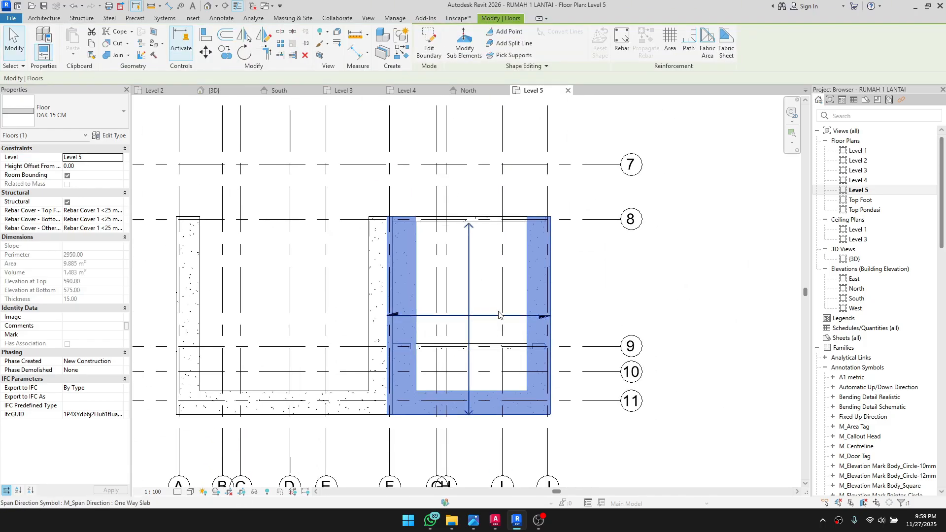
middle_click_drag(507, 352, 524, 365)
key("Delete")
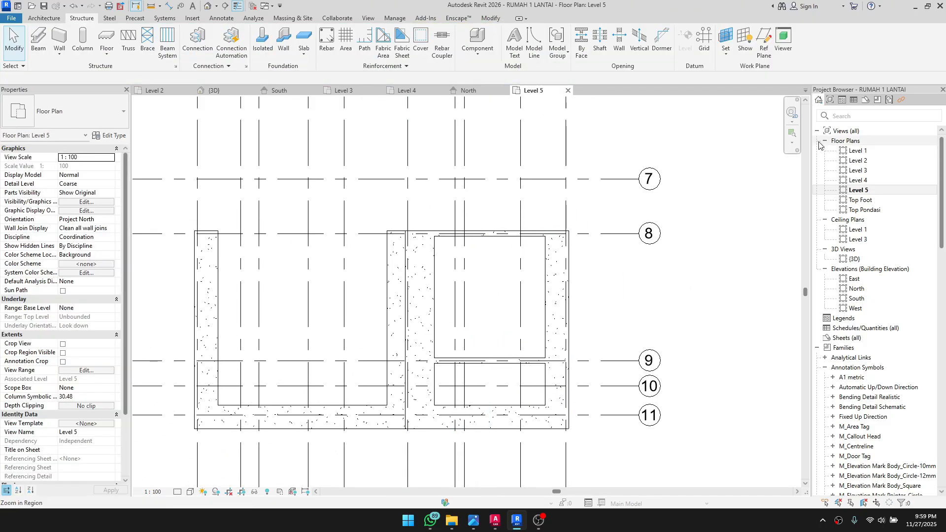
Step: Open the 3D view and inspect the new Level 5 slab from several sides
double_click(875, 259)
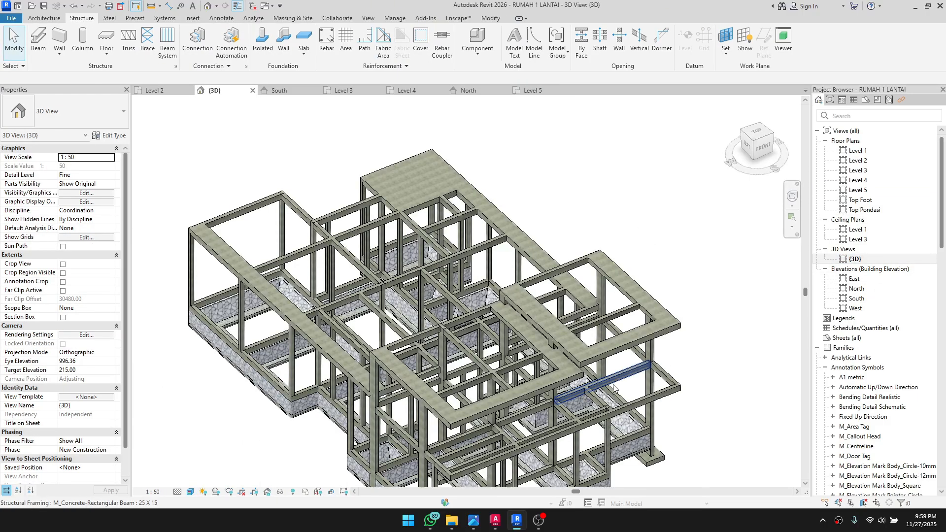
middle_click_drag(661, 298, 410, 271, "shift")
mouse_move(303, 241)
middle_mouse_down("shift")
mouse_move(288, 206)
mouse_move(295, 242)
middle_mouse_up("shift")
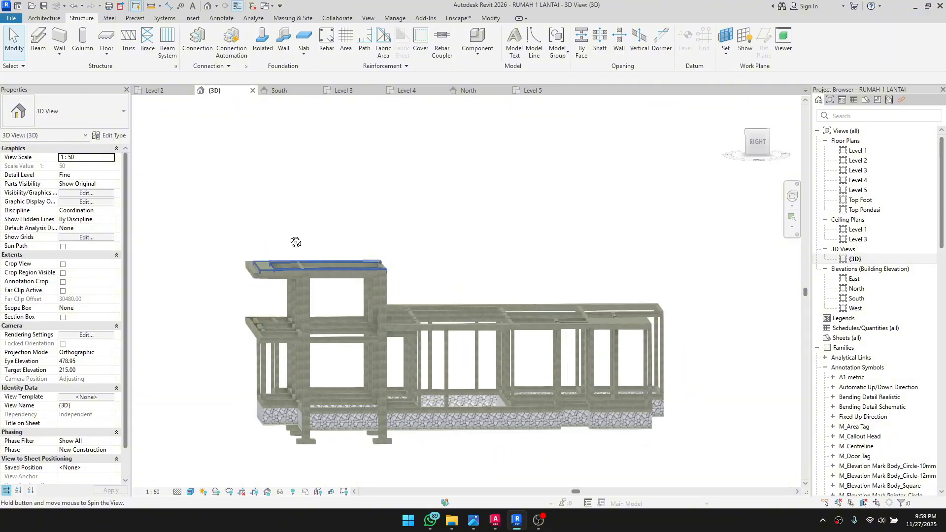
middle_click_drag(277, 312, 493, 488, "shift")
scroll(411, 350, "up", 4)
scroll(411, 350, "down", 5)
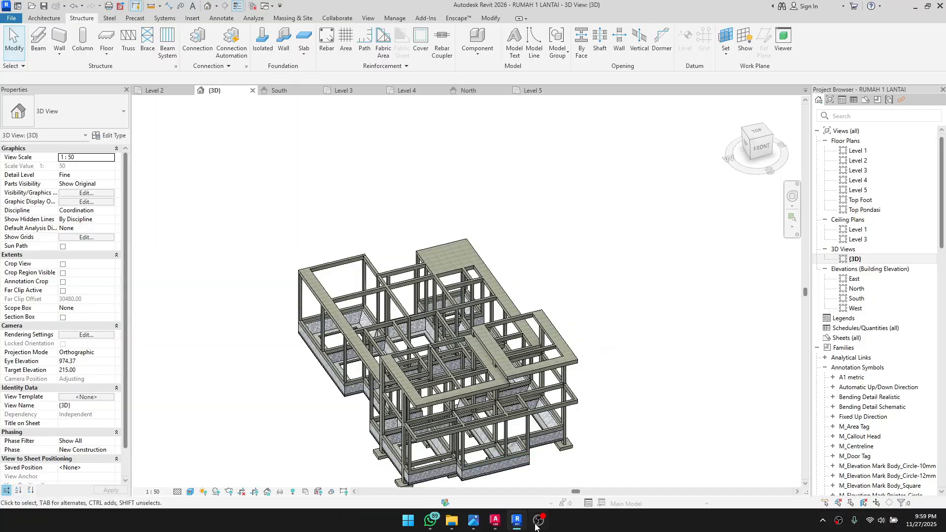
Step: Switch to the RUMAH 1 LANTAI drawing in AutoCAD and examine the concrete slab plan around grids 9 to 12
left_click(500, 526)
left_click(298, 462)
scroll(170, 370, "up", 4)
scroll(420, 355, "down", 6)
scroll(569, 323, "up", 5)
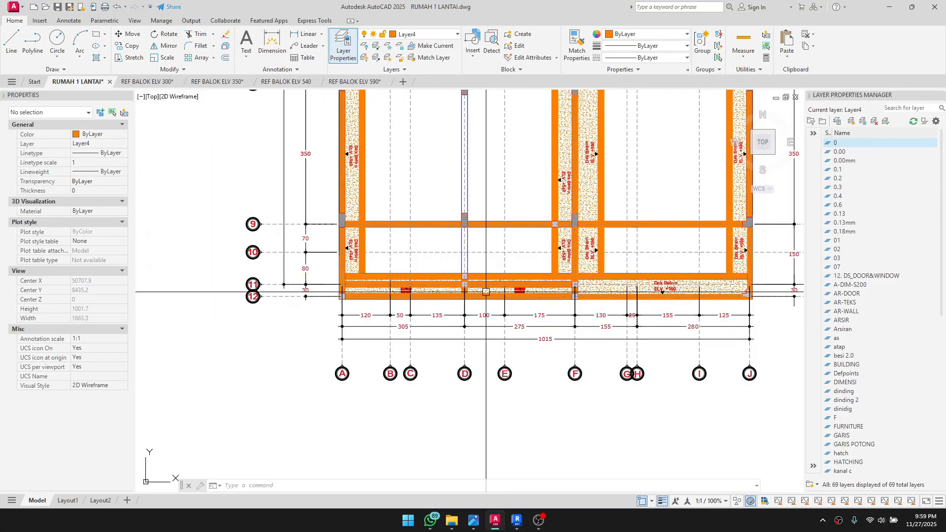
scroll(486, 291, "up", 2)
scroll(603, 315, "down", 10)
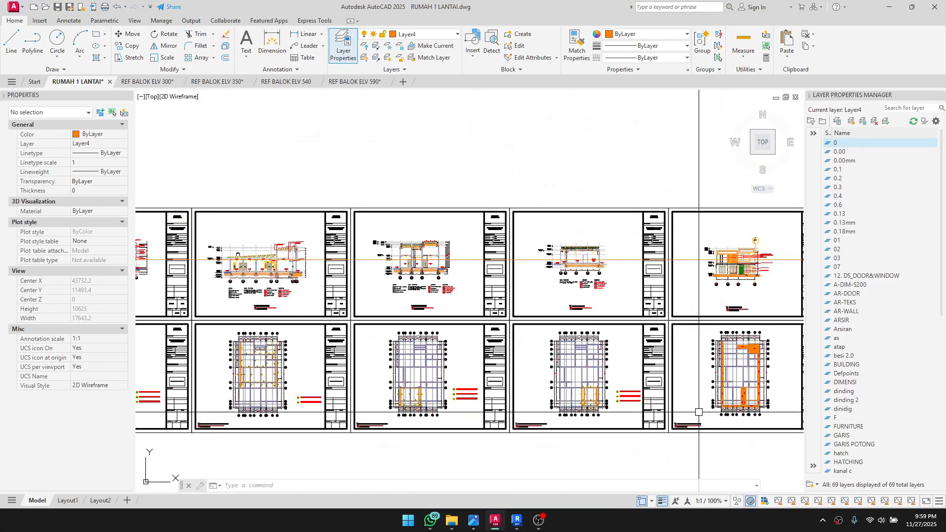
Step: Examine the front rooms and walls between grids 8 and 11 on the DENAH ELV + 300 floor plan
middle_click_drag(201, 321, 468, 322)
middle_click_drag(291, 326, 515, 298)
middle_click_drag(249, 249, 477, 253)
scroll(281, 257, "up", 8)
scroll(485, 253, "up", 2)
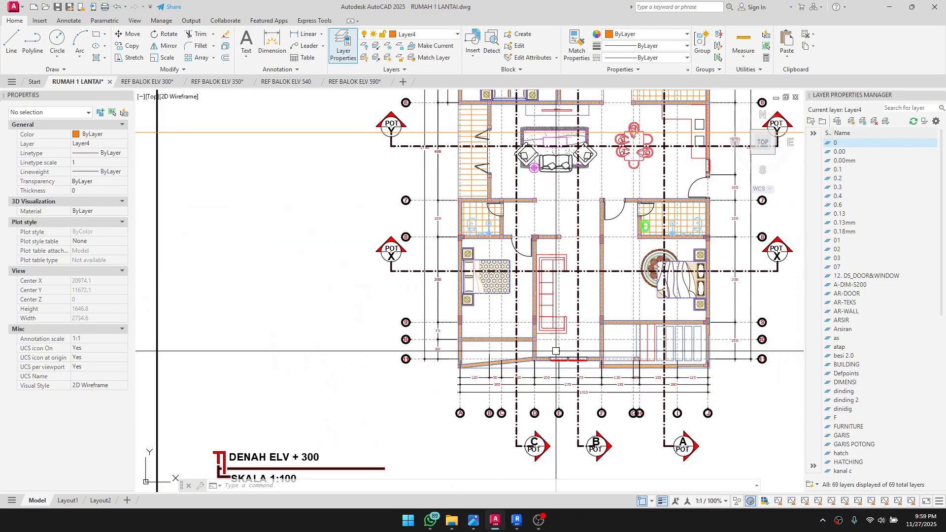
scroll(616, 354, "up", 2)
scroll(592, 385, "down", 2)
middle_click_drag(592, 386, 551, 310)
scroll(549, 310, "up", 4)
scroll(549, 310, "down", 2)
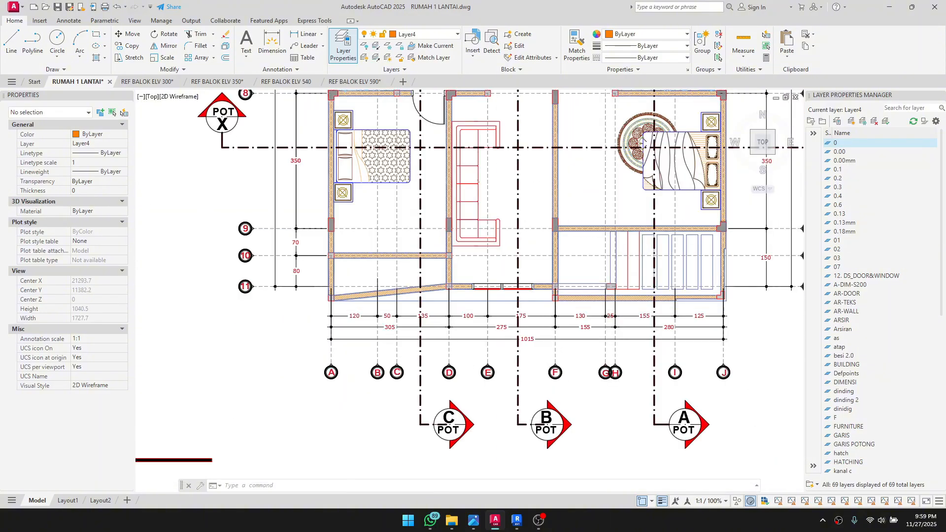
scroll(506, 350, "down", 3)
scroll(506, 350, "up", 4)
scroll(506, 350, "down", 1)
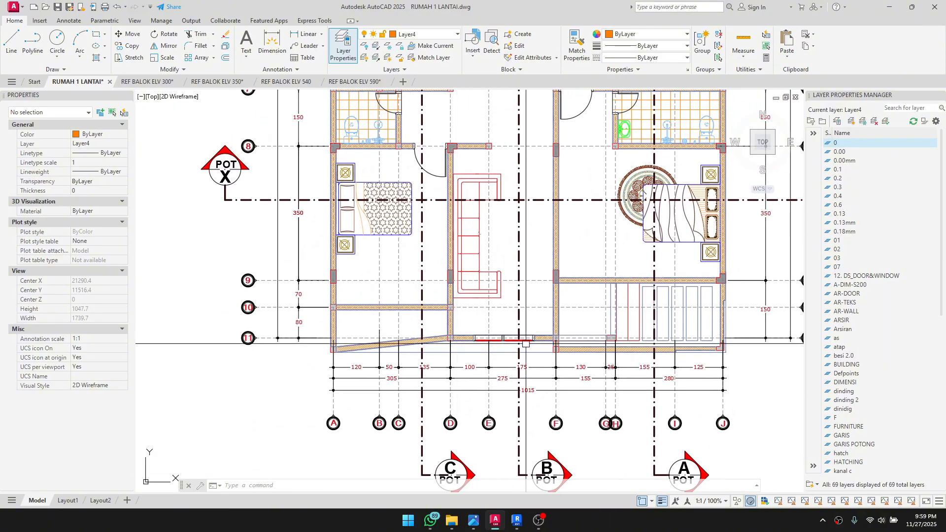
scroll(525, 343, "up", 4)
scroll(275, 362, "down", 4)
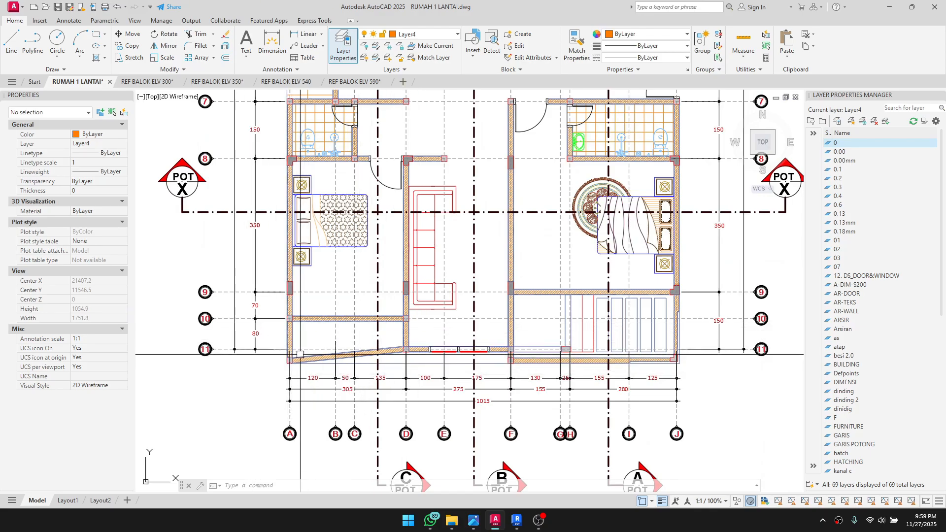
scroll(300, 354, "down", 2)
scroll(303, 348, "up", 2)
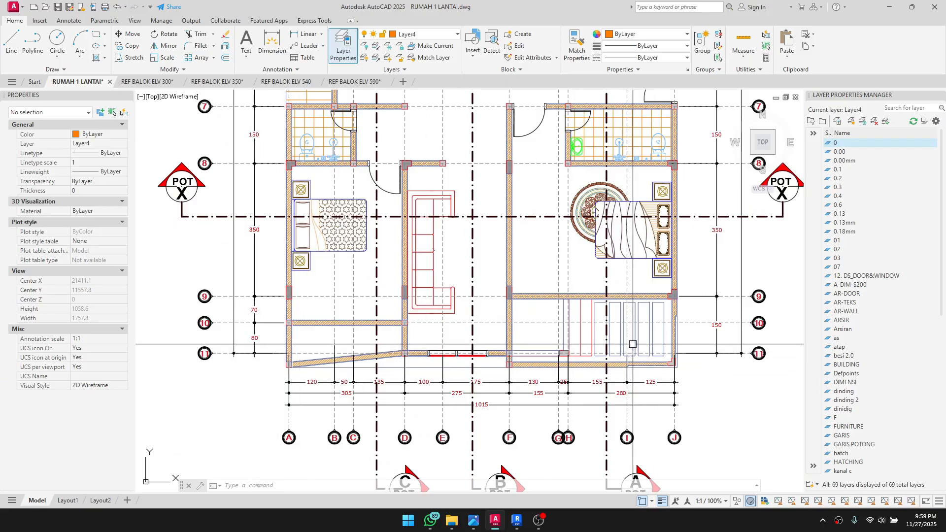
scroll(602, 344, "up", 2)
scroll(534, 360, "down", 2)
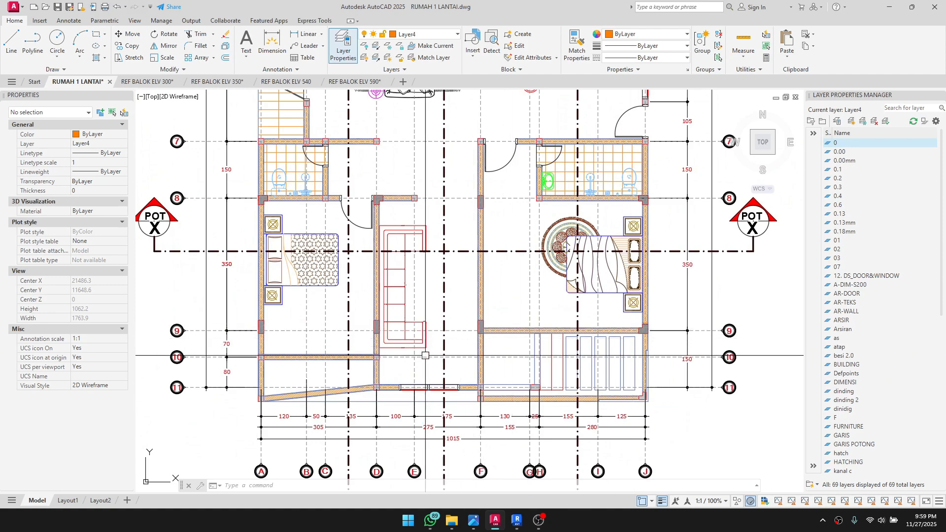
Step: Browse the sheets past the roof plan and the beam and slab plans to the DENAH RENCANA BALOK LATEY plan
scroll(465, 356, "down", 8)
middle_click_drag(465, 356, 341, 356)
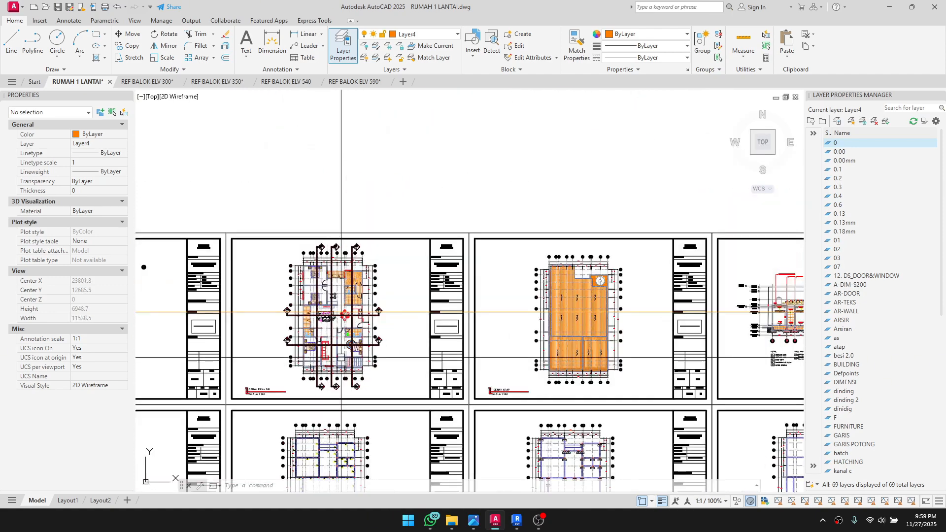
mouse_move(581, 356)
middle_mouse_down()
mouse_move(308, 334)
mouse_move(191, 366)
middle_mouse_up()
scroll(618, 319, "up", 4)
scroll(618, 319, "down", 5)
scroll(318, 344, "up", 5)
scroll(318, 344, "down", 2)
middle_click_drag(512, 322, 415, 365)
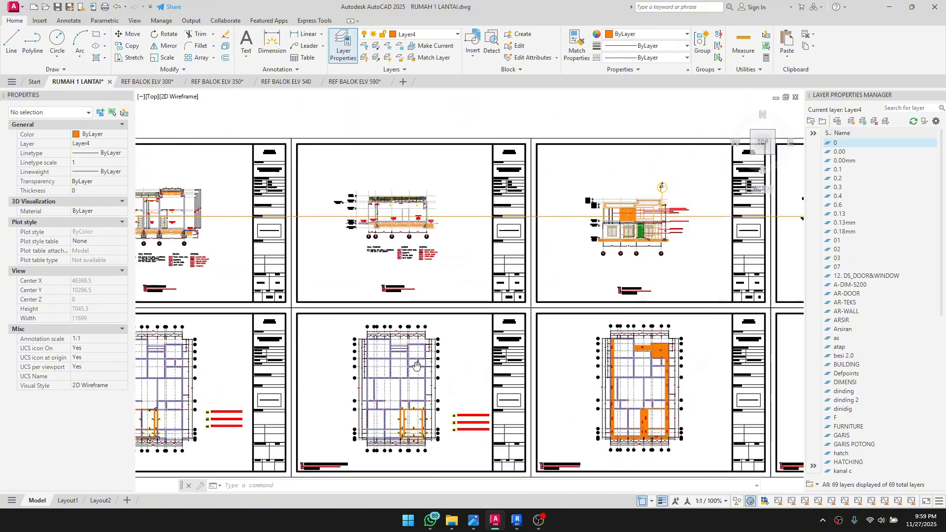
middle_click_drag(621, 369, 375, 378)
scroll(637, 406, "up", 4)
middle_click_drag(637, 407, 577, 313)
mouse_move(551, 364)
middle_mouse_down()
mouse_move(525, 320)
mouse_move(453, 262)
middle_mouse_up()
scroll(483, 264, "up", 4)
scroll(460, 299, "down", 4)
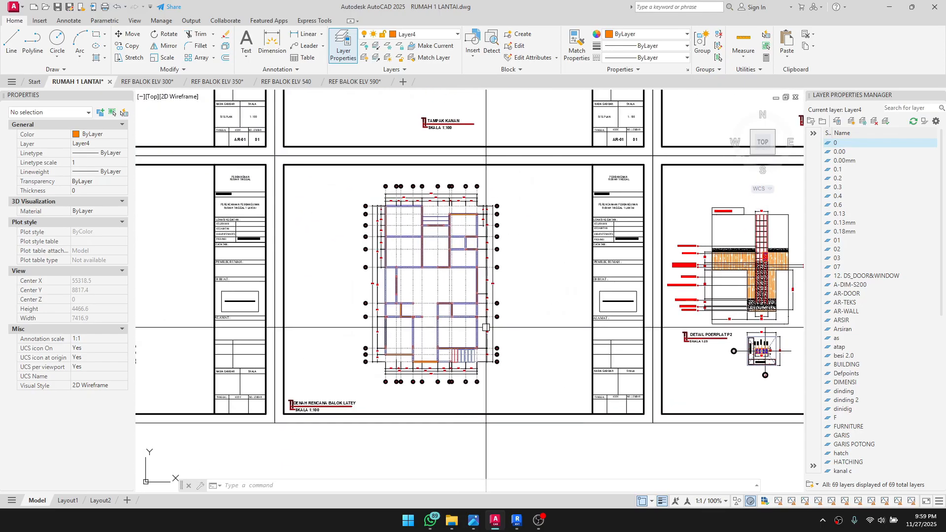
Step: Examine the lintel beams on the front part of the DENAH RENCANA BALOK LATEY plan
scroll(450, 371, "up", 6)
left_click(442, 419)
key("Escape")
key("Escape")
scroll(409, 293, "down", 8)
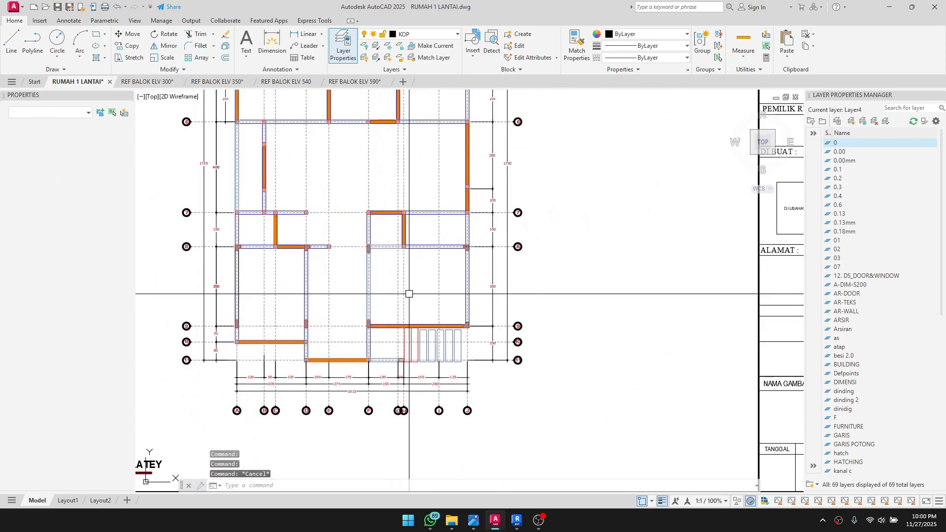
scroll(340, 389, "up", 4)
scroll(363, 311, "down", 2)
scroll(422, 249, "up", 8)
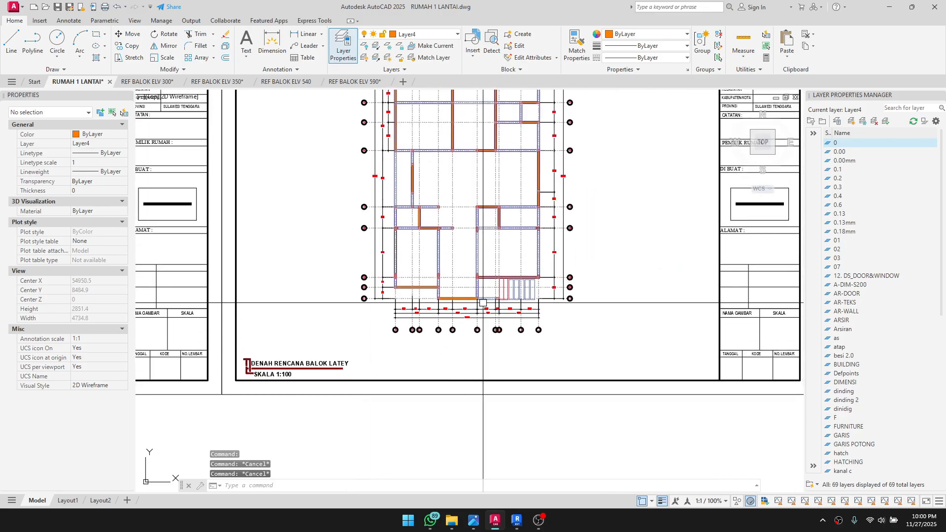
scroll(594, 287, "down", 2)
scroll(594, 286, "down", 6)
scroll(483, 327, "up", 6)
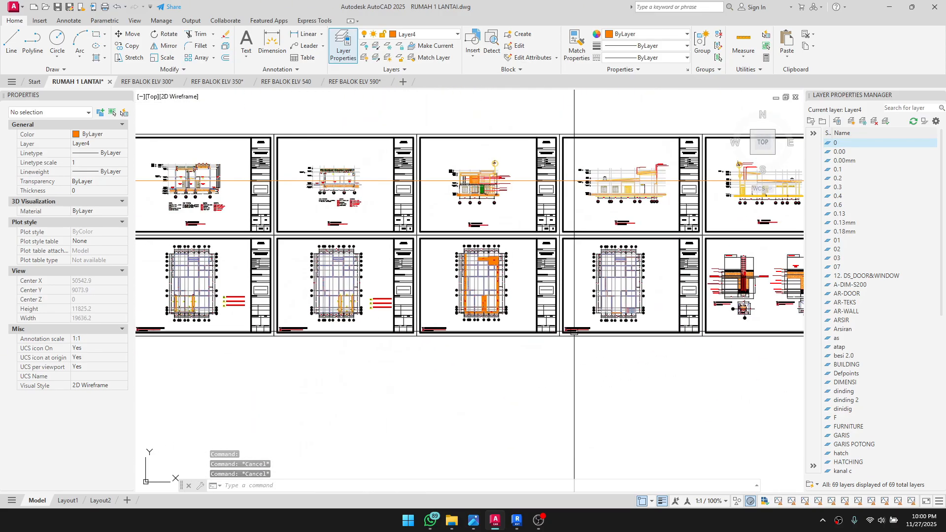
Step: Compare the concrete slab plan with the lintel beam plan, checking the hatched lintels from grid 11 up to the rear rooms
middle_click_drag(766, 327, 527, 318)
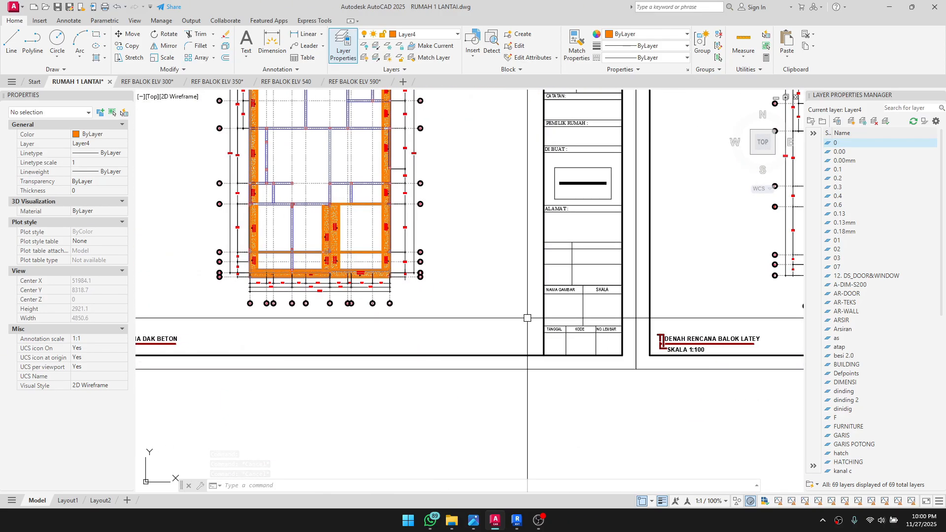
scroll(495, 347, "down", 3)
scroll(560, 302, "up", 4)
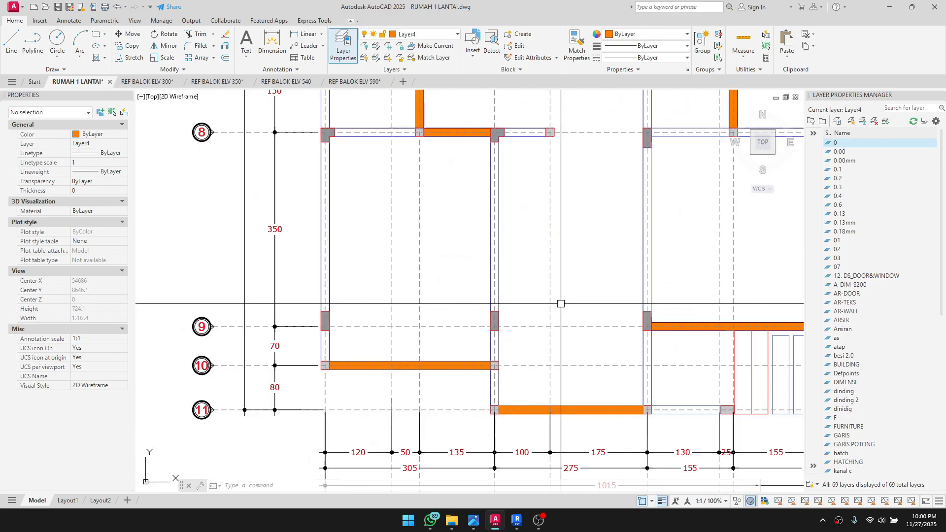
scroll(546, 344, "down", 3)
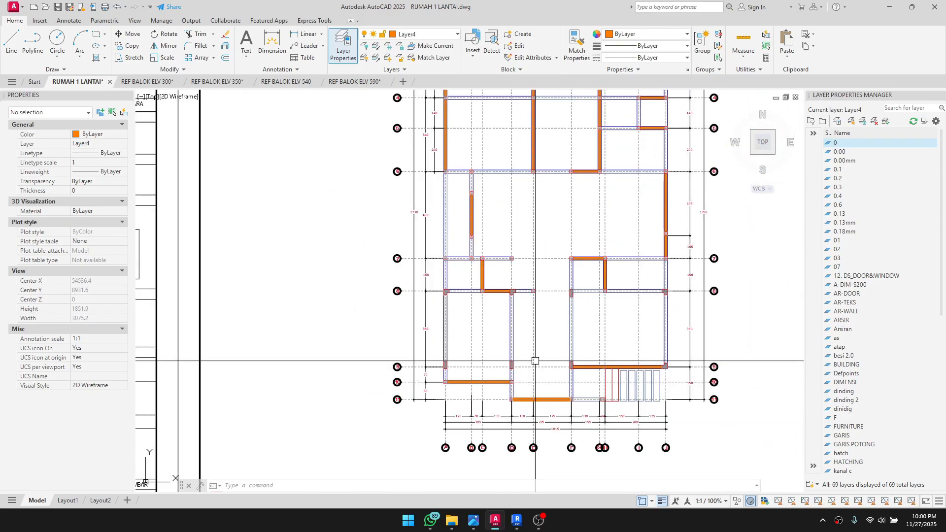
scroll(566, 326, "down", 3)
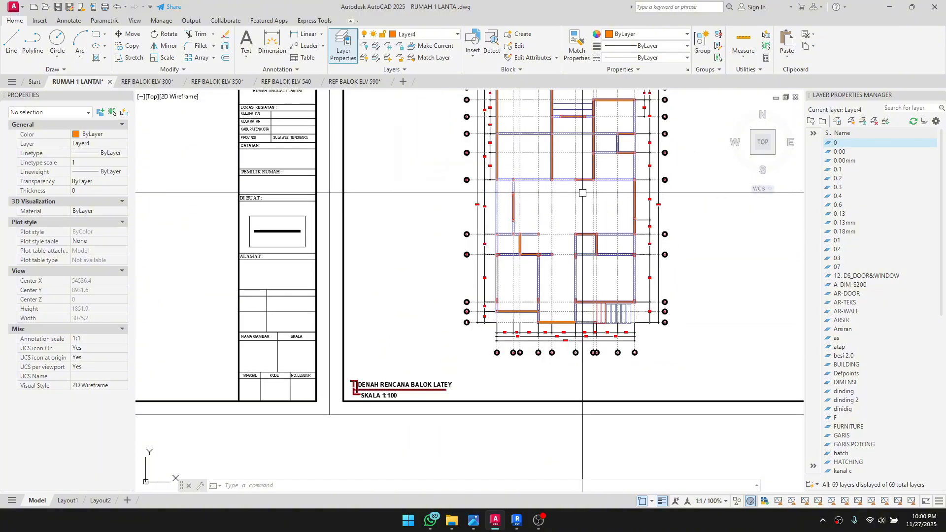
scroll(541, 323, "up", 6)
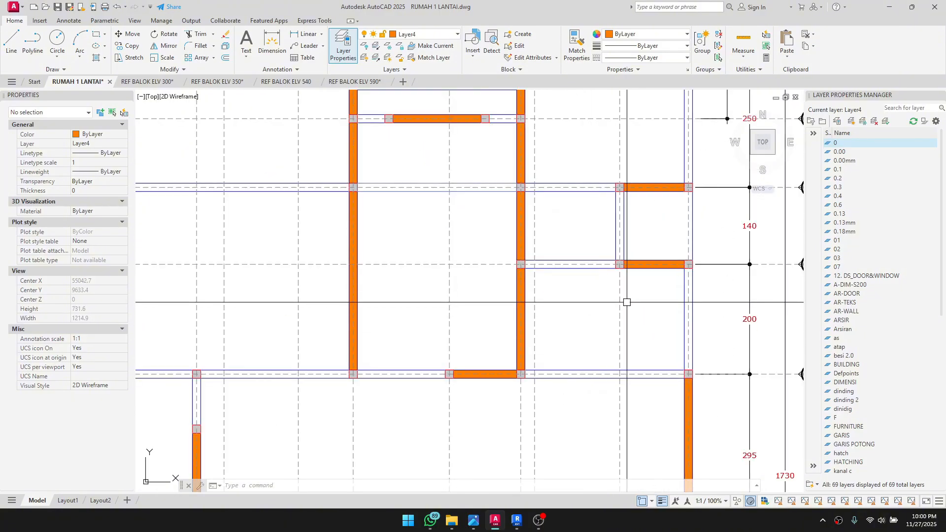
scroll(513, 395, "down", 2)
scroll(499, 414, "down", 4)
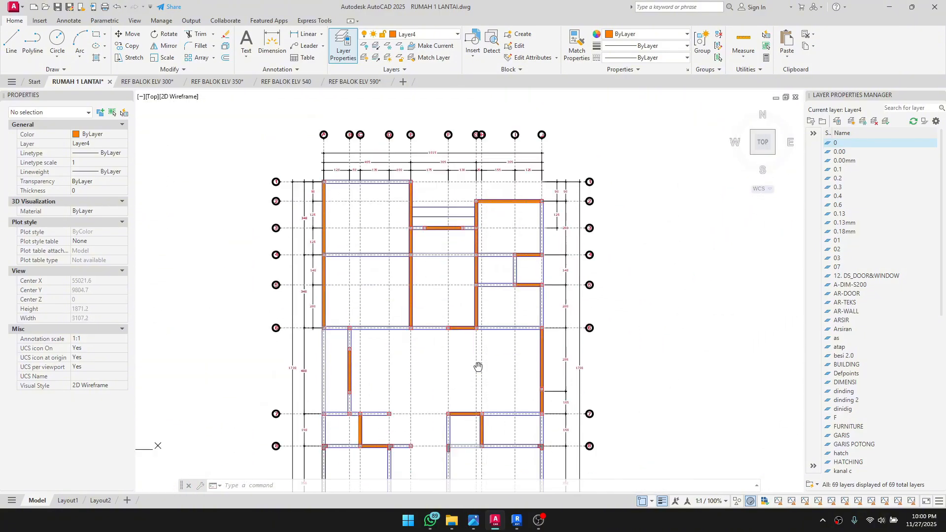
Step: Examine the windows and doors on the TAMPAK KANAN elevation above the lintel beam plan
mouse_move(577, 340)
middle_mouse_down()
mouse_move(364, 335)
mouse_move(399, 385)
middle_mouse_up()
scroll(364, 334, "down", 2)
scroll(431, 239, "up", 4)
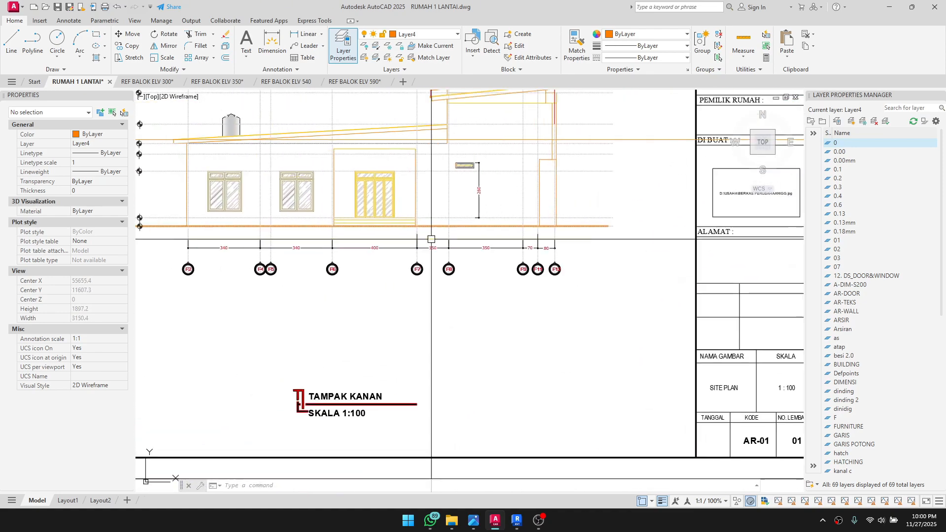
scroll(278, 175, "up", 2)
scroll(405, 306, "down", 6)
middle_click_drag(518, 399, 581, 228)
scroll(581, 228, "up", 2)
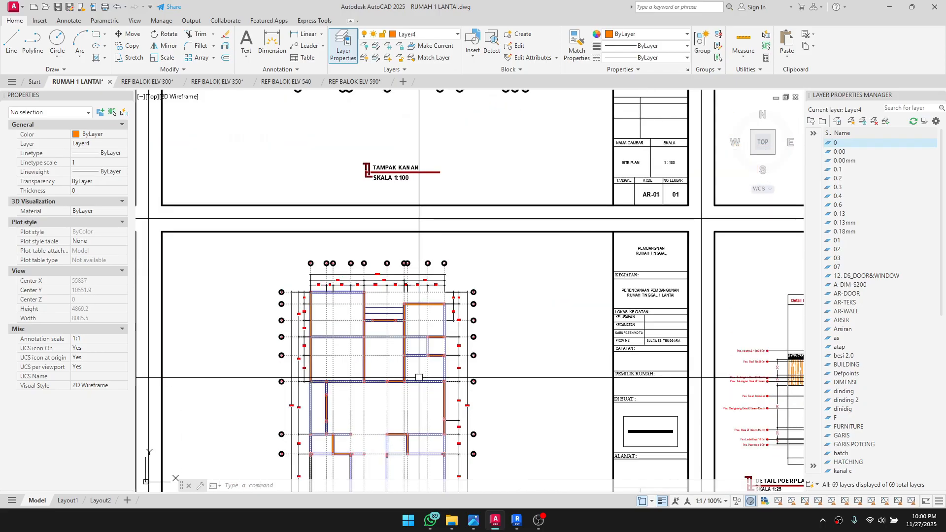
Step: Review the lintel beam plan once more and browse the foundation detail sheets beside it
scroll(404, 404, "down", 2)
middle_click_drag(401, 408, 372, 278)
scroll(376, 279, "up", 4)
scroll(401, 313, "down", 4)
middle_click_drag(578, 341, 321, 363)
scroll(572, 368, "down", 2)
mouse_move(544, 370)
middle_mouse_down()
mouse_move(391, 306)
mouse_move(384, 314)
mouse_move(456, 299)
middle_mouse_up()
Step: Switch to Revit to inspect the structure in 3D, then return to the RUMAH 1 LANTAI drawing in AutoCAD
left_click(518, 522)
middle_click_drag(443, 394, 464, 392, "shift")
scroll(360, 411, "up", 3)
mouse_move(495, 520)
left_click(280, 465)
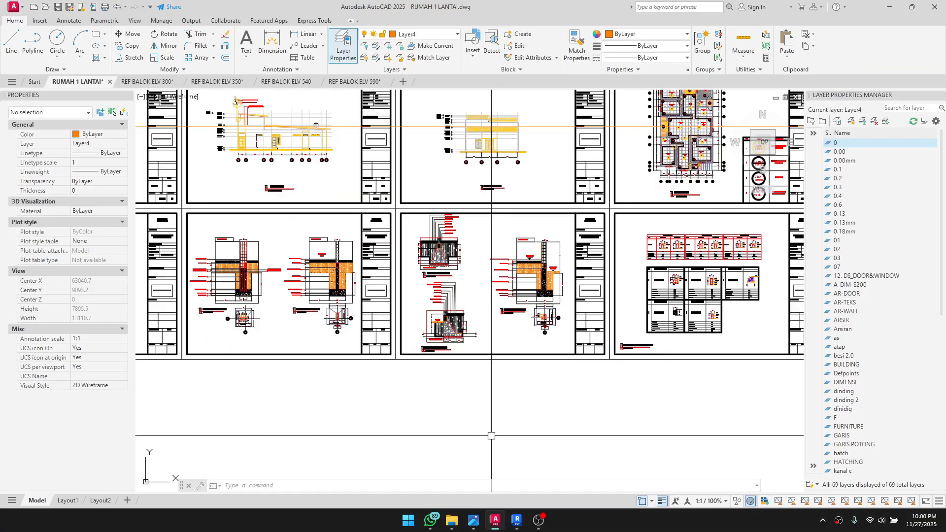
Step: Move from the detail sheets back to the DENAH RENCANA BALOK LATEY plan and examine its lintel layout
middle_click_drag(250, 255, 577, 252)
scroll(400, 337, "up", 3)
middle_click_drag(401, 338, 626, 446)
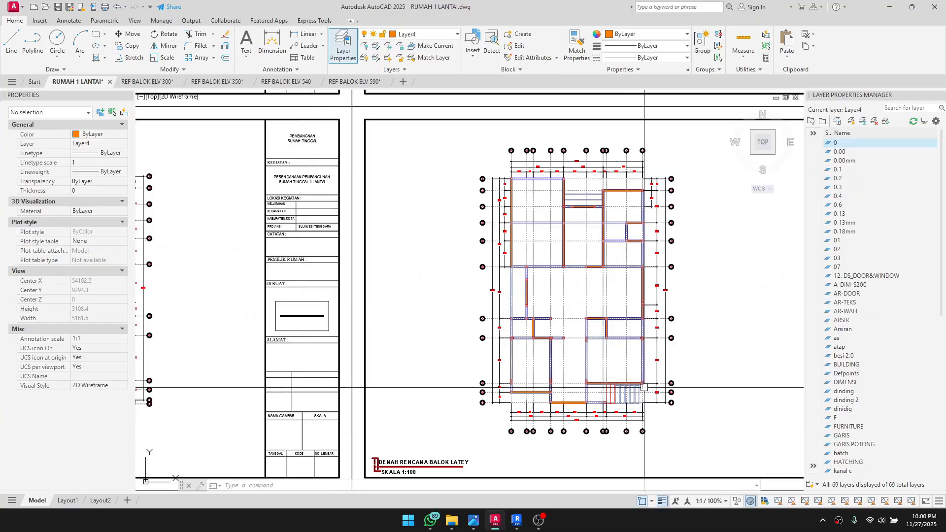
middle_click_drag(571, 370, 512, 333)
scroll(506, 376, "down", 6)
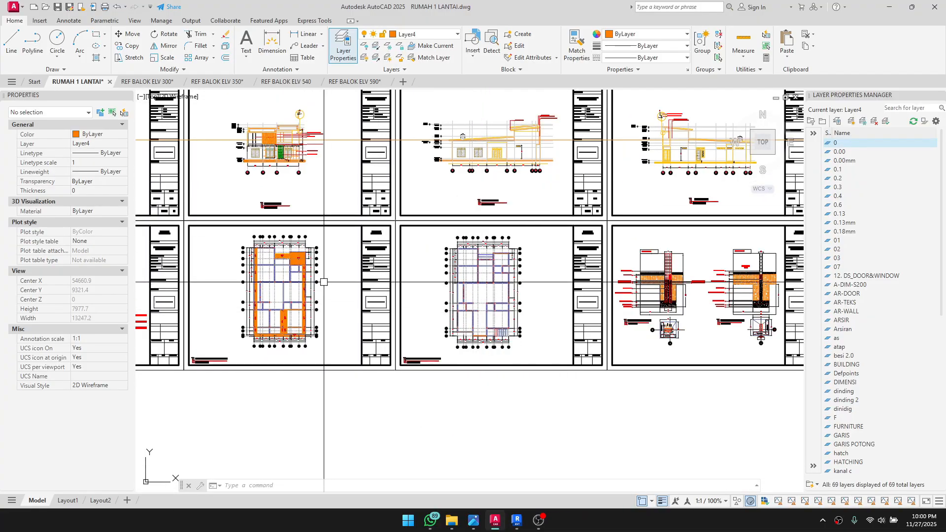
Step: Locate the lengthwise section drawing and examine the lintel beam's cross-section above window J1
middle_click_drag(324, 282, 728, 362)
scroll(323, 249, "up", 1)
scroll(249, 297, "down", 1)
middle_click_drag(310, 242, 572, 265)
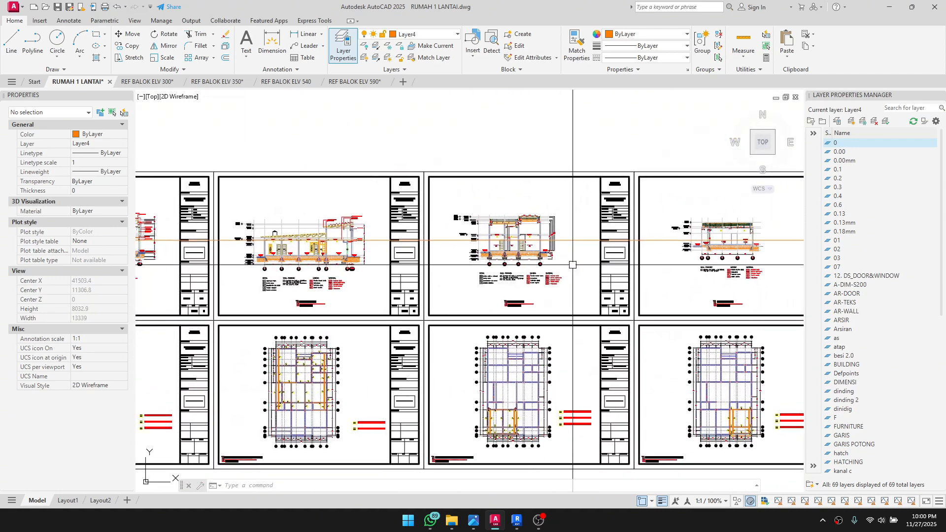
scroll(375, 227, "up", 10)
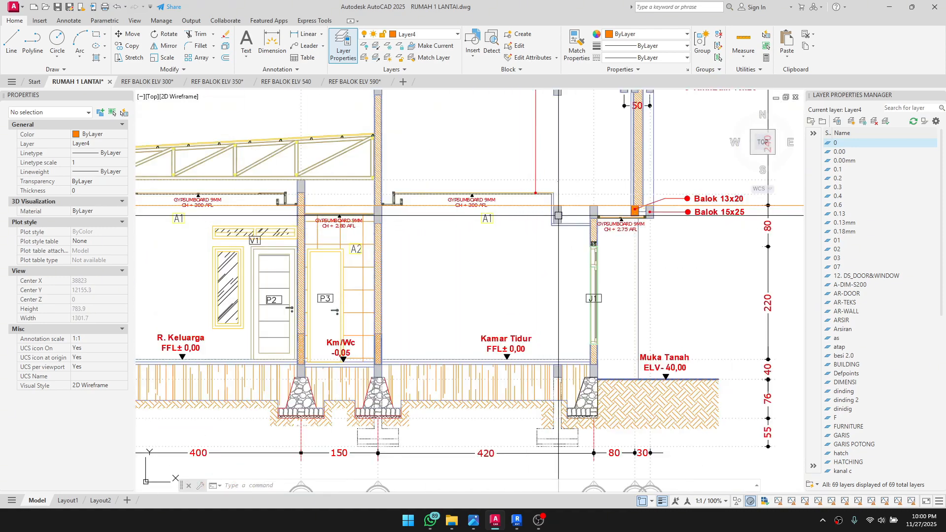
scroll(558, 216, "up", 4)
scroll(625, 274, "up", 6)
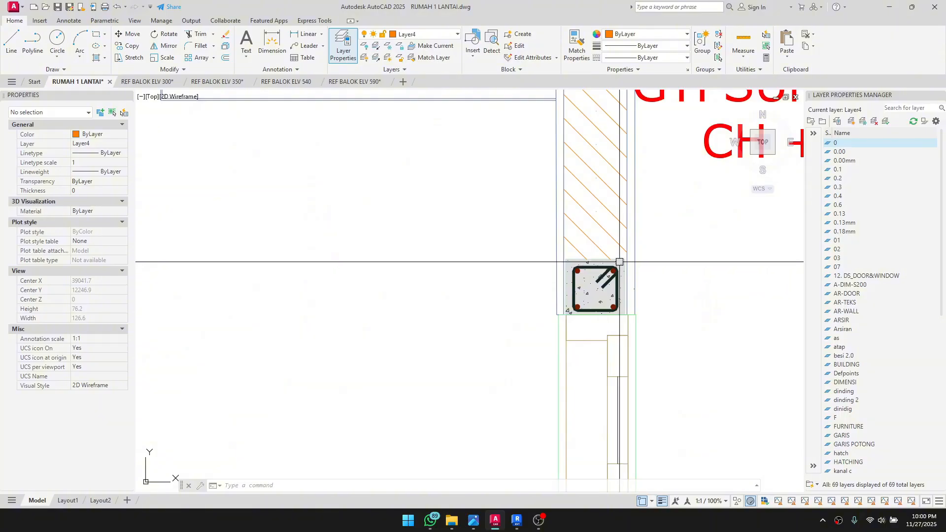
Step: Return from the section to the DENAH RENCANA BALOK LATEY plan and examine the lintels along grids 9 to 11
scroll(619, 262, "down", 8)
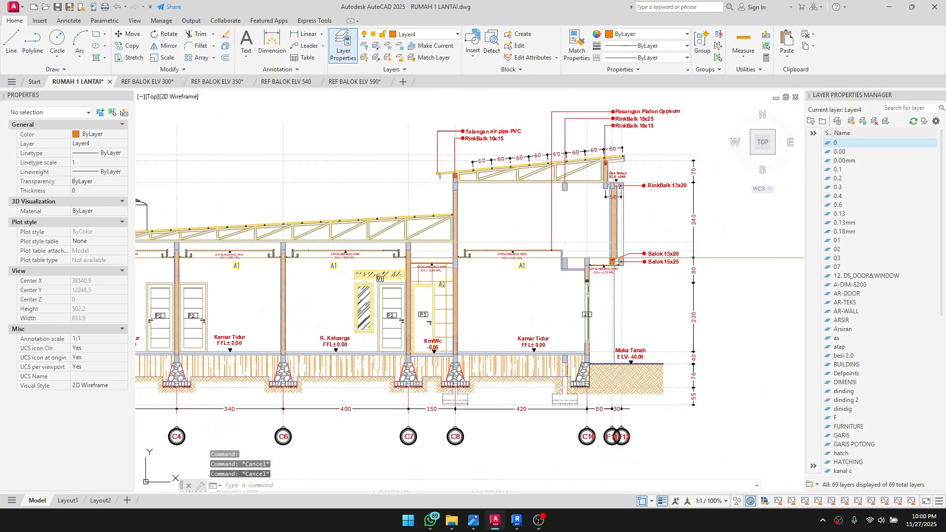
scroll(649, 311, "down", 12)
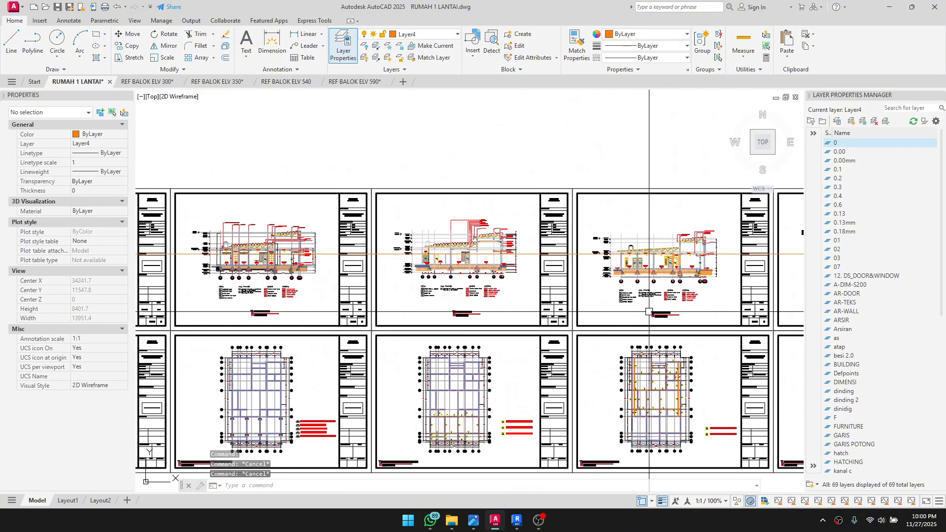
middle_click_drag(702, 374, 325, 283)
middle_click_drag(791, 326, 389, 302)
scroll(389, 302, "up", 6)
scroll(389, 302, "down", 4)
middle_click_drag(533, 314, 331, 317)
scroll(540, 334, "up", 4)
scroll(554, 335, "down", 4)
middle_click_drag(595, 340, 446, 349)
scroll(512, 348, "up", 4)
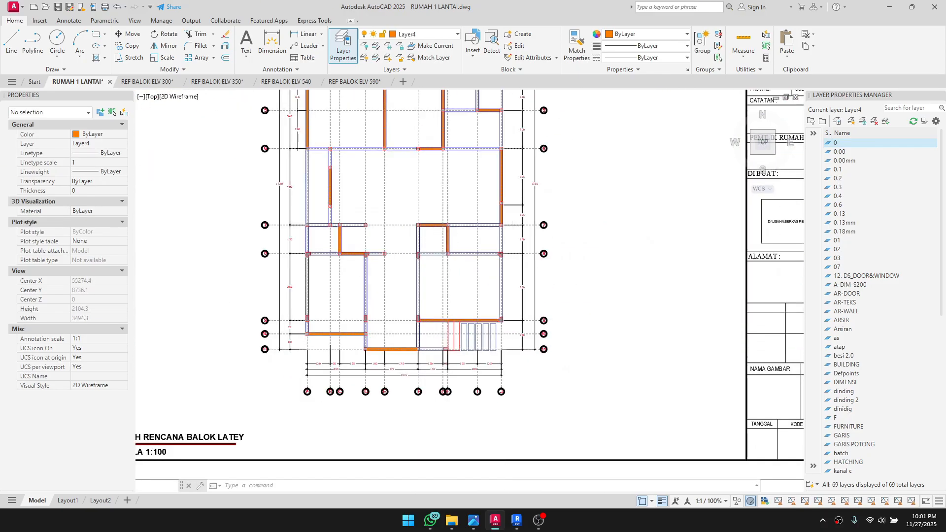
scroll(451, 319, "up", 2)
middle_click_drag(495, 319, 388, 342)
scroll(344, 386, "up", 2)
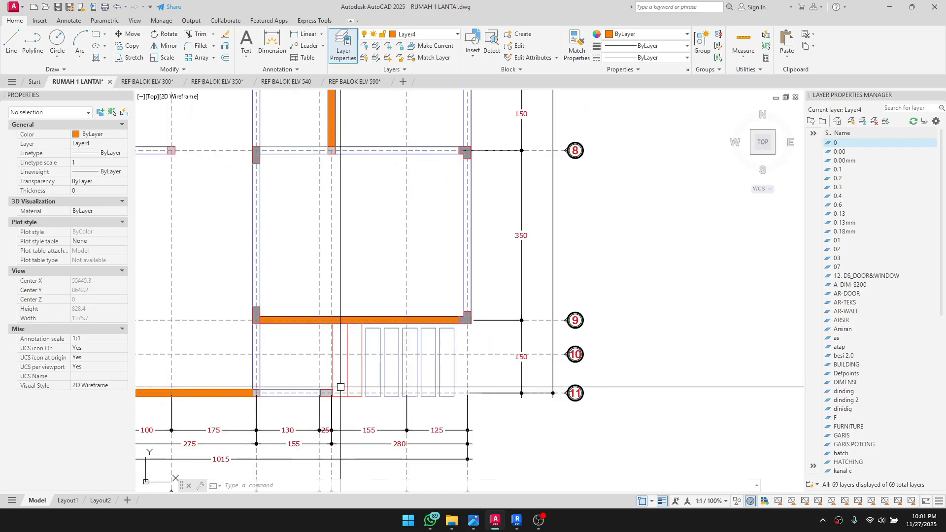
scroll(340, 387, "down", 3)
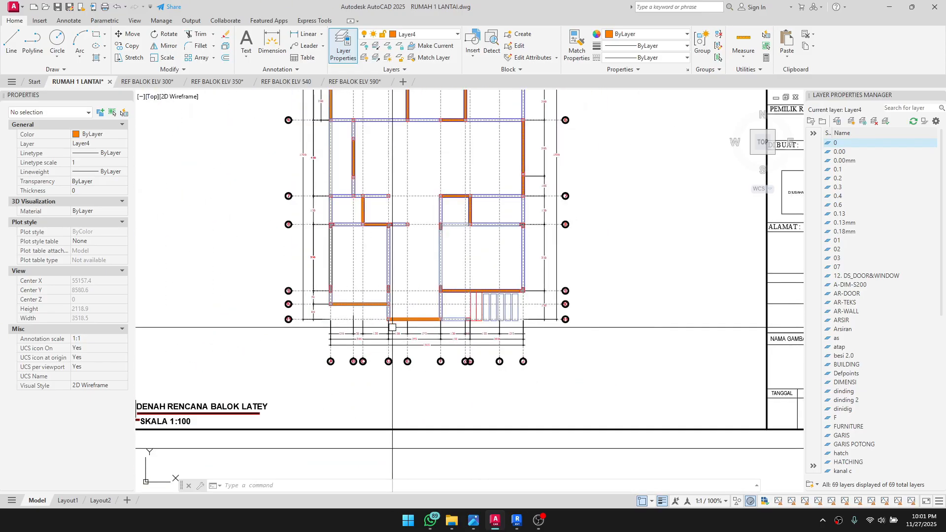
scroll(386, 311, "up", 1)
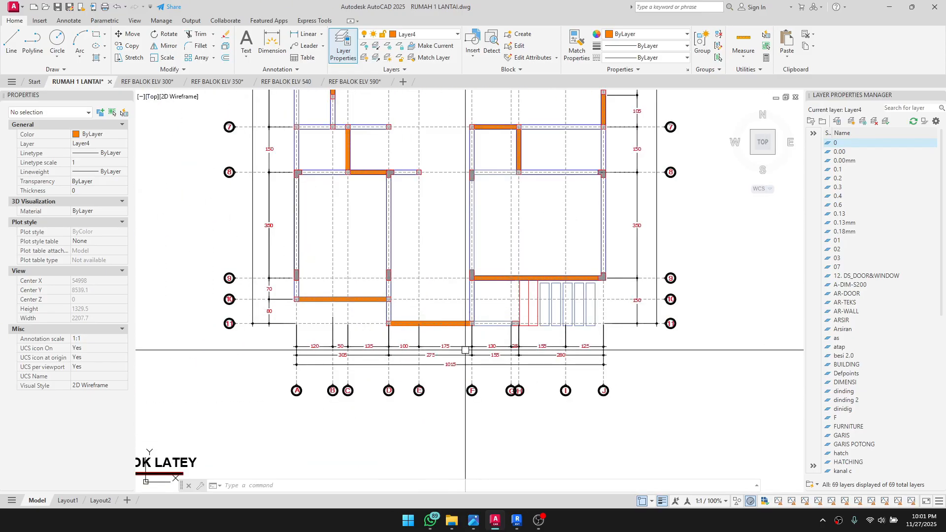
Step: Locate the DENAH ELV + 300 floor plan and examine its front walls around grids 10 and 11
scroll(483, 242, "down", 3)
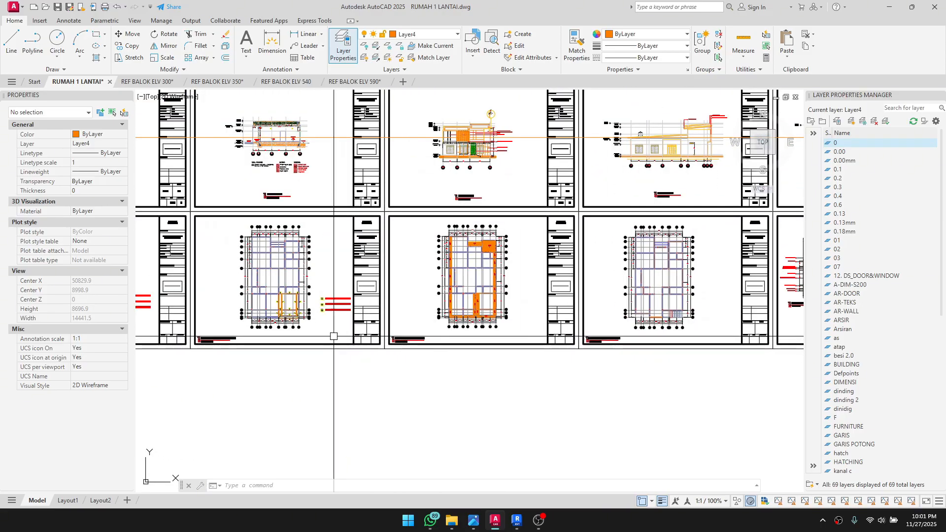
middle_click_drag(334, 336, 360, 339)
scroll(269, 314, "up", 3)
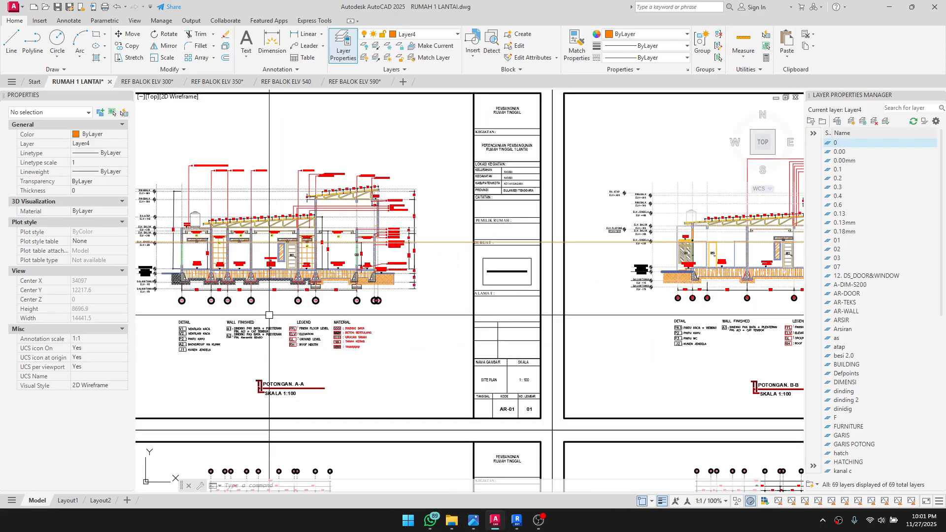
scroll(484, 281, "down", 3)
middle_click_drag(403, 295, 419, 309)
scroll(359, 310, "up", 6)
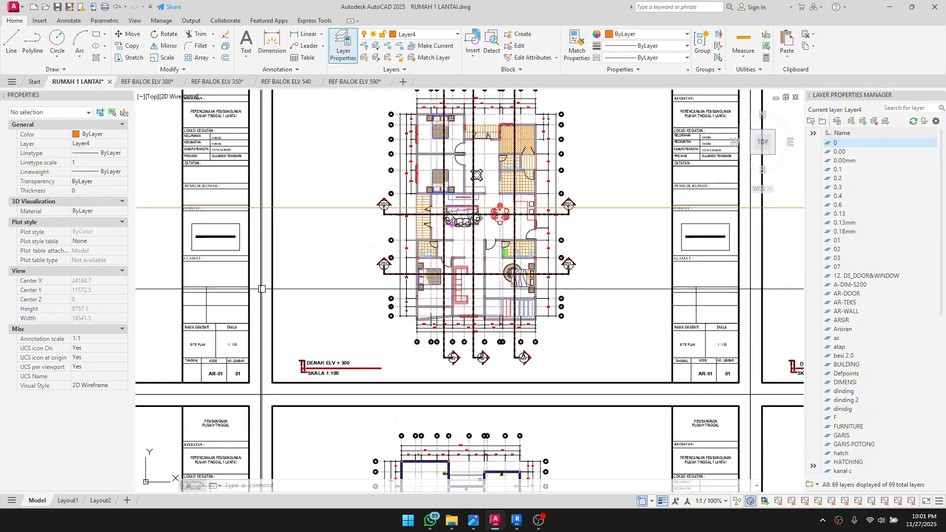
scroll(401, 277, "up", 4)
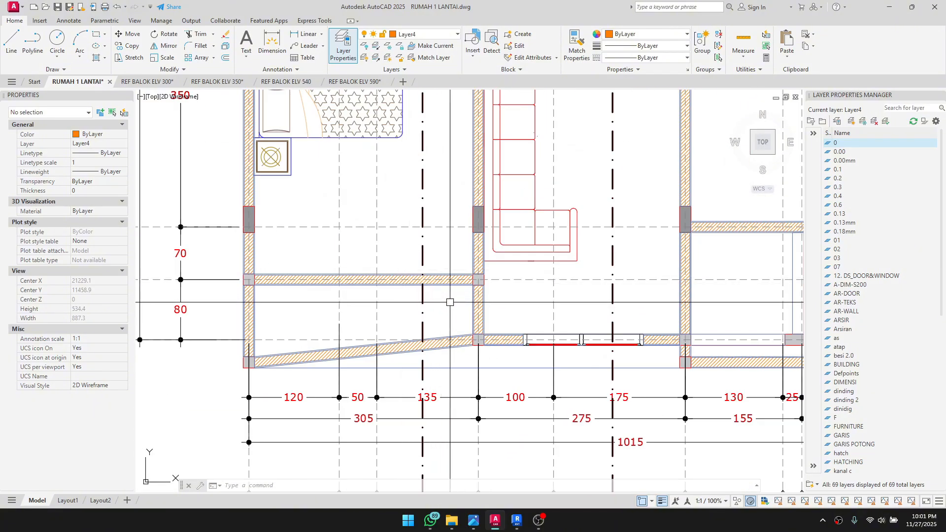
scroll(449, 302, "down", 2)
scroll(335, 333, "up", 2)
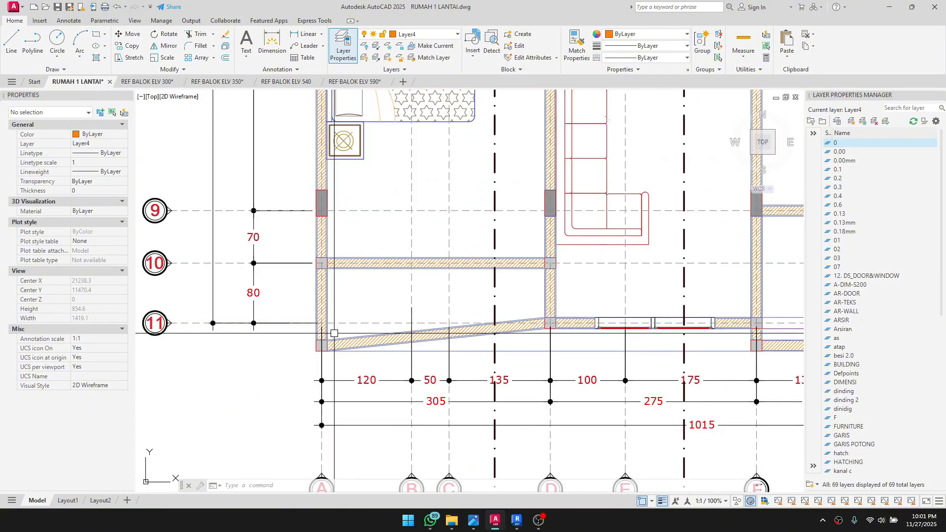
scroll(353, 329, "down", 2)
scroll(434, 328, "down", 8)
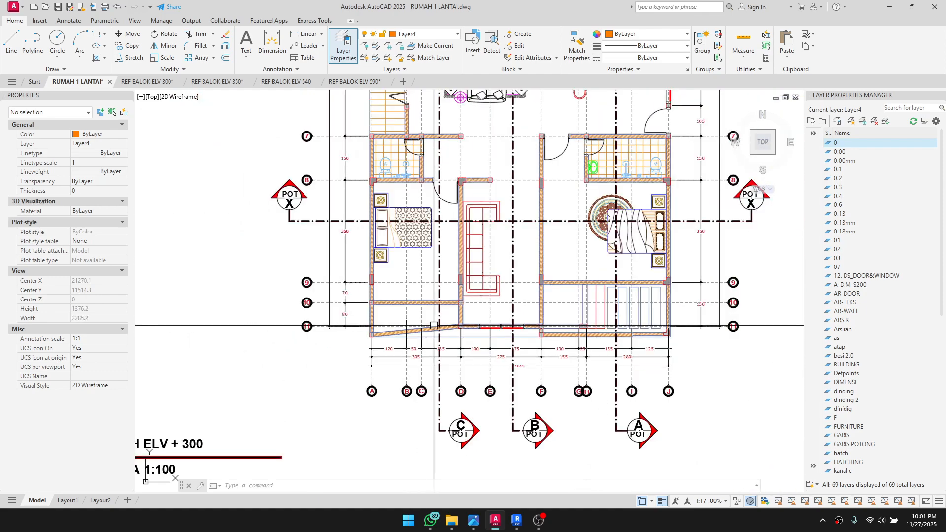
Step: Study the slanted front wall between grids A and D on the DENAH ELV + 300 plan
mouse_move(401, 343)
middle_mouse_down()
mouse_move(578, 307)
mouse_move(470, 321)
middle_mouse_up()
scroll(300, 300, "up", 2)
scroll(382, 301, "down", 2)
scroll(470, 322, "up", 4)
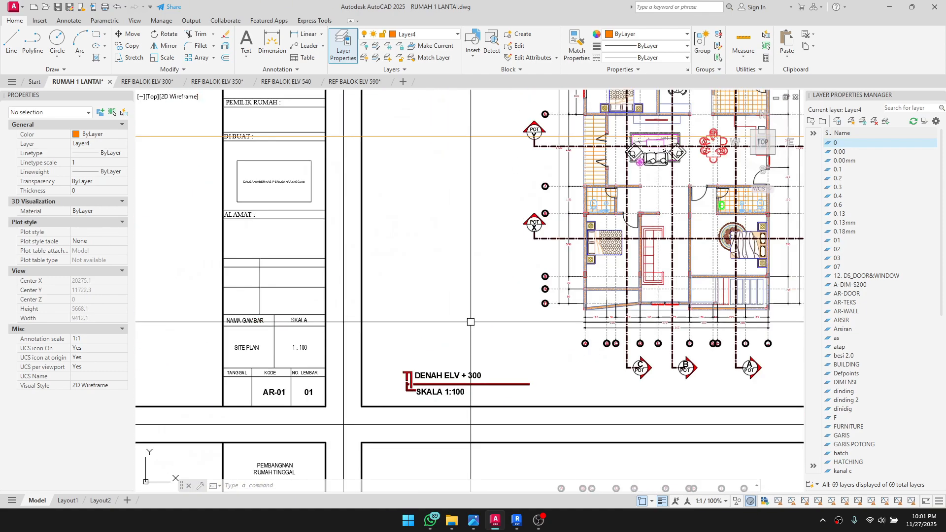
scroll(587, 312, "up", 2)
middle_click_drag(588, 314, 481, 357)
scroll(529, 331, "up", 4)
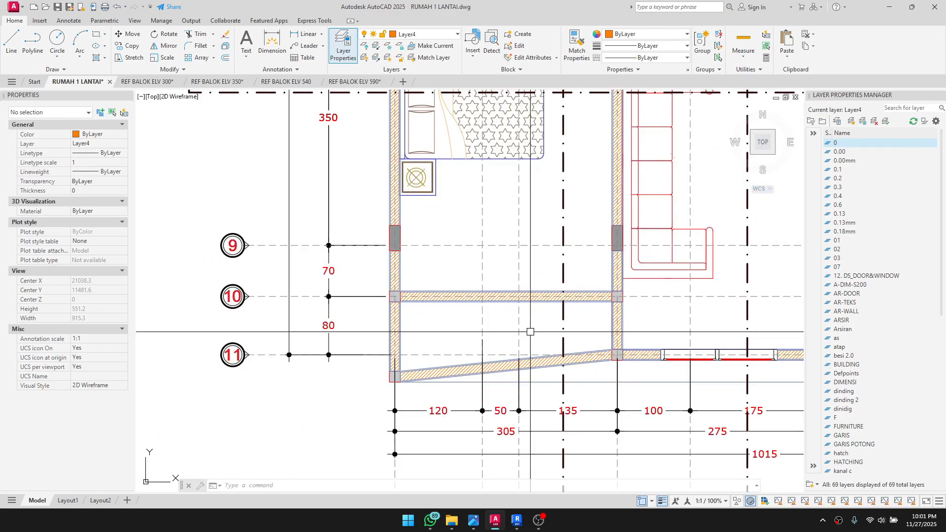
scroll(530, 332, "down", 4)
middle_click_drag(398, 389, 373, 329)
scroll(441, 304, "up", 2)
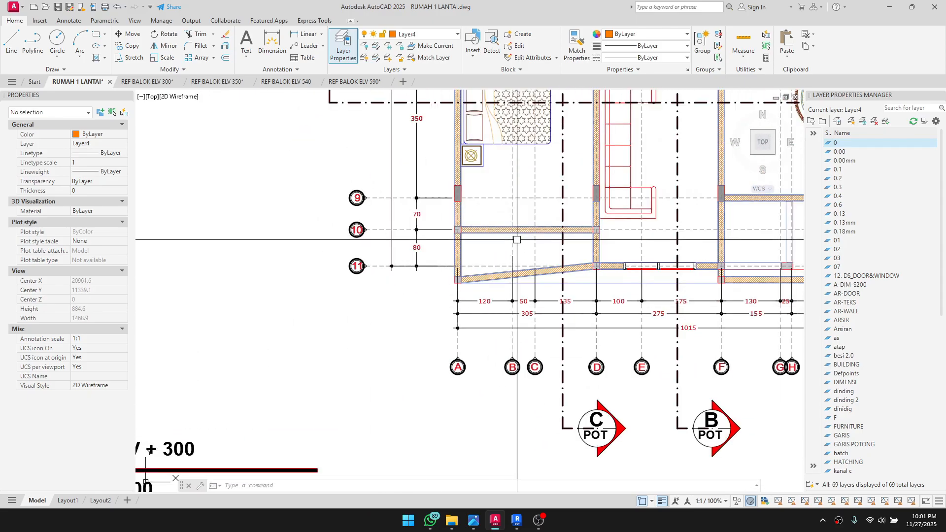
middle_click_drag(513, 249, 480, 323)
scroll(552, 394, "up", 5)
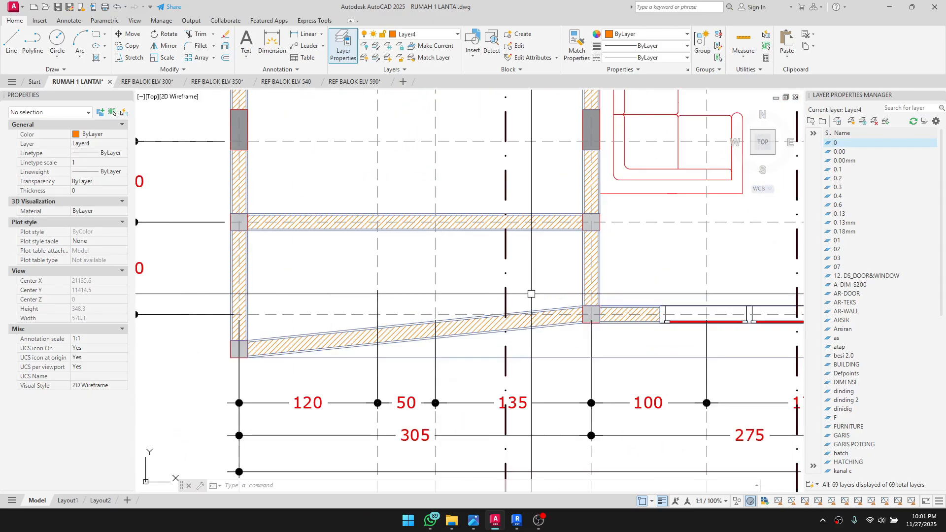
scroll(438, 305, "down", 3)
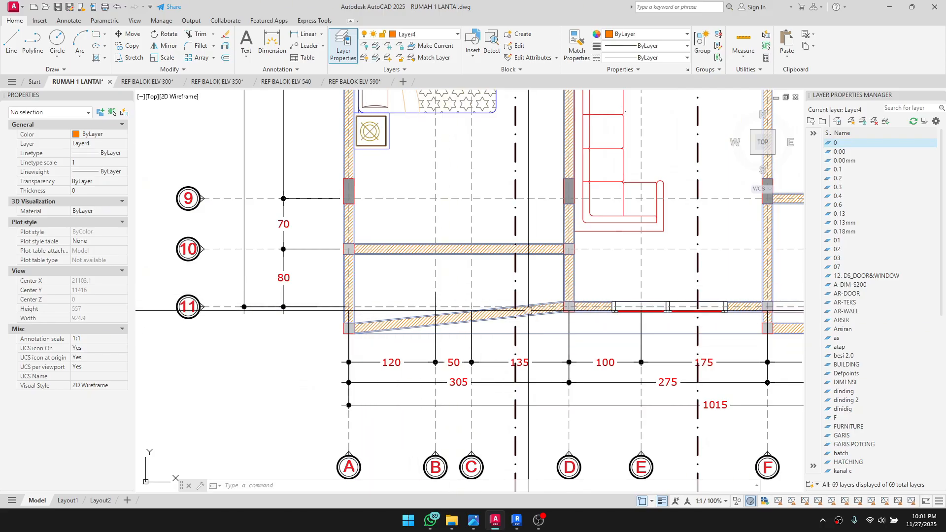
Step: Find the front elevation drawing among the sheets and examine the facade and its beam and ring beam levels
scroll(439, 311, "down", 10)
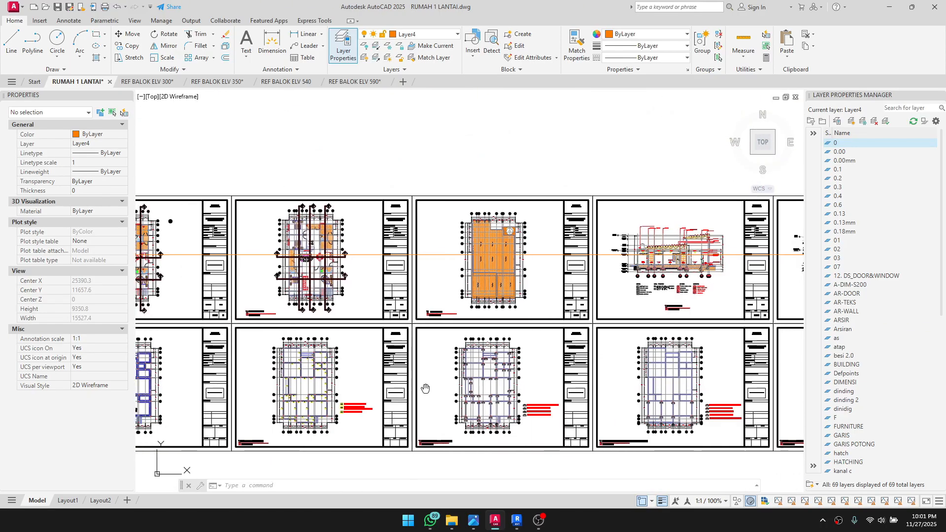
scroll(296, 369, "down", 2)
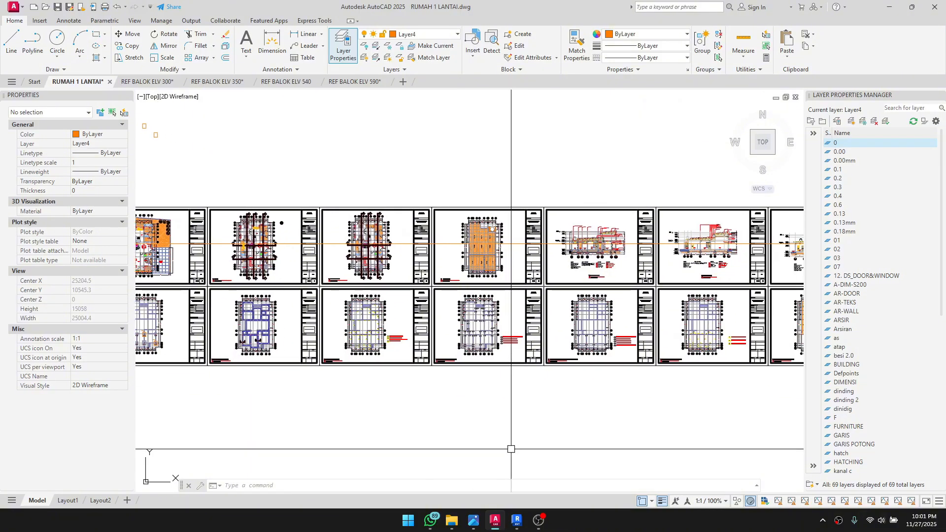
scroll(433, 370, "down", 2)
scroll(492, 317, "up", 5)
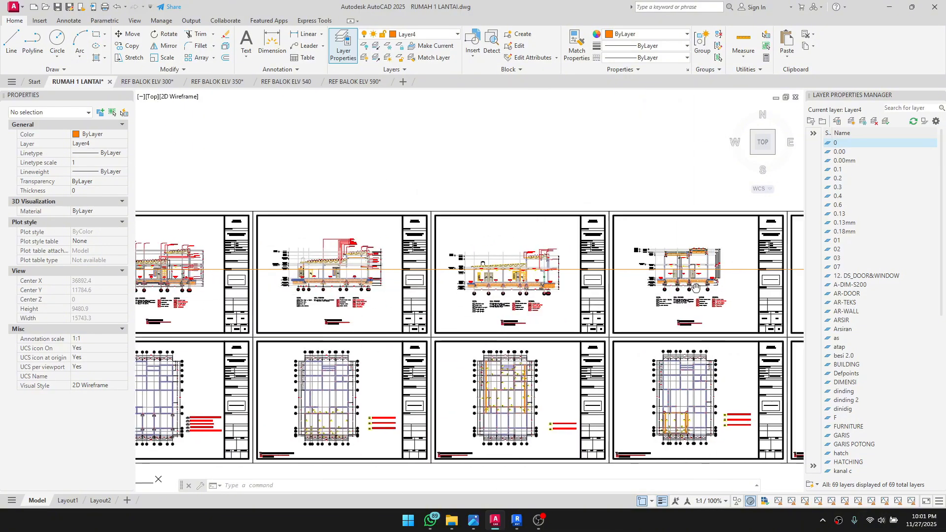
scroll(228, 291, "up", 5)
scroll(228, 291, "up", 5)
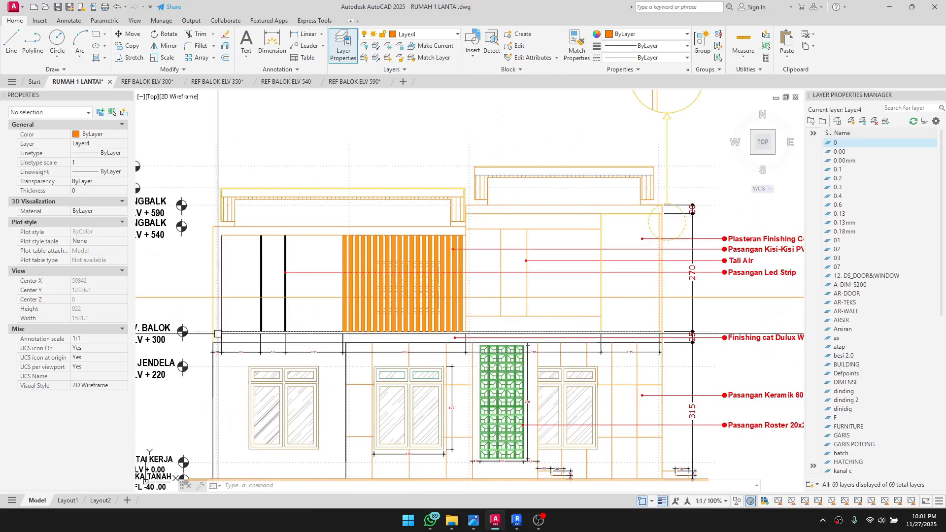
scroll(215, 223, "down", 2)
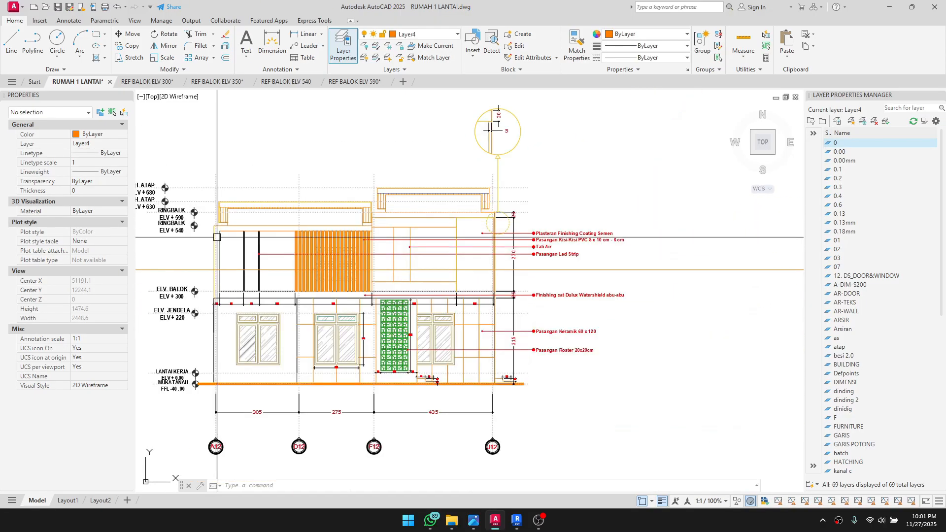
scroll(224, 349, "down", 5)
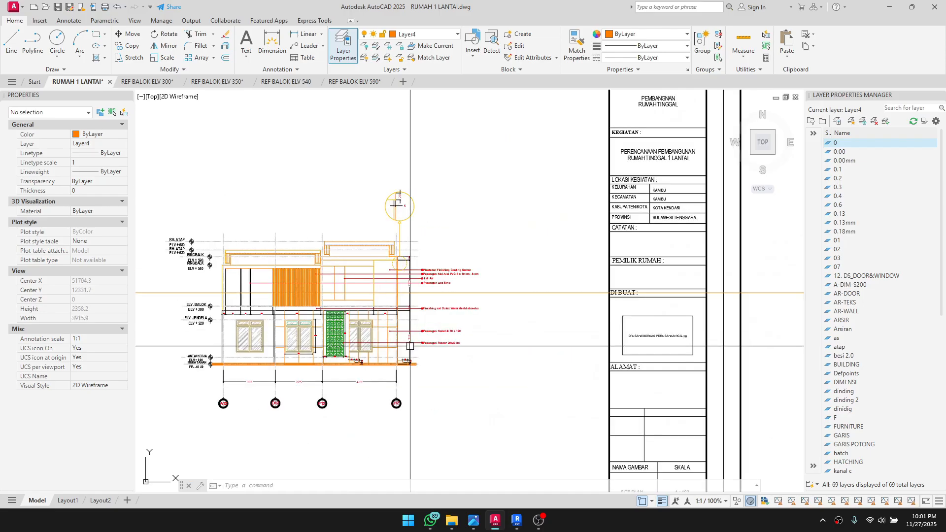
Step: Compare the two side elevation drawings, examining the front end of the building near grid F12
scroll(264, 283, "up", 4)
middle_click_drag(264, 283, 532, 276)
scroll(493, 279, "up", 2)
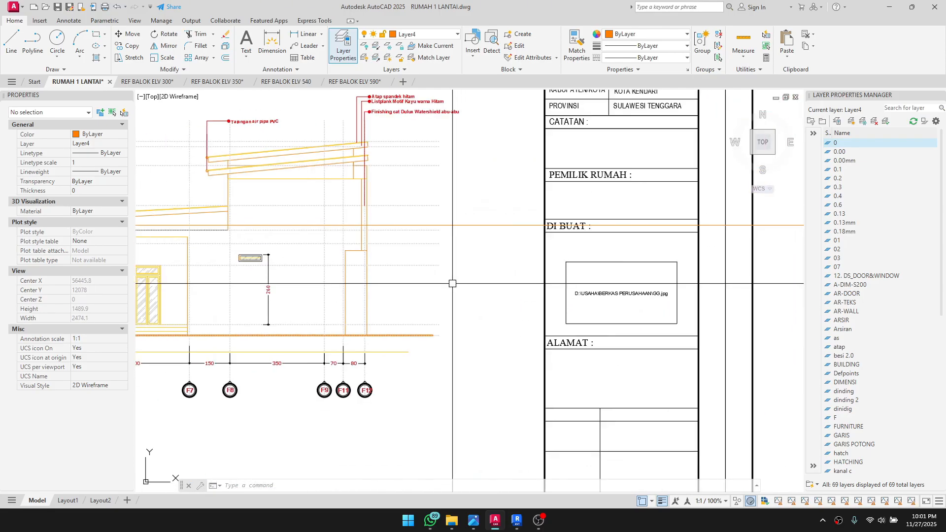
scroll(316, 252, "up", 4)
middle_click_drag(384, 243, 380, 290)
scroll(386, 305, "down", 2)
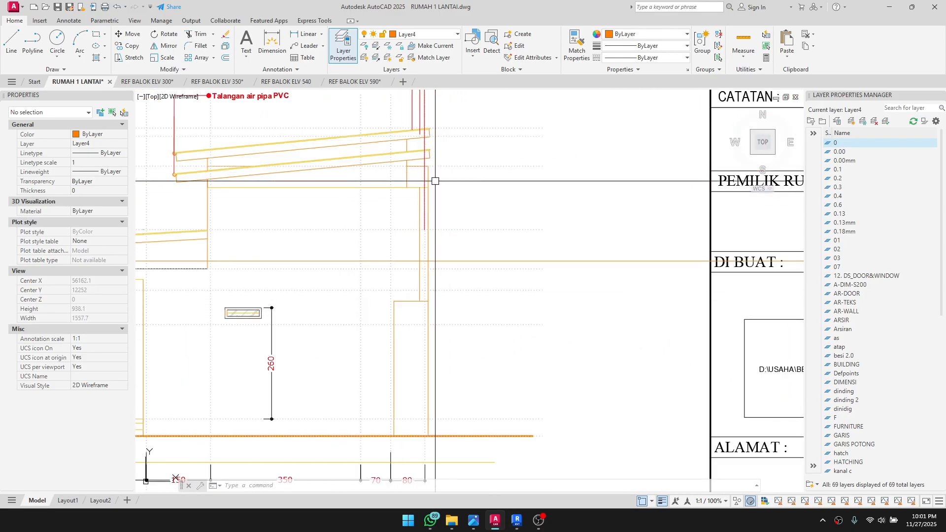
scroll(450, 270, "down", 4)
middle_click_drag(498, 295, 6, 318)
scroll(400, 303, "up", 2)
scroll(400, 302, "down", 4)
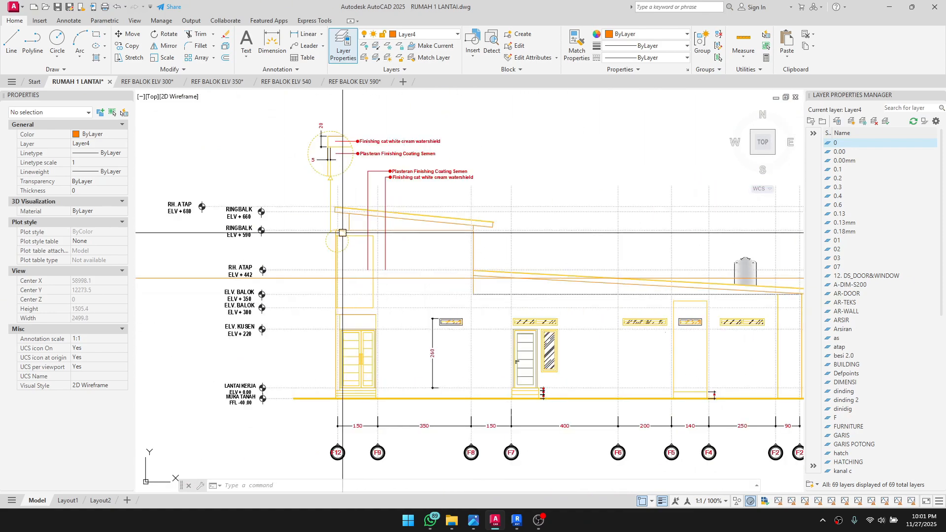
Step: Switch to Revit, inspect the concrete frame from several angles in 3D, and restore the top-front-left isometric view
key("alt+Tab")
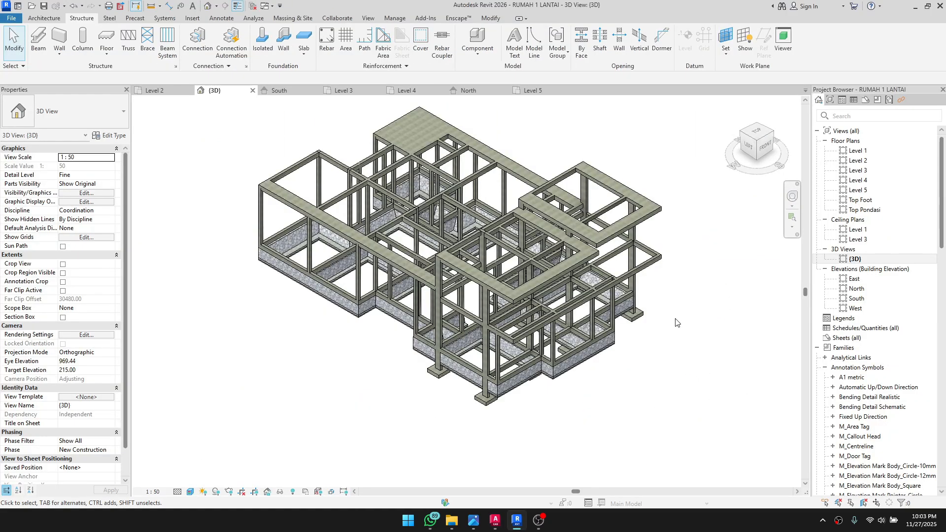
middle_click_drag(684, 359, 661, 331, "shift")
scroll(282, 226, "up", 2)
scroll(525, 325, "up", 2)
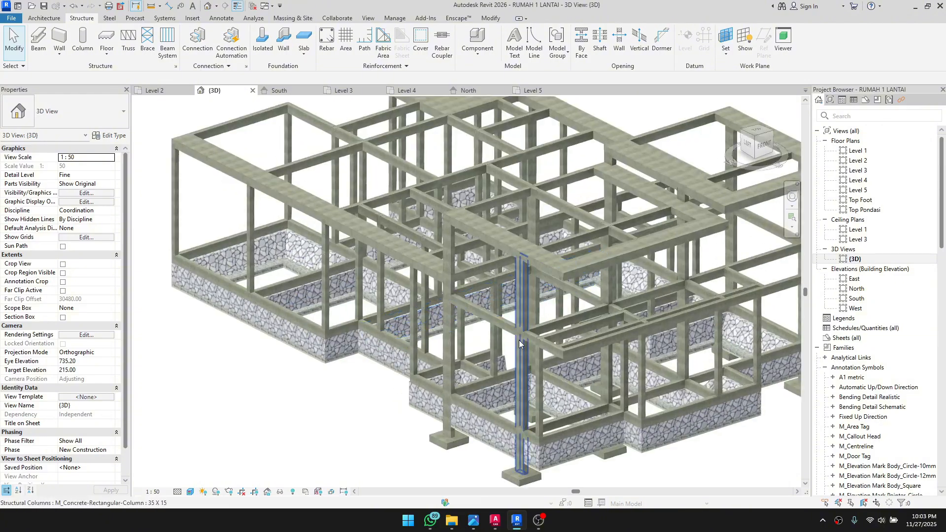
middle_click_drag(518, 340, 635, 293, "shift")
middle_click_drag(481, 235, 449, 315, "shift")
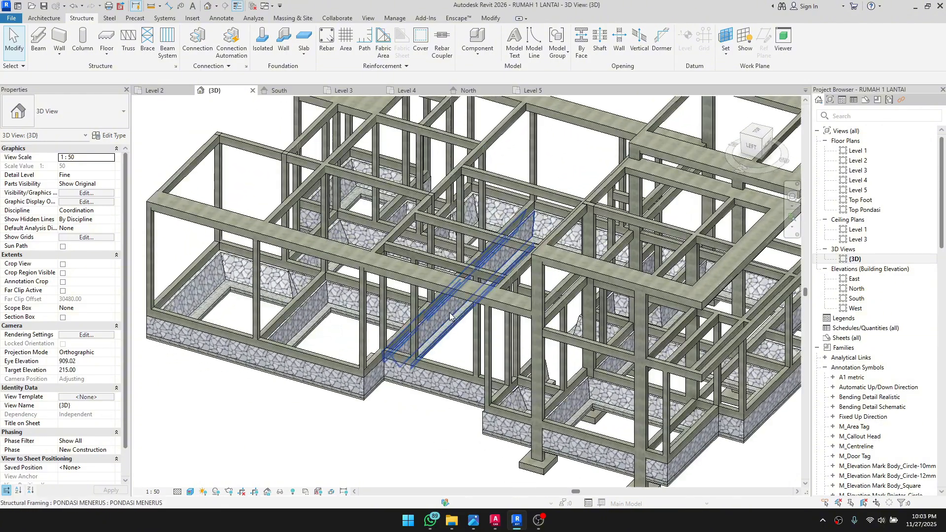
scroll(446, 311, "down", 1)
middle_click_drag(503, 251, 387, 340, "shift")
scroll(383, 411, "up", 2)
middle_click_drag(434, 397, 499, 422, "shift")
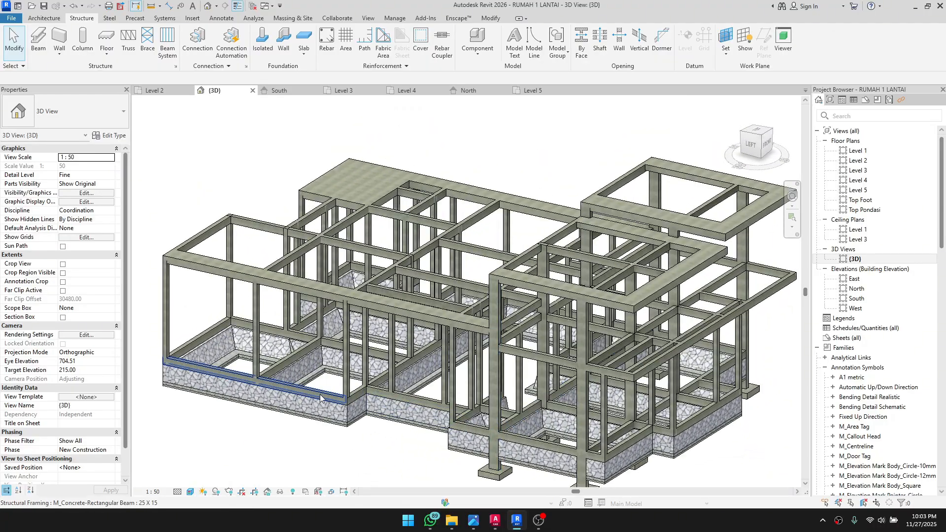
middle_click_drag(256, 369, 629, 321, "shift")
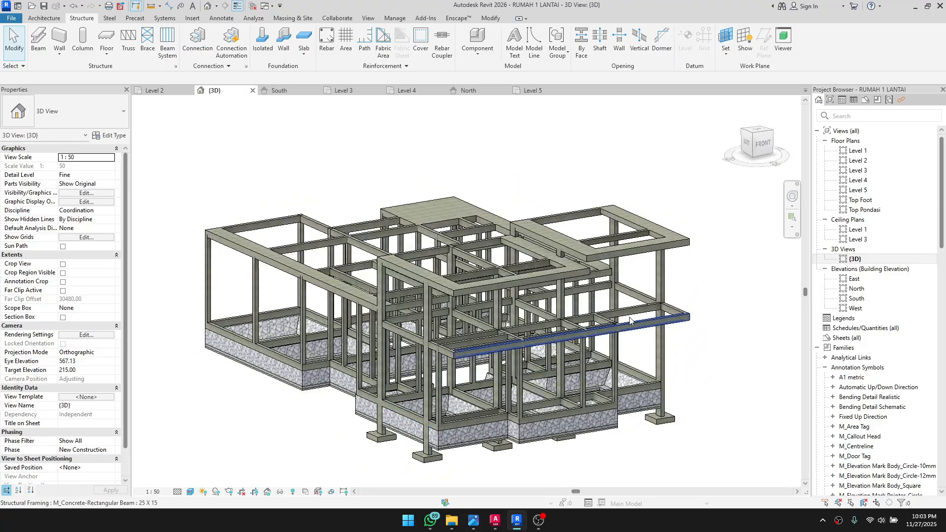
left_click(755, 137)
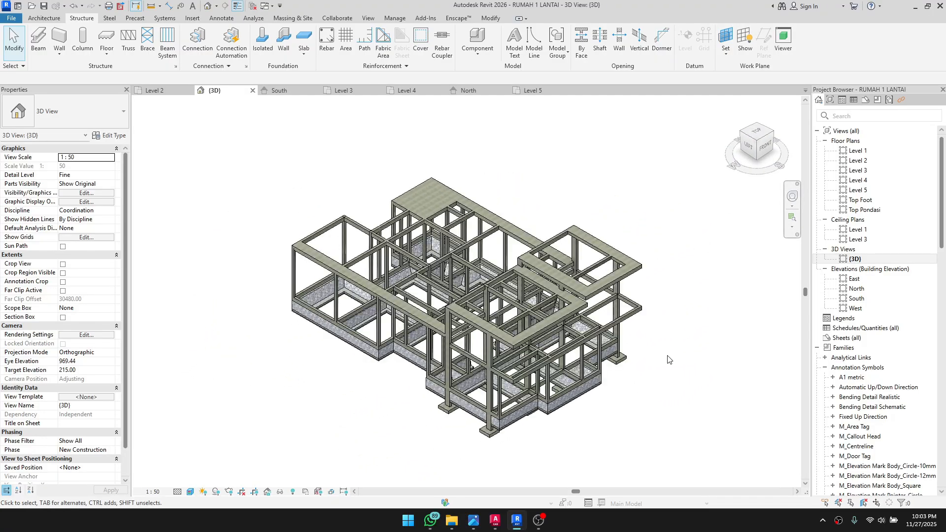